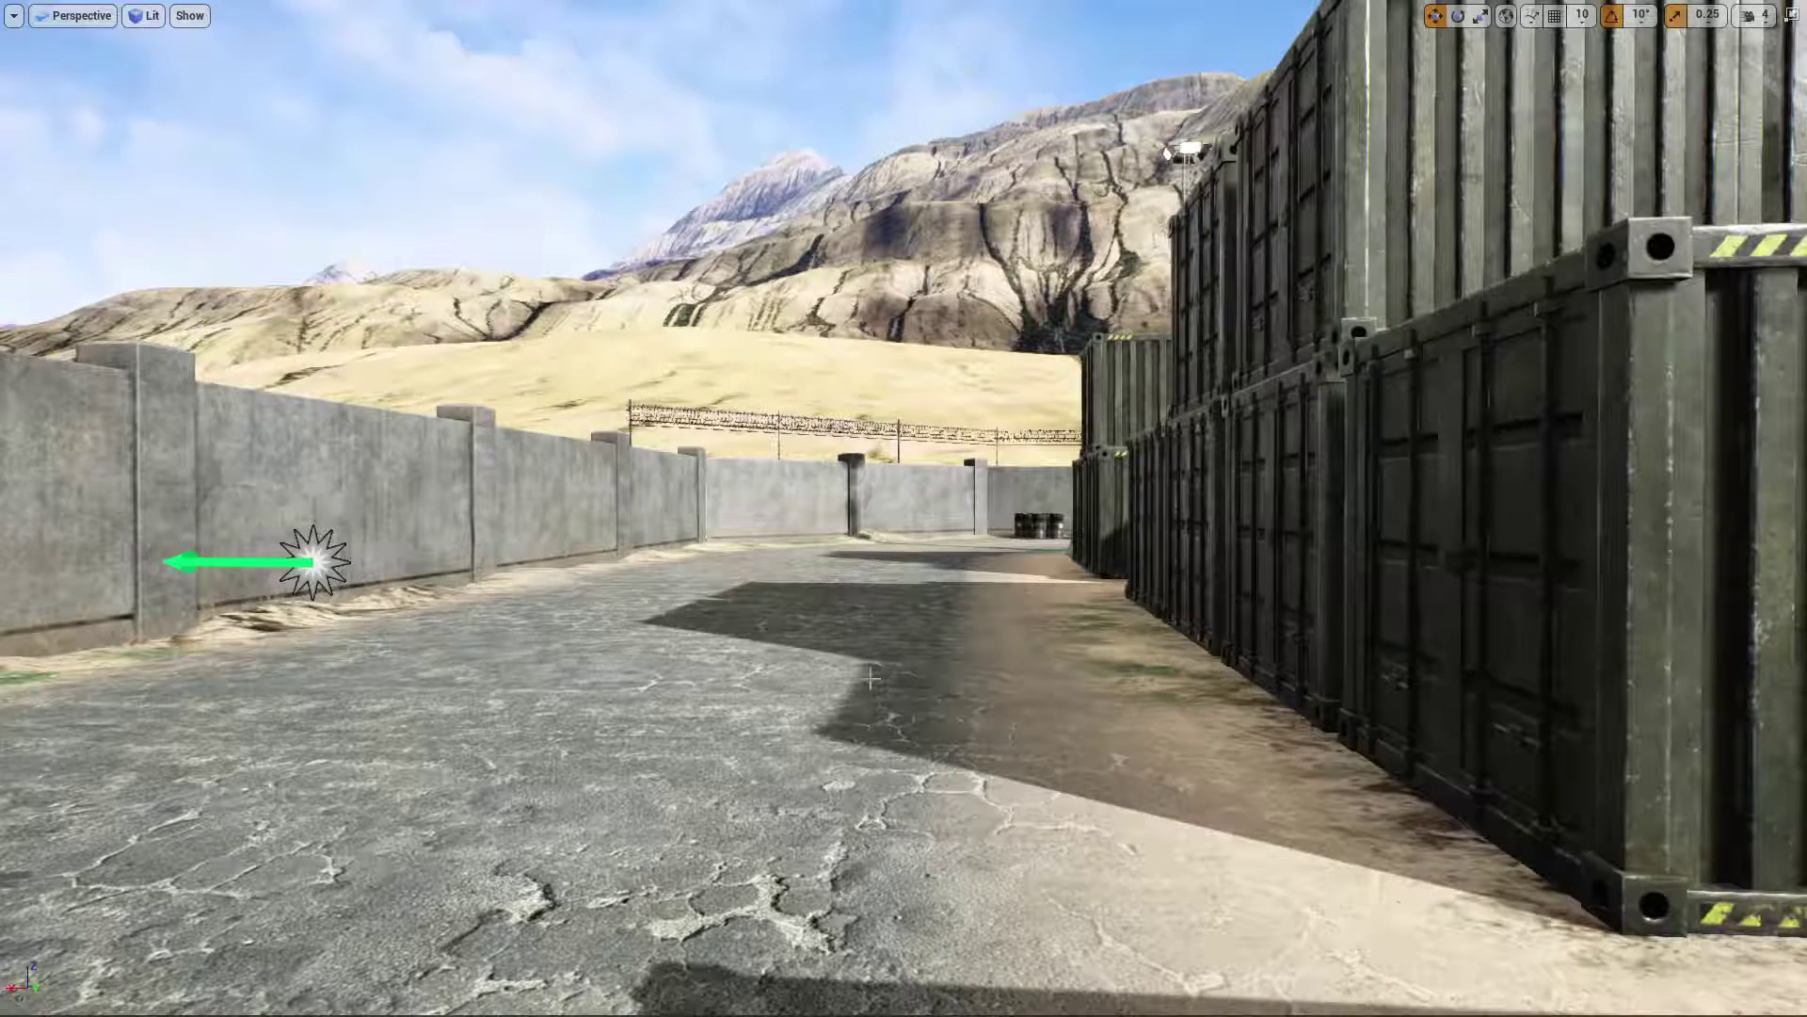
# - Play a game preview from the paved yard and test aiming and firing the rifle, and end the preview
pyautogui.rightClick(787, 674)
pyautogui.click(844, 620)
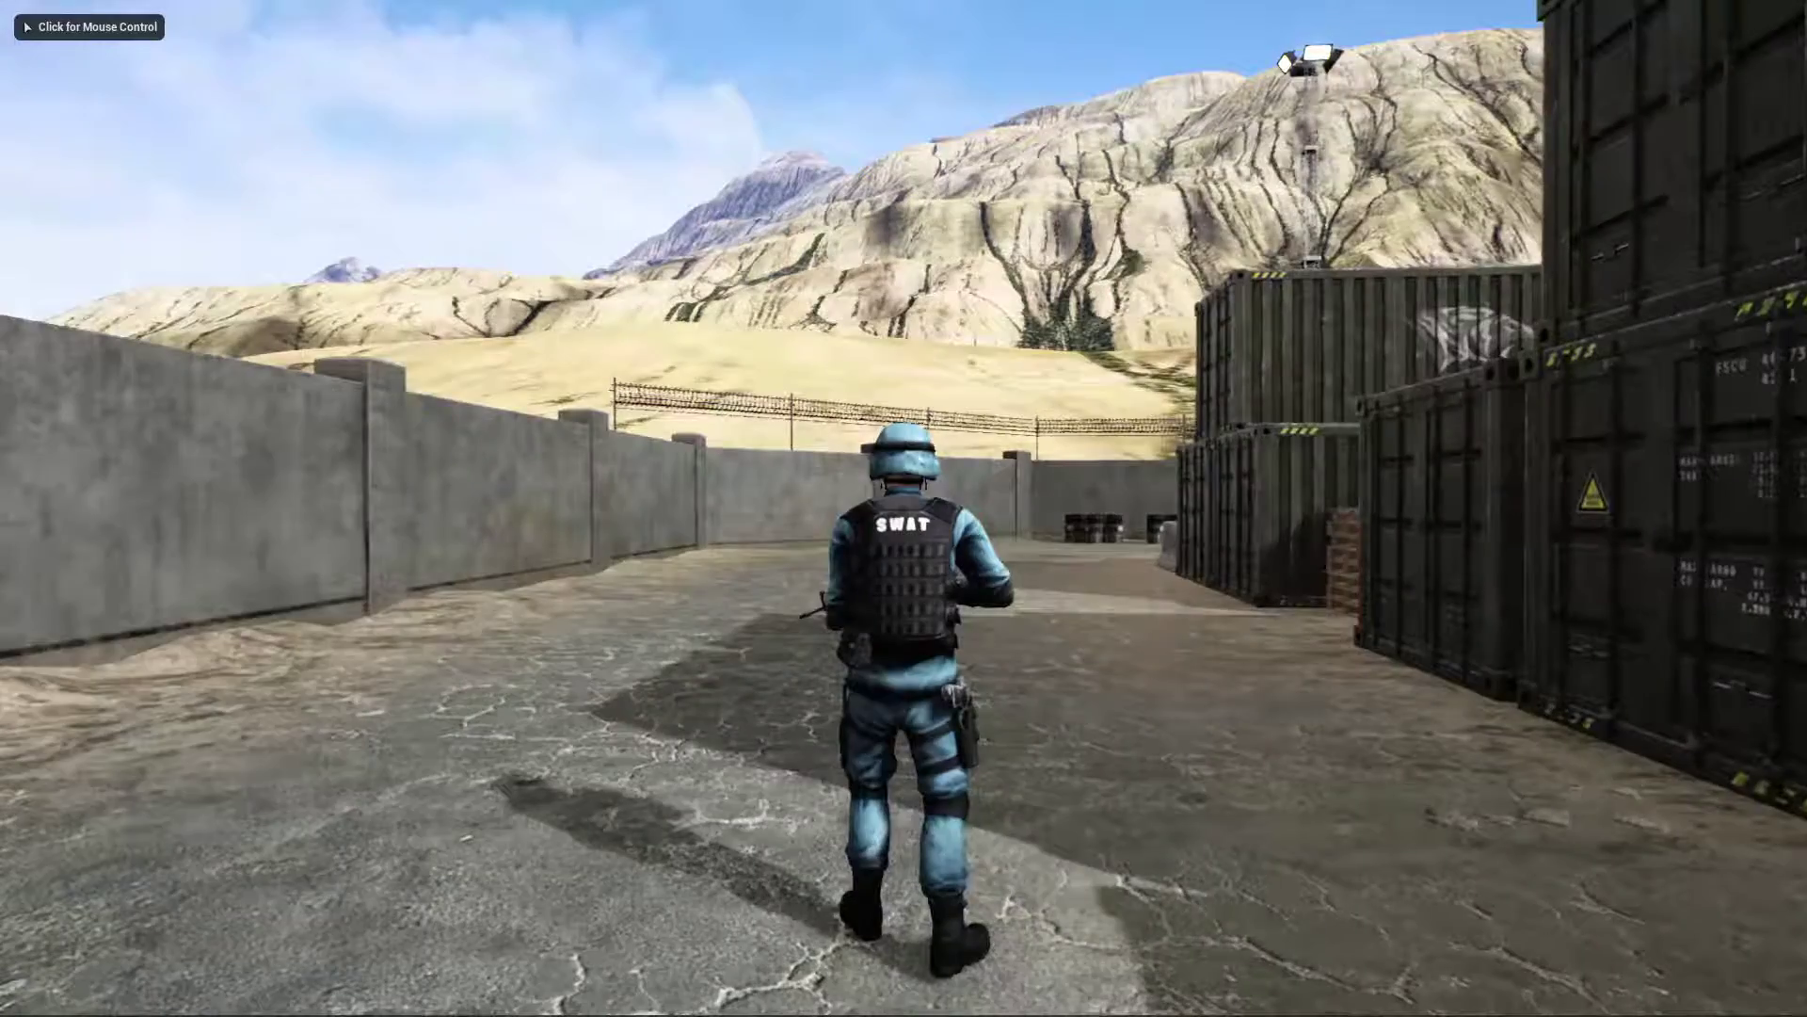
pyautogui.rightClick(904, 508)
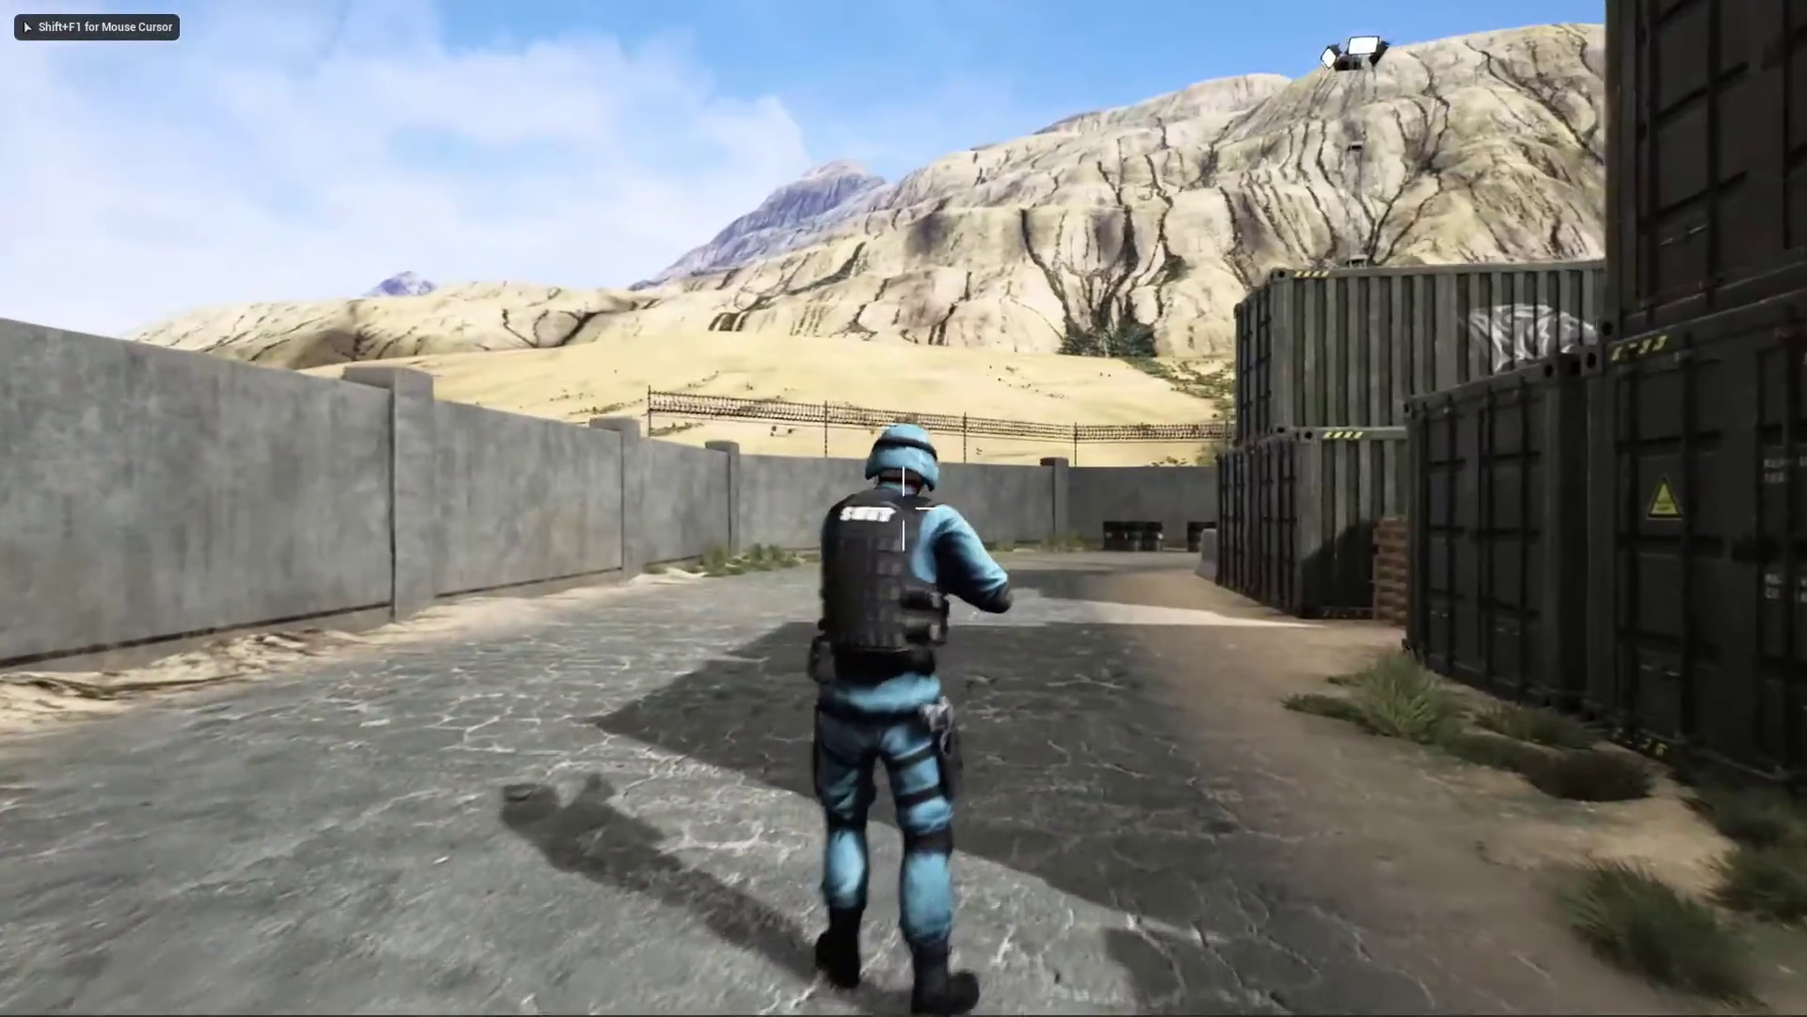
pyautogui.rightClick(904, 508)
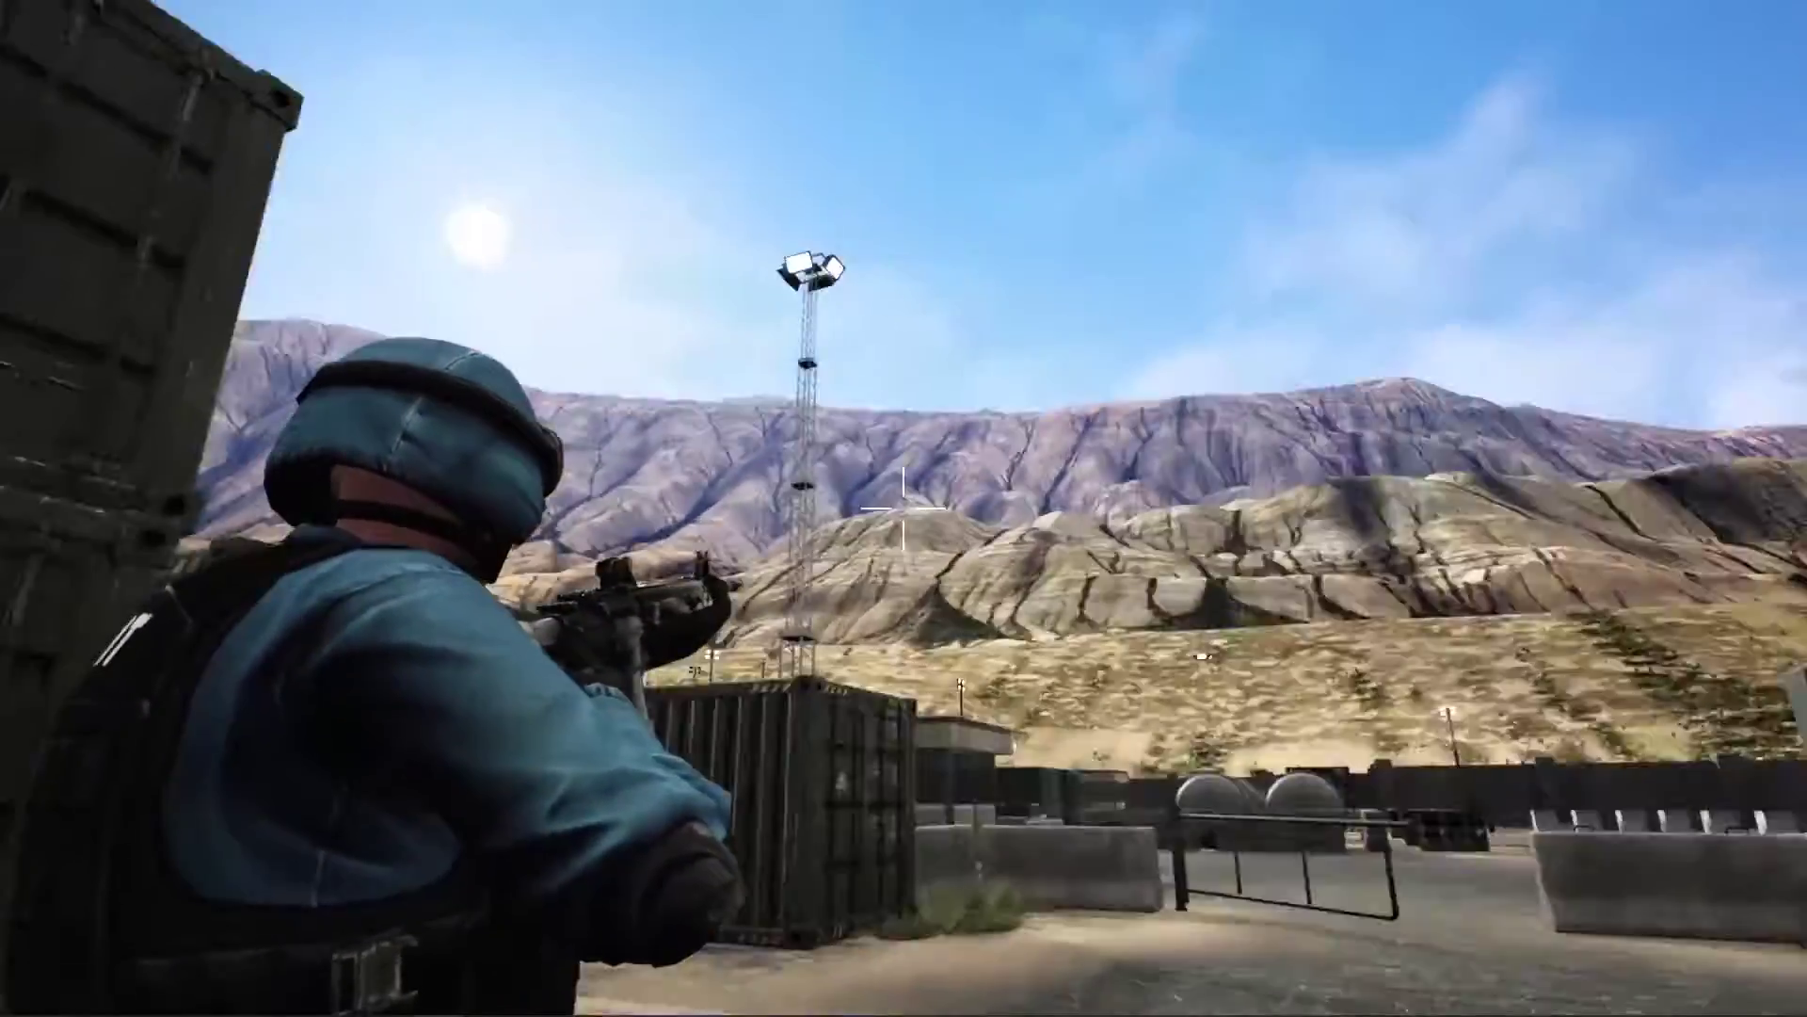
pyautogui.click(903, 508)
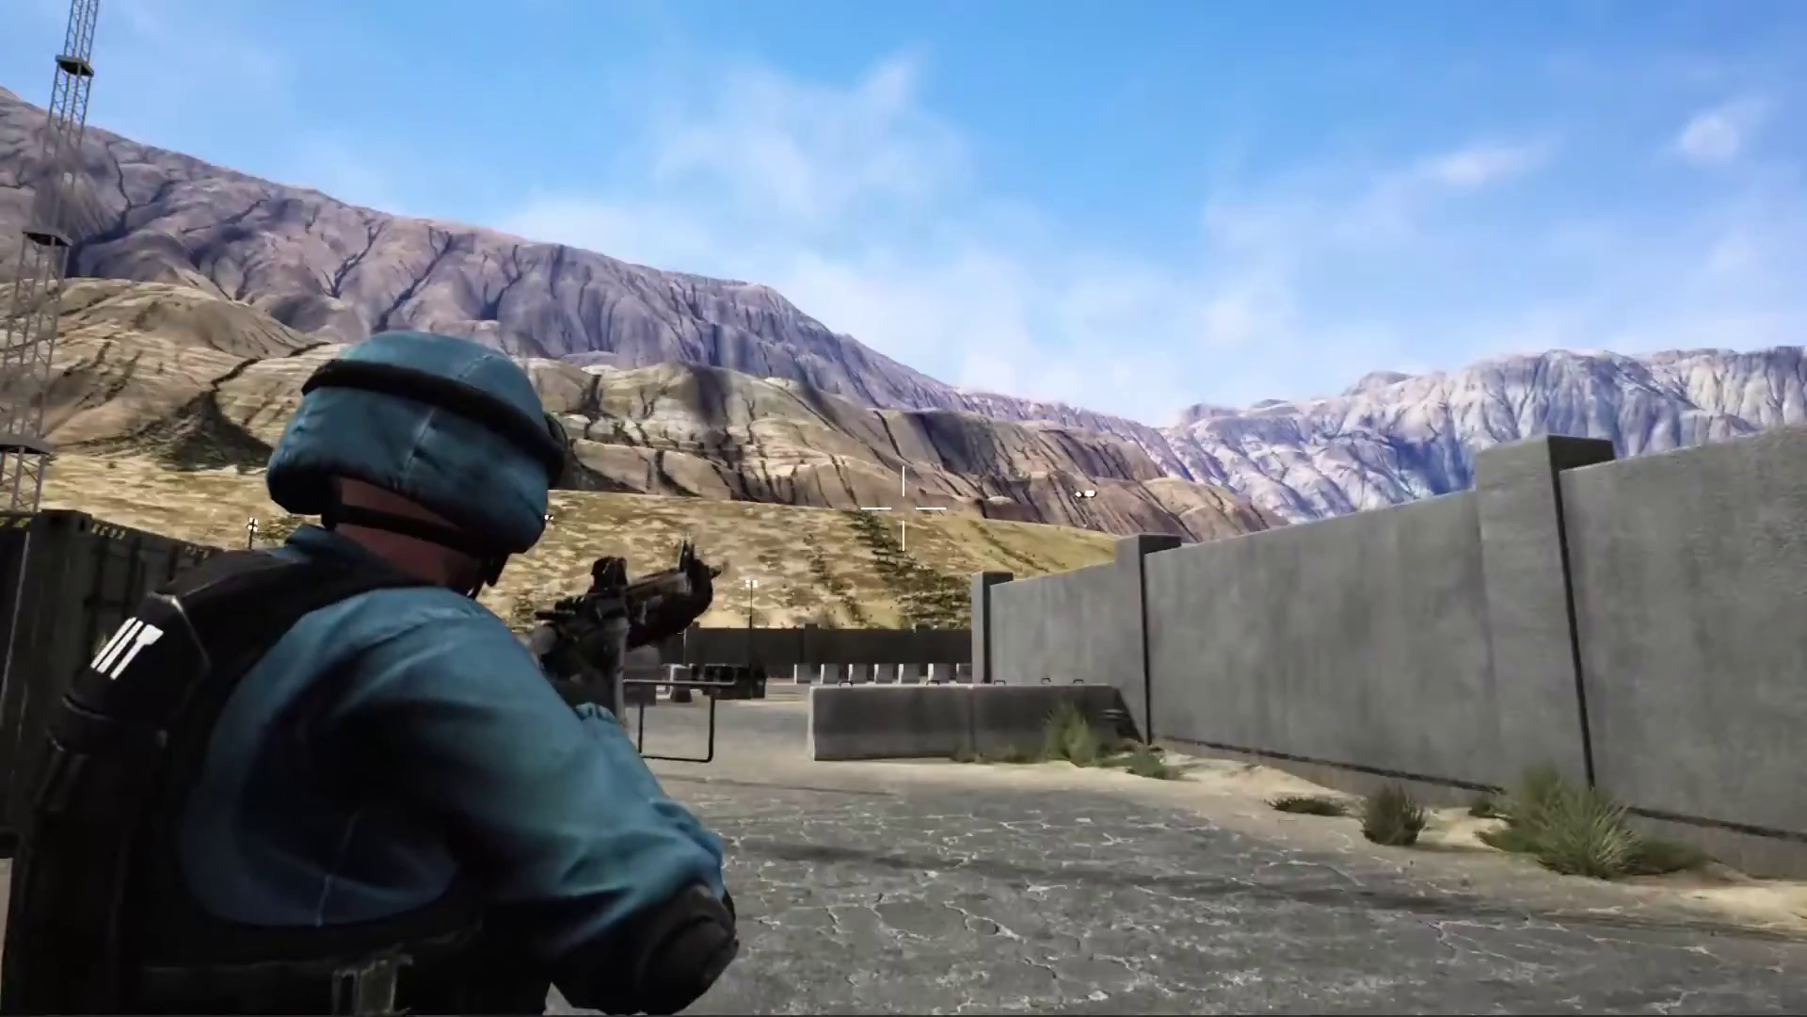
pyautogui.click(904, 508)
pyautogui.click(903, 509)
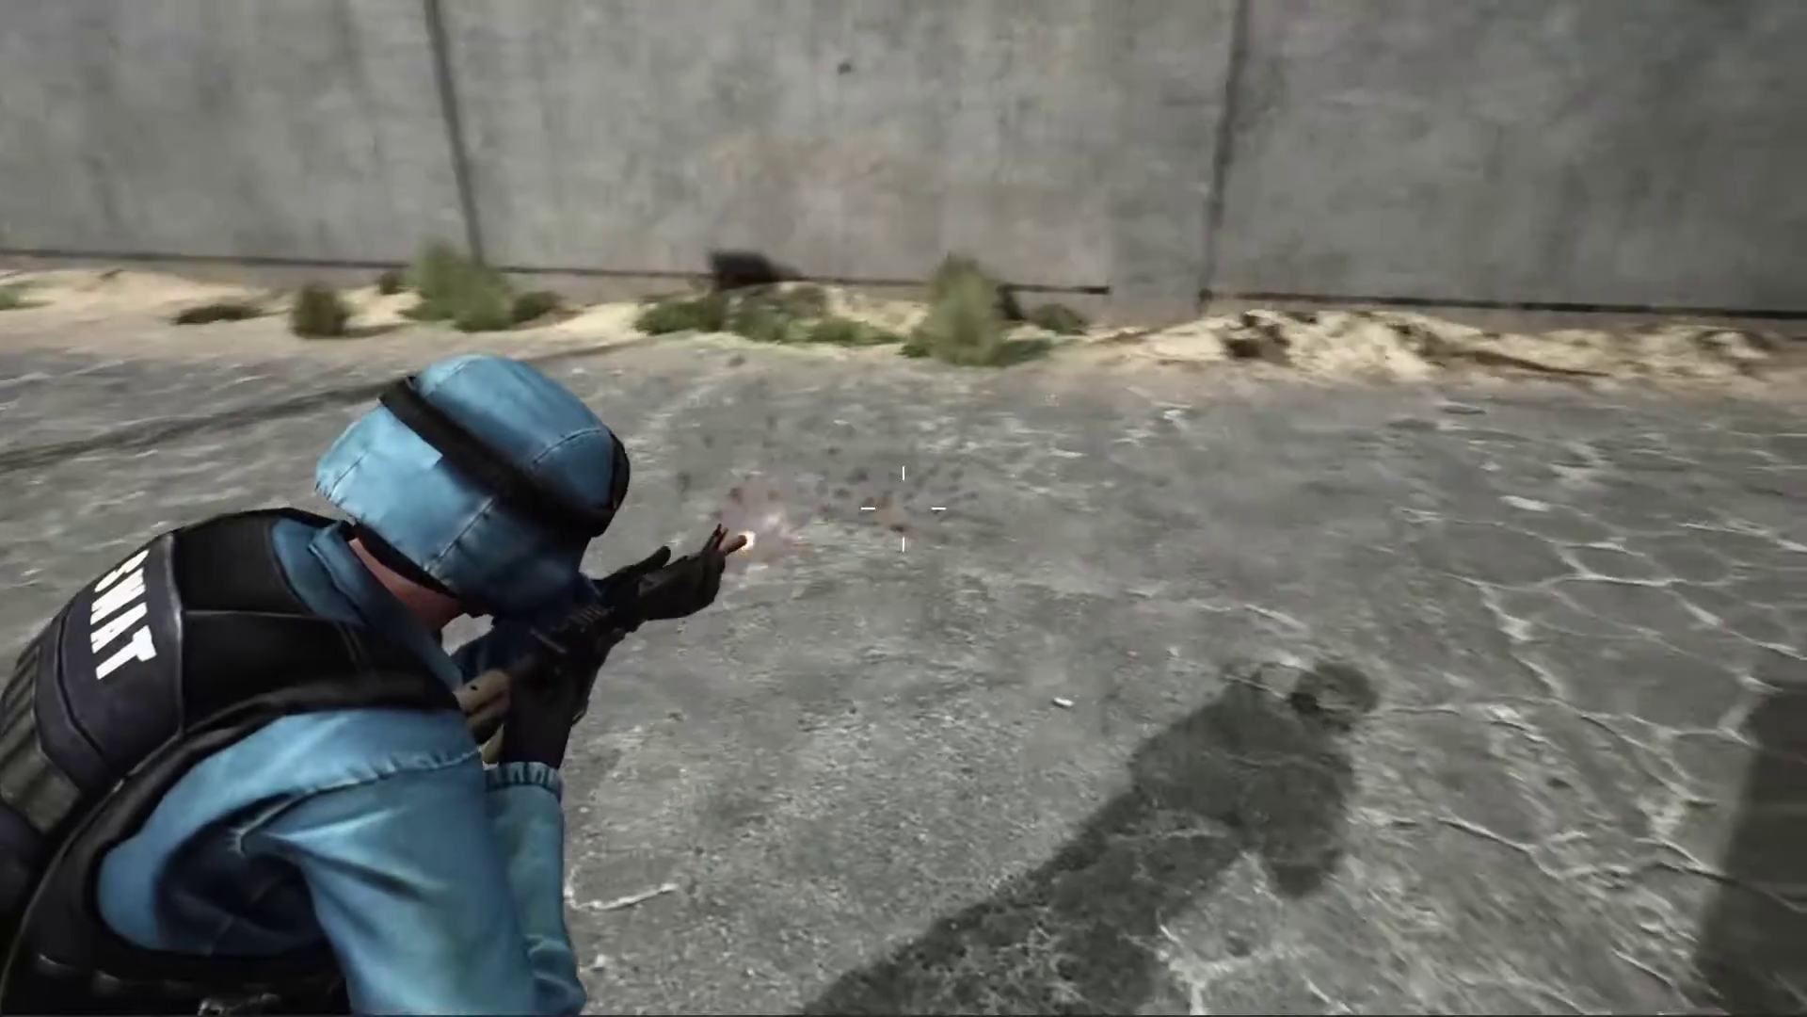
pyautogui.click(903, 508)
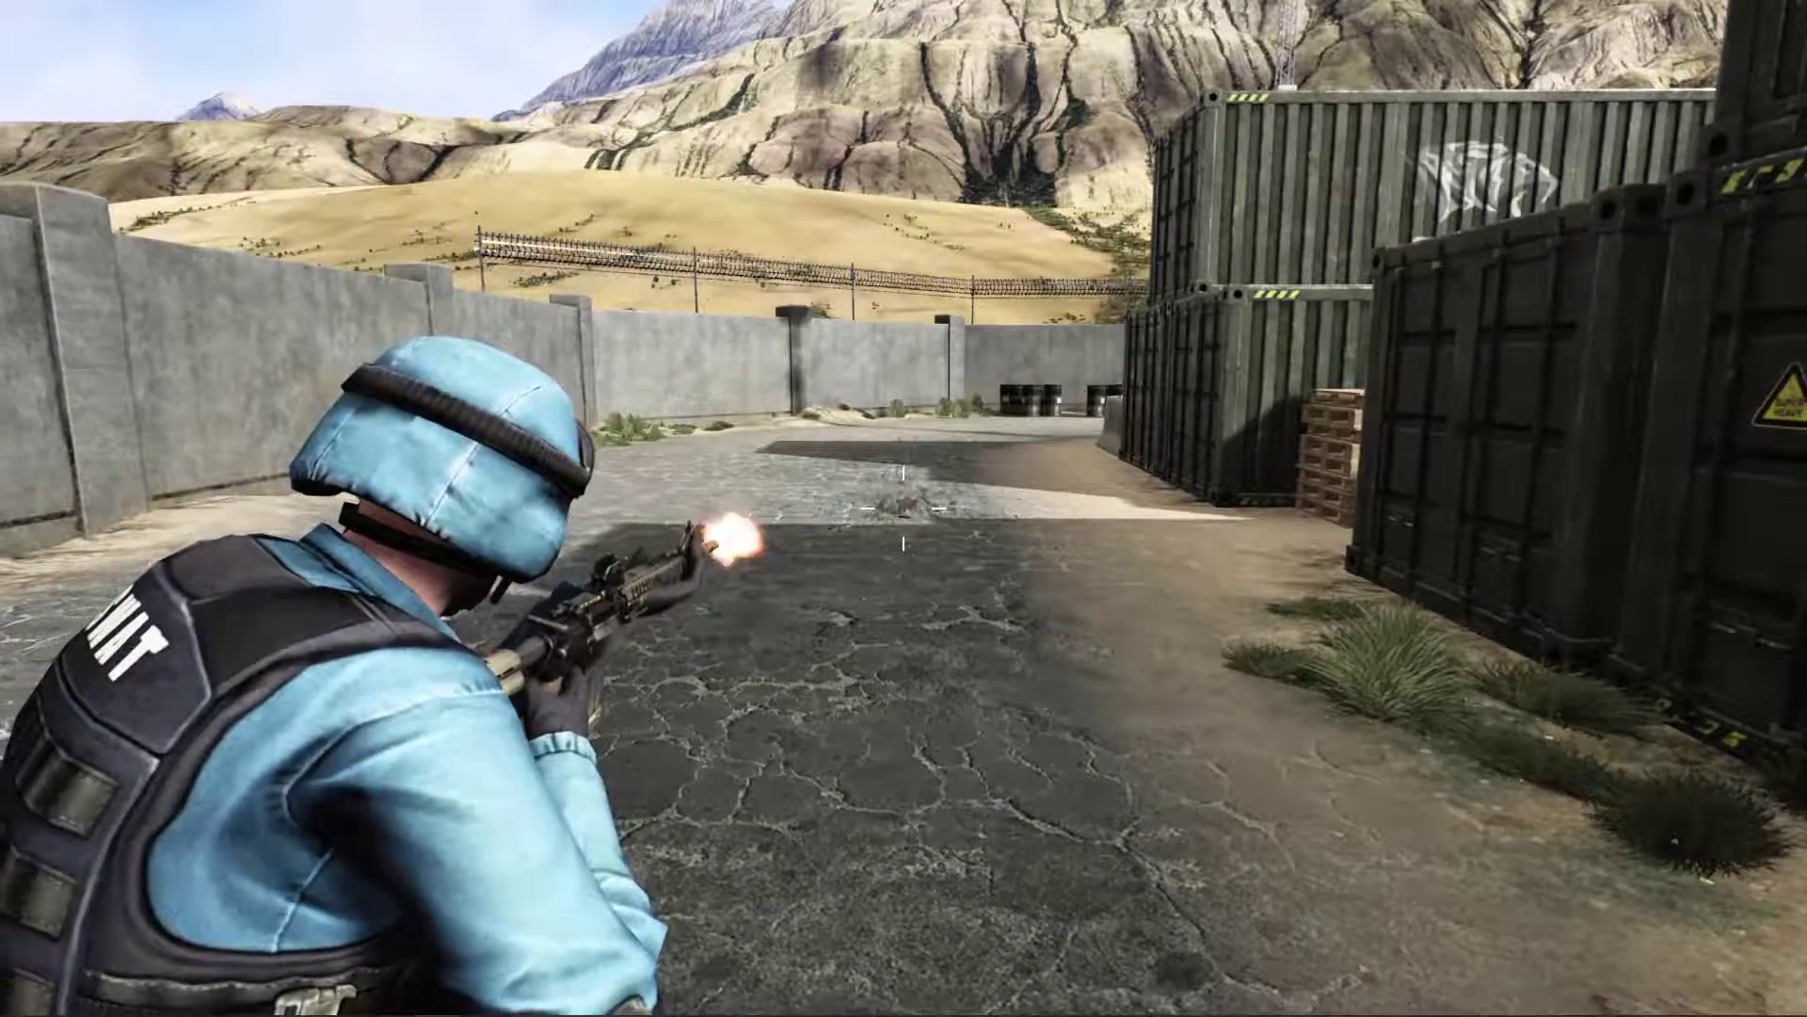
pyautogui.click(904, 509)
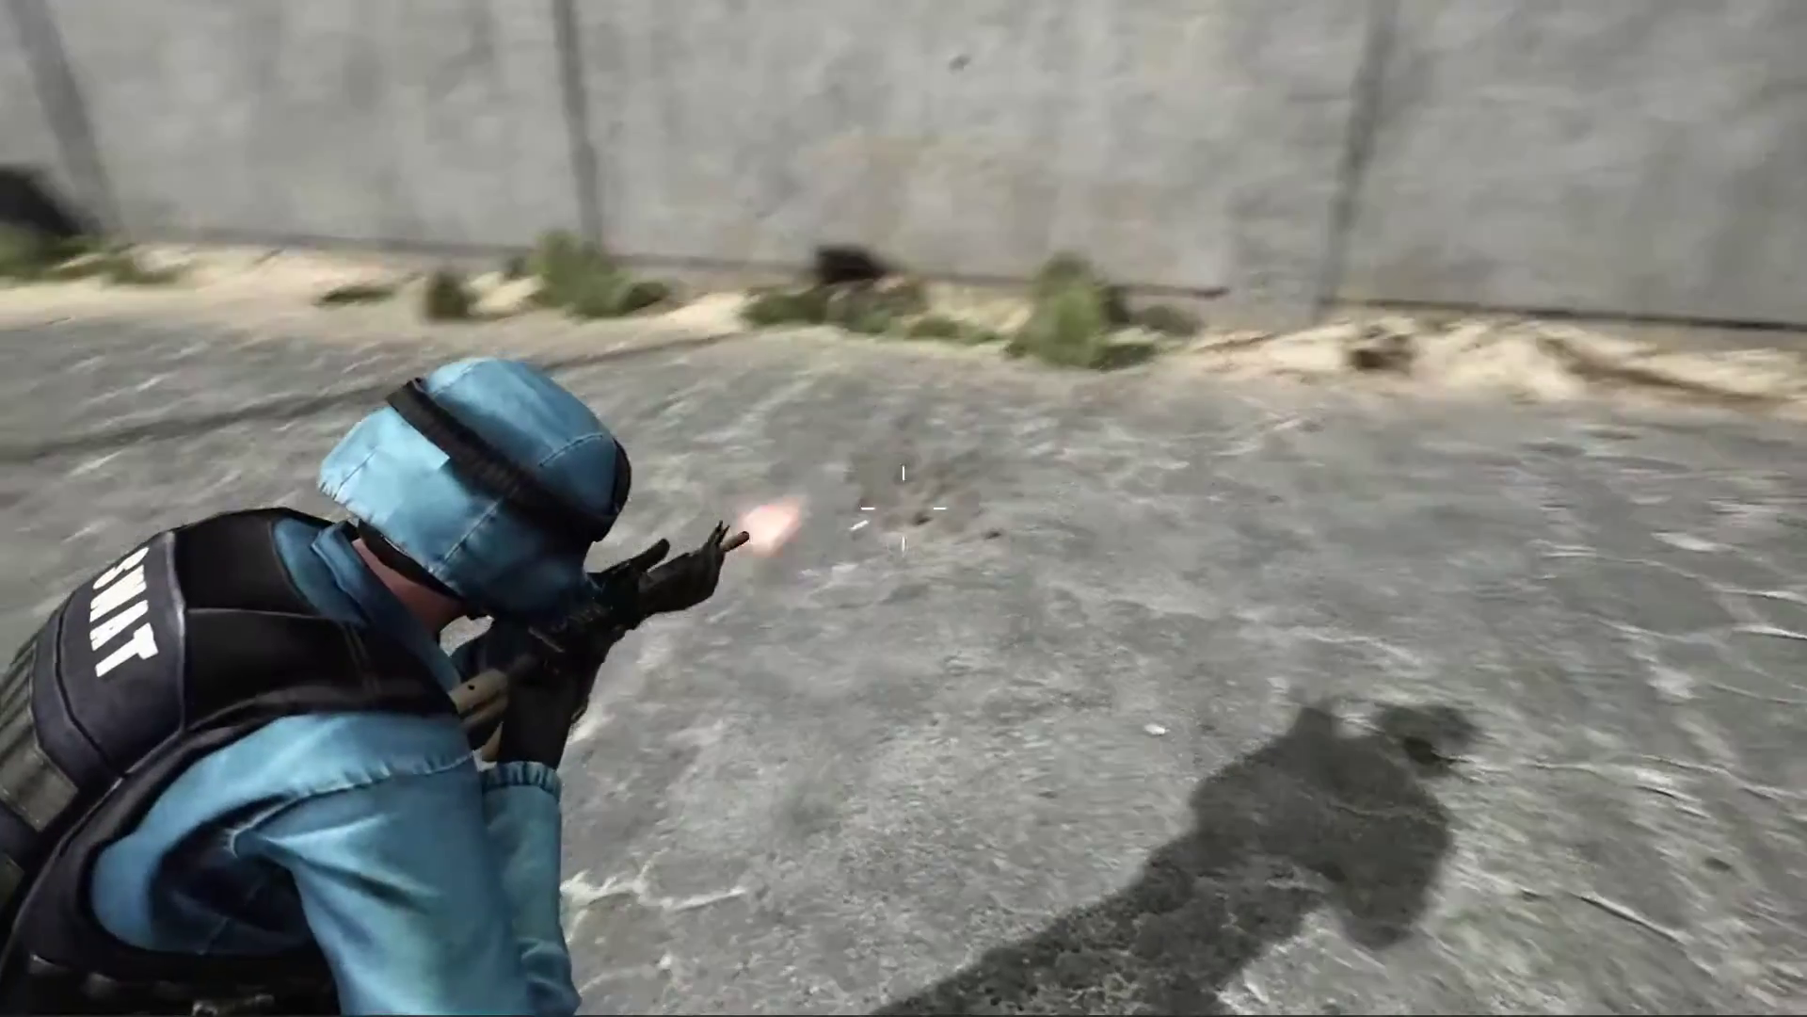
pyautogui.click(903, 509)
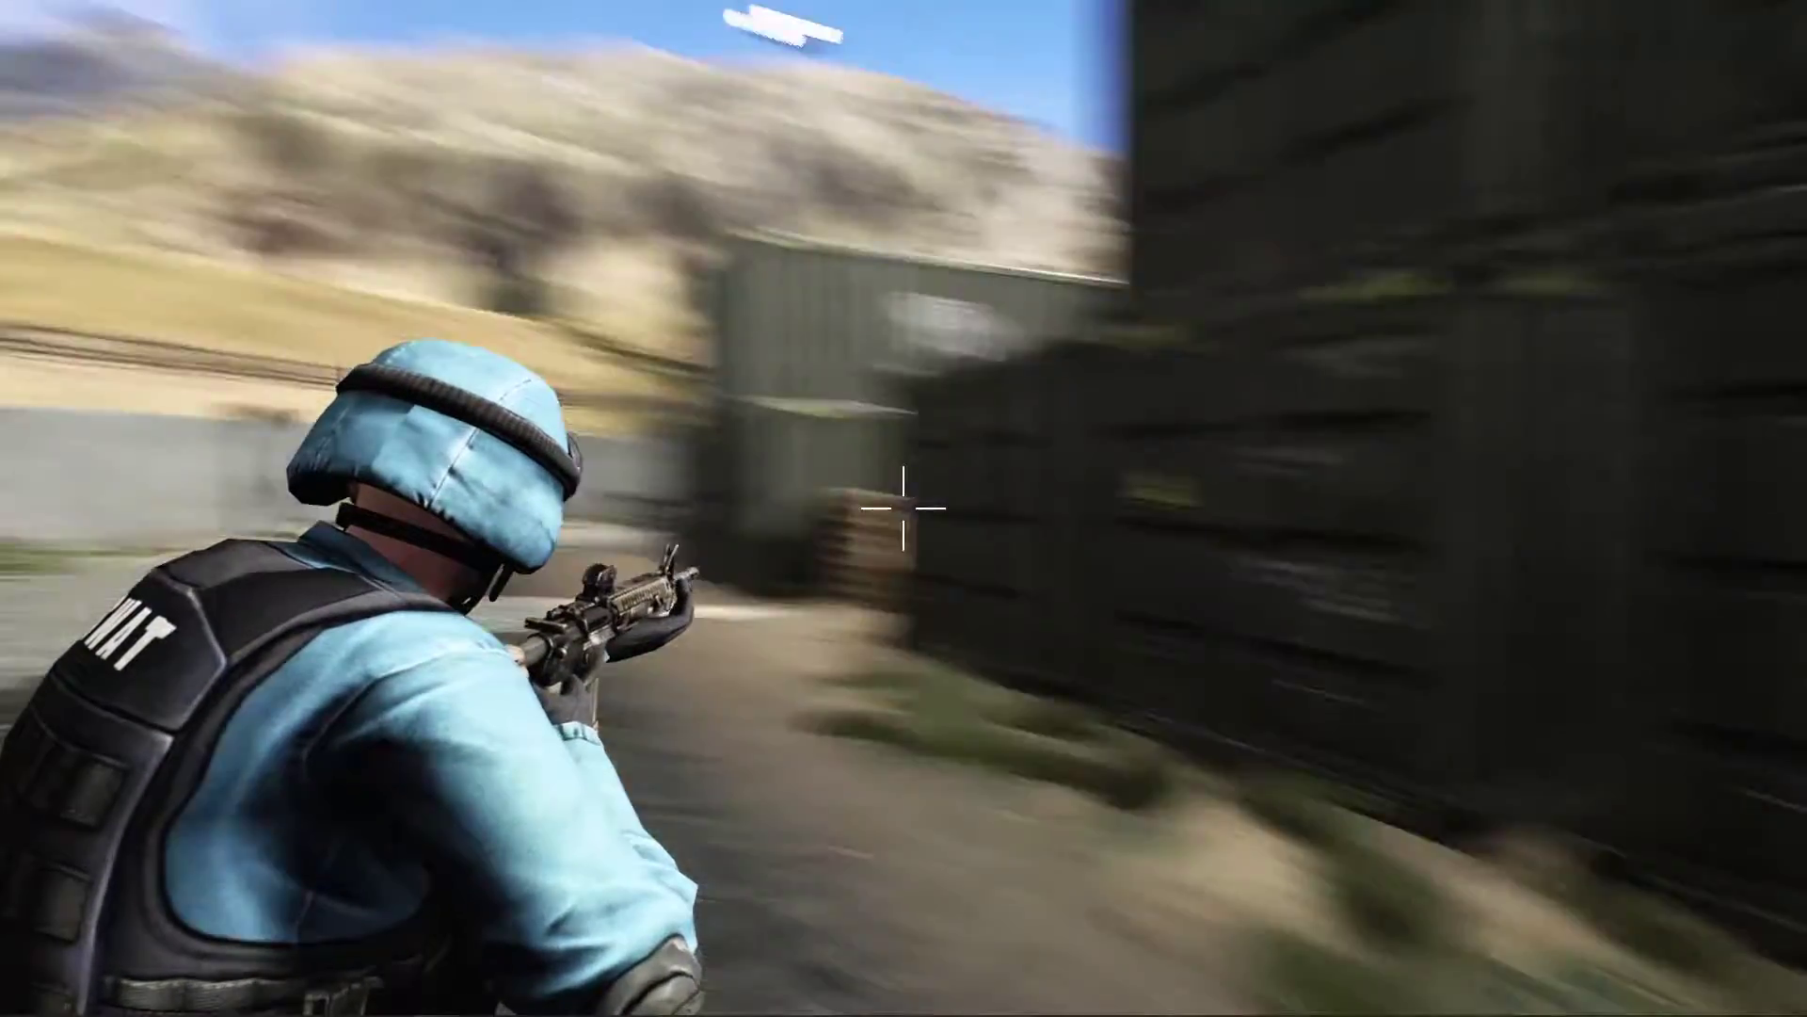
pyautogui.click(904, 508)
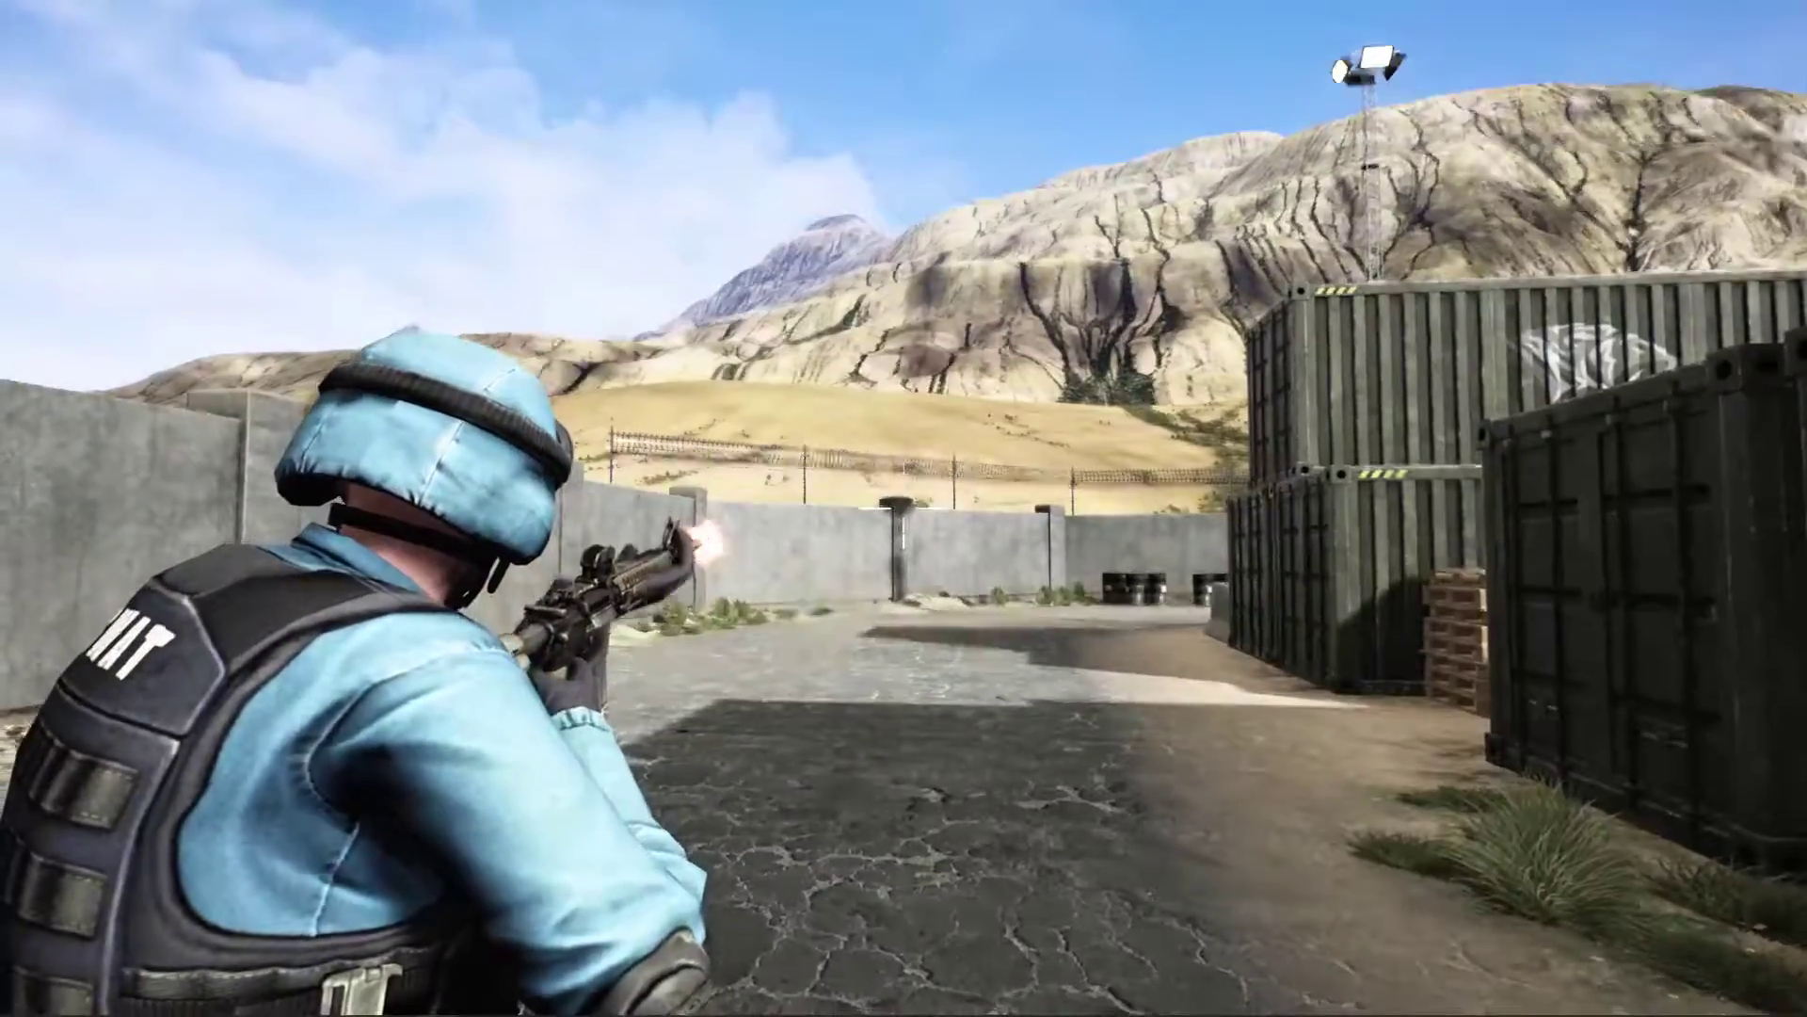
pyautogui.click(904, 508)
pyautogui.press('w')
pyautogui.press('Escape')
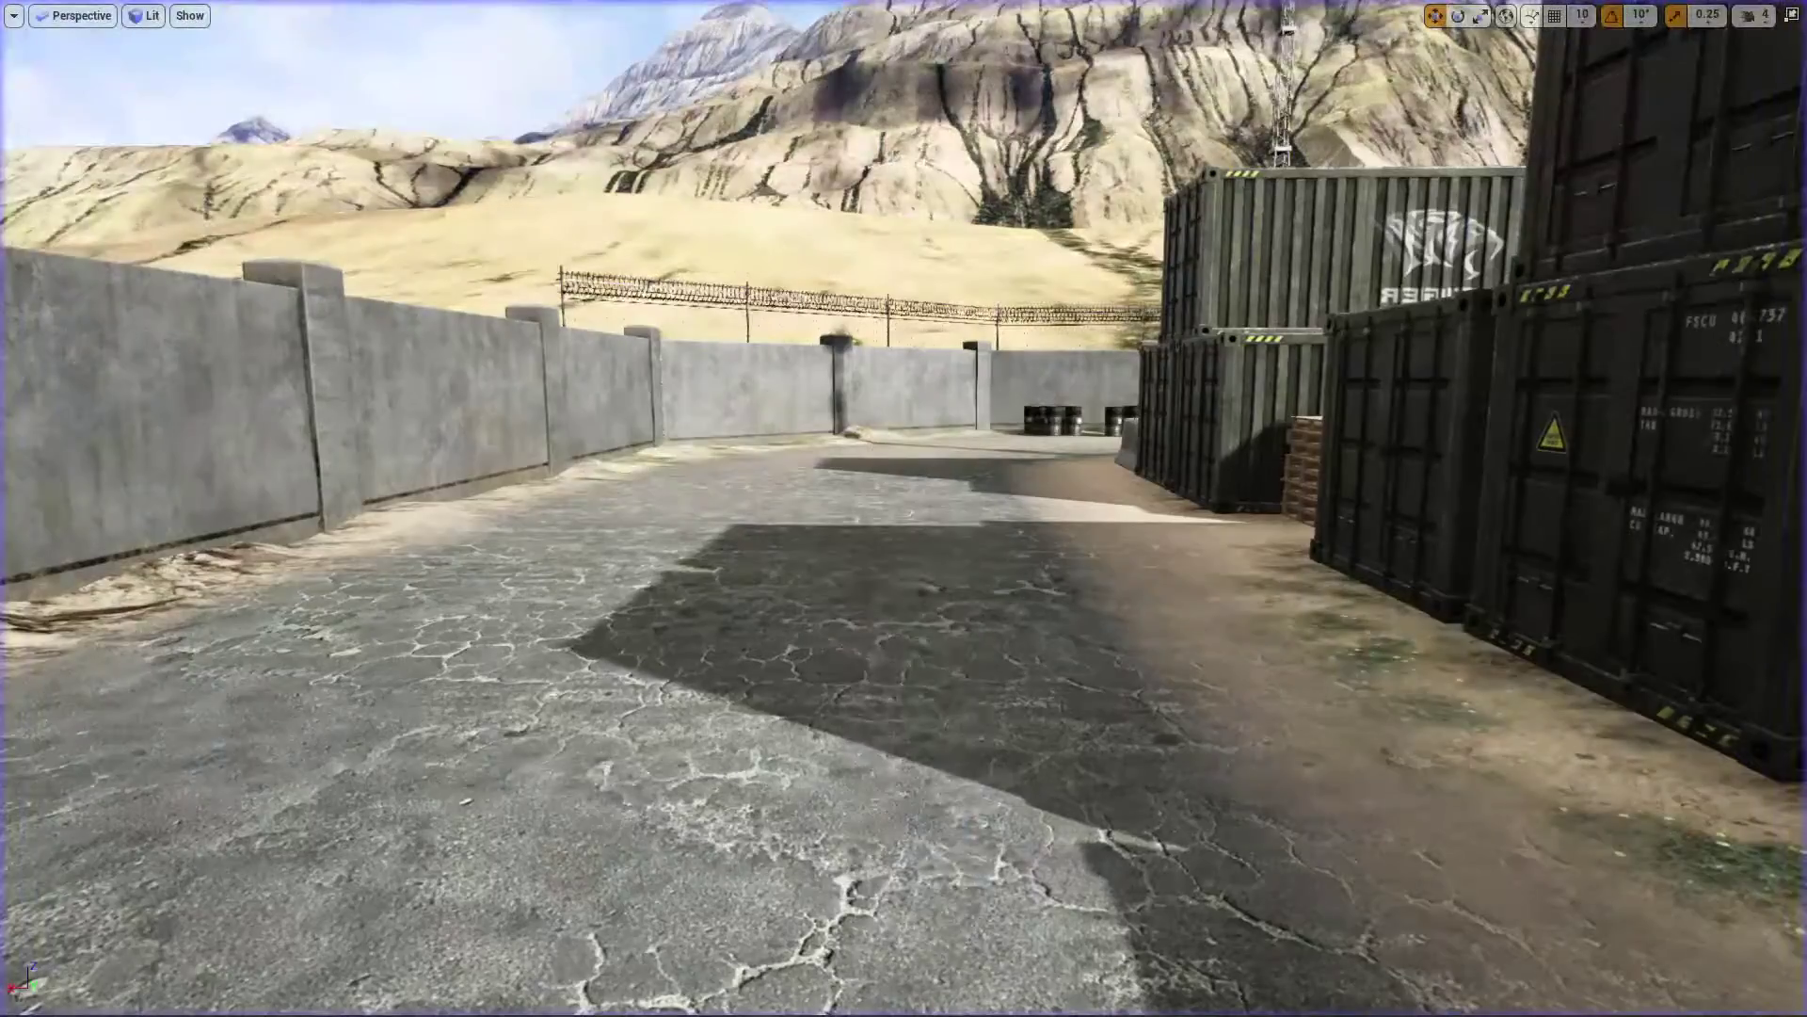
# - Leave the immersive viewport to bring back the full editor layout
pyautogui.moveTo(855, 595)
pyautogui.mouseDown(button='right')
pyautogui.moveTo(659, 527)
pyautogui.moveTo(855, 595)
pyautogui.mouseUp(button='right')
pyautogui.press('F11')
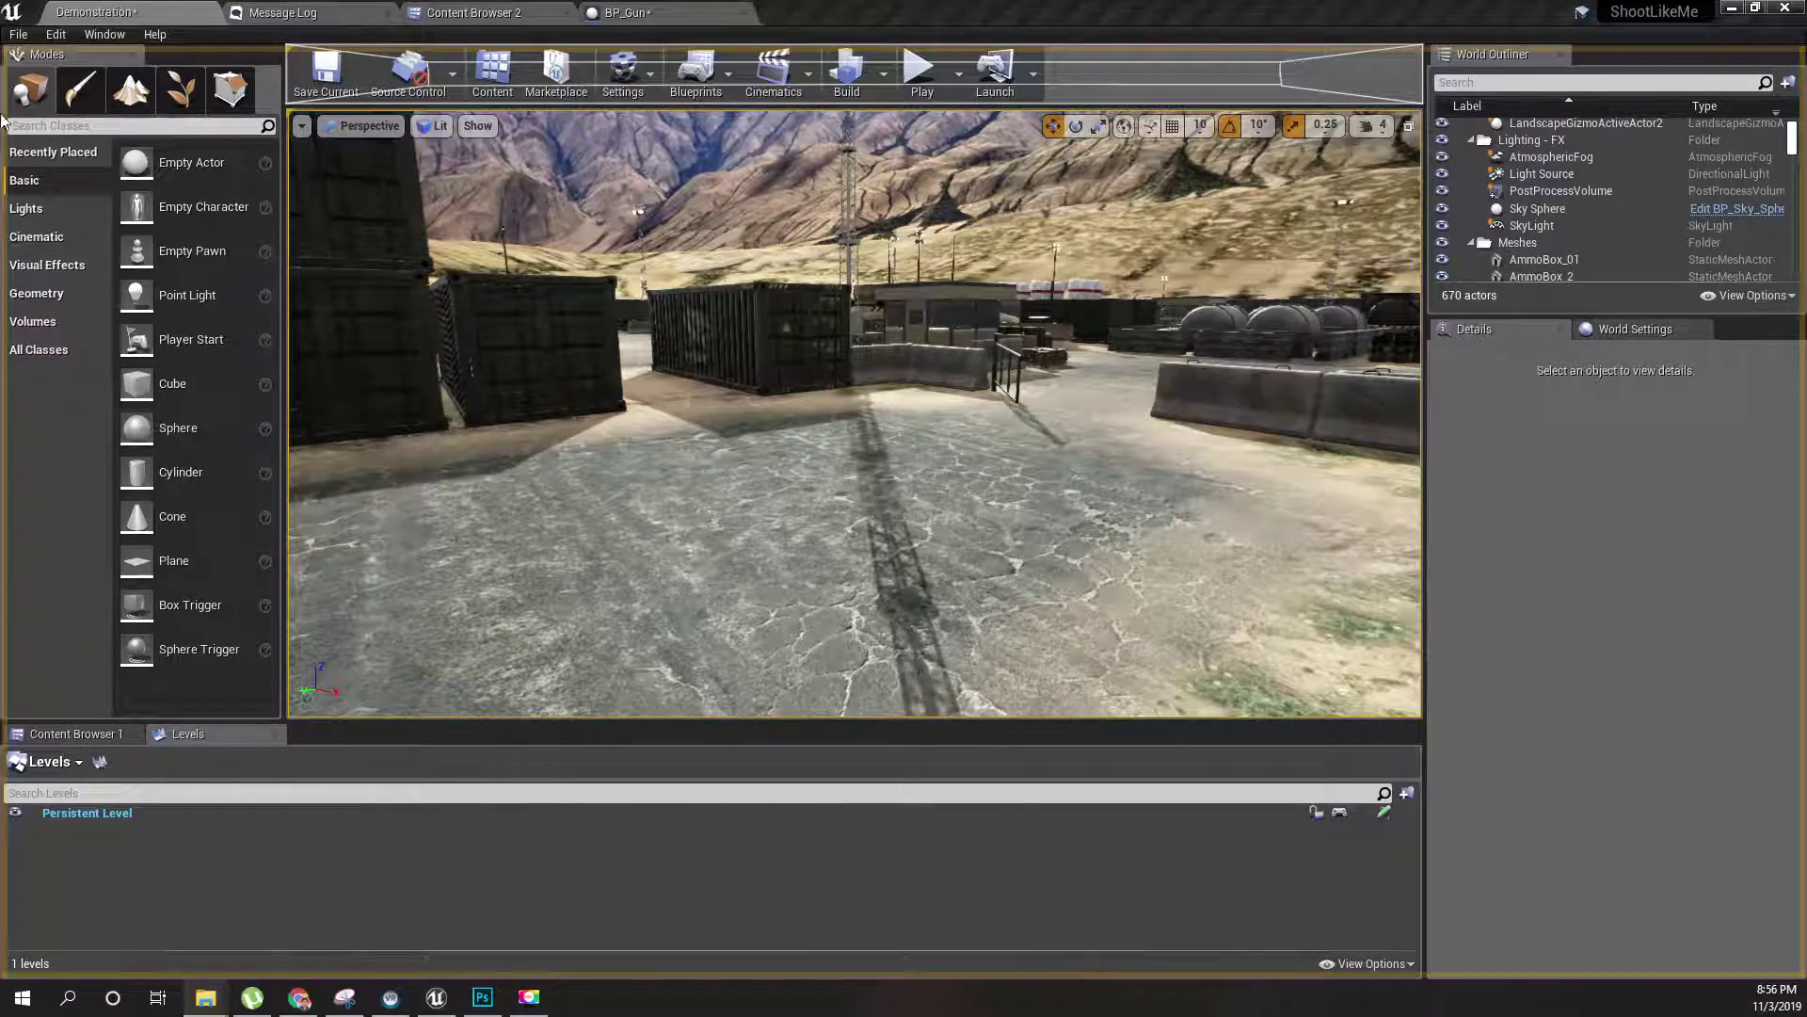
pyautogui.moveTo(783, 354); pyautogui.dragTo(677, 320, button='right')
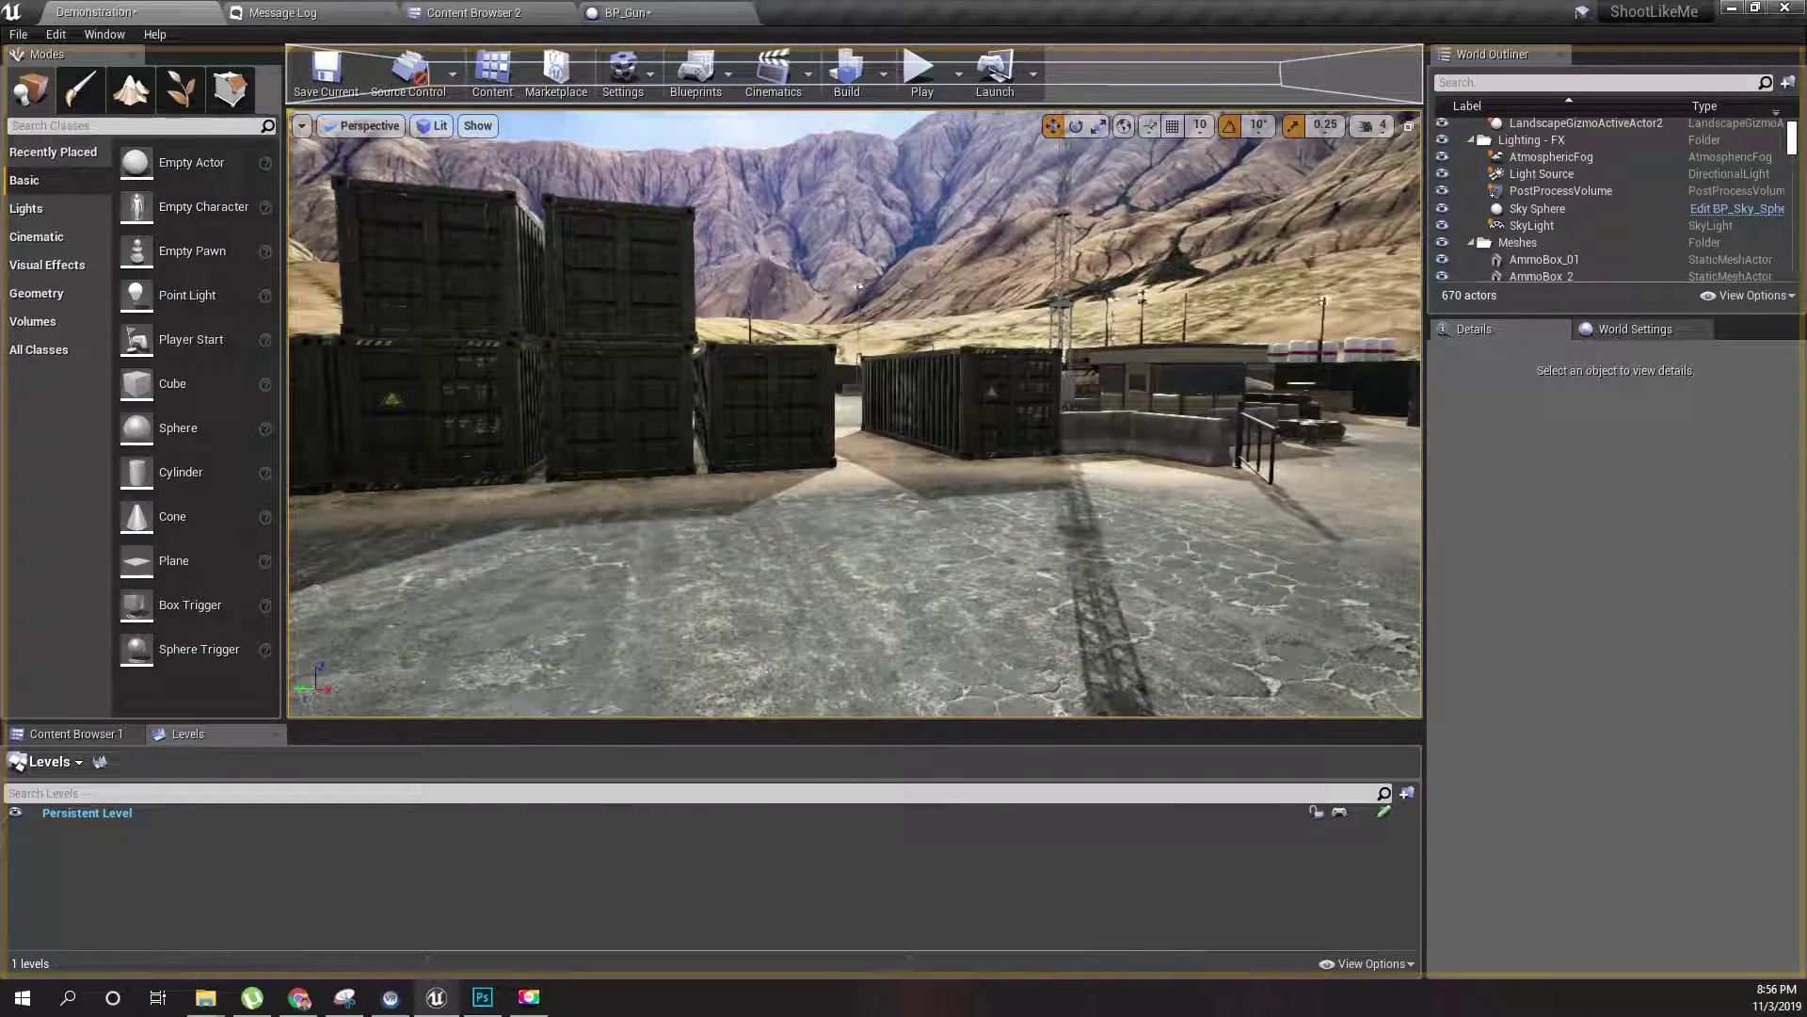
pyautogui.hotkey('alt', 'Tab')
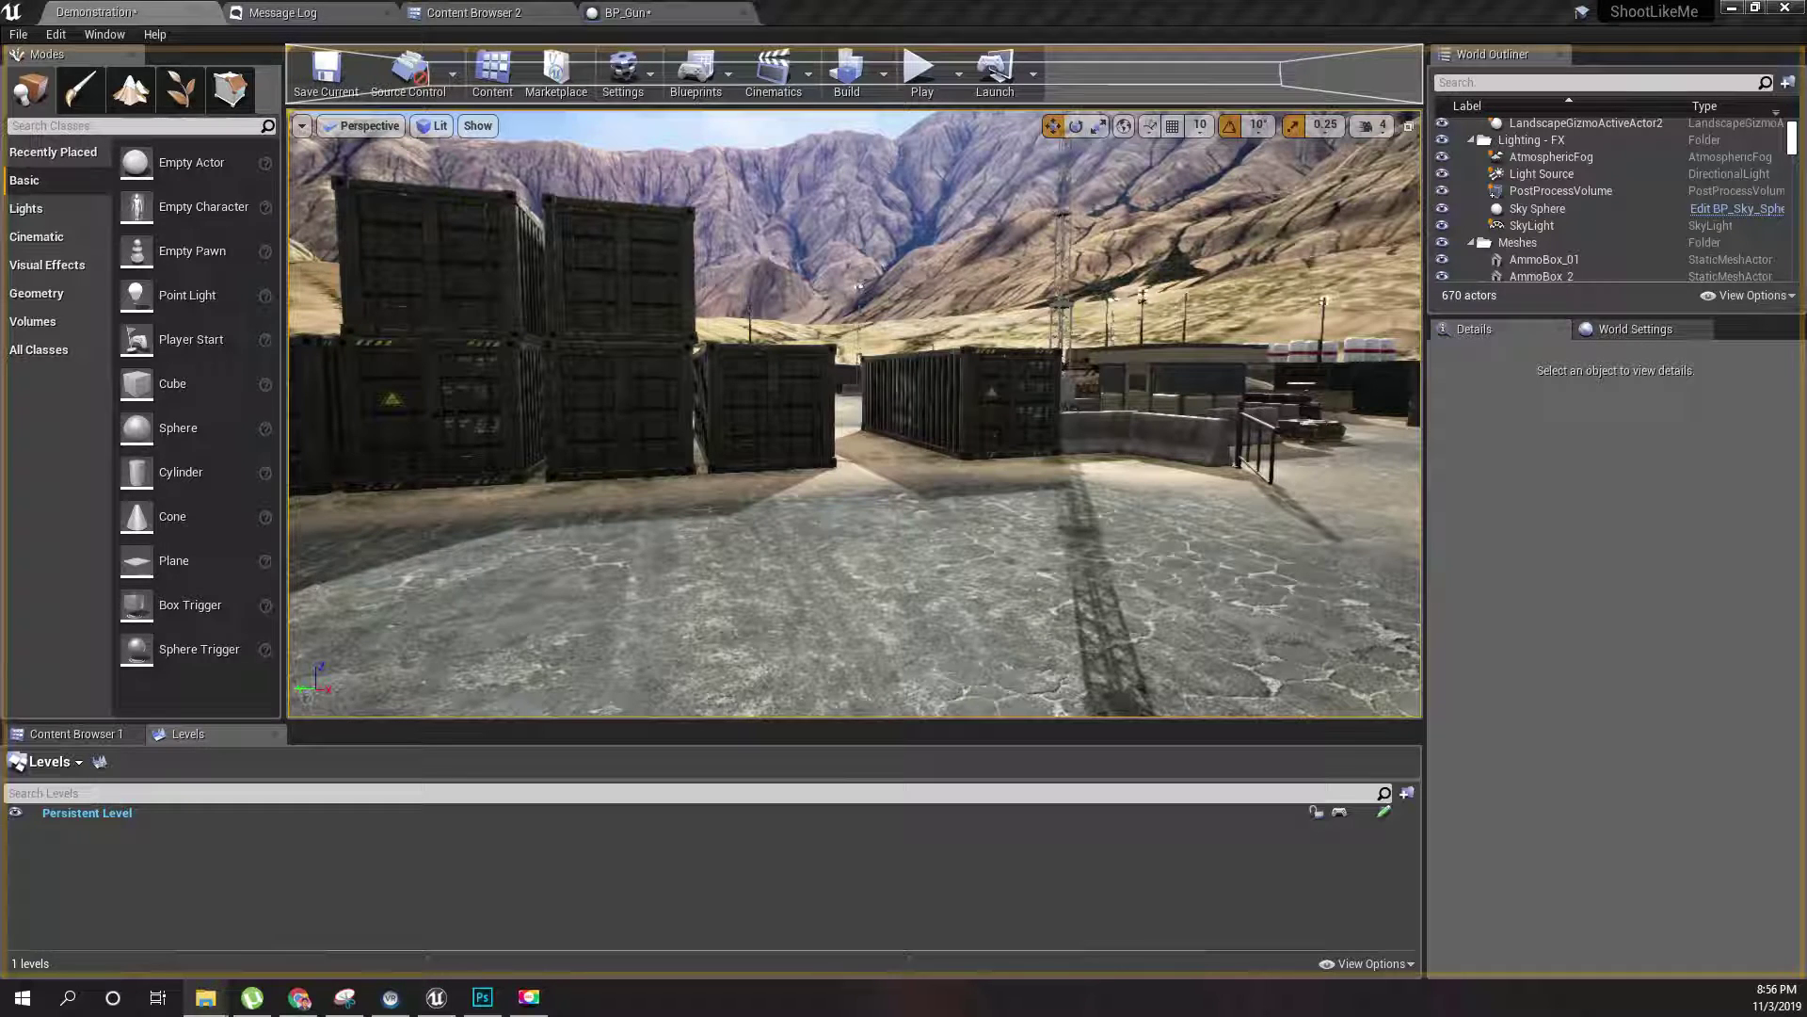
pyautogui.hotkey('alt', 'Tab')
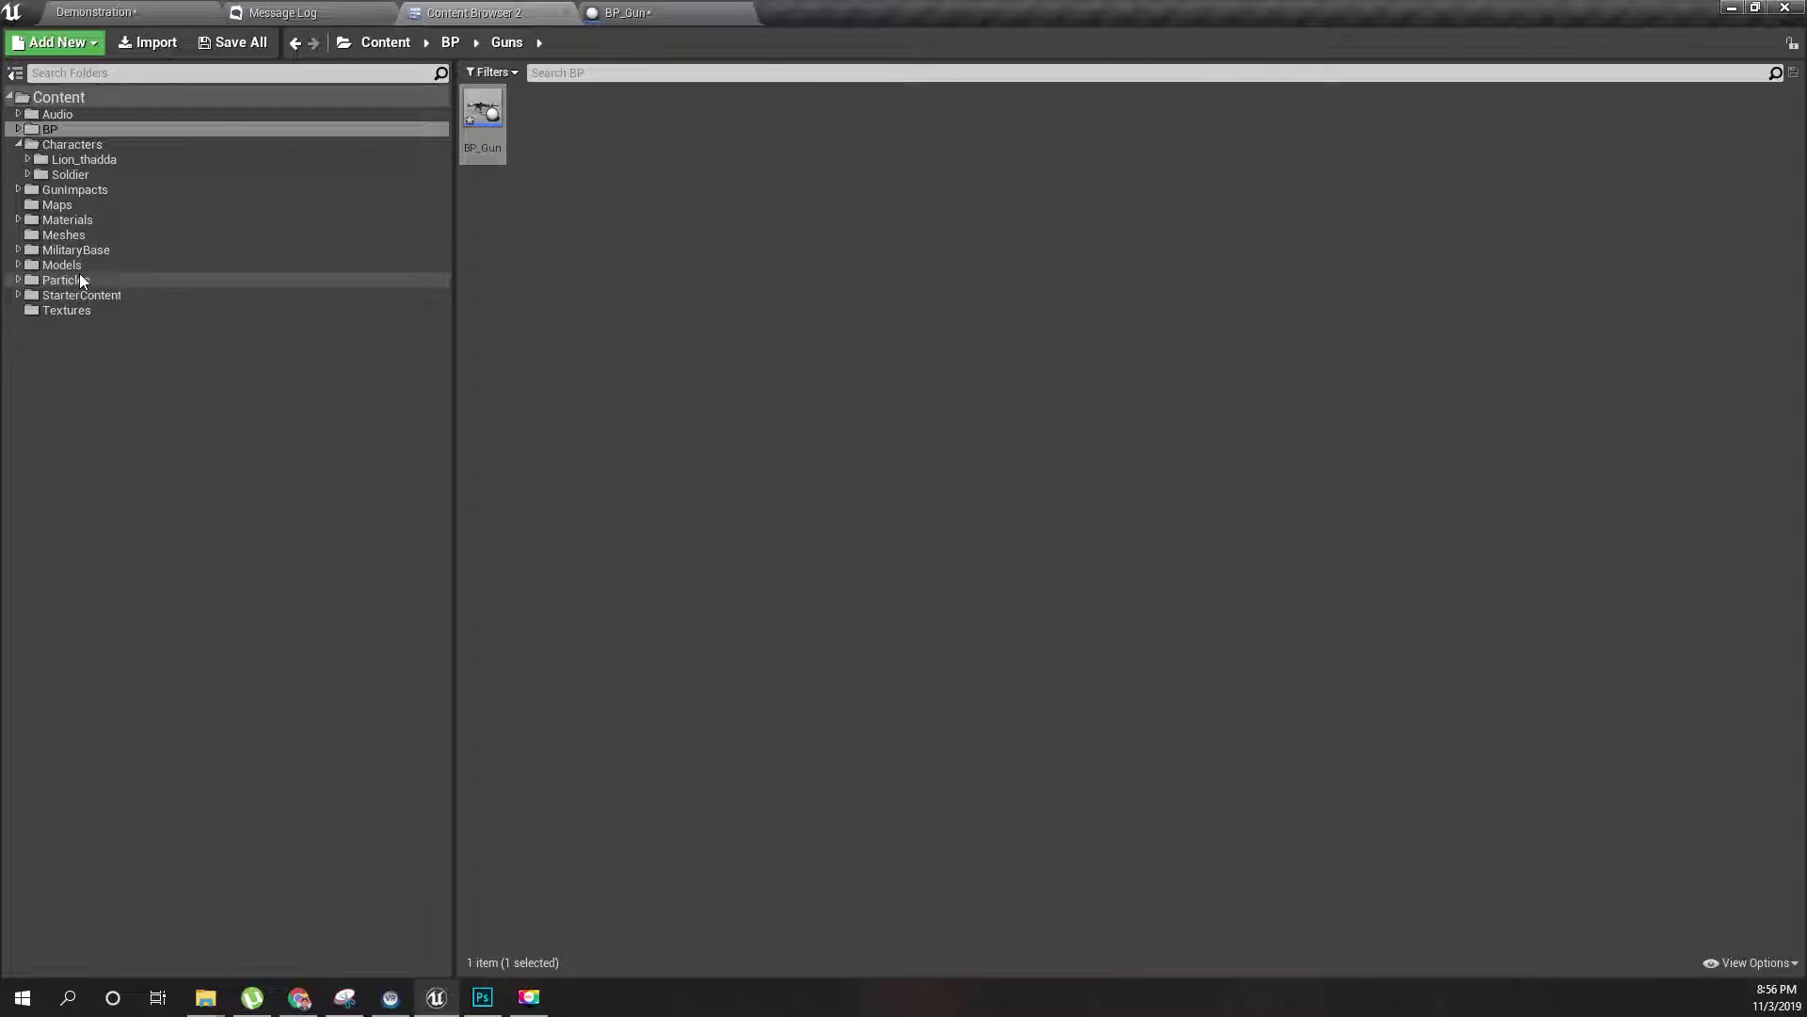
# - Create a folder named BulletShell inside the Particles folder and open it
pyautogui.click(79, 279)
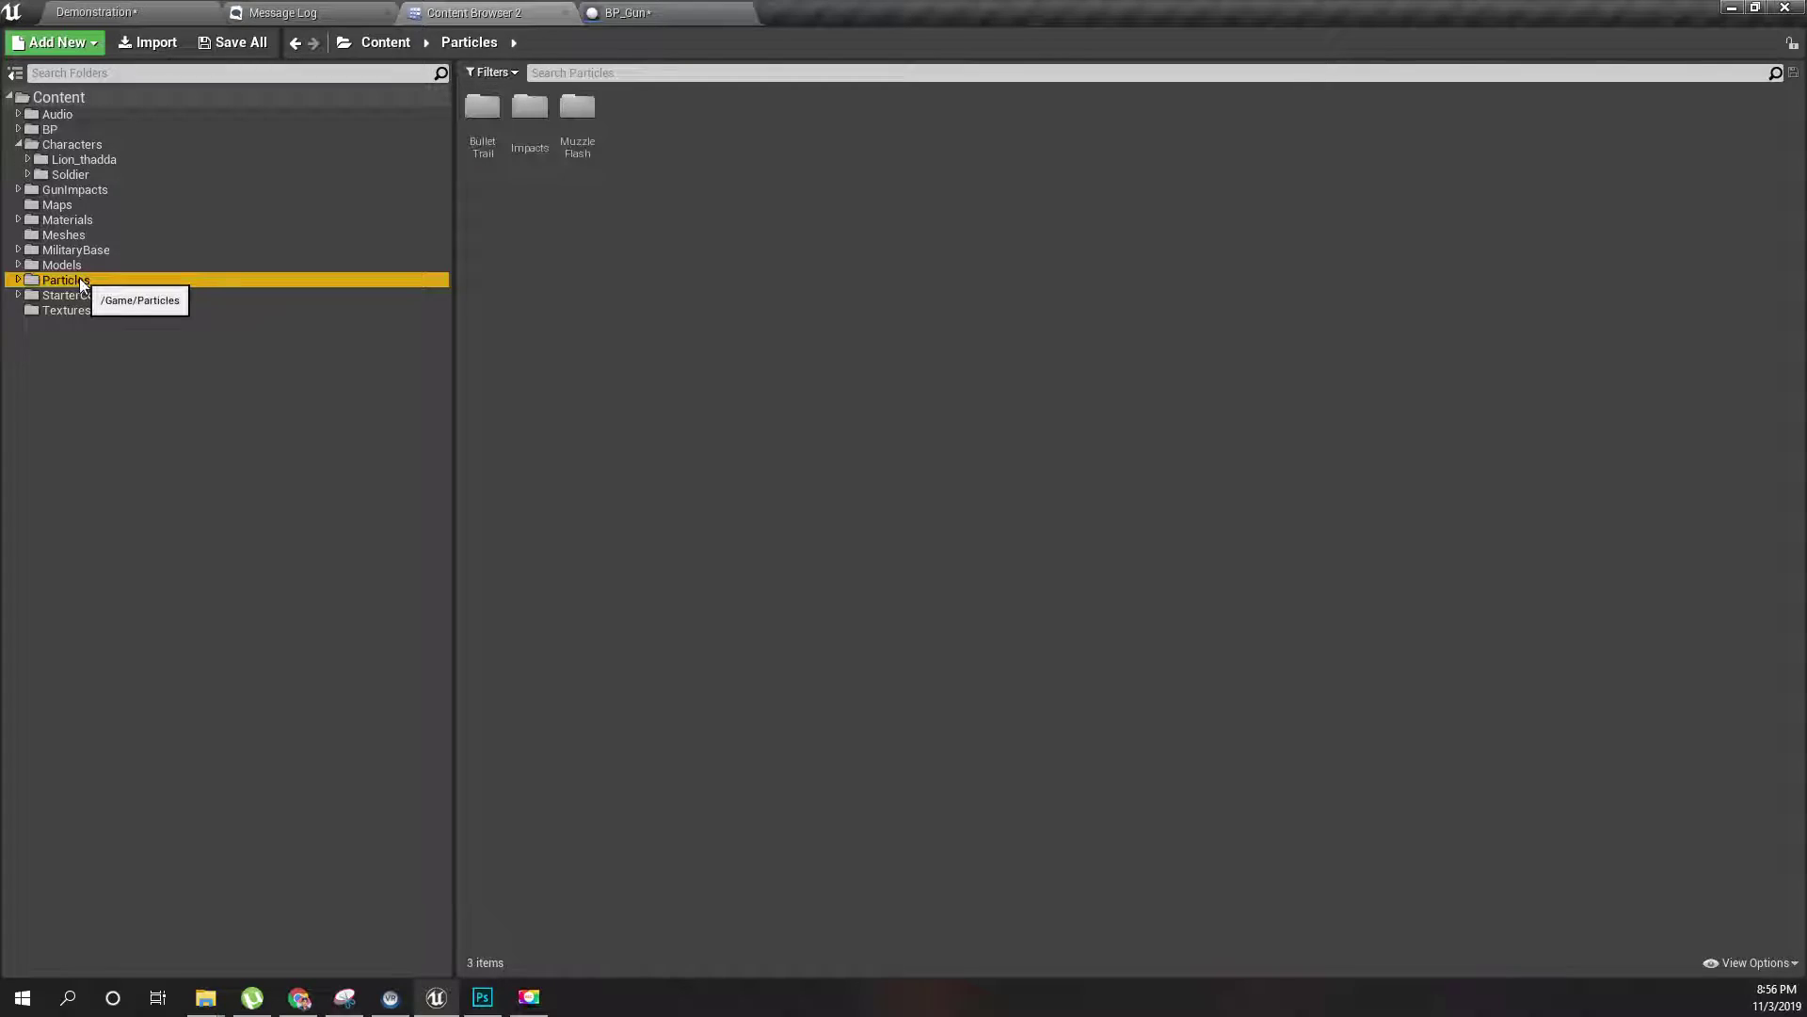
pyautogui.rightClick(672, 211)
pyautogui.click(731, 229)
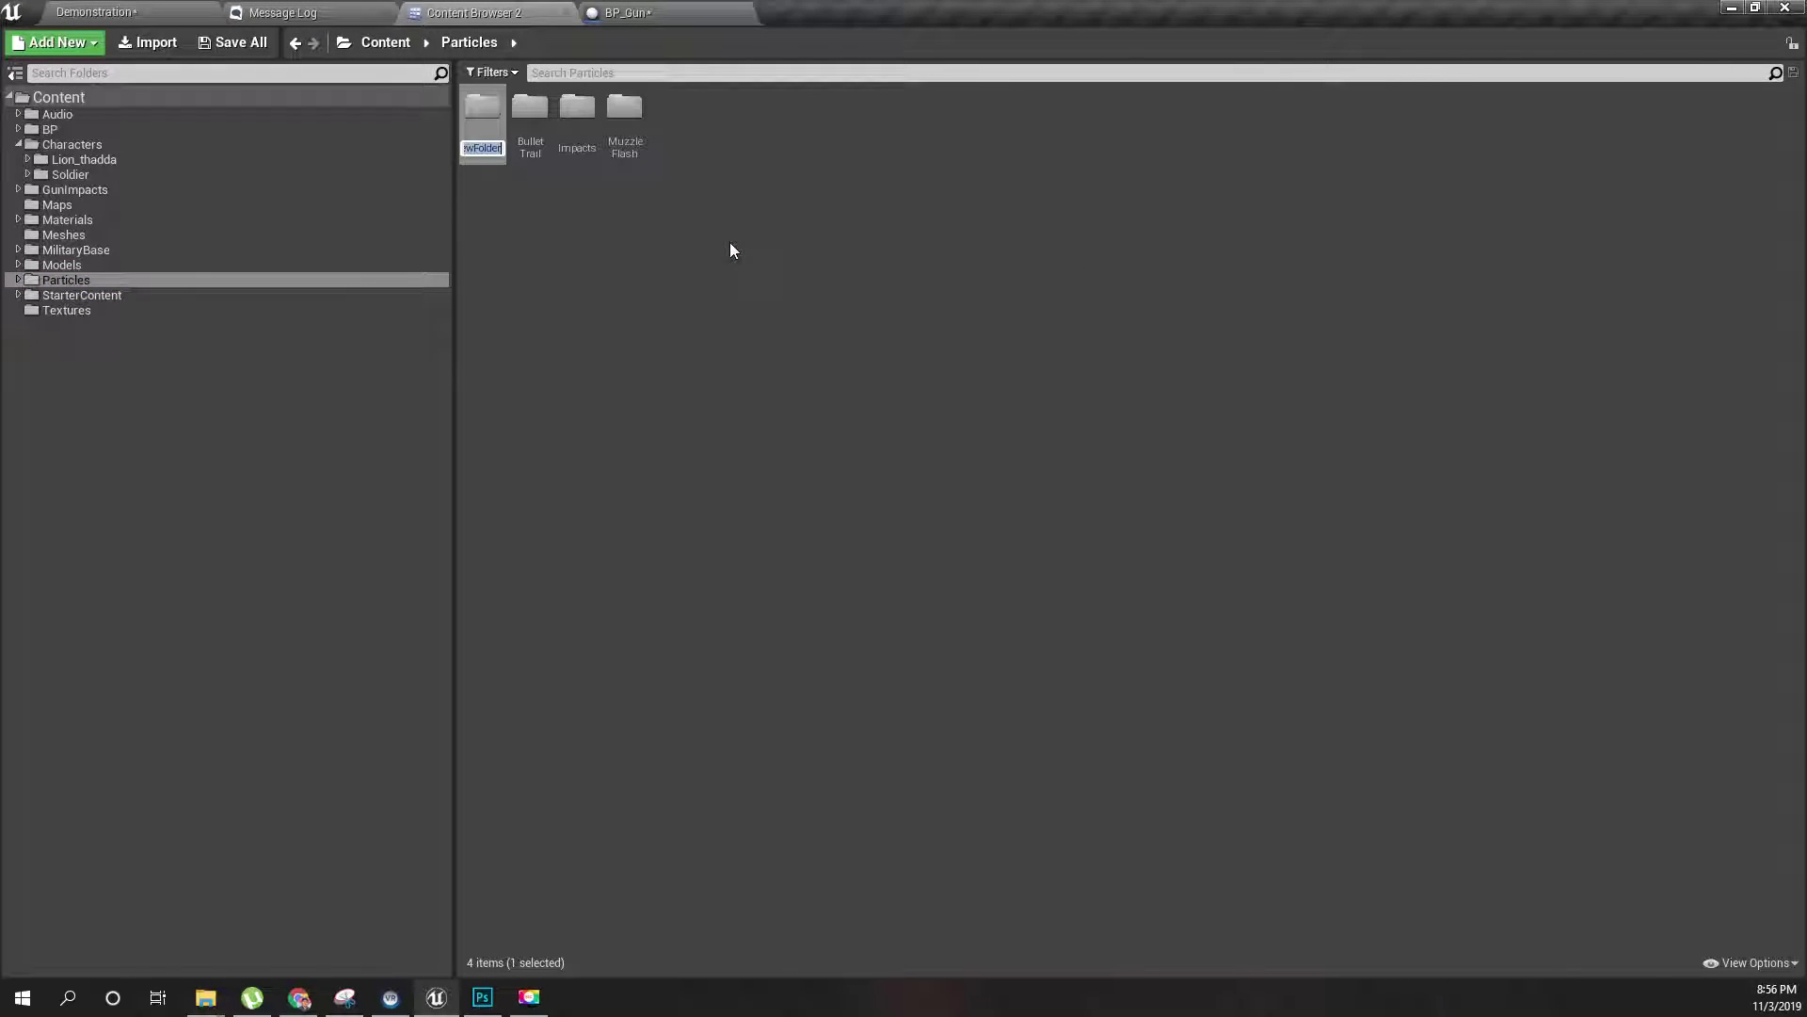
pyautogui.write('BulletShell')
pyautogui.press('Return')
pyautogui.press('Return')
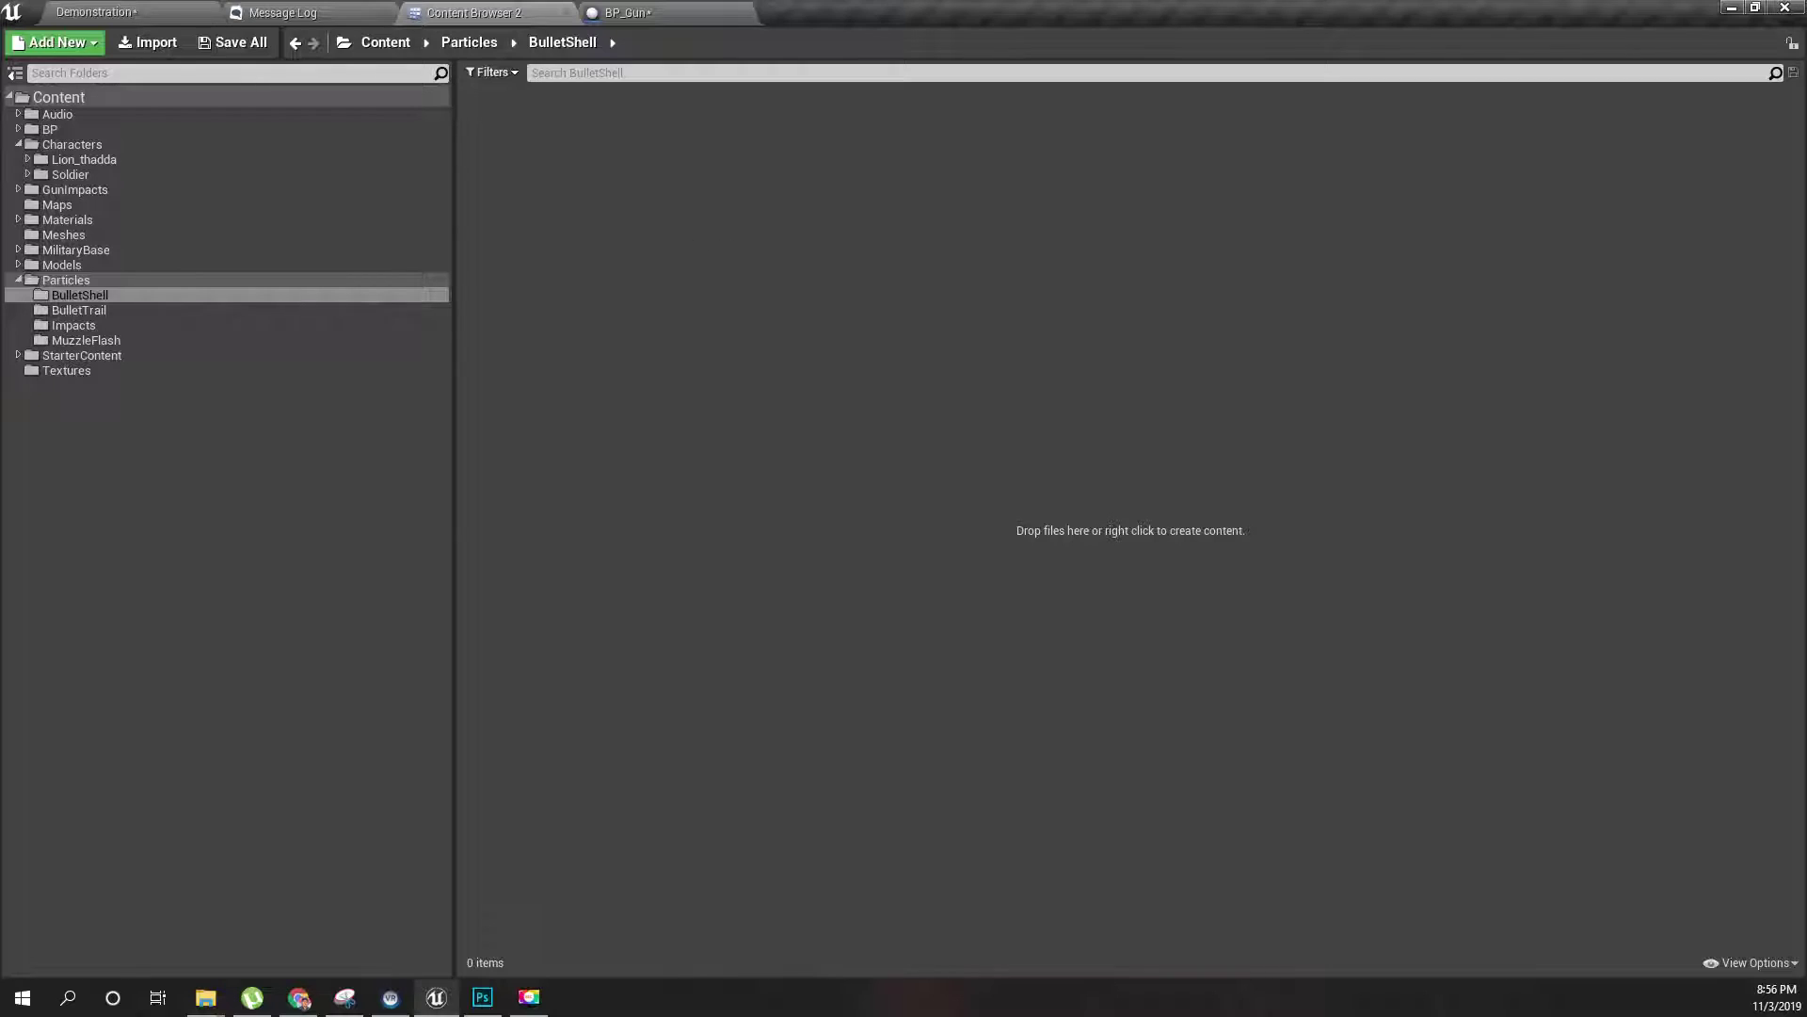
# - Import the bullet_shell.png texture into the BulletShell folder and open it briefly to check the image
pyautogui.moveTo(1133, 97); pyautogui.dragTo(884, 436)
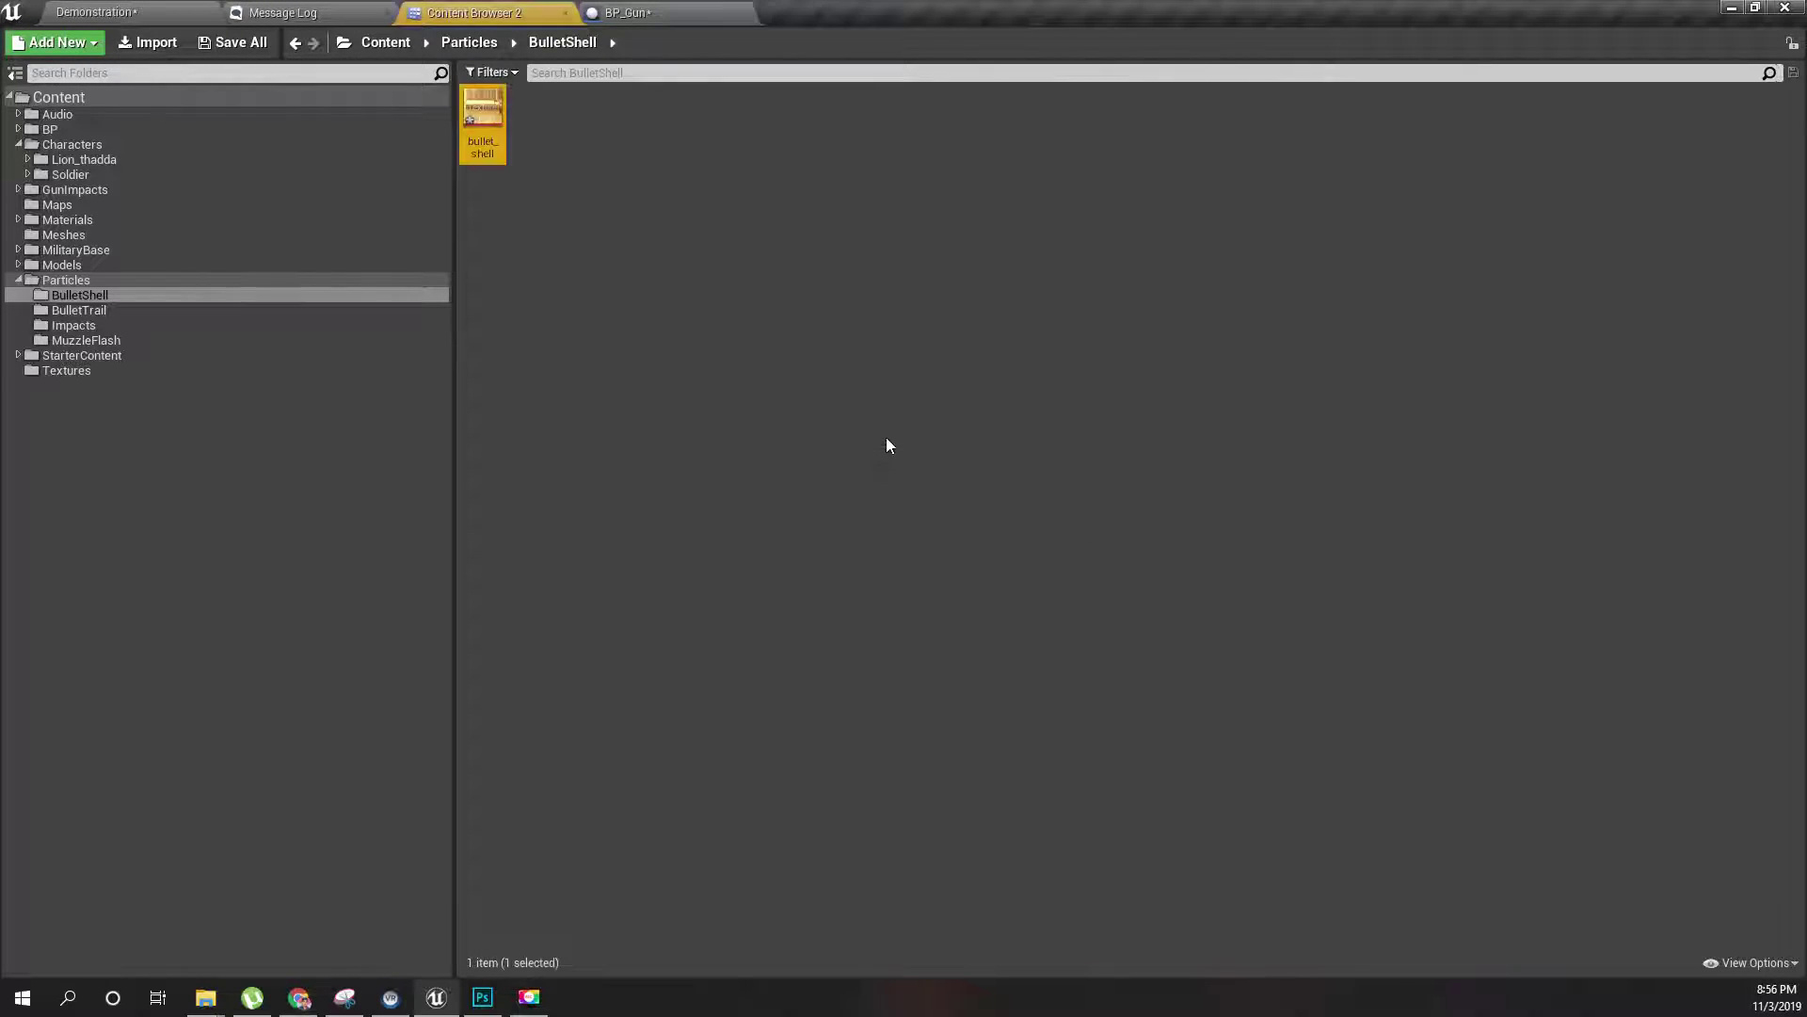
pyautogui.doubleClick(482, 120)
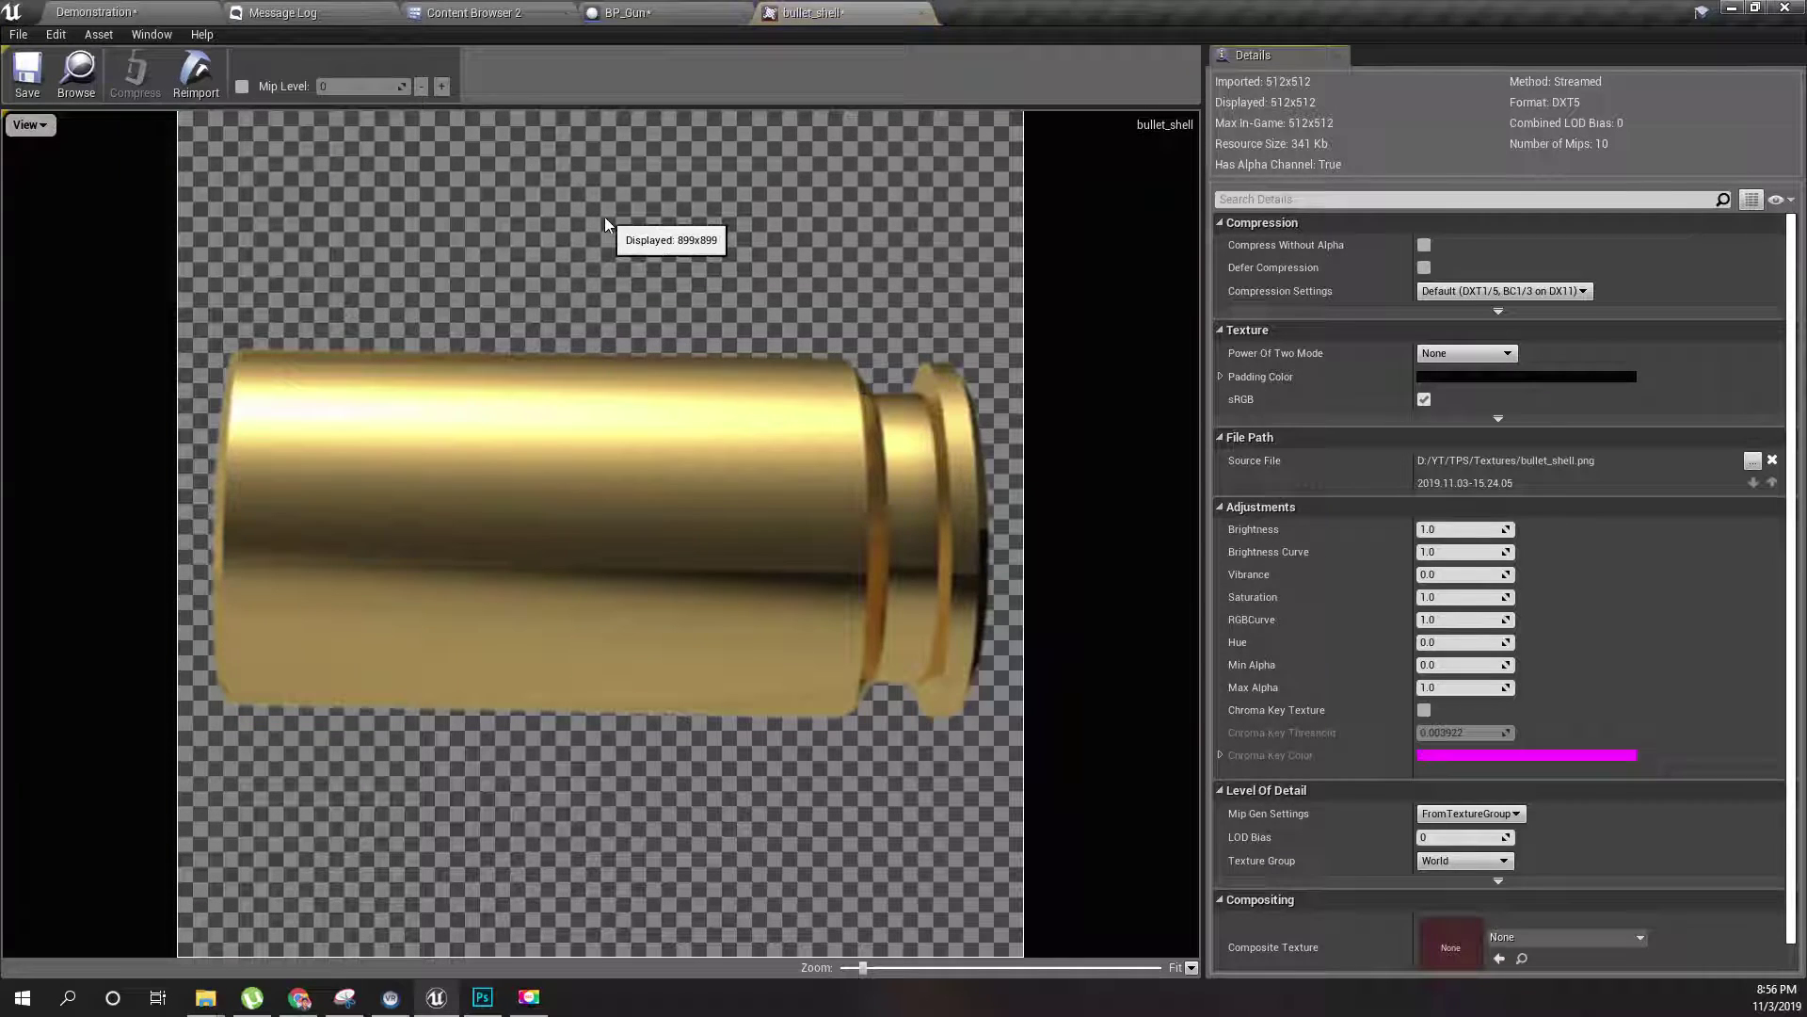
pyautogui.click(920, 12)
pyautogui.click(448, 9)
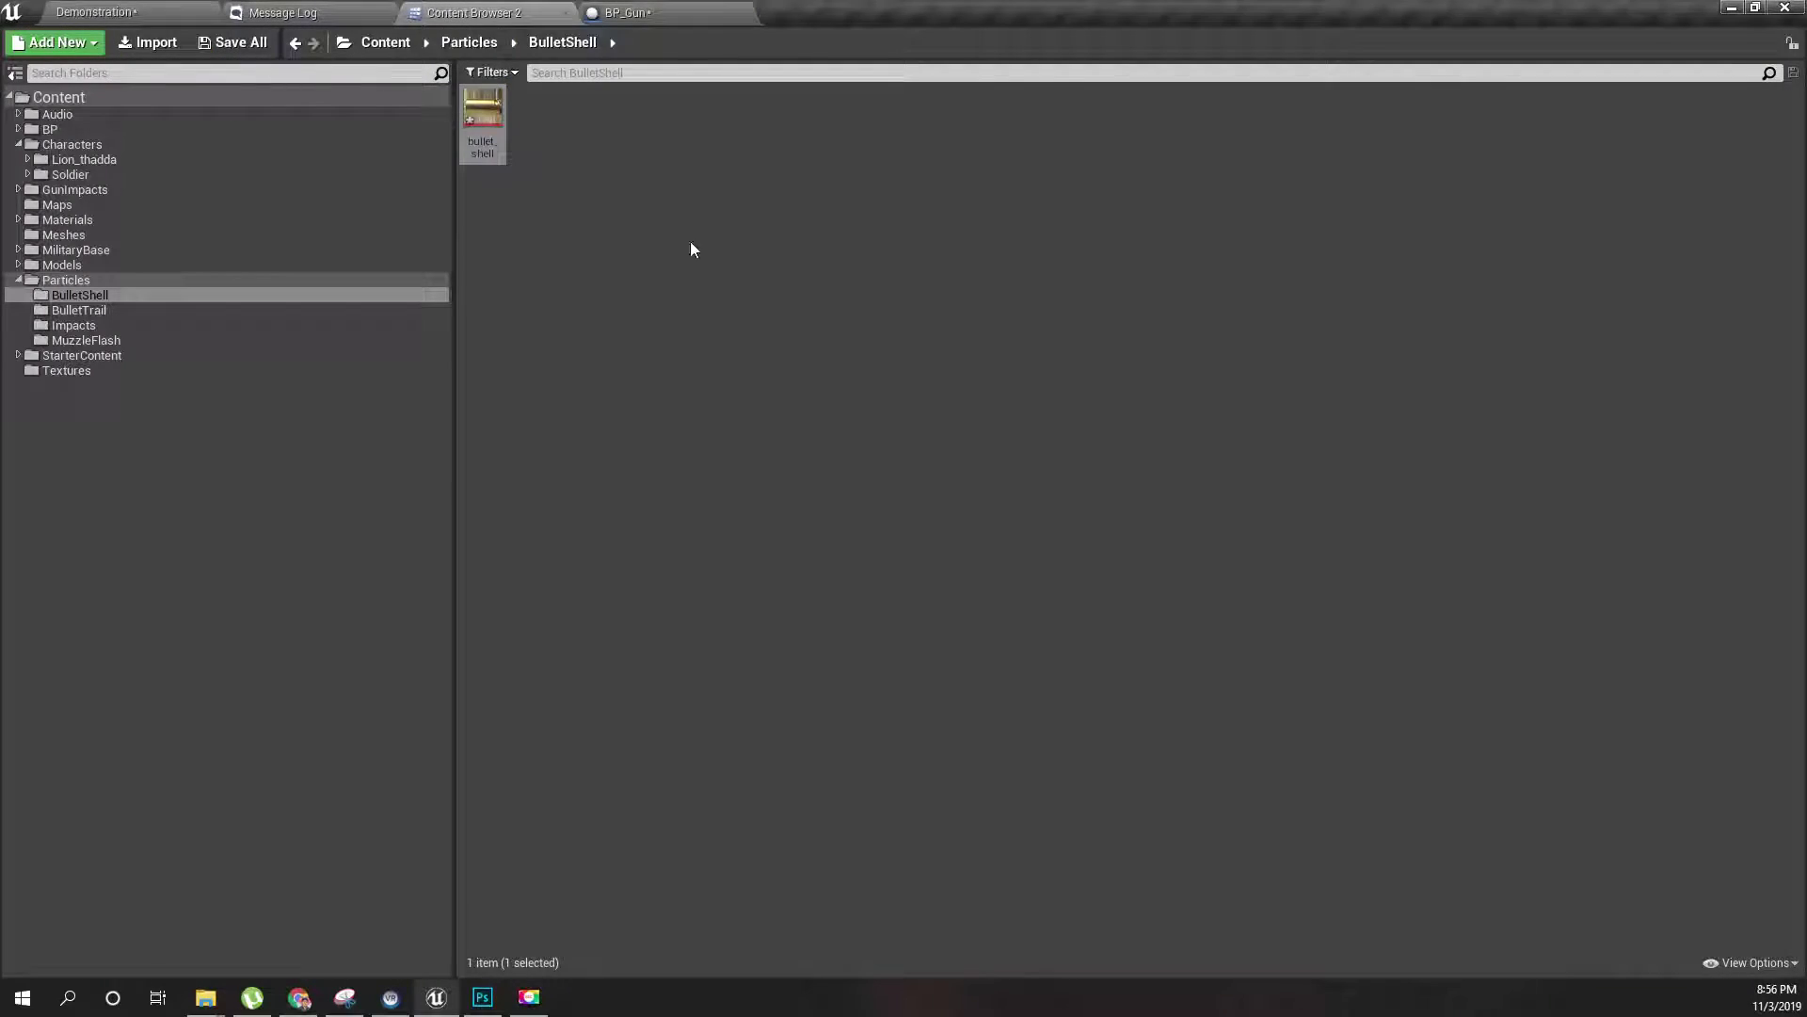
# - Create a particle system named P_BulletShell in the BulletShell folder and open it for editing
pyautogui.rightClick(666, 182)
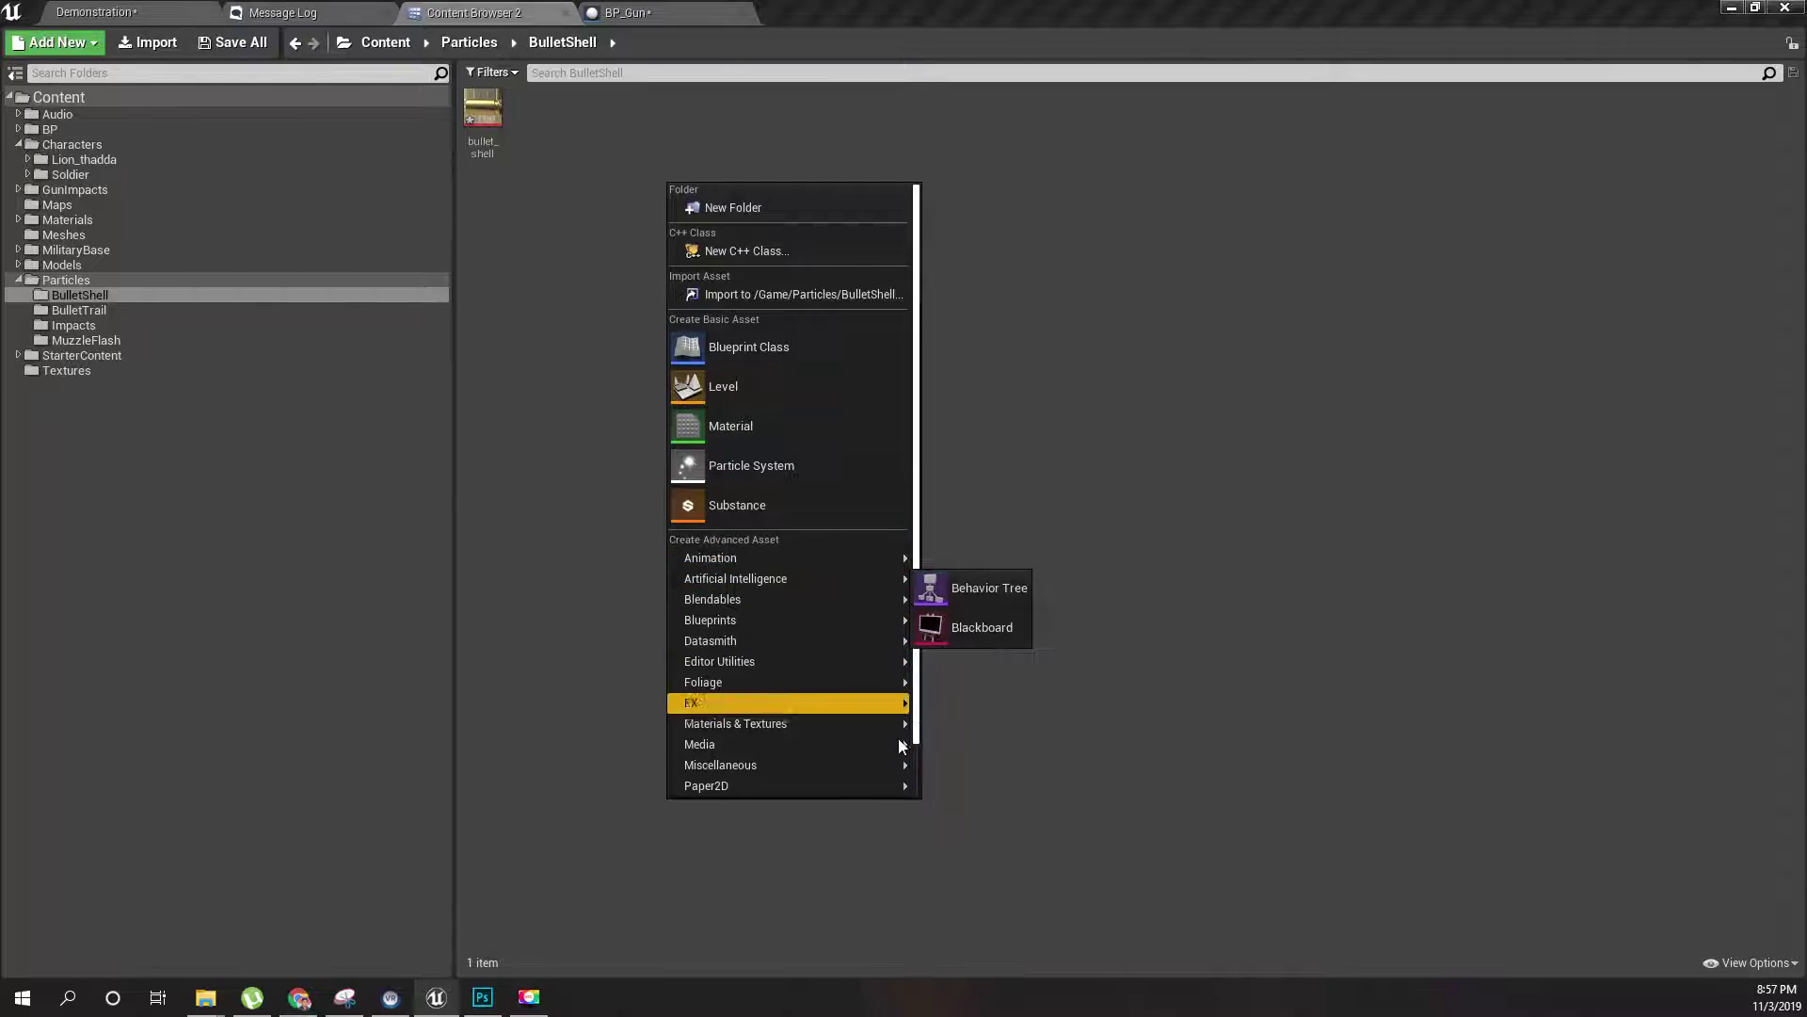
pyautogui.click(799, 468)
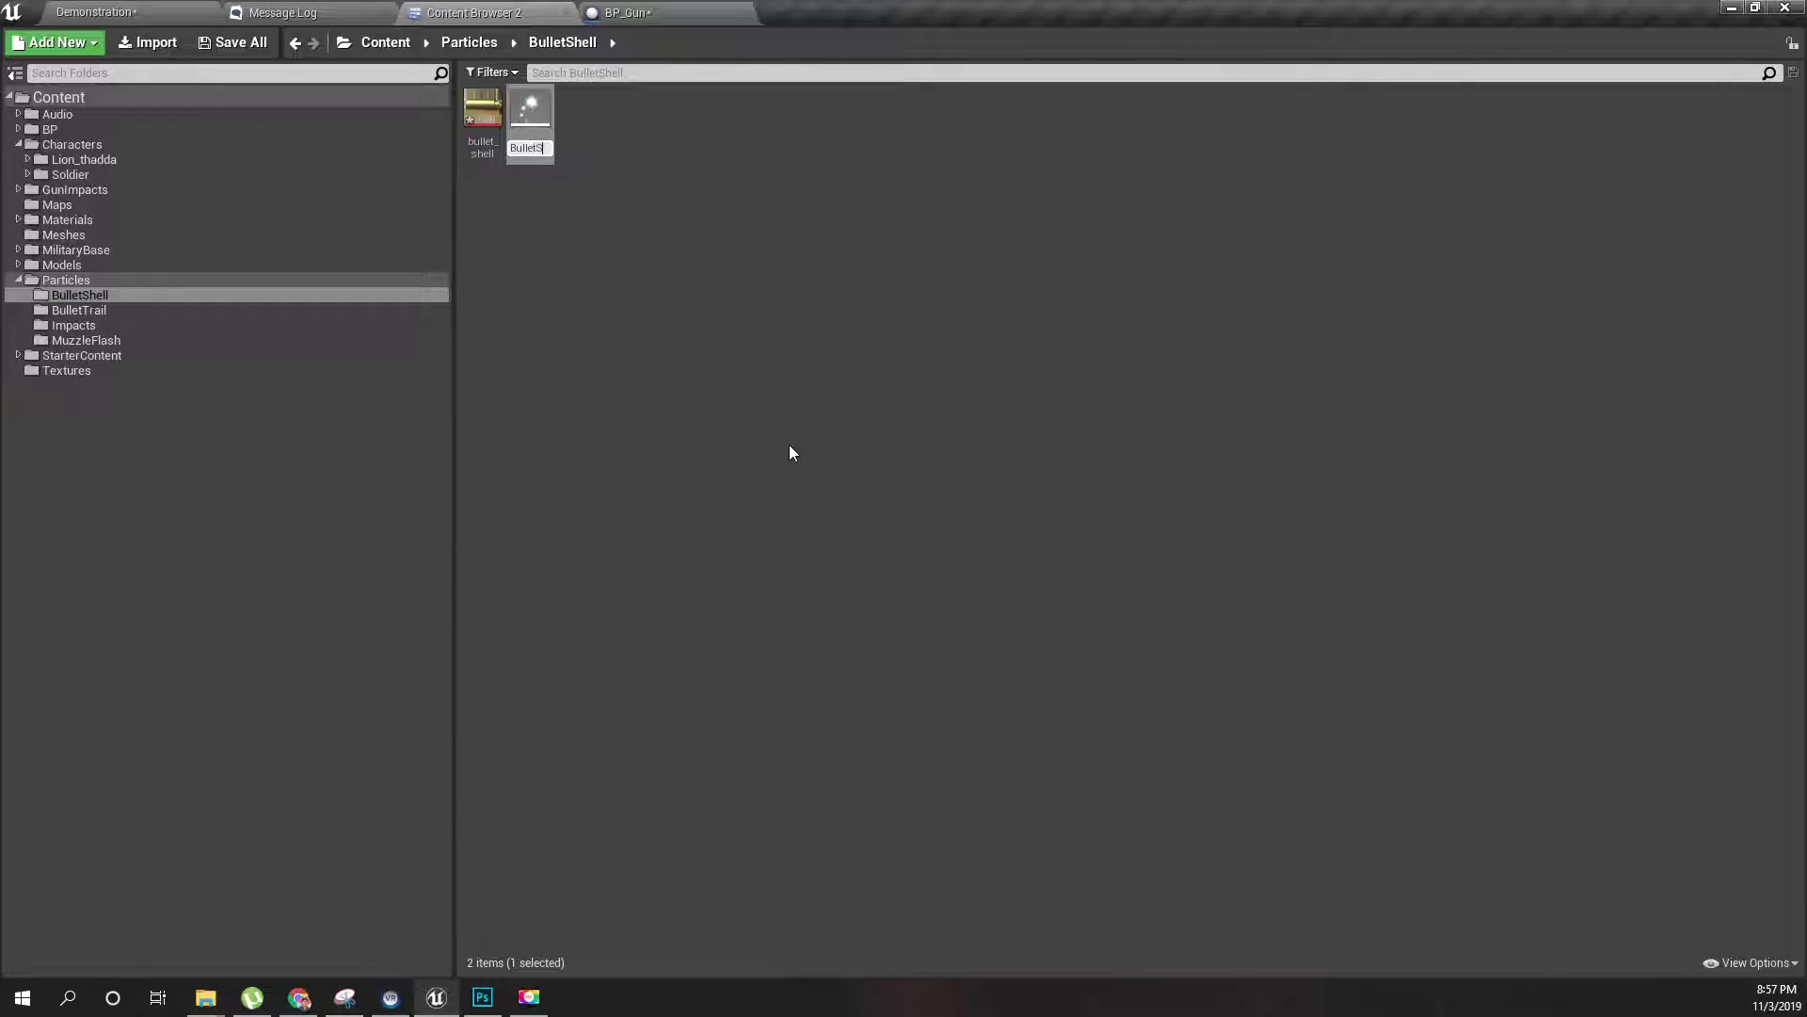
pyautogui.write('ll')
pyautogui.press('Return')
pyautogui.press('Return')
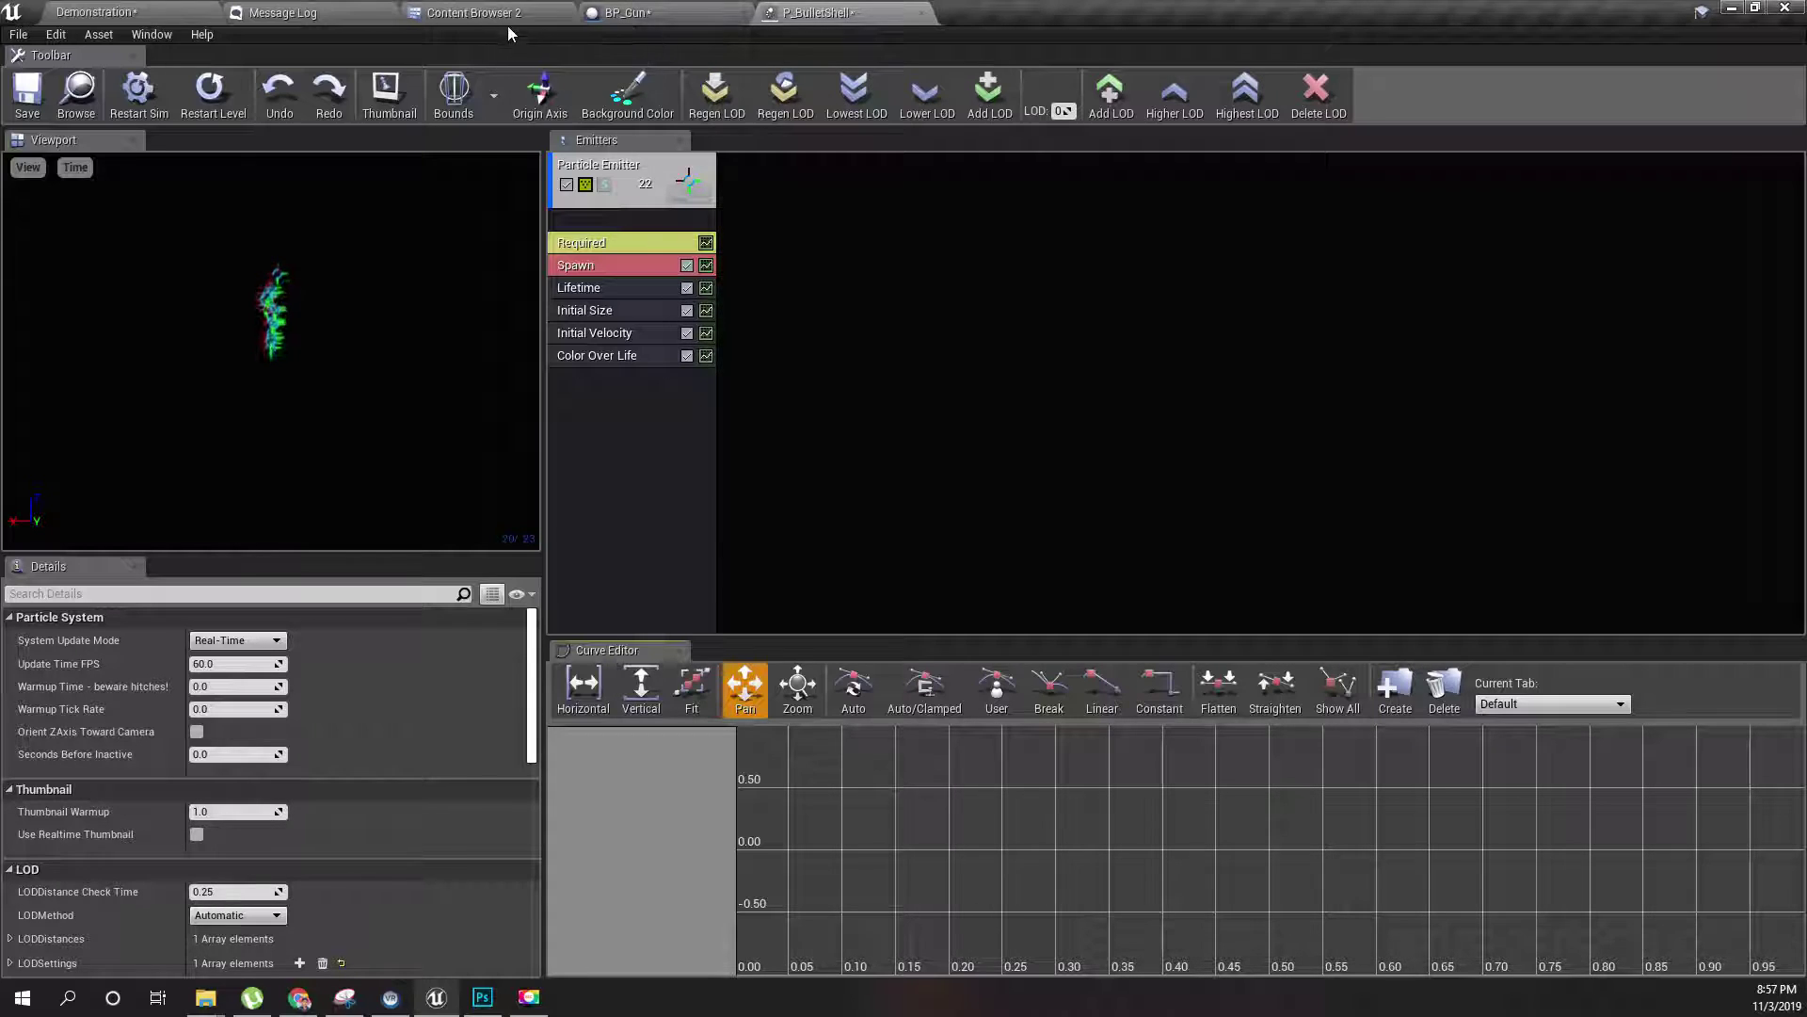
# - Examine the emitter's Required settings and its default material's content location, and go back to the BulletShell folder with Engine Content collapsed
pyautogui.click(619, 245)
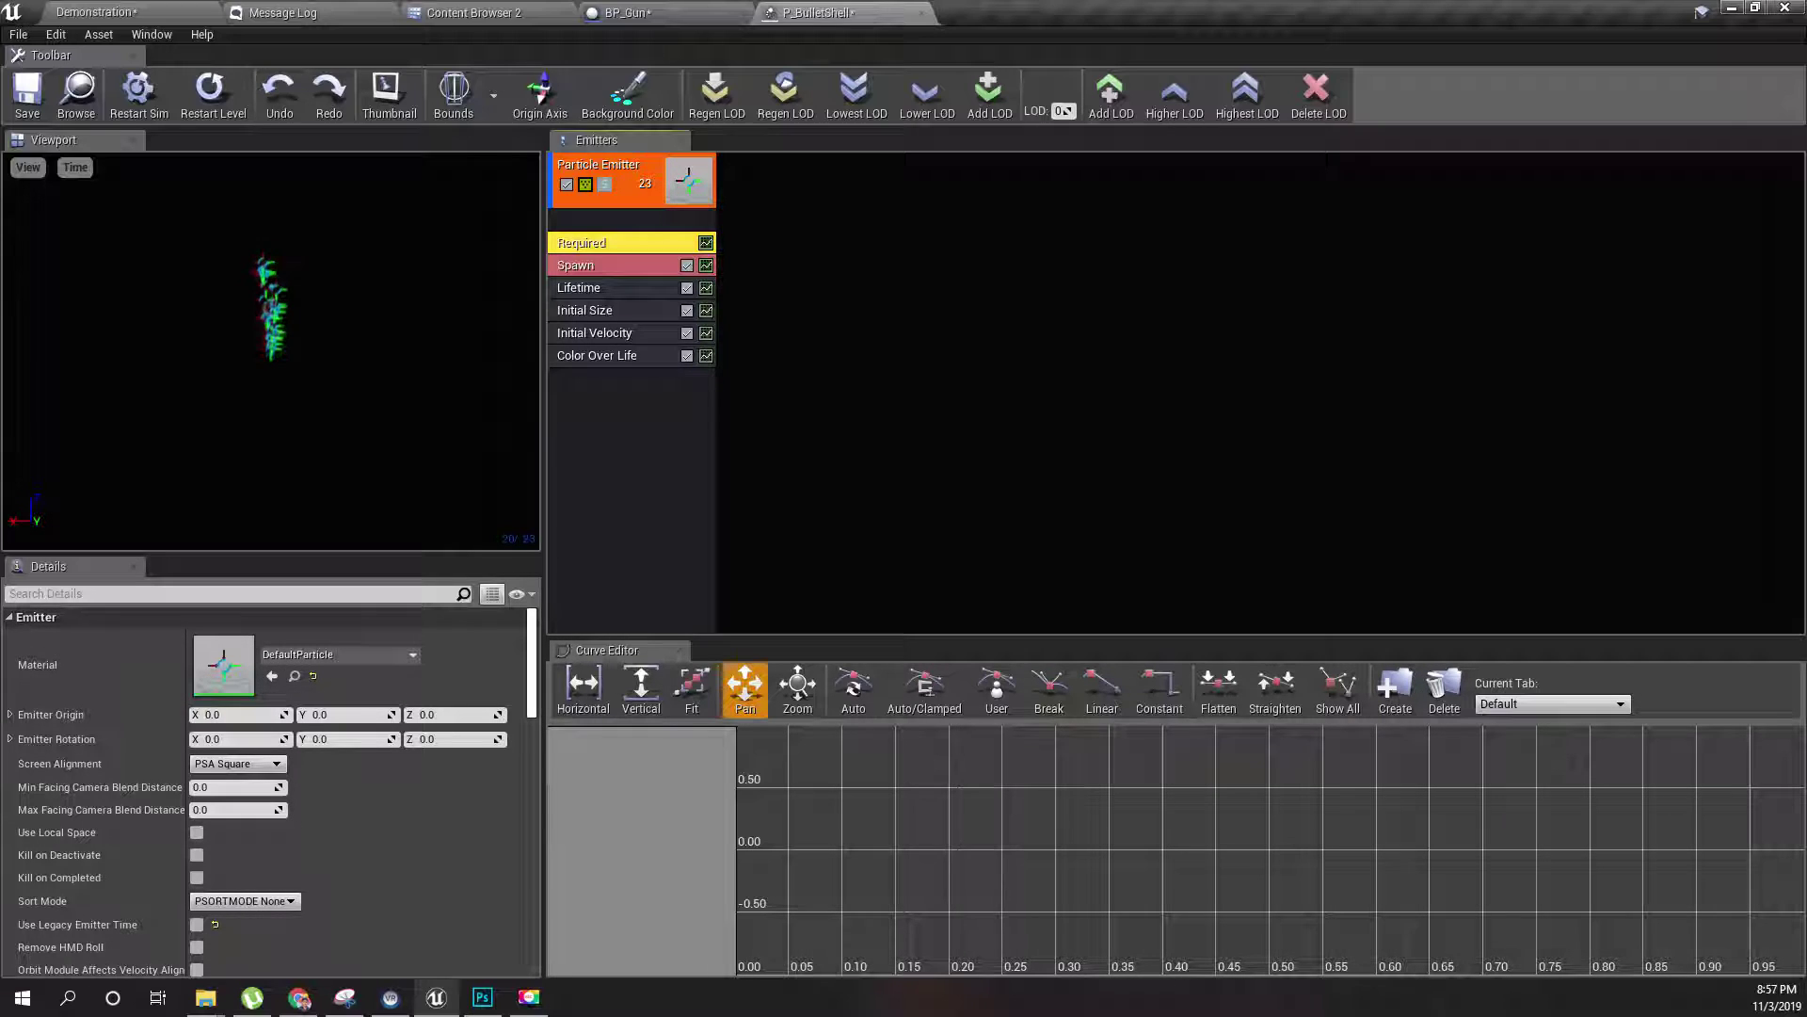
pyautogui.click(471, 12)
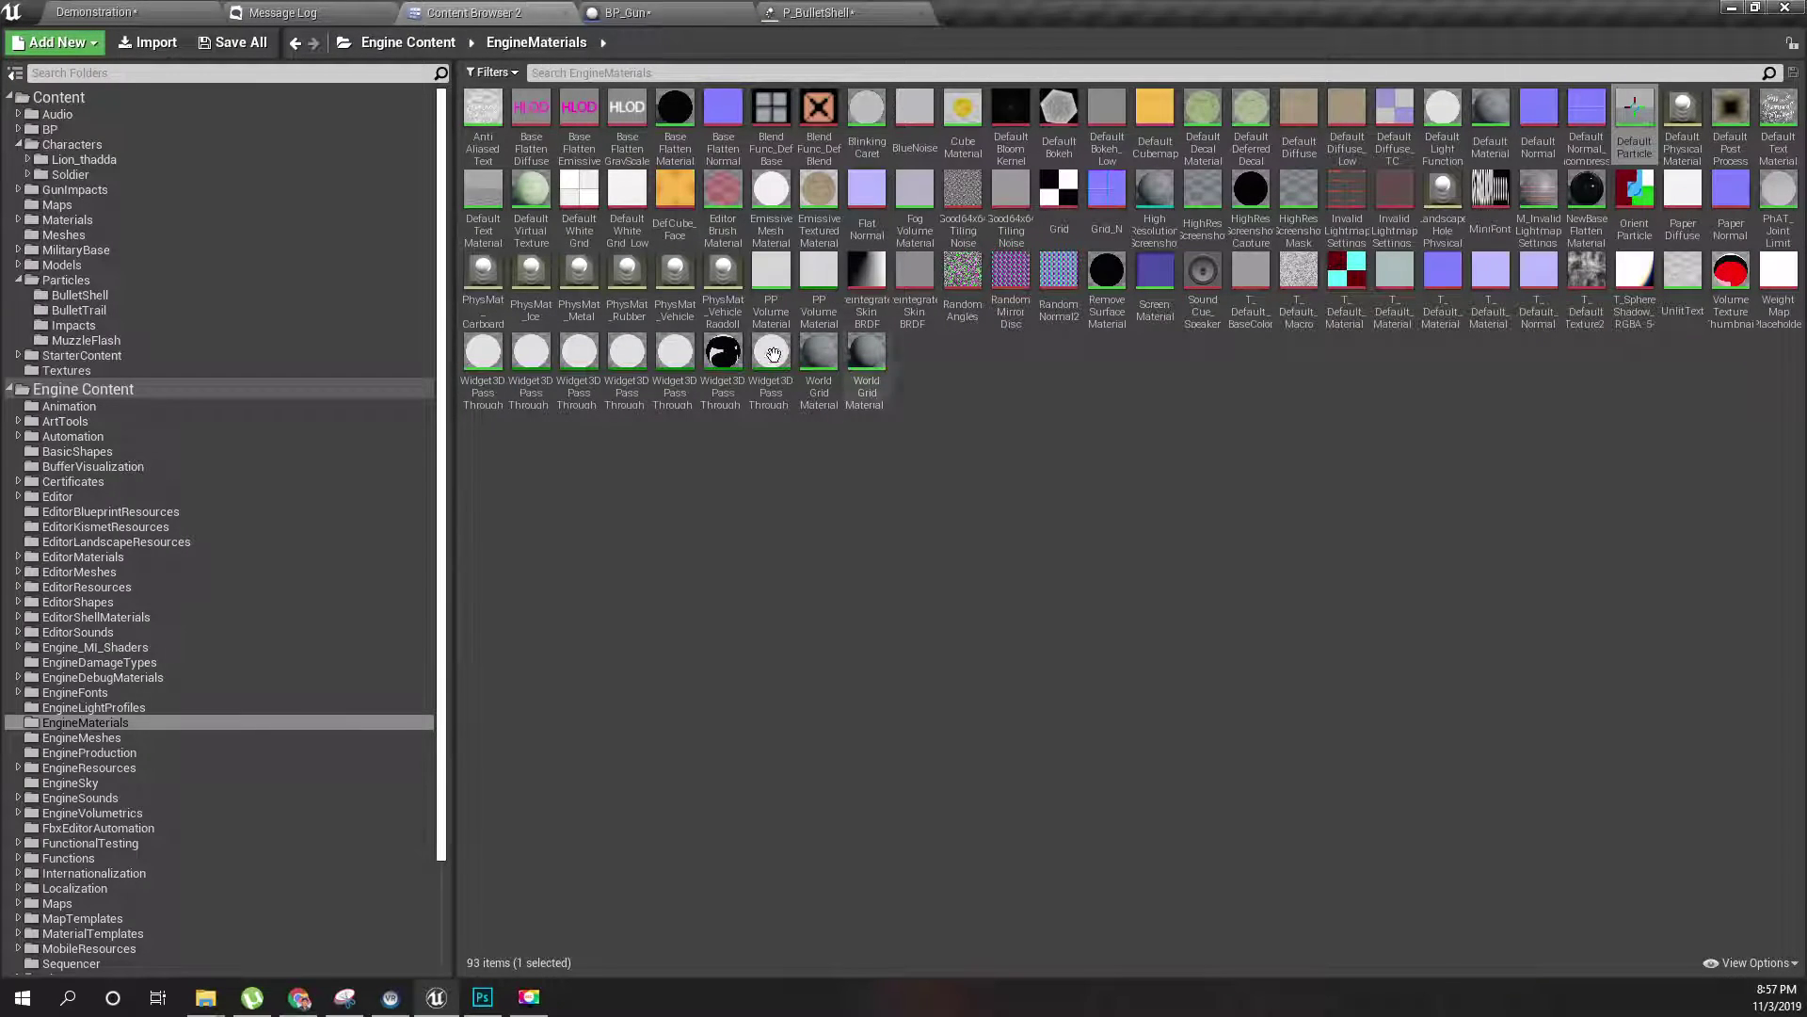
pyautogui.click(127, 569)
pyautogui.click(38, 281)
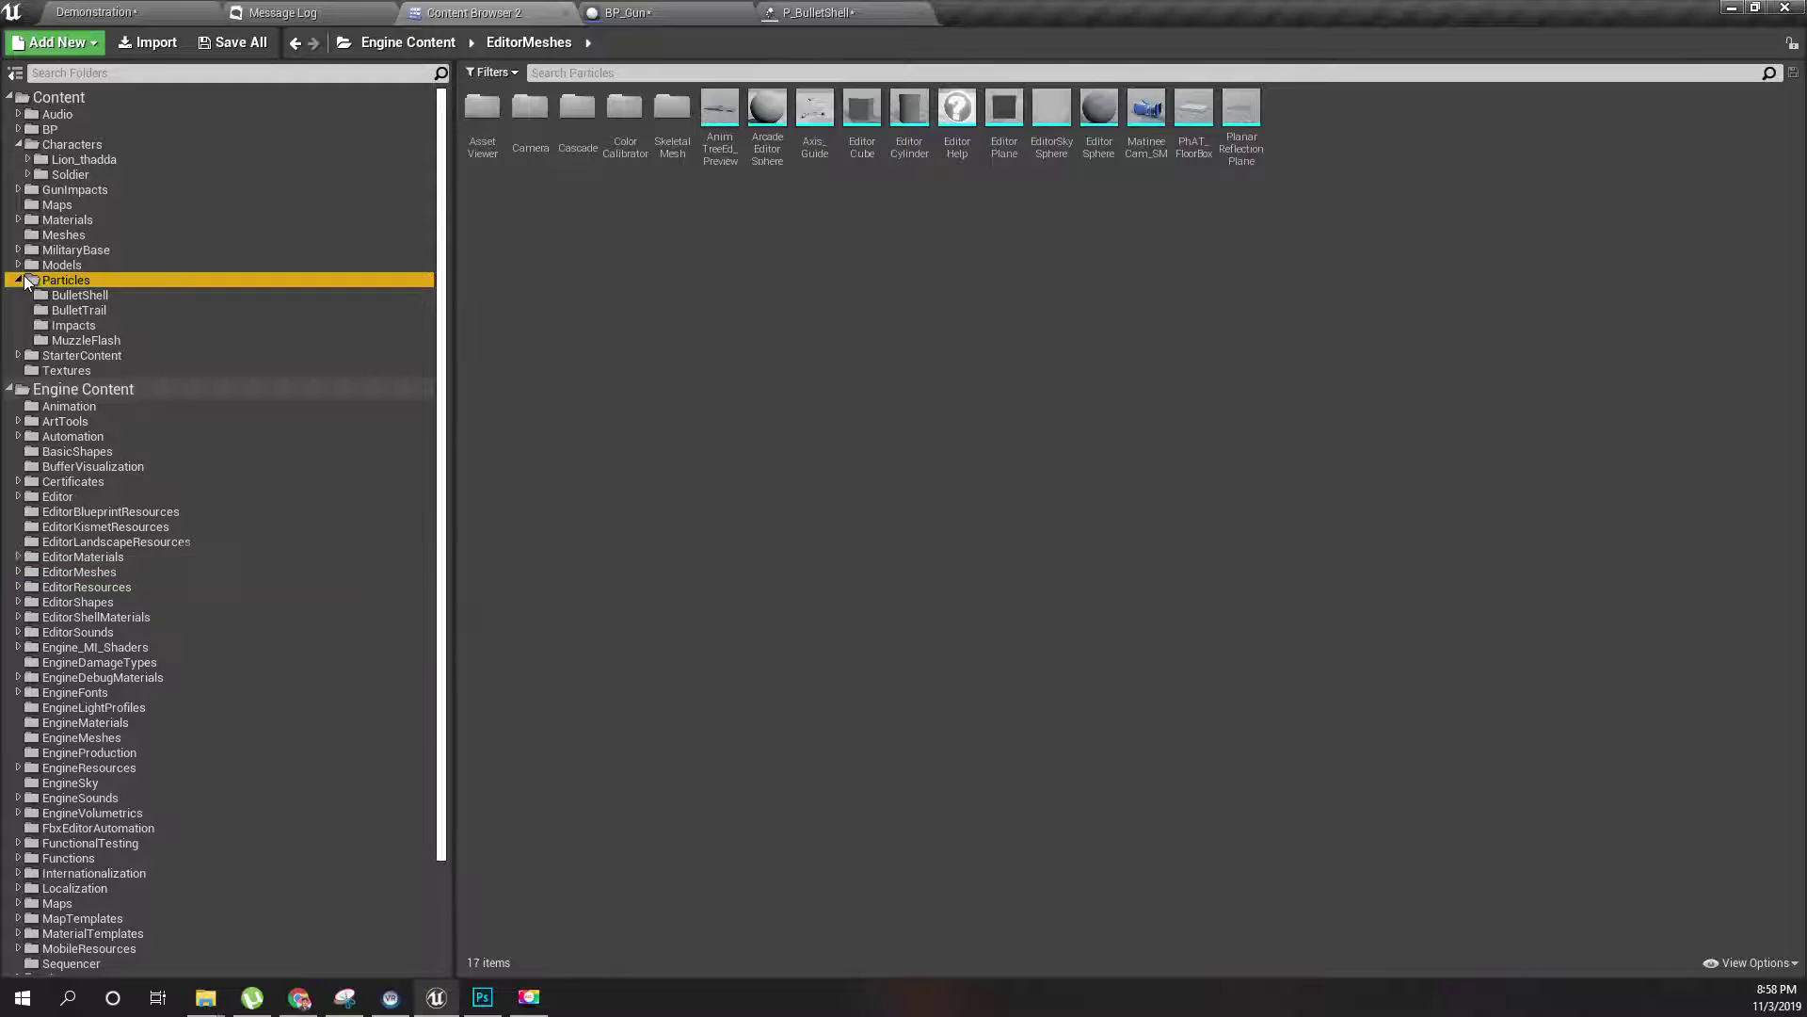
pyautogui.click(10, 390)
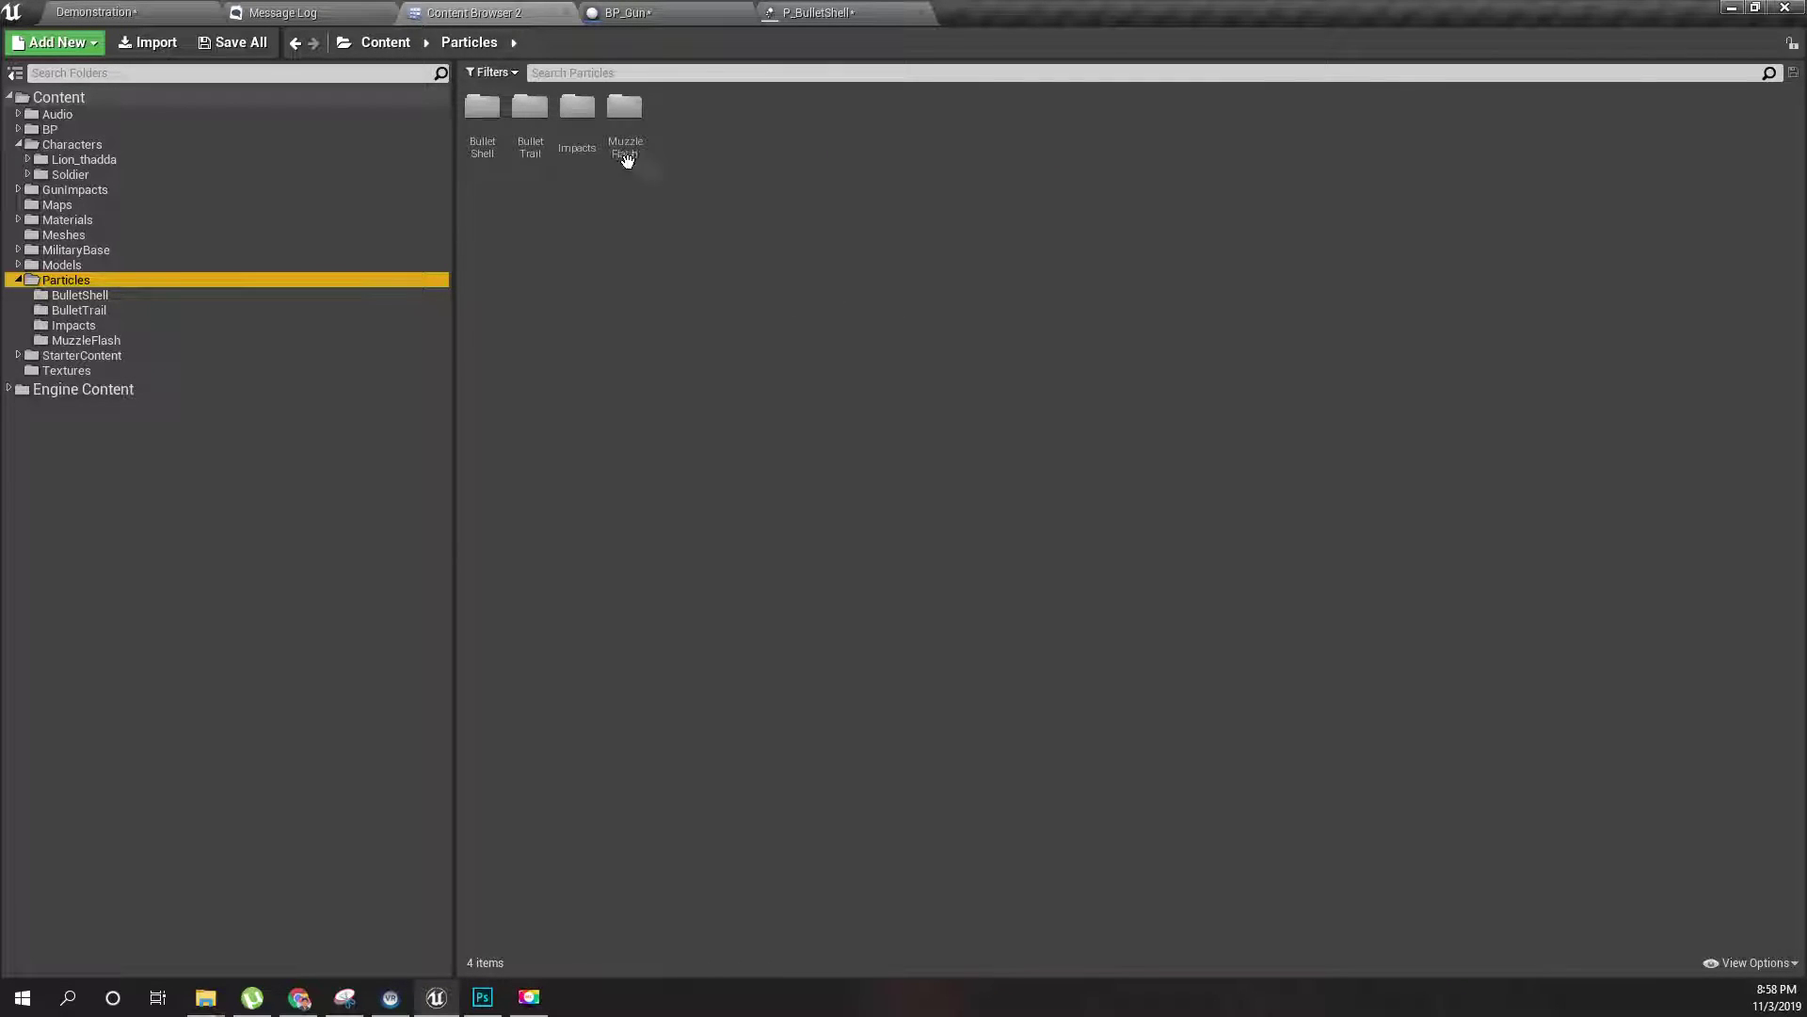
pyautogui.doubleClick(482, 111)
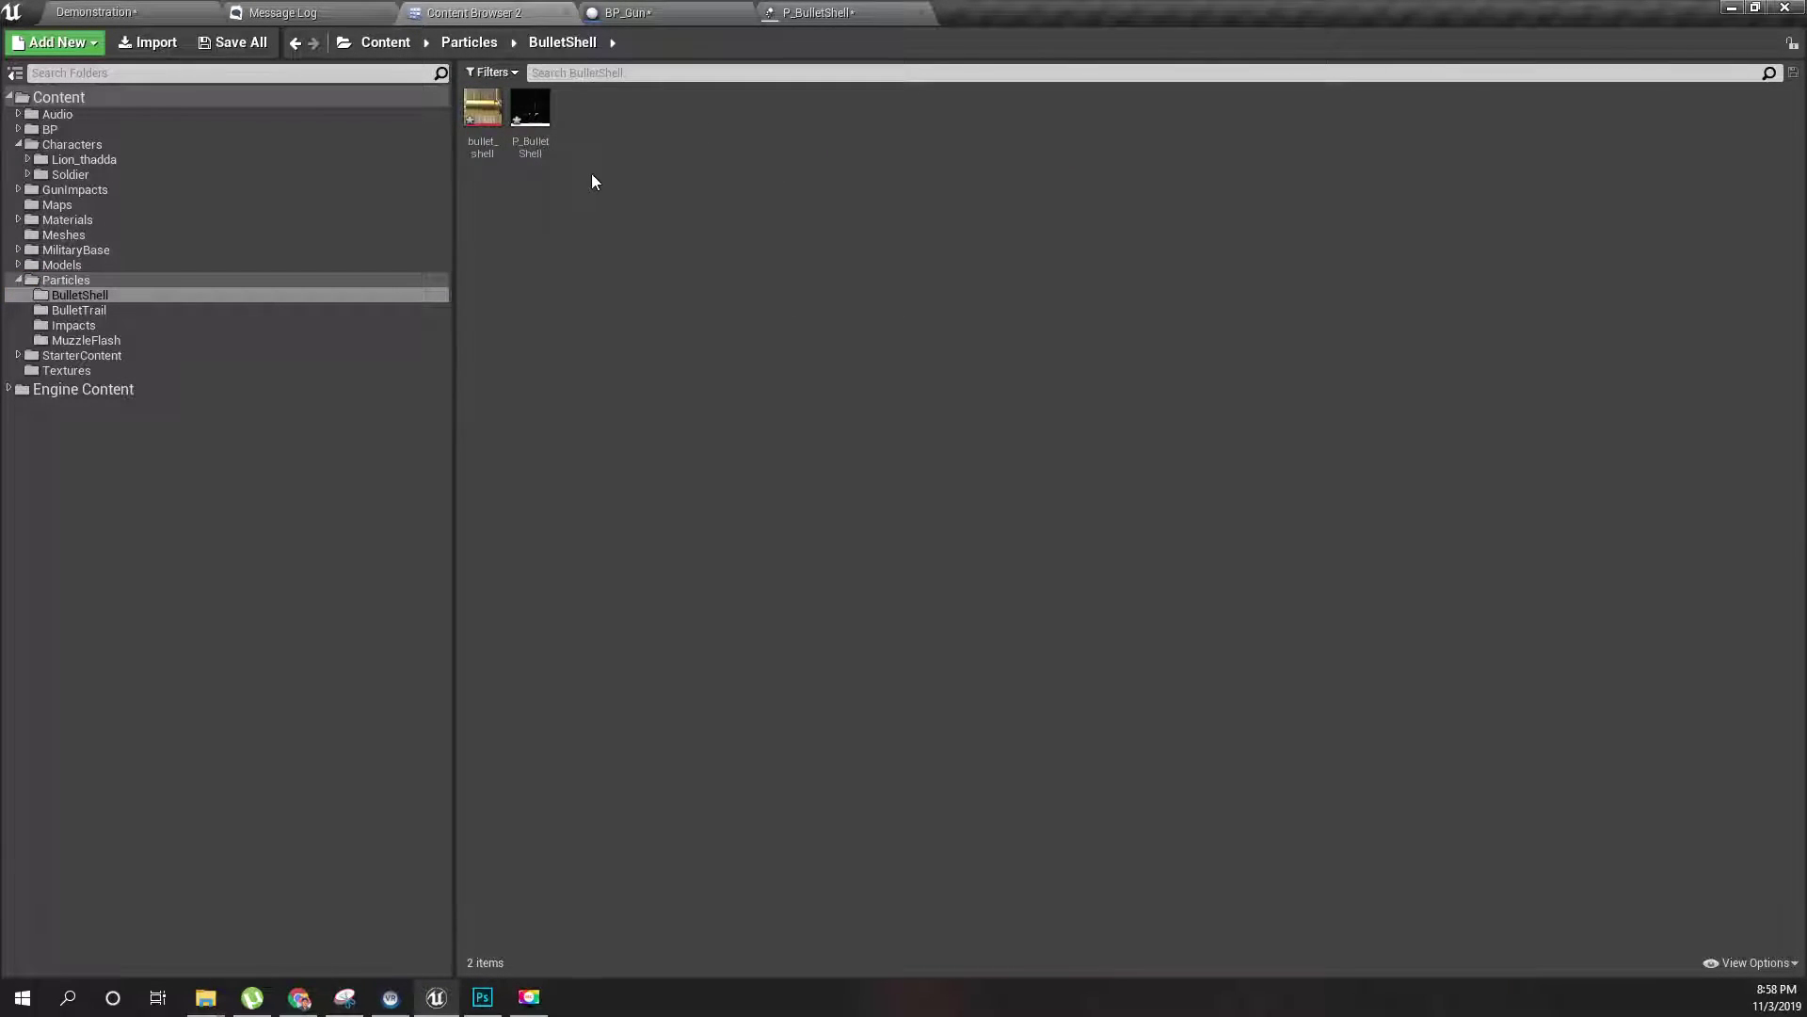
# - Create a material named M_BulletShell in the BulletShell folder and open it for editing
pyautogui.rightClick(591, 173)
pyautogui.click(692, 424)
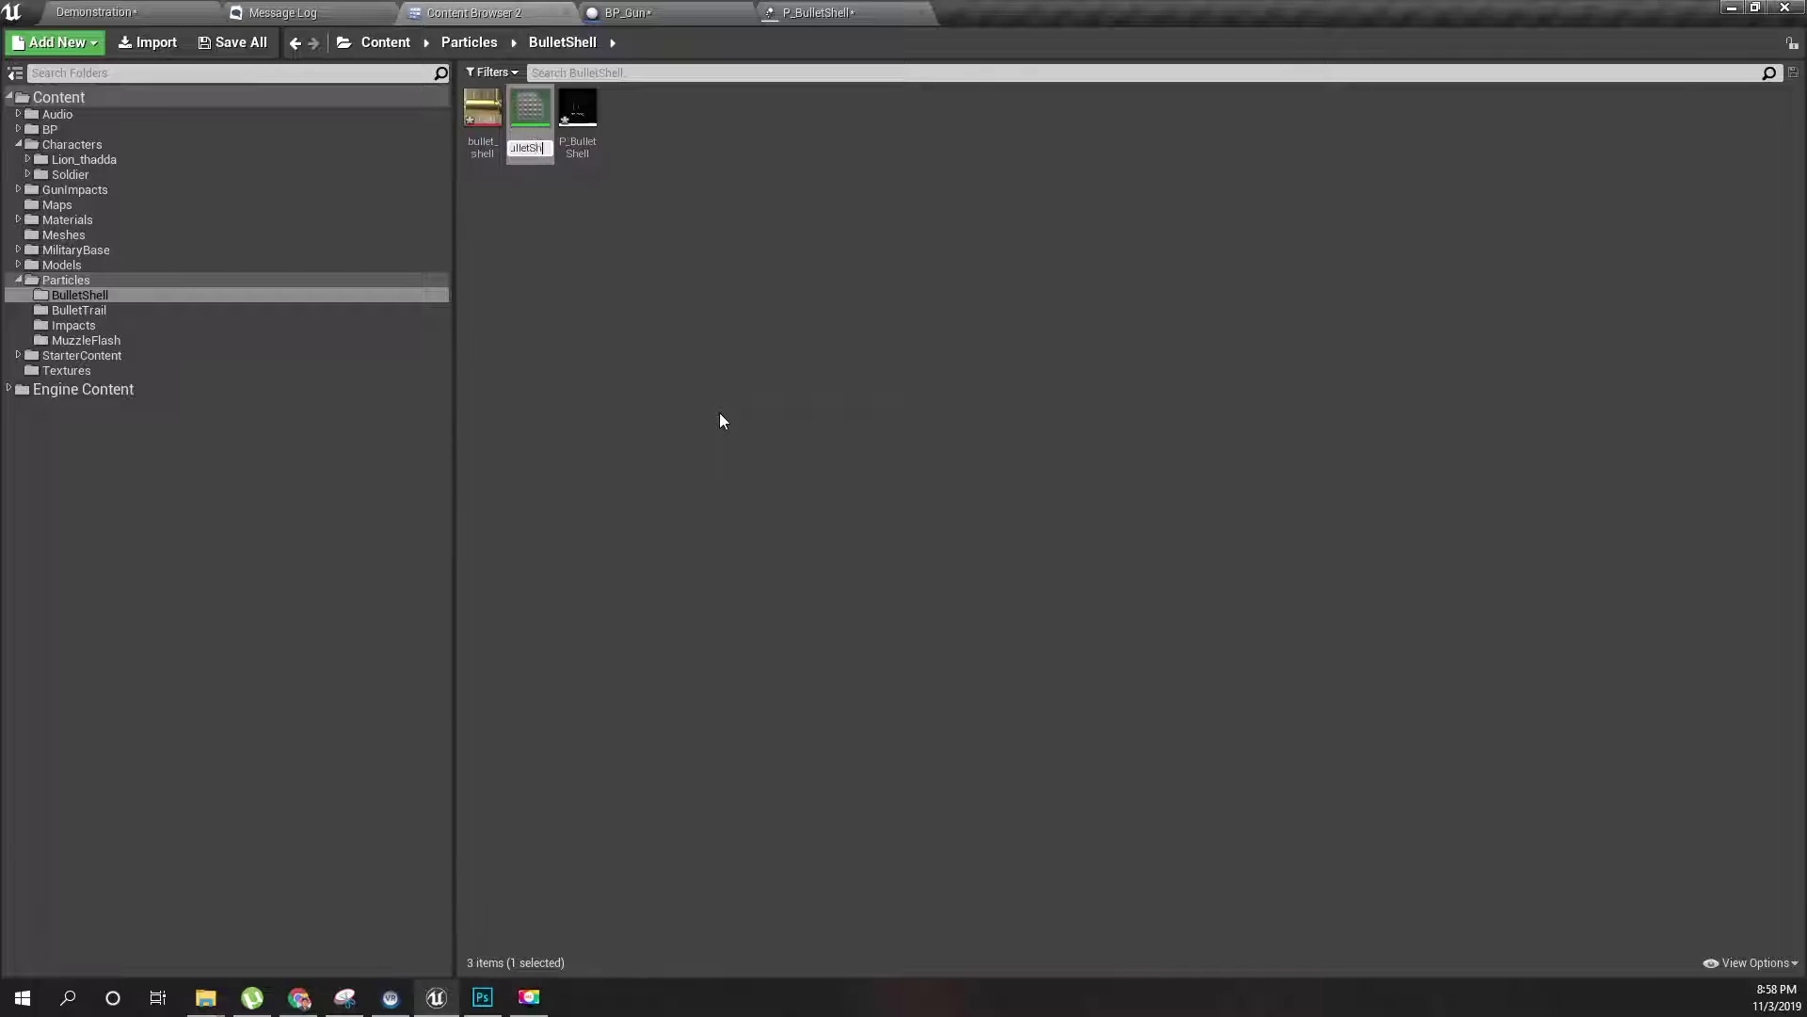
pyautogui.write('l')
pyautogui.press('Return')
pyautogui.press('Return')
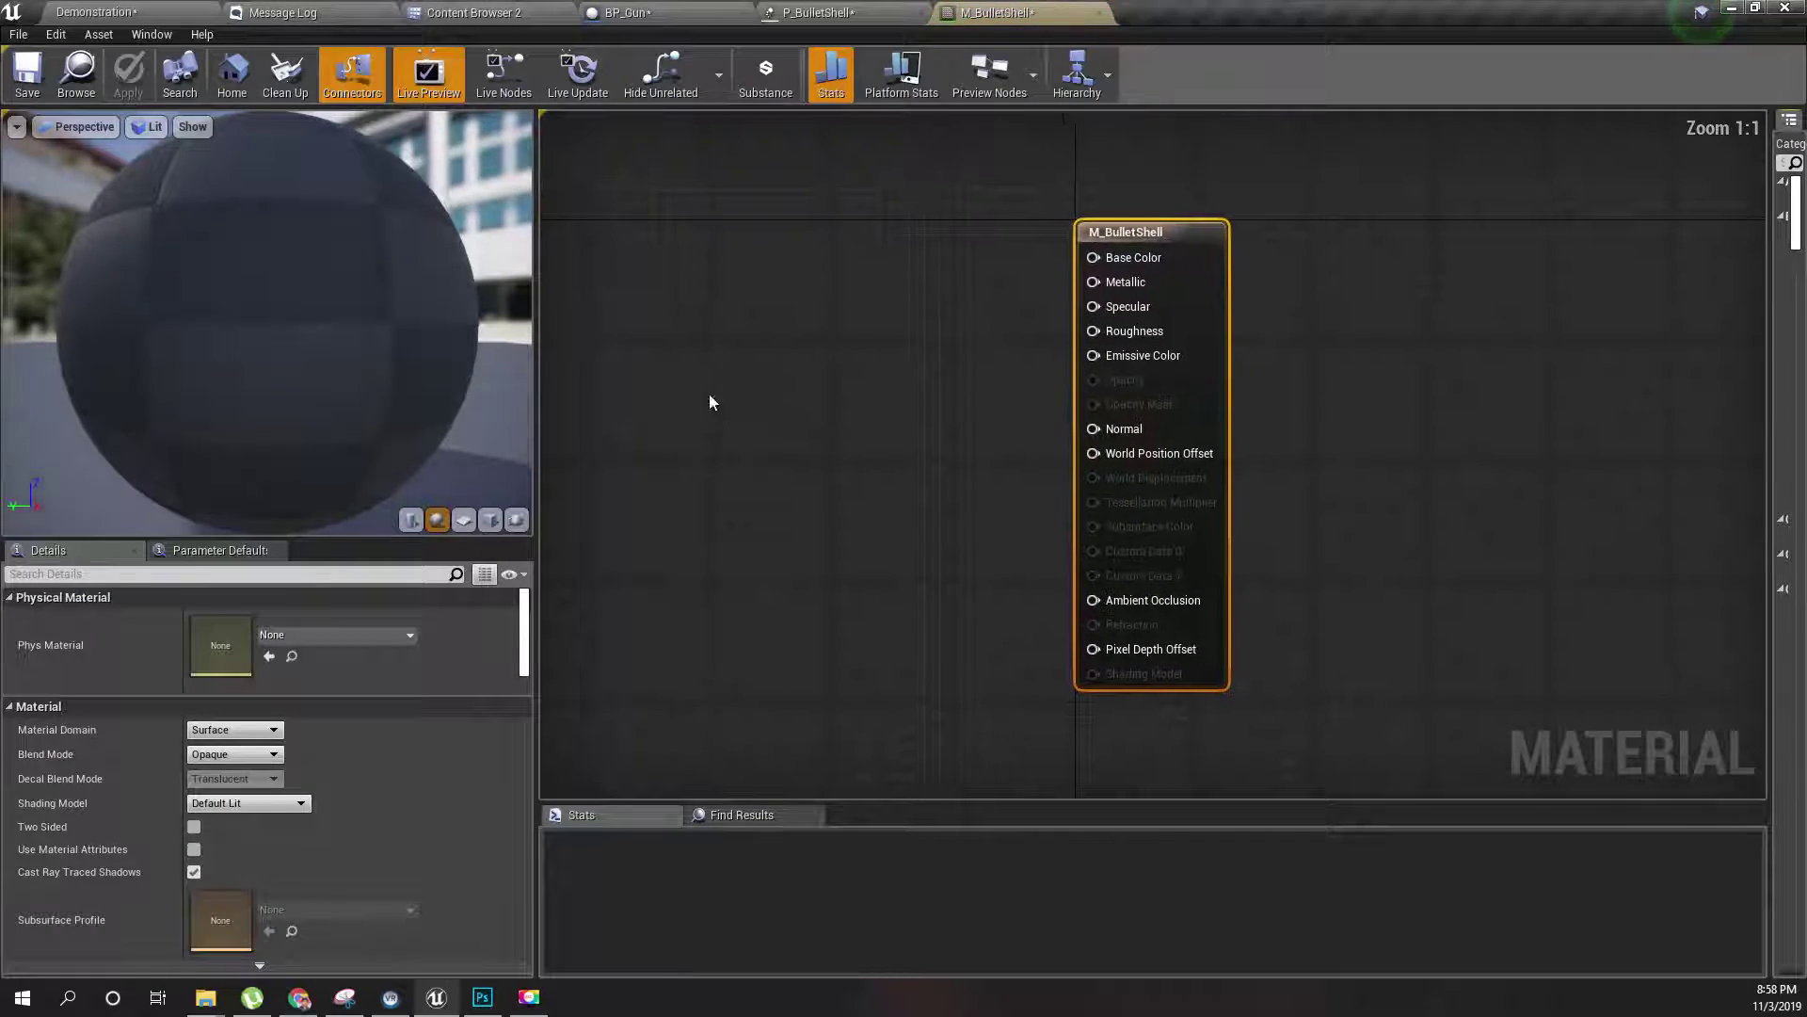
# - Add the bullet_shell texture to the M_BulletShell graph as a Texture Sample and place it to the left of the material node
pyautogui.moveTo(662, 317); pyautogui.dragTo(812, 340, button='right')
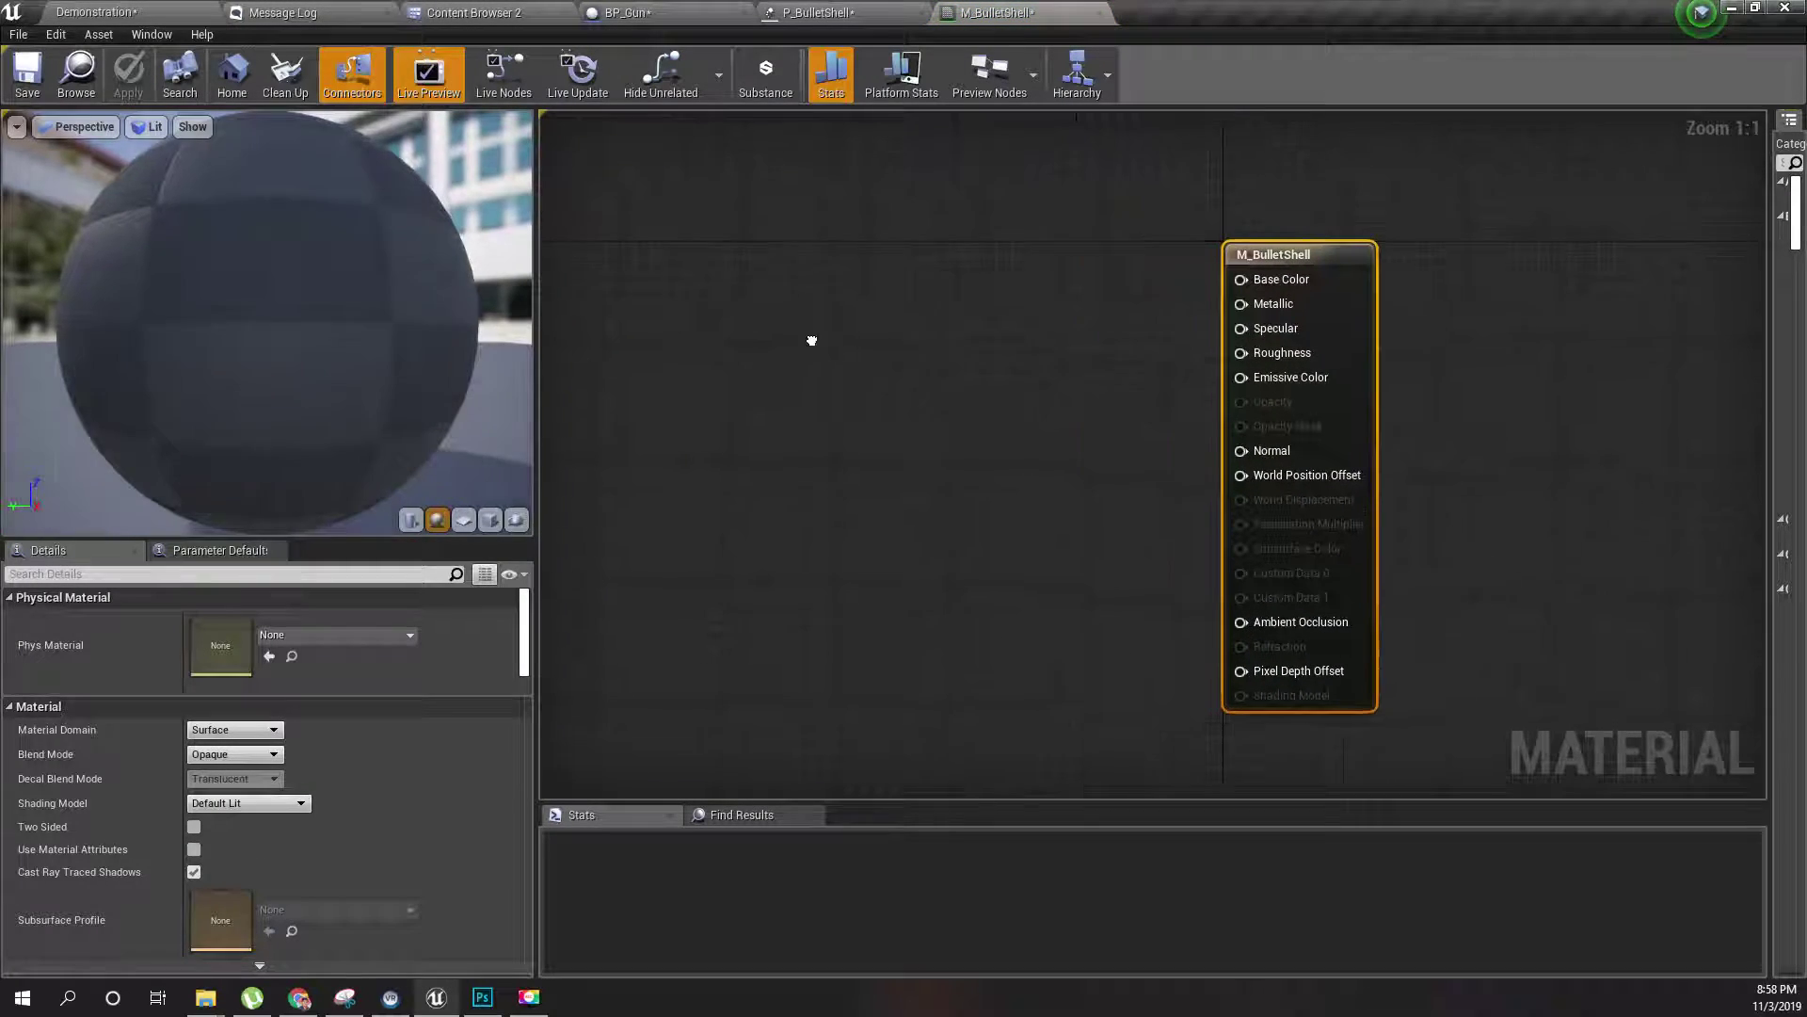
pyautogui.click(833, 14)
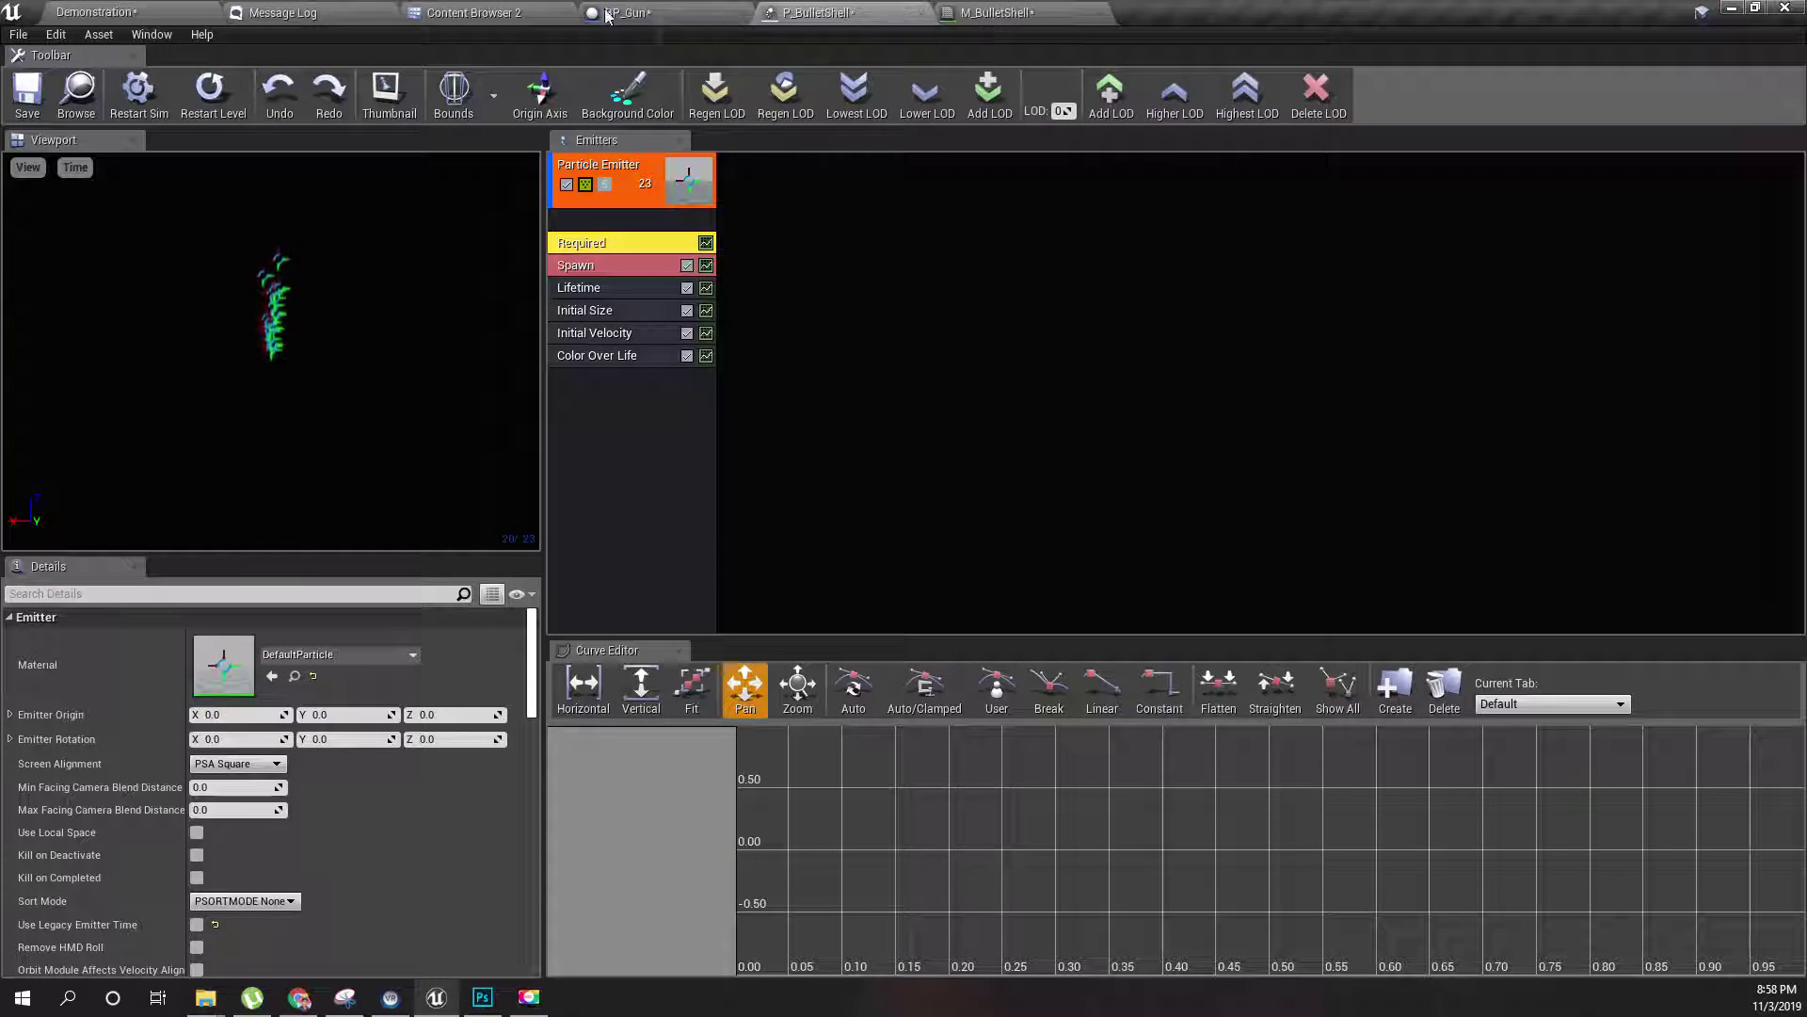
pyautogui.click(469, 13)
pyautogui.click(490, 167)
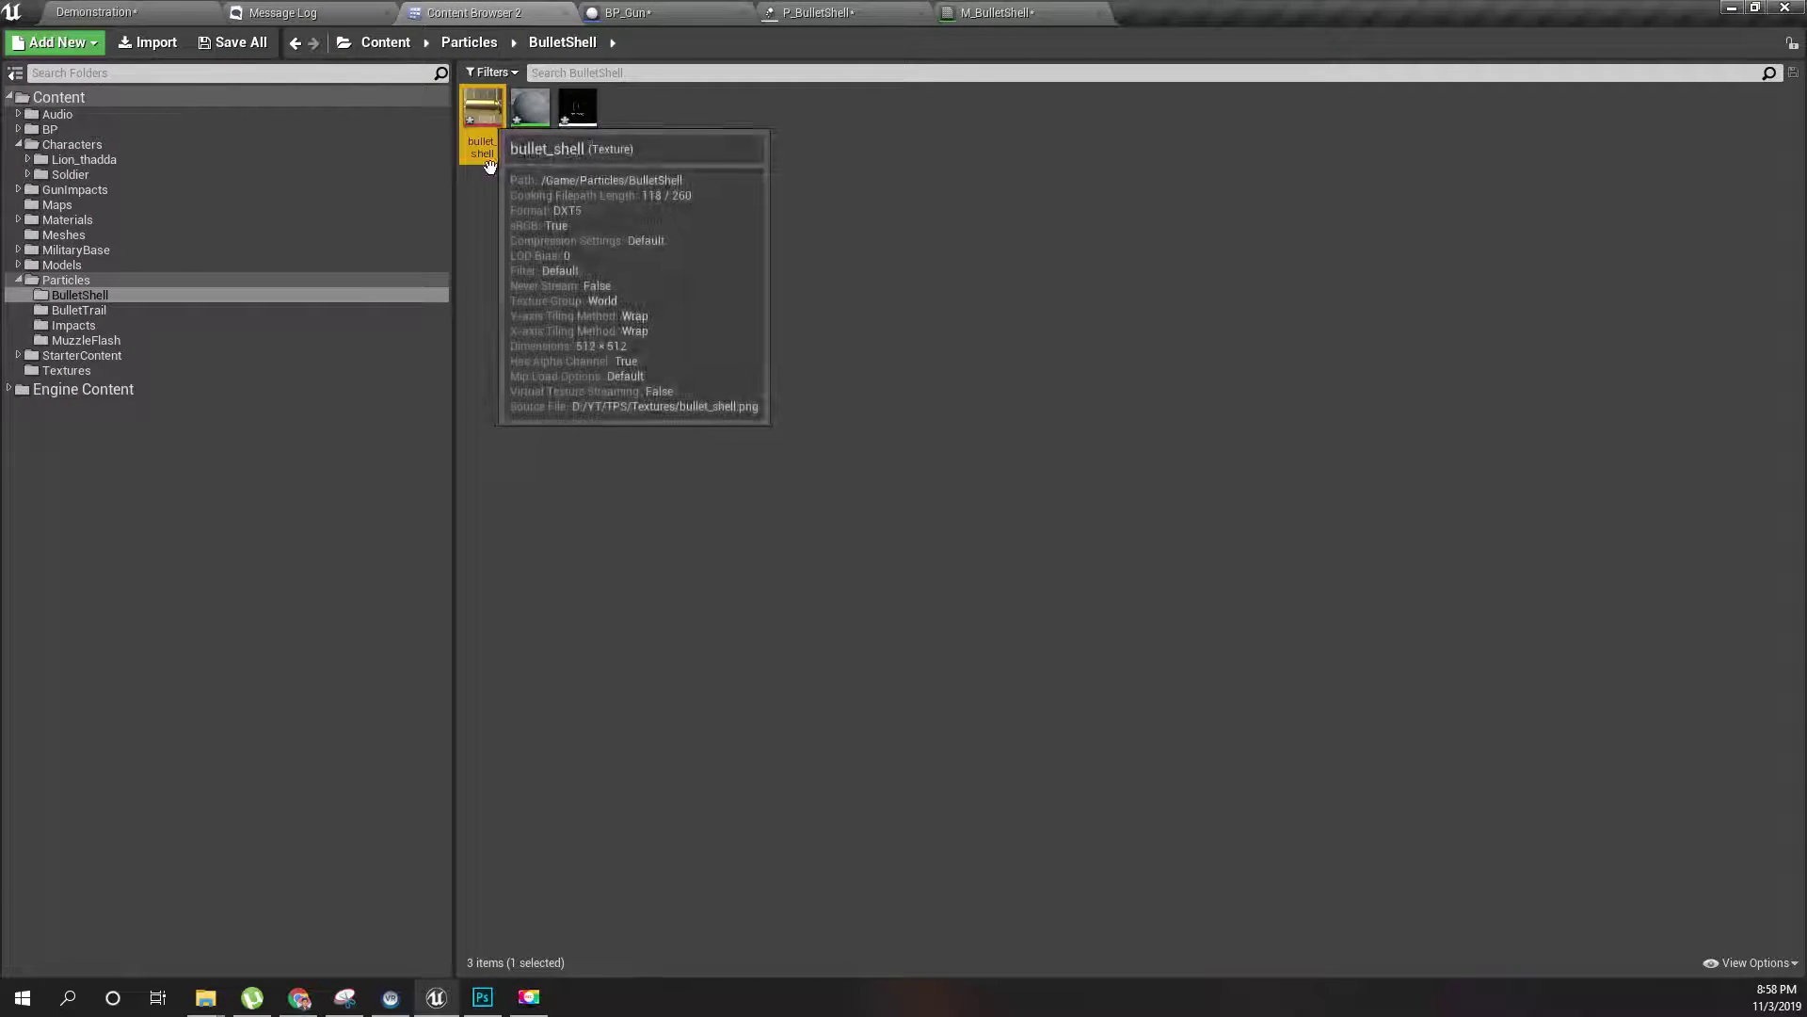
pyautogui.moveTo(489, 166); pyautogui.dragTo(1220, 386)
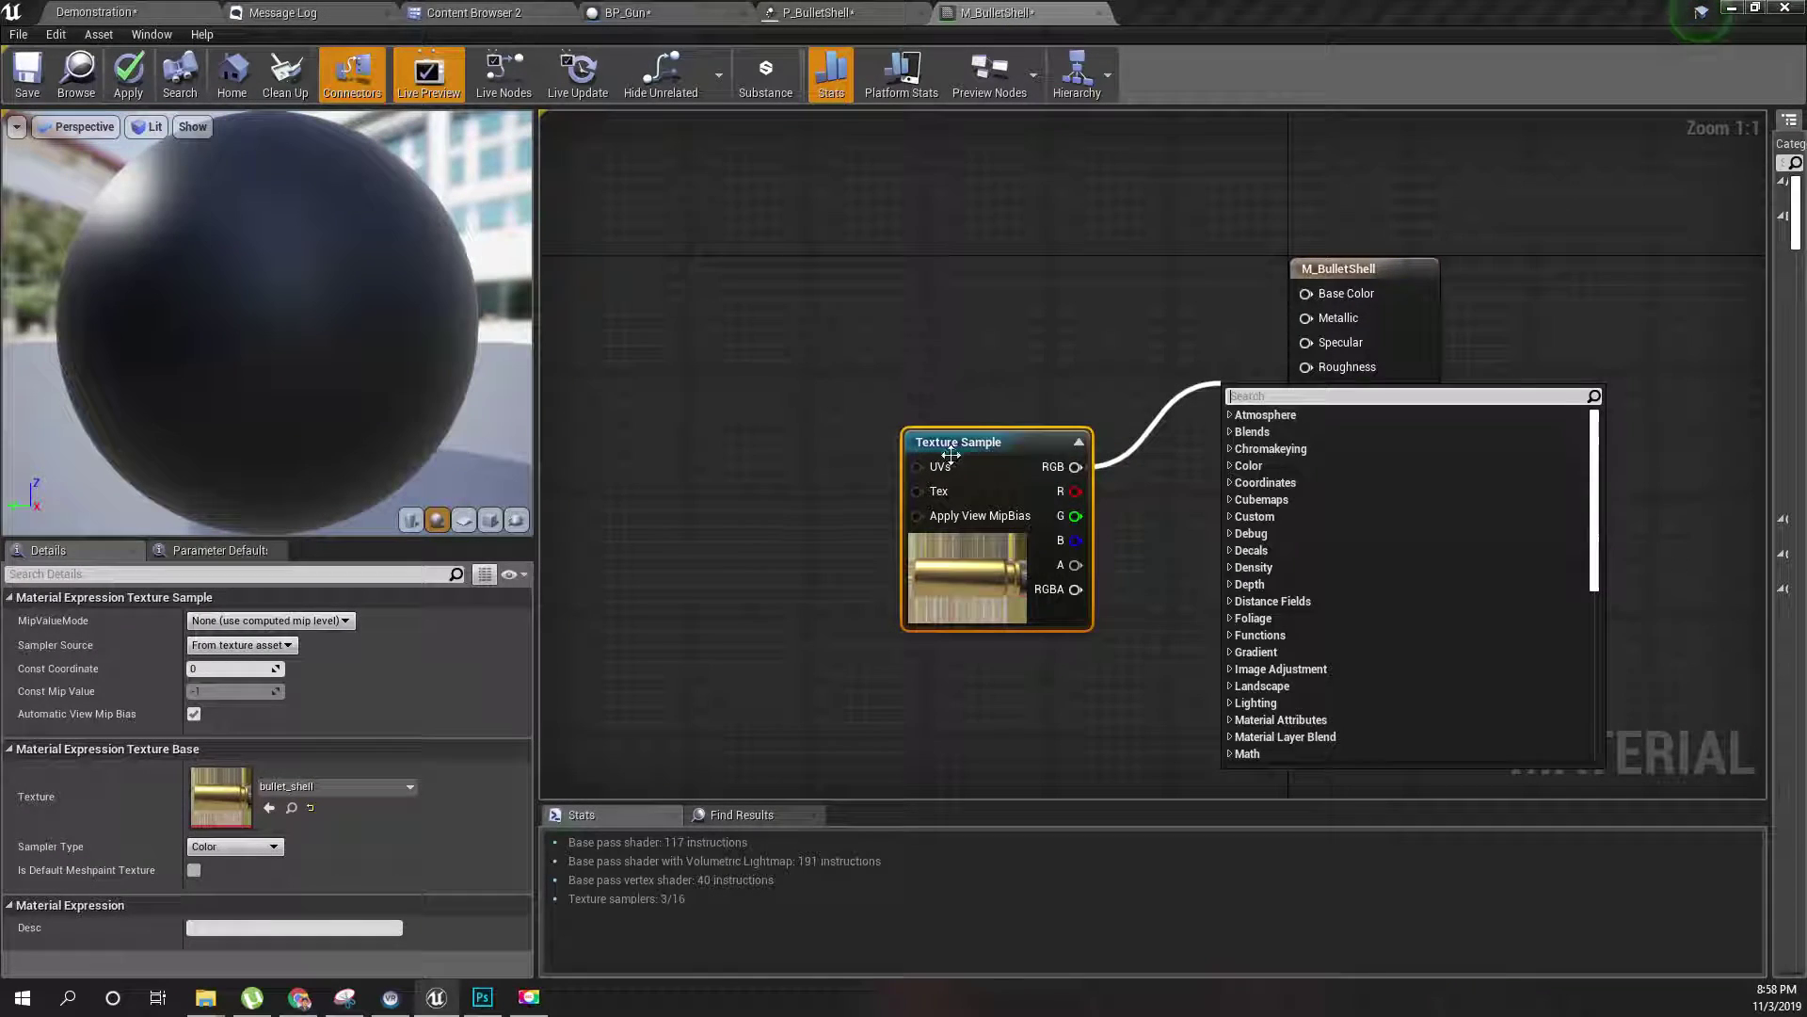
pyautogui.moveTo(951, 455); pyautogui.dragTo(854, 372)
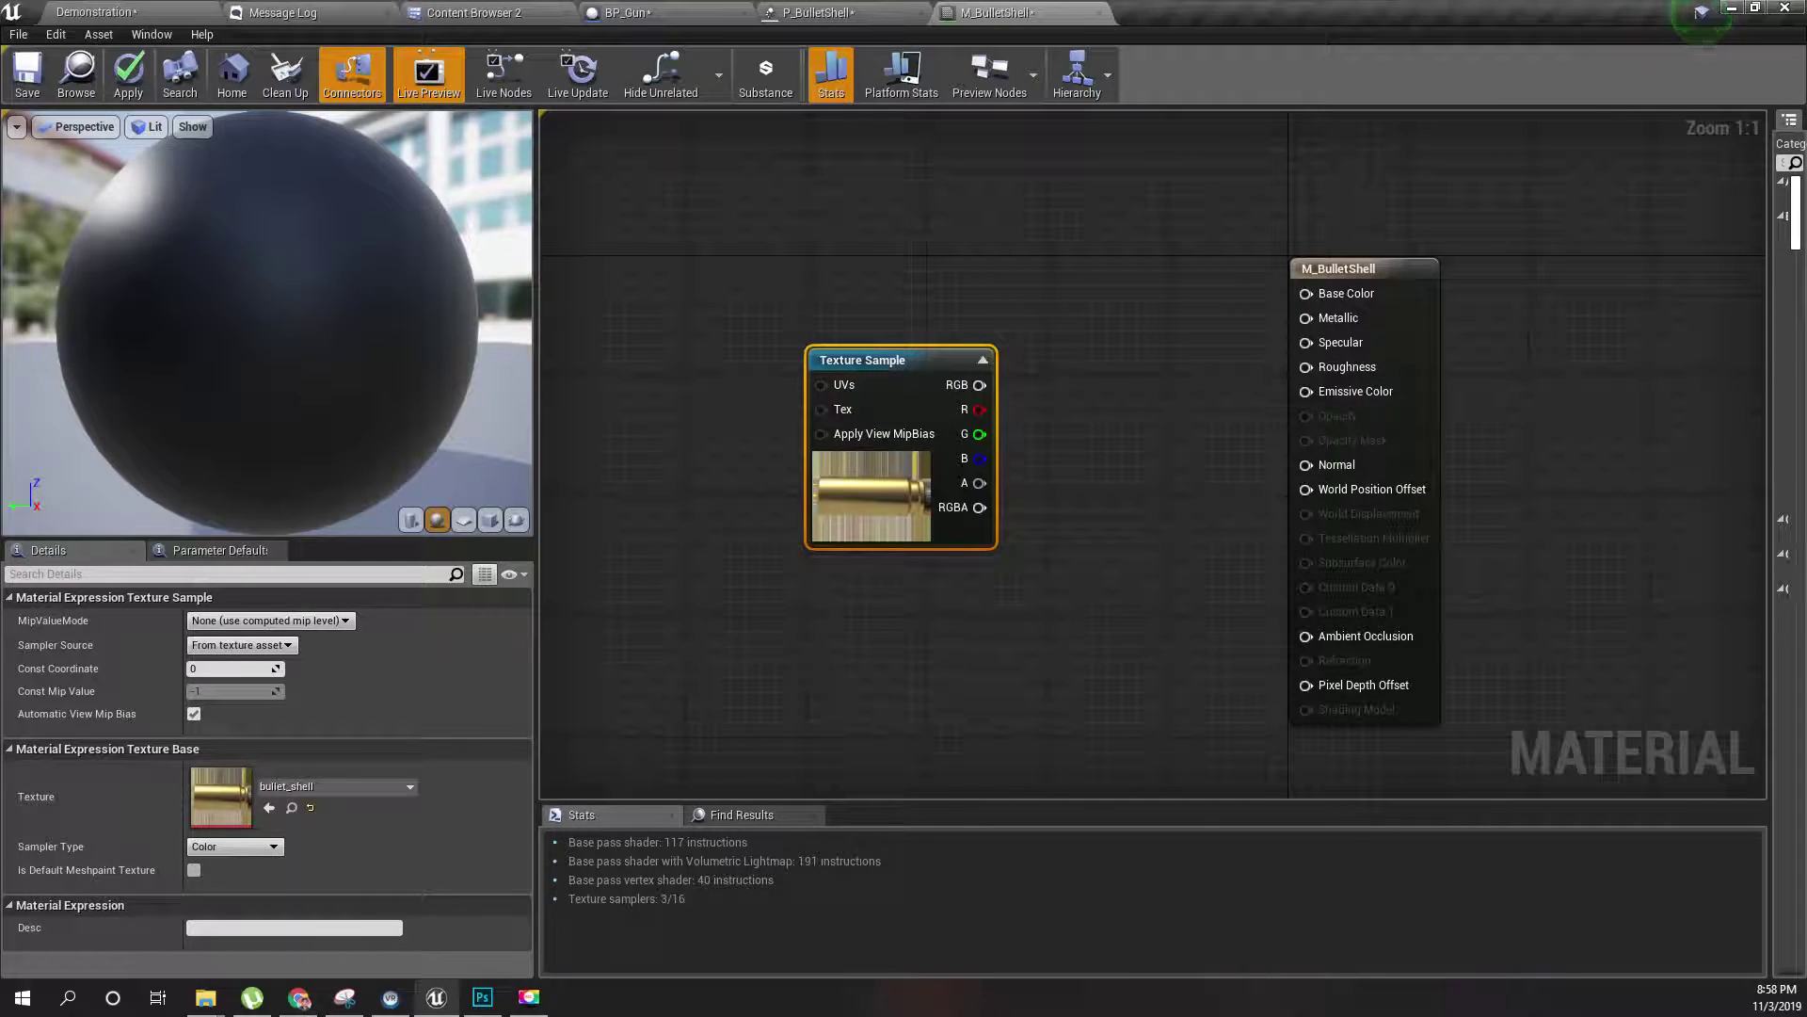
# - Connect the Texture Sample's RGB output to the material's Base Color and move the sample slightly up
pyautogui.moveTo(979, 385); pyautogui.dragTo(1308, 292)
pyautogui.moveTo(912, 363); pyautogui.dragTo(897, 318)
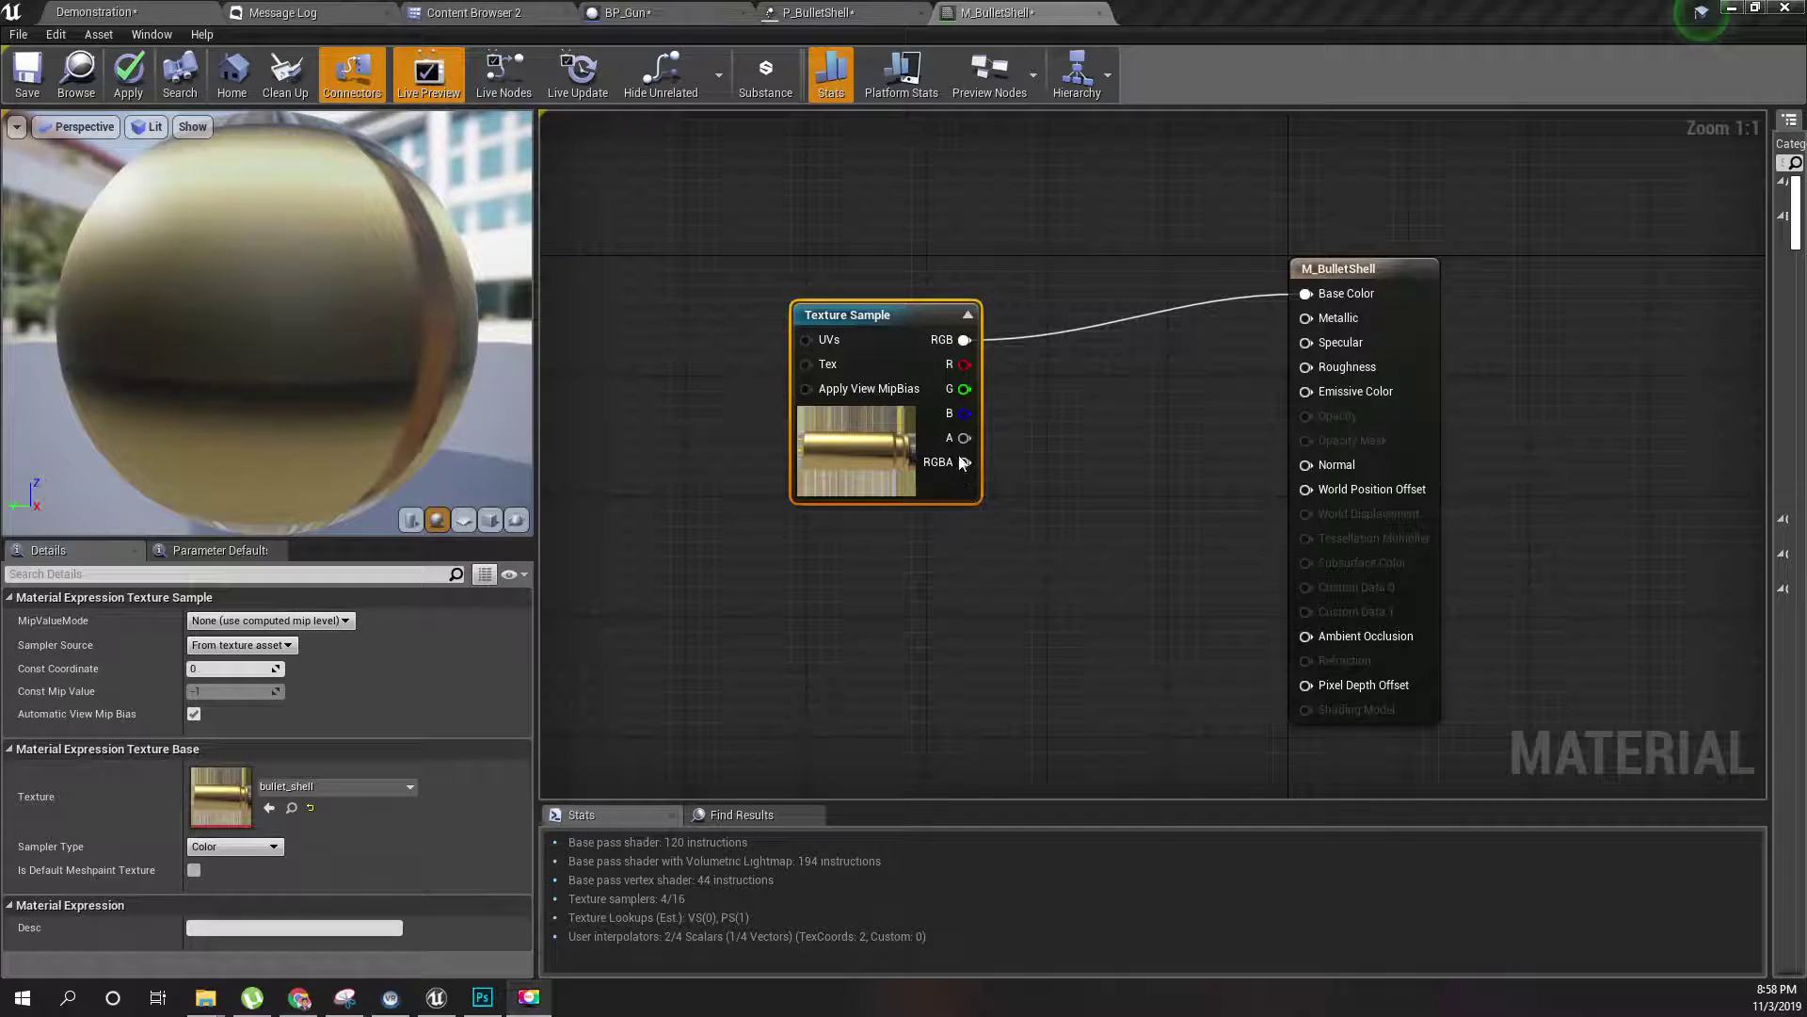
# - Set the material's Blend Mode to Masked and connect the texture's alpha output to Opacity Mask
pyautogui.moveTo(964, 438); pyautogui.dragTo(1136, 528)
pyautogui.click(621, 701)
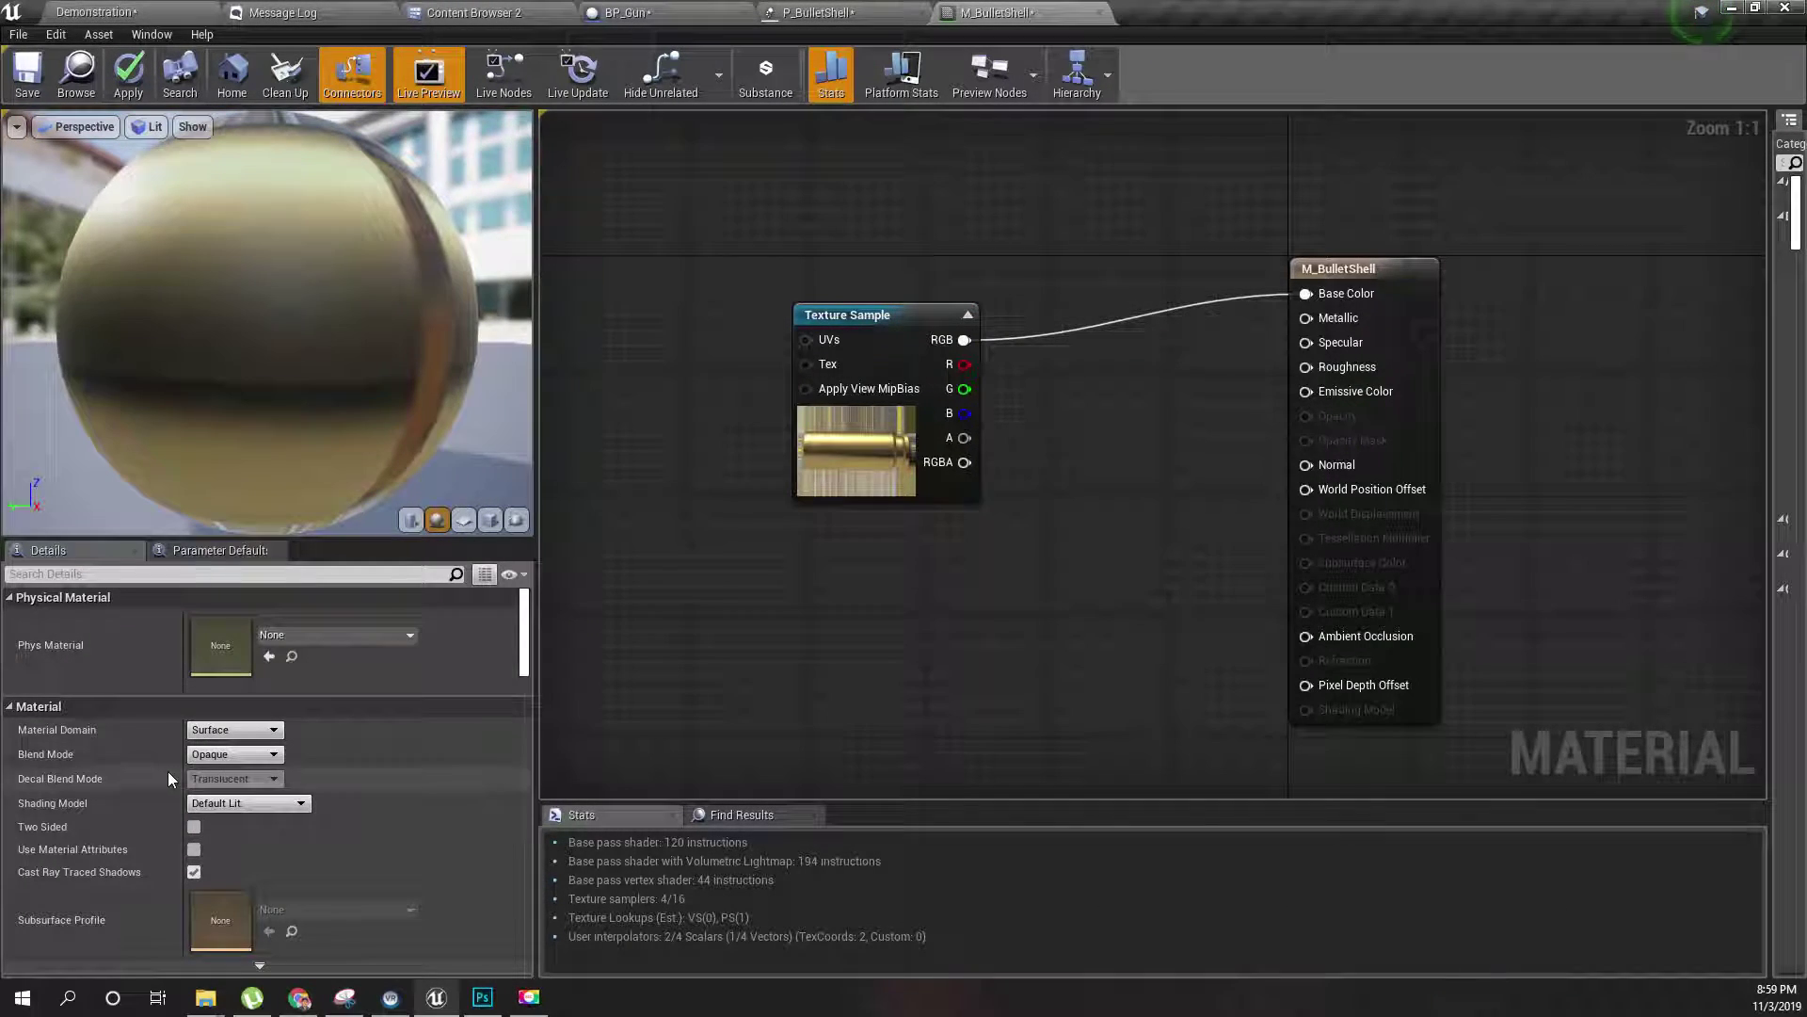
pyautogui.click(239, 759)
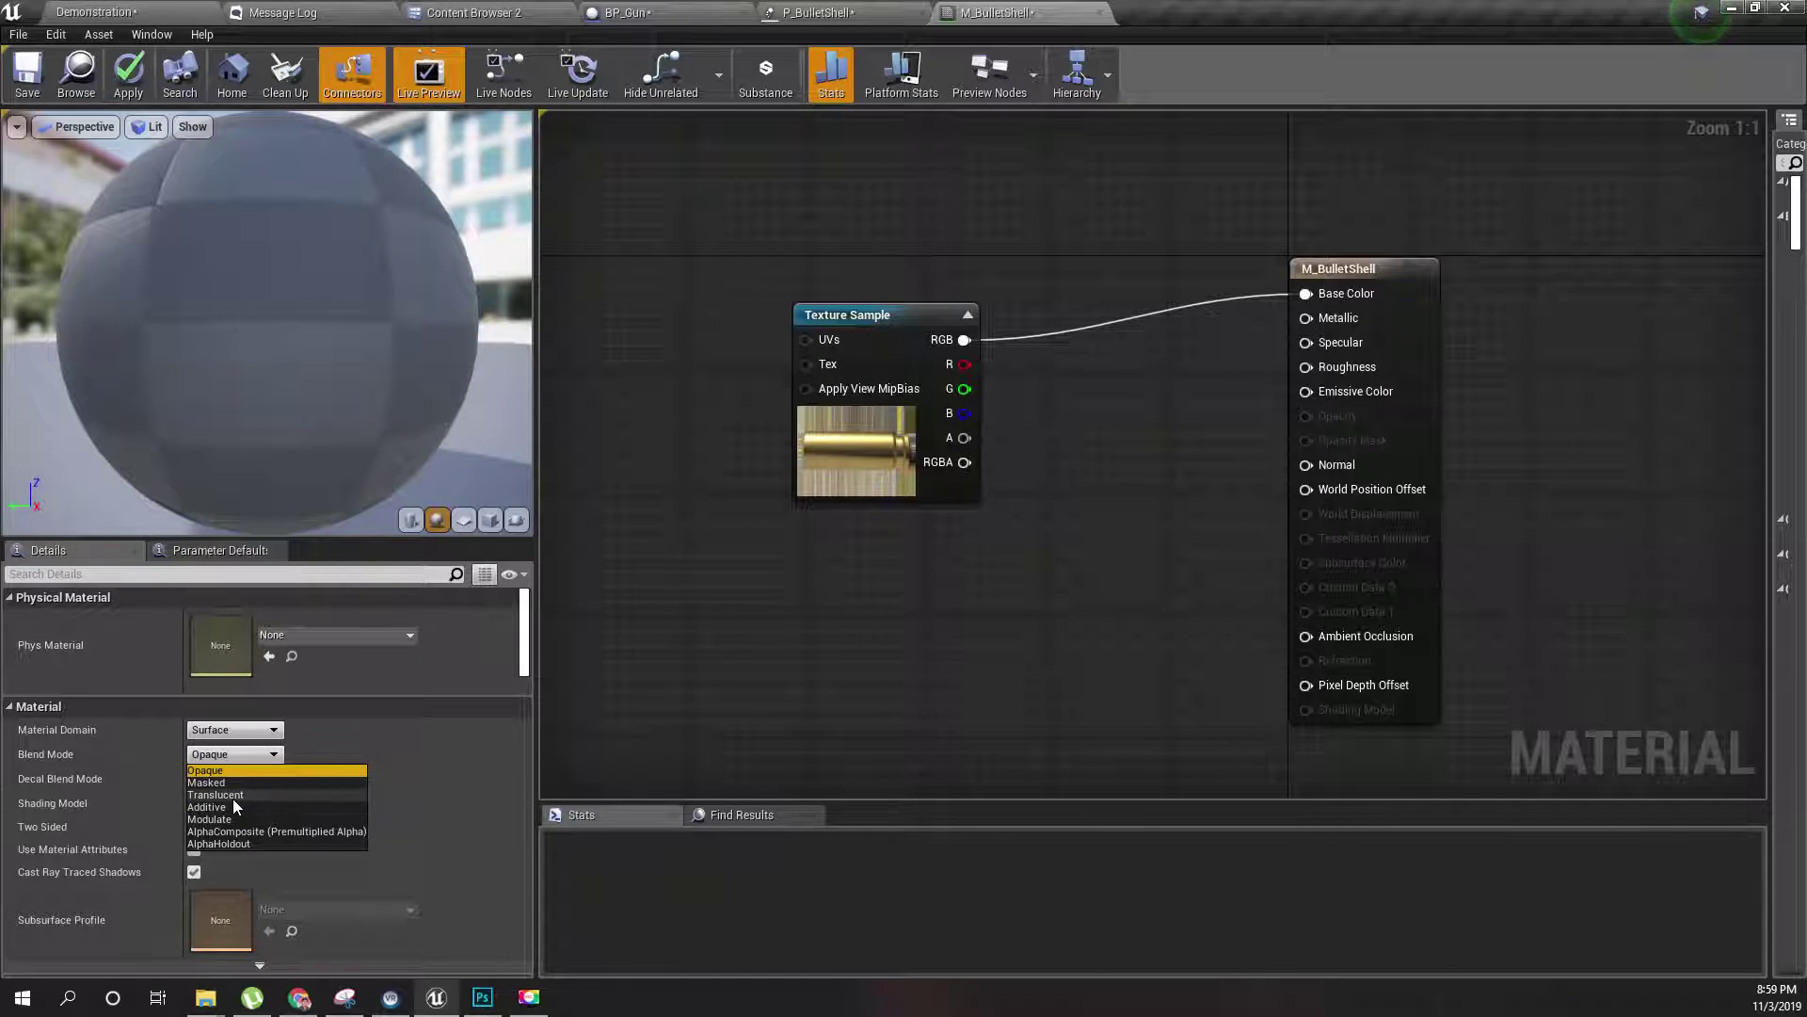
pyautogui.click(212, 783)
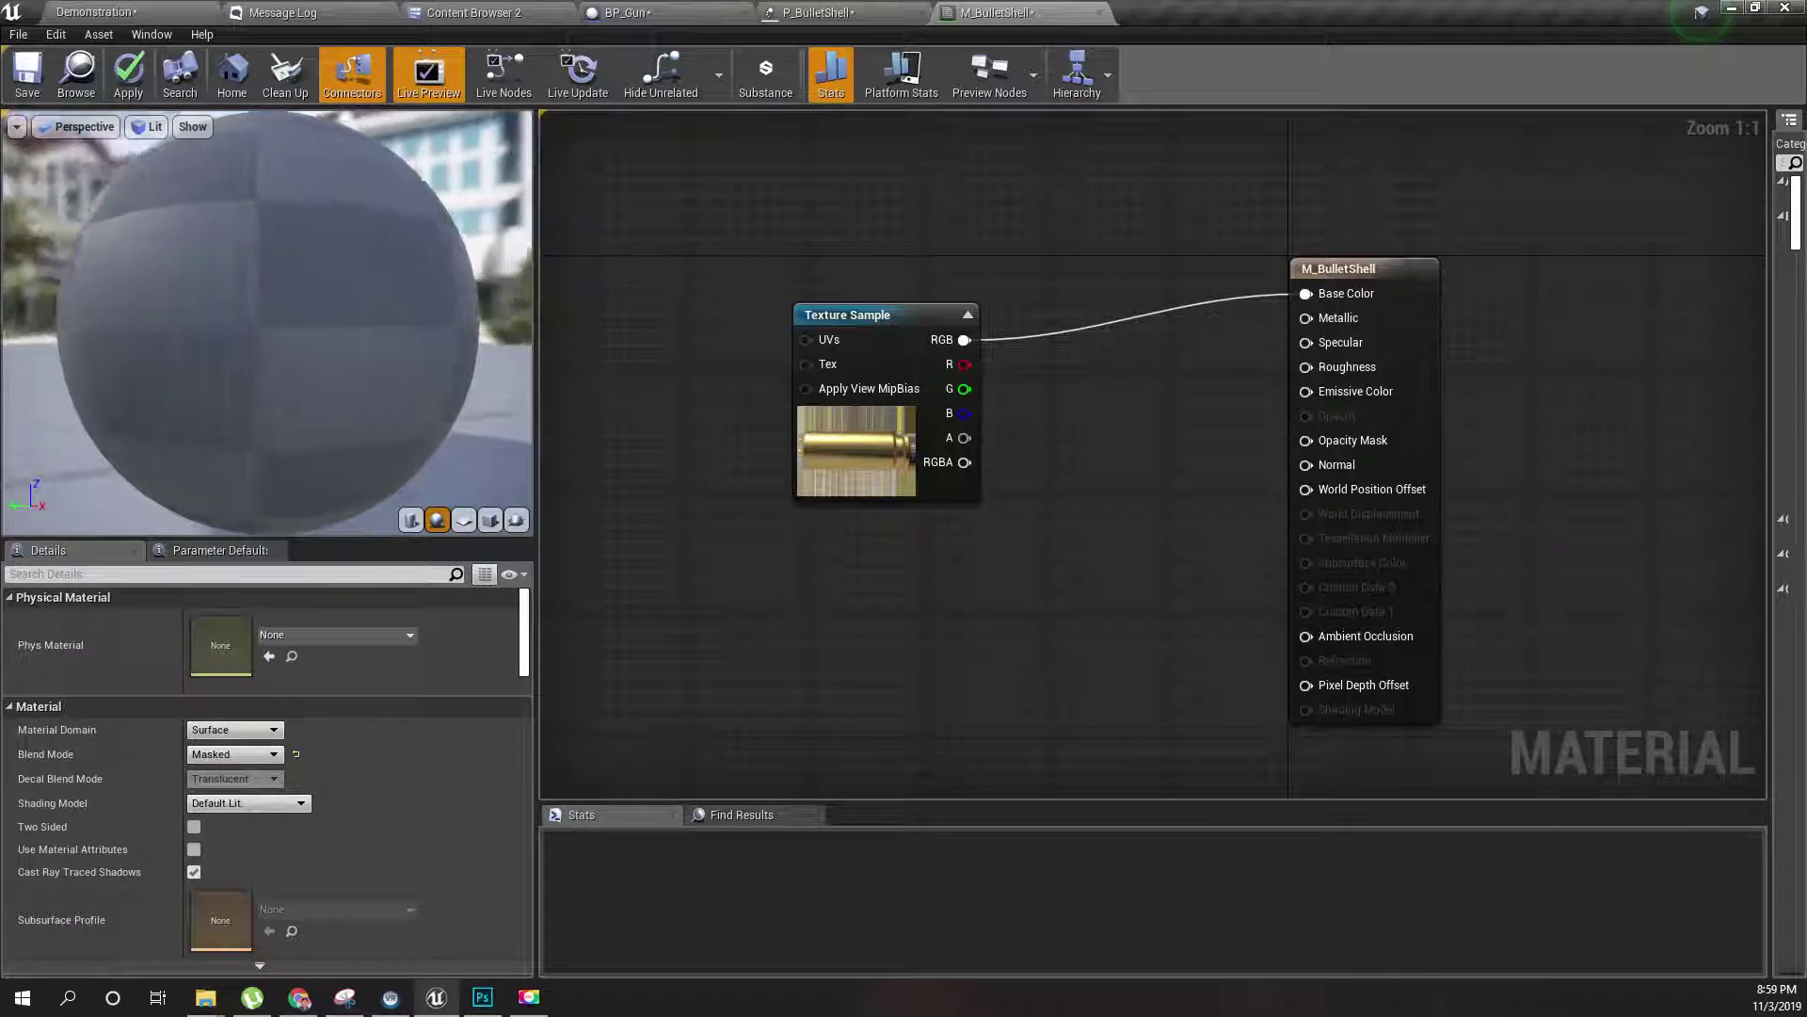
pyautogui.moveTo(964, 438); pyautogui.dragTo(1391, 444)
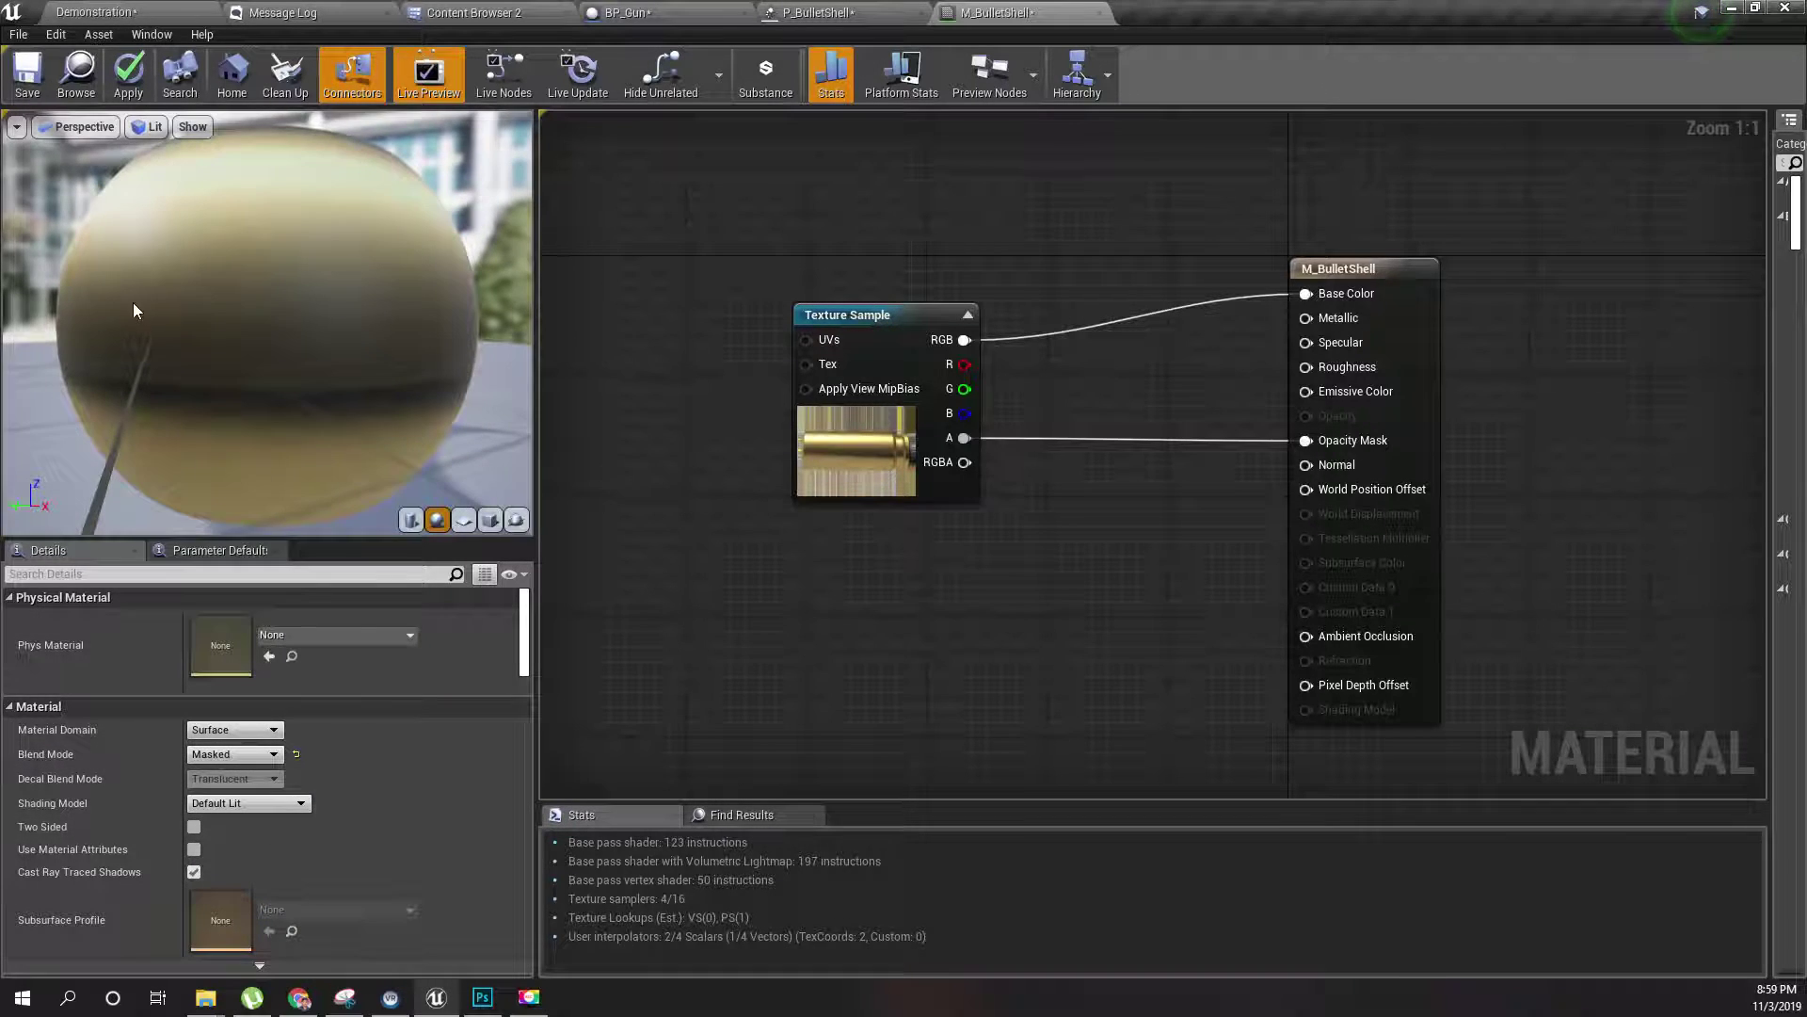
pyautogui.moveTo(138, 307); pyautogui.dragTo(283, 368)
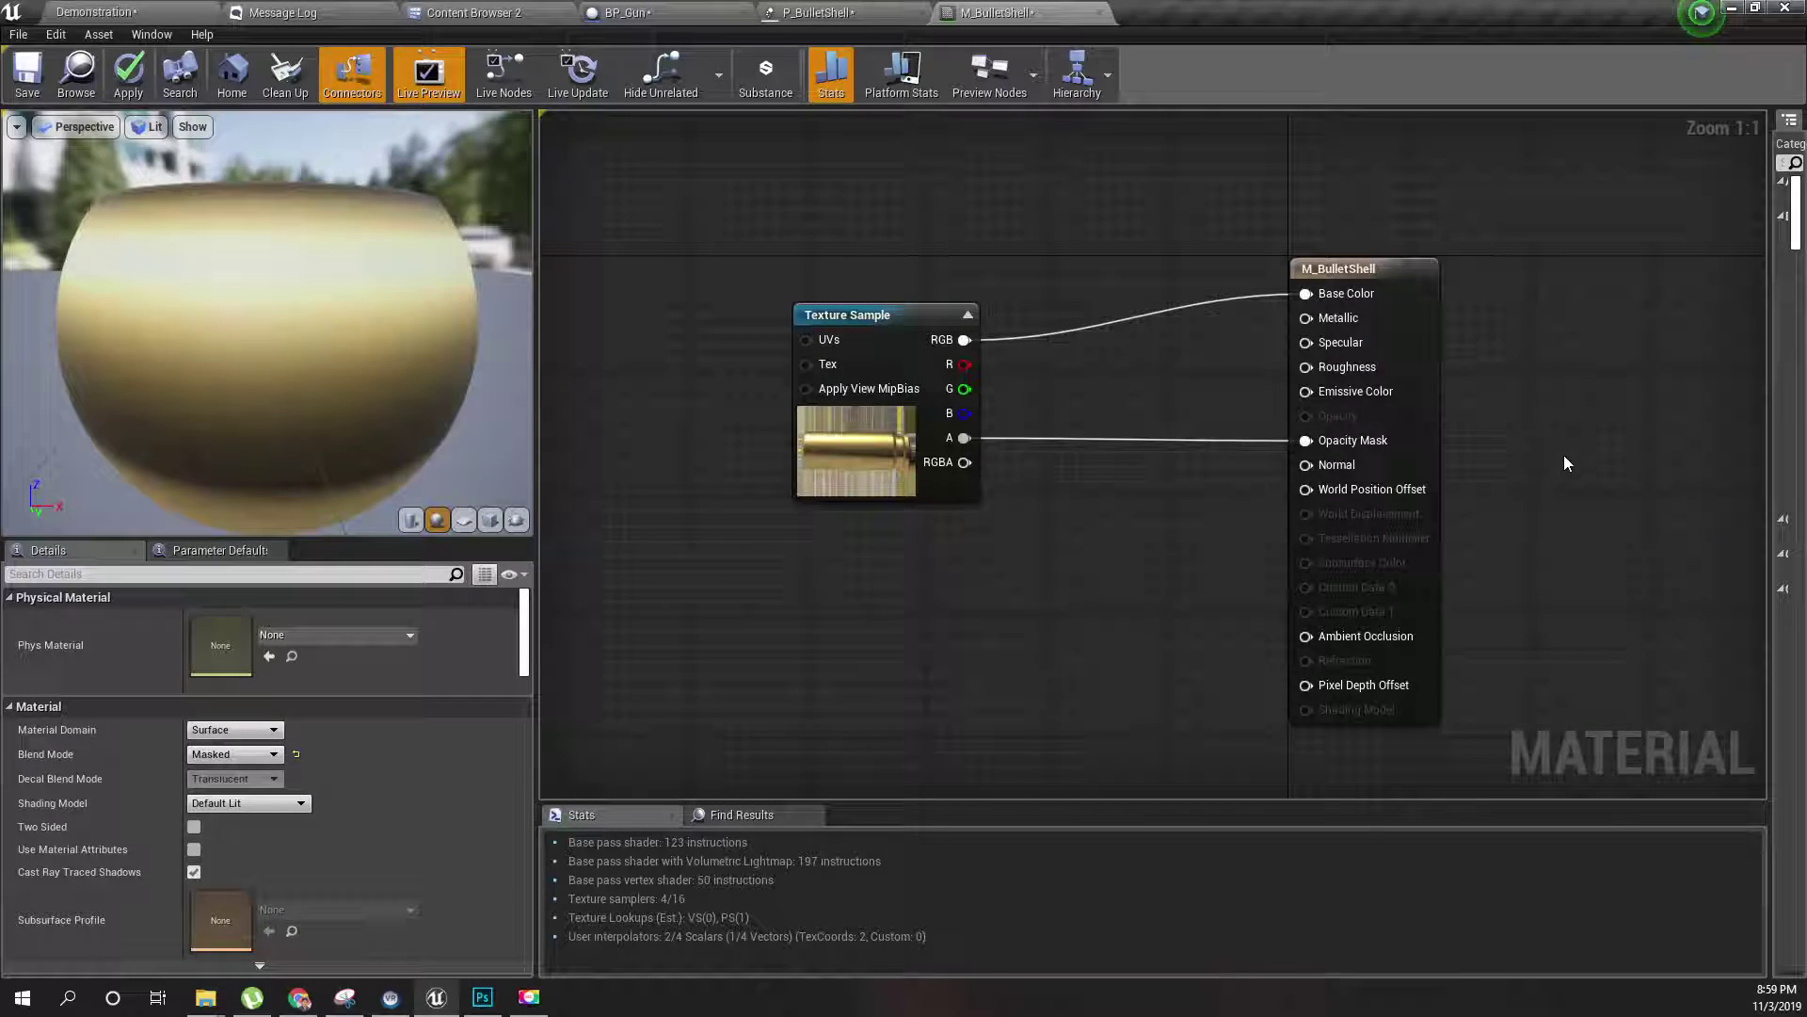
# - Promote the material's Metallic input to a parameter with a default value of 1
pyautogui.rightClick(1317, 320)
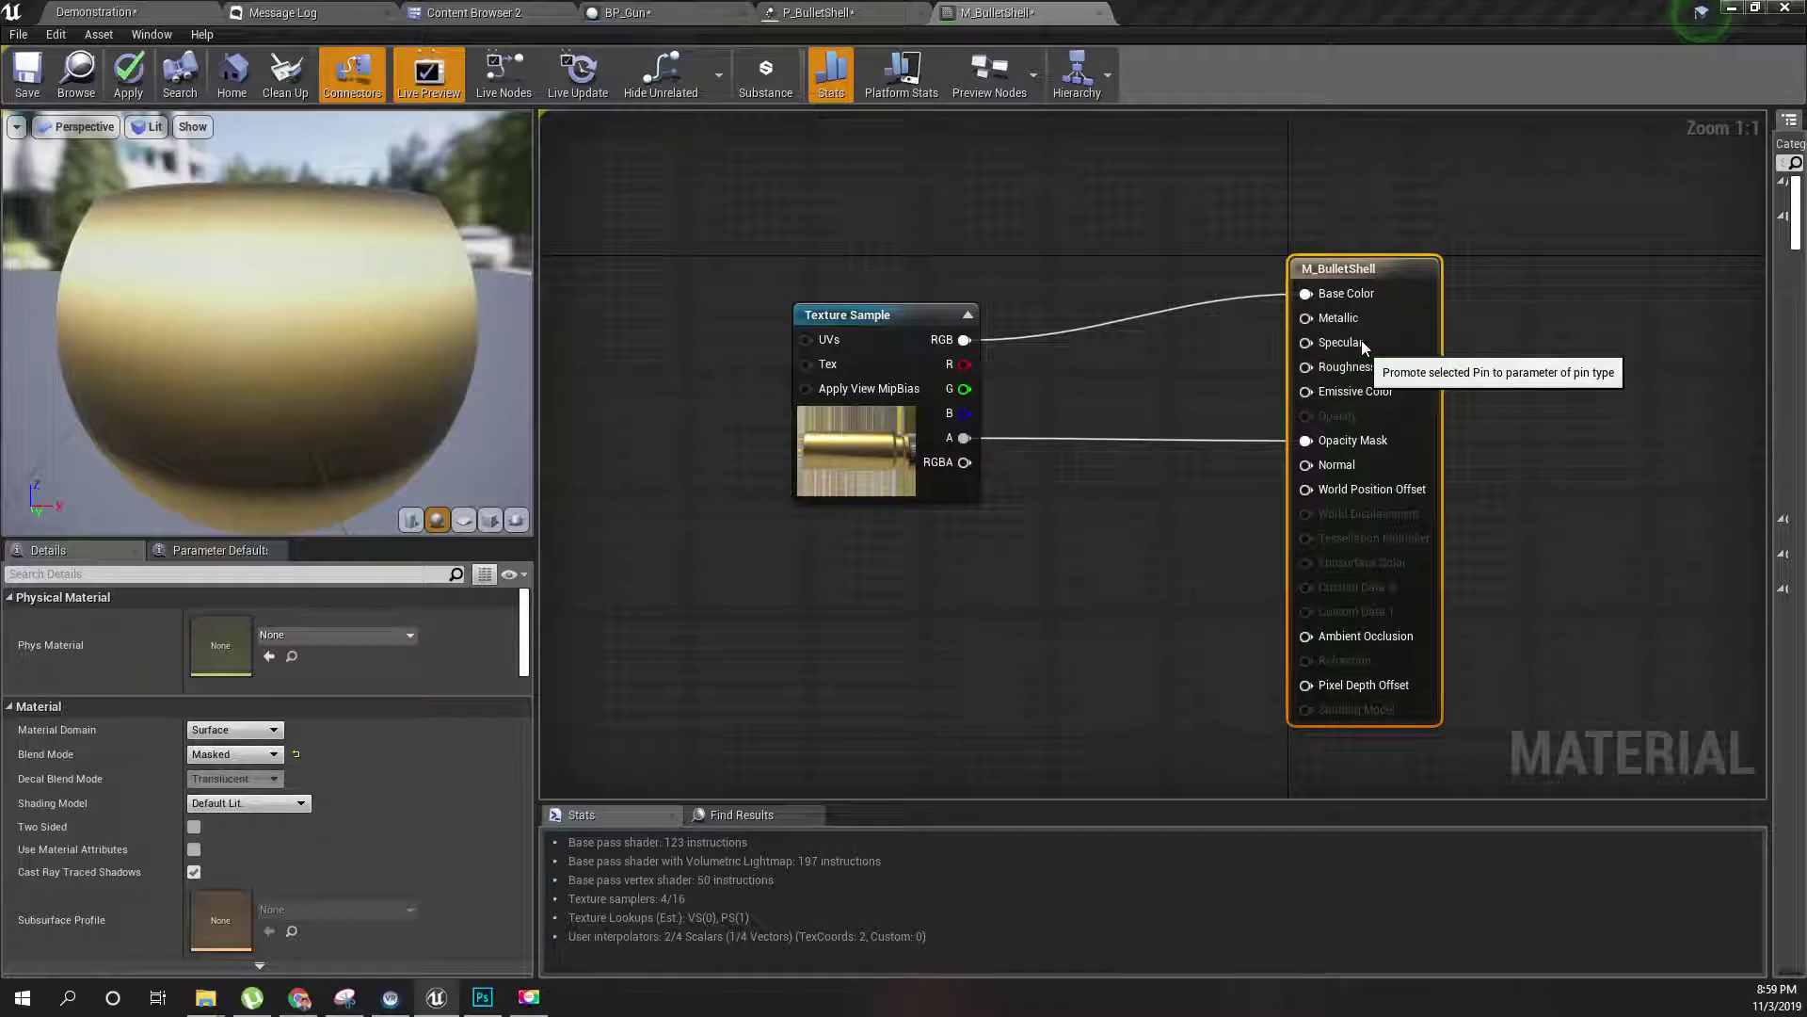
pyautogui.click(1361, 340)
pyautogui.click(217, 678)
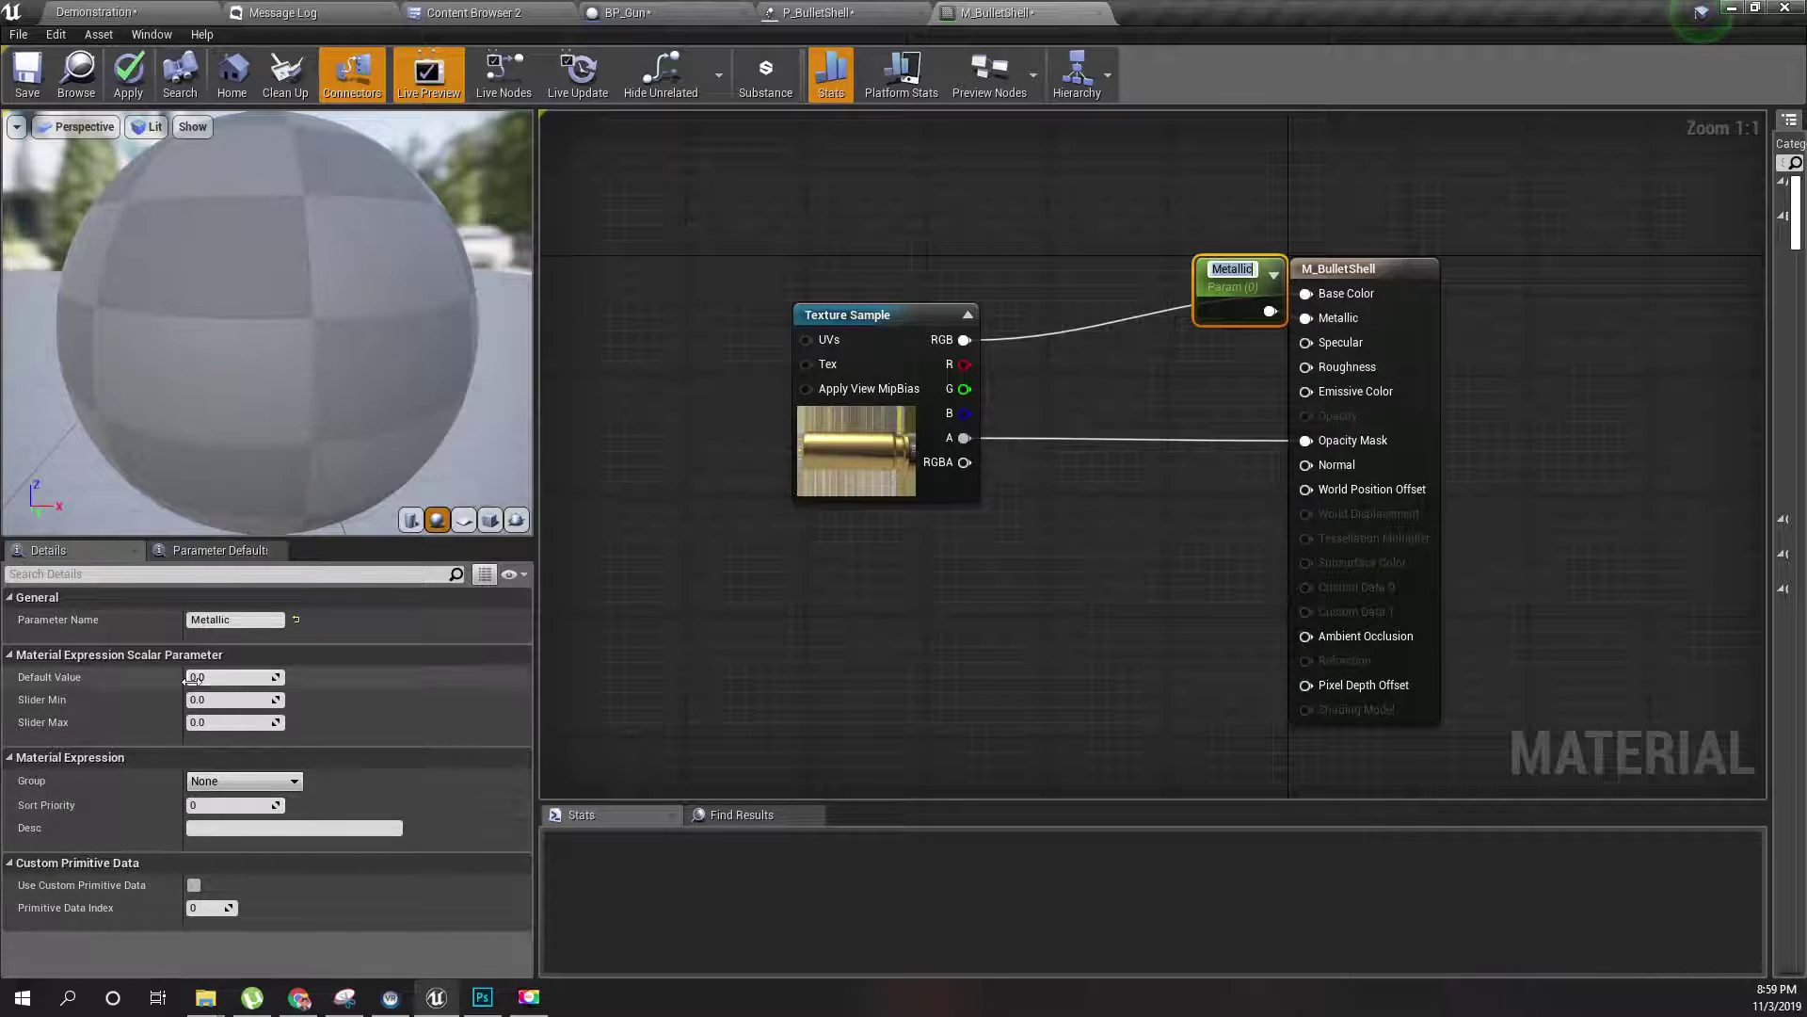
pyautogui.write('1')
pyautogui.press('Return')
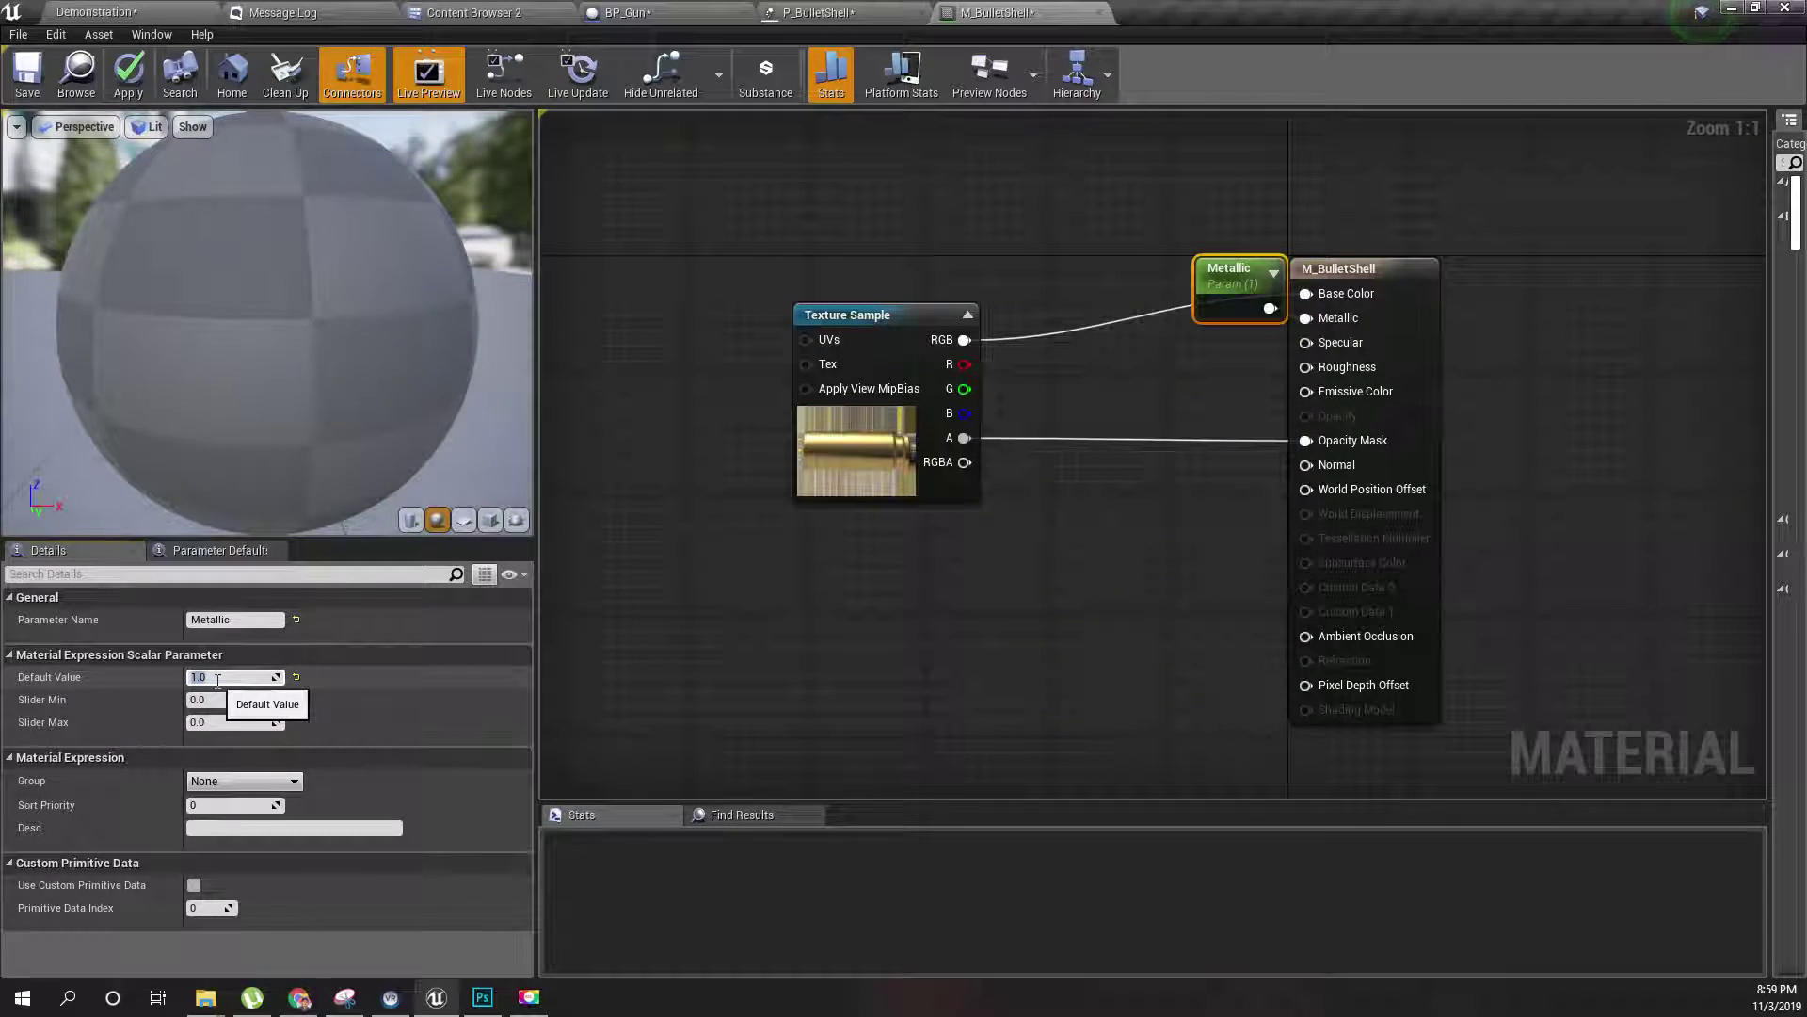
# - Move the Metallic parameter clear of the material node and connect it to Specular as well
pyautogui.moveTo(1234, 281); pyautogui.dragTo(1116, 250)
pyautogui.moveTo(1306, 342); pyautogui.dragTo(1149, 288)
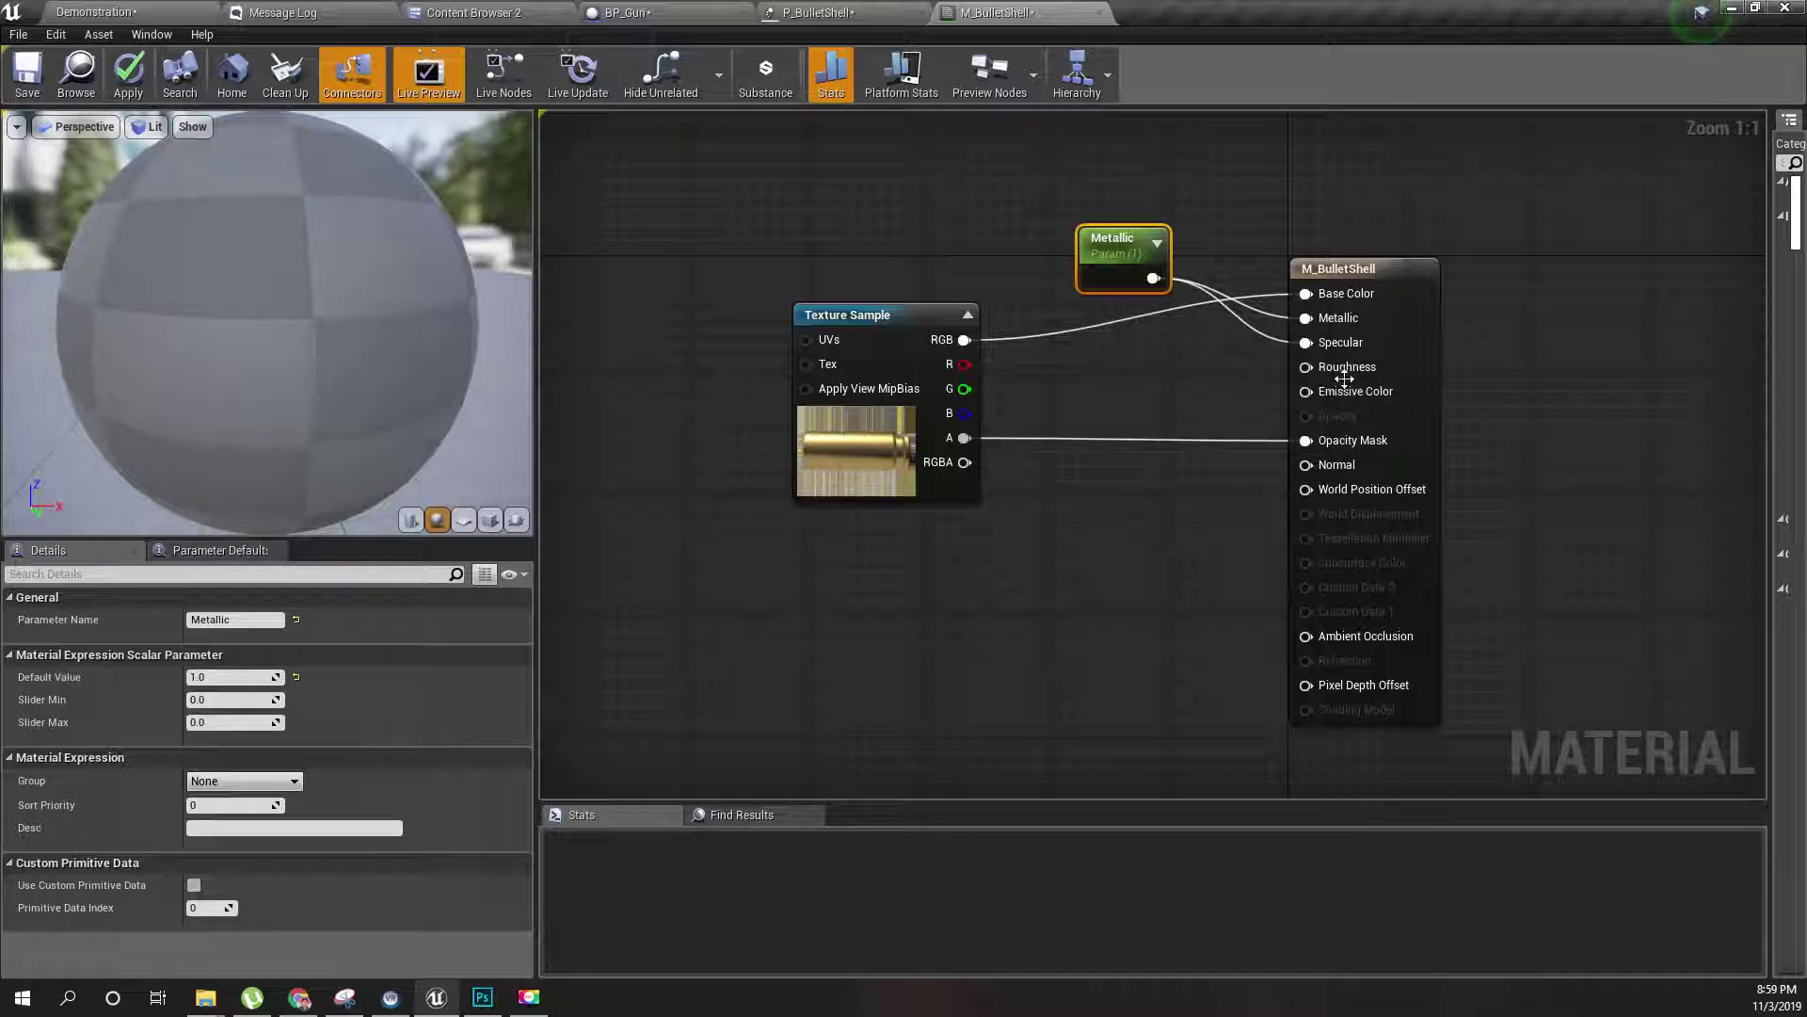
pyautogui.moveTo(1336, 369); pyautogui.dragTo(1220, 371)
pyautogui.click(1082, 375)
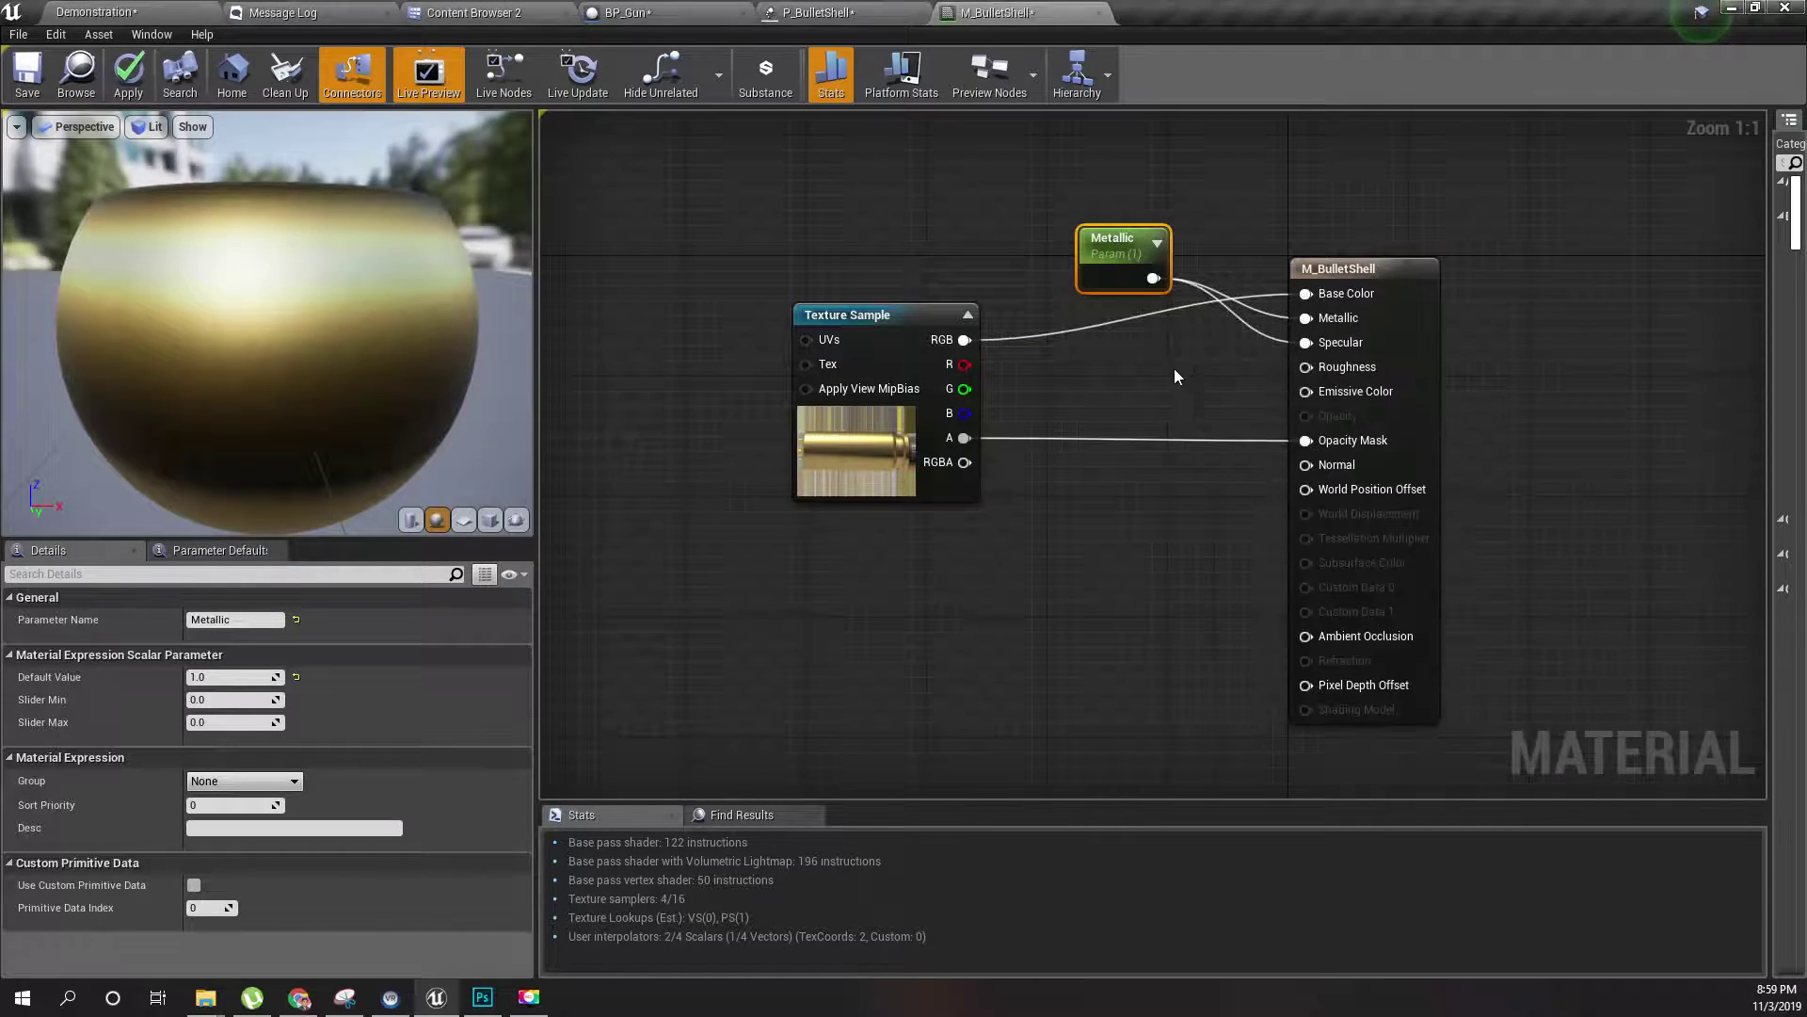
# - Promote the Roughness input to a parameter with default value 0.1, place it beside the material node and apply the material
pyautogui.rightClick(1337, 367)
pyautogui.click(1403, 394)
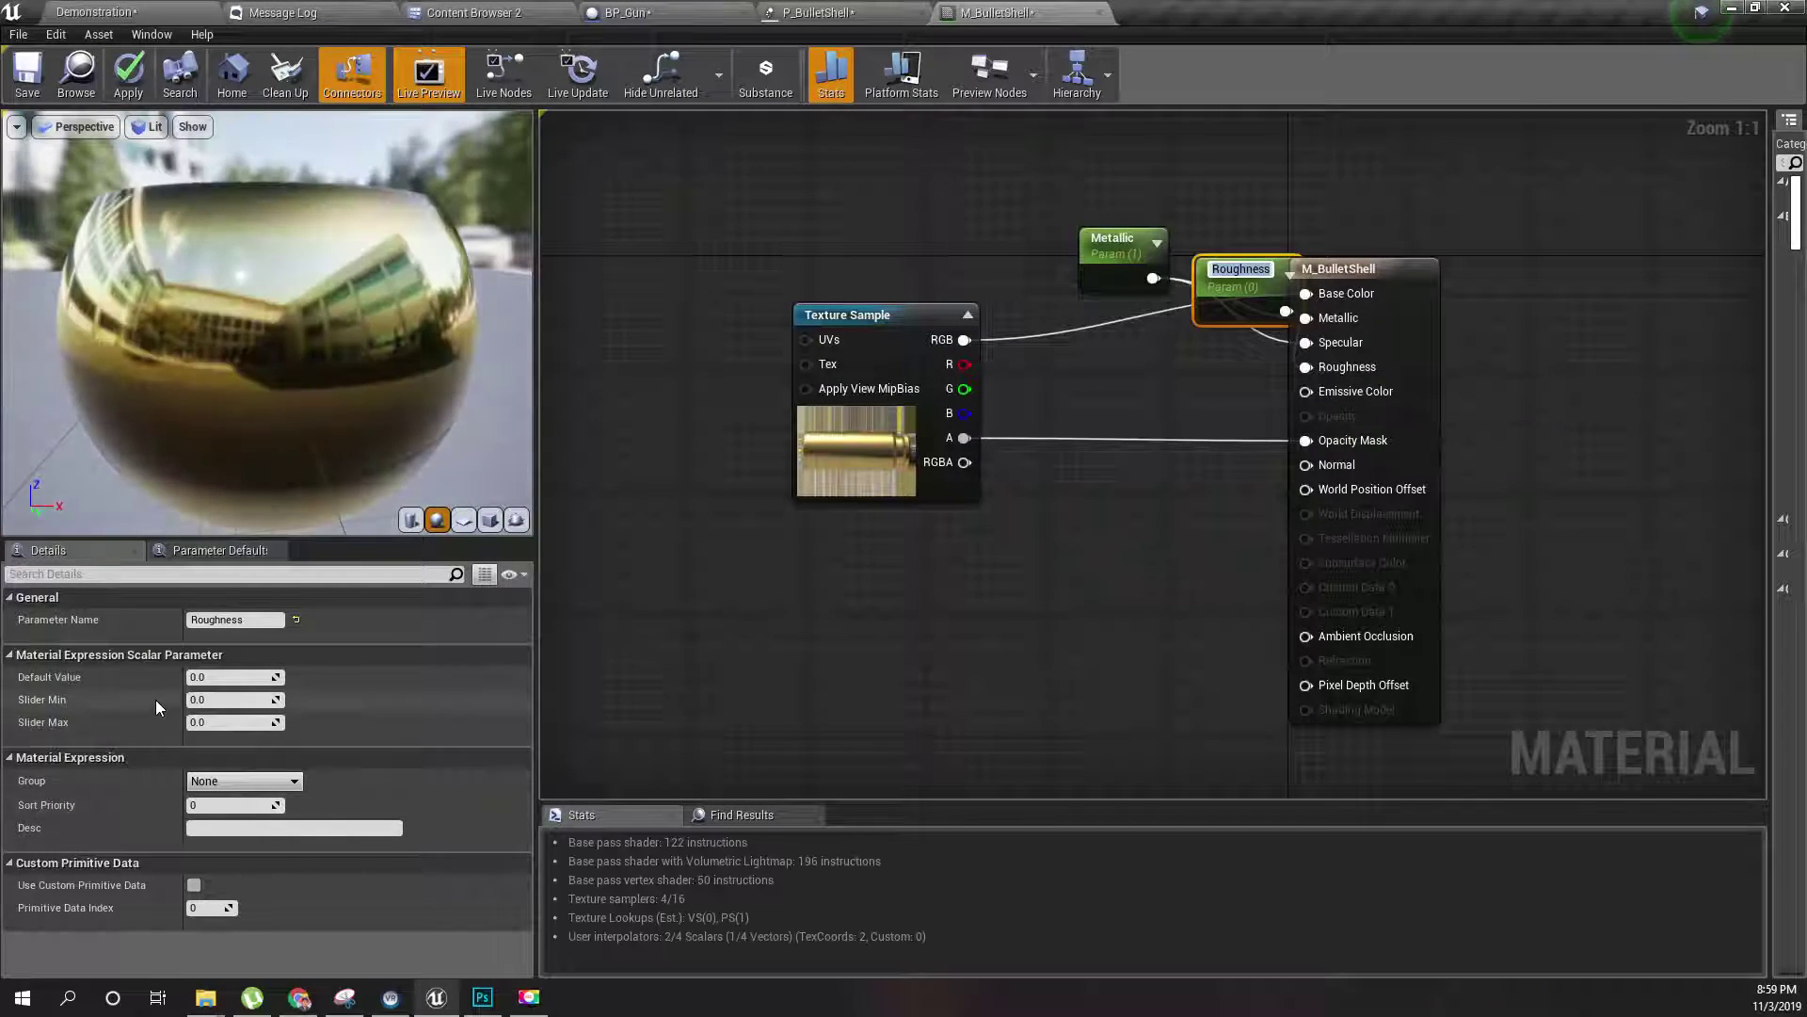
pyautogui.click(240, 676)
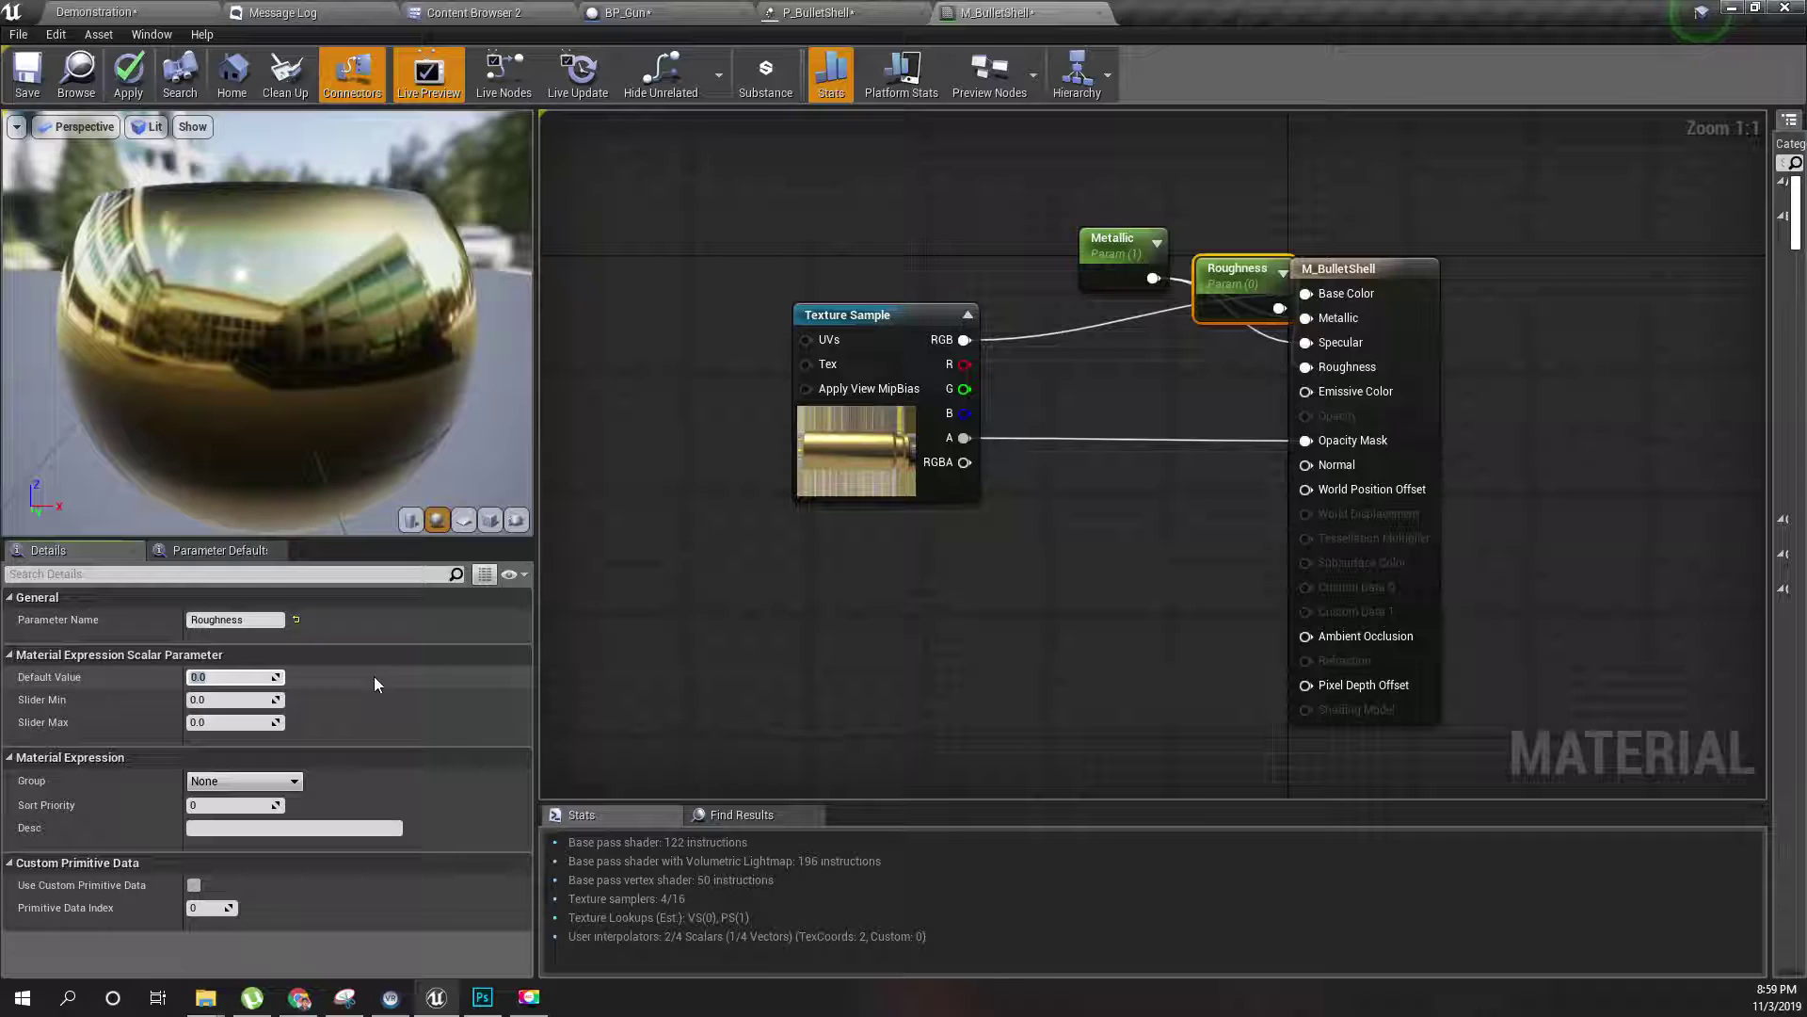
pyautogui.write('0.1')
pyautogui.press('Return')
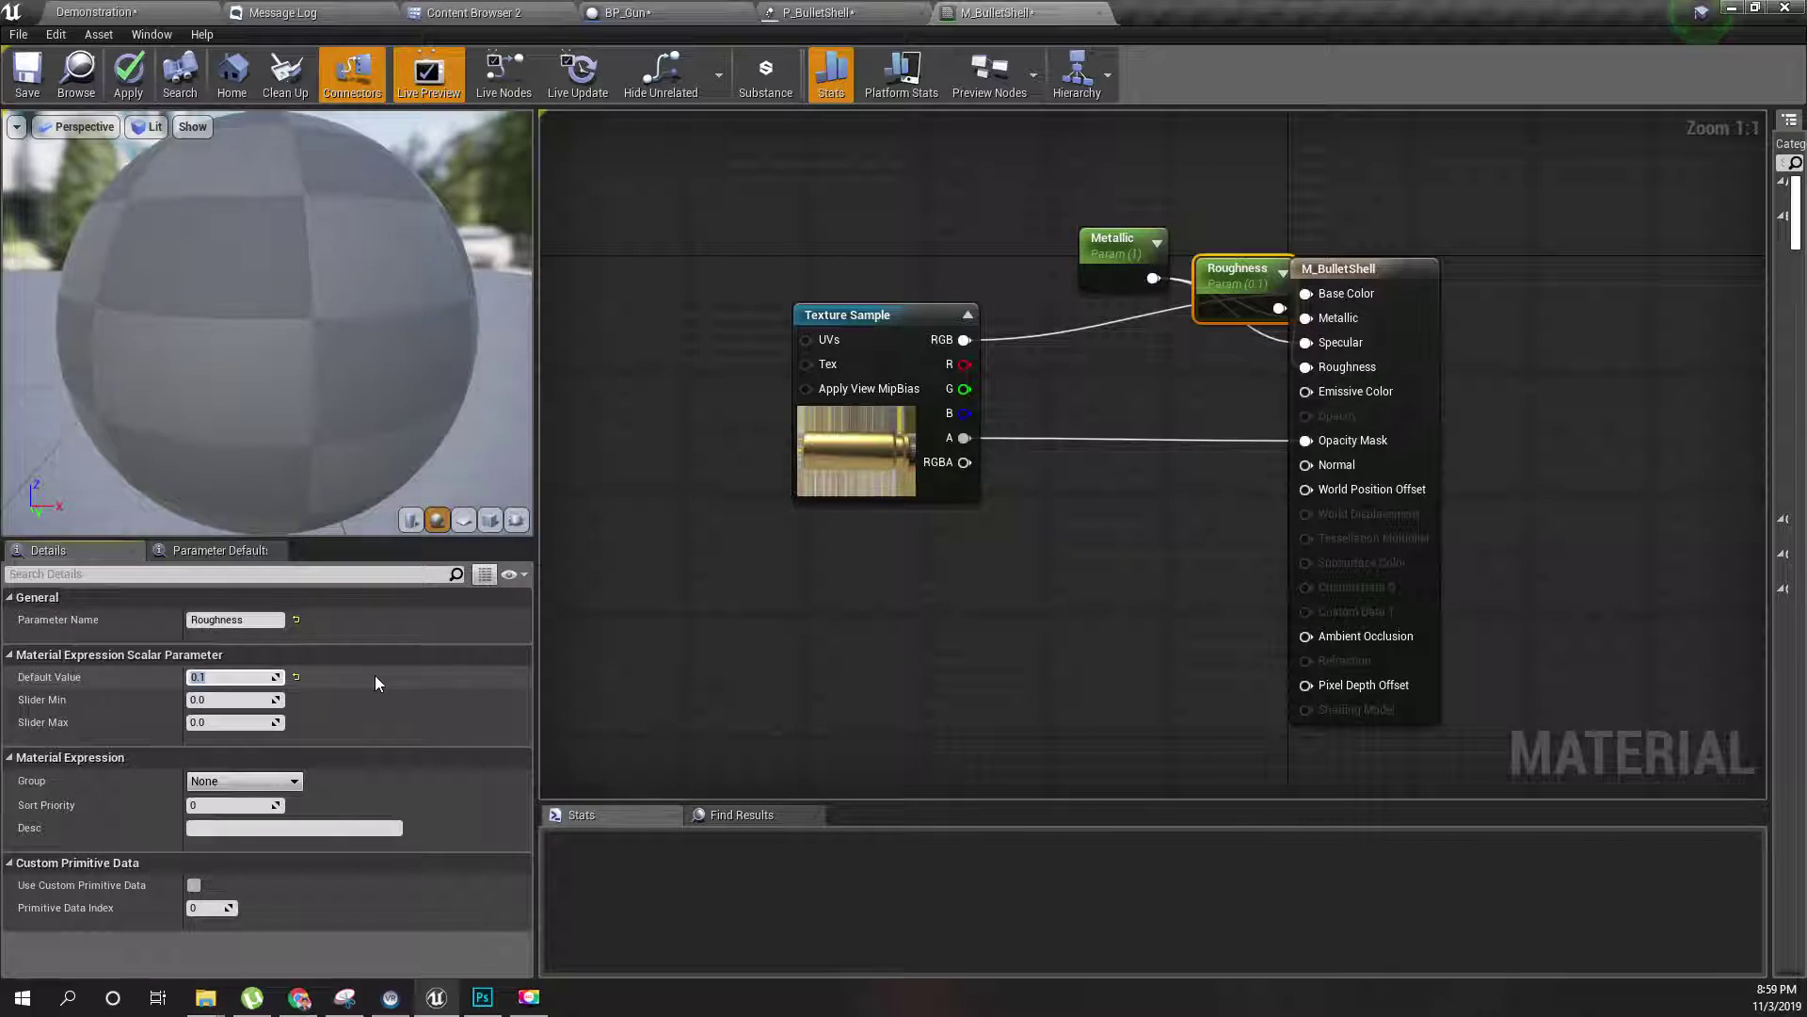
pyautogui.moveTo(1260, 283); pyautogui.dragTo(1189, 344)
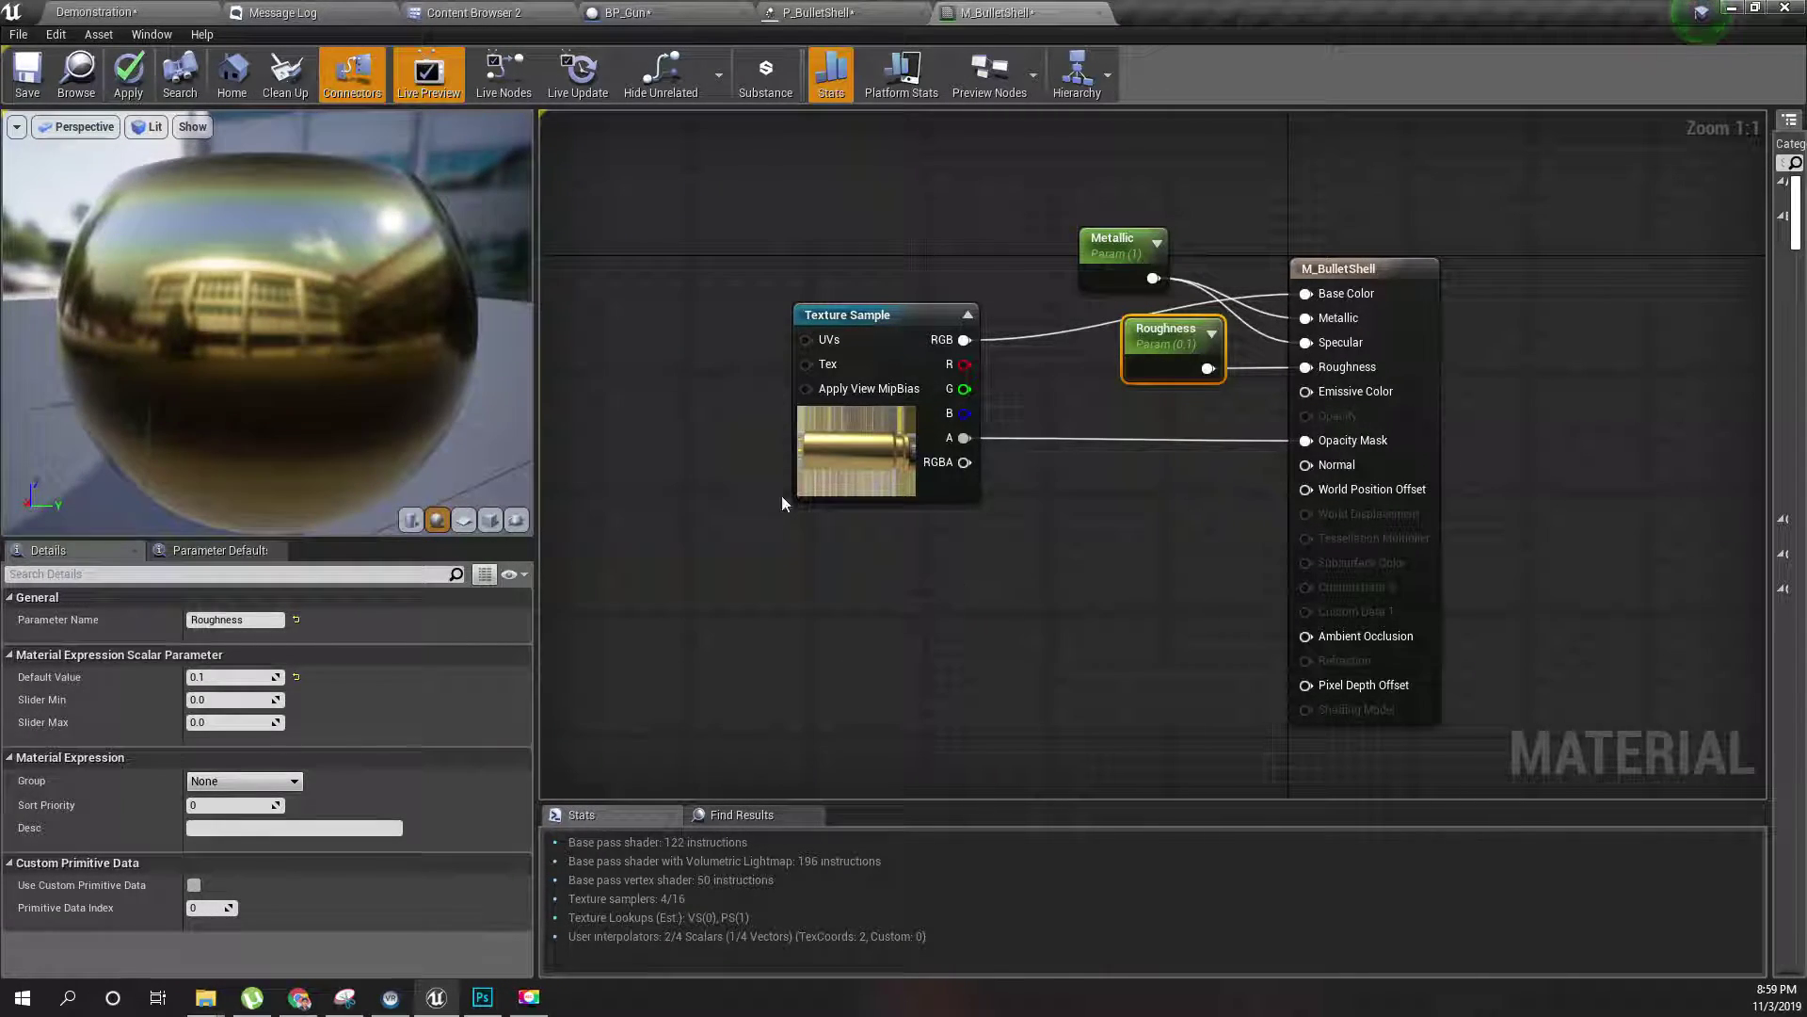
pyautogui.click(128, 77)
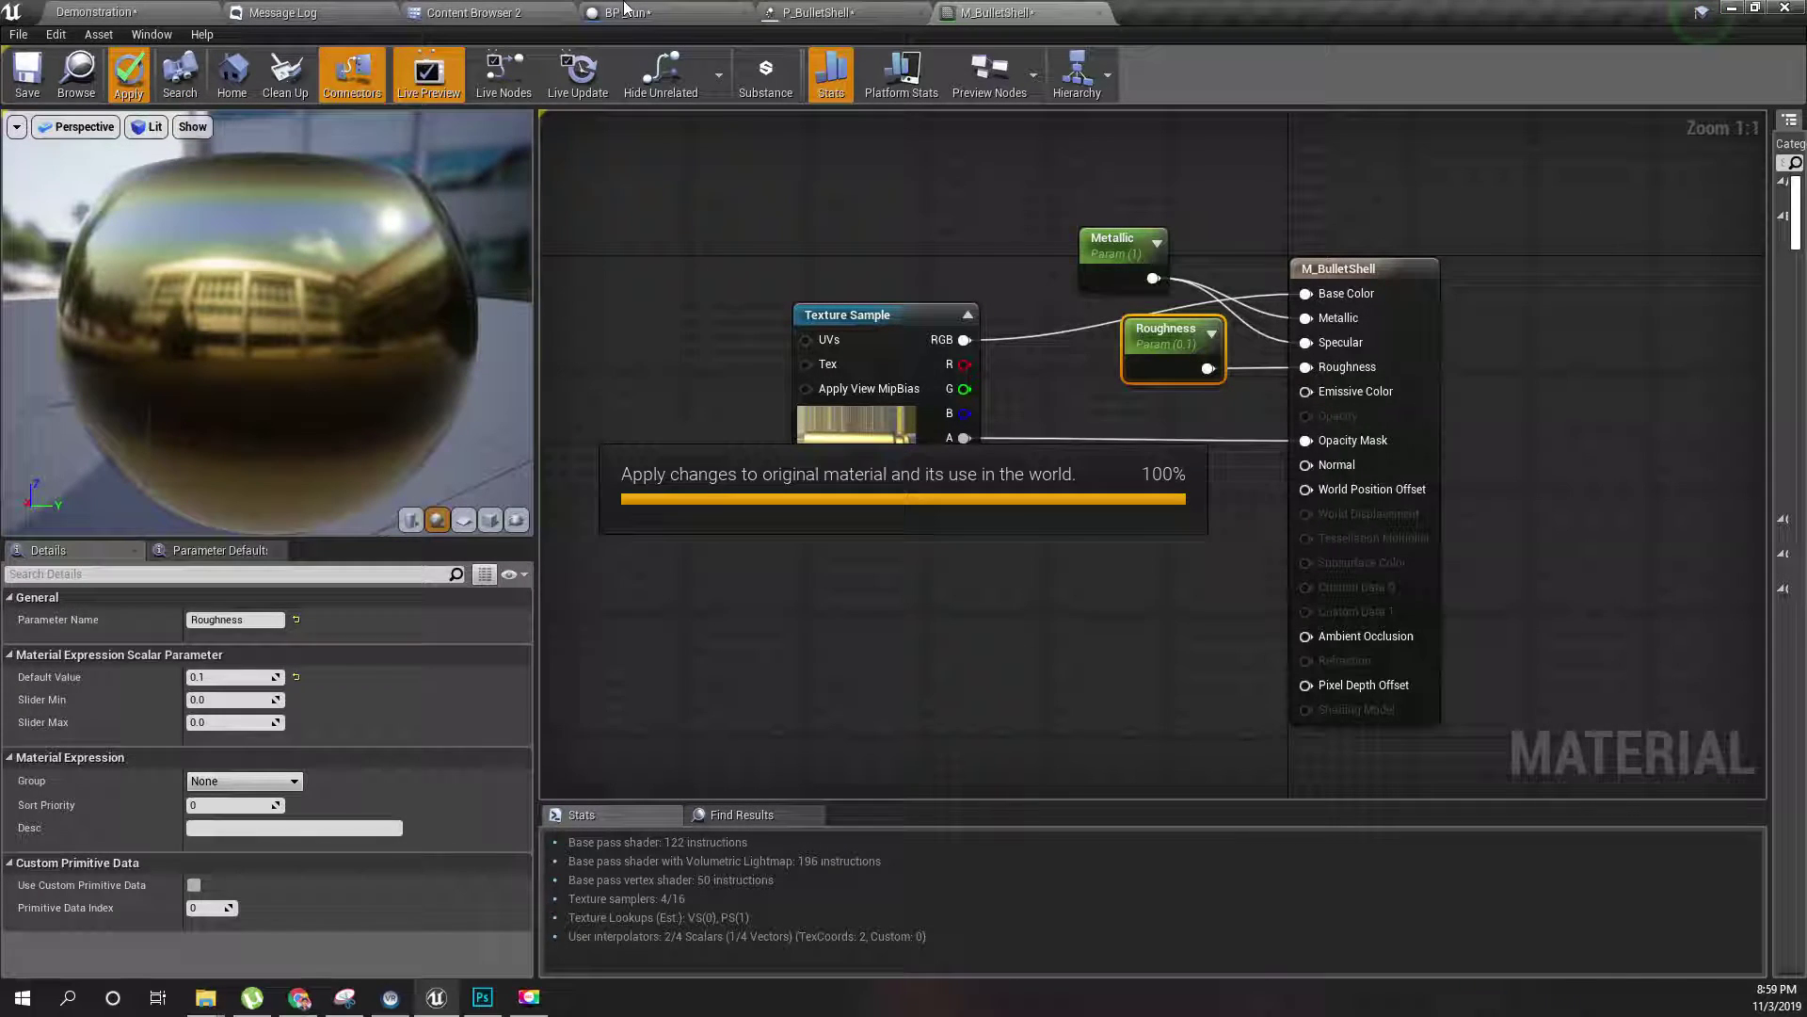
# - Assign M_BulletShell from the BulletShell folder as the material in the P_BulletShell emitter's Required module
pyautogui.click(815, 12)
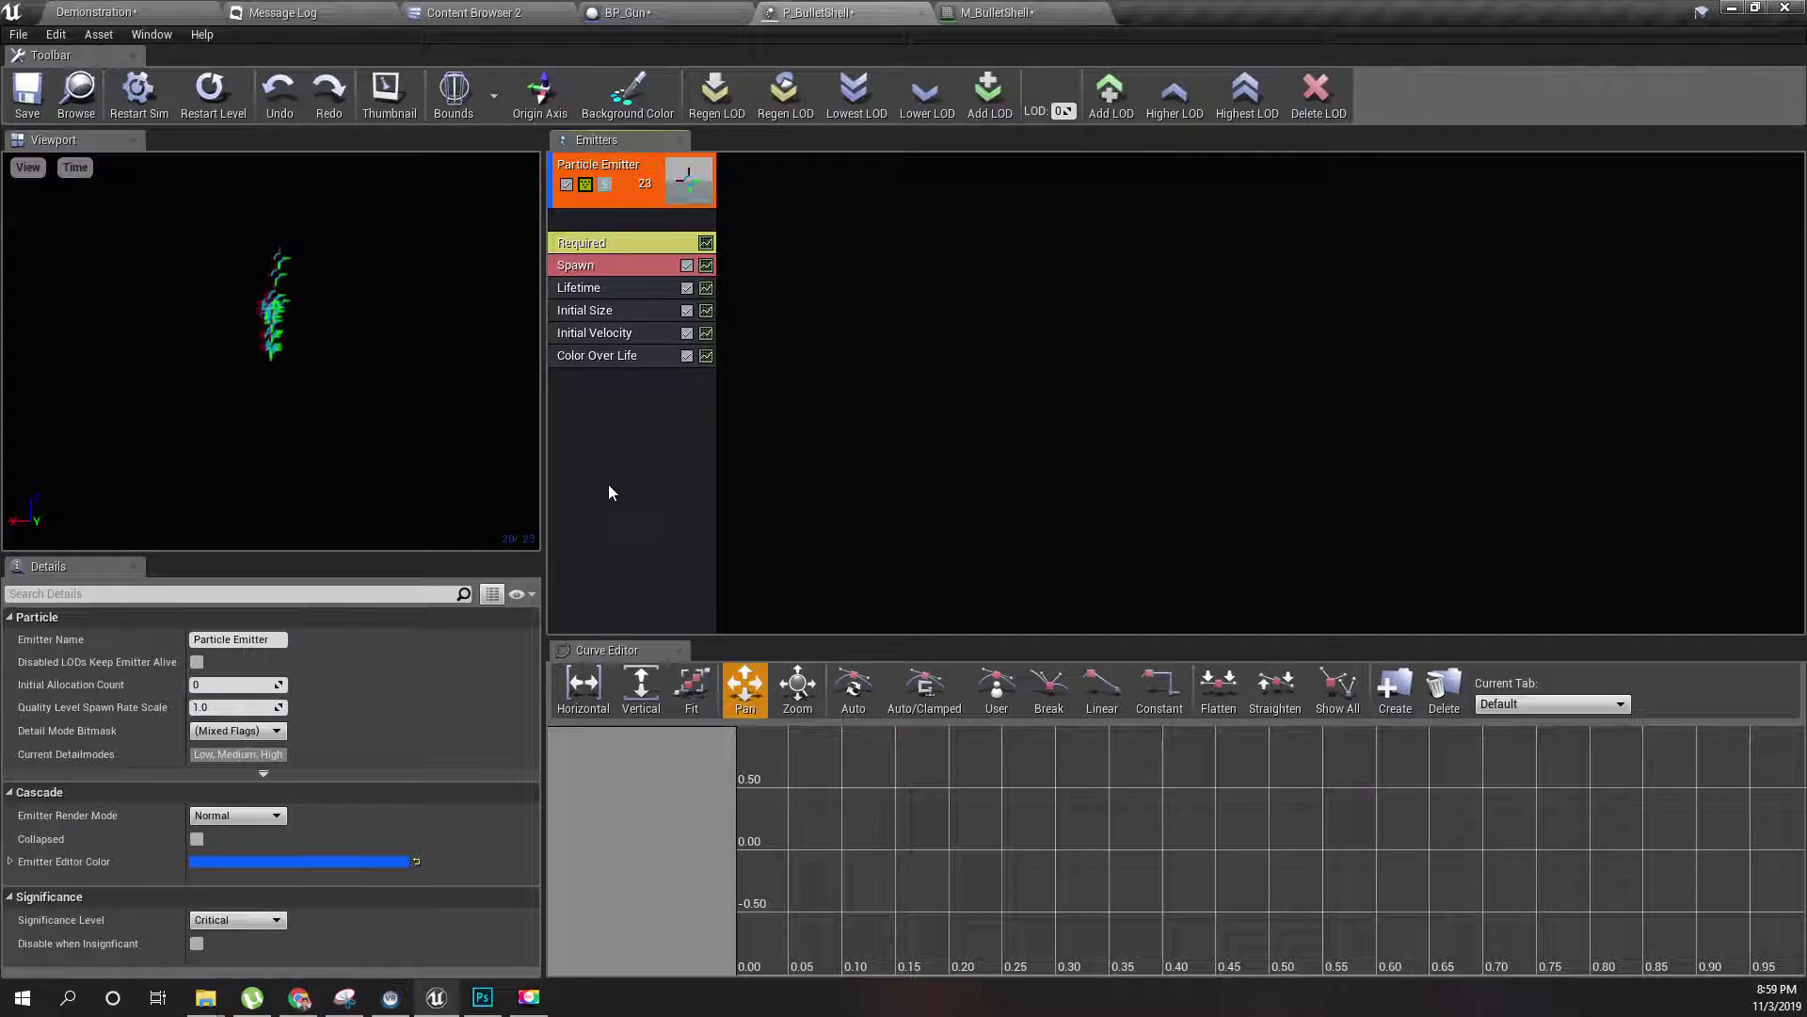
pyautogui.click(608, 242)
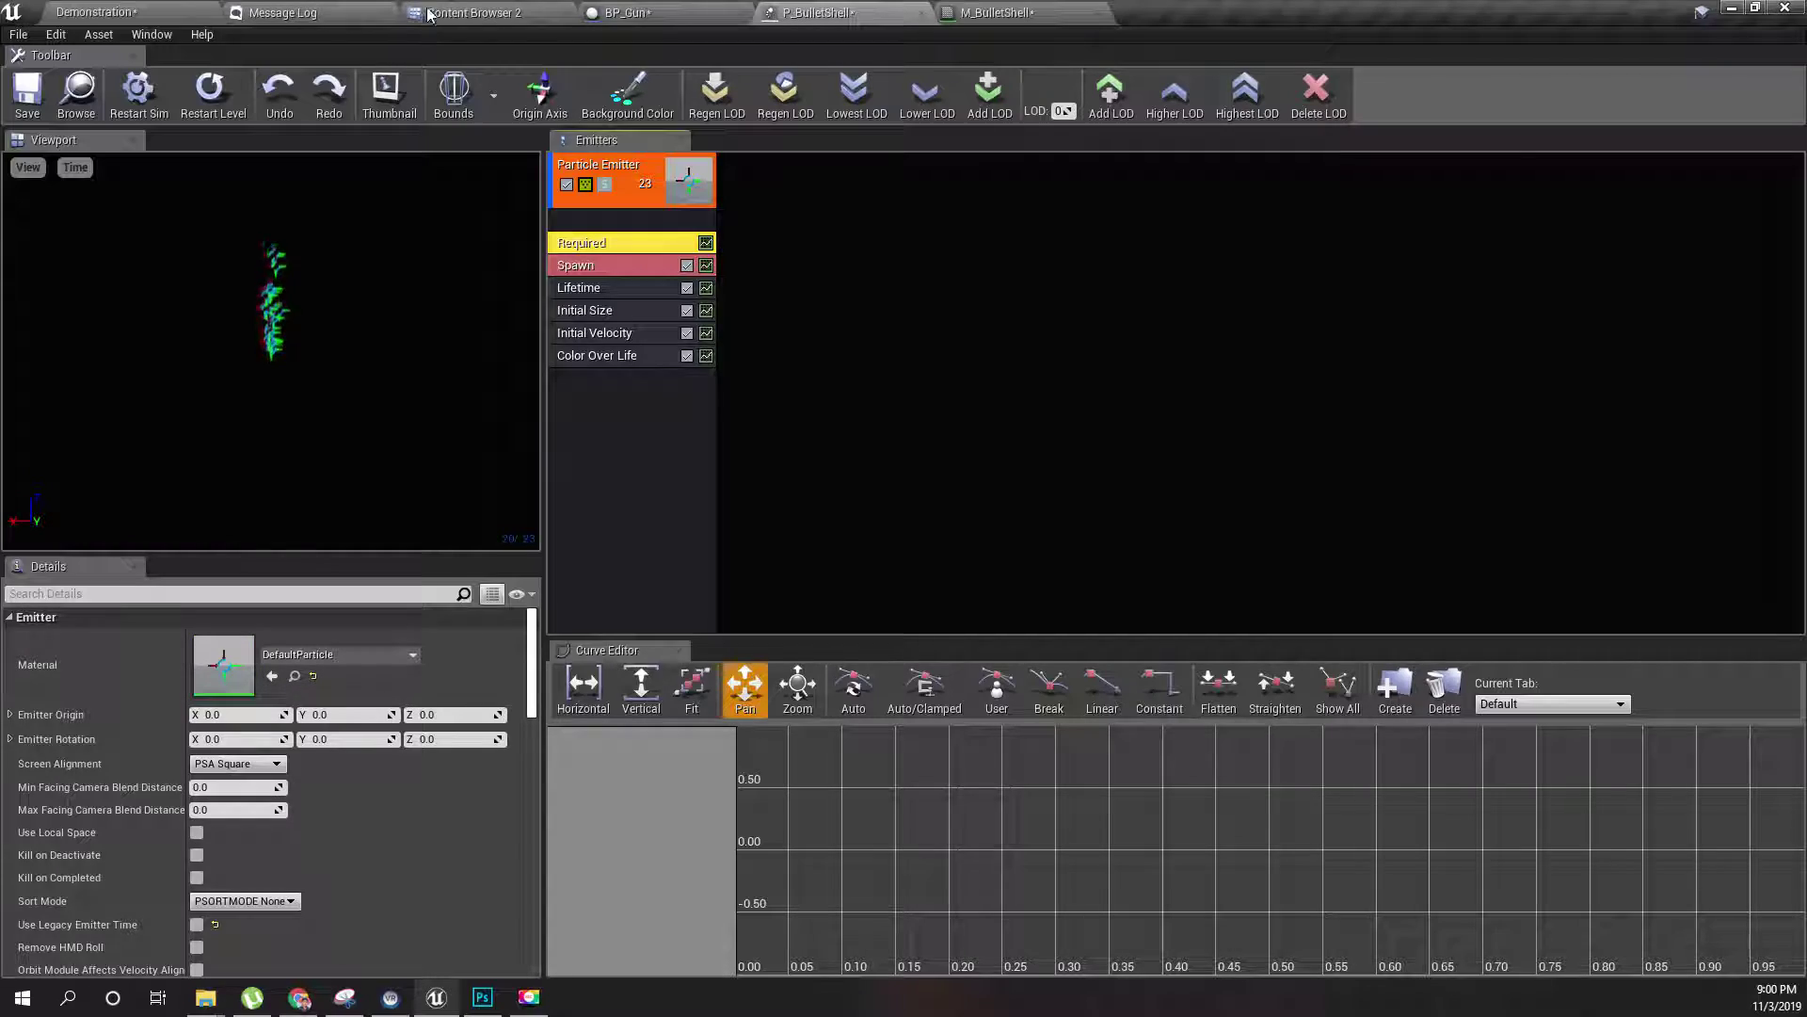
pyautogui.click(464, 12)
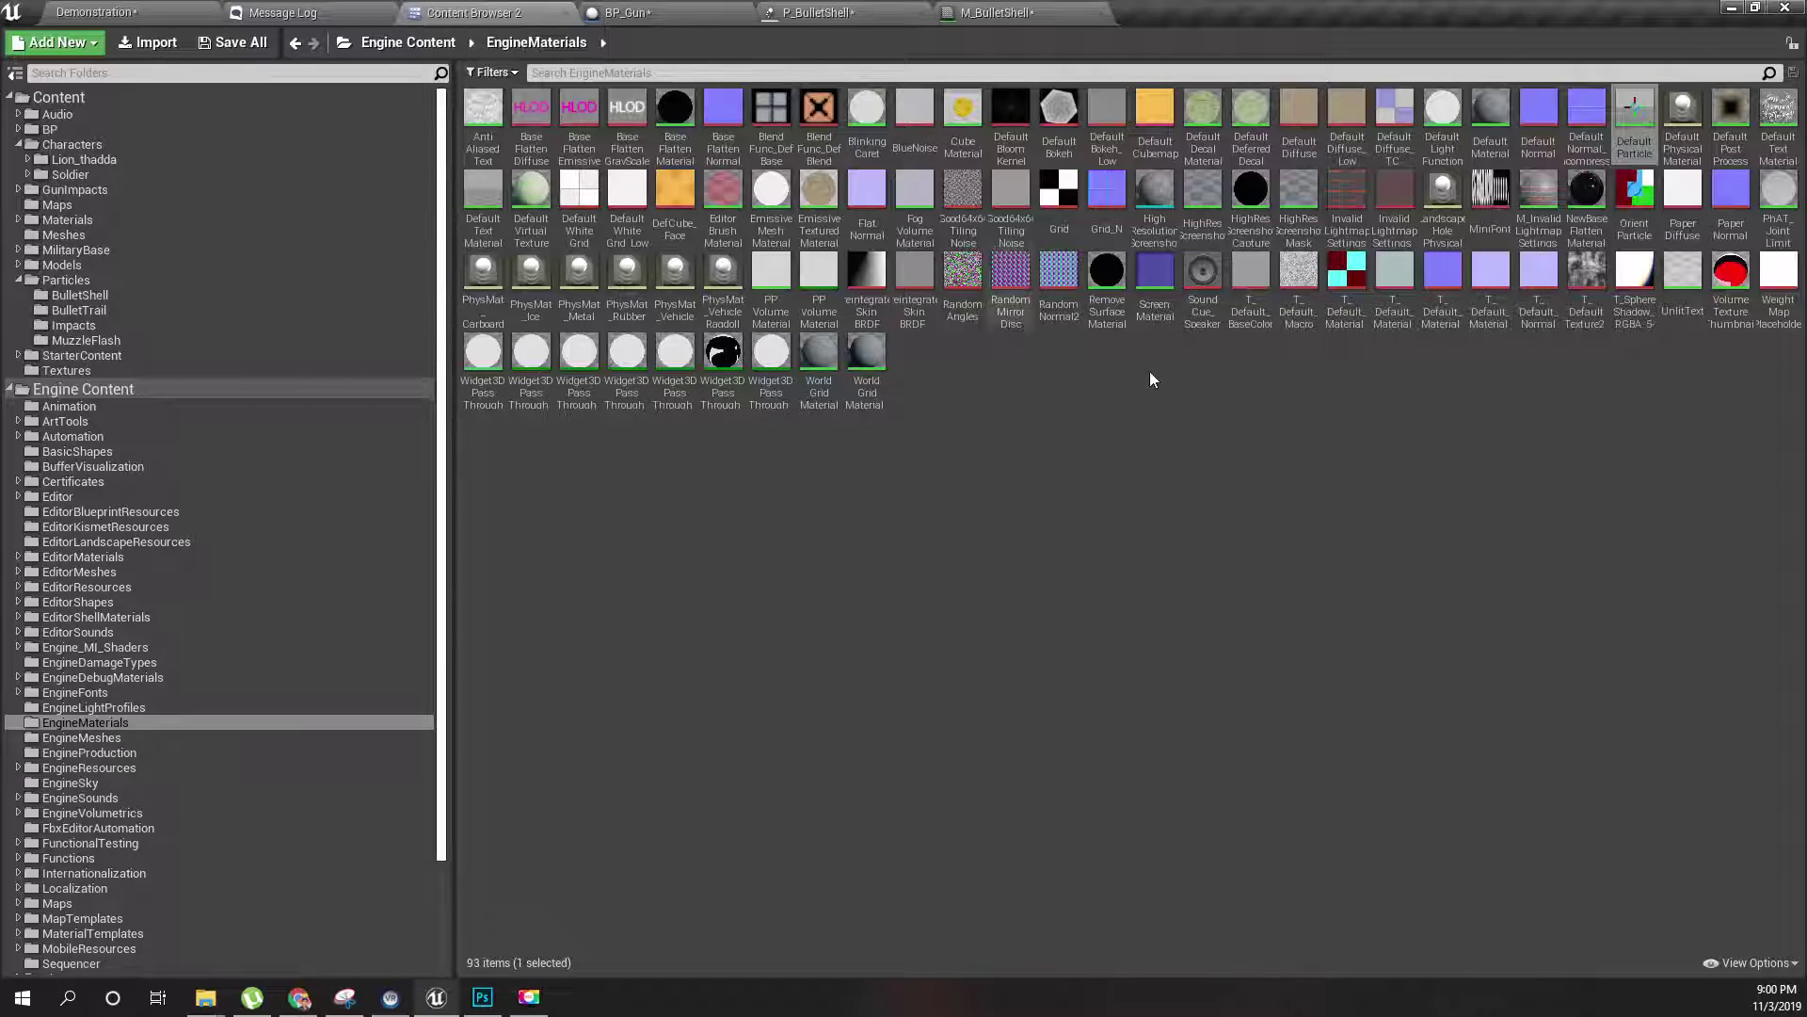
pyautogui.click(834, 12)
pyautogui.click(990, 12)
pyautogui.click(76, 73)
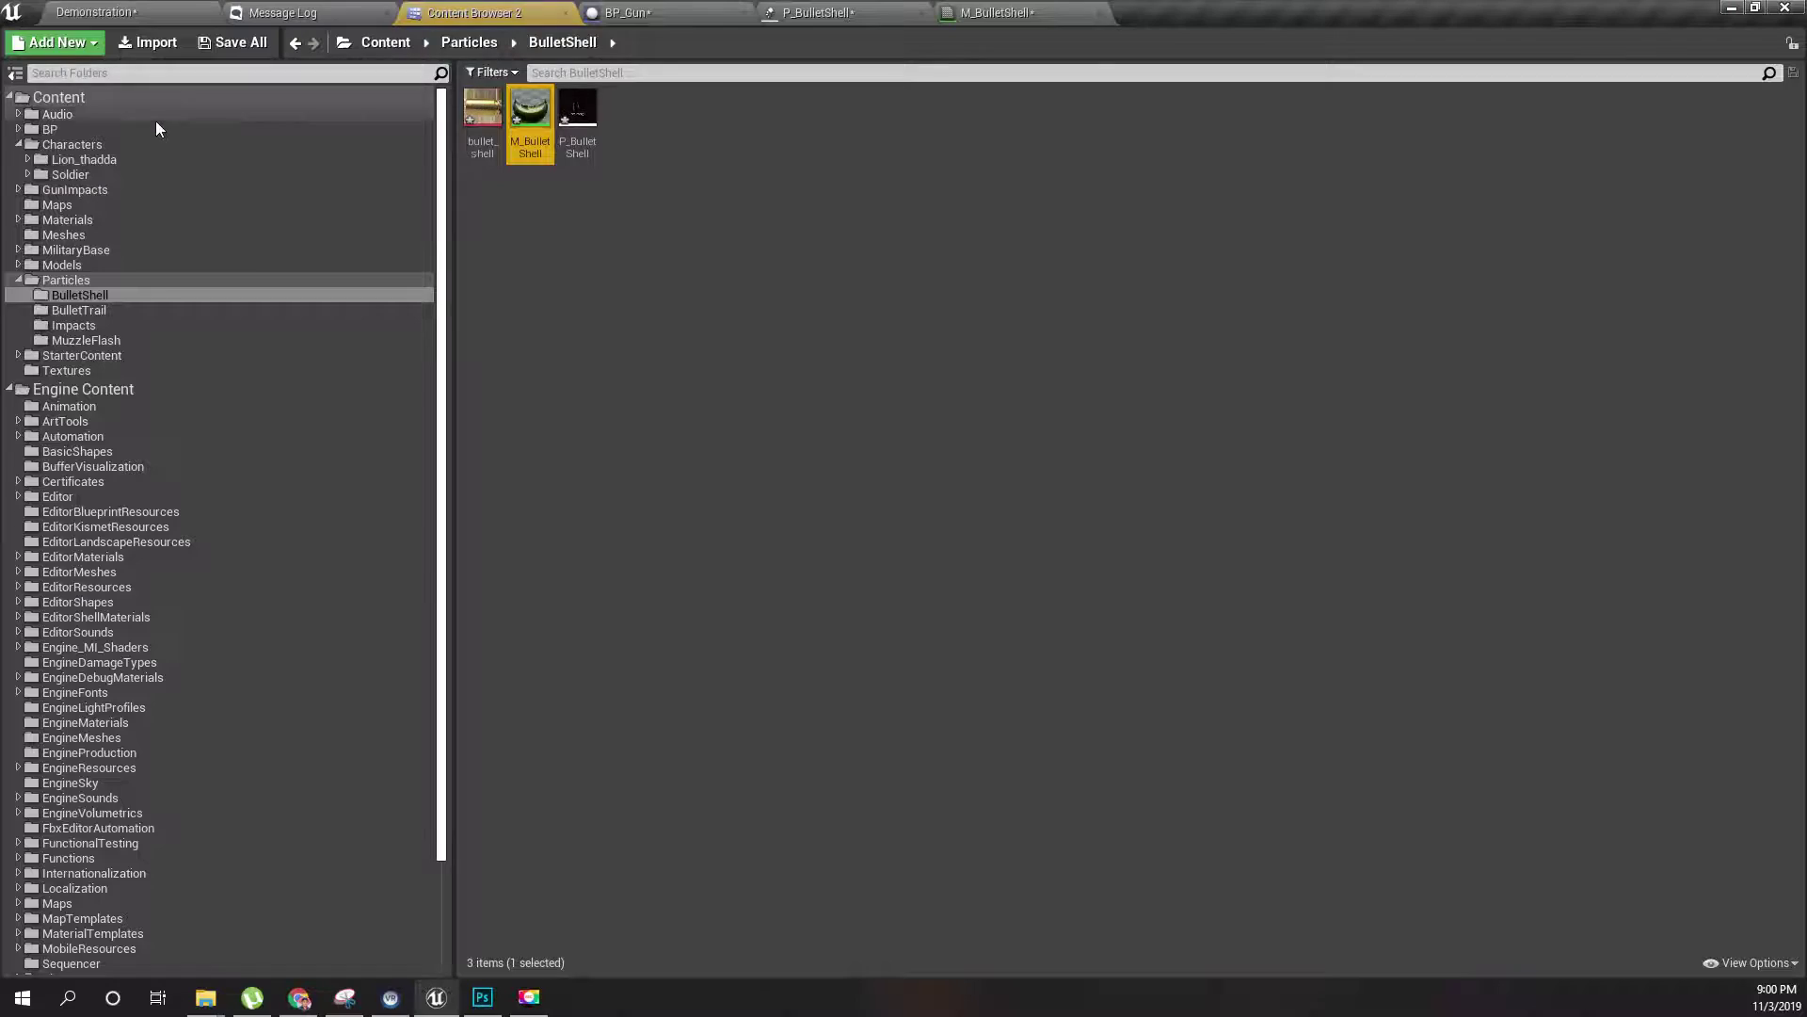
pyautogui.moveTo(532, 106); pyautogui.dragTo(252, 669)
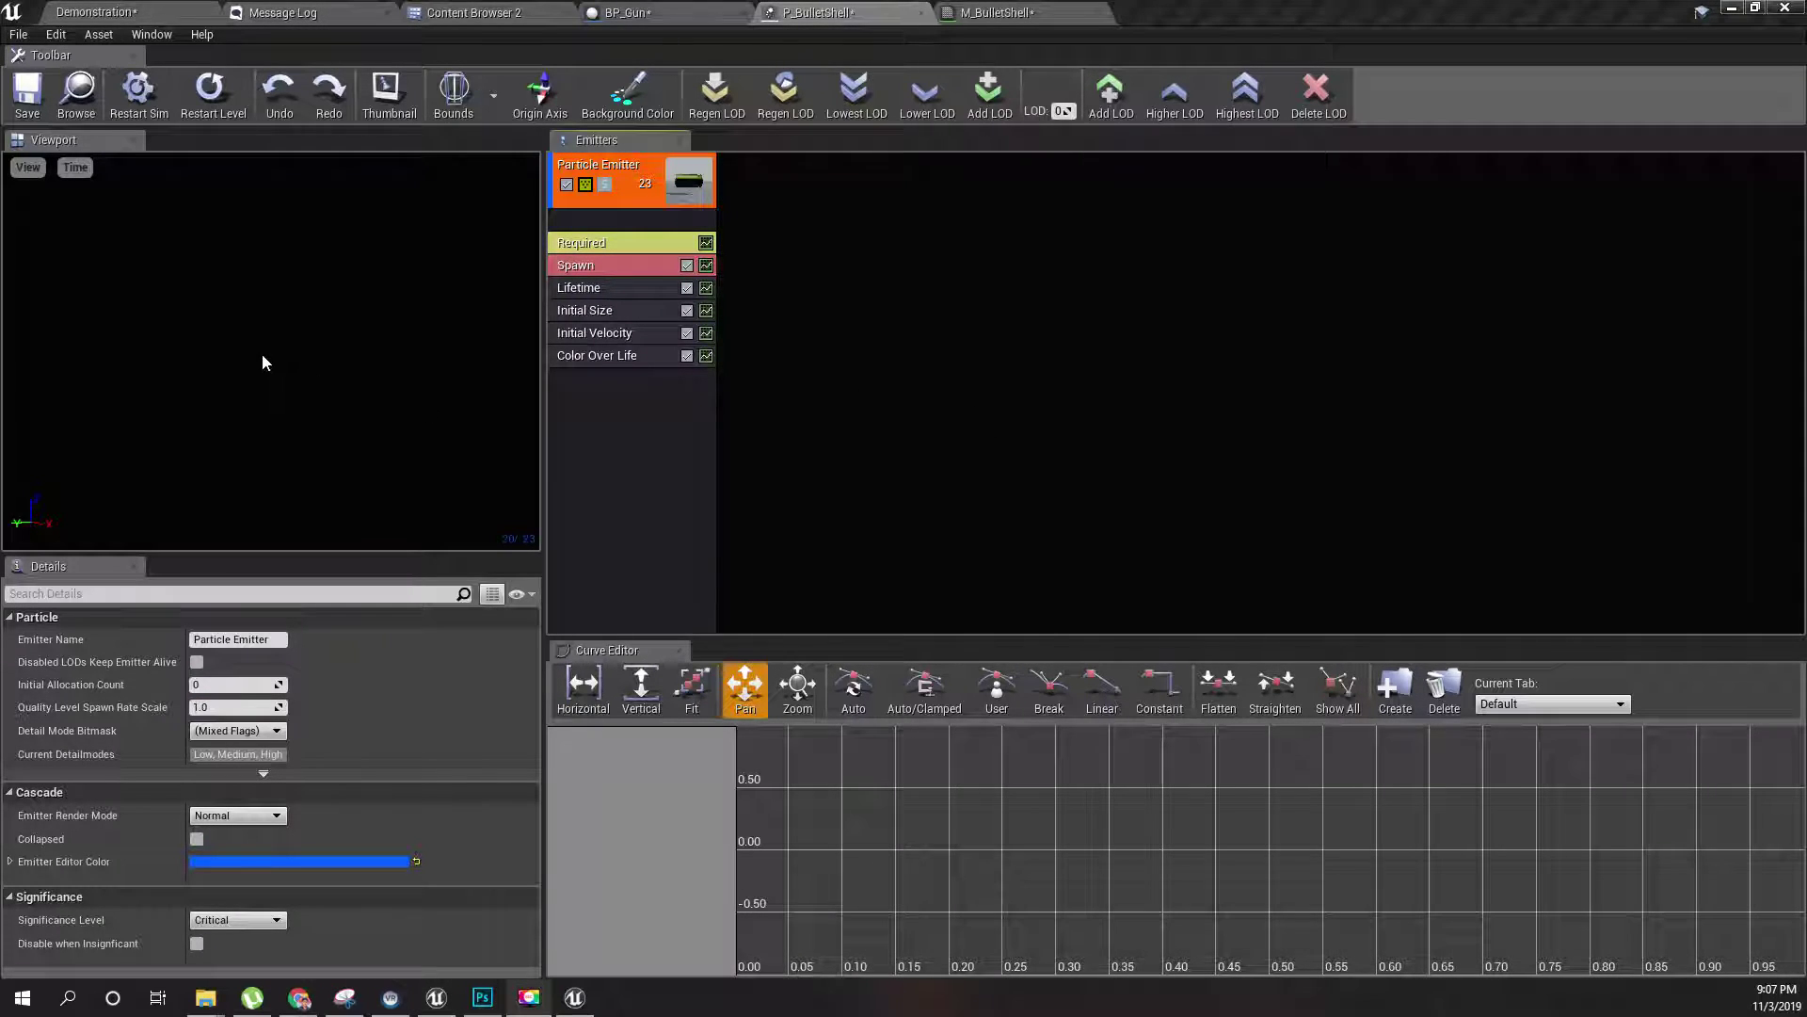
# - Change the view mode of the particle preview so the shell particles can be seen against the black background
pyautogui.click(27, 168)
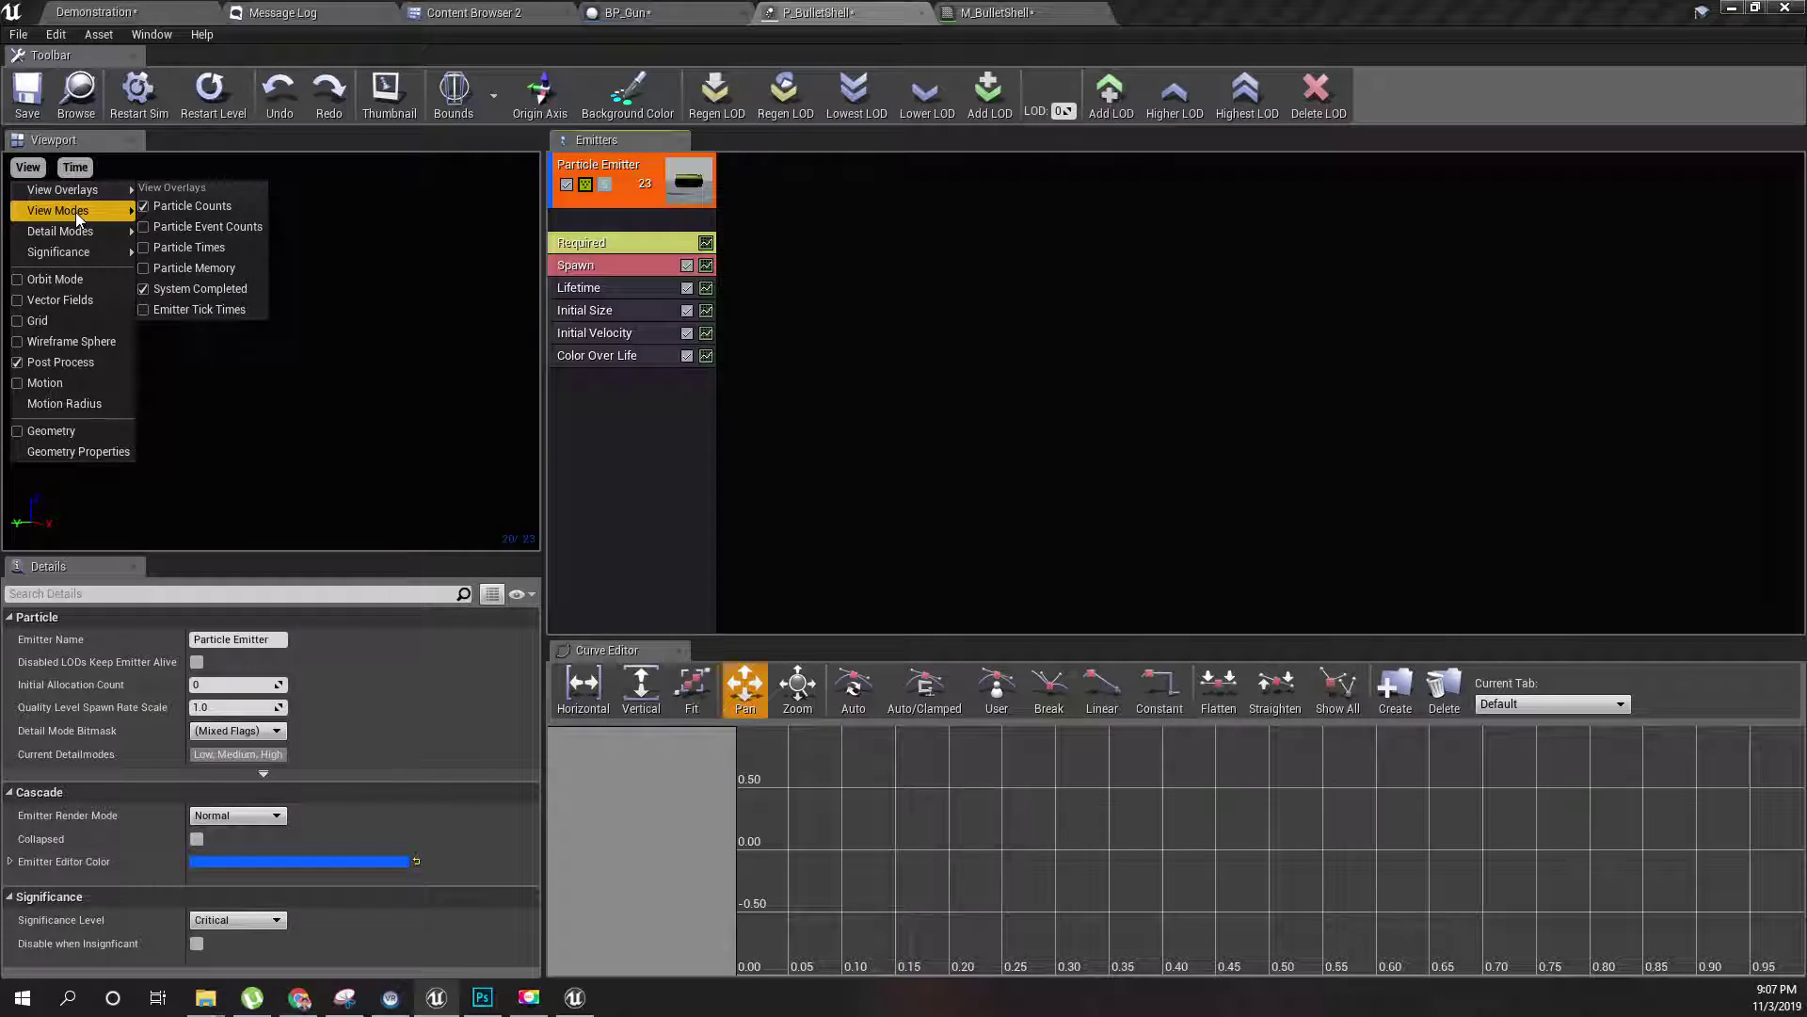
pyautogui.moveTo(77, 207)
pyautogui.click(197, 266)
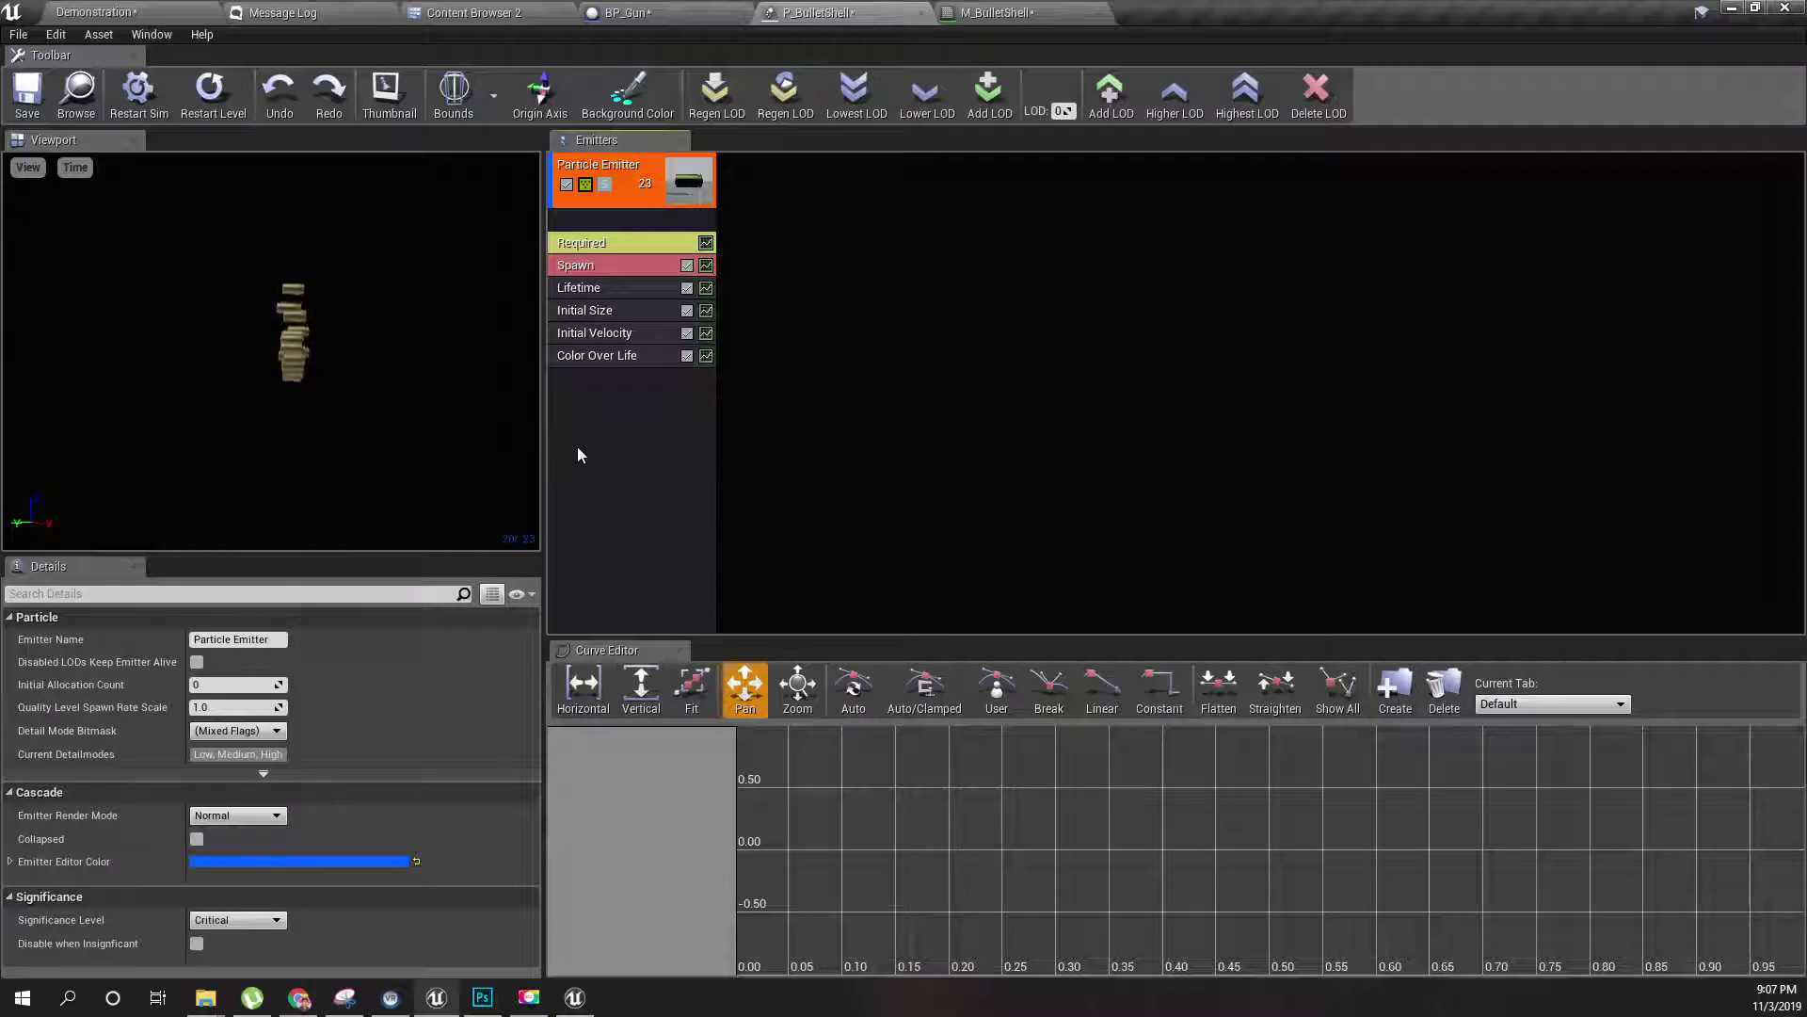
# - Try a constant Spawn rate of 1.0 for the emitter, and set it to 0.0 instead
pyautogui.rightClick(608, 395)
pyautogui.click(641, 266)
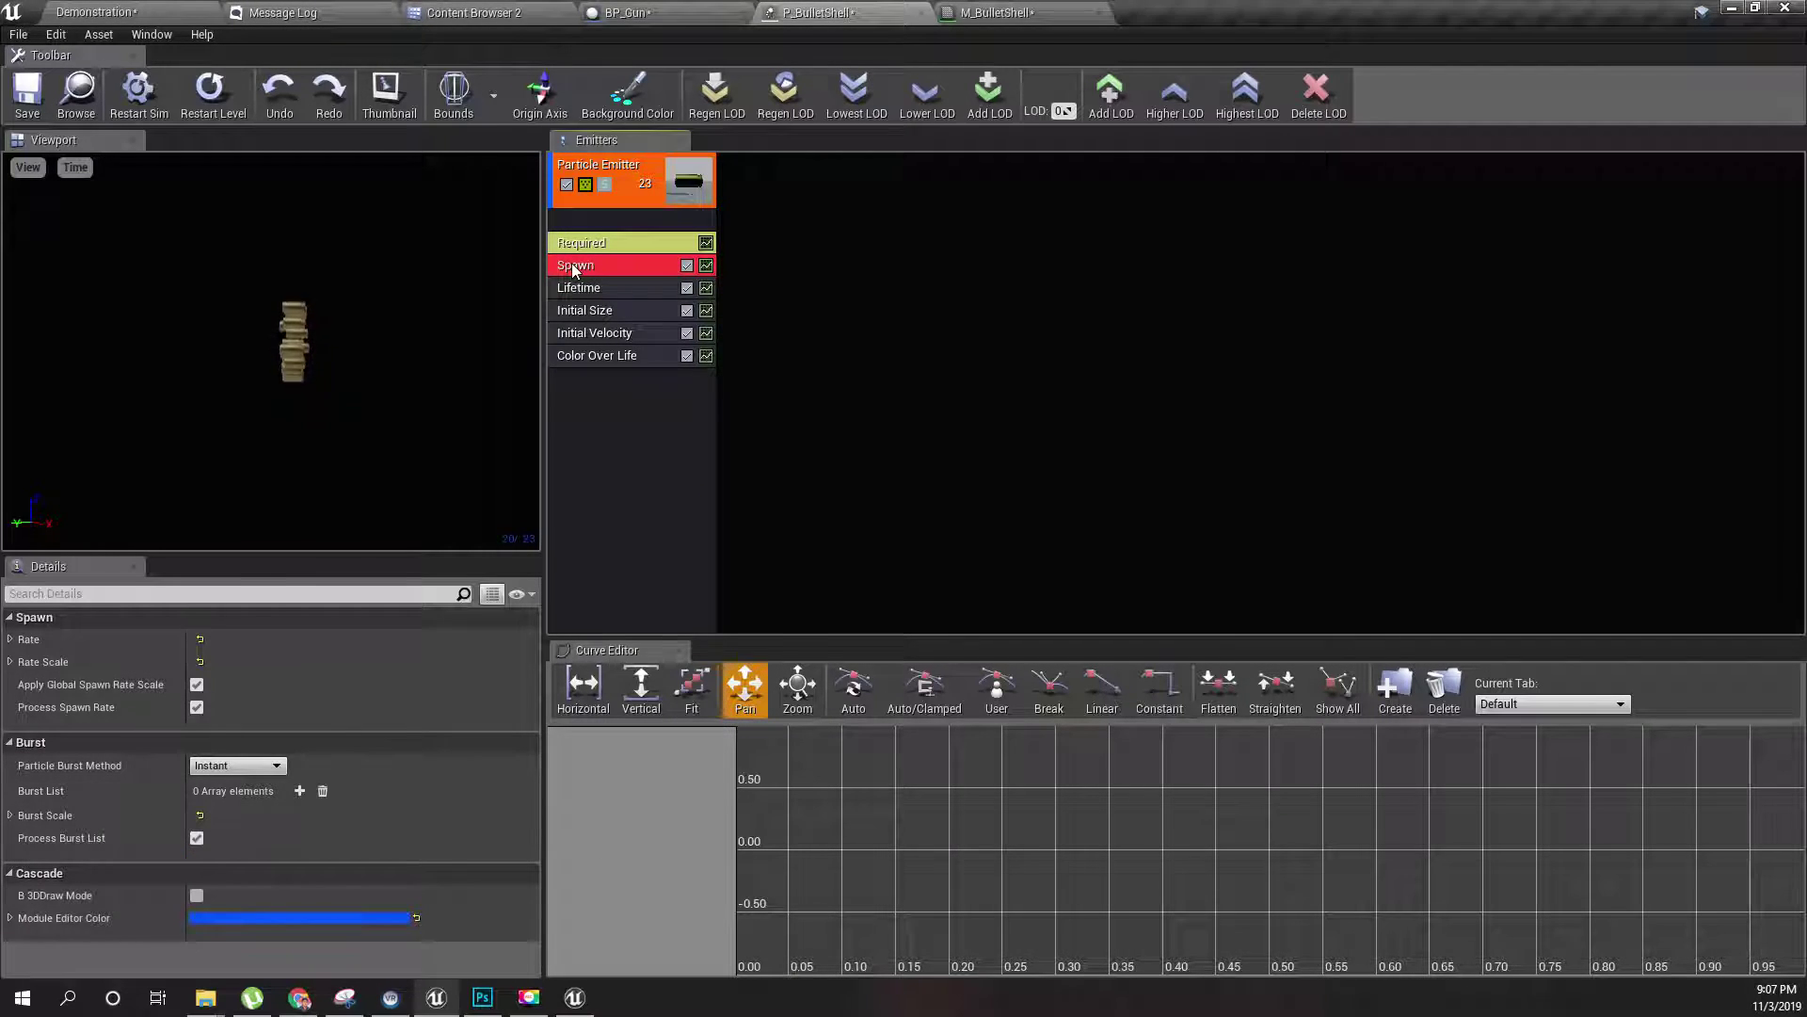
pyautogui.click(10, 640)
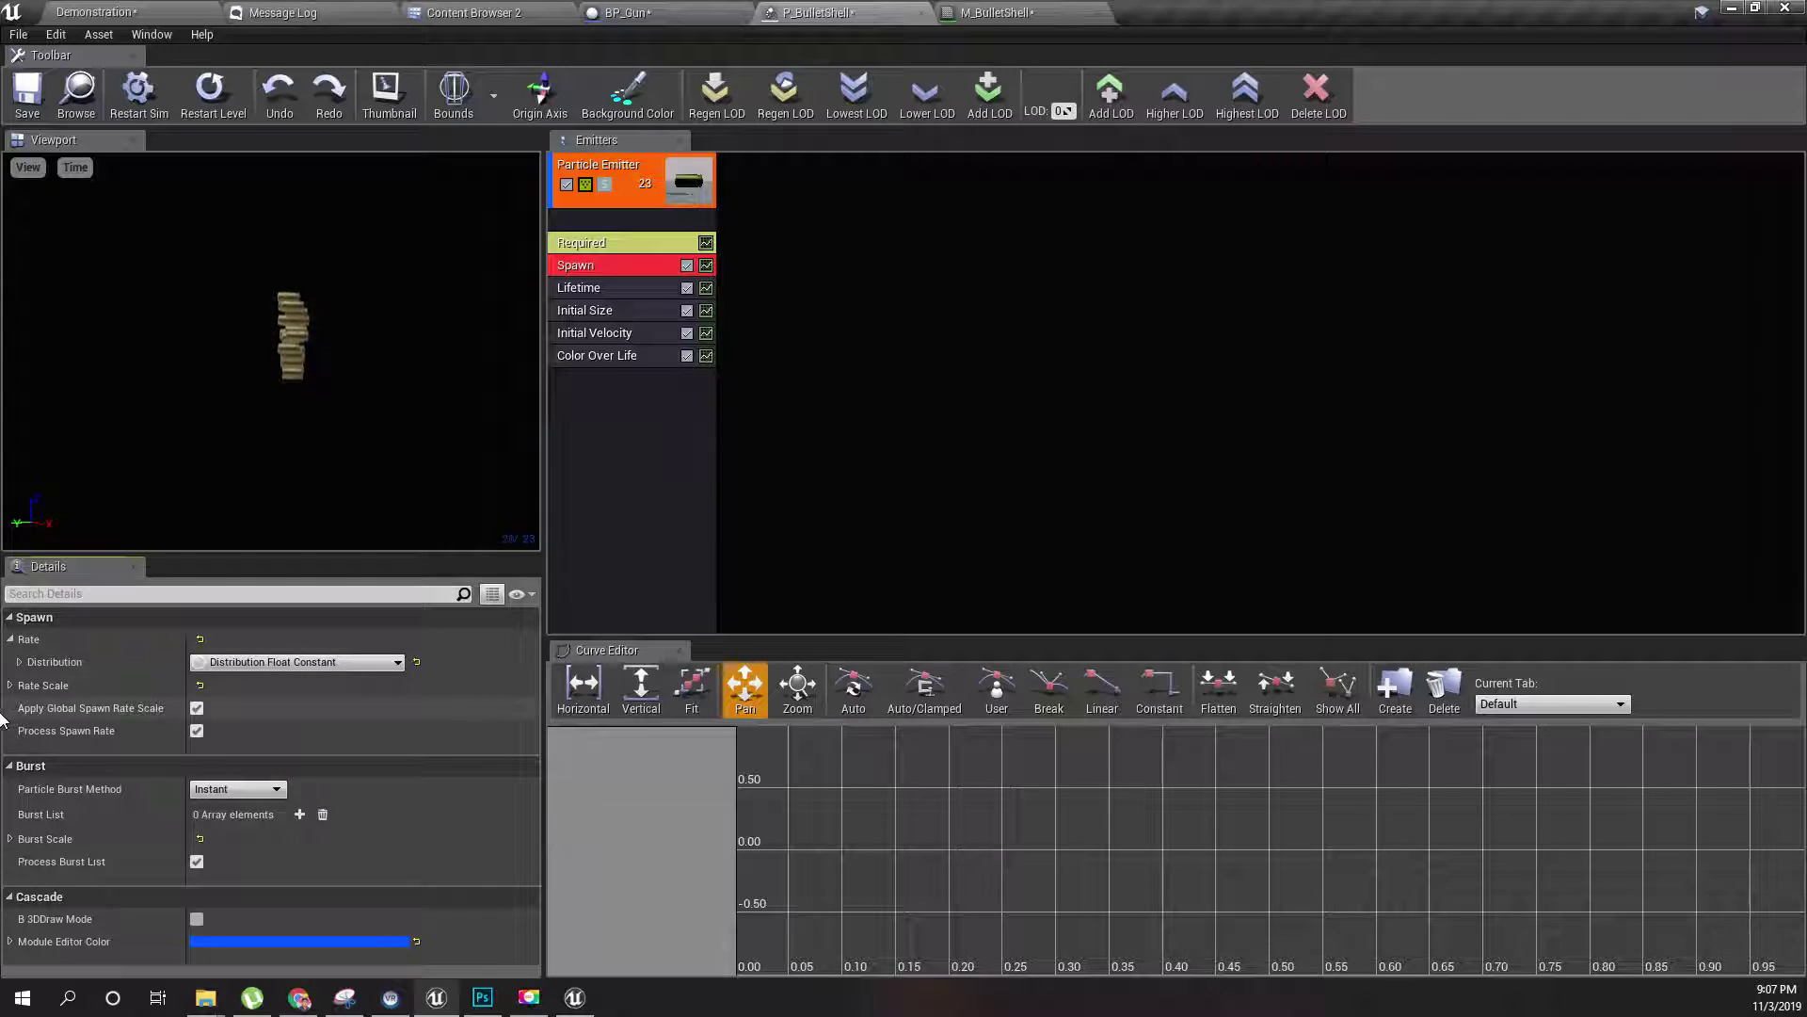
pyautogui.click(19, 662)
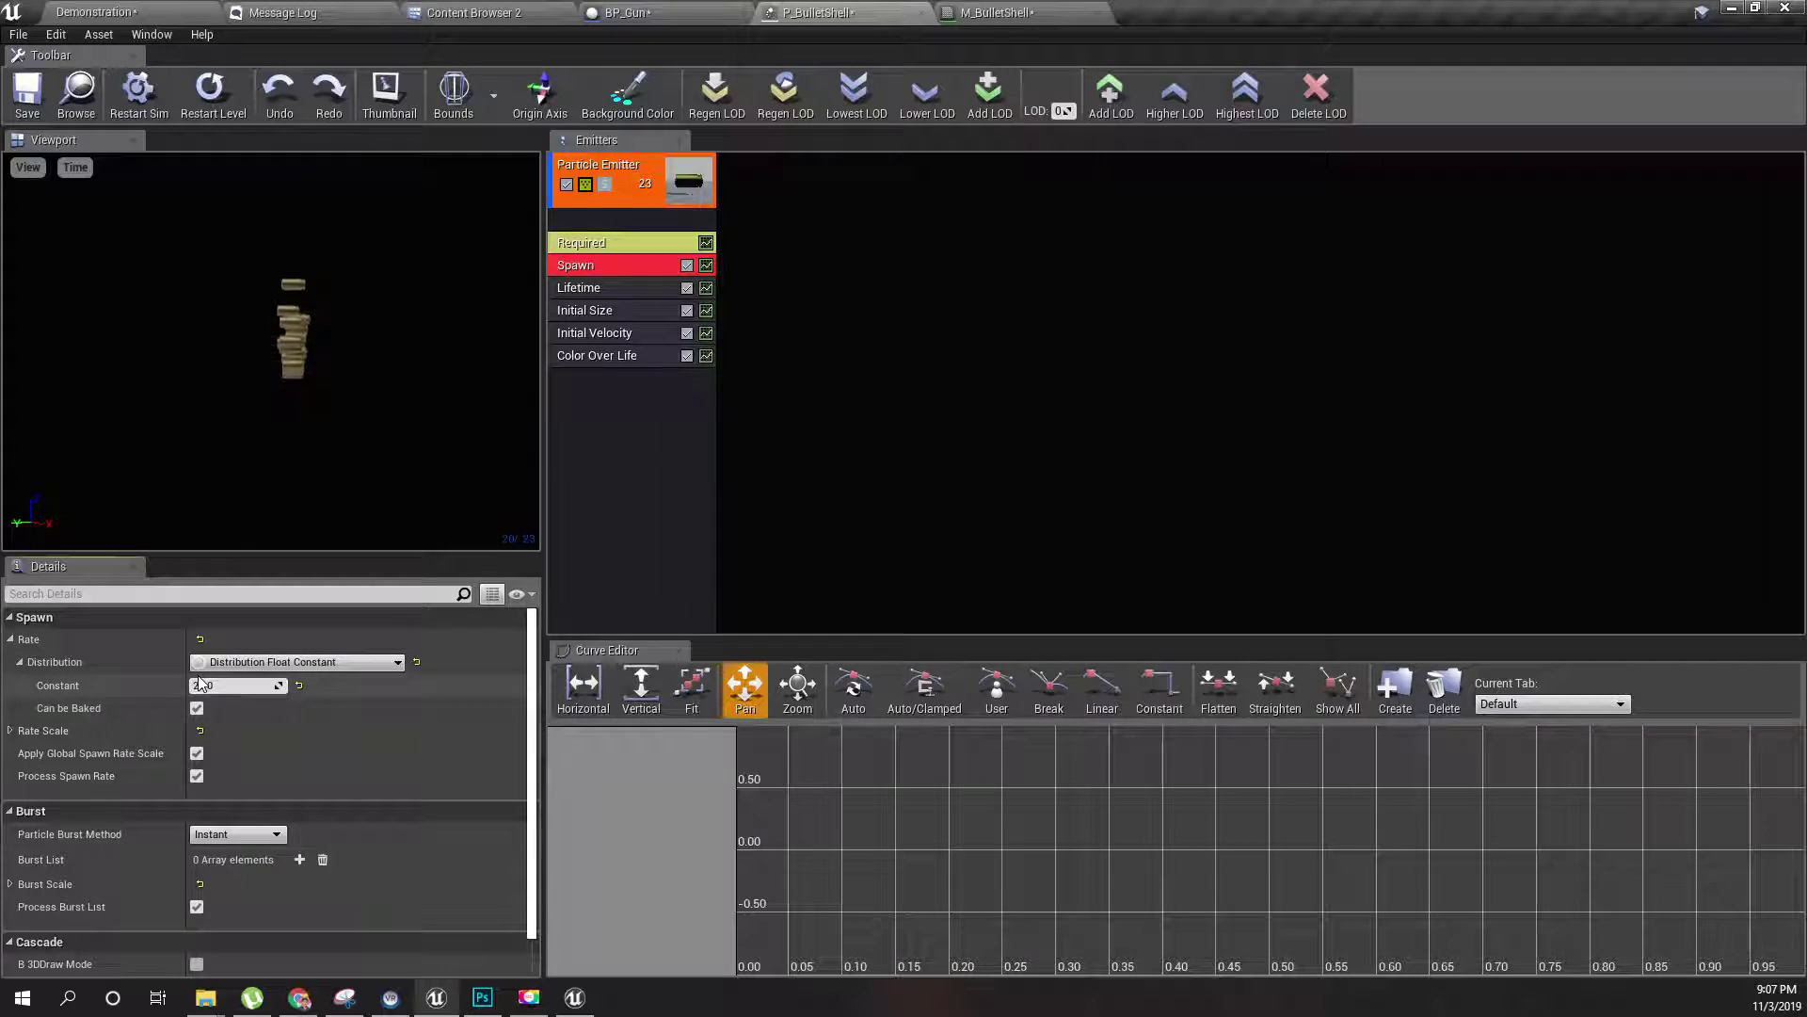
pyautogui.write('1')
pyautogui.press('Return')
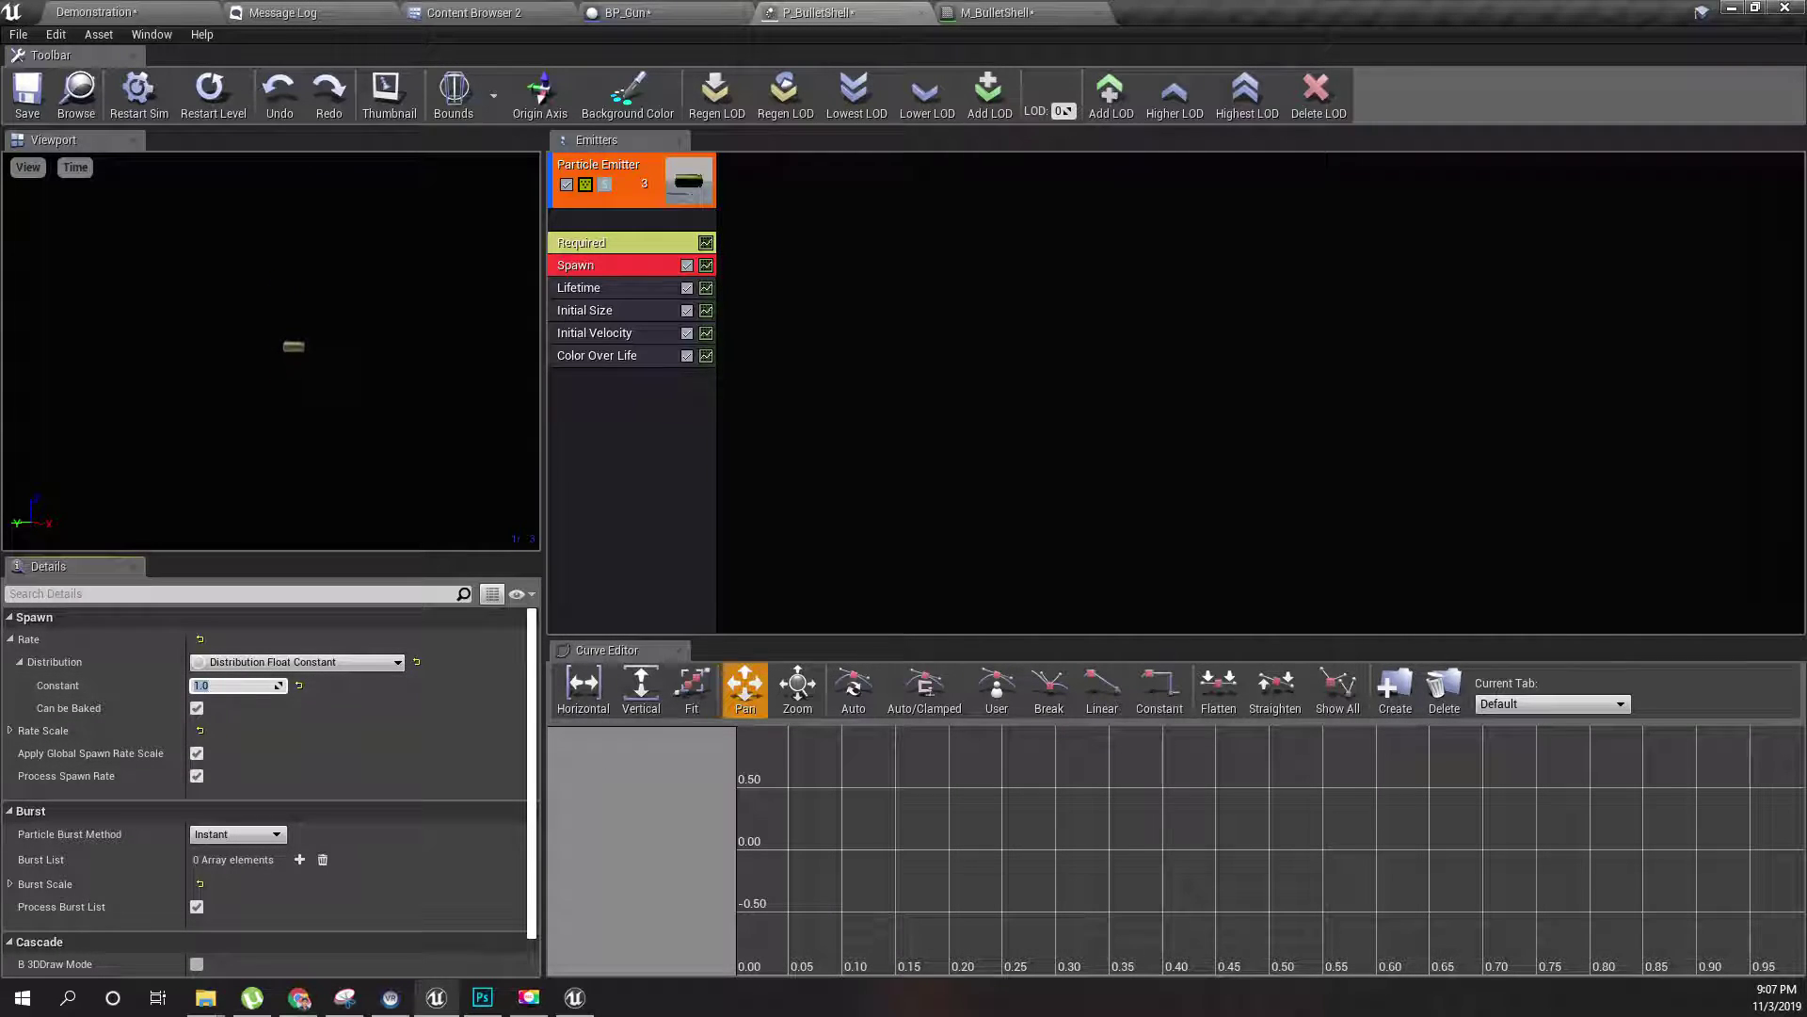
pyautogui.scroll(-1, 268, 781)
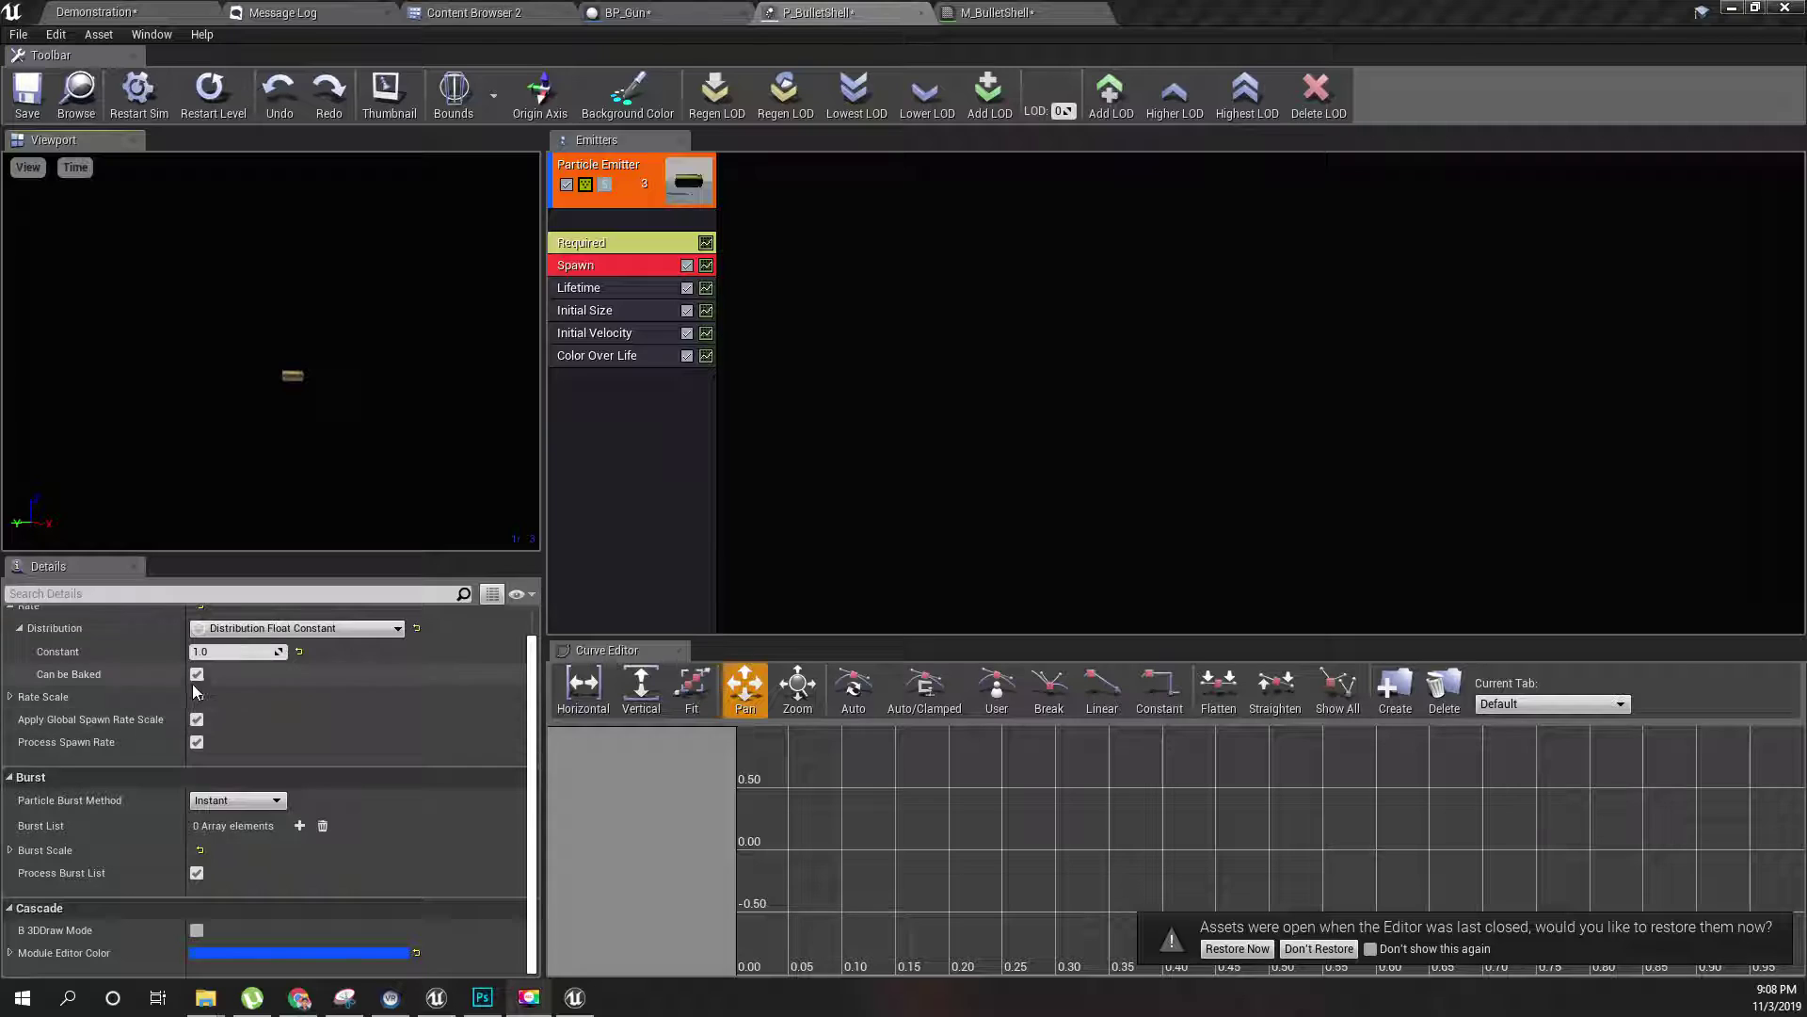
pyautogui.click(236, 652)
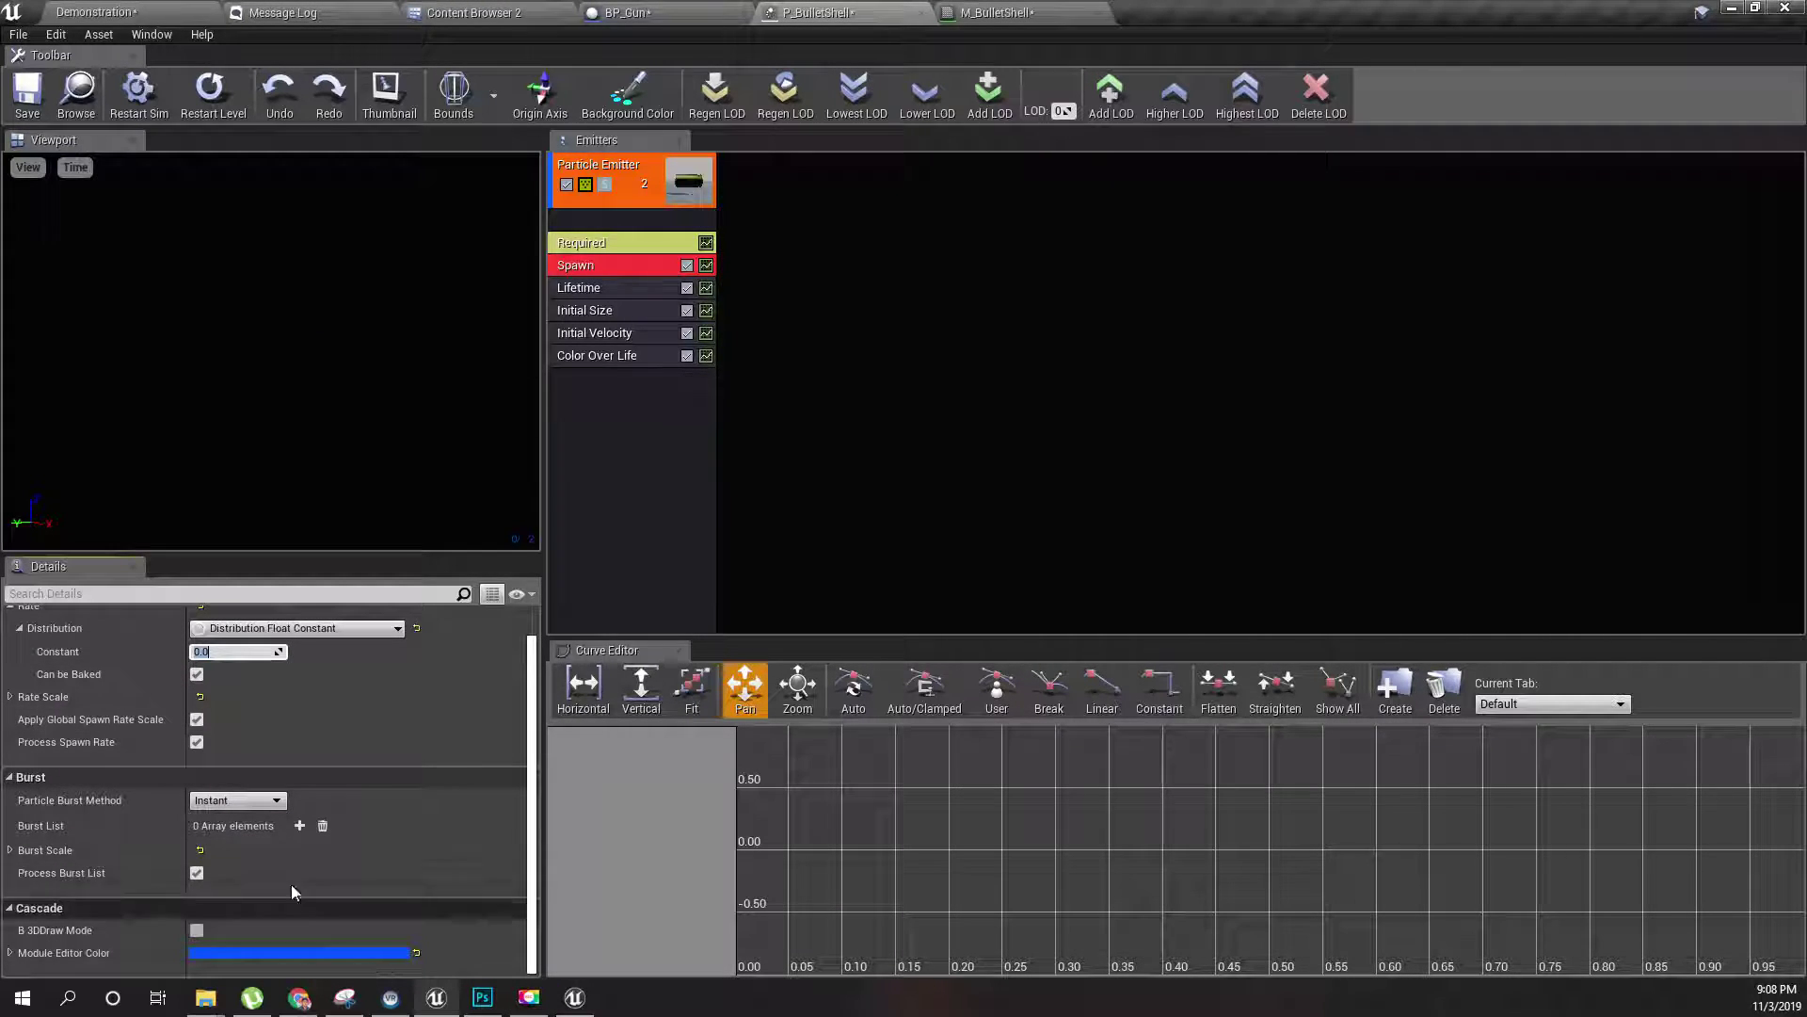
# - Add one entry to the Spawn module's Burst List and set its Count to 1
pyautogui.click(299, 825)
pyautogui.click(20, 851)
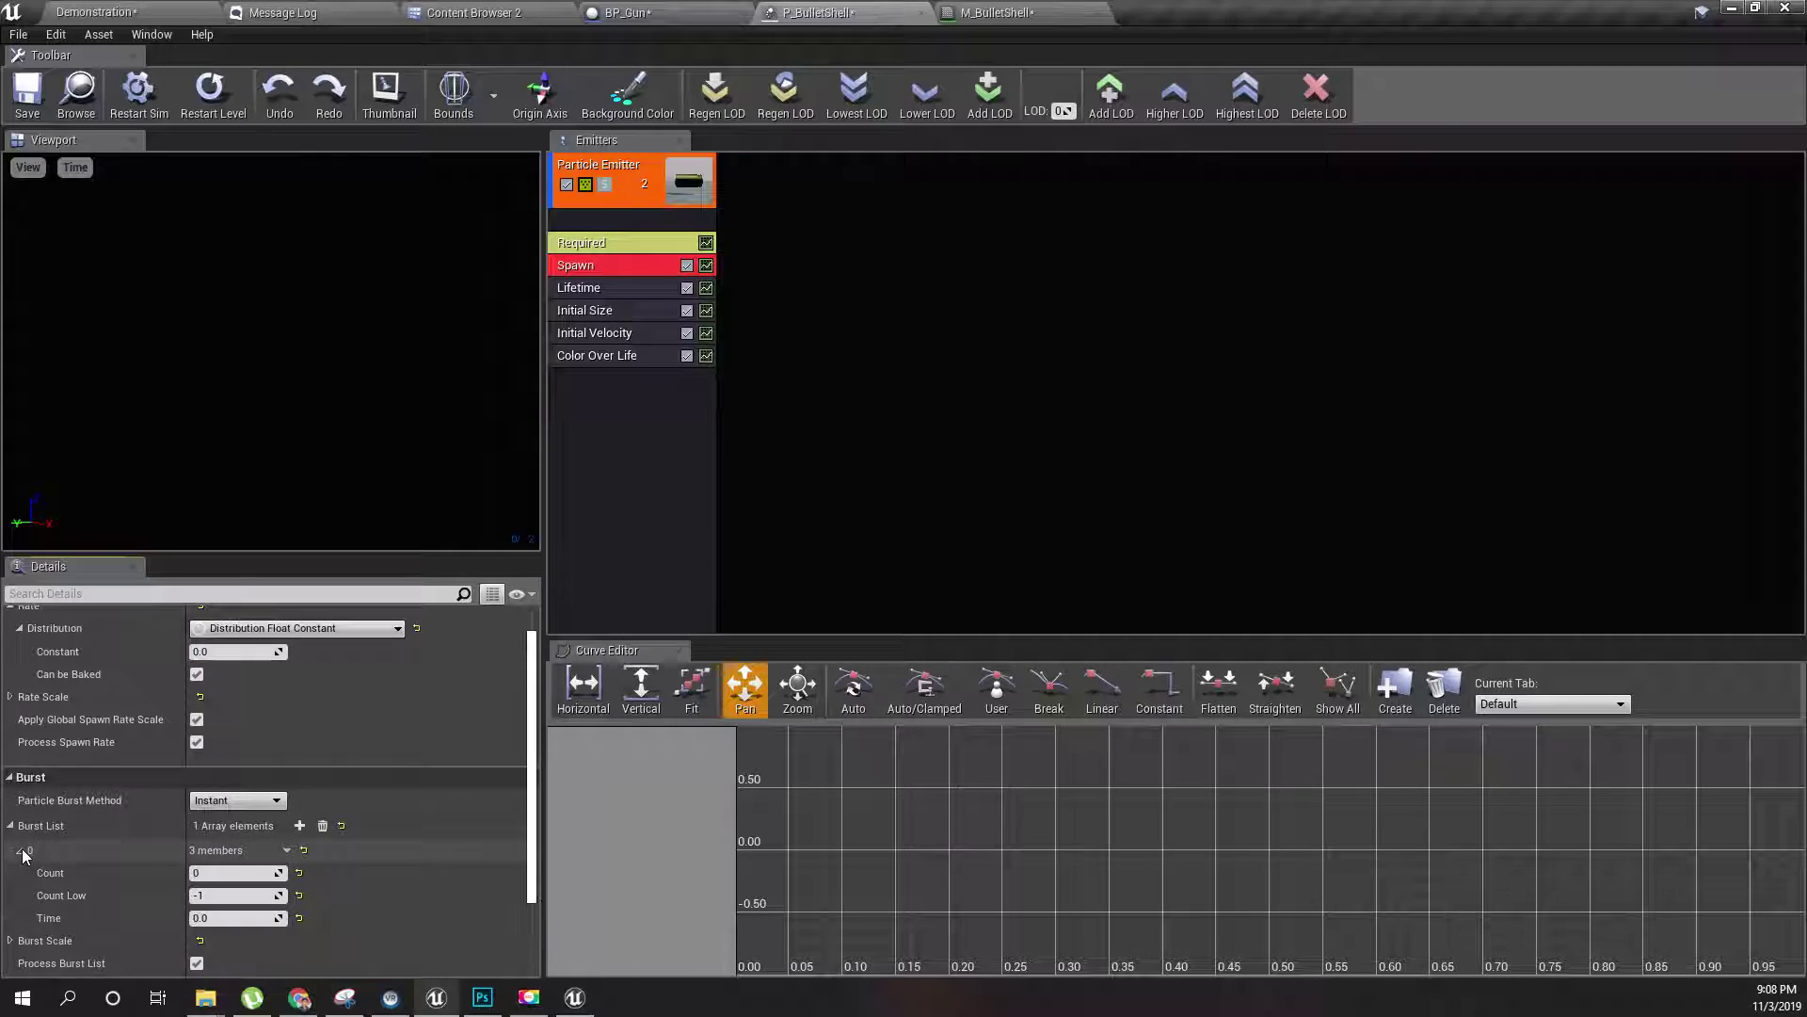
pyautogui.click(235, 872)
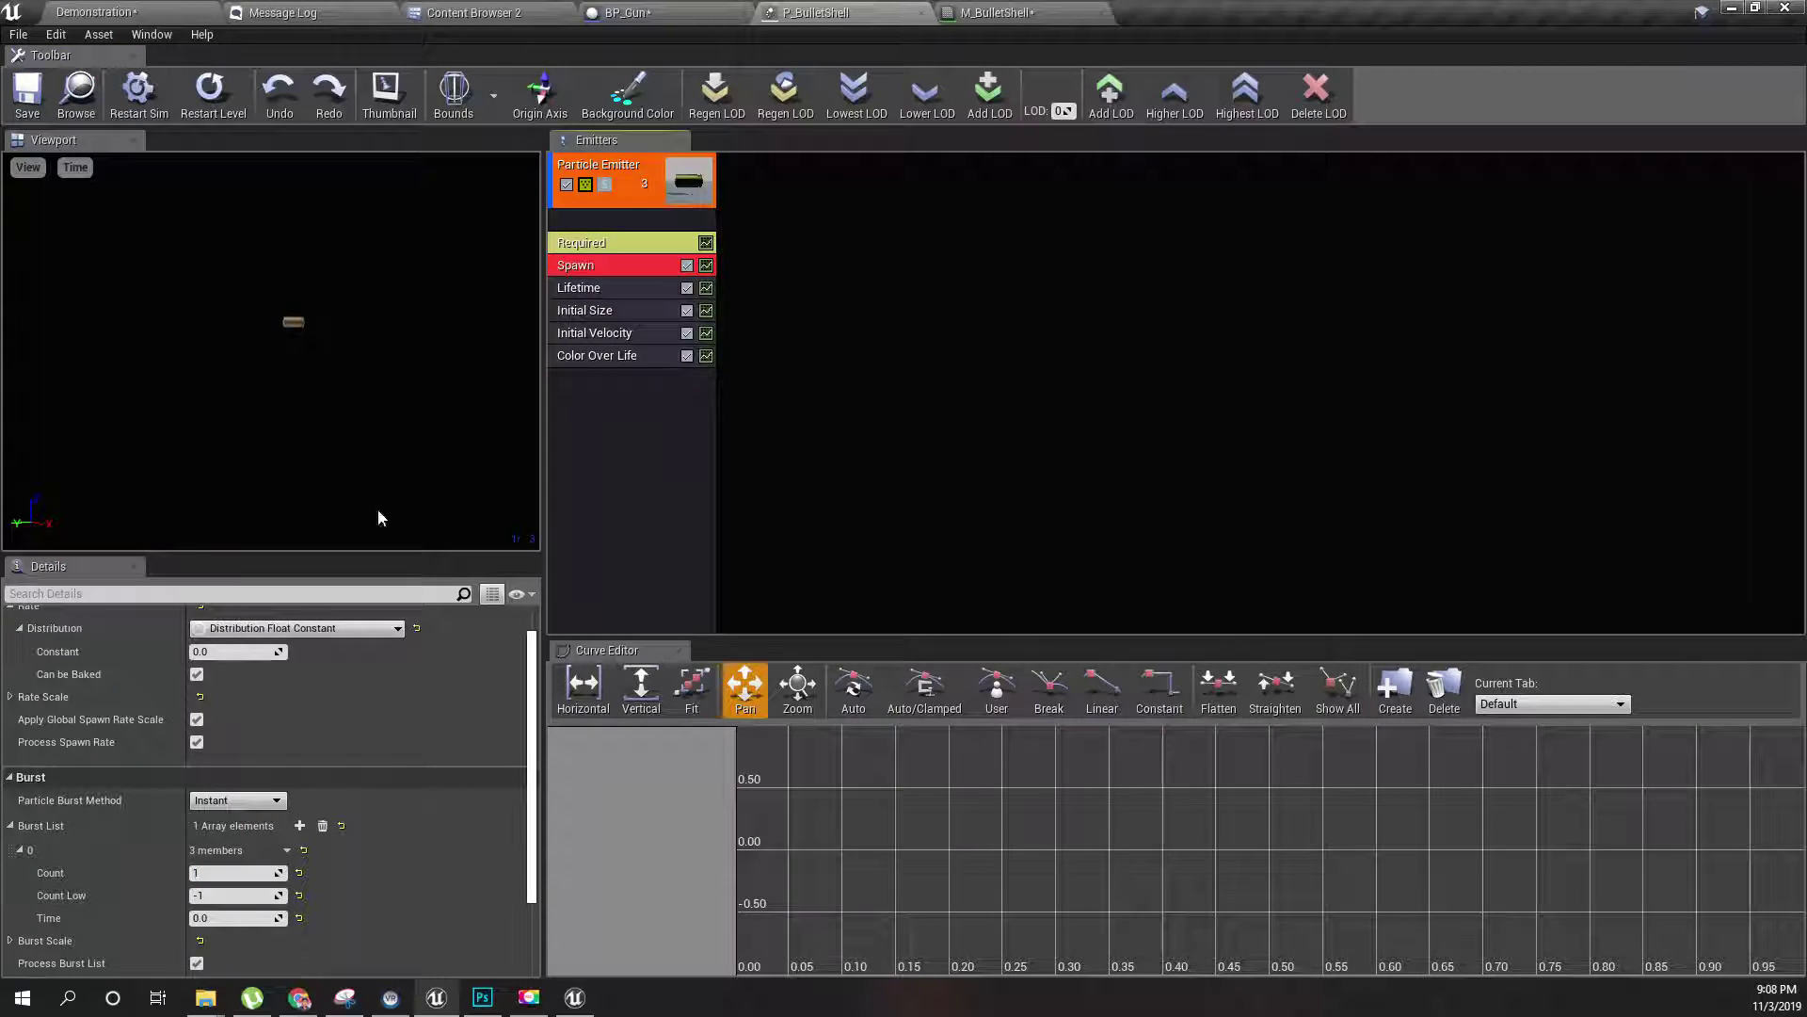
# - Set the Lifetime module's uniform distribution to a Min of 6.0 and a Max of 6.0
pyautogui.click(630, 310)
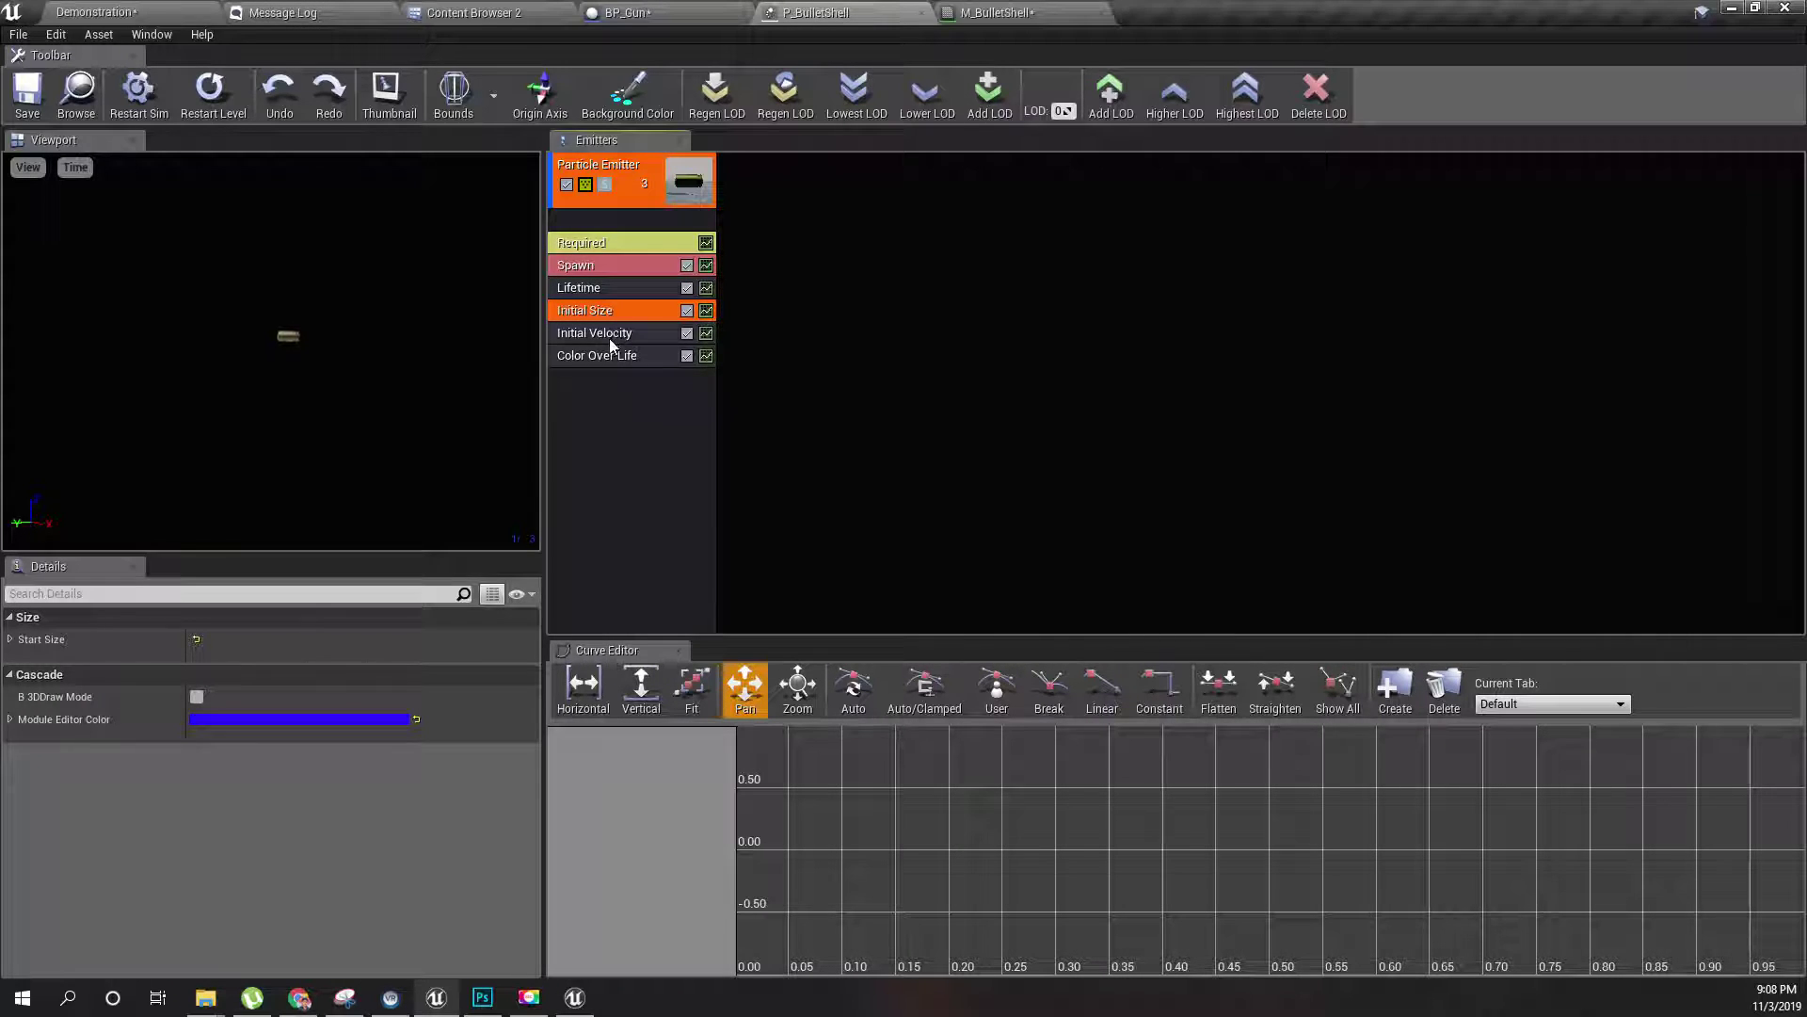
pyautogui.click(608, 356)
pyautogui.click(621, 287)
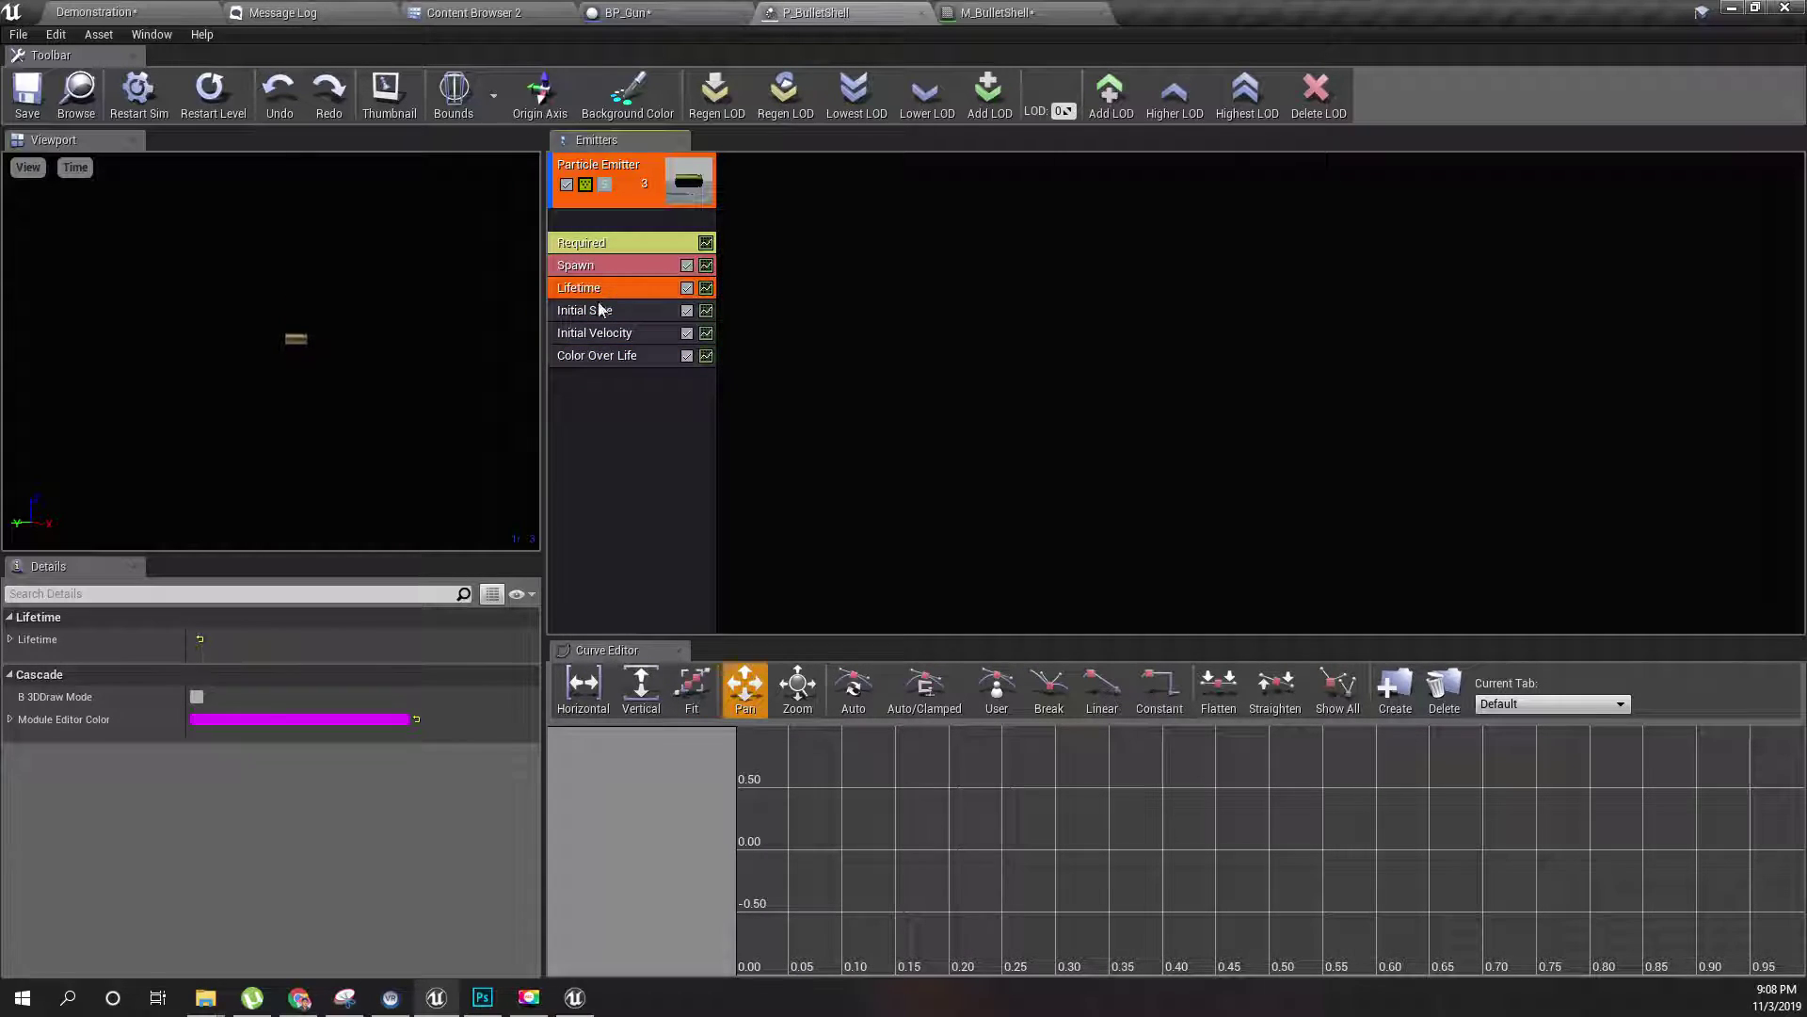
pyautogui.click(11, 639)
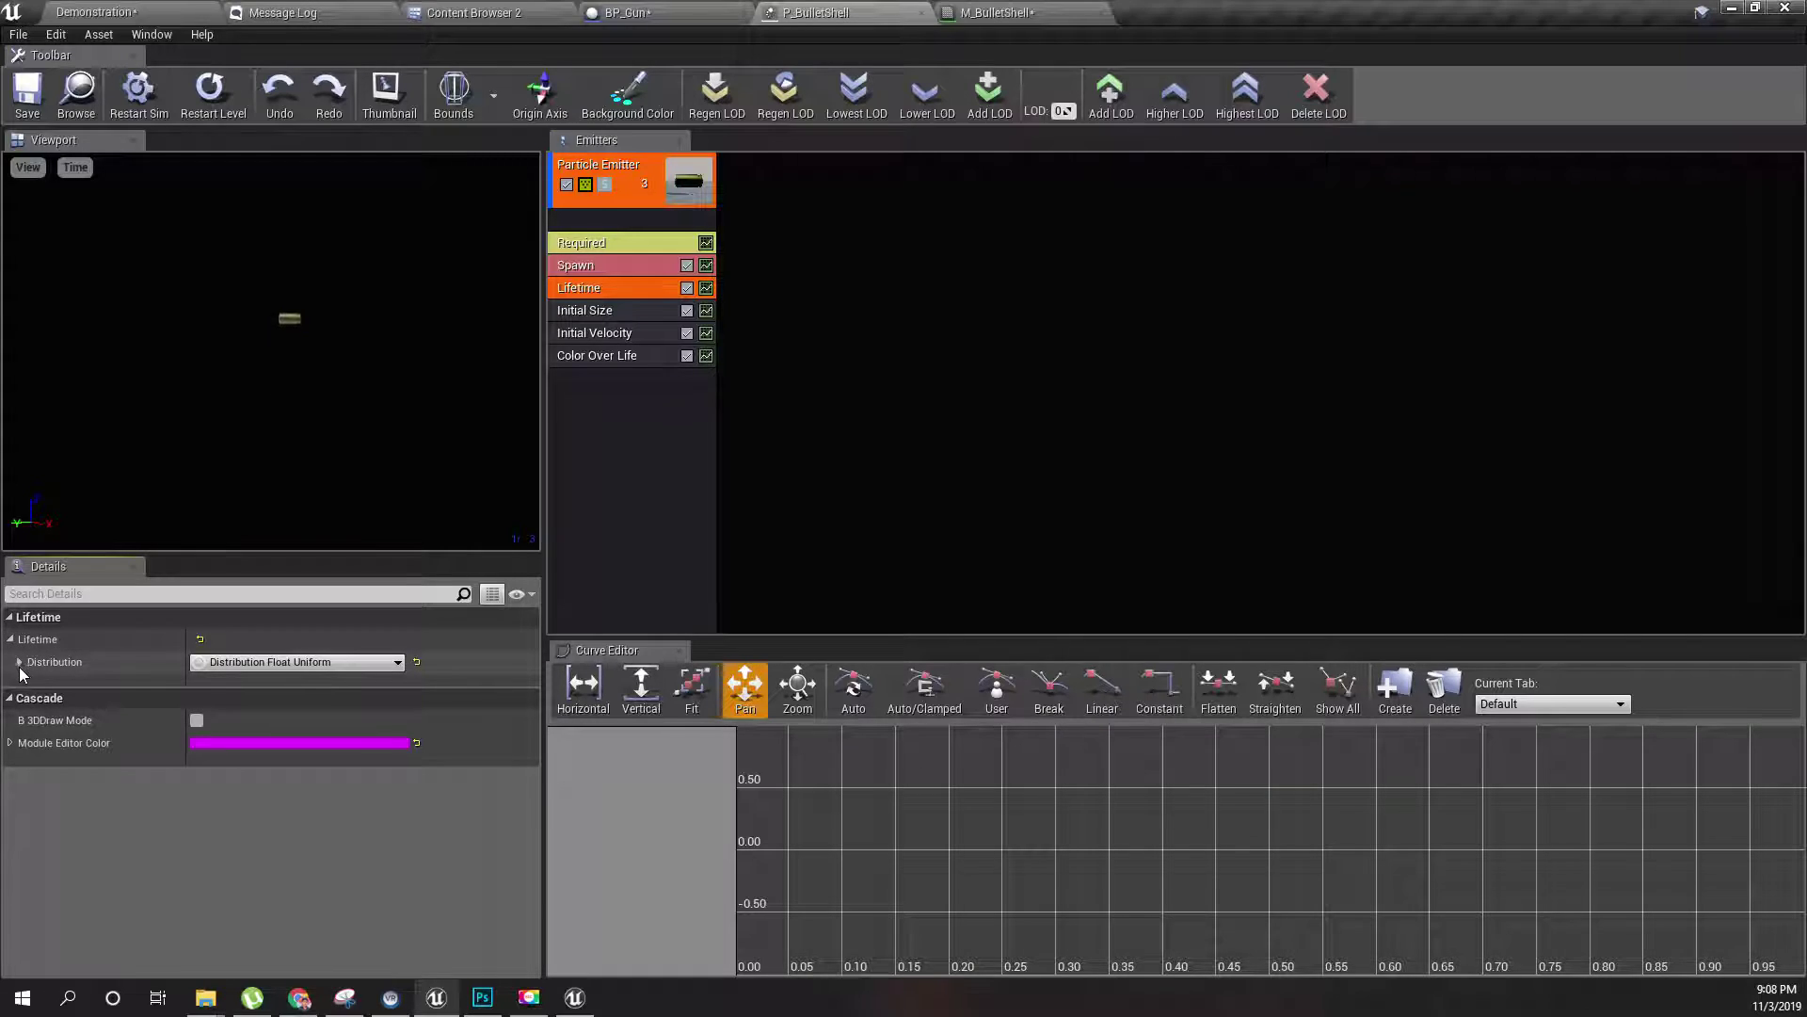
pyautogui.click(19, 662)
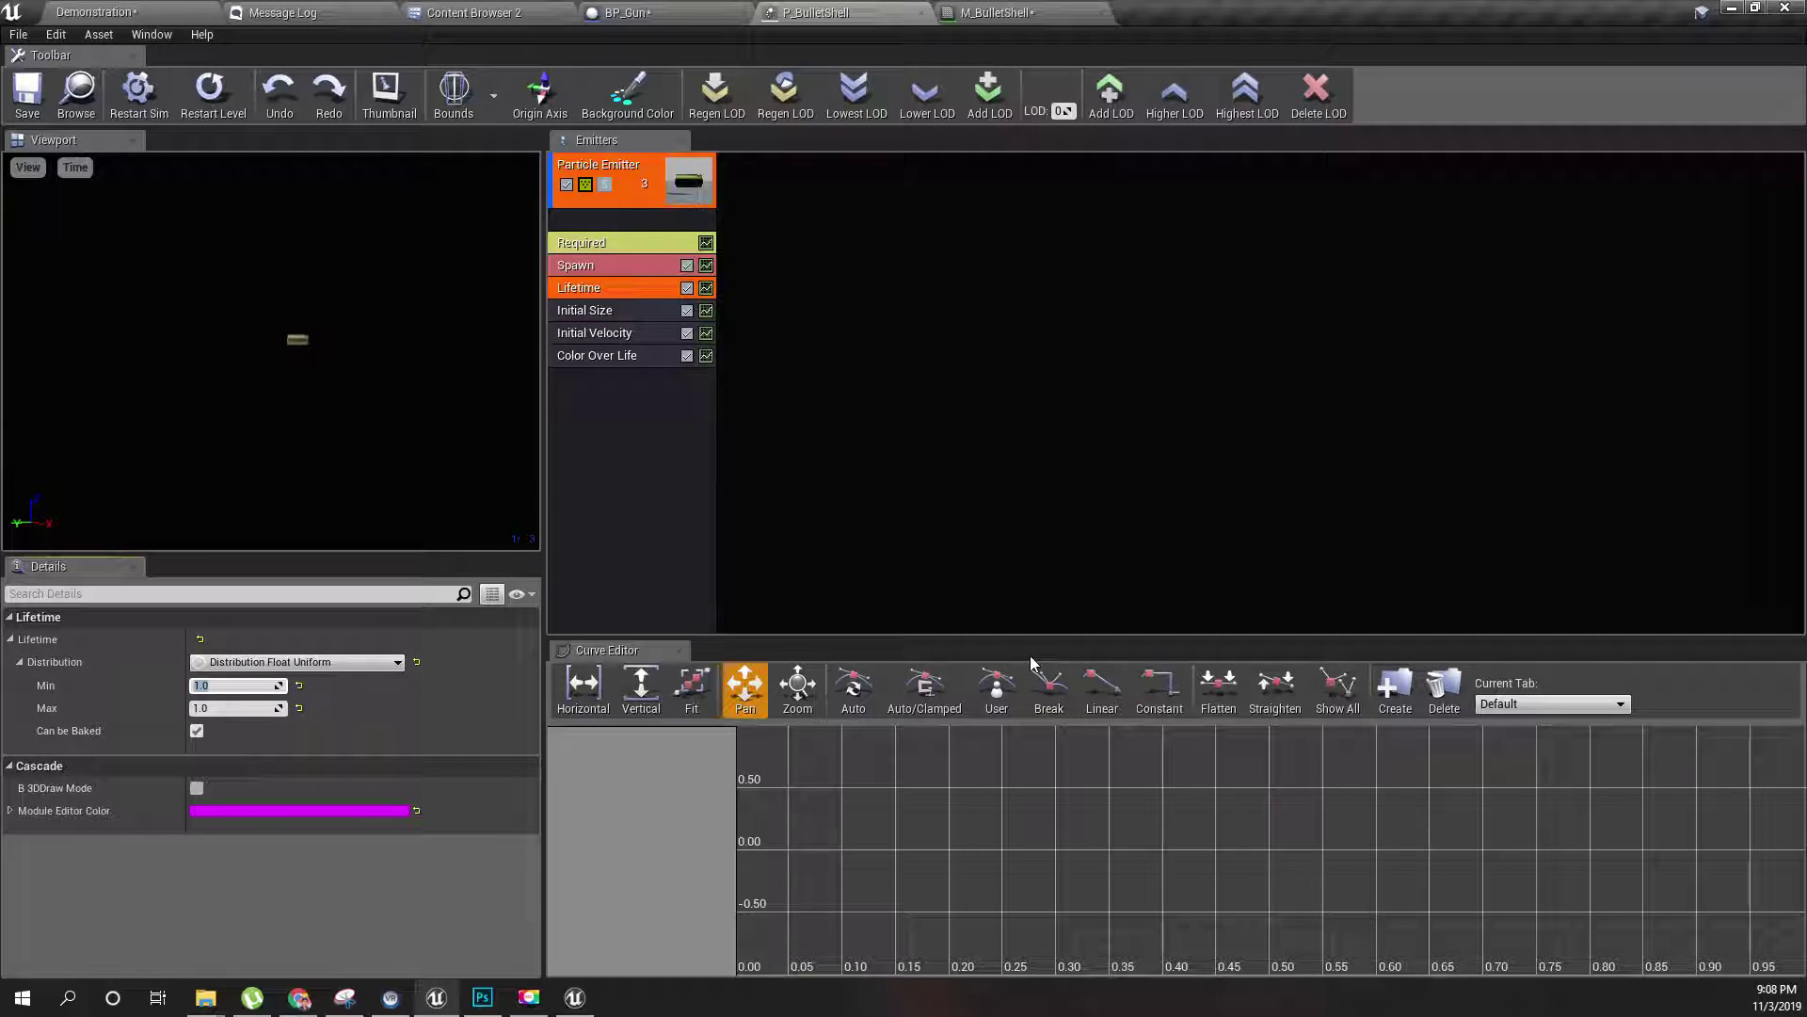
pyautogui.write('6')
pyautogui.press('Tab')
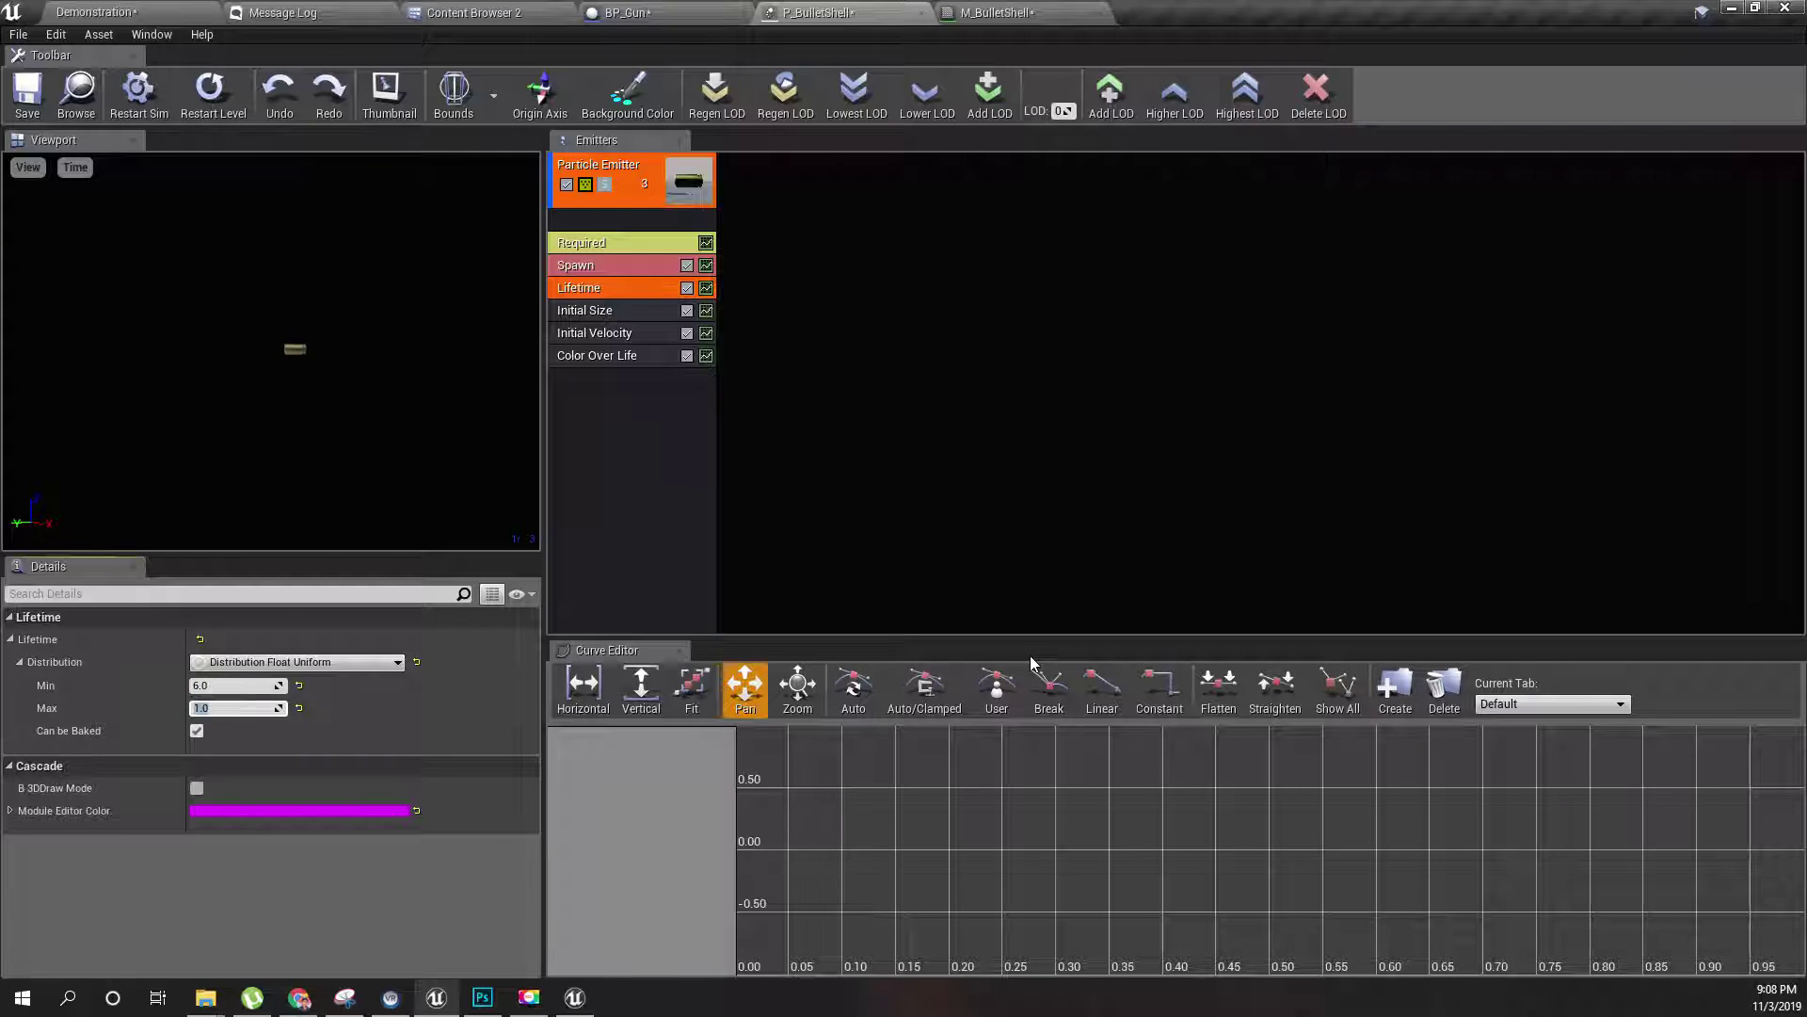
pyautogui.write('6')
pyautogui.press('Return')
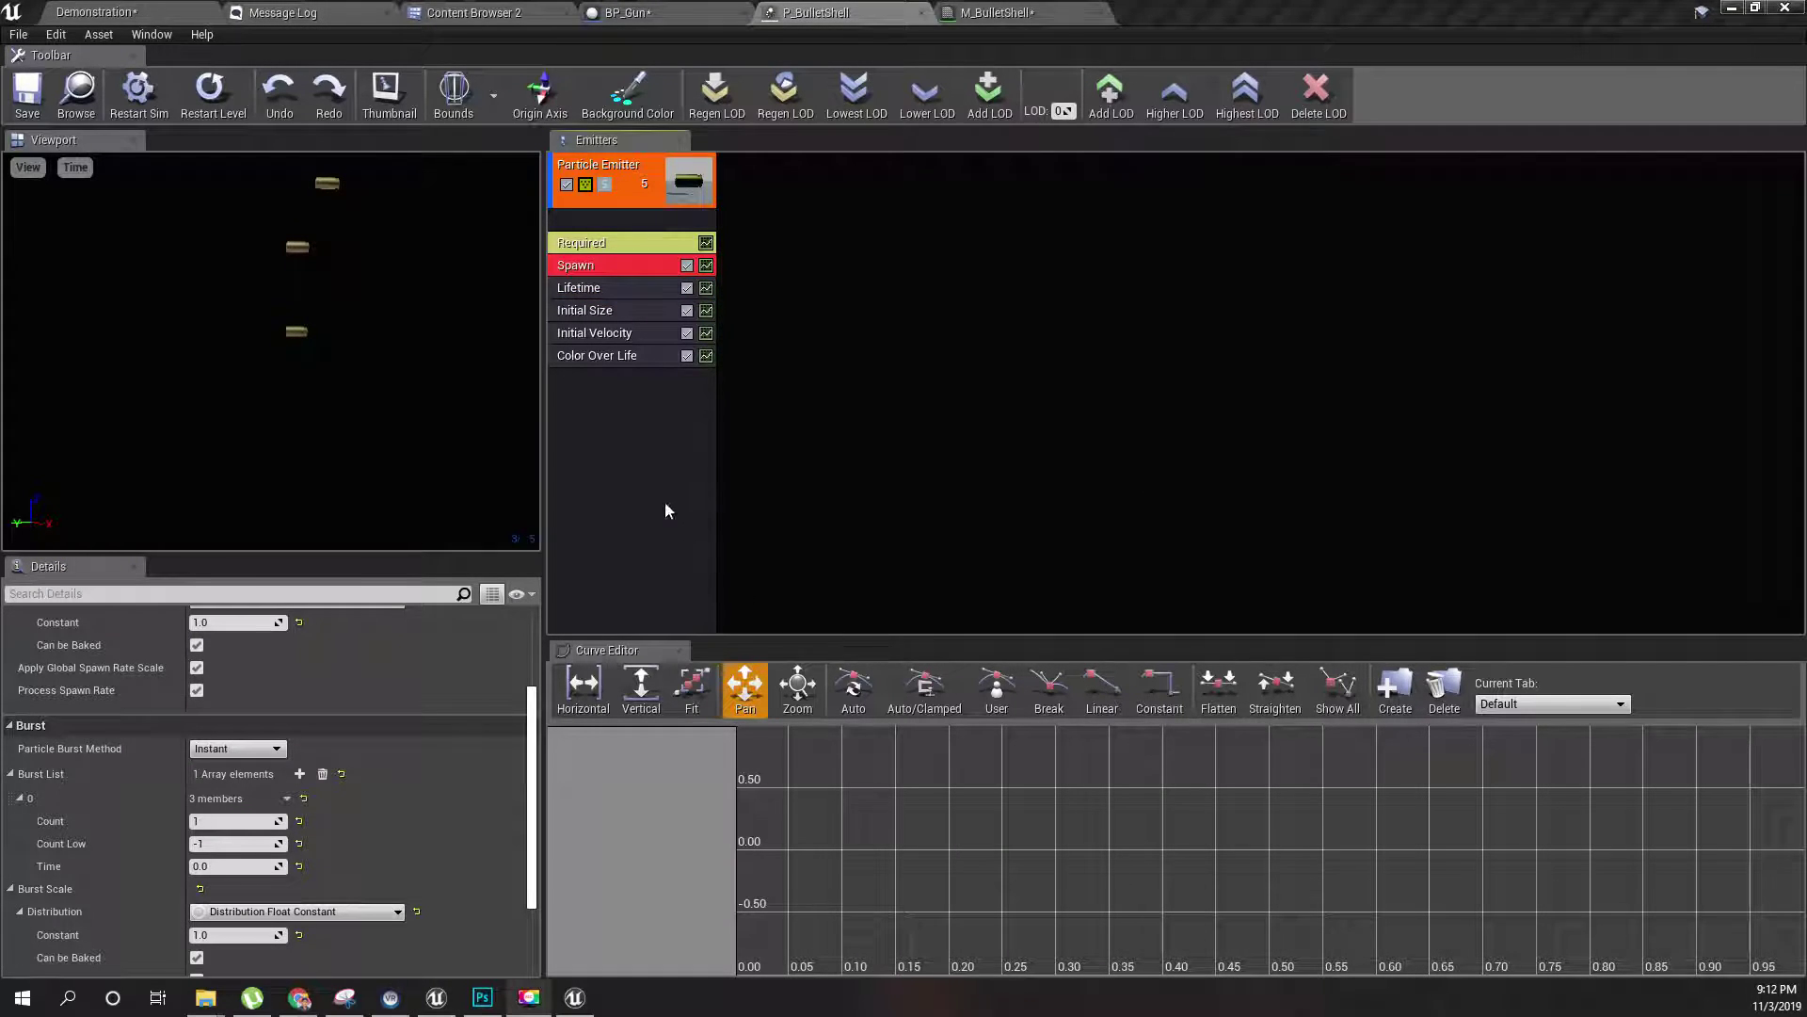
# - Check the Spawn module's burst settings and set Emitter Loops to 1 in the Required module
pyautogui.click(658, 501)
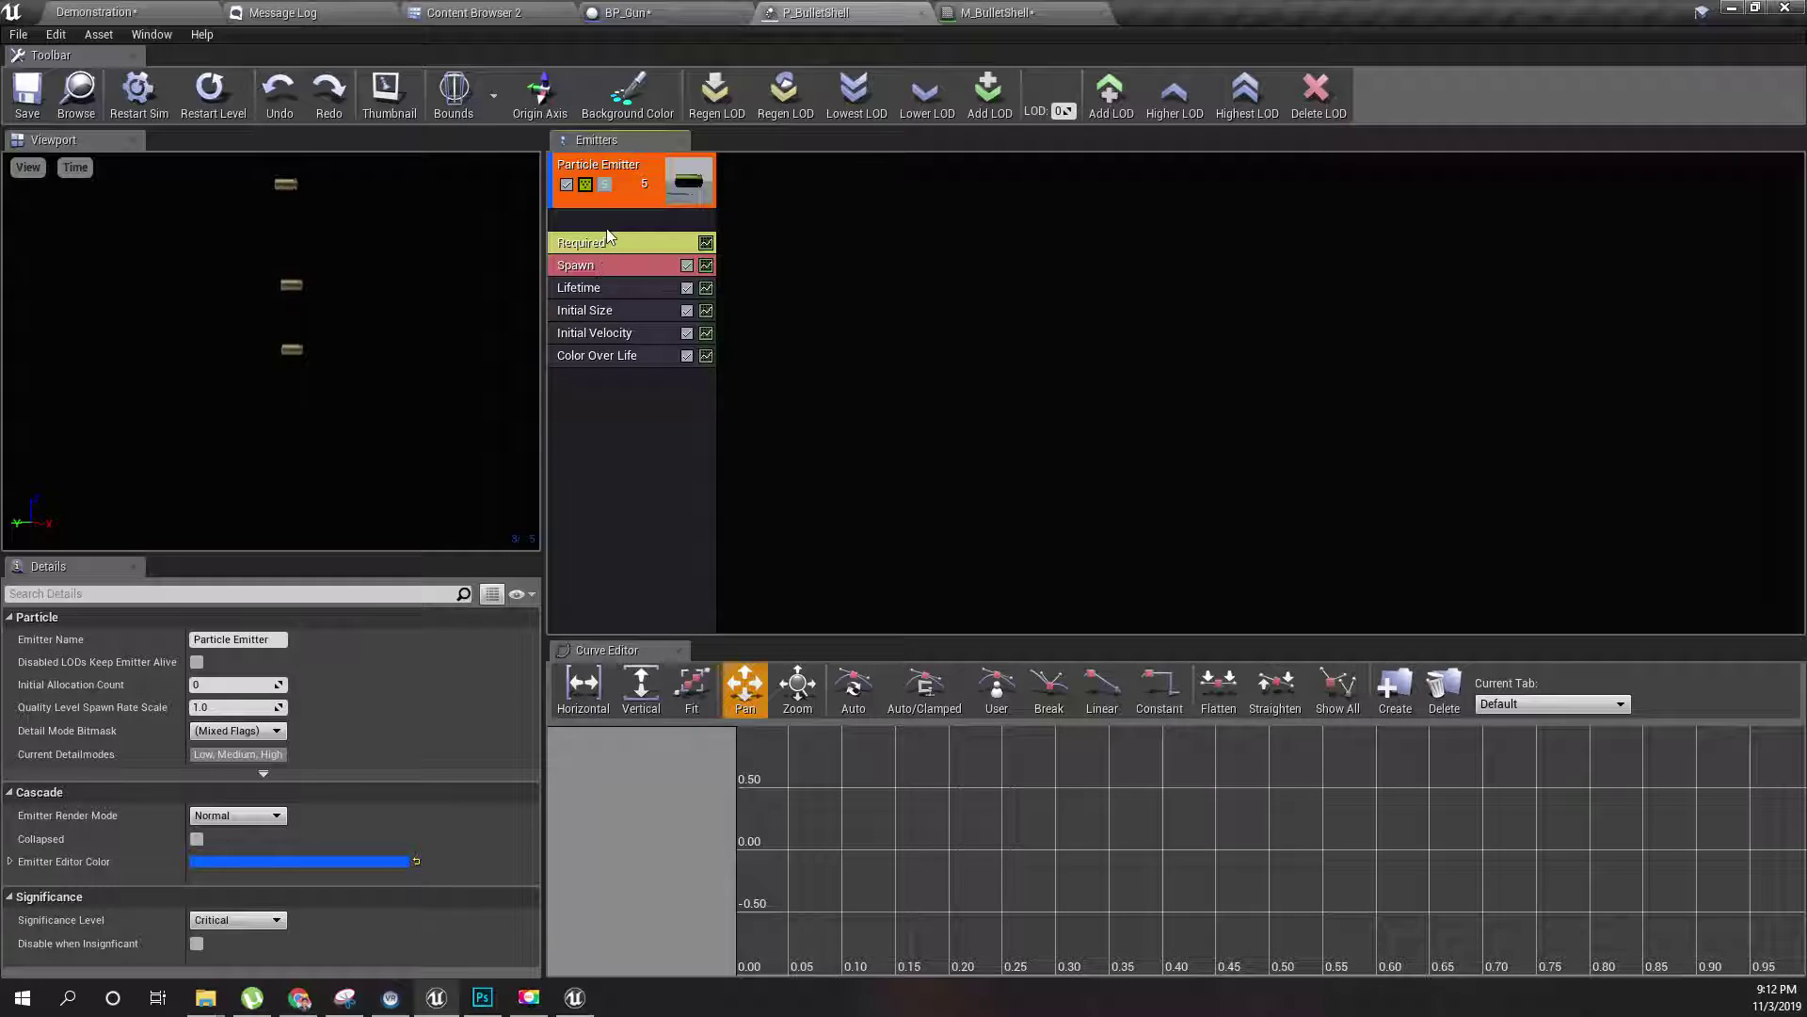
pyautogui.click(595, 273)
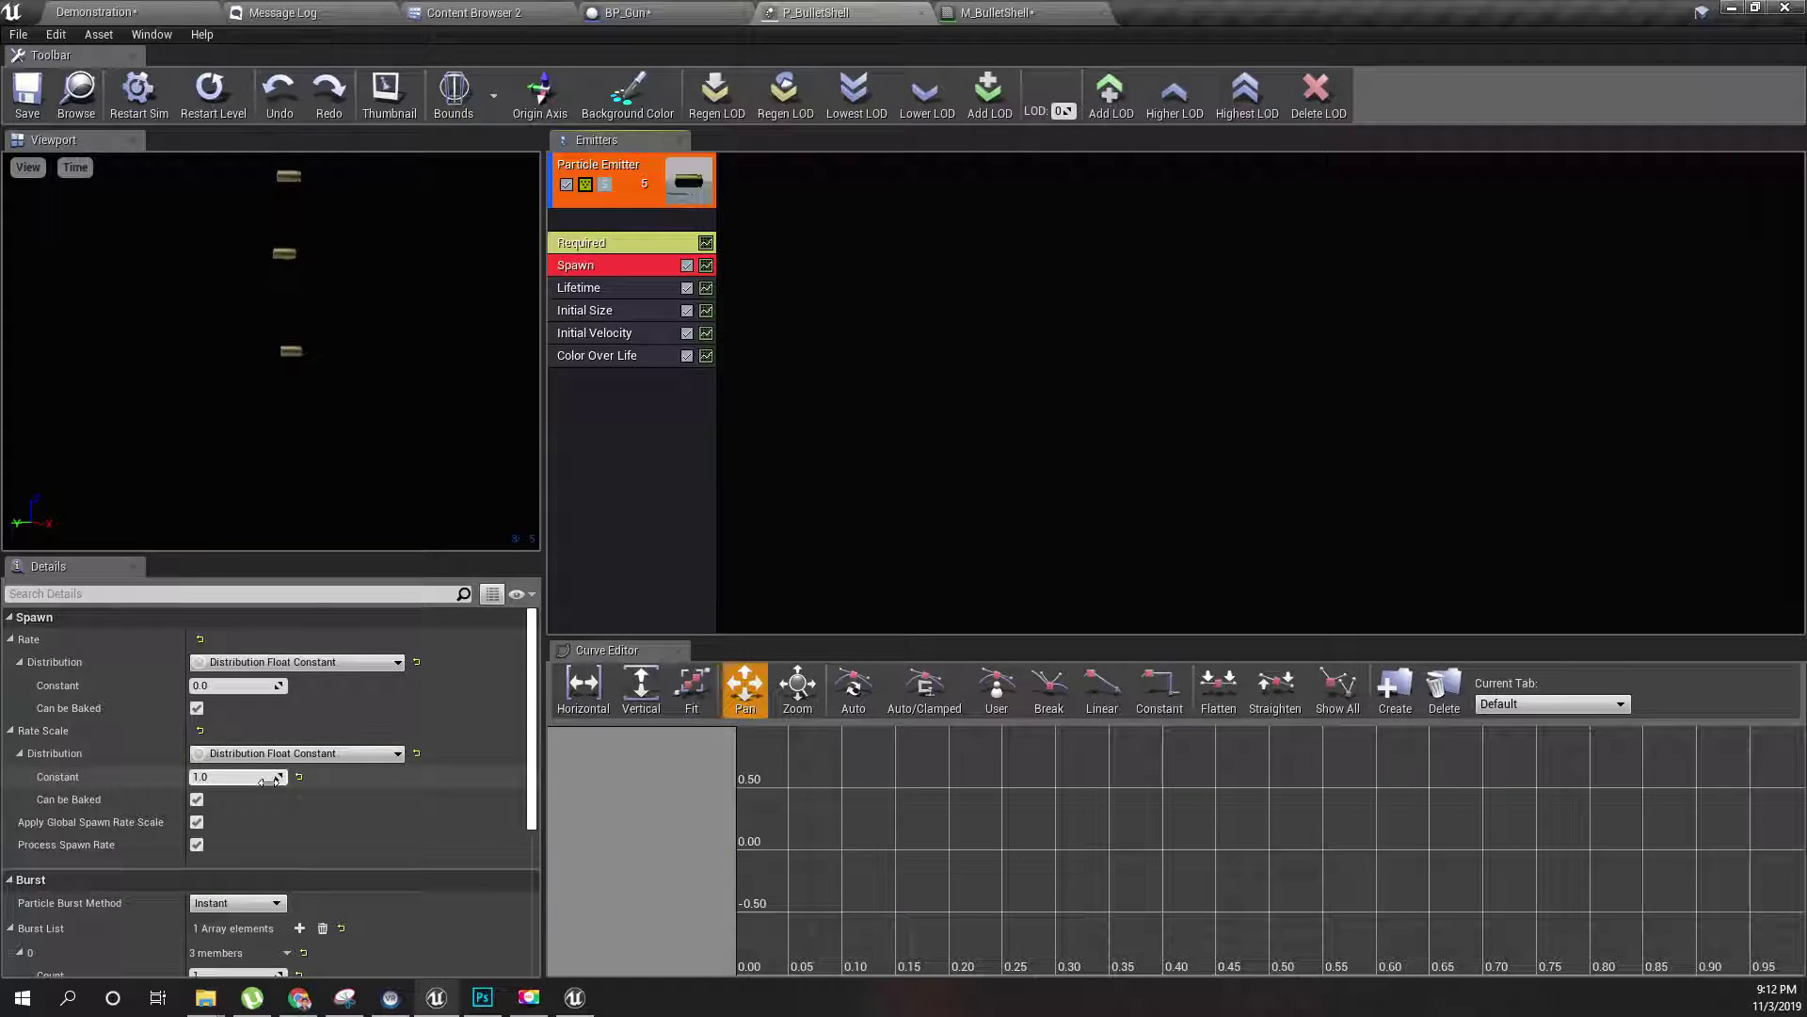
pyautogui.scroll(-3, 282, 772)
pyautogui.scroll(-2, 275, 789)
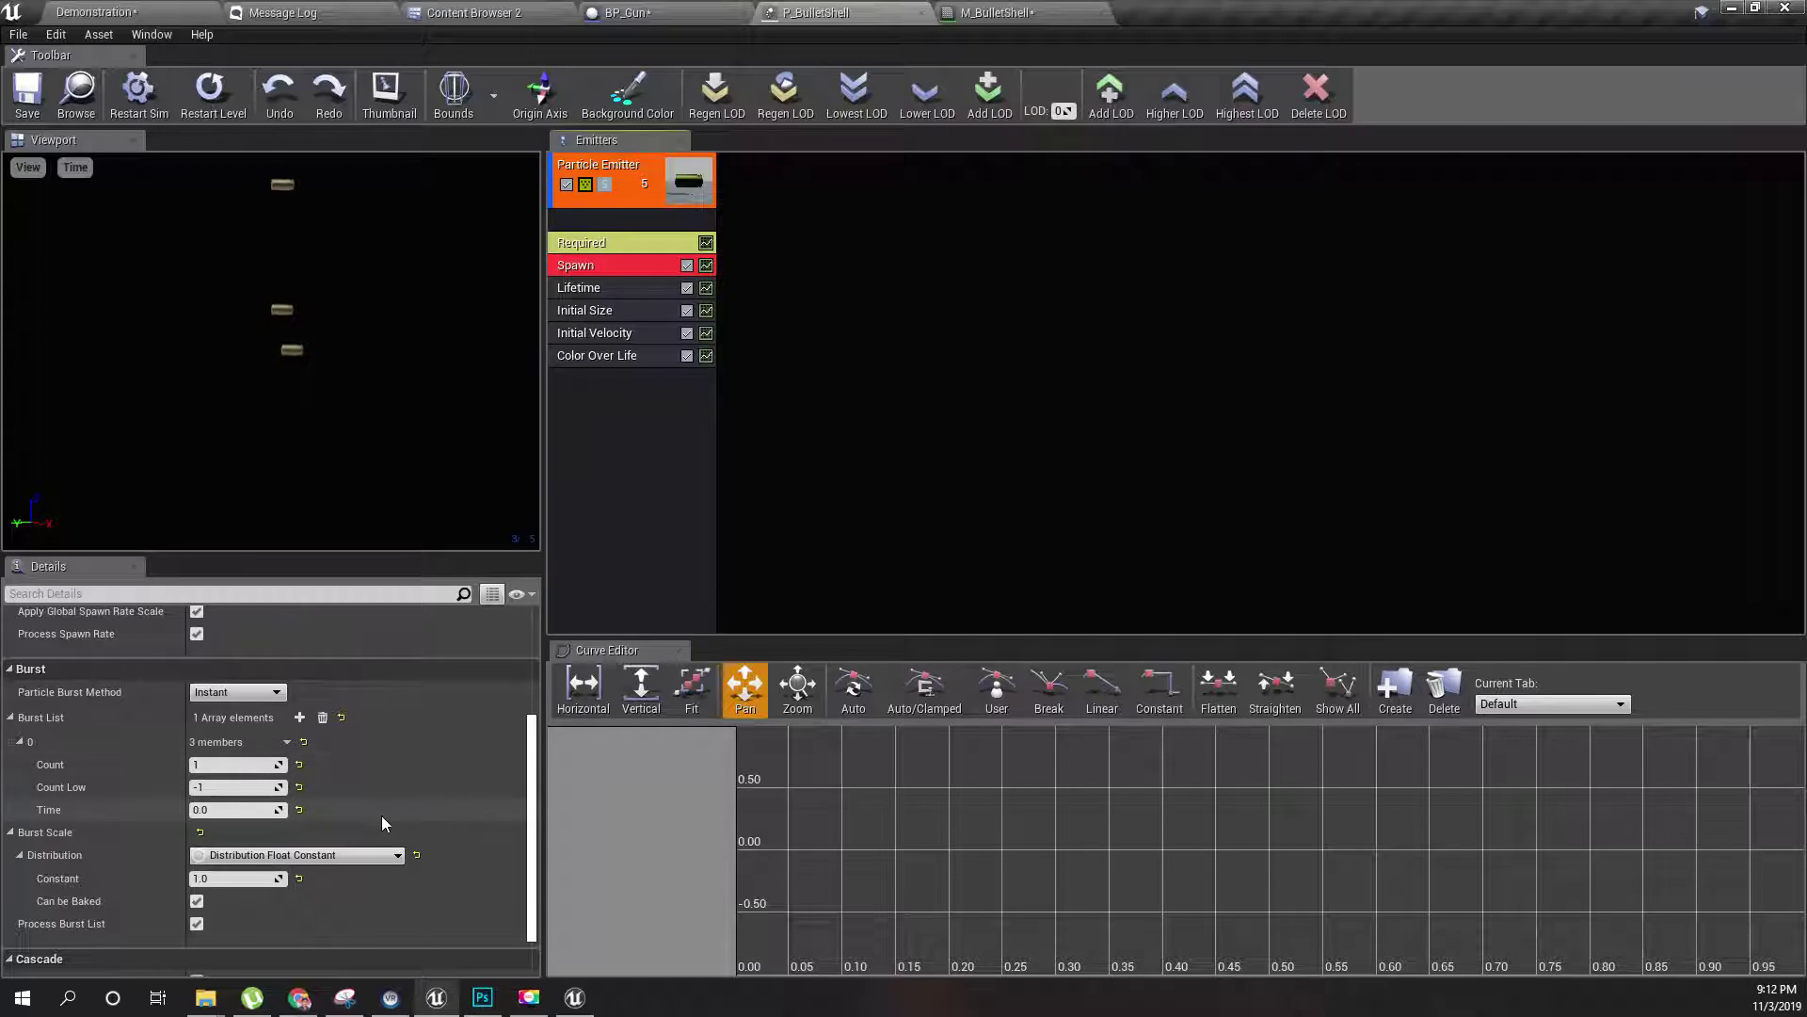
pyautogui.click(618, 247)
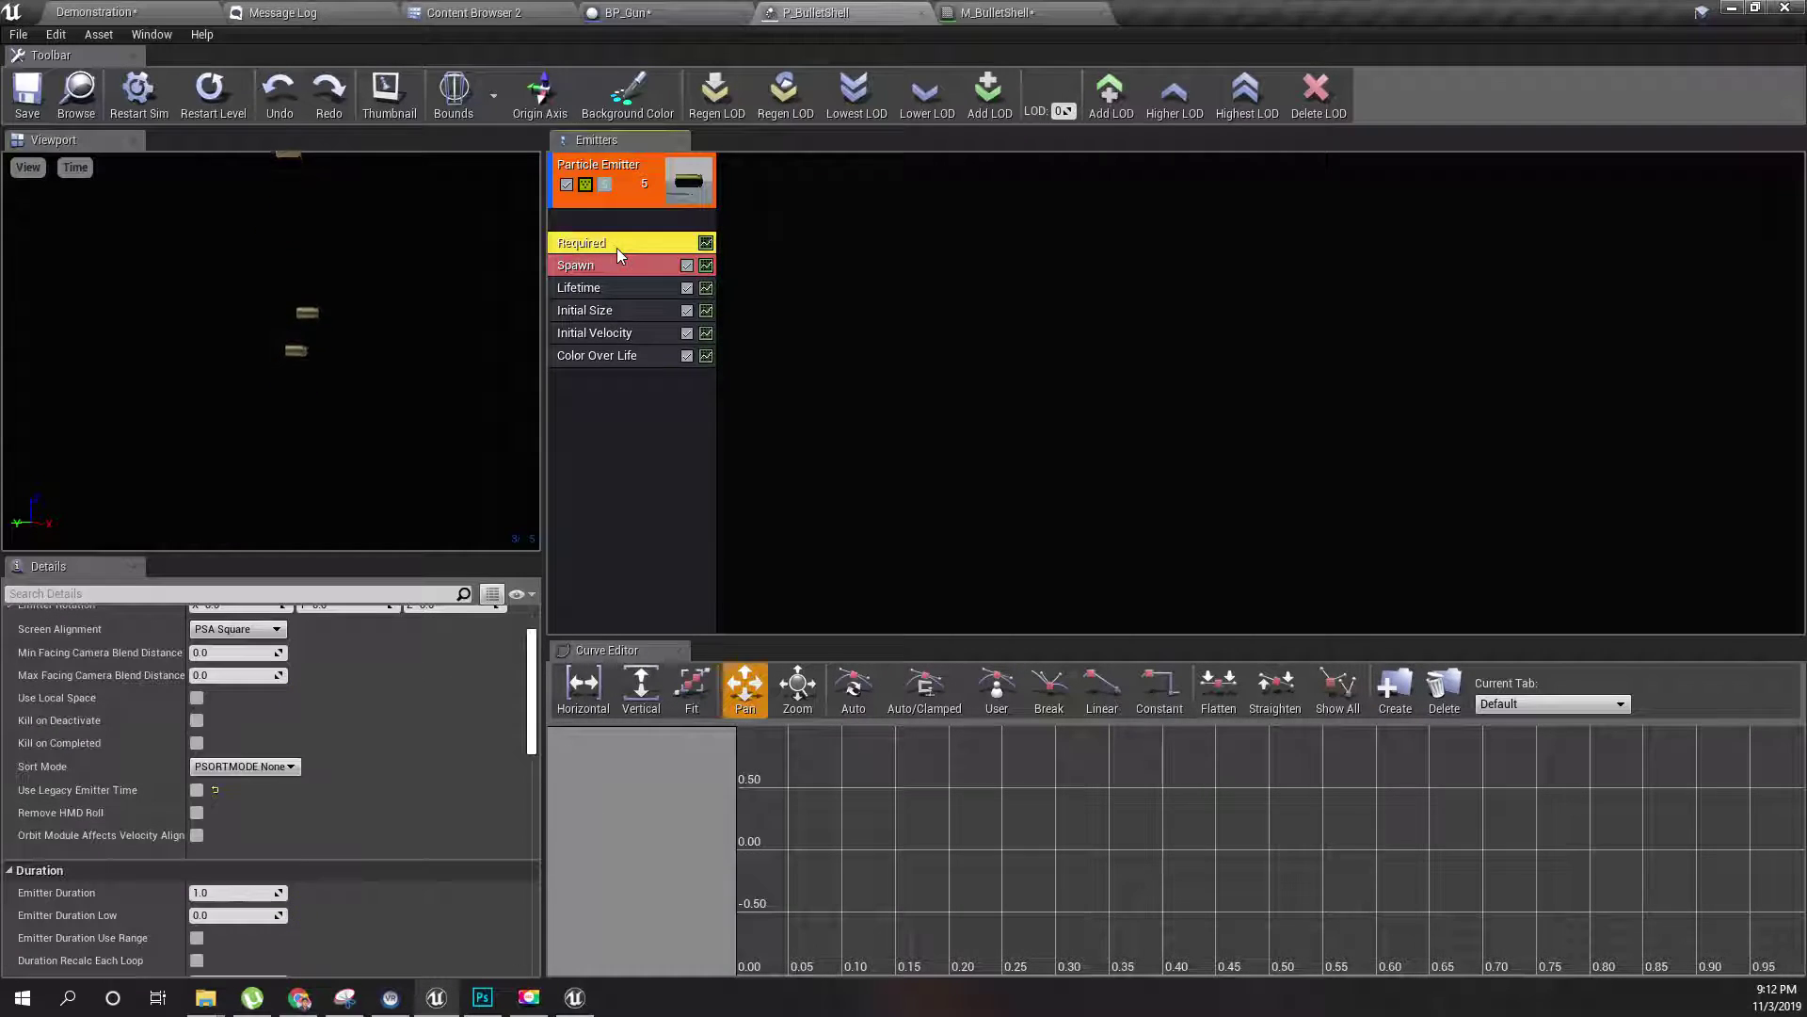
pyautogui.scroll(3, 138, 817)
pyautogui.scroll(-6, 201, 761)
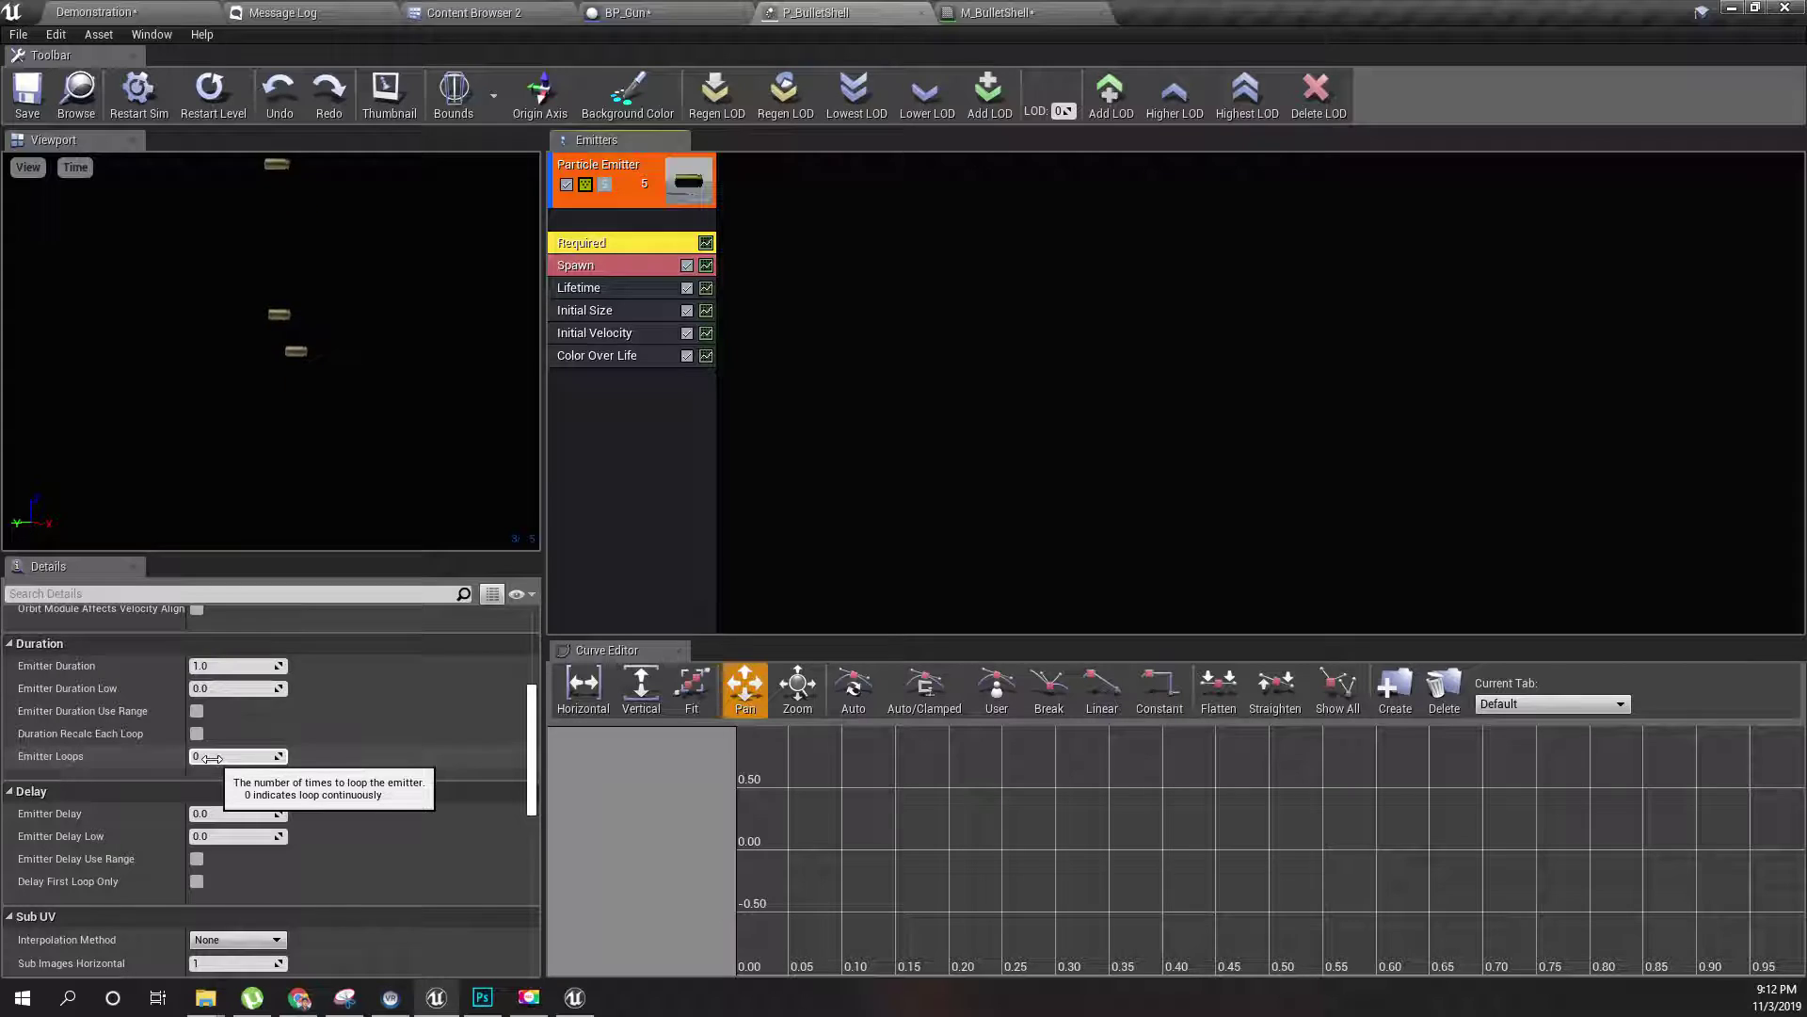
pyautogui.click(211, 758)
pyautogui.write('1')
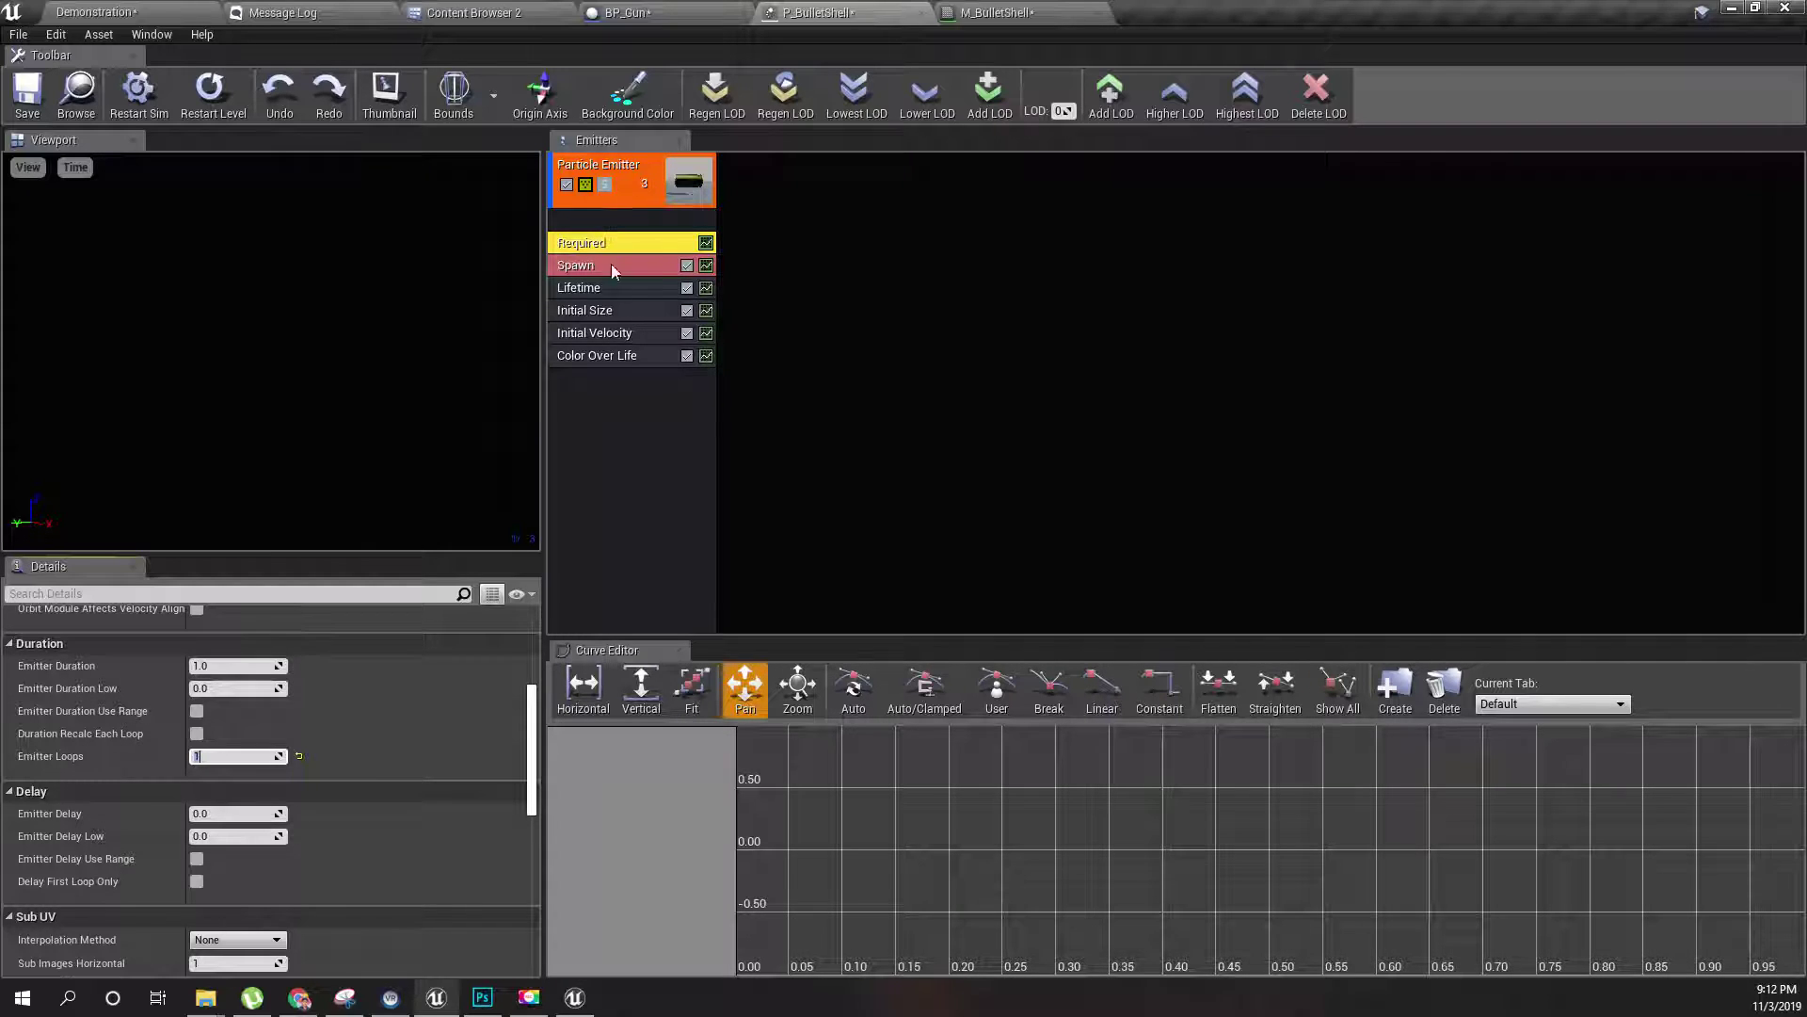
# - Add GPU Sprites type data to the emitter, and set and display the particle system's fixed bounds
pyautogui.rightClick(603, 214)
pyautogui.moveTo(640, 228)
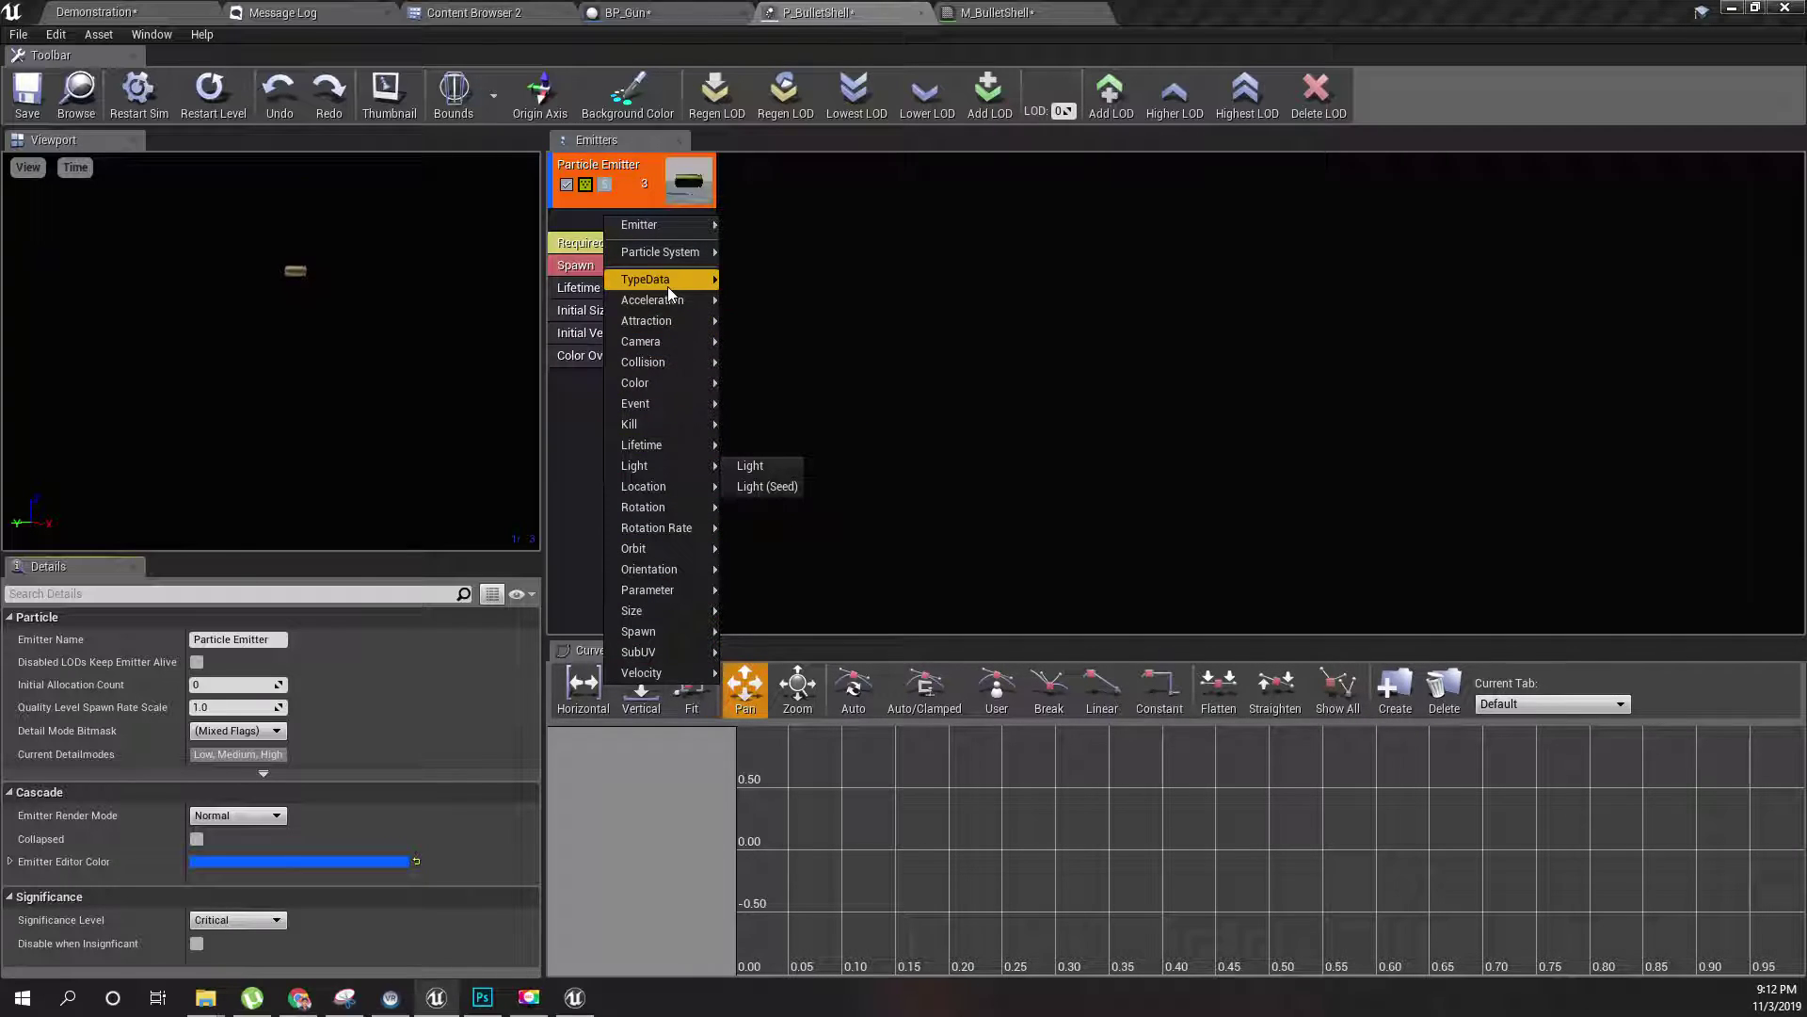
pyautogui.moveTo(670, 284)
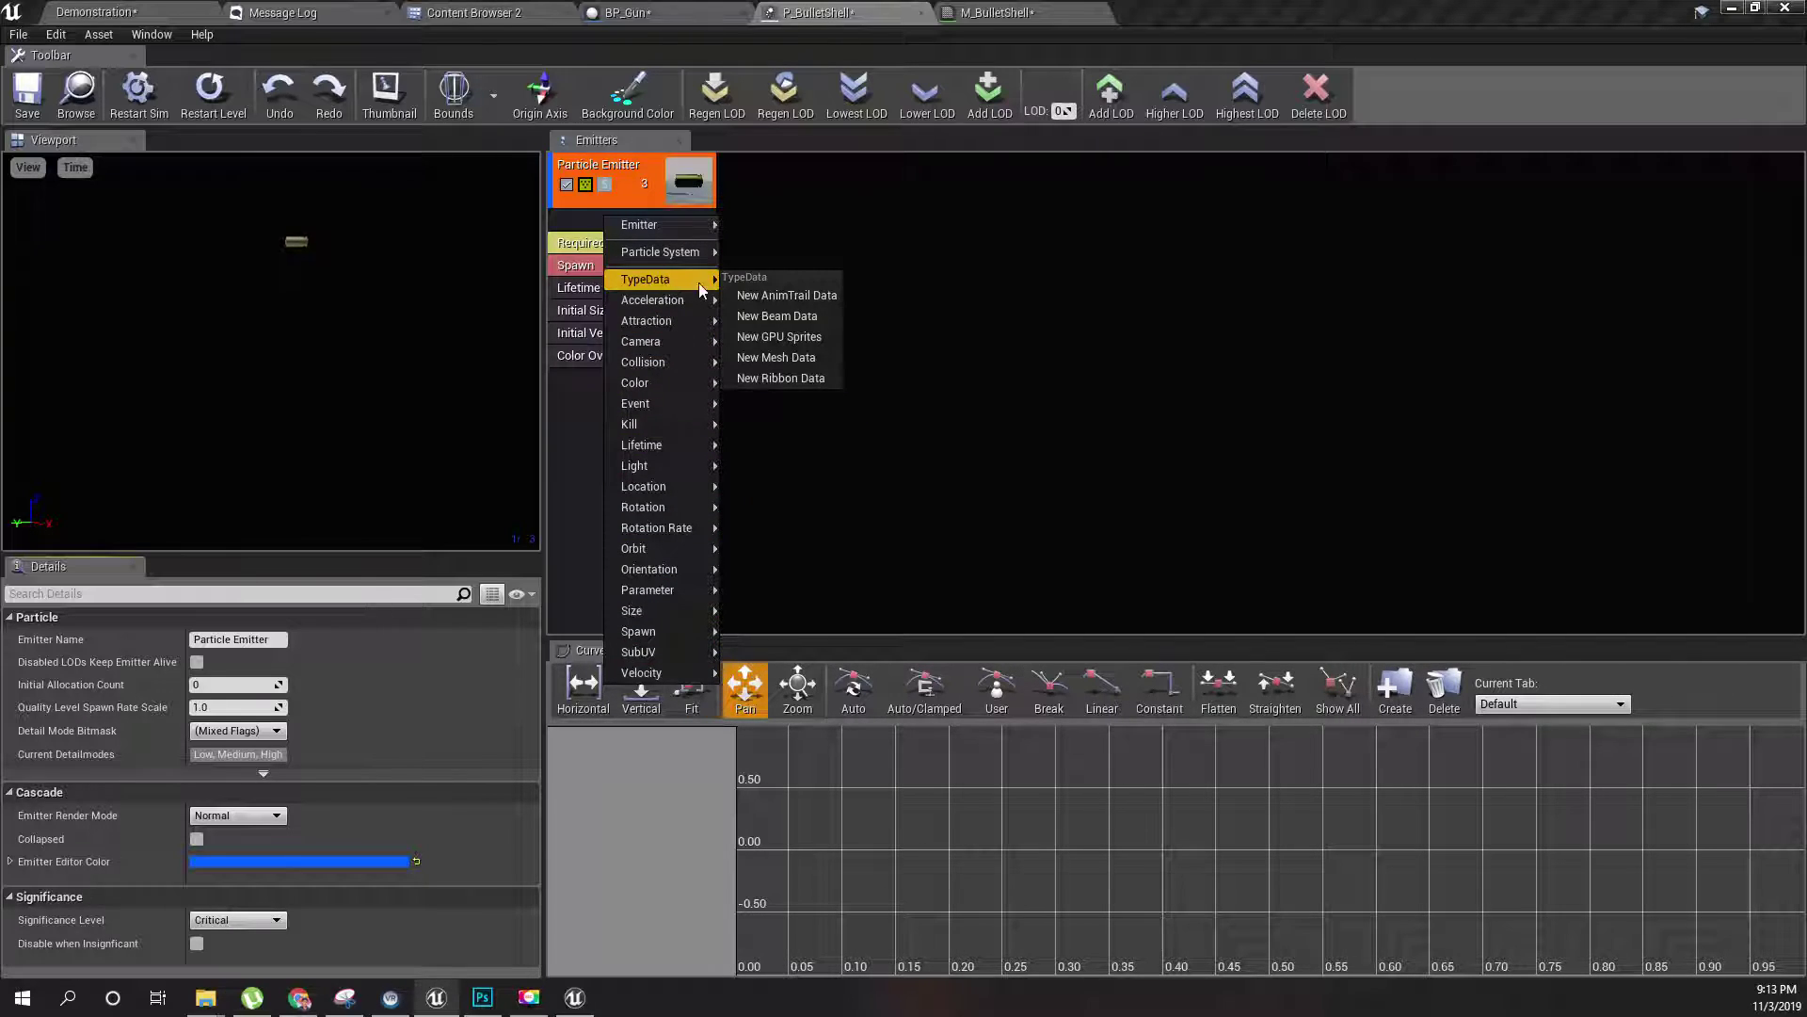
pyautogui.click(796, 337)
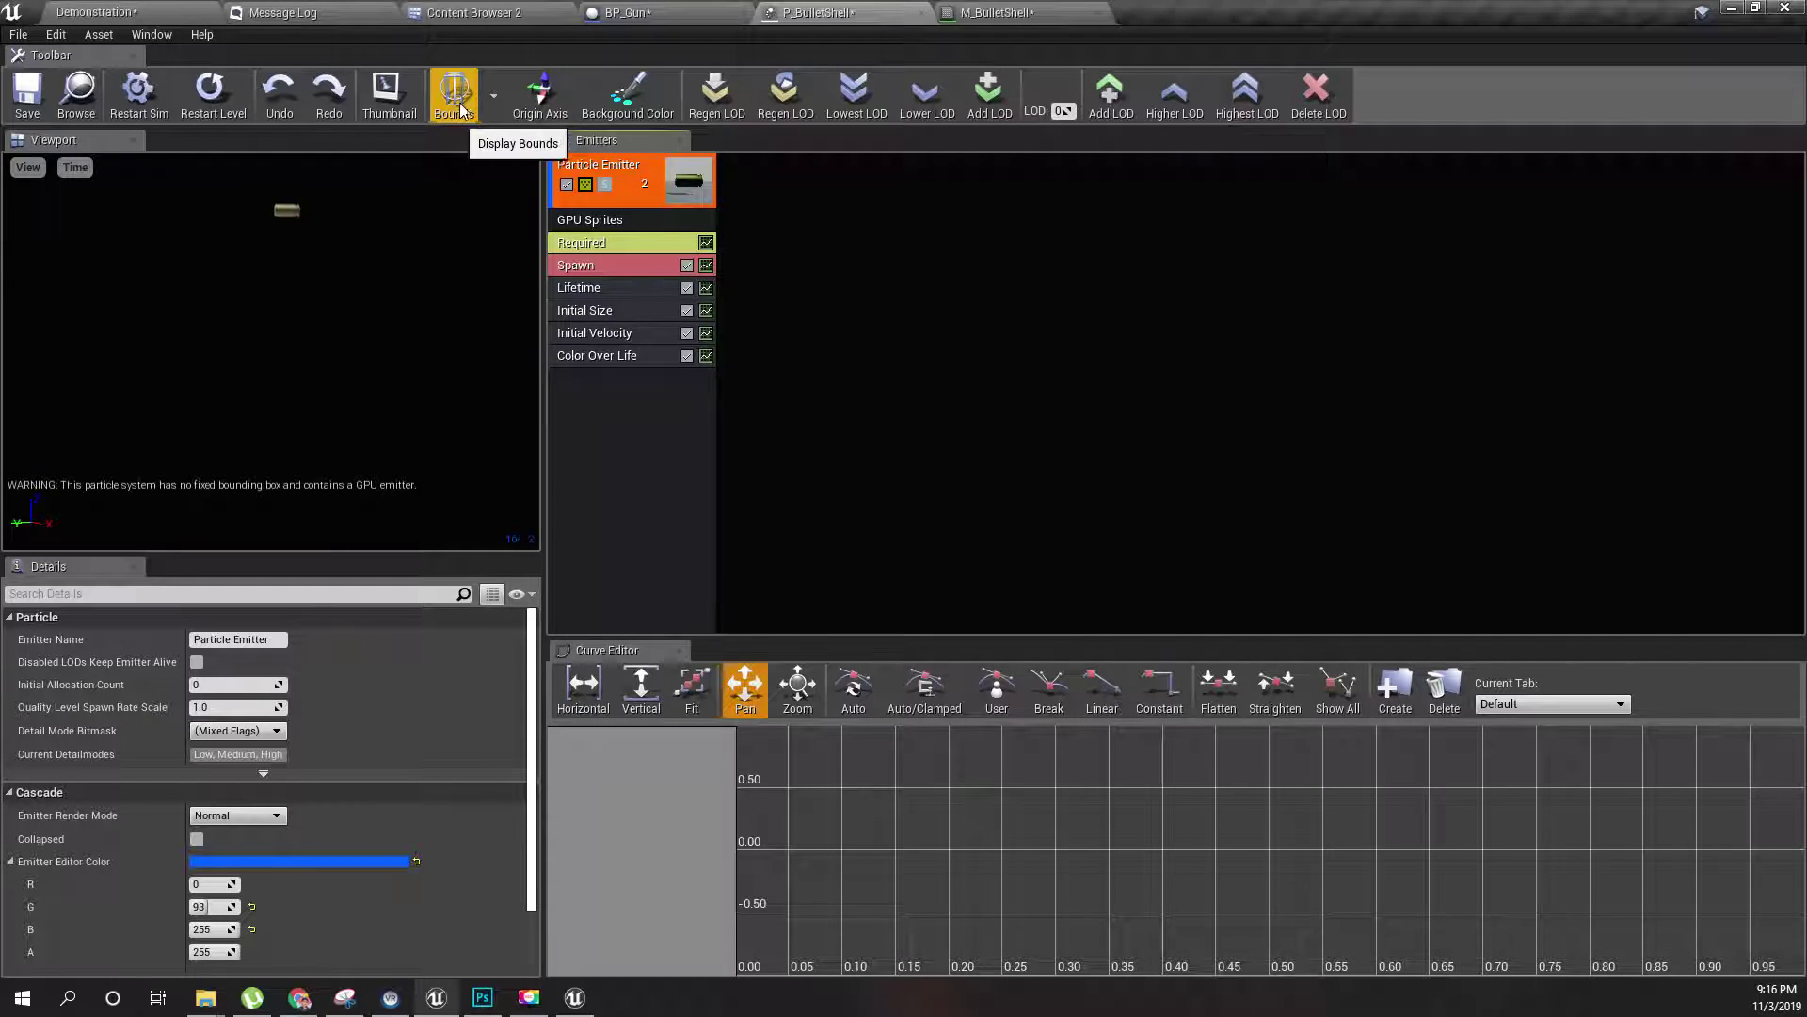
pyautogui.click(493, 105)
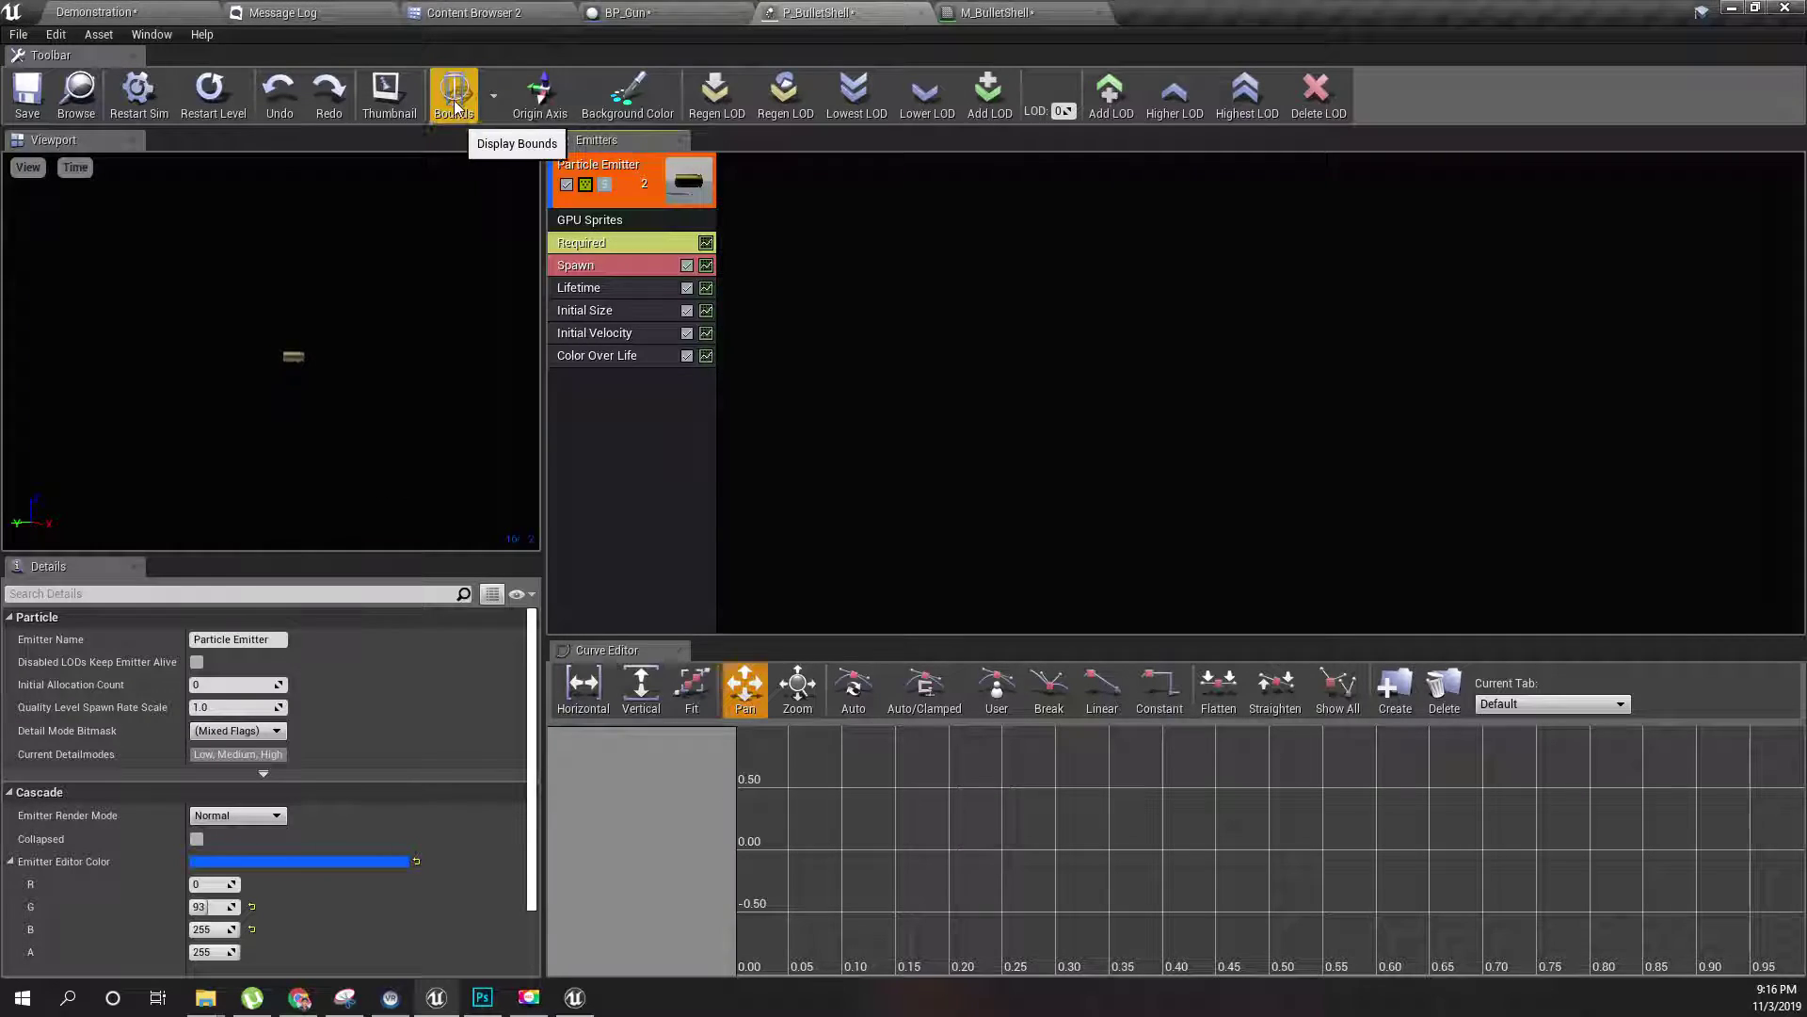
pyautogui.click(454, 99)
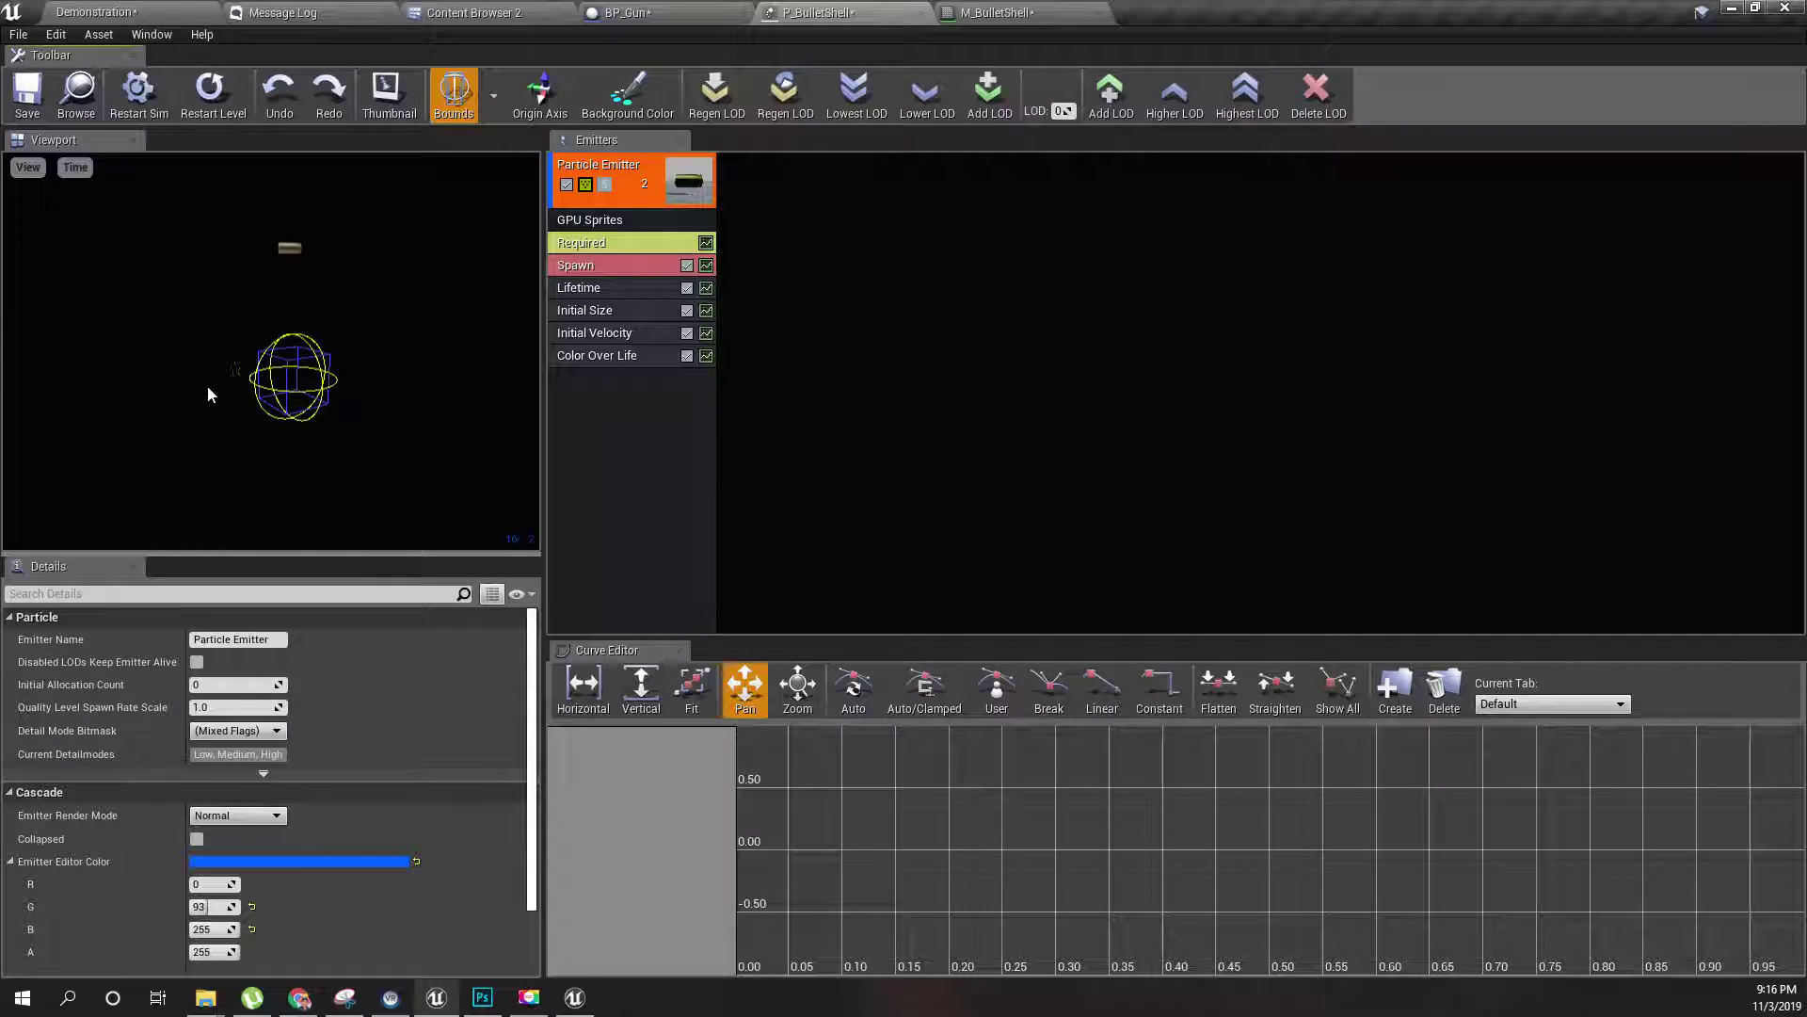
# - Add a Const Acceleration module to the emitter and set its Z acceleration to -980
pyautogui.rightClick(662, 415)
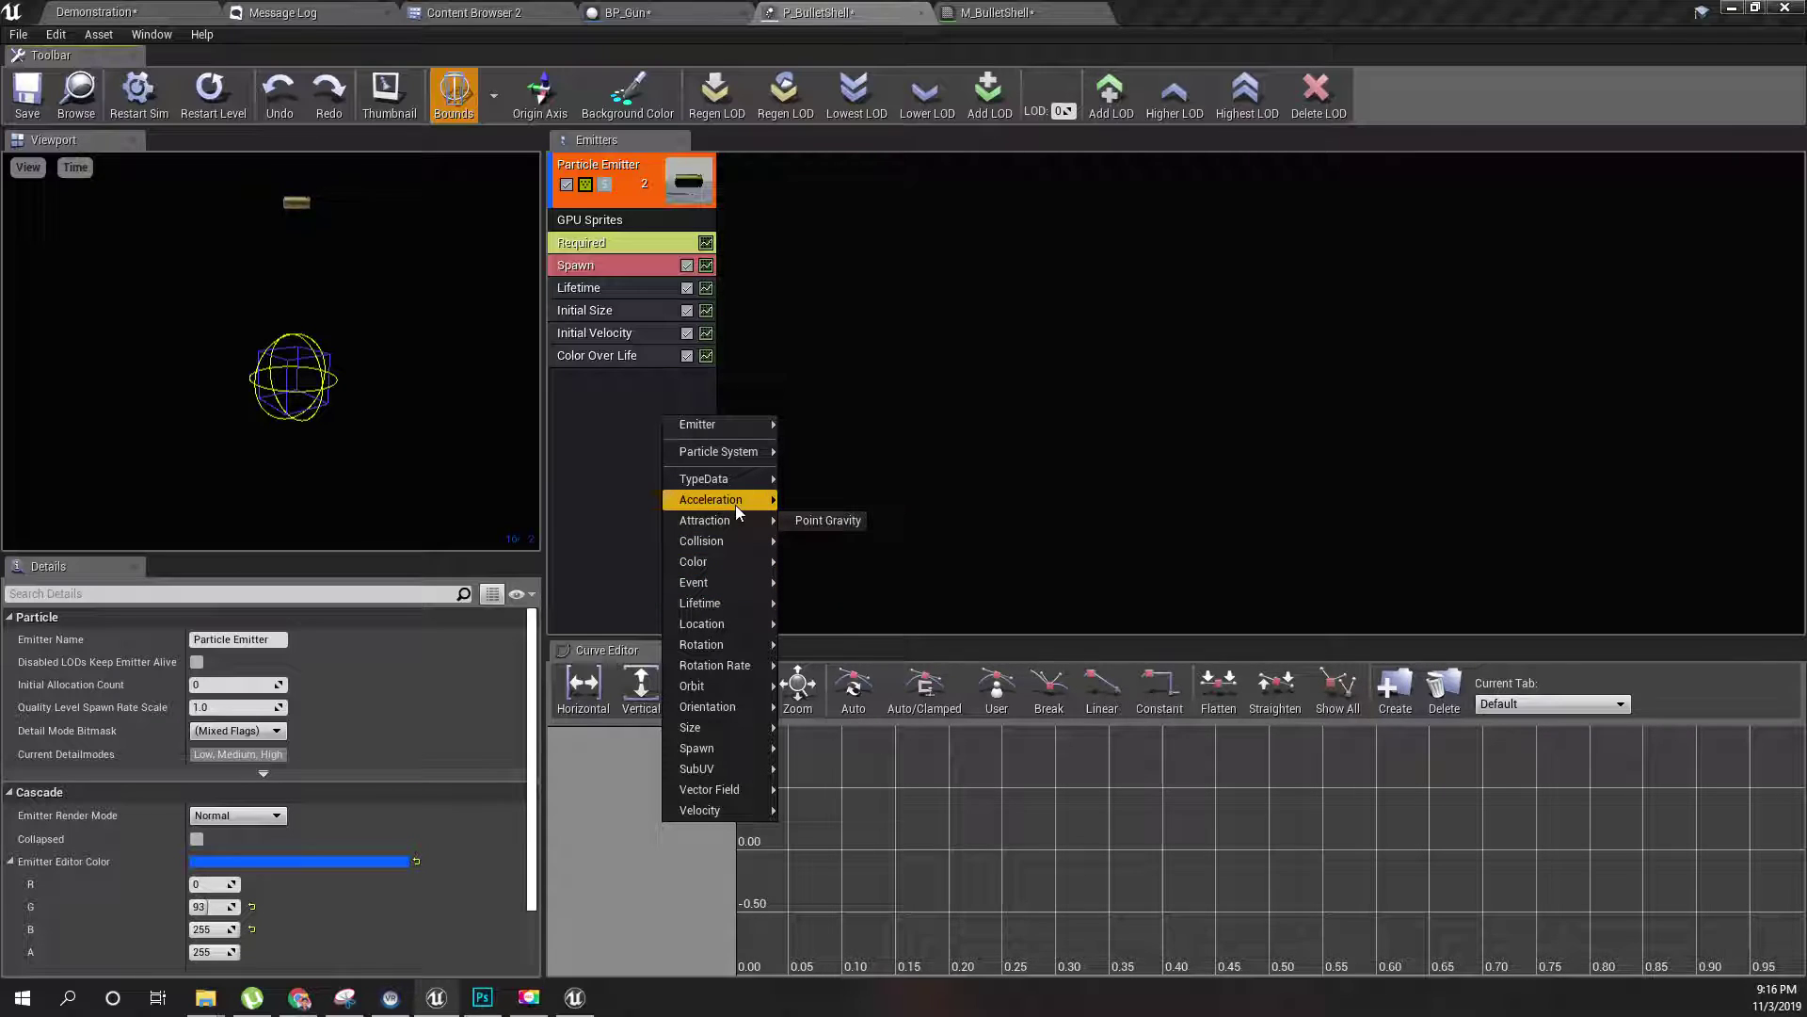
pyautogui.moveTo(736, 502)
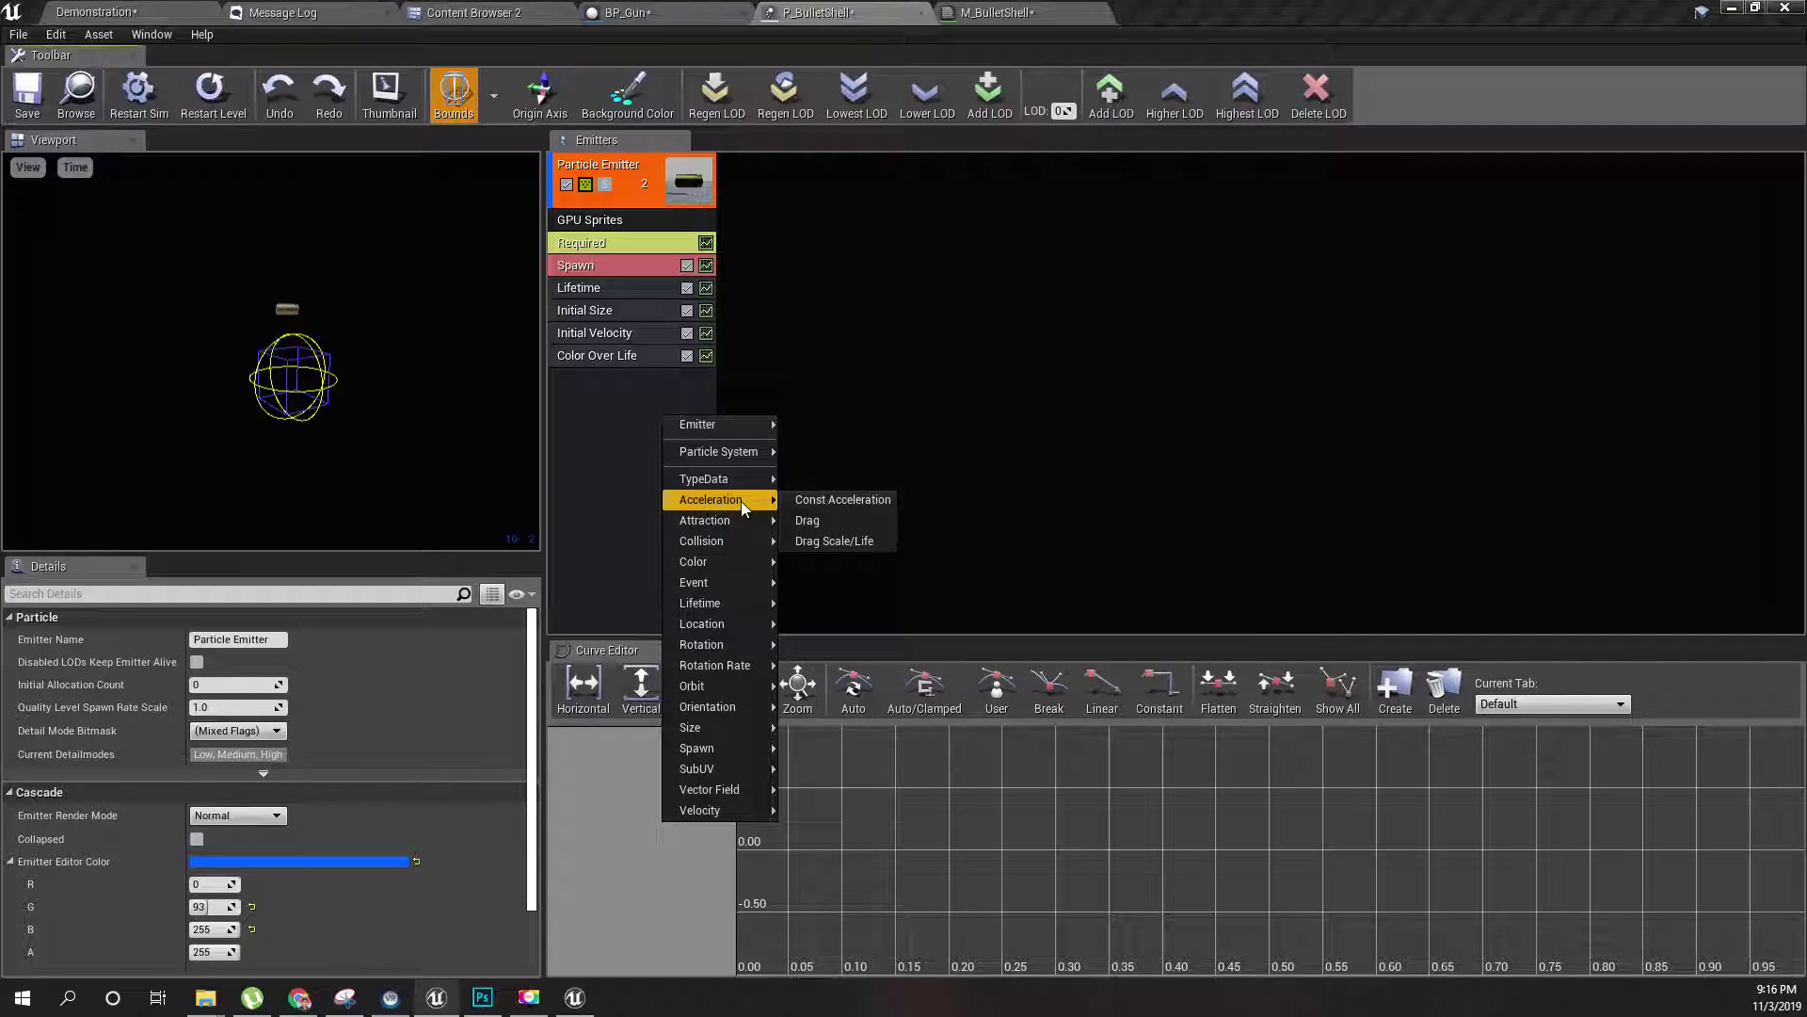
pyautogui.click(807, 499)
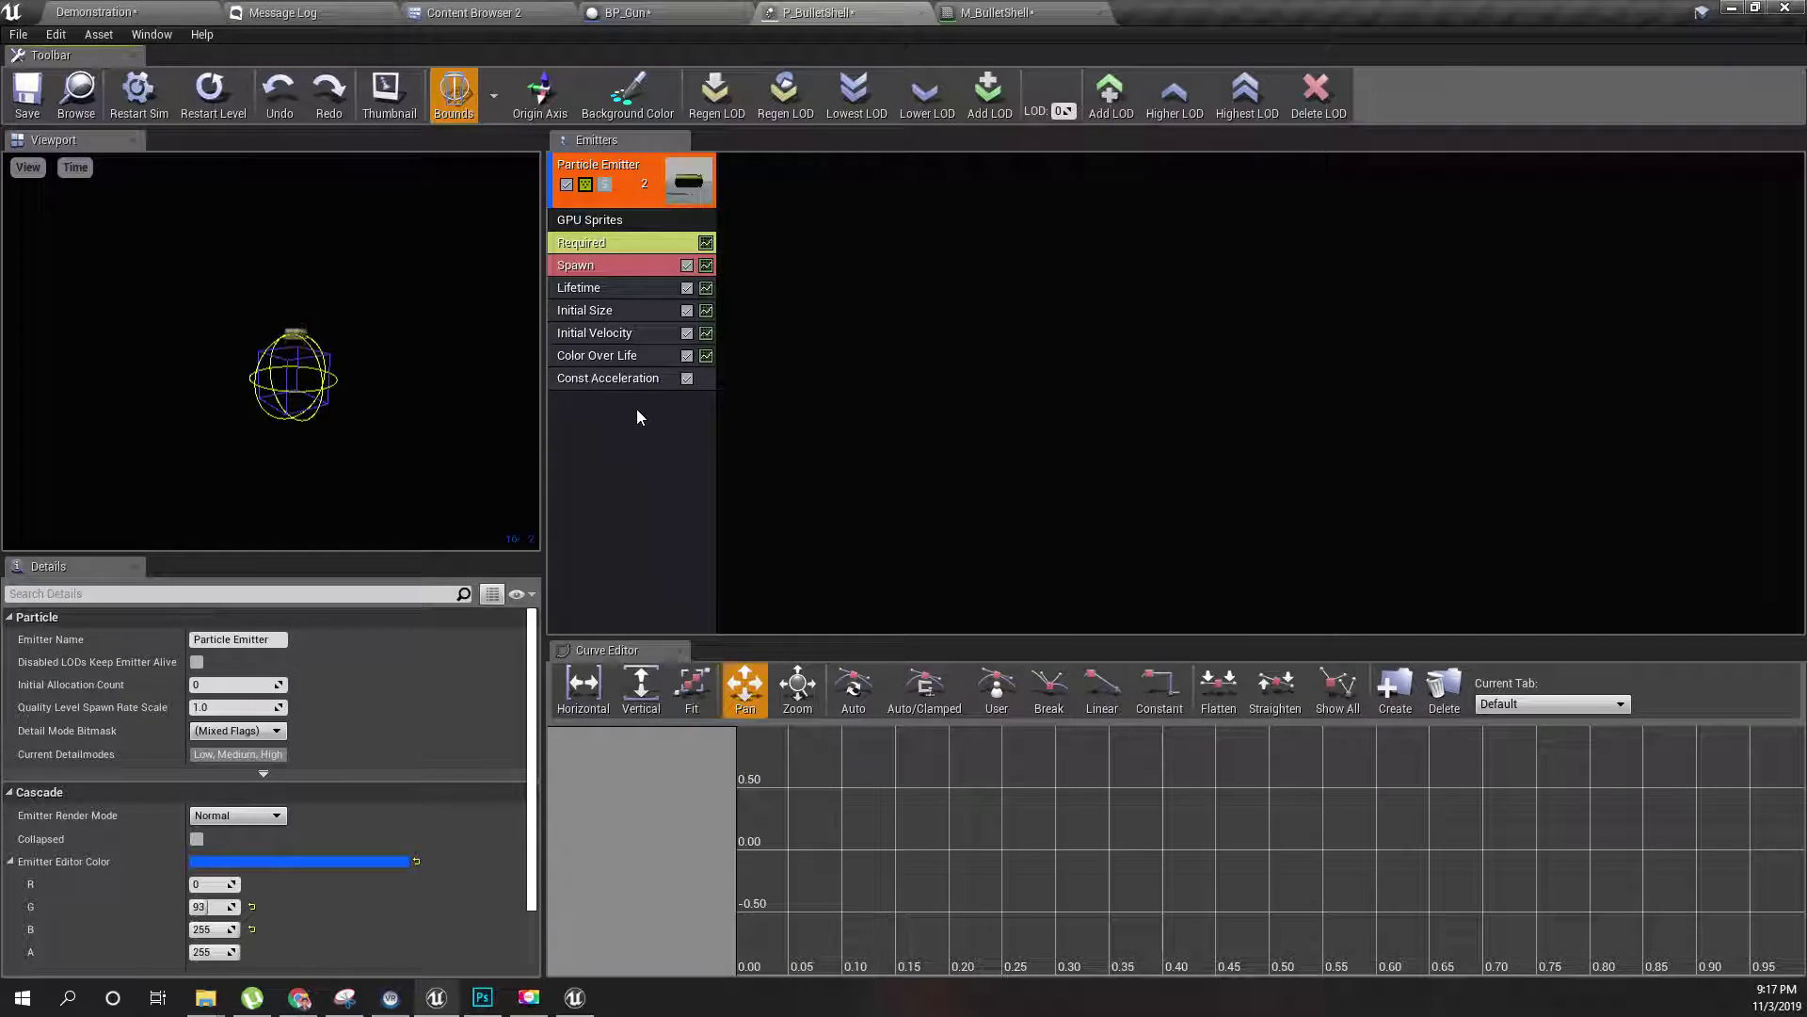
pyautogui.click(601, 377)
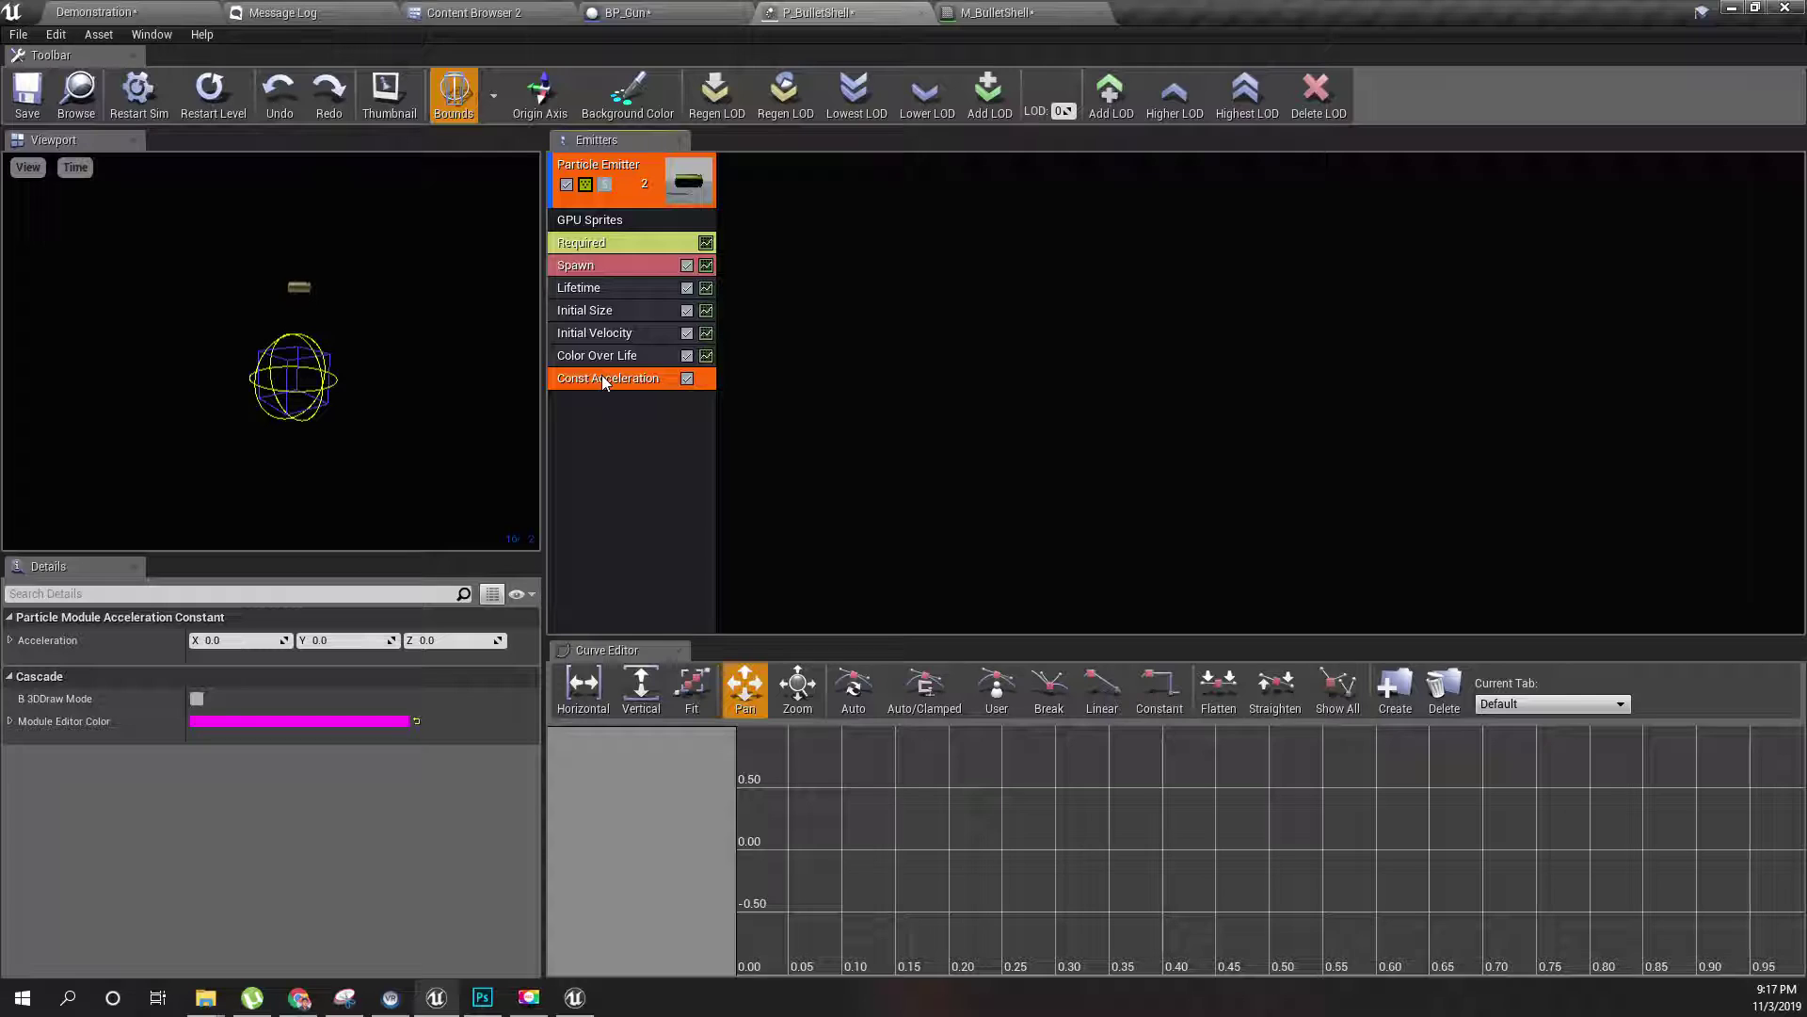
pyautogui.click(447, 639)
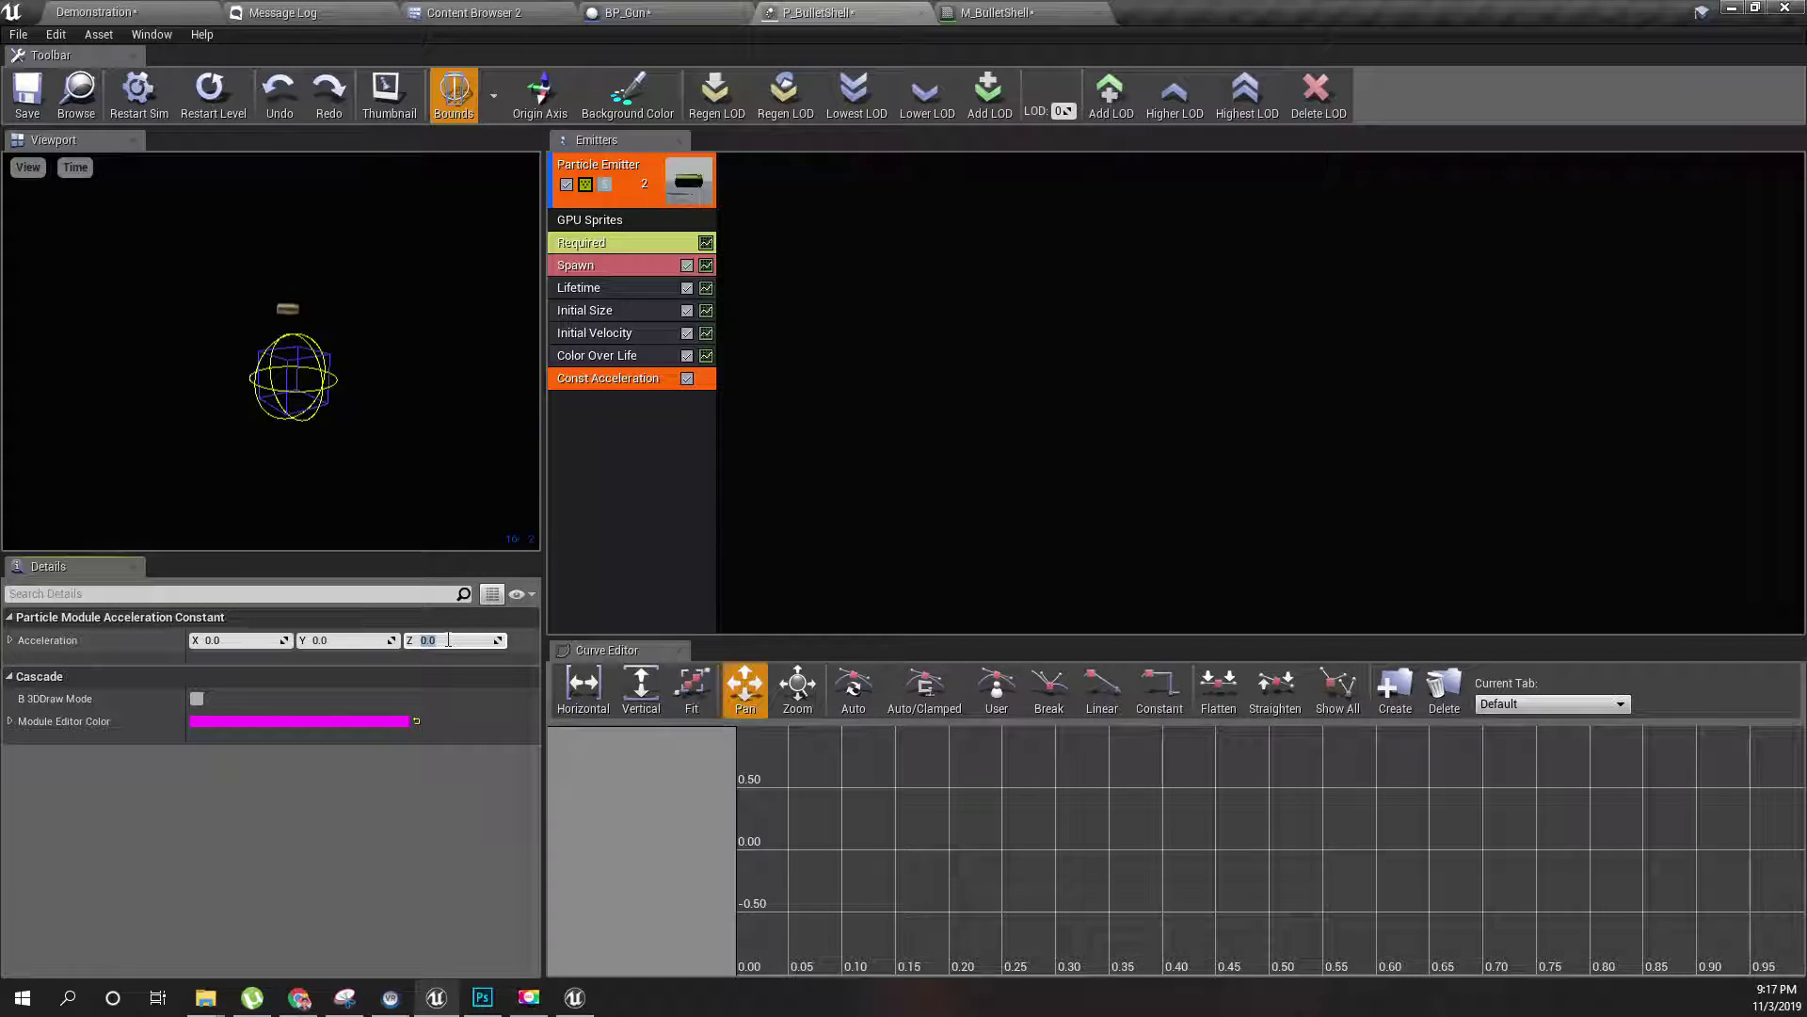
pyautogui.write('980')
pyautogui.write('-')
pyautogui.press('Return')
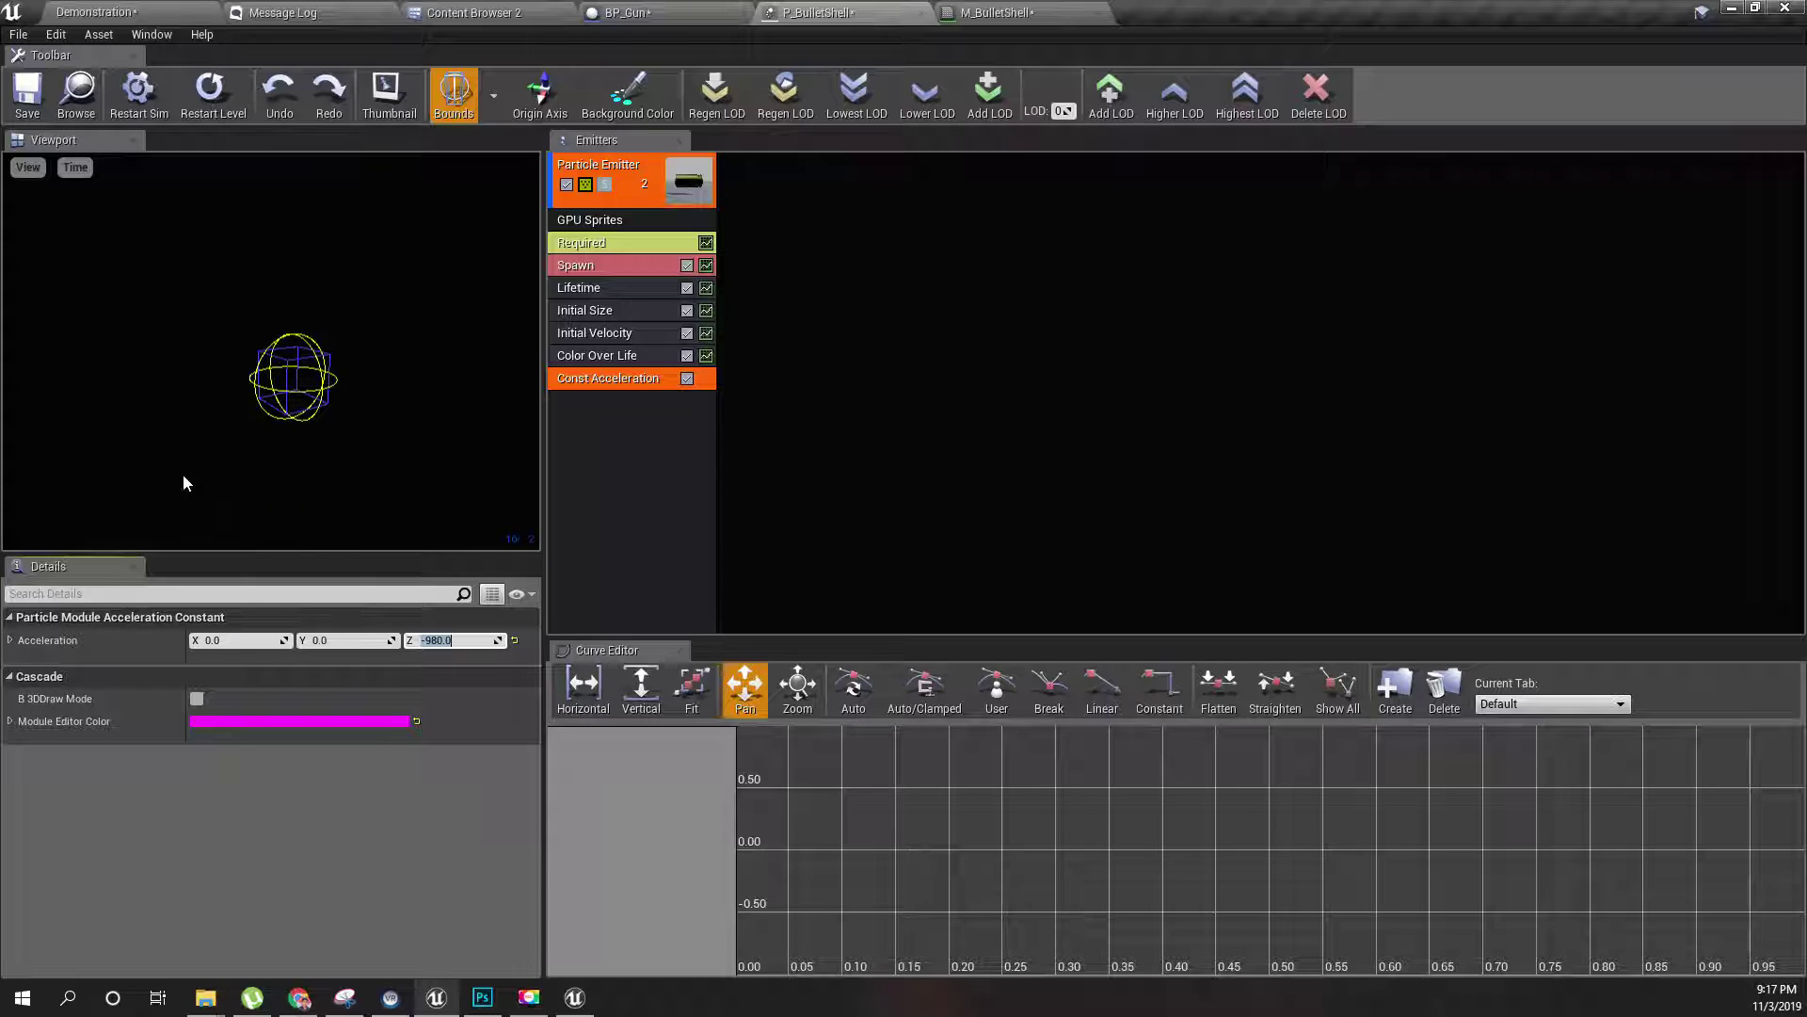
# - Add a Collision module to the emitter and open its settings
pyautogui.rightClick(623, 400)
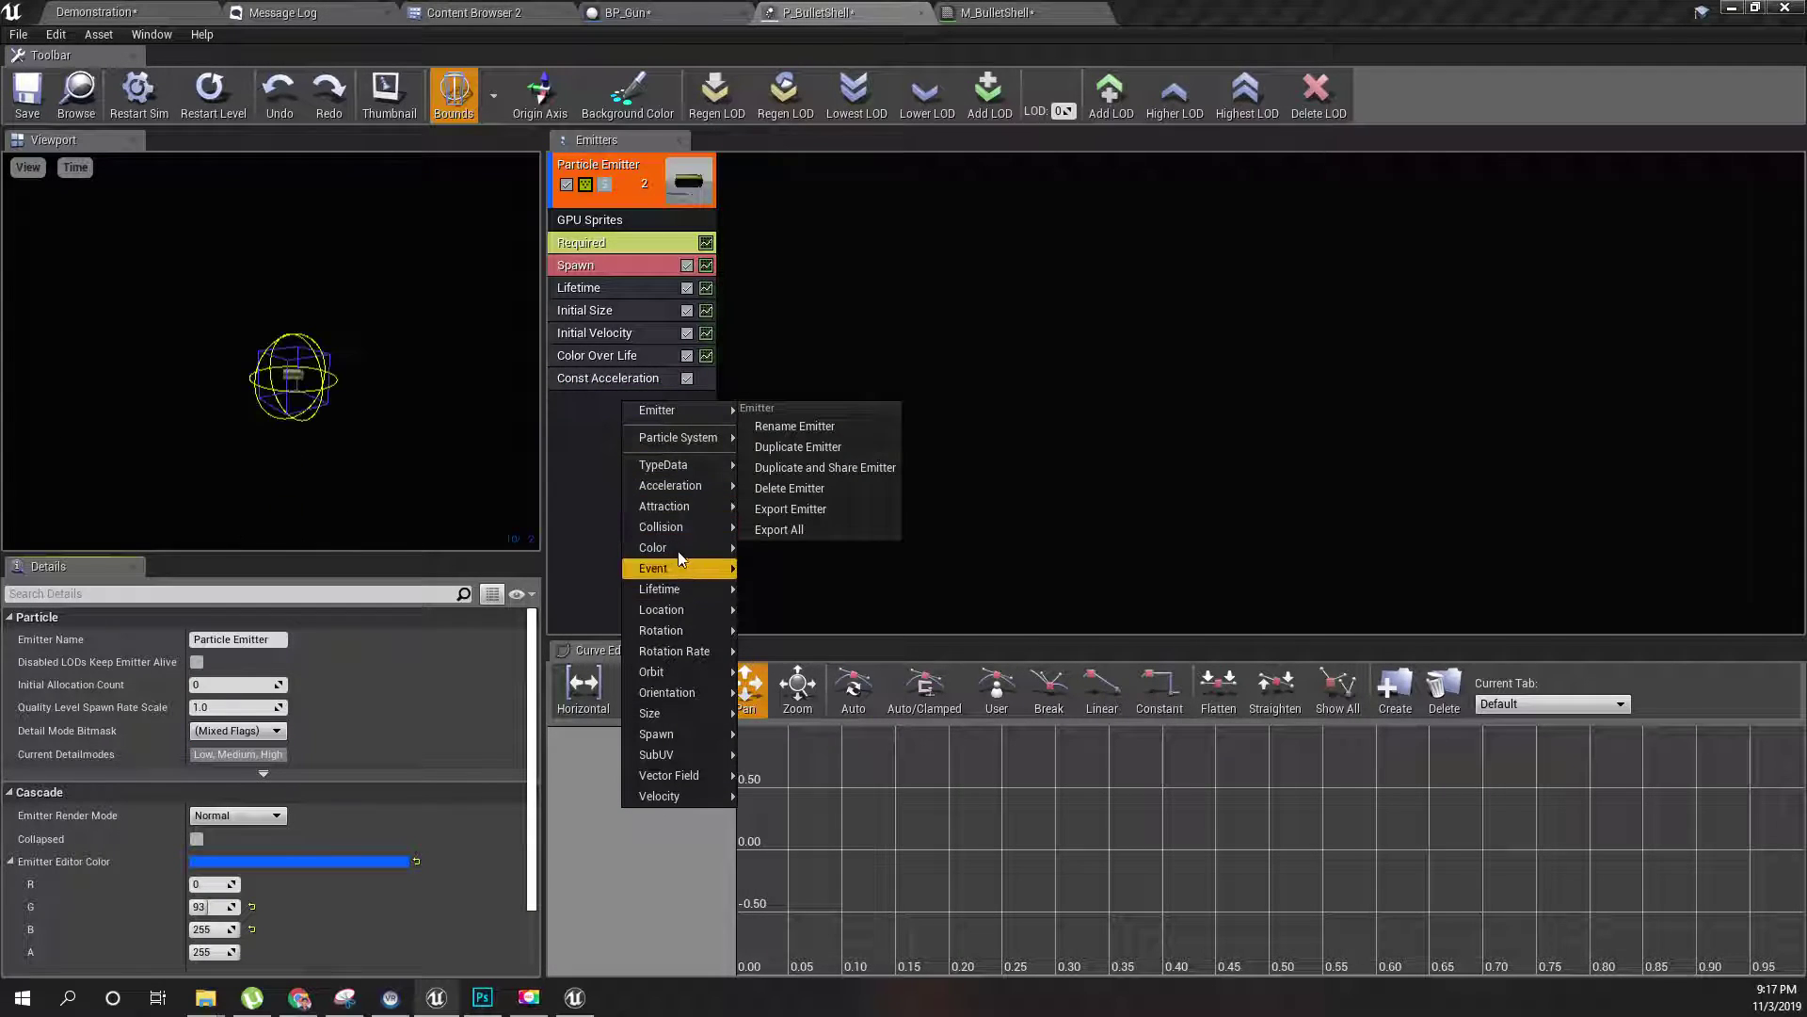
pyautogui.click(770, 516)
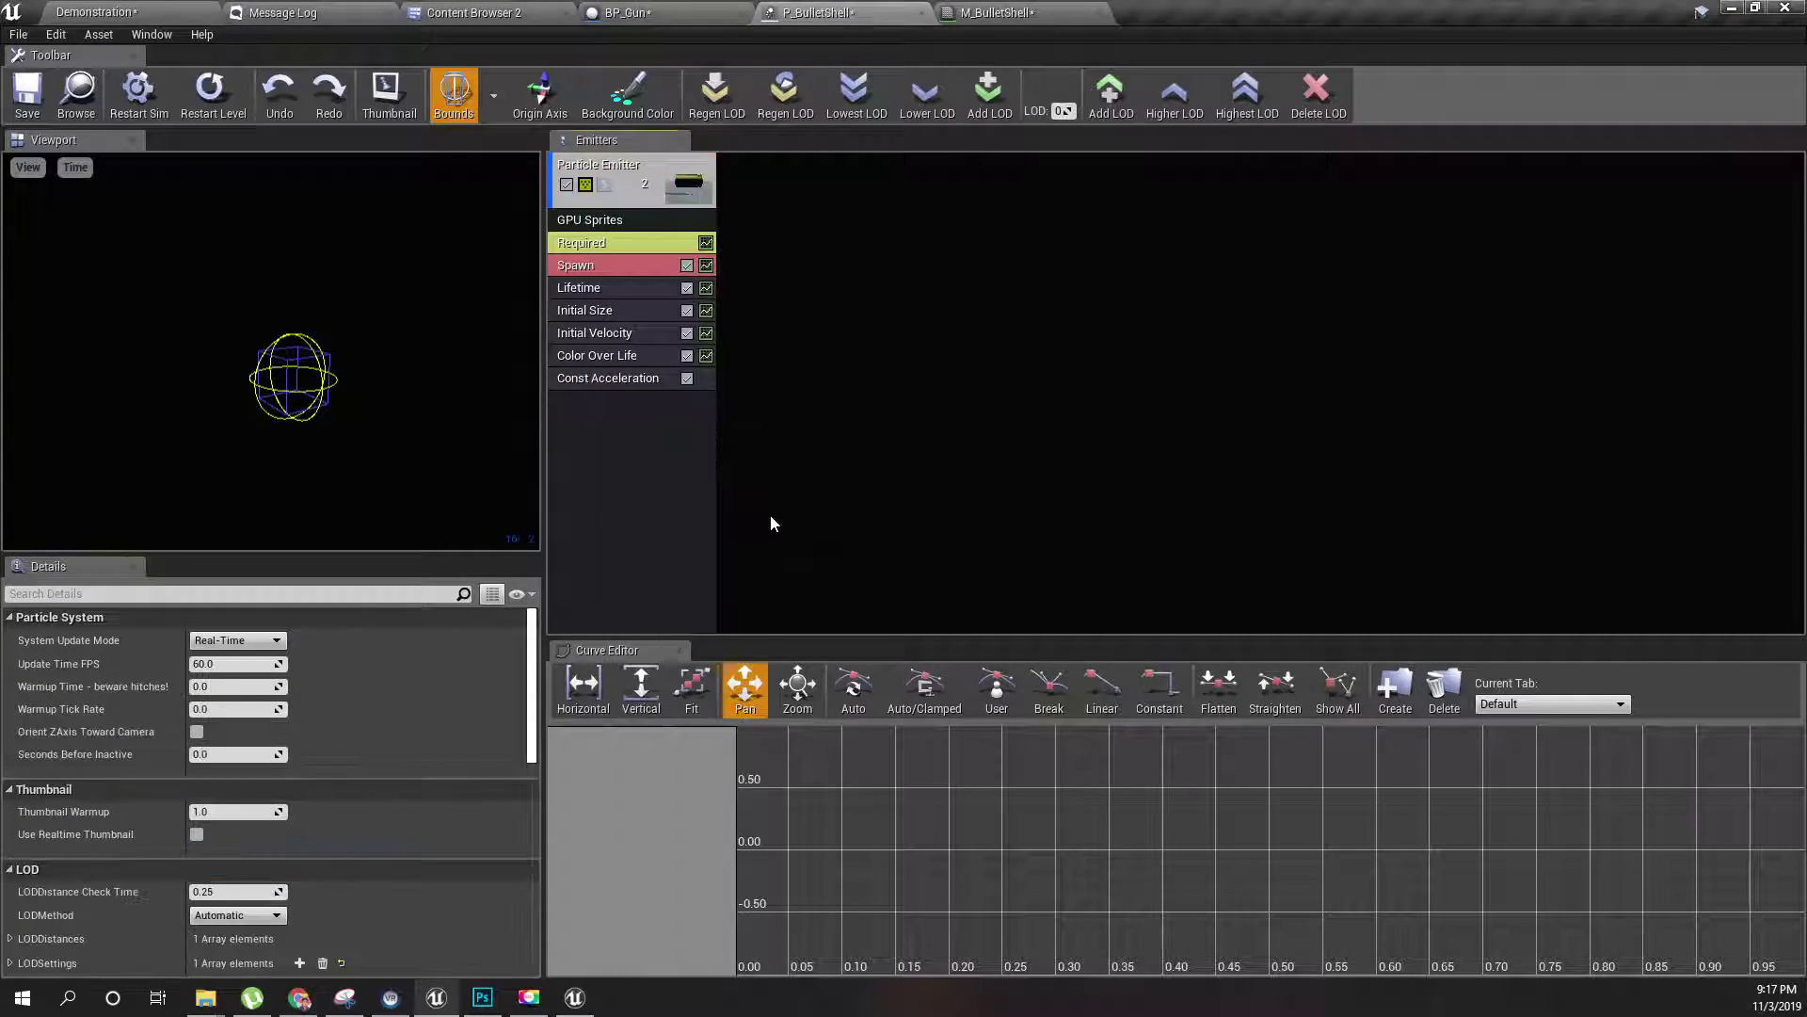
pyautogui.rightClick(664, 480)
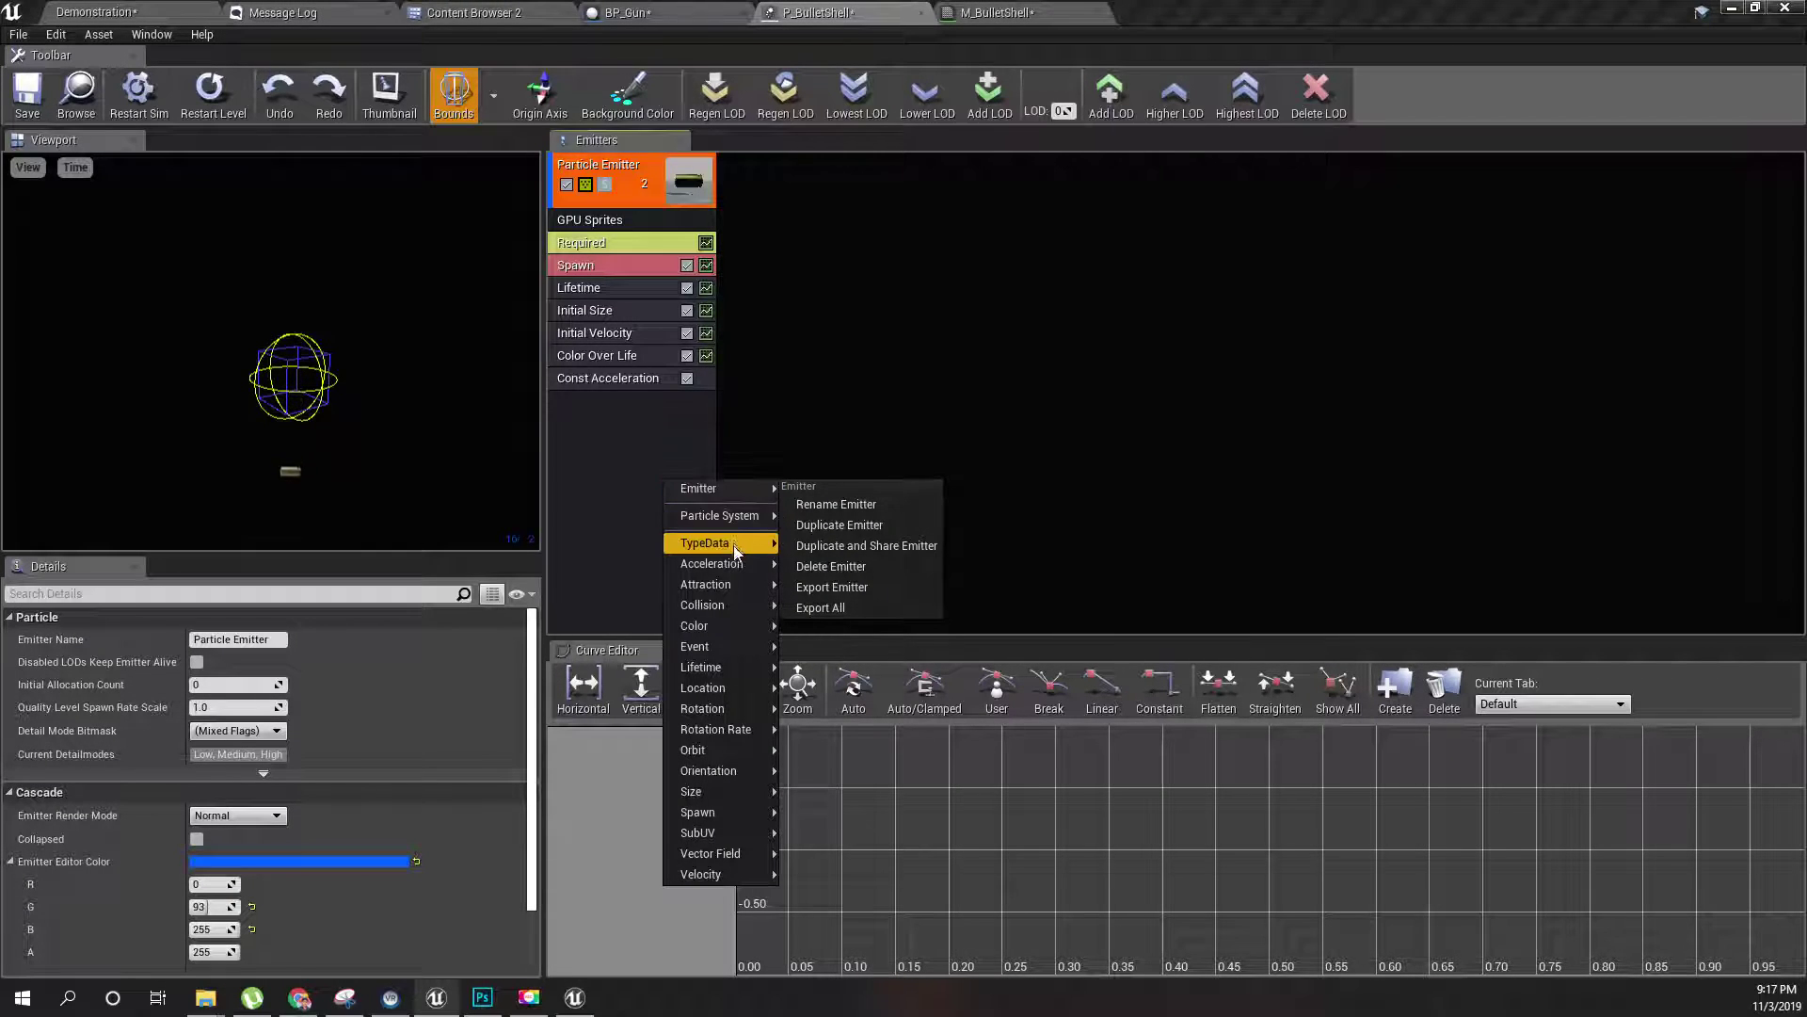
pyautogui.moveTo(740, 605)
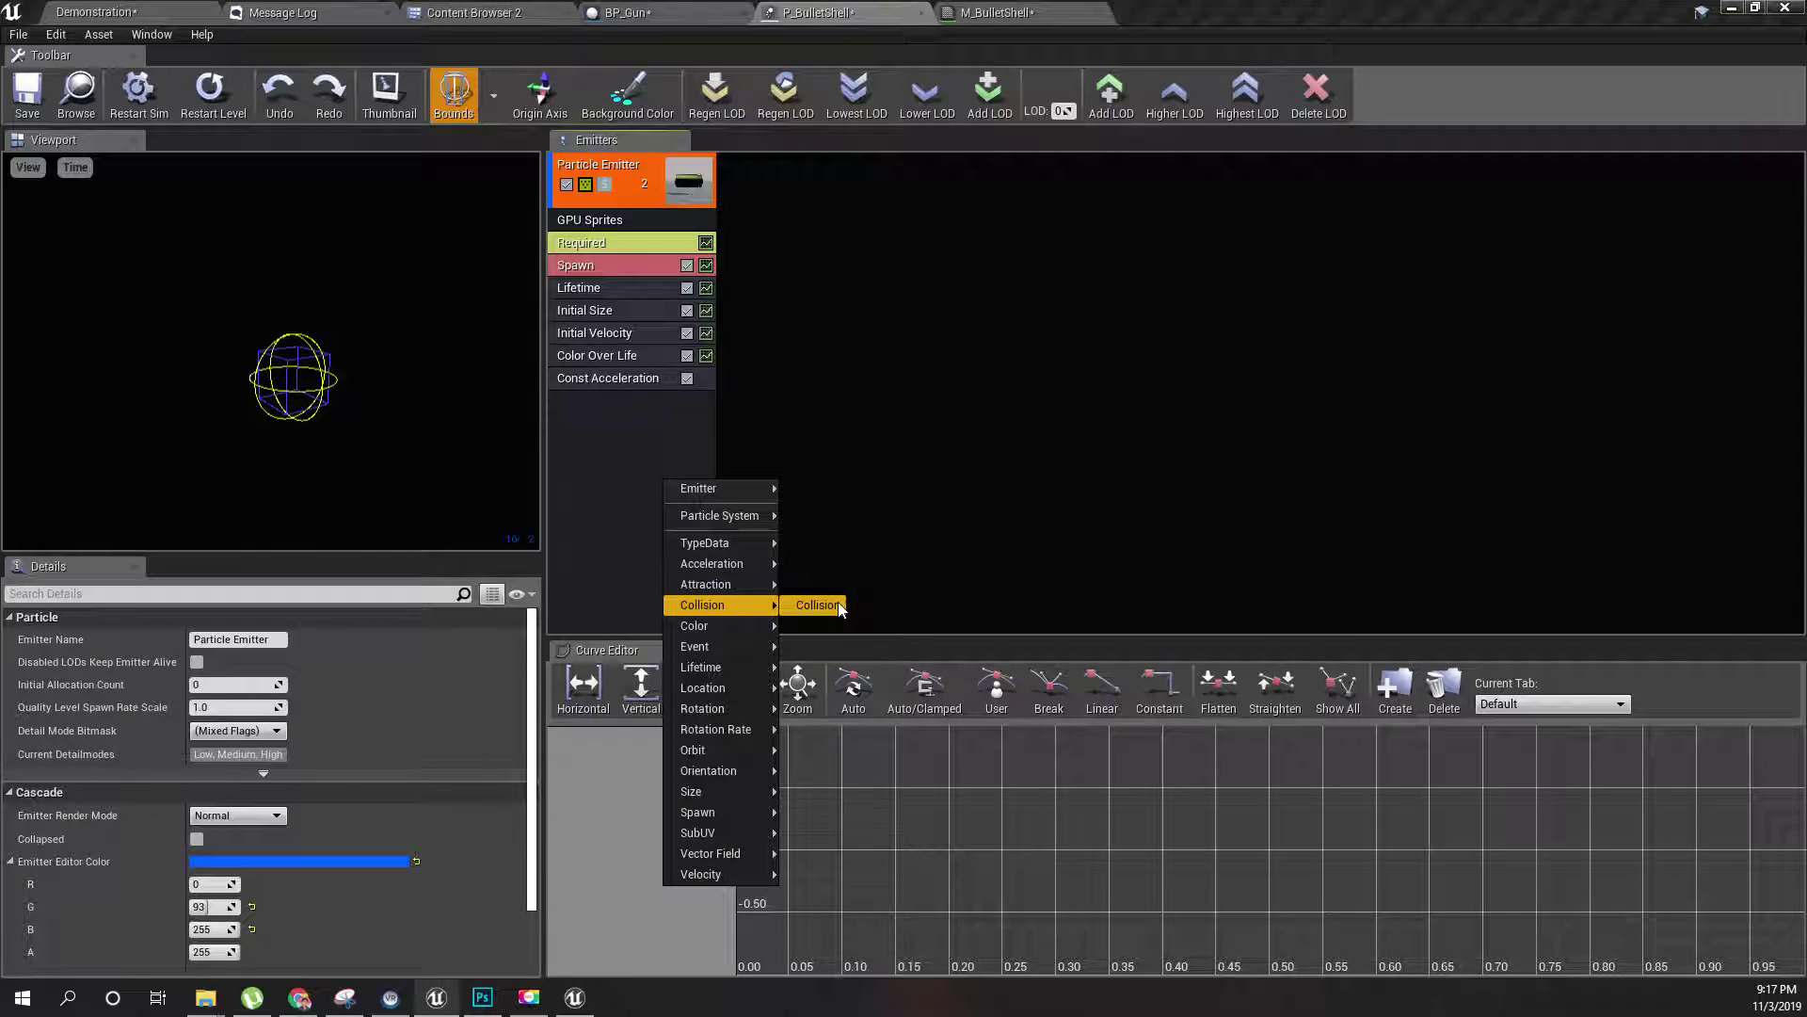
pyautogui.click(828, 605)
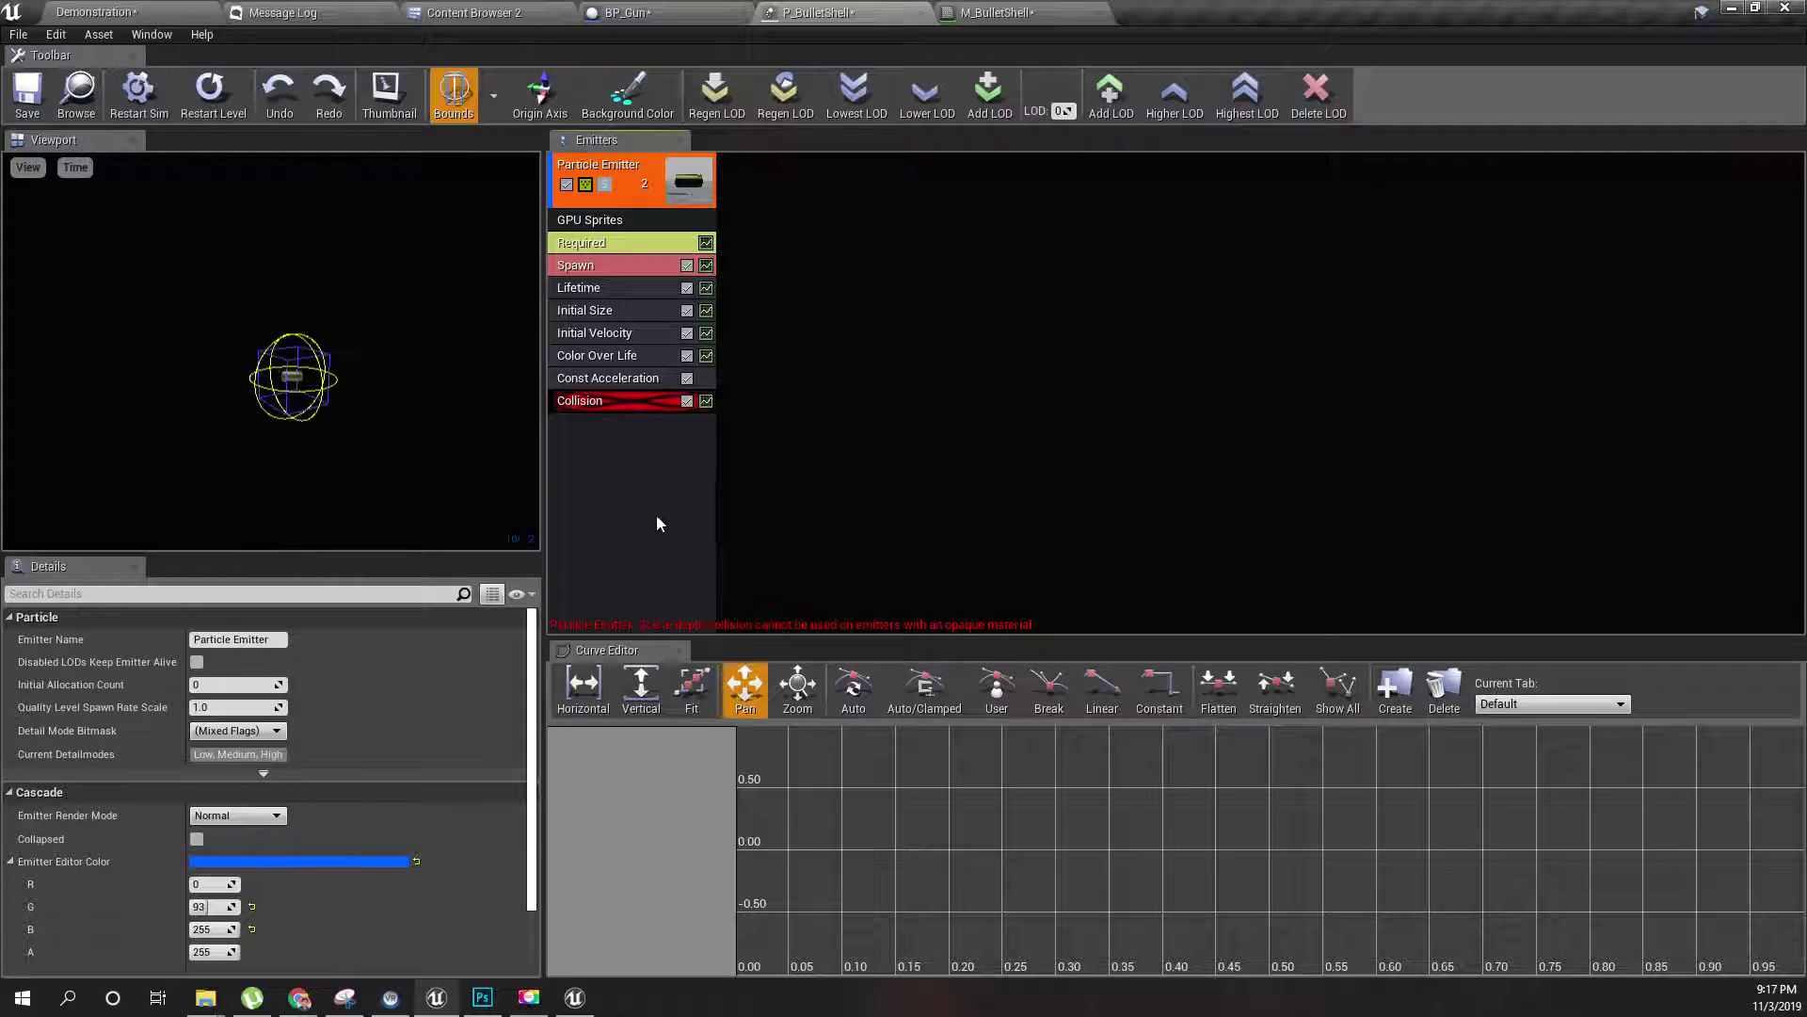
pyautogui.click(574, 401)
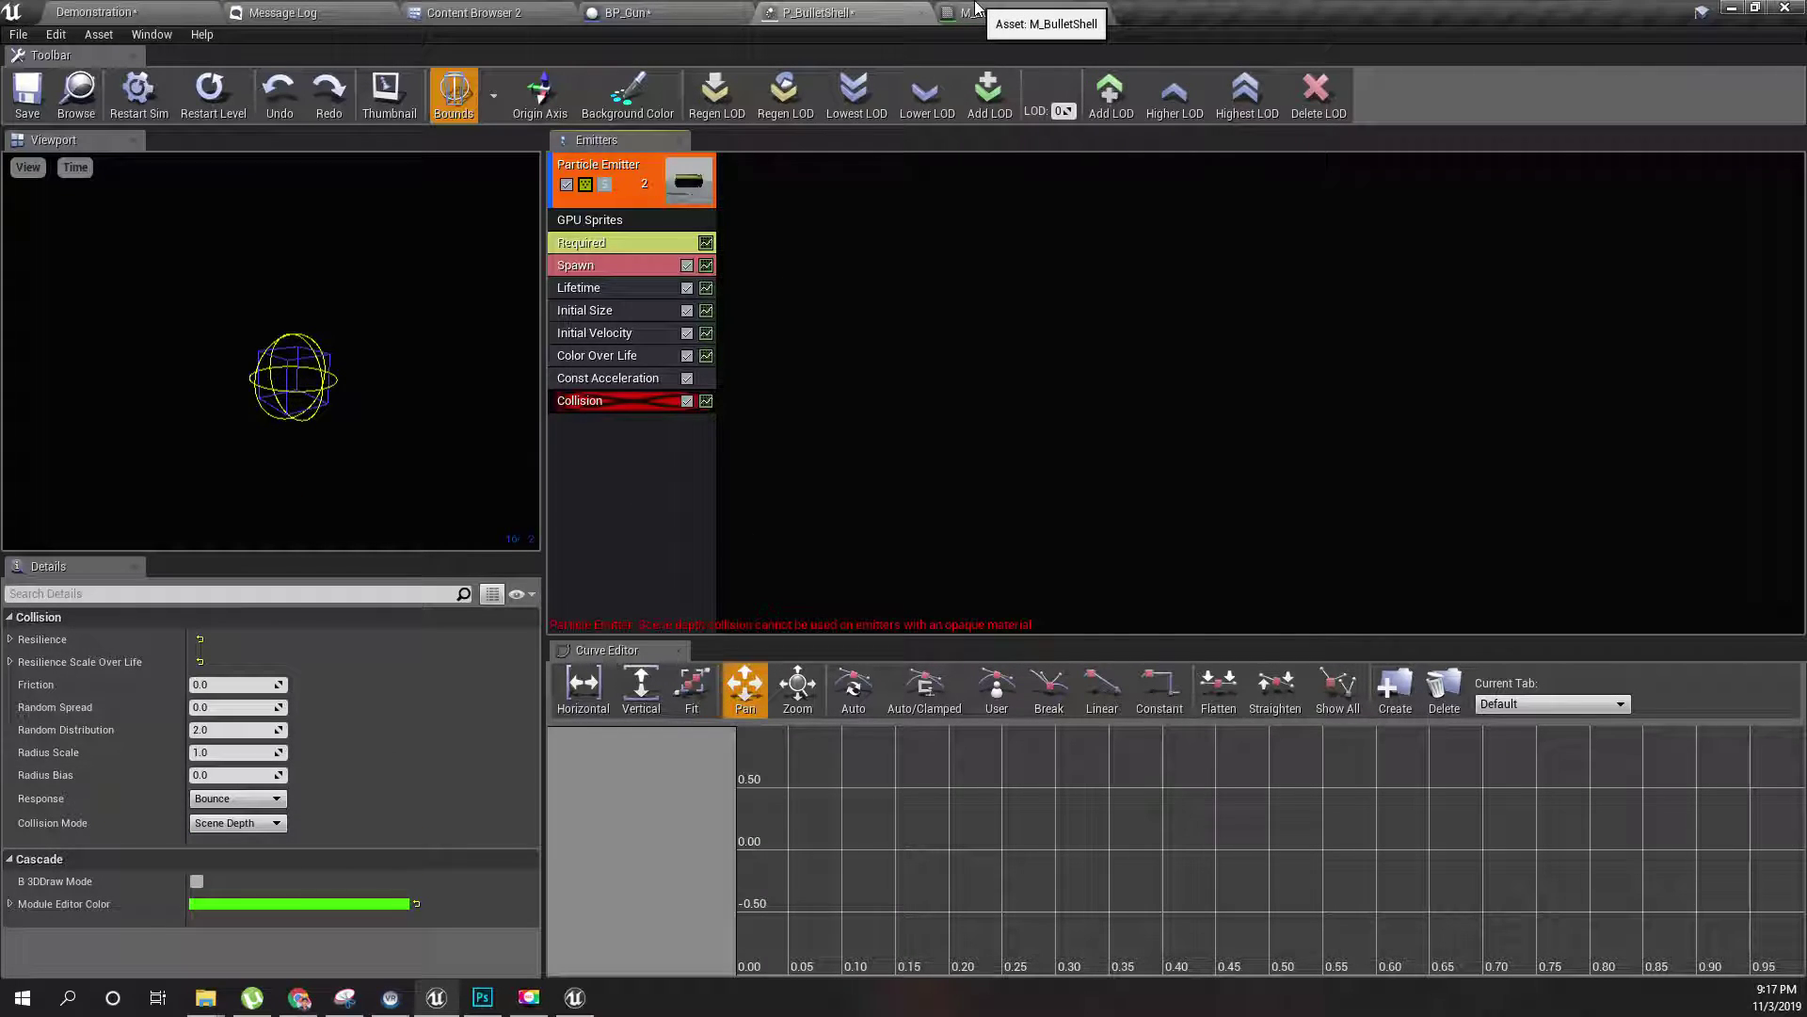
# - Change the M_BulletShell material's Blend Mode to Translucent and apply the change
pyautogui.click(579, 247)
pyautogui.click(998, 12)
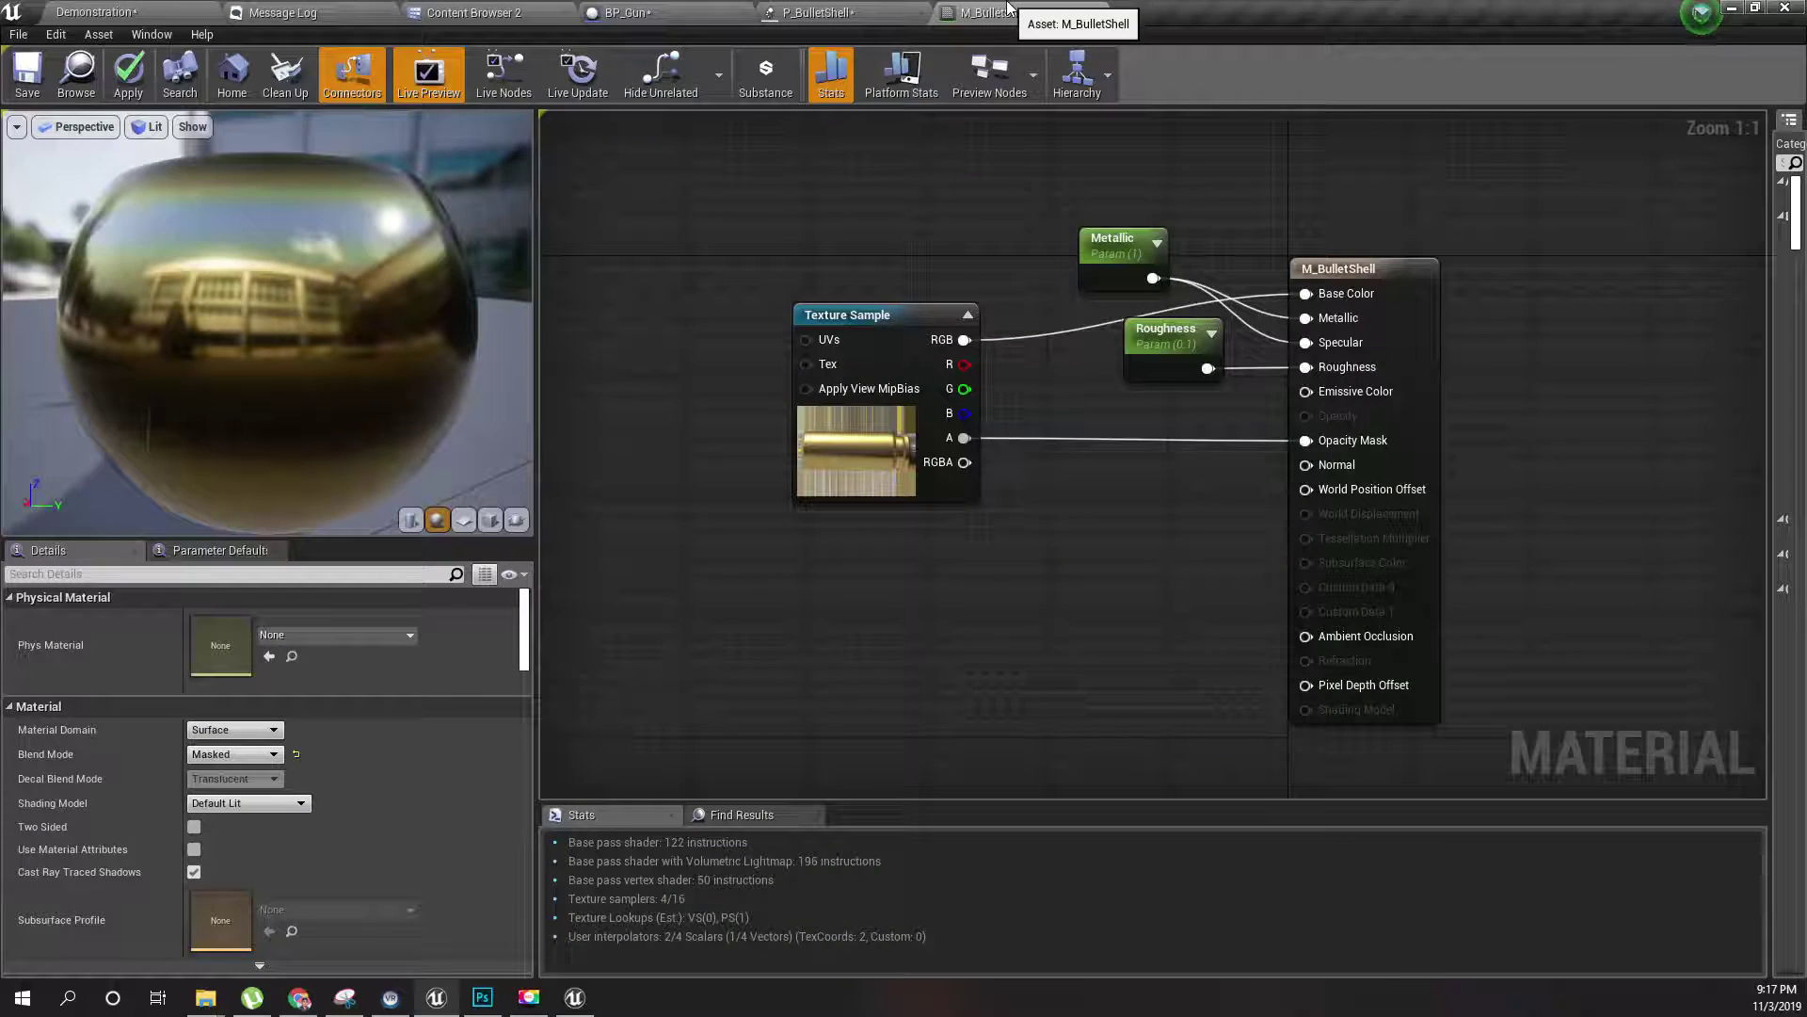
pyautogui.click(223, 760)
pyautogui.click(216, 794)
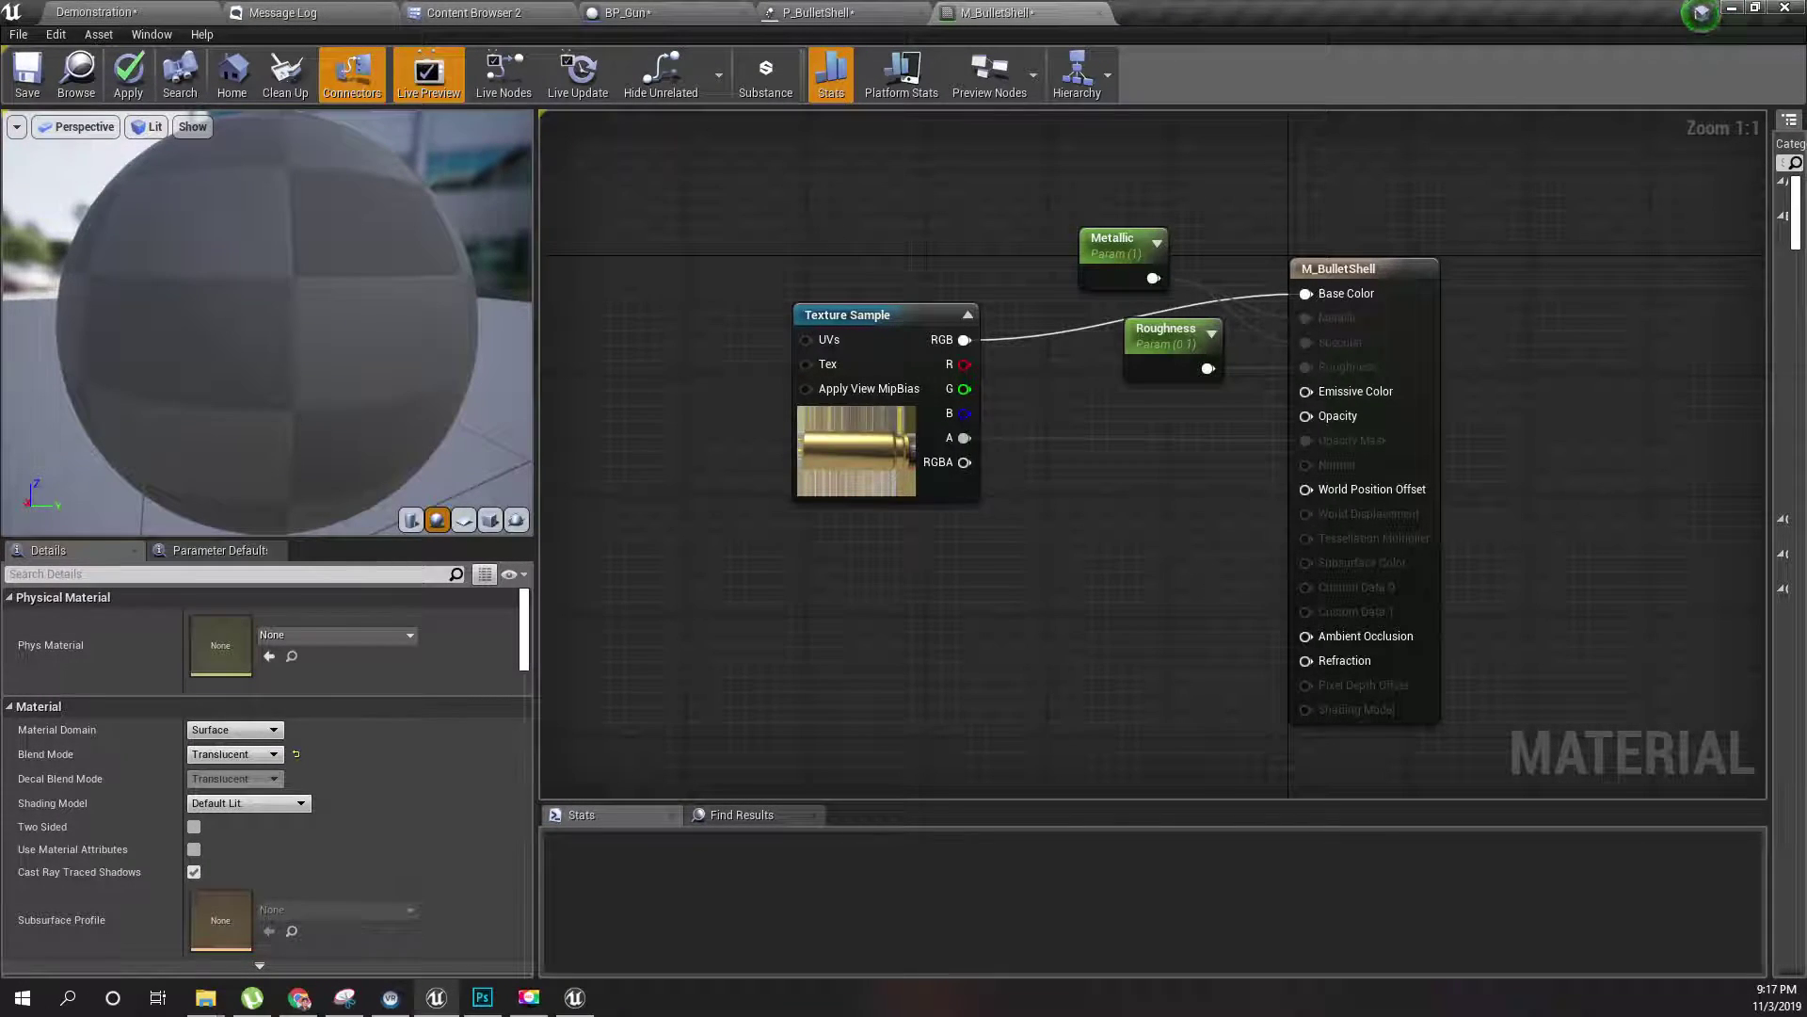
pyautogui.moveTo(693, 710); pyautogui.dragTo(681, 731, button='right')
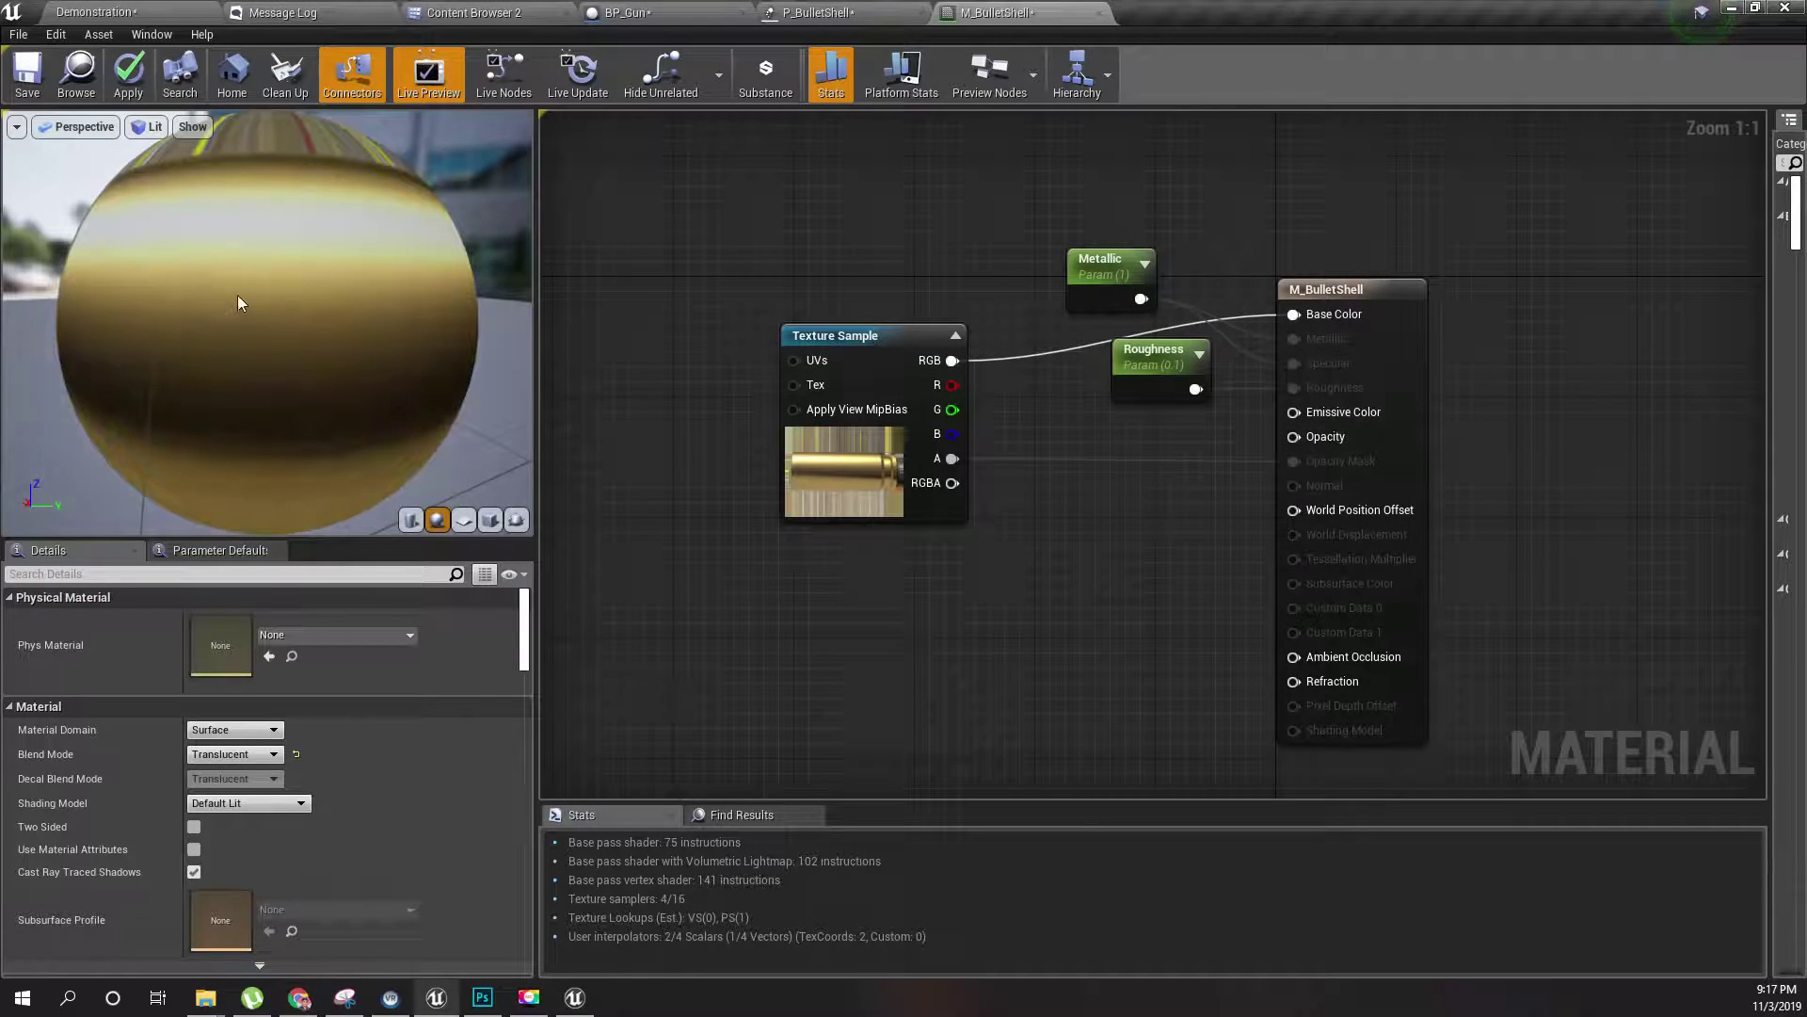
pyautogui.click(128, 76)
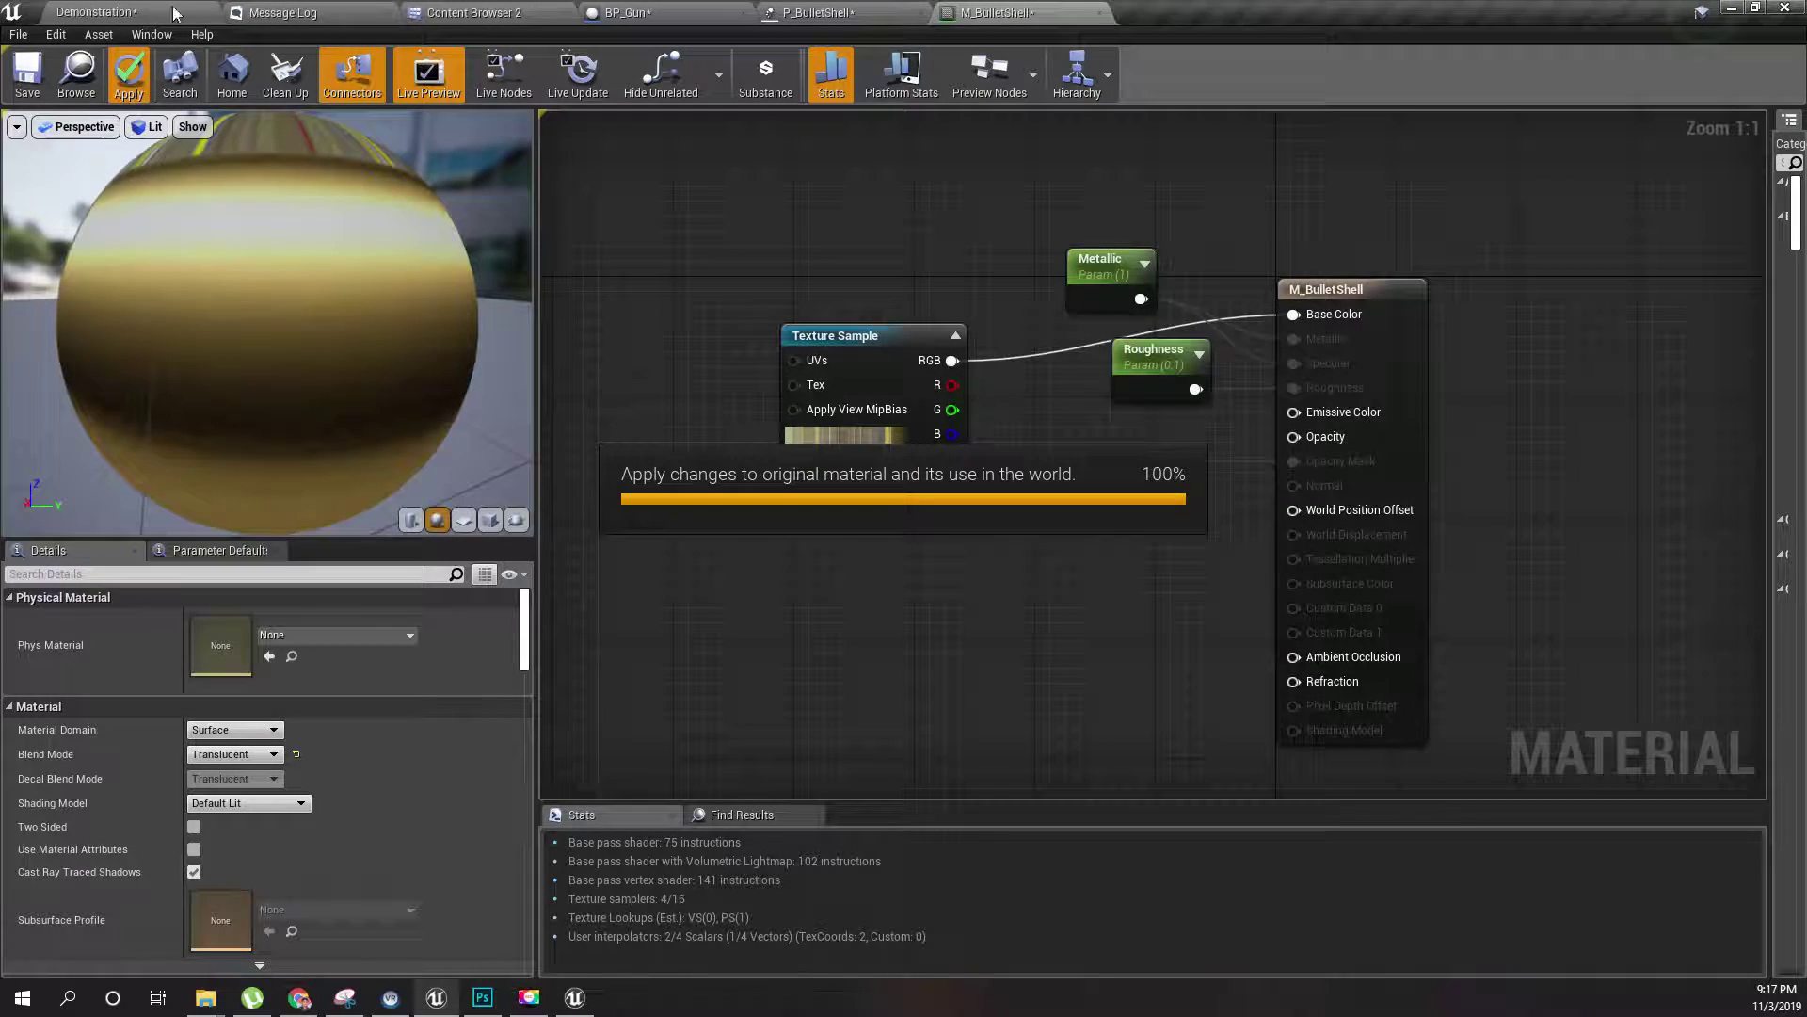
# - Return to the P_BulletShell particle system and open the Collision module's settings
pyautogui.click(836, 12)
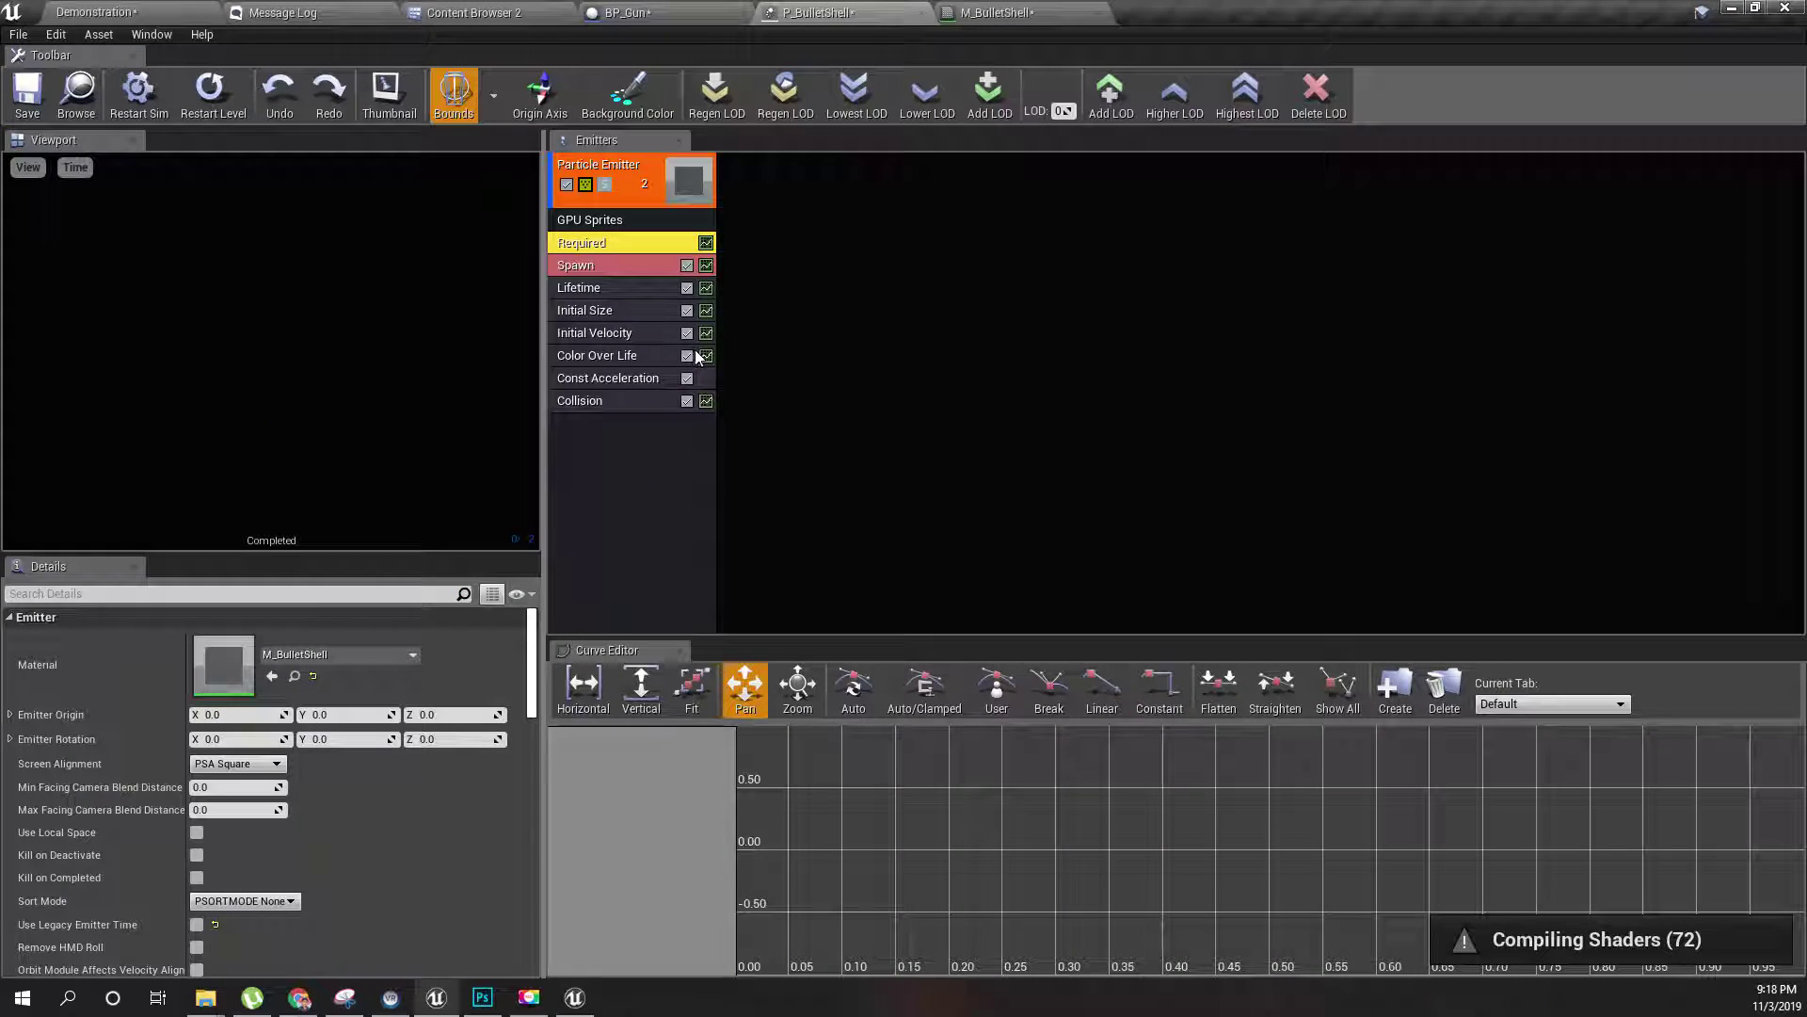
pyautogui.click(619, 403)
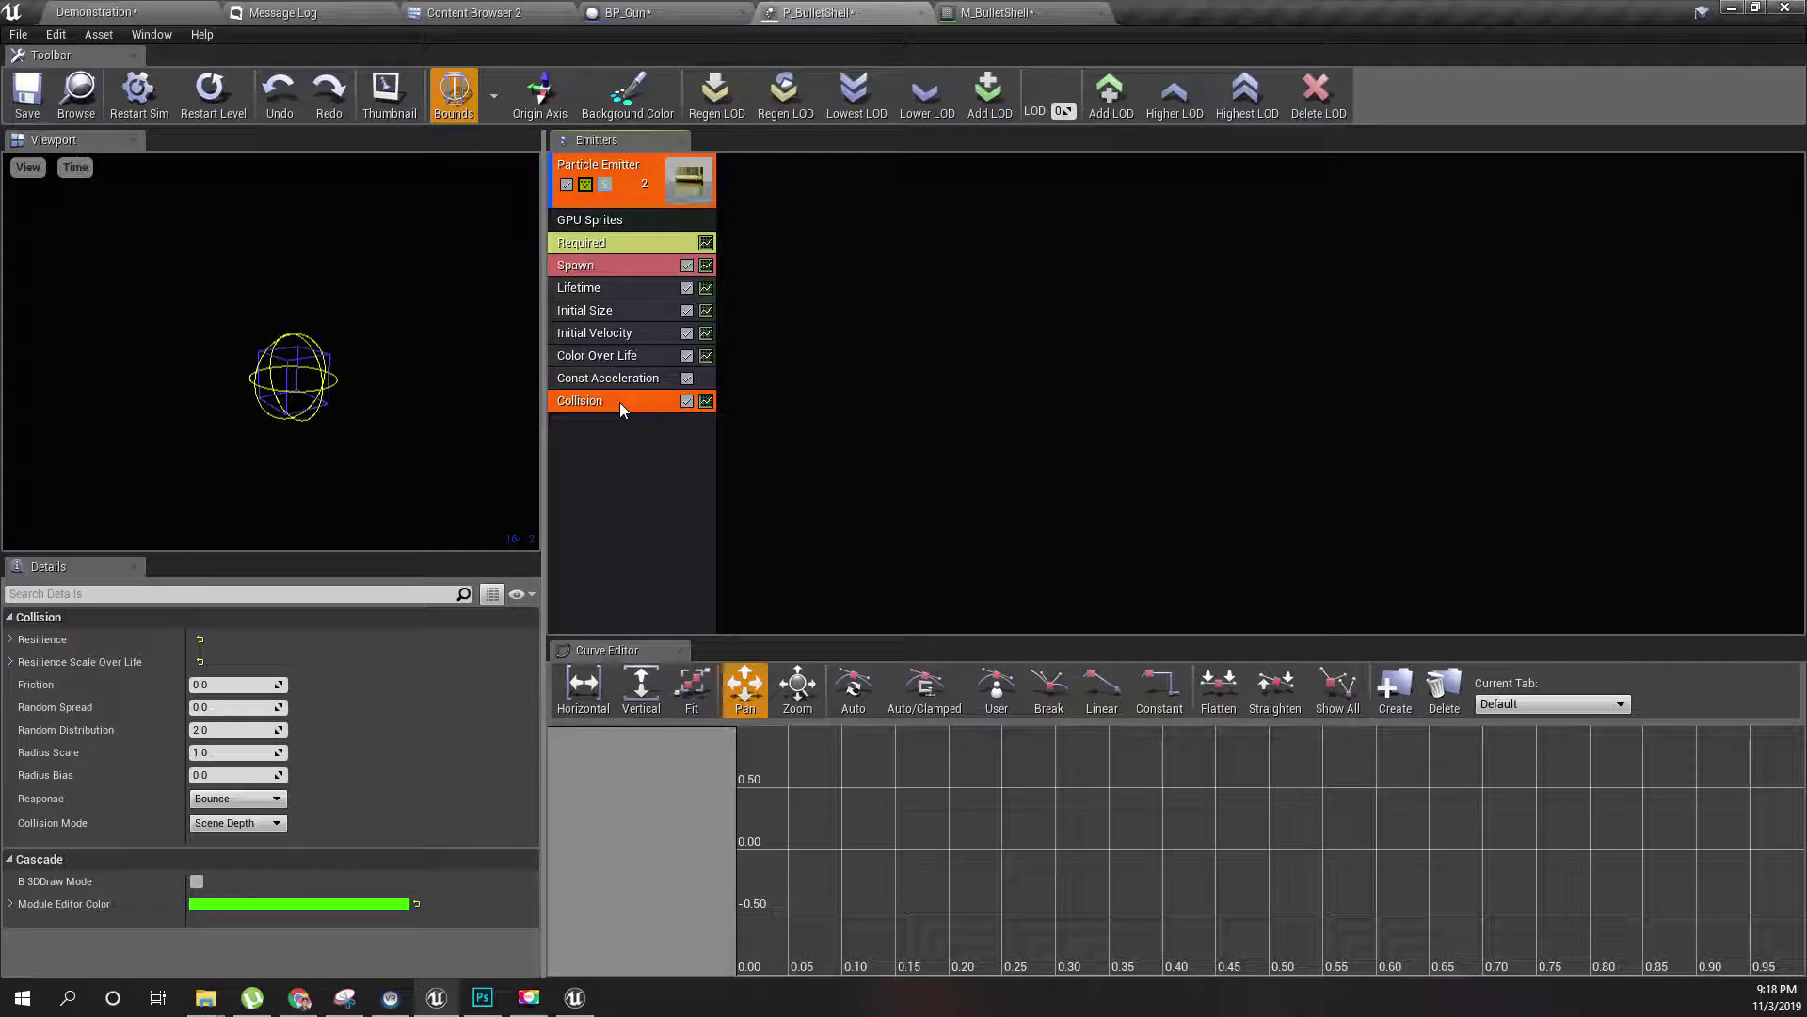
# - Hide the bounds in the particle preview and disable the Const Acceleration module
pyautogui.click(202, 9)
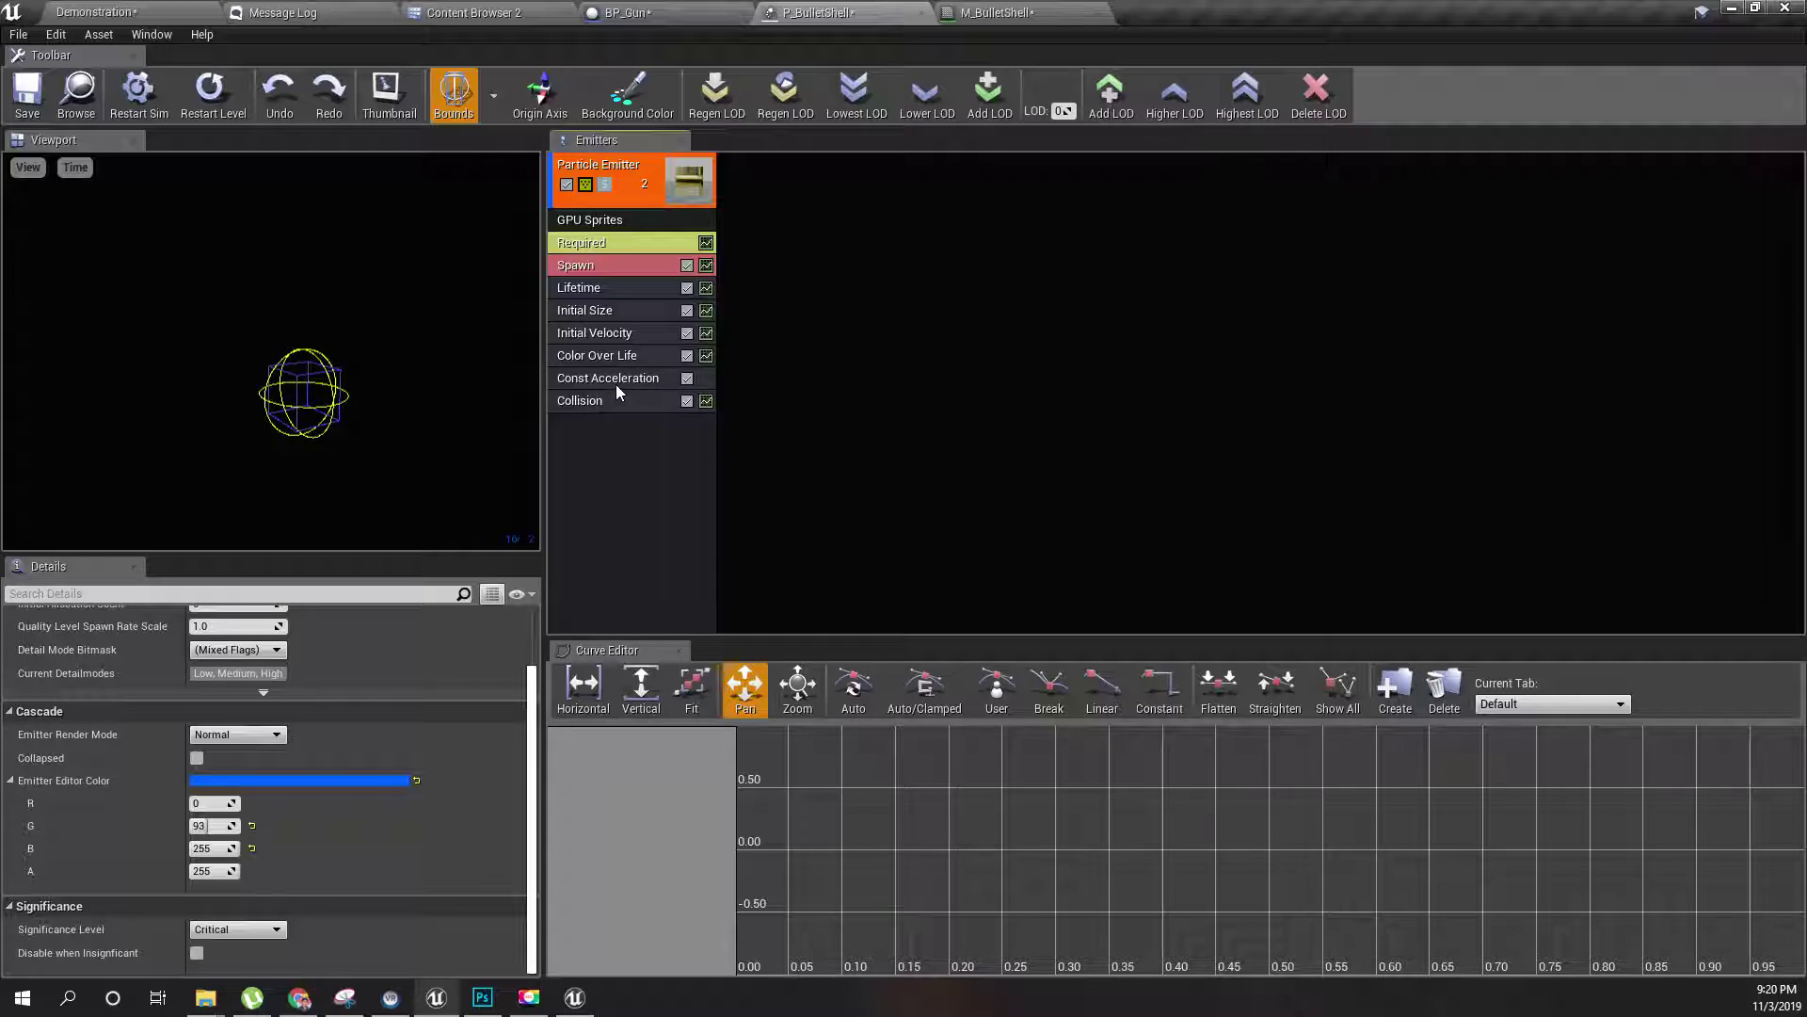
pyautogui.click(453, 97)
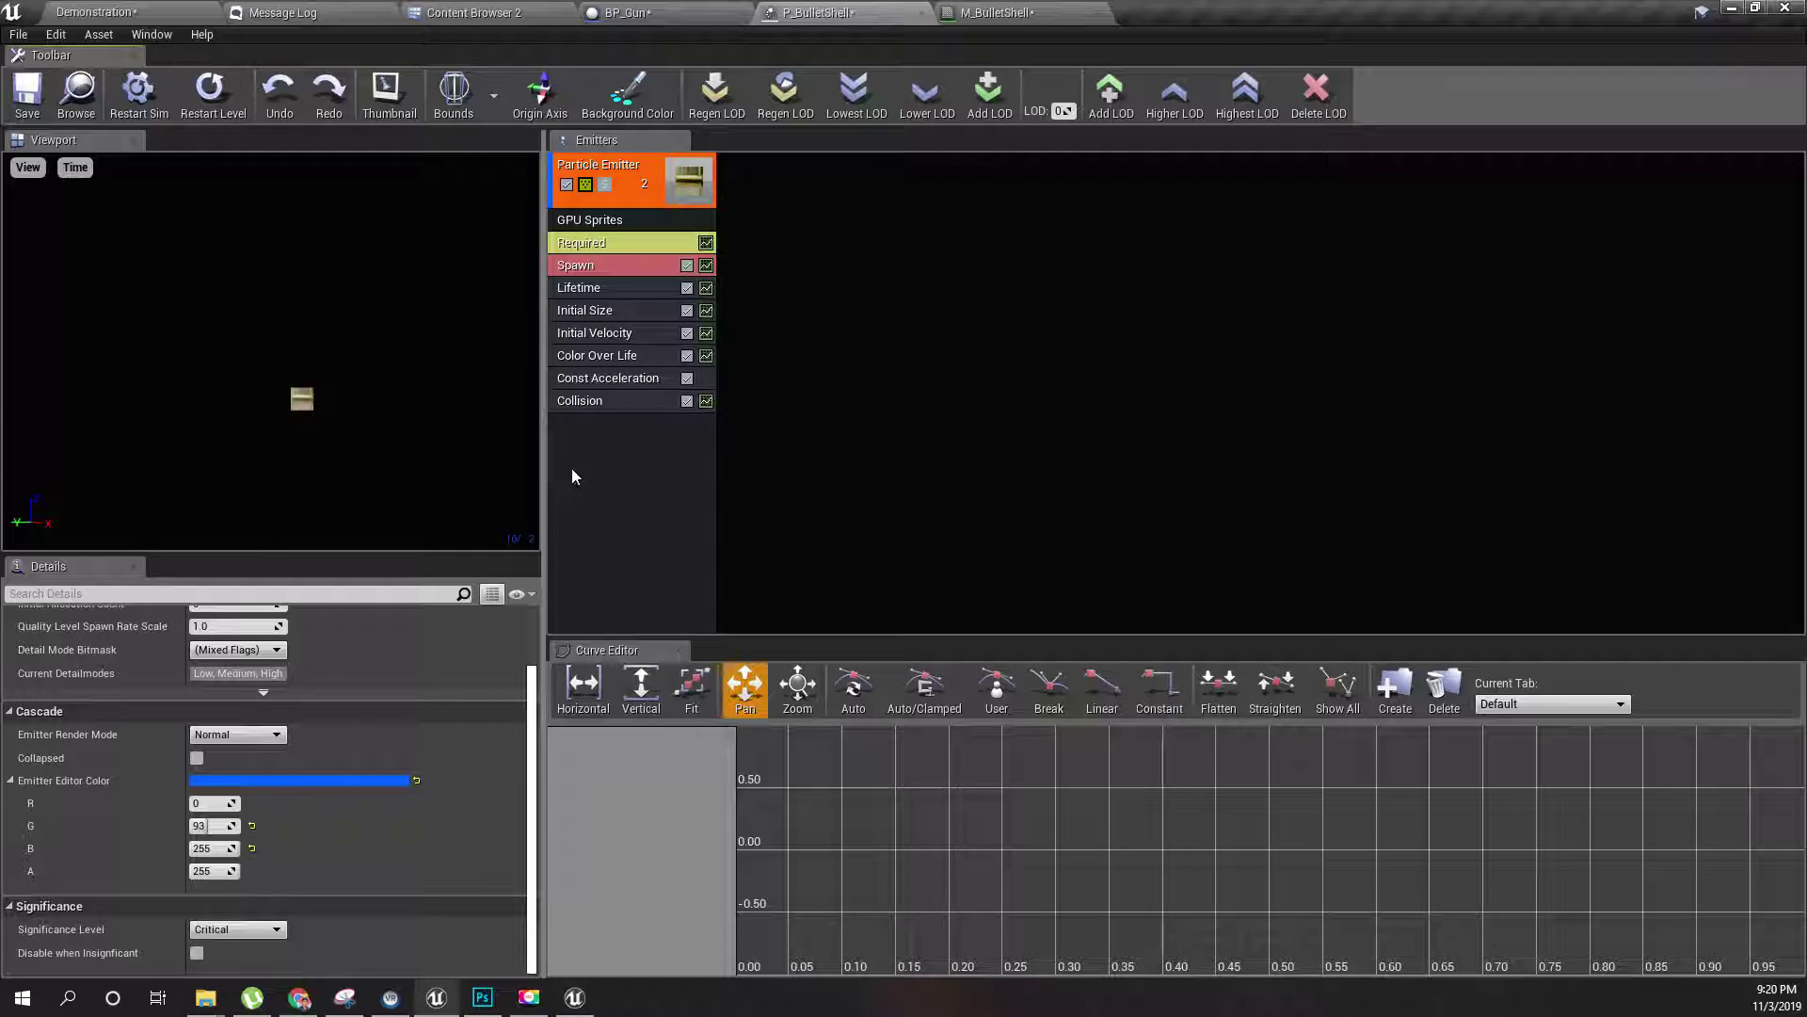
pyautogui.click(687, 377)
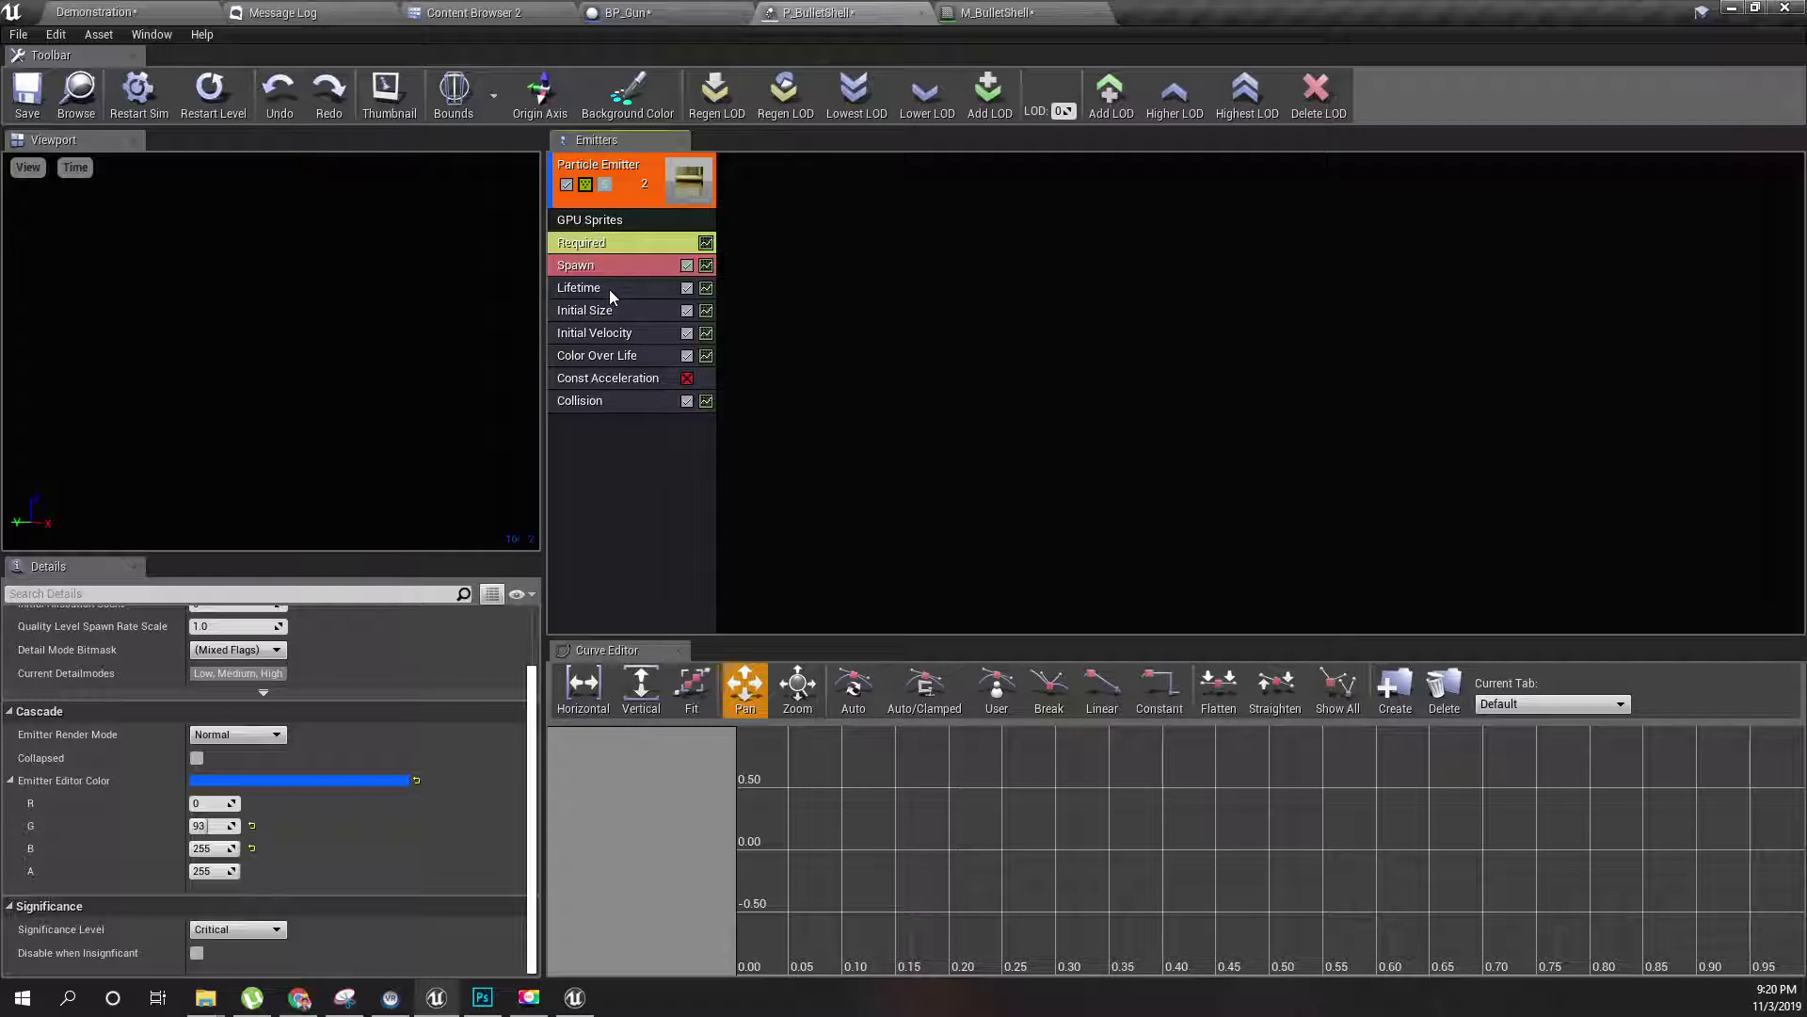
# - Review the Spawn module's burst settings
pyautogui.rightClick(608, 439)
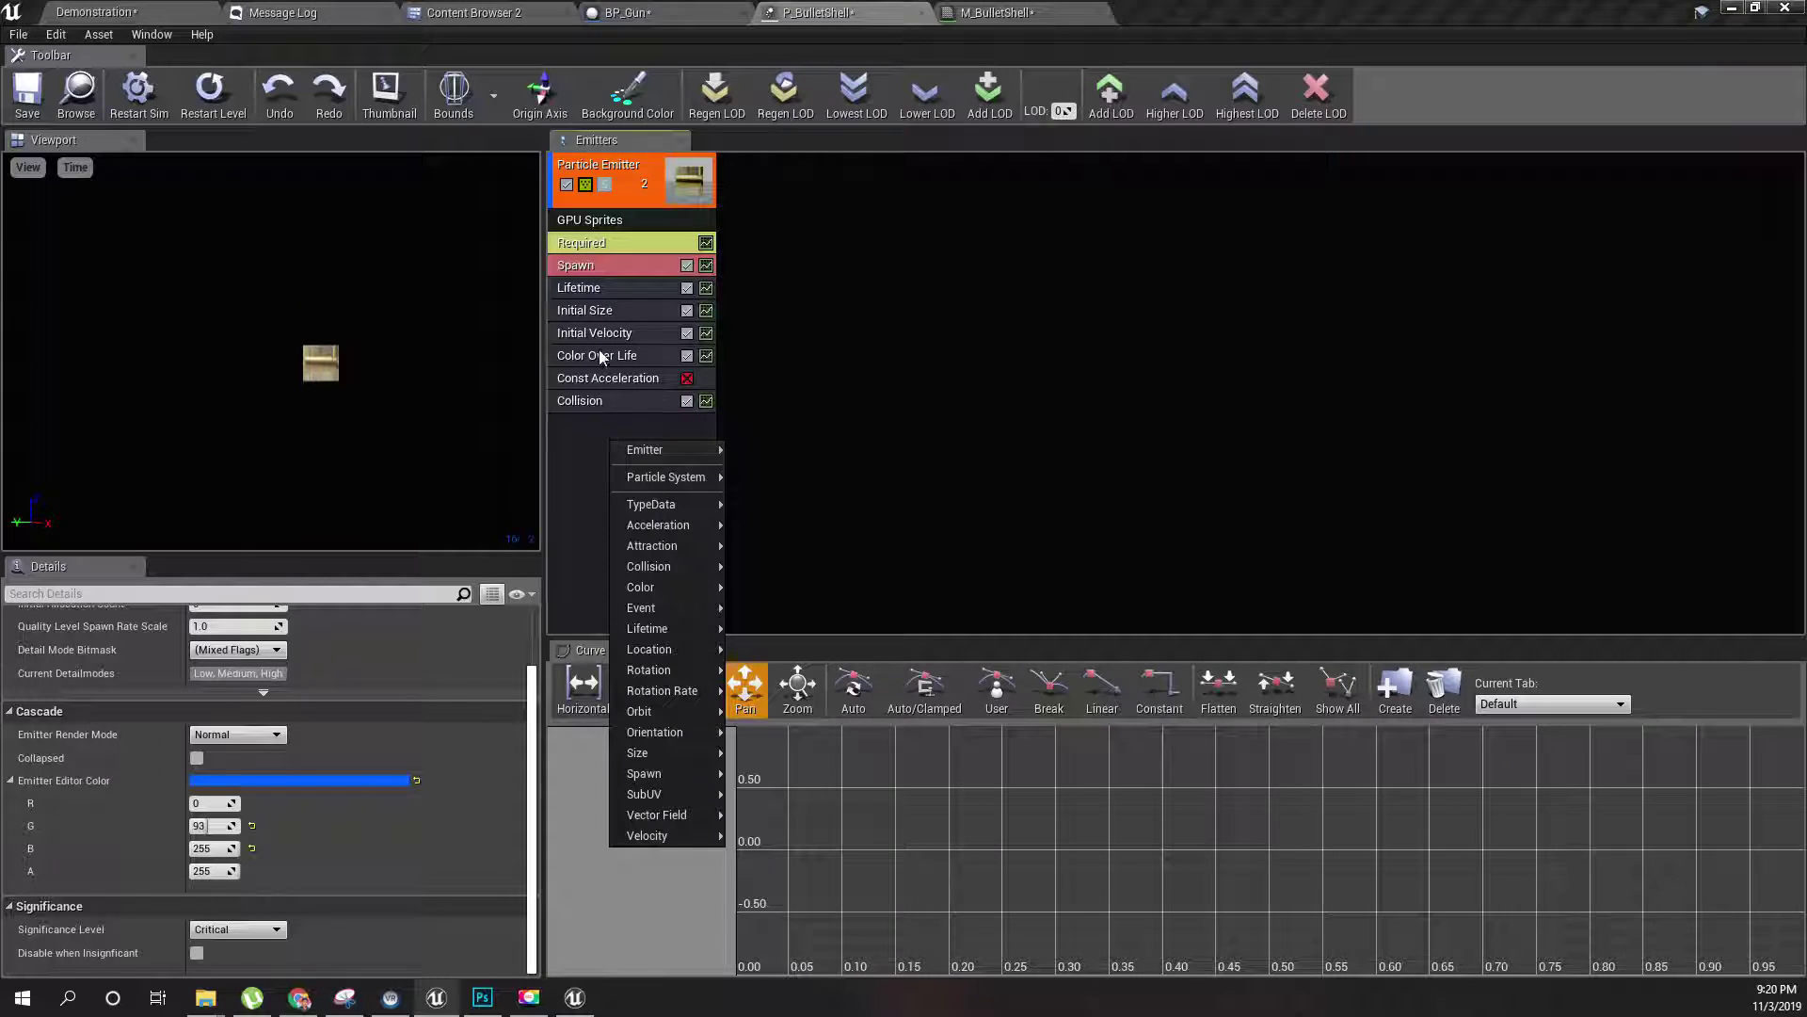
pyautogui.click(585, 269)
pyautogui.scroll(-1, 330, 793)
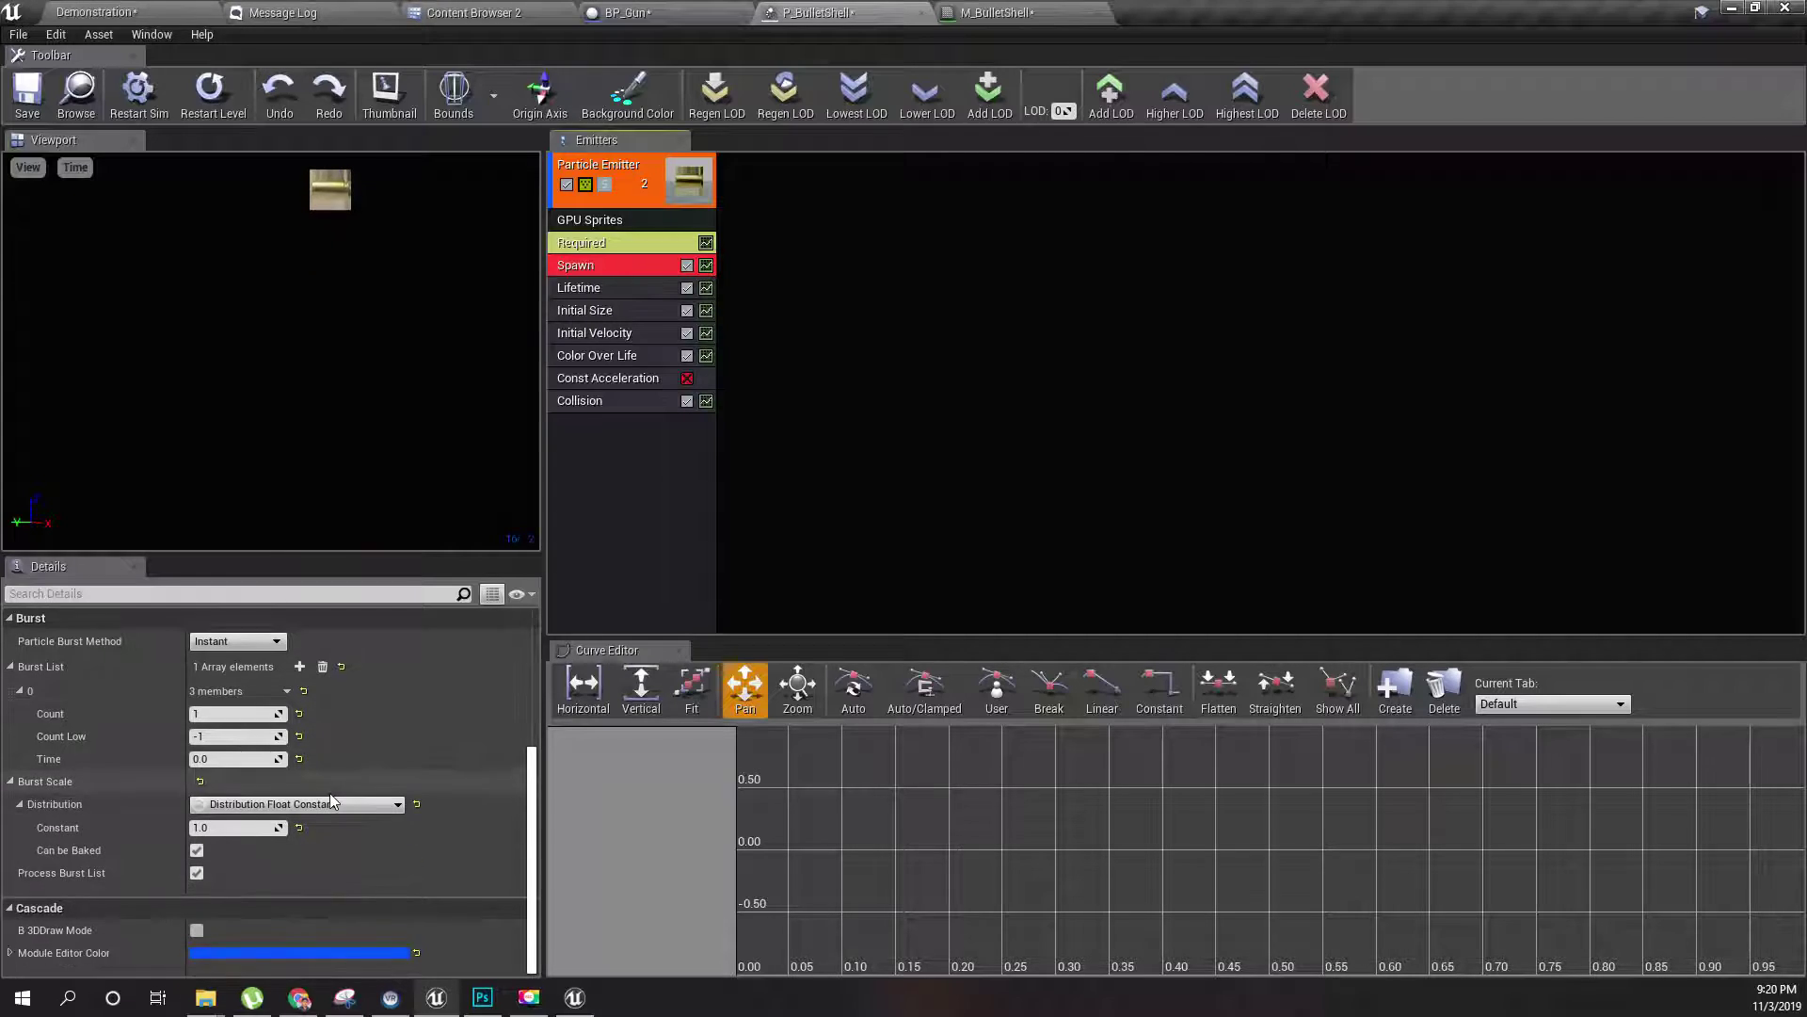
pyautogui.scroll(2, 365, 753)
# - Add a second Initial Size module and set its Start Size distribution to Distribution Vector Constant
pyautogui.rightClick(613, 498)
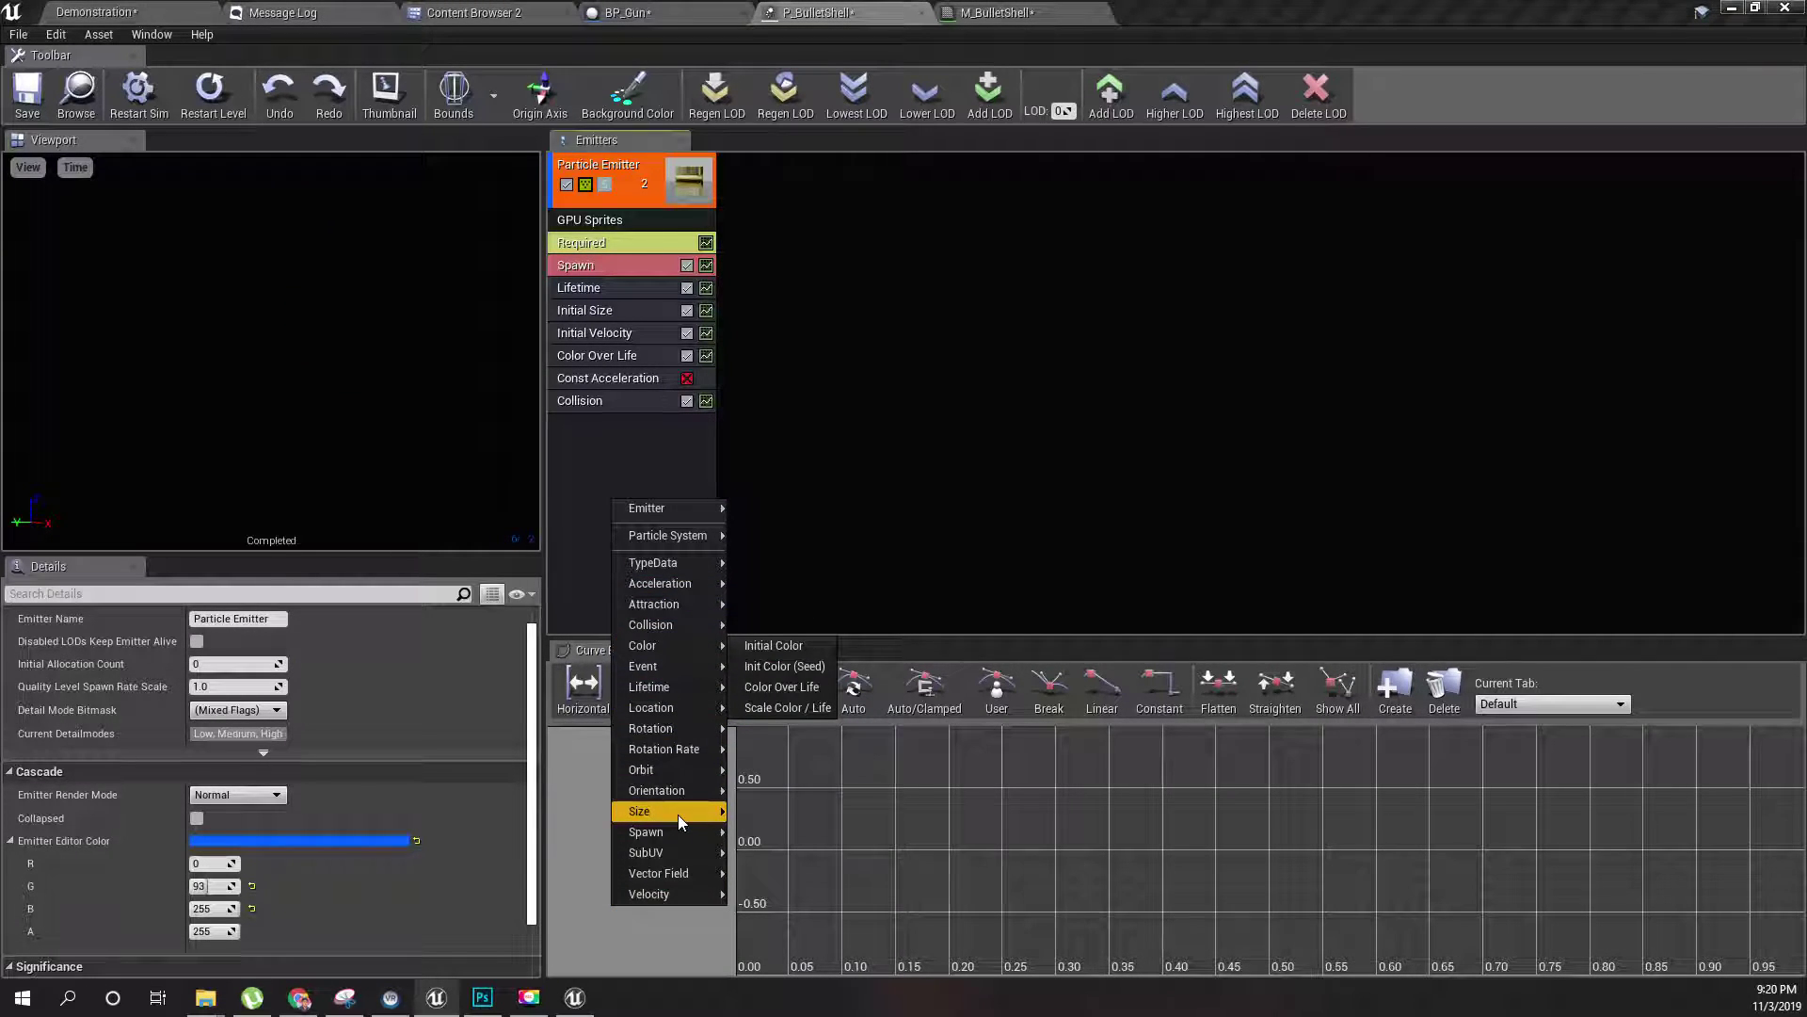
pyautogui.moveTo(677, 816)
pyautogui.click(770, 814)
pyautogui.click(604, 425)
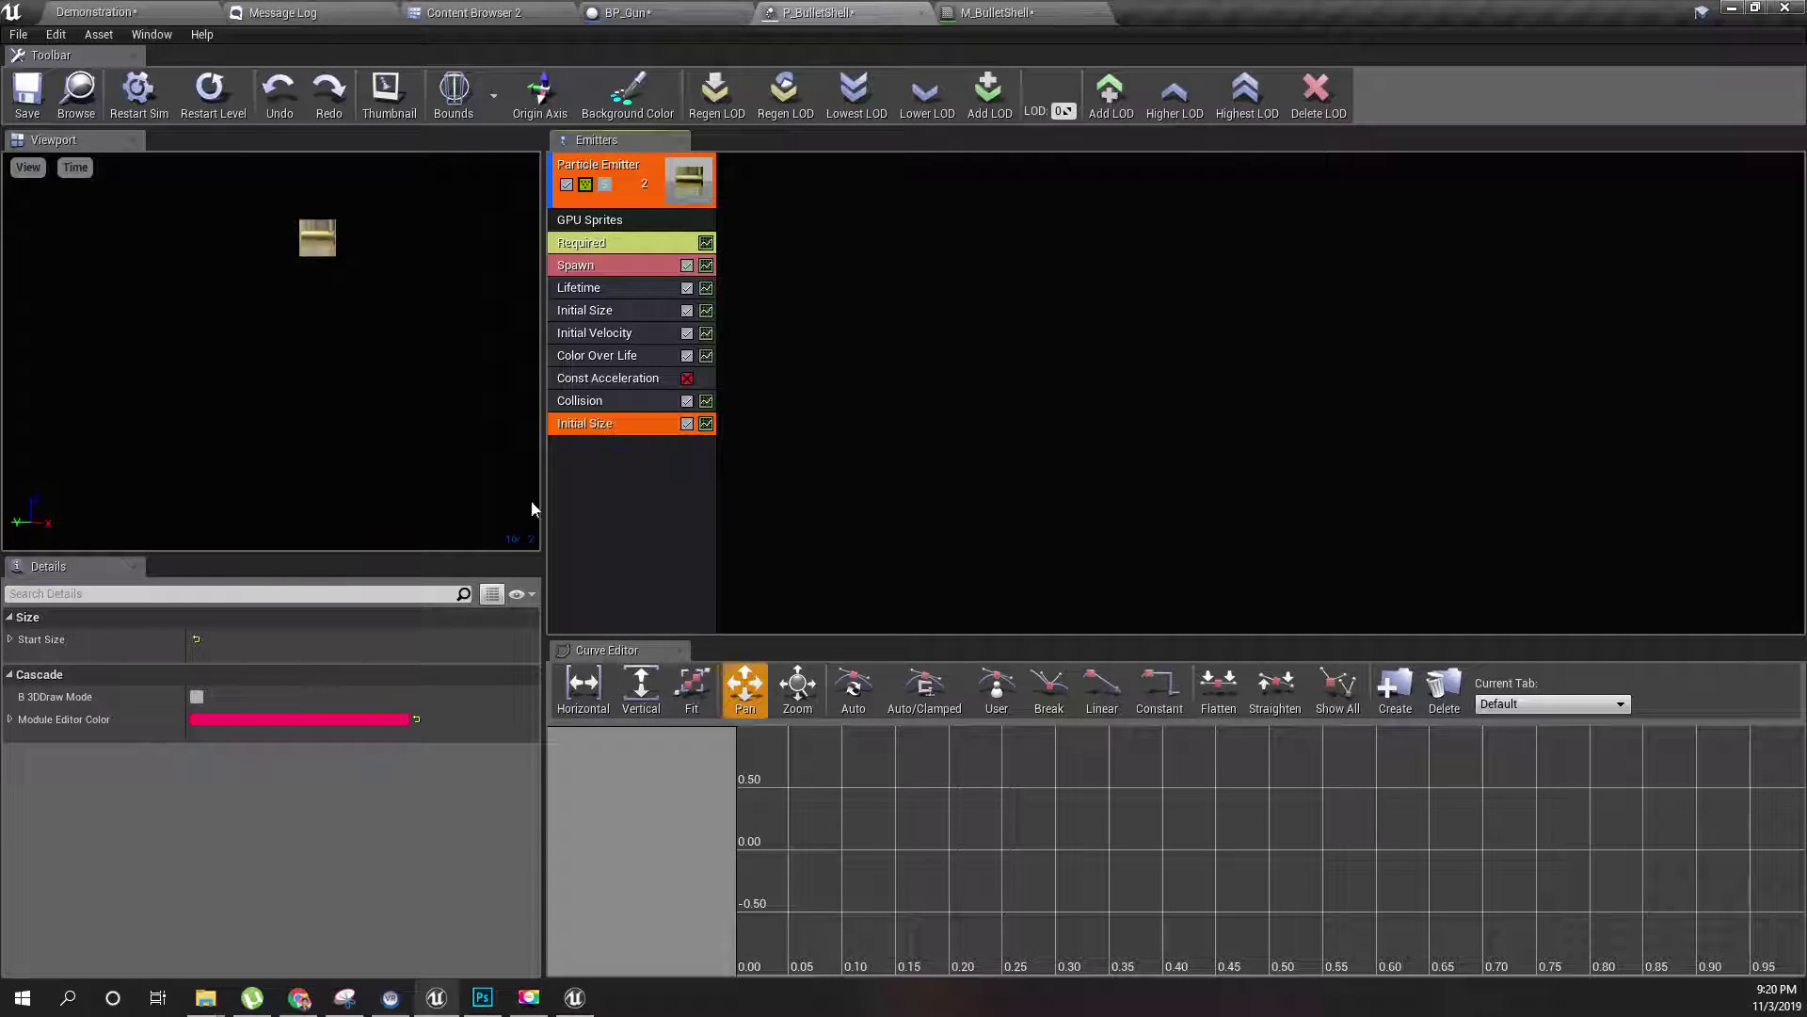
pyautogui.click(9, 640)
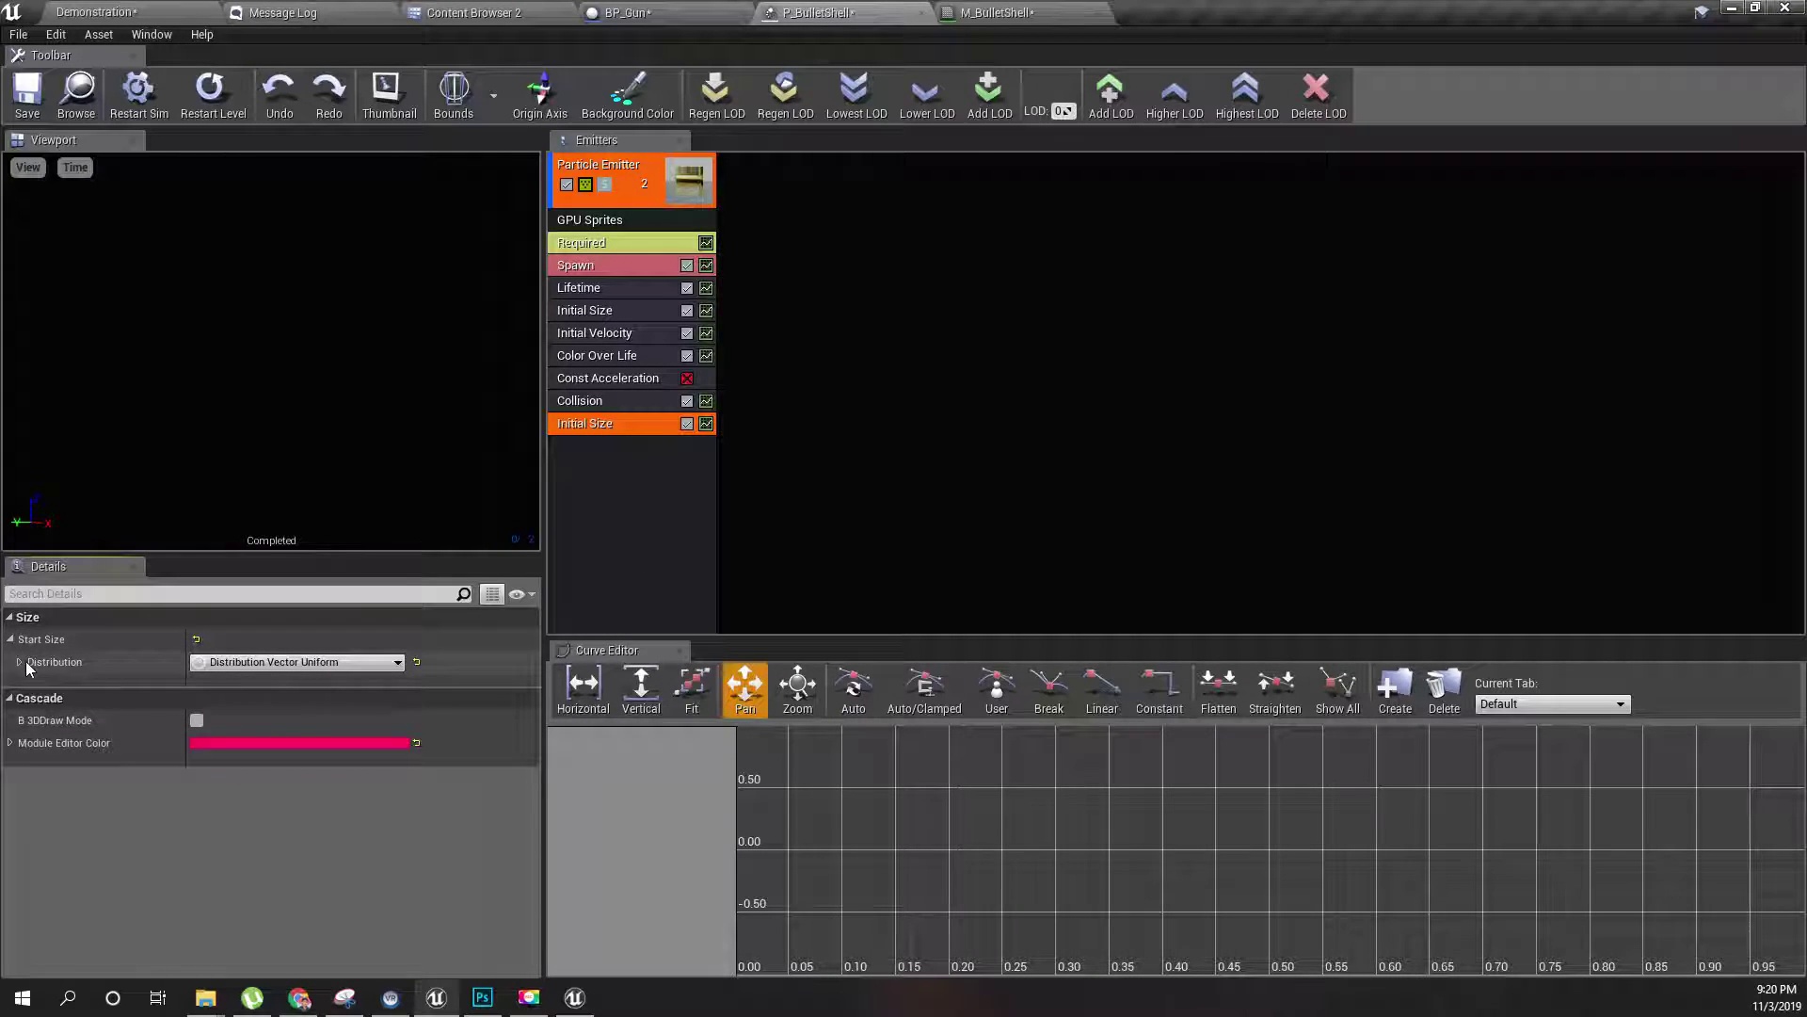
pyautogui.click(20, 662)
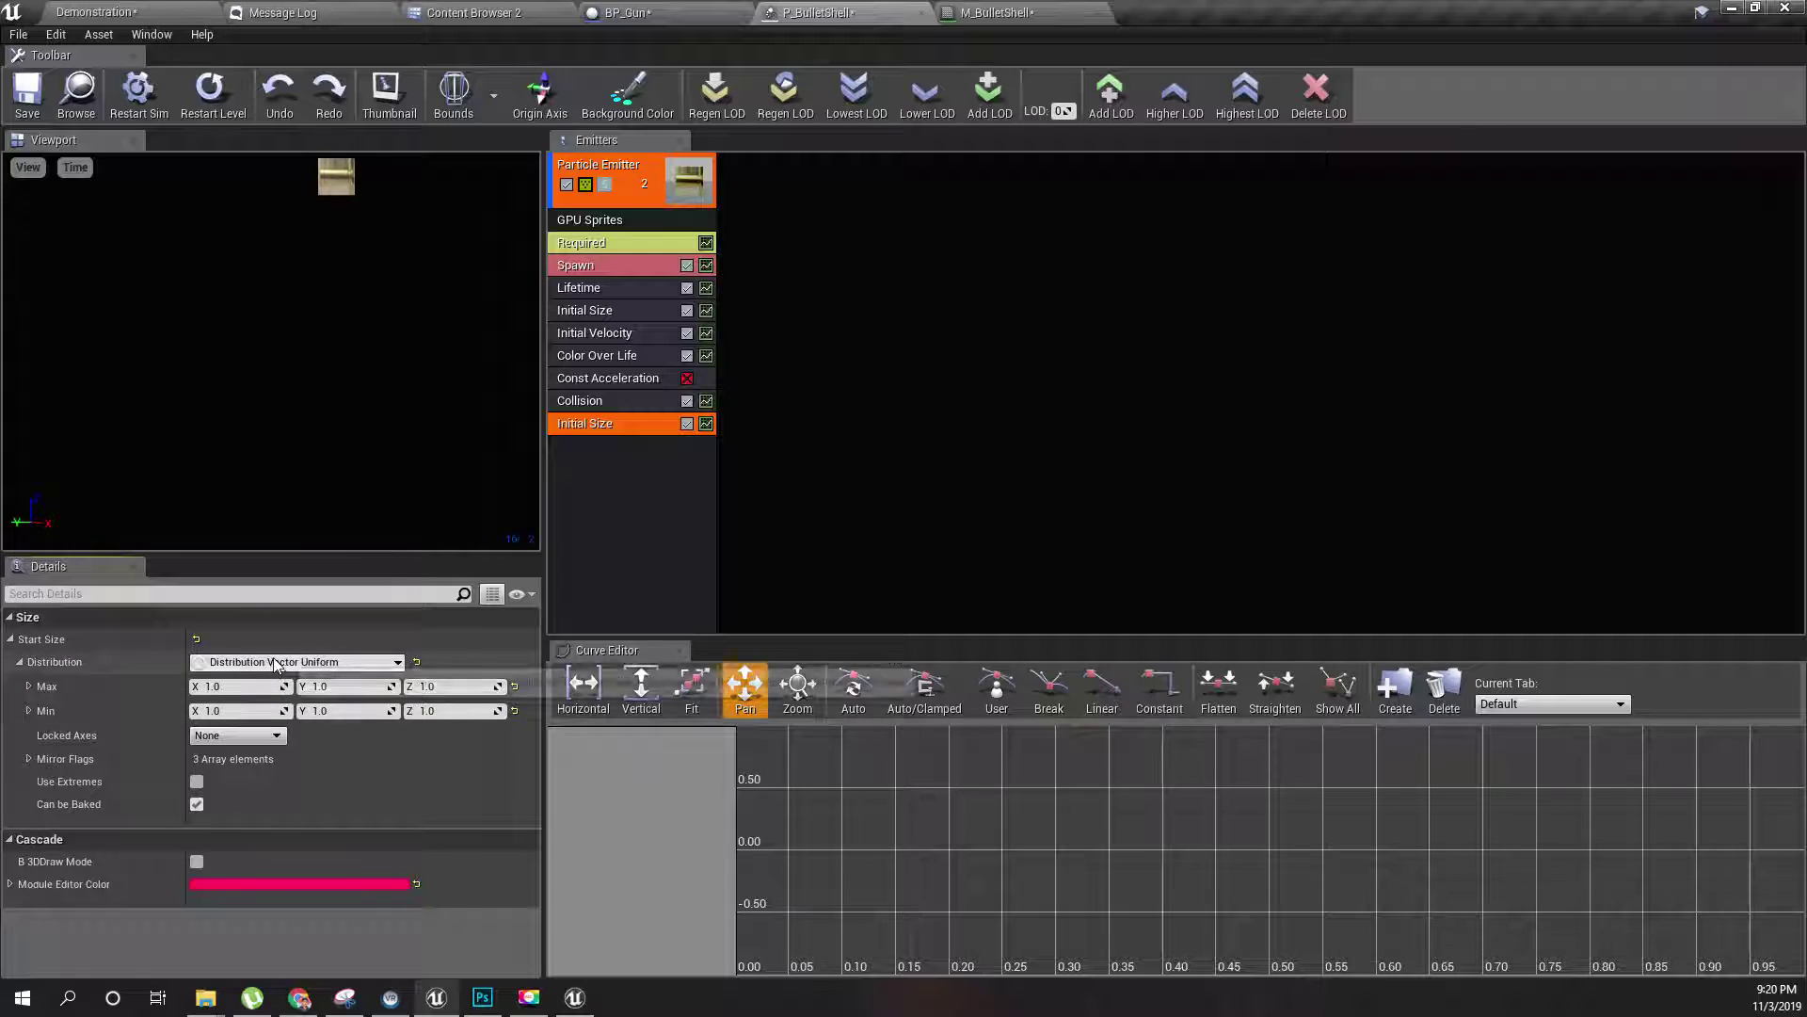
pyautogui.click(311, 662)
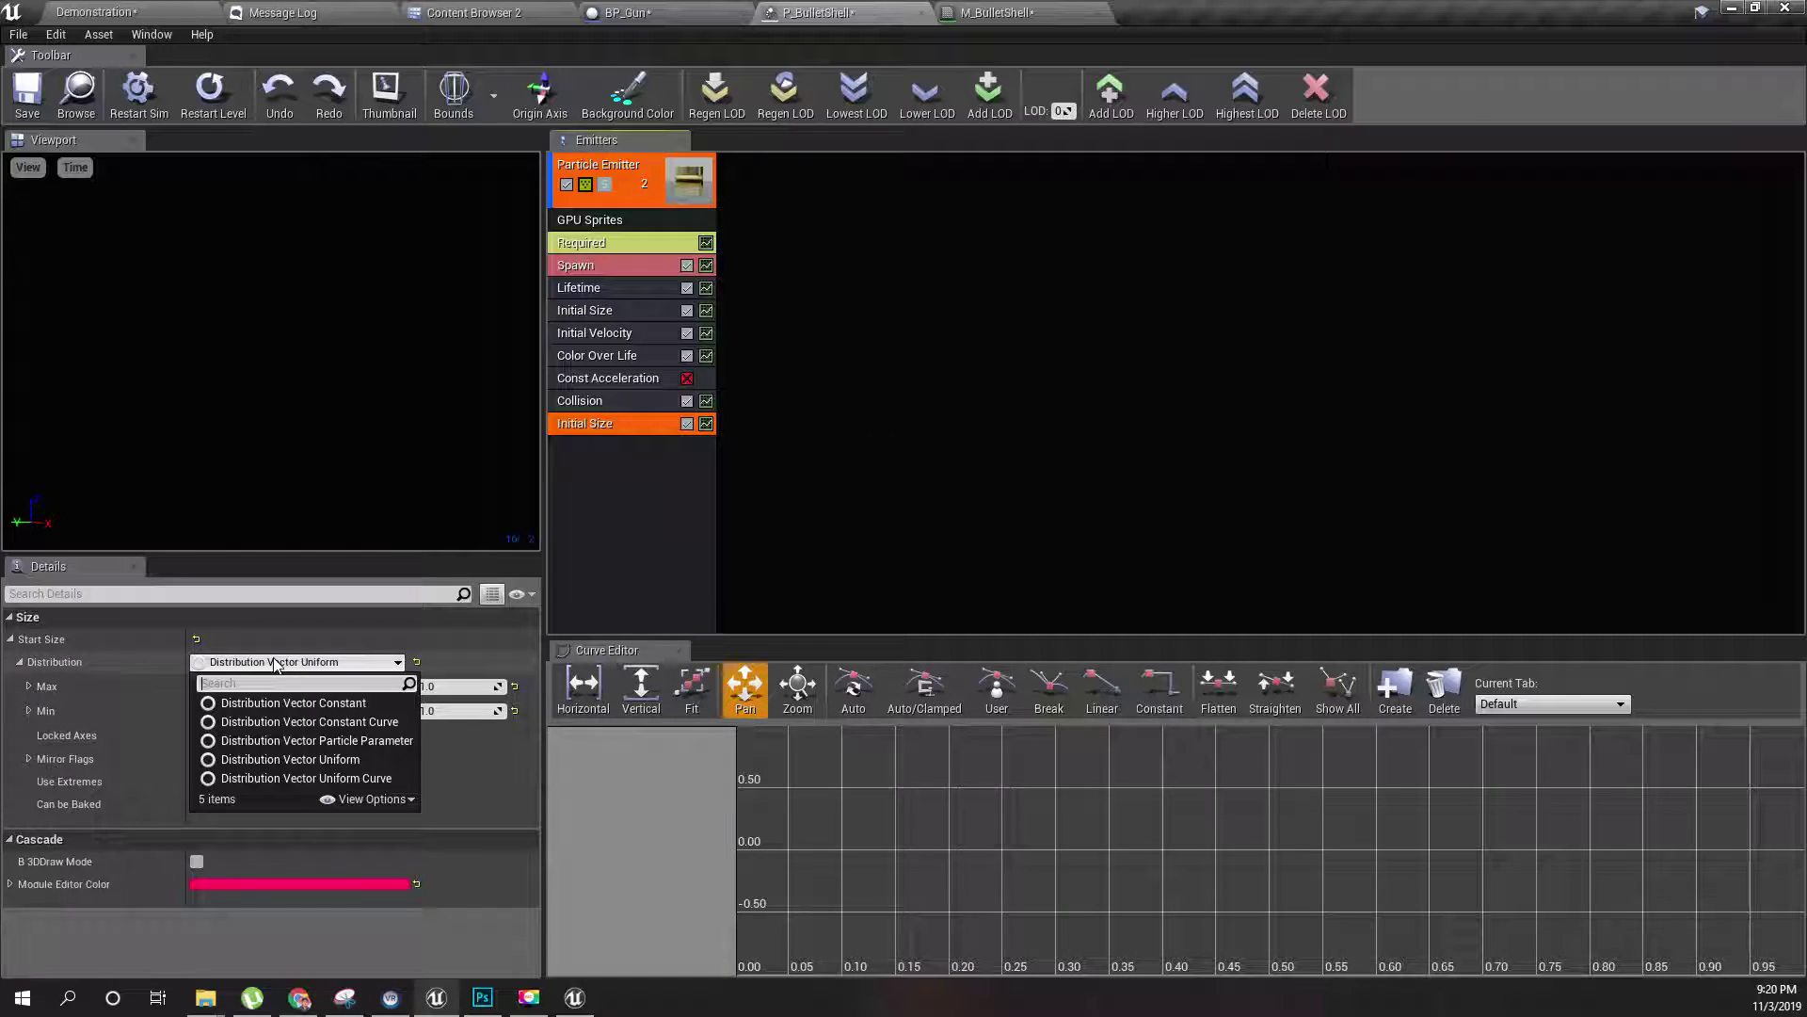
pyautogui.click(333, 706)
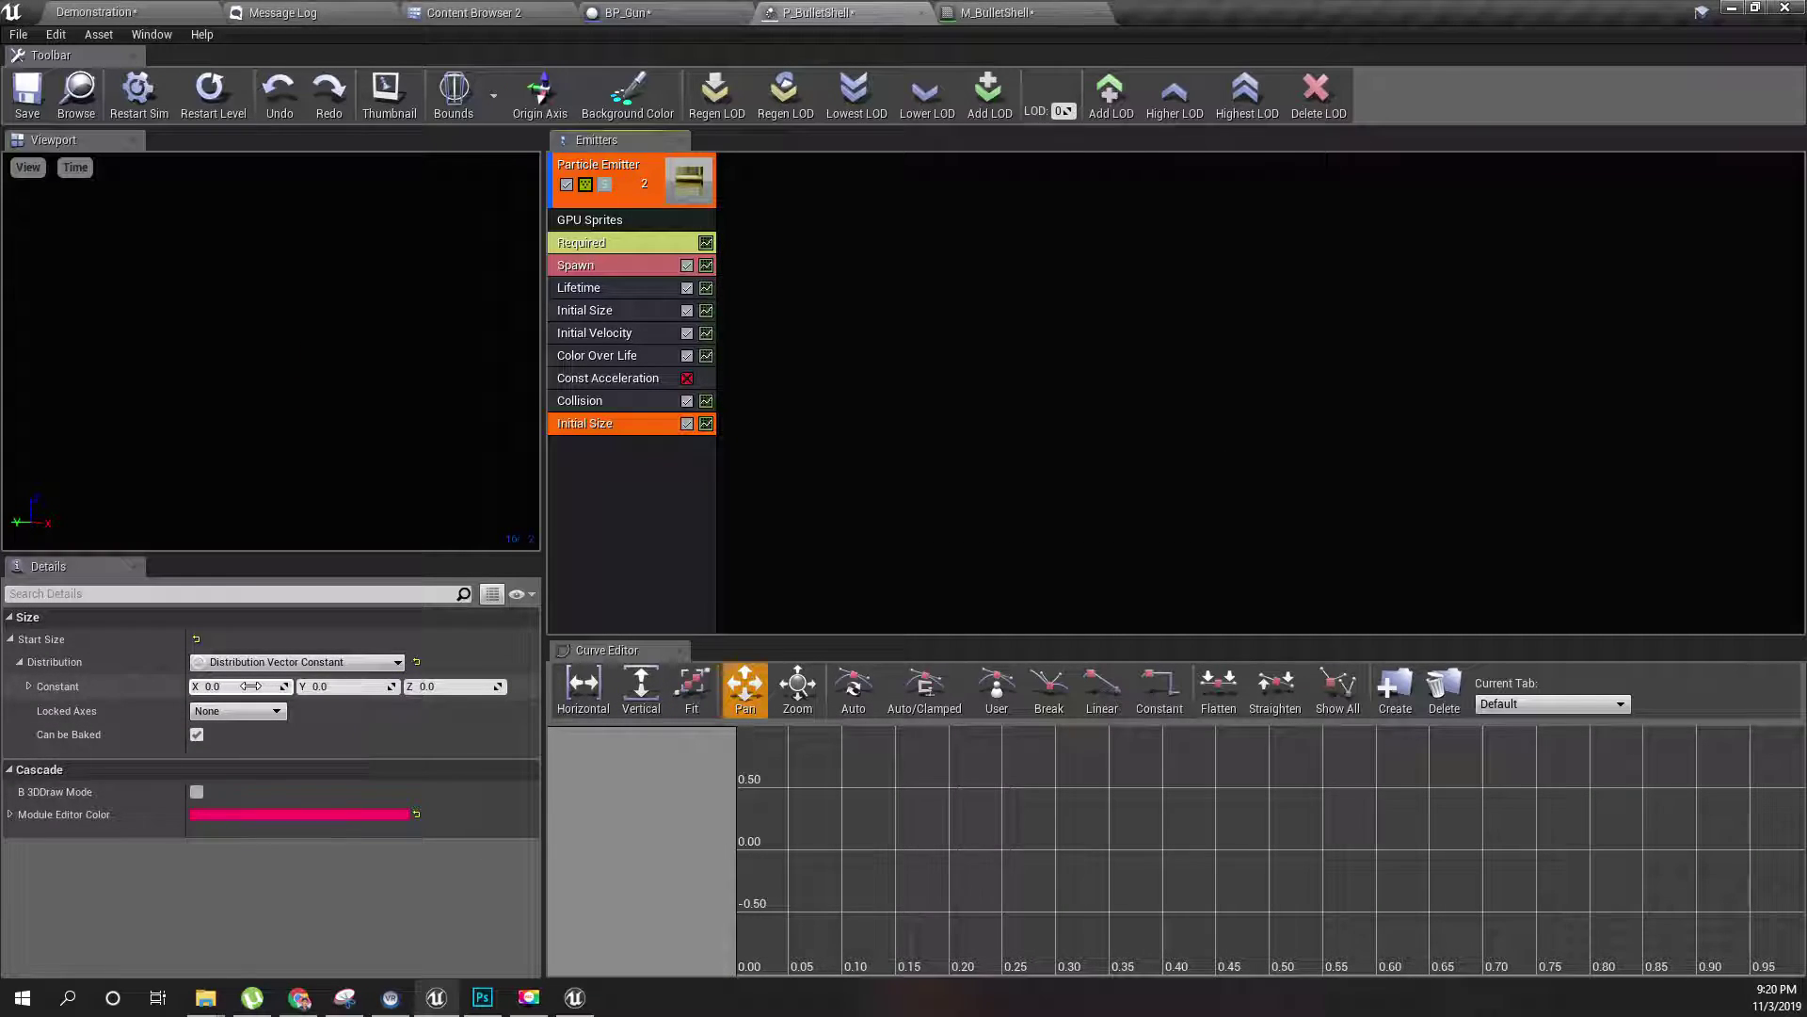
# - Try small constant start sizes in the added Initial Size module, ending with X 1.0, Y 0.1 and Z 0.1
pyautogui.click(251, 687)
pyautogui.write('1')
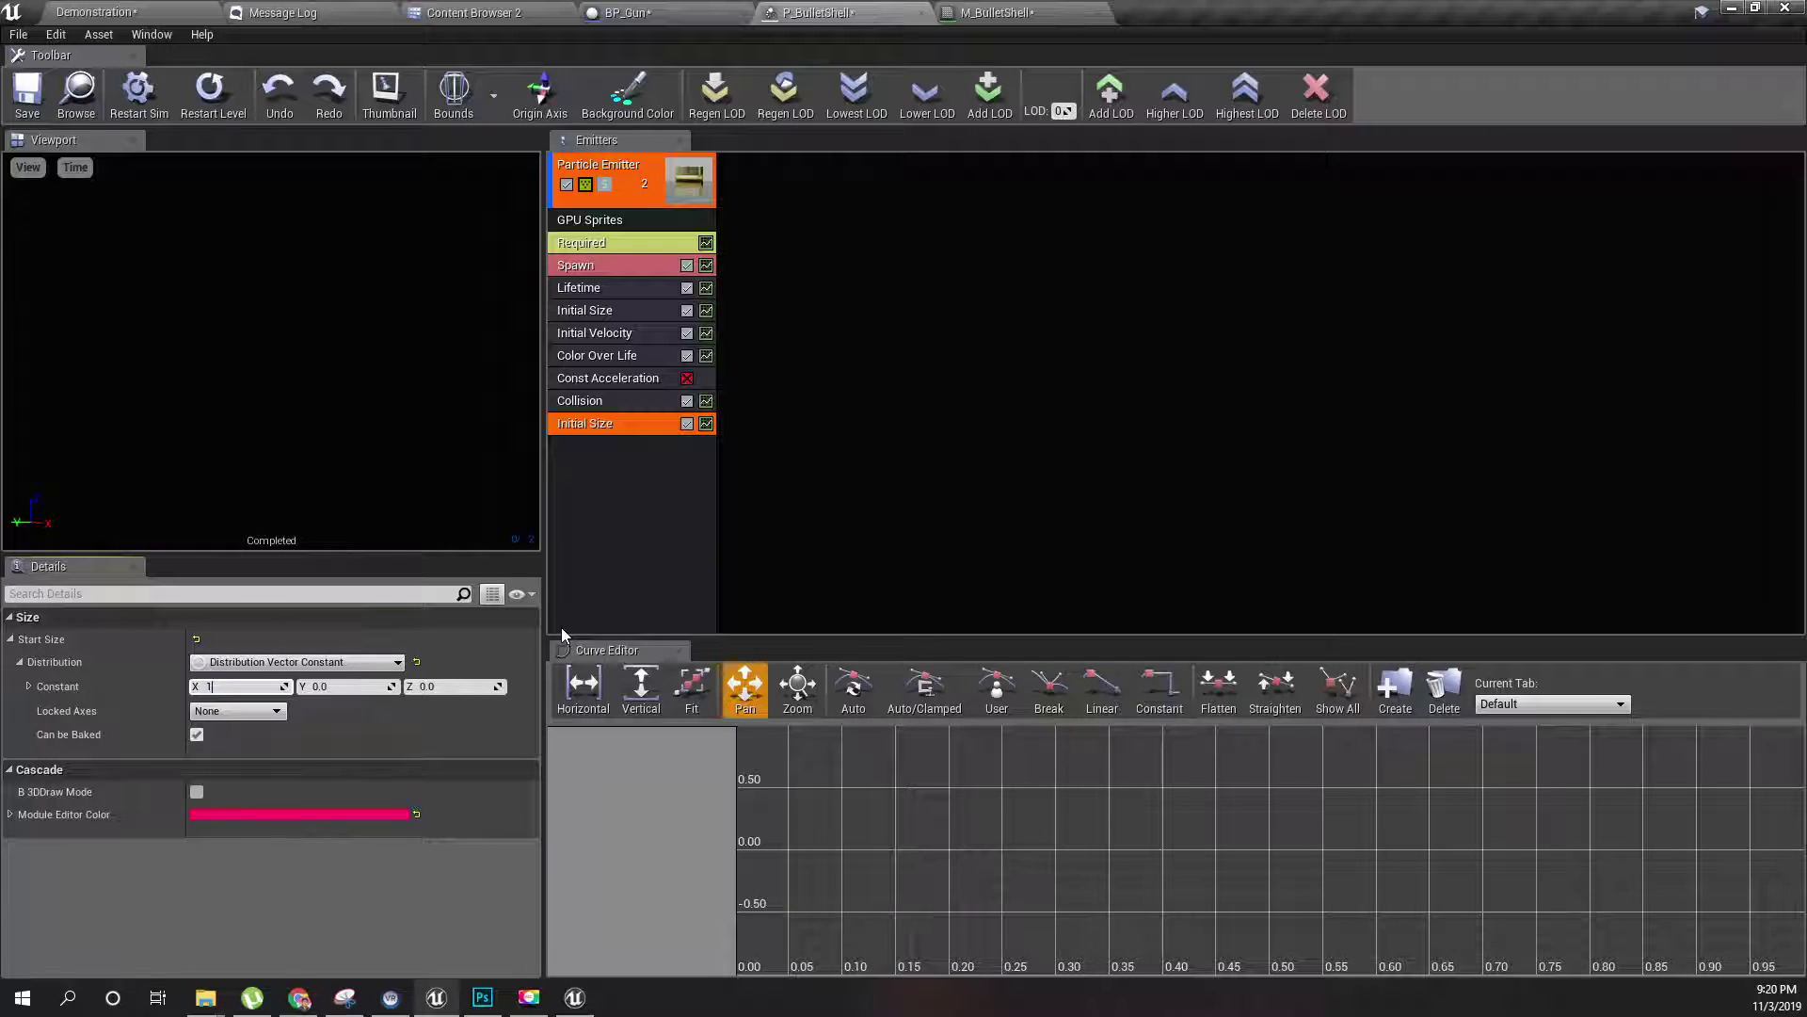
pyautogui.press('Tab')
pyautogui.write('1')
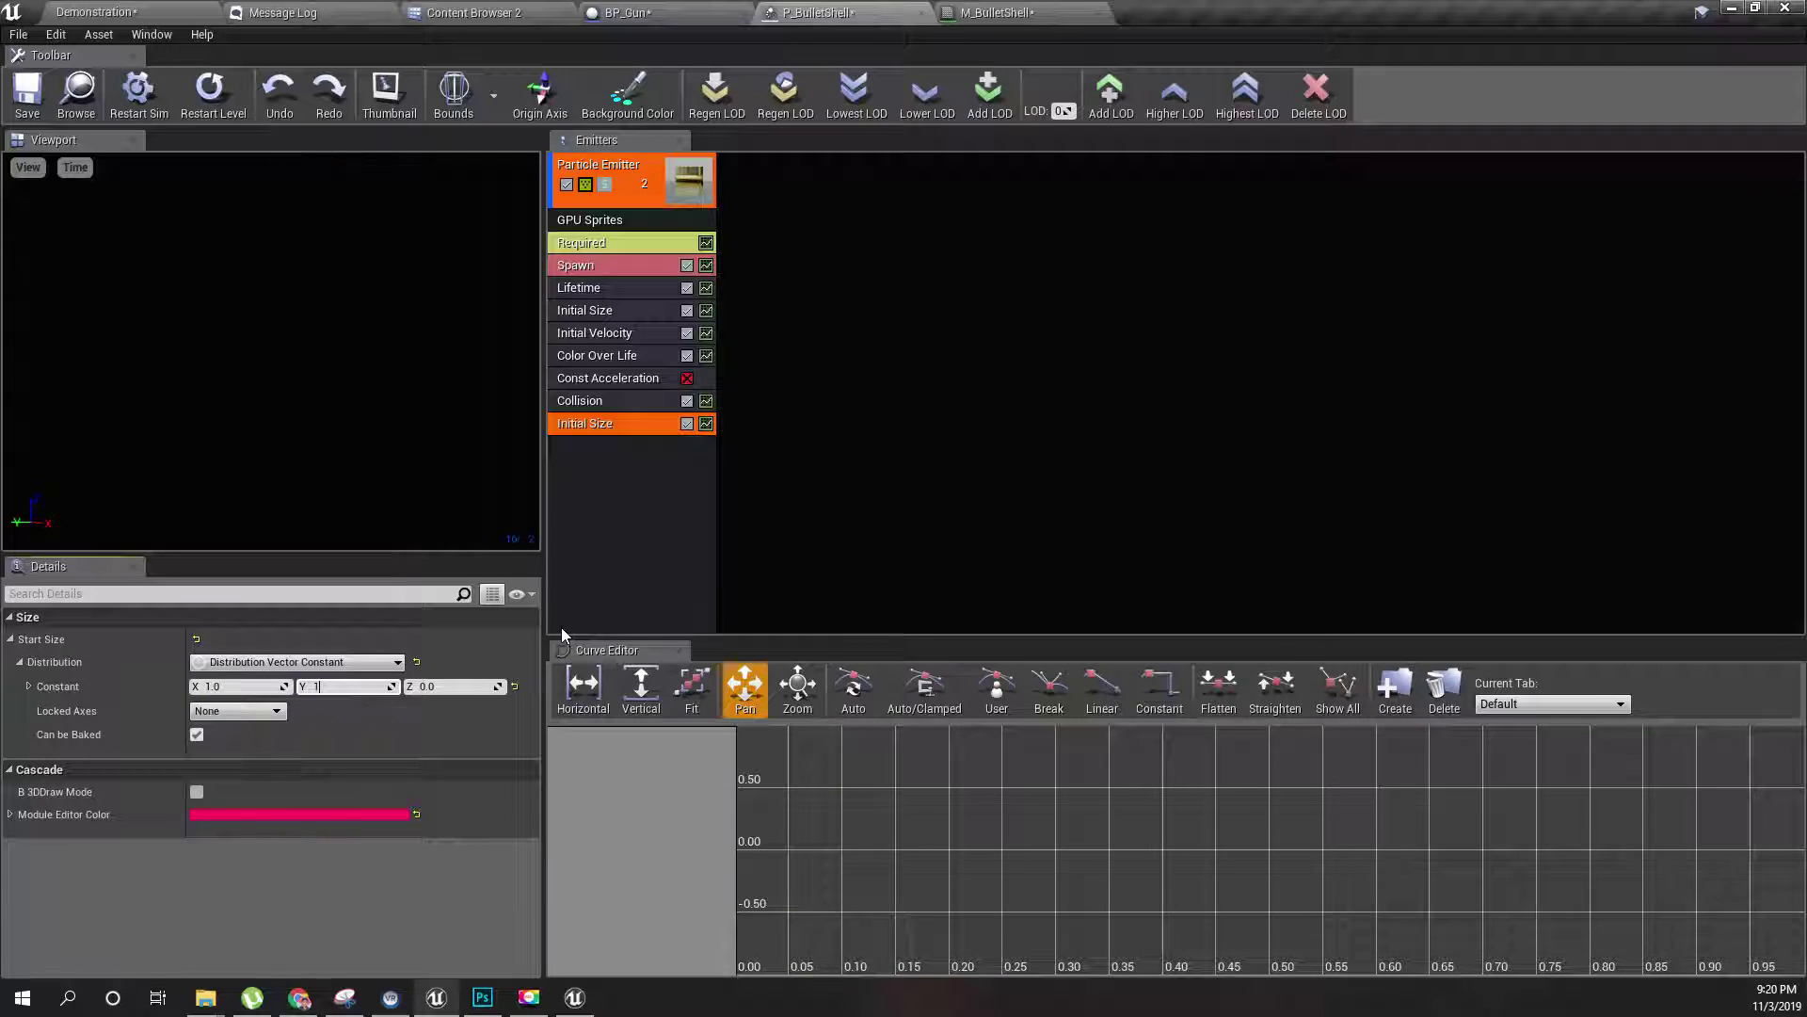
pyautogui.press('Tab')
pyautogui.hotkey('shift', 'Tab')
pyautogui.hotkey('shift', 'Tab')
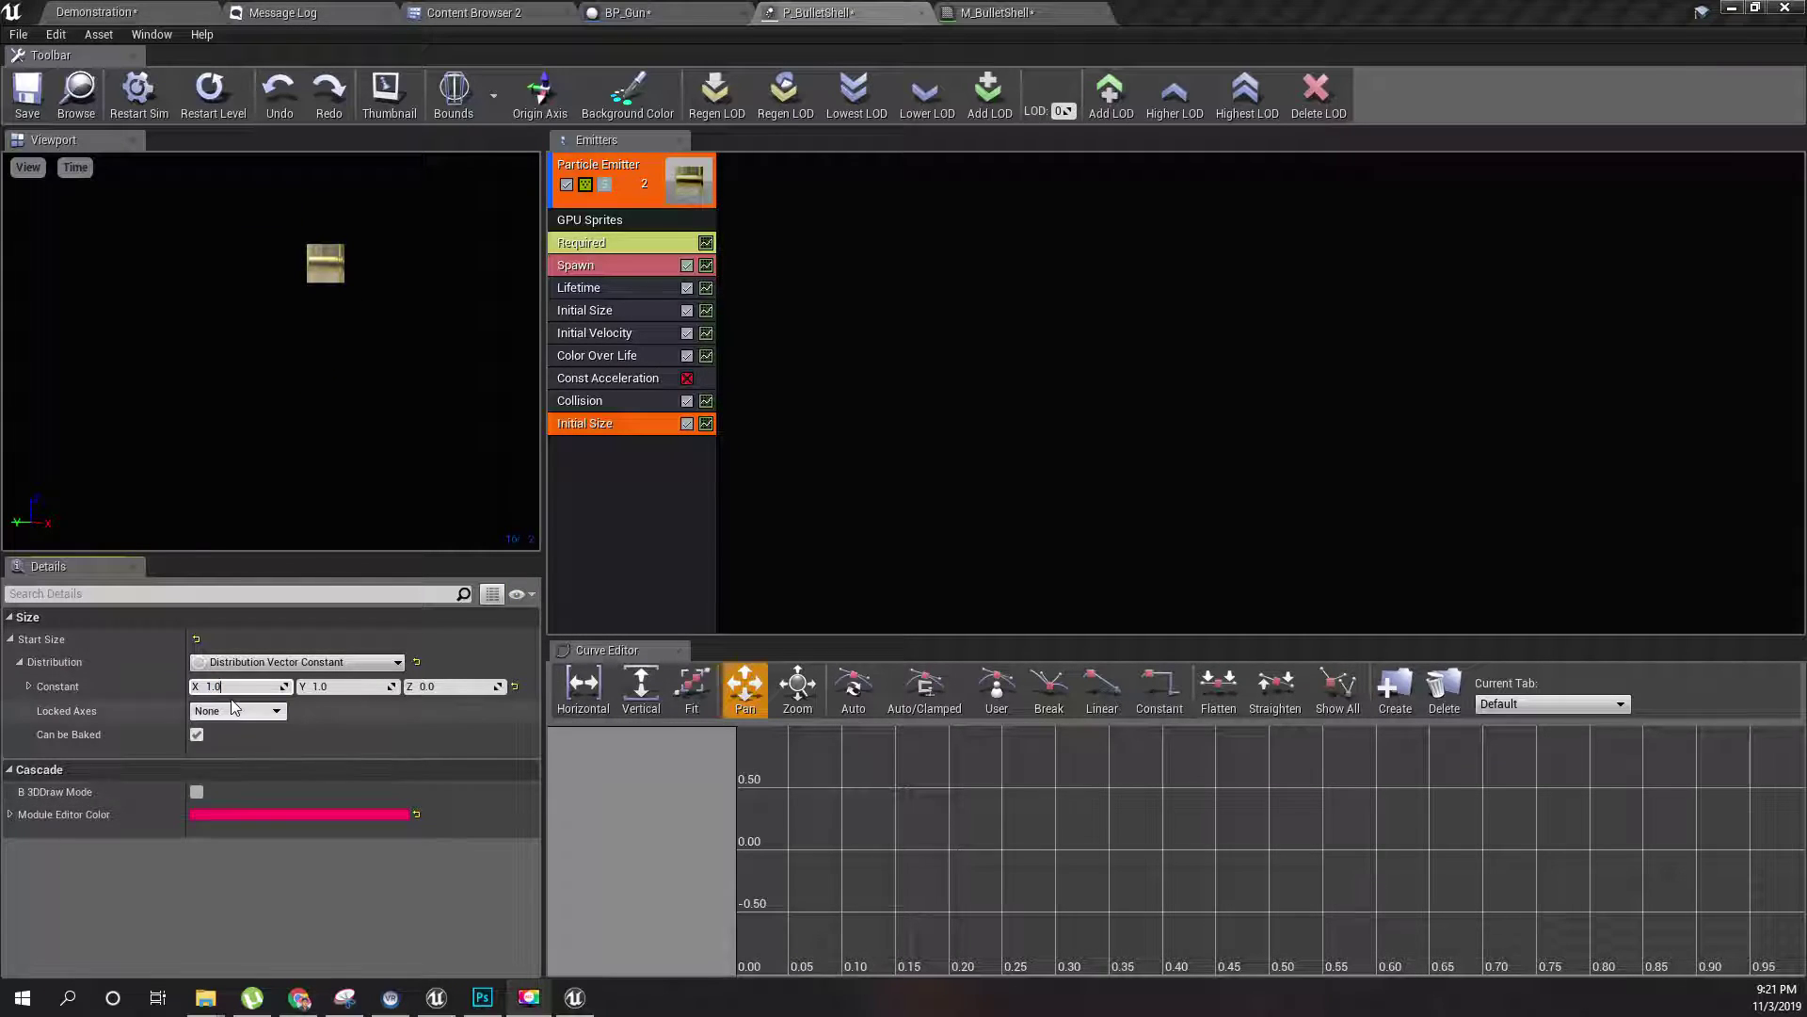
pyautogui.write('0.2')
pyautogui.press('Tab')
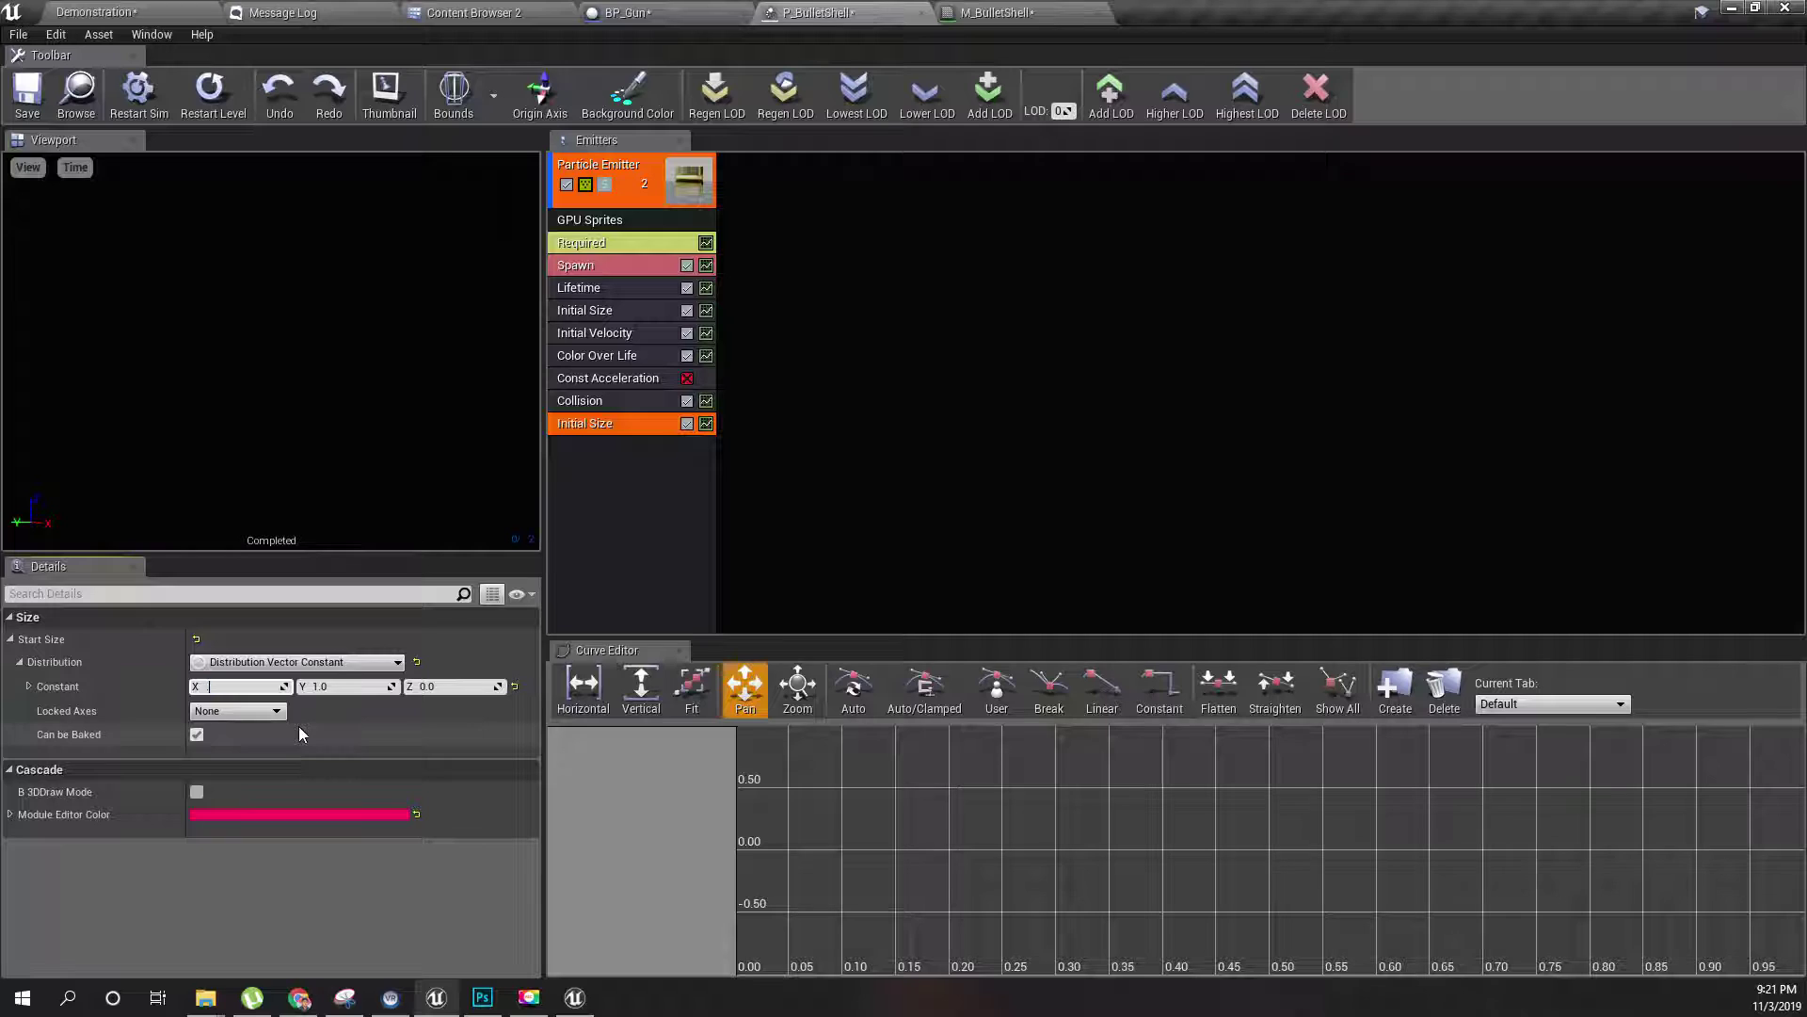
pyautogui.write('.1')
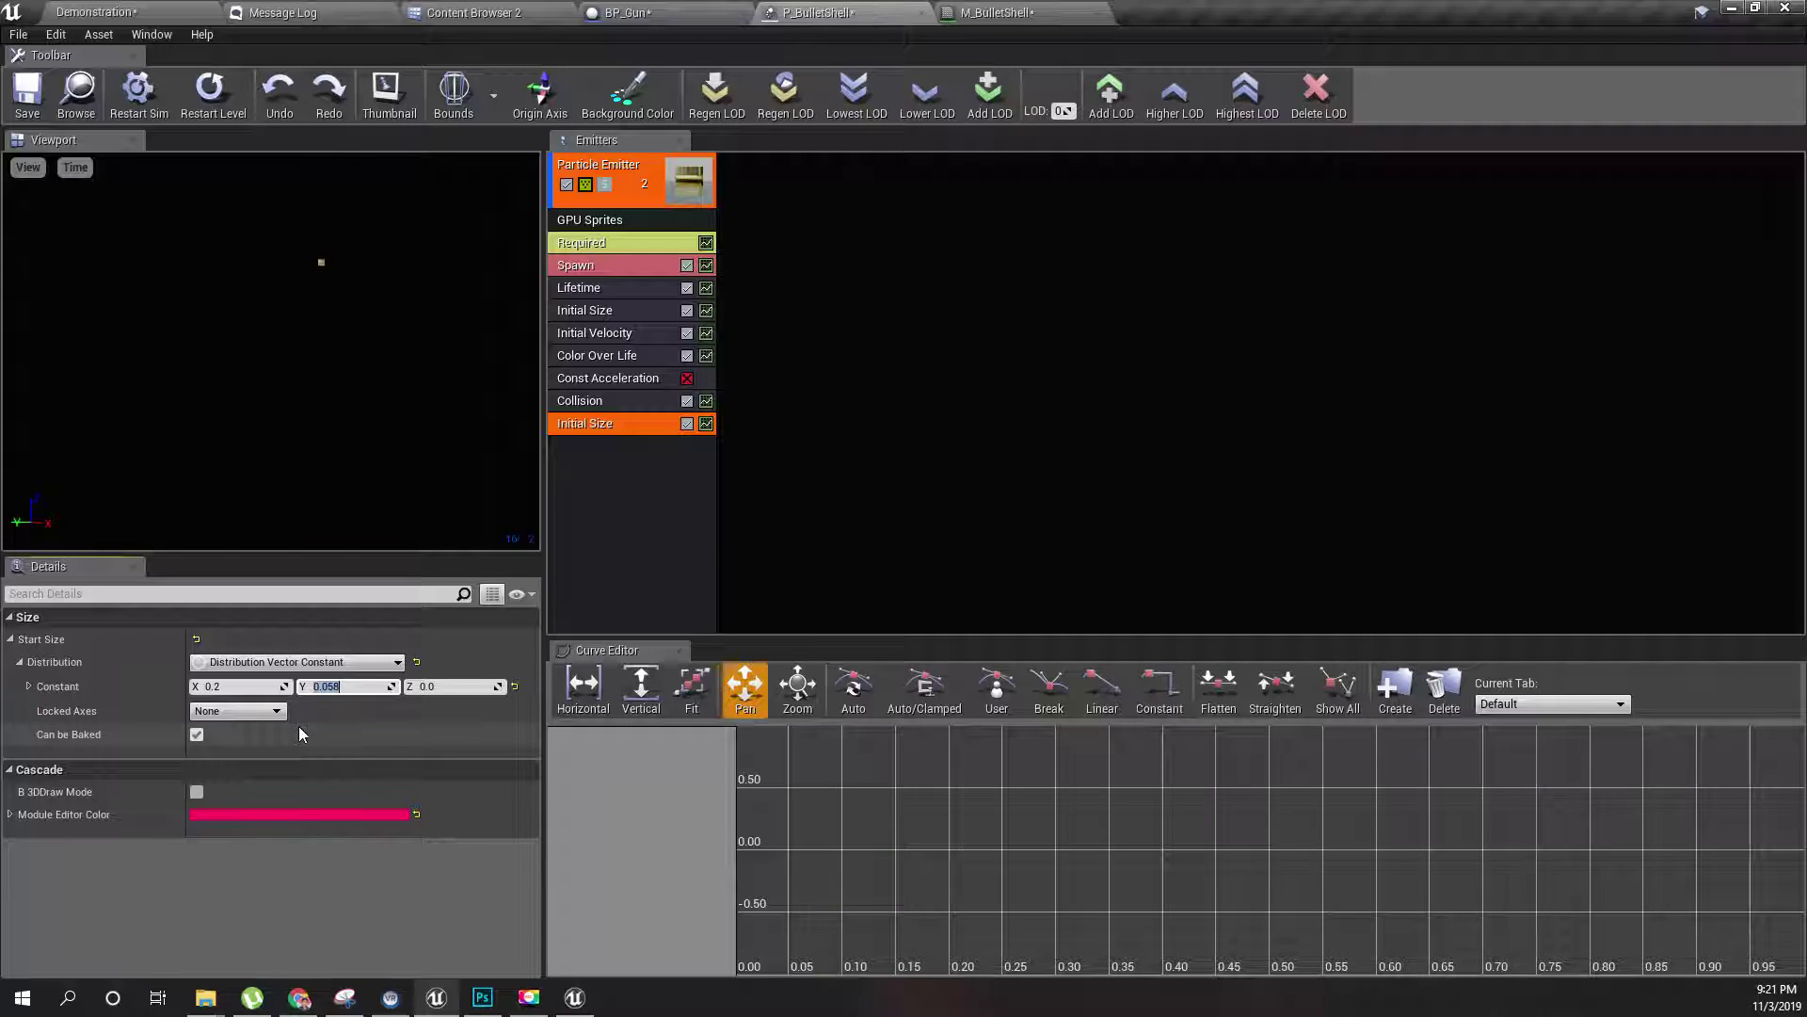
pyautogui.hotkey('shift', 'Tab')
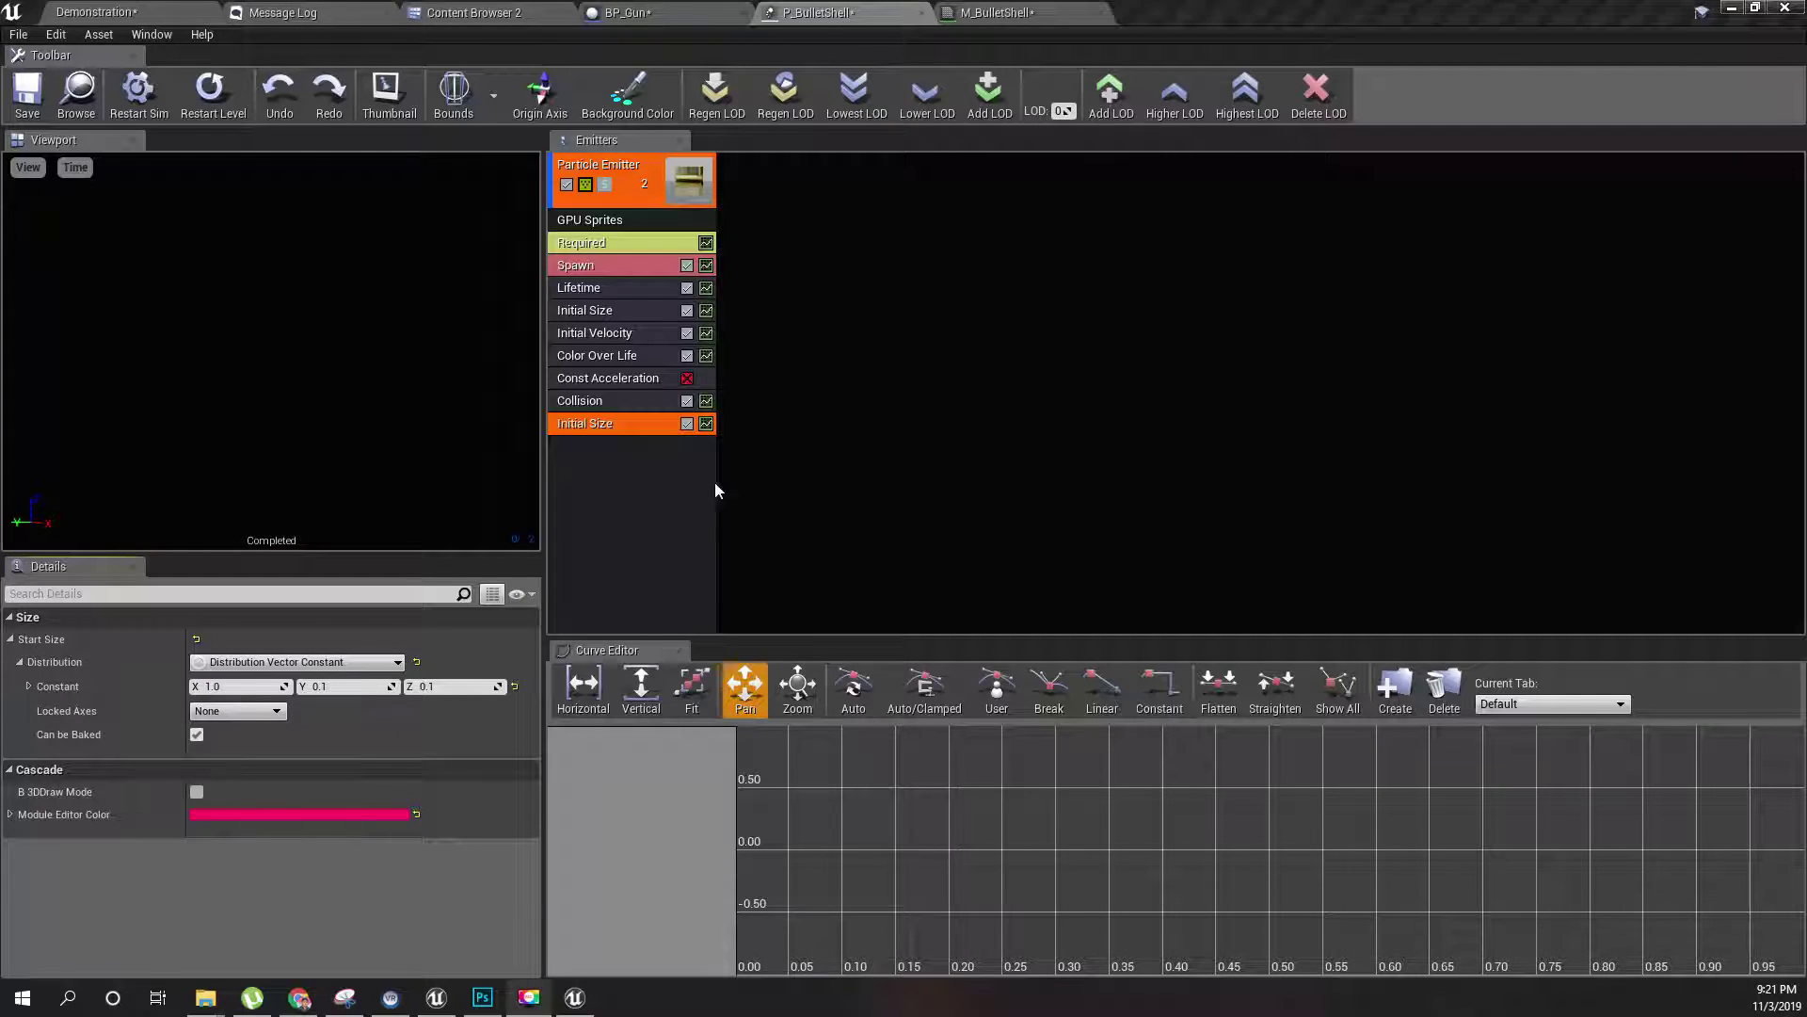
# - Delete the second Initial Size module below Collision
pyautogui.click(633, 405)
pyautogui.click(618, 421)
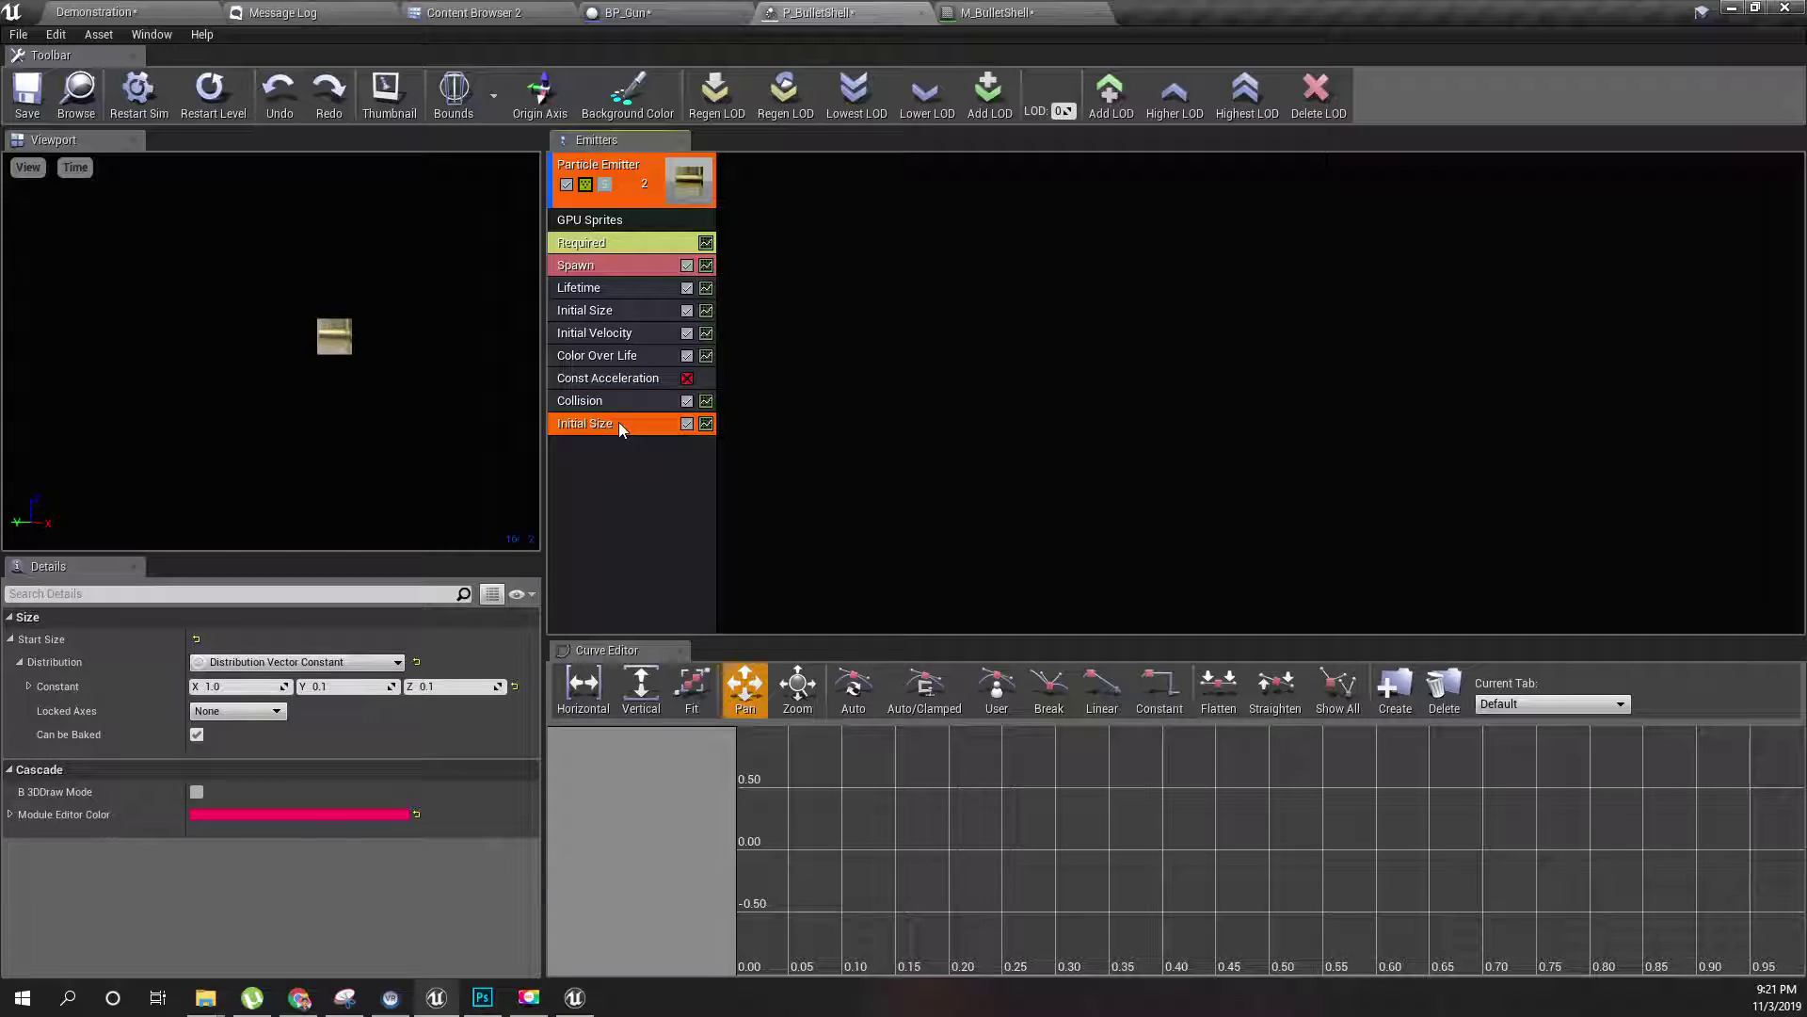
pyautogui.press('Delete')
# - Switch the original Initial Size module's Start Size to Distribution Vector Constant, with X 1.0 and Y 0.5
pyautogui.click(585, 309)
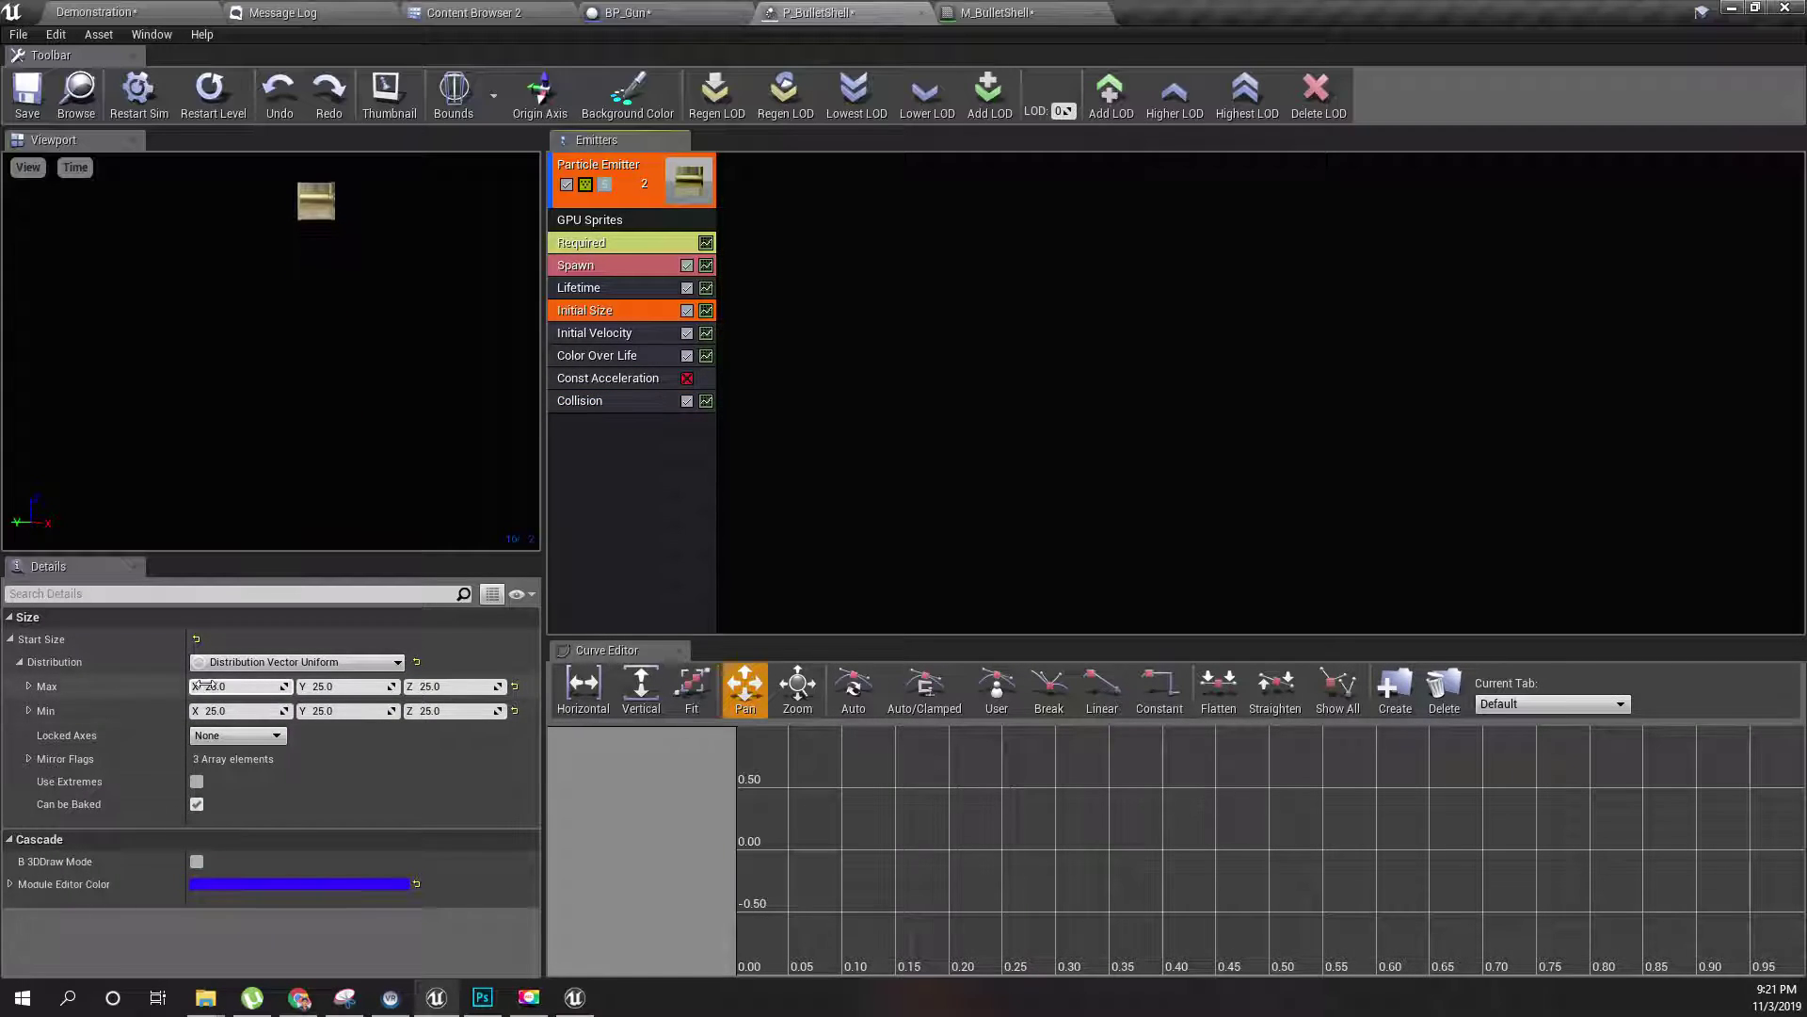
pyautogui.click(253, 664)
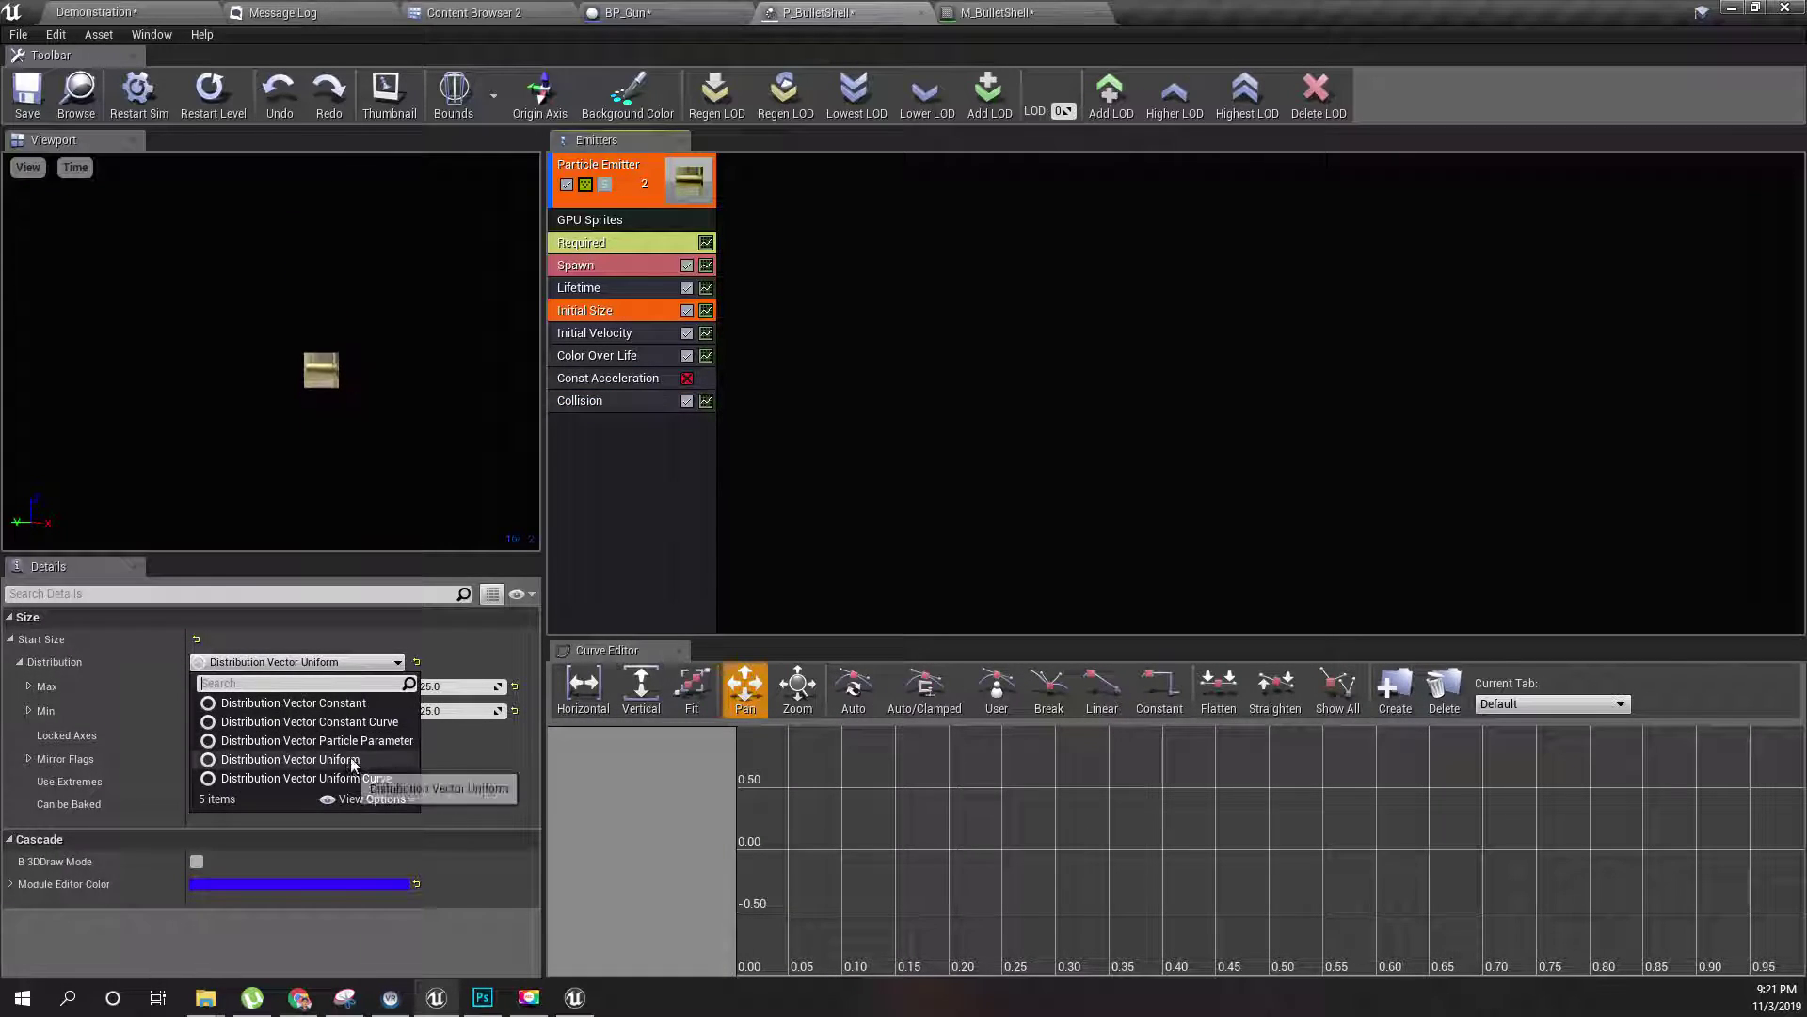
pyautogui.click(358, 704)
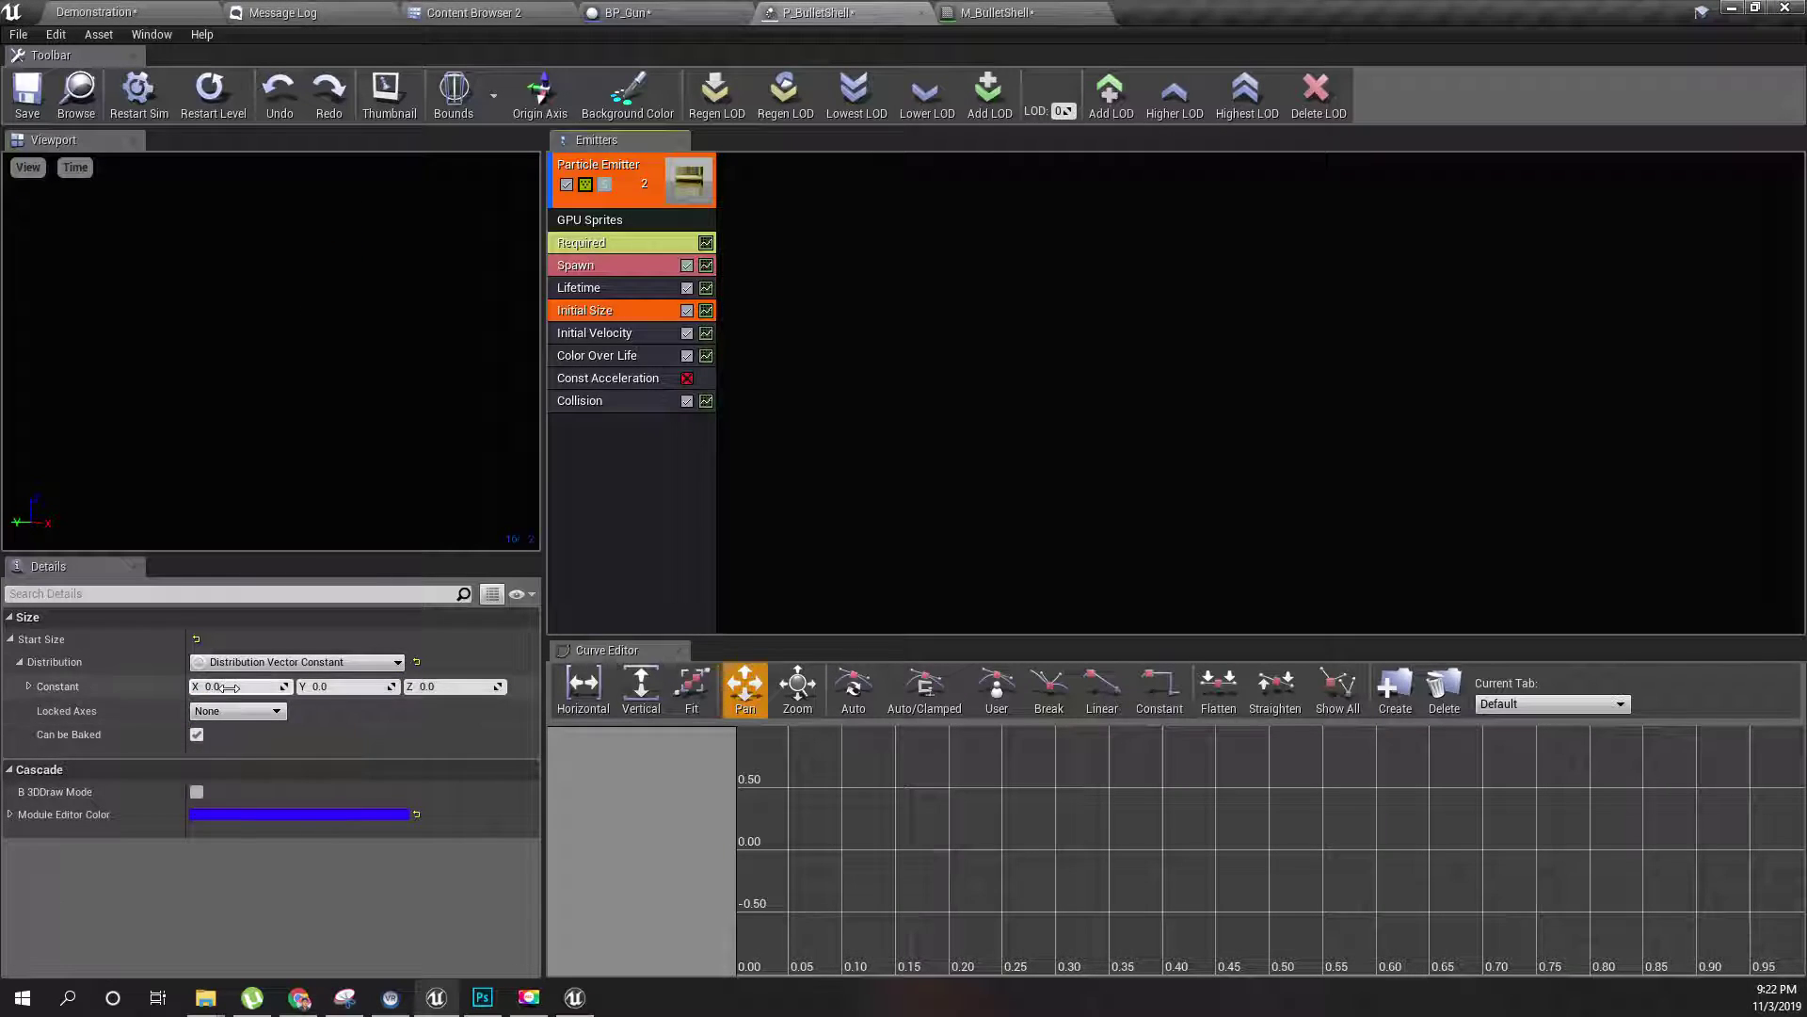
pyautogui.write('1')
pyautogui.press('Tab')
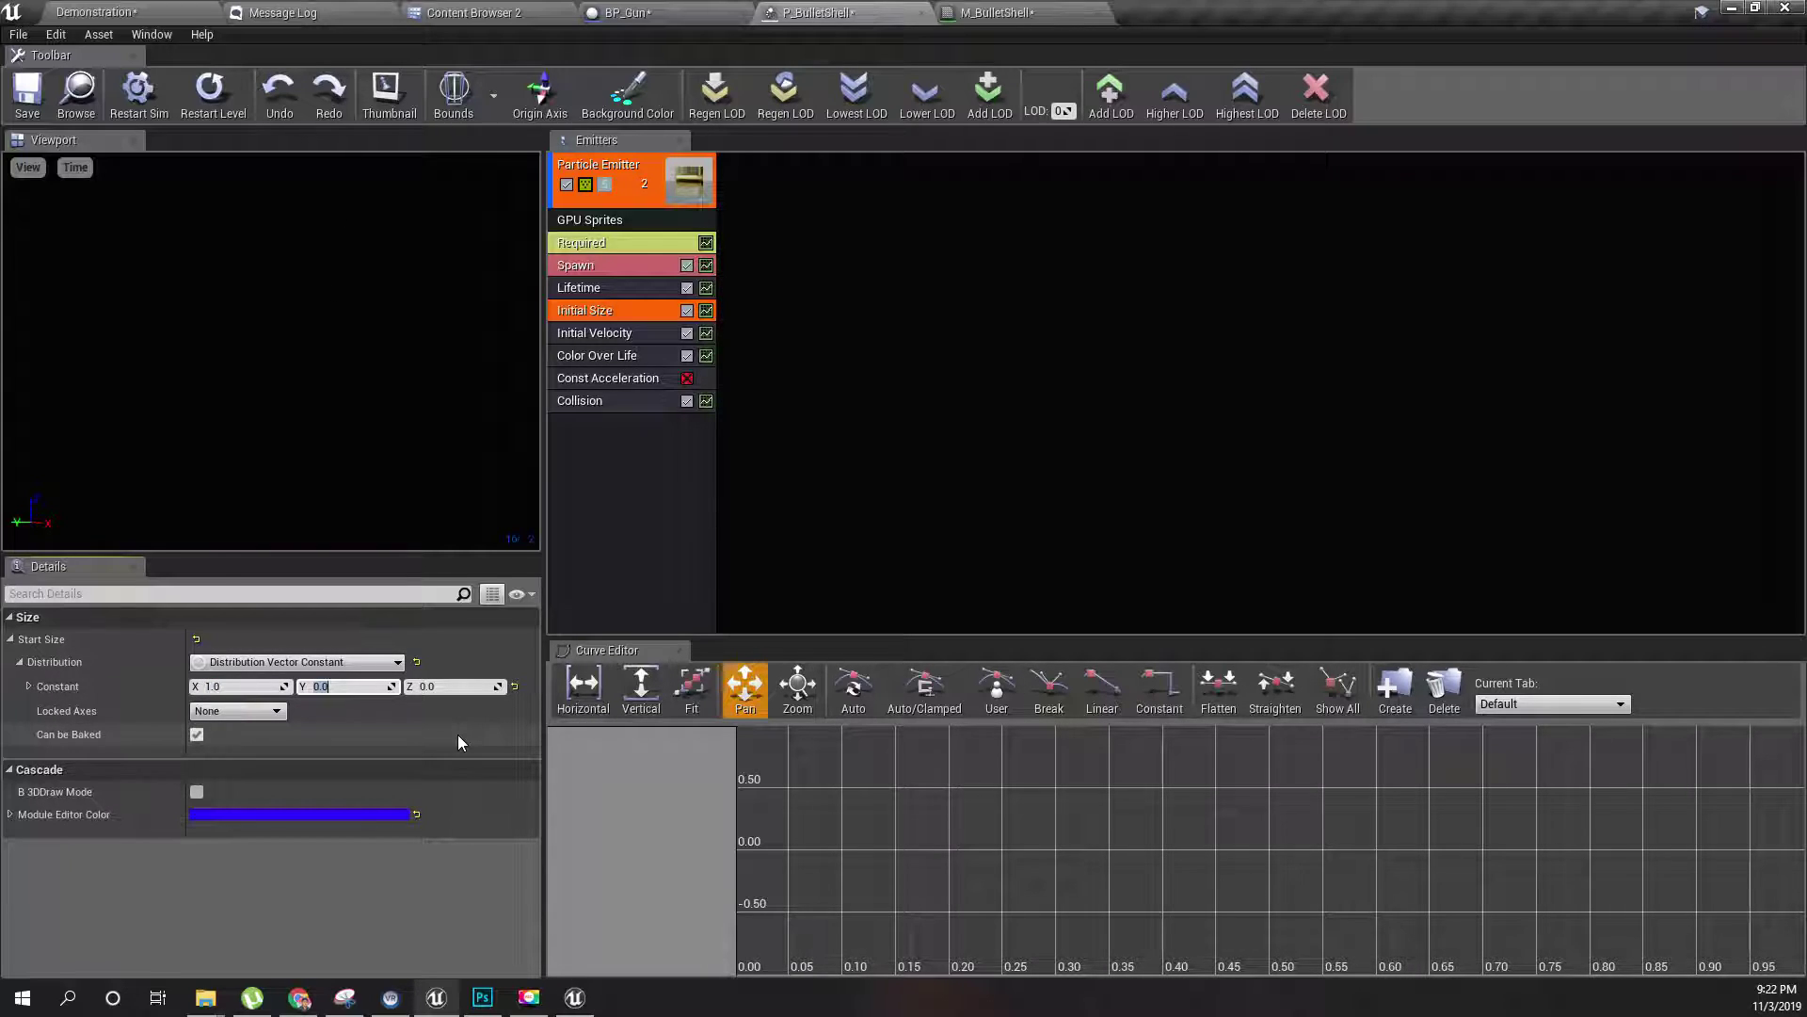
pyautogui.write('0.5')
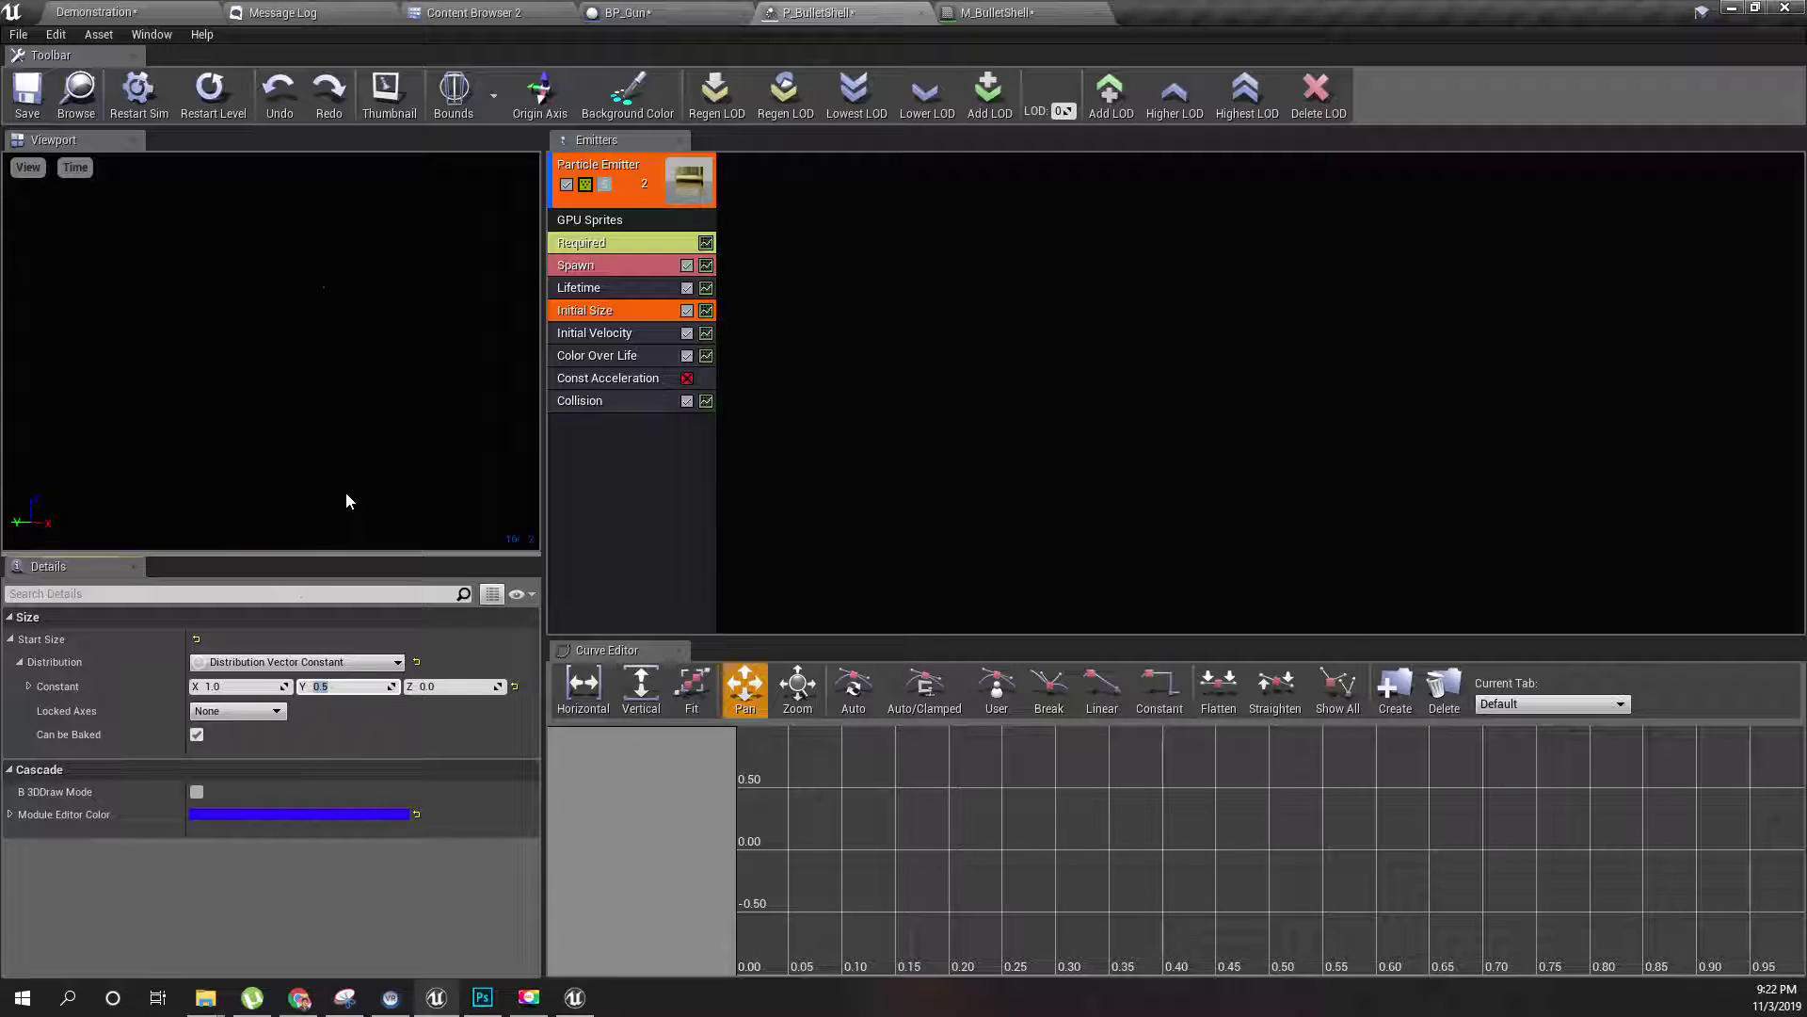
# - Set the Initial Size module's constant start size to X 20, Y 1 and Z 1
pyautogui.click(287, 686)
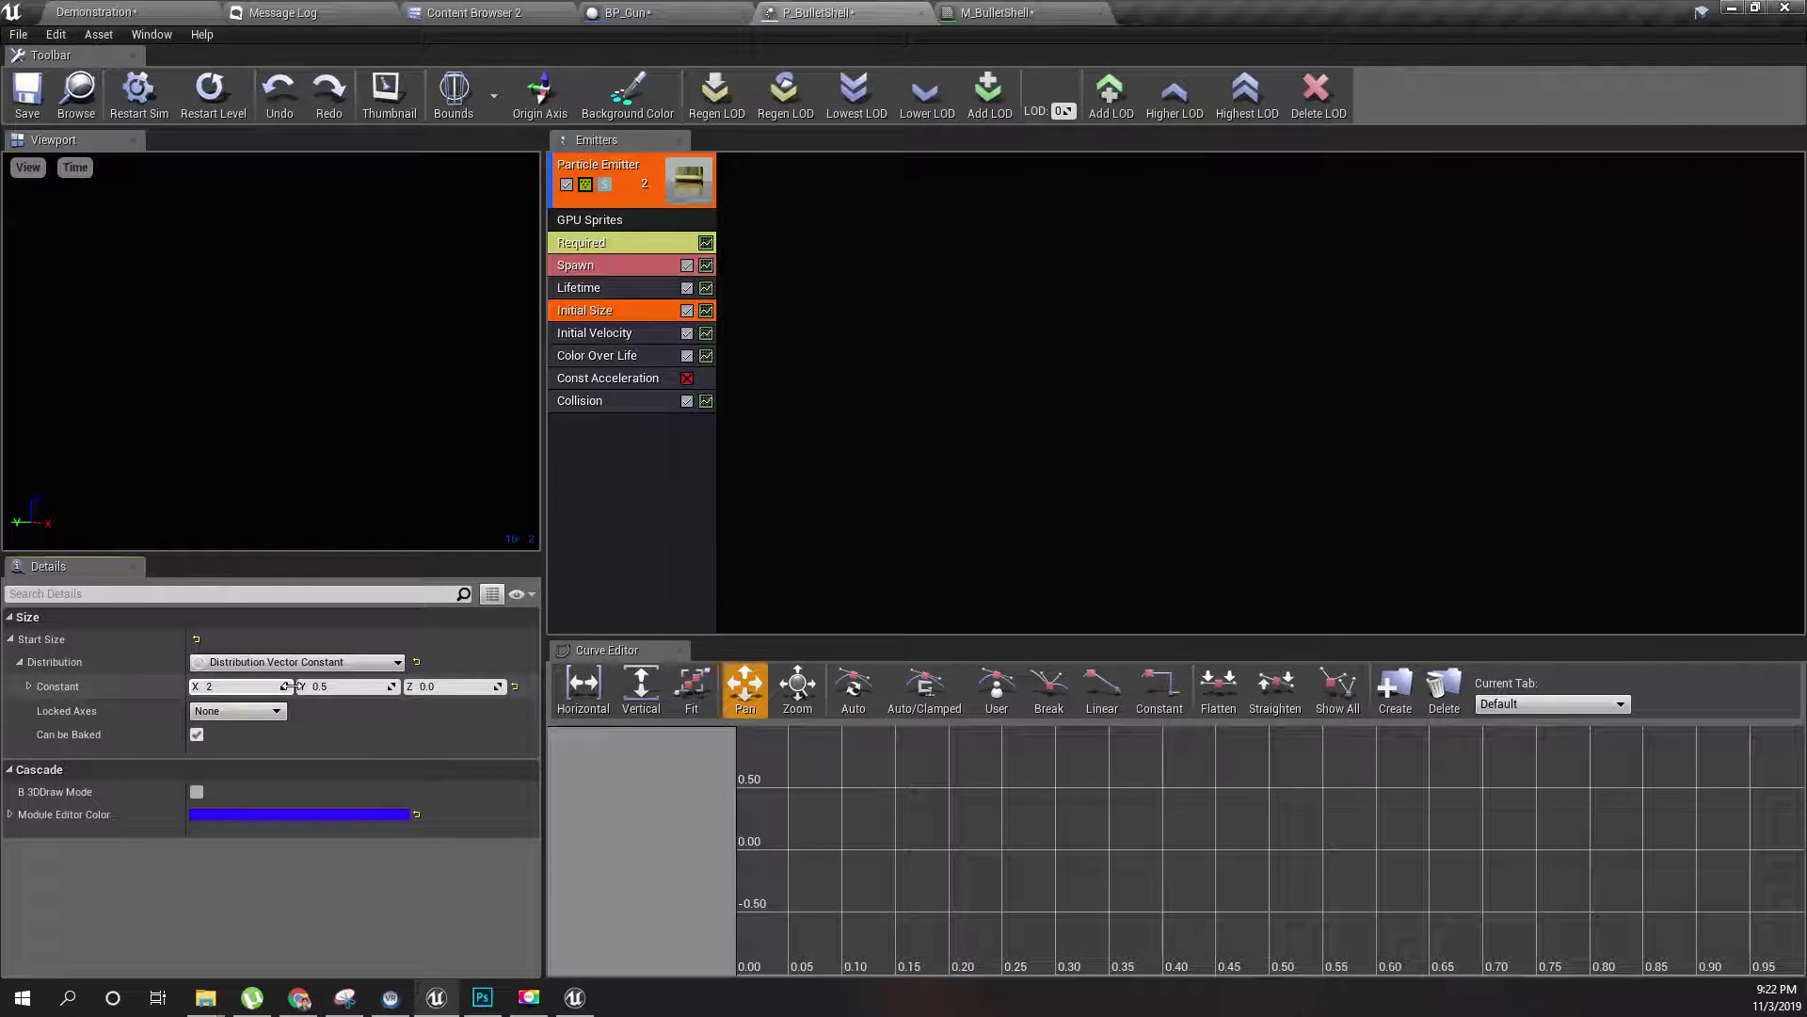
pyautogui.press('Tab')
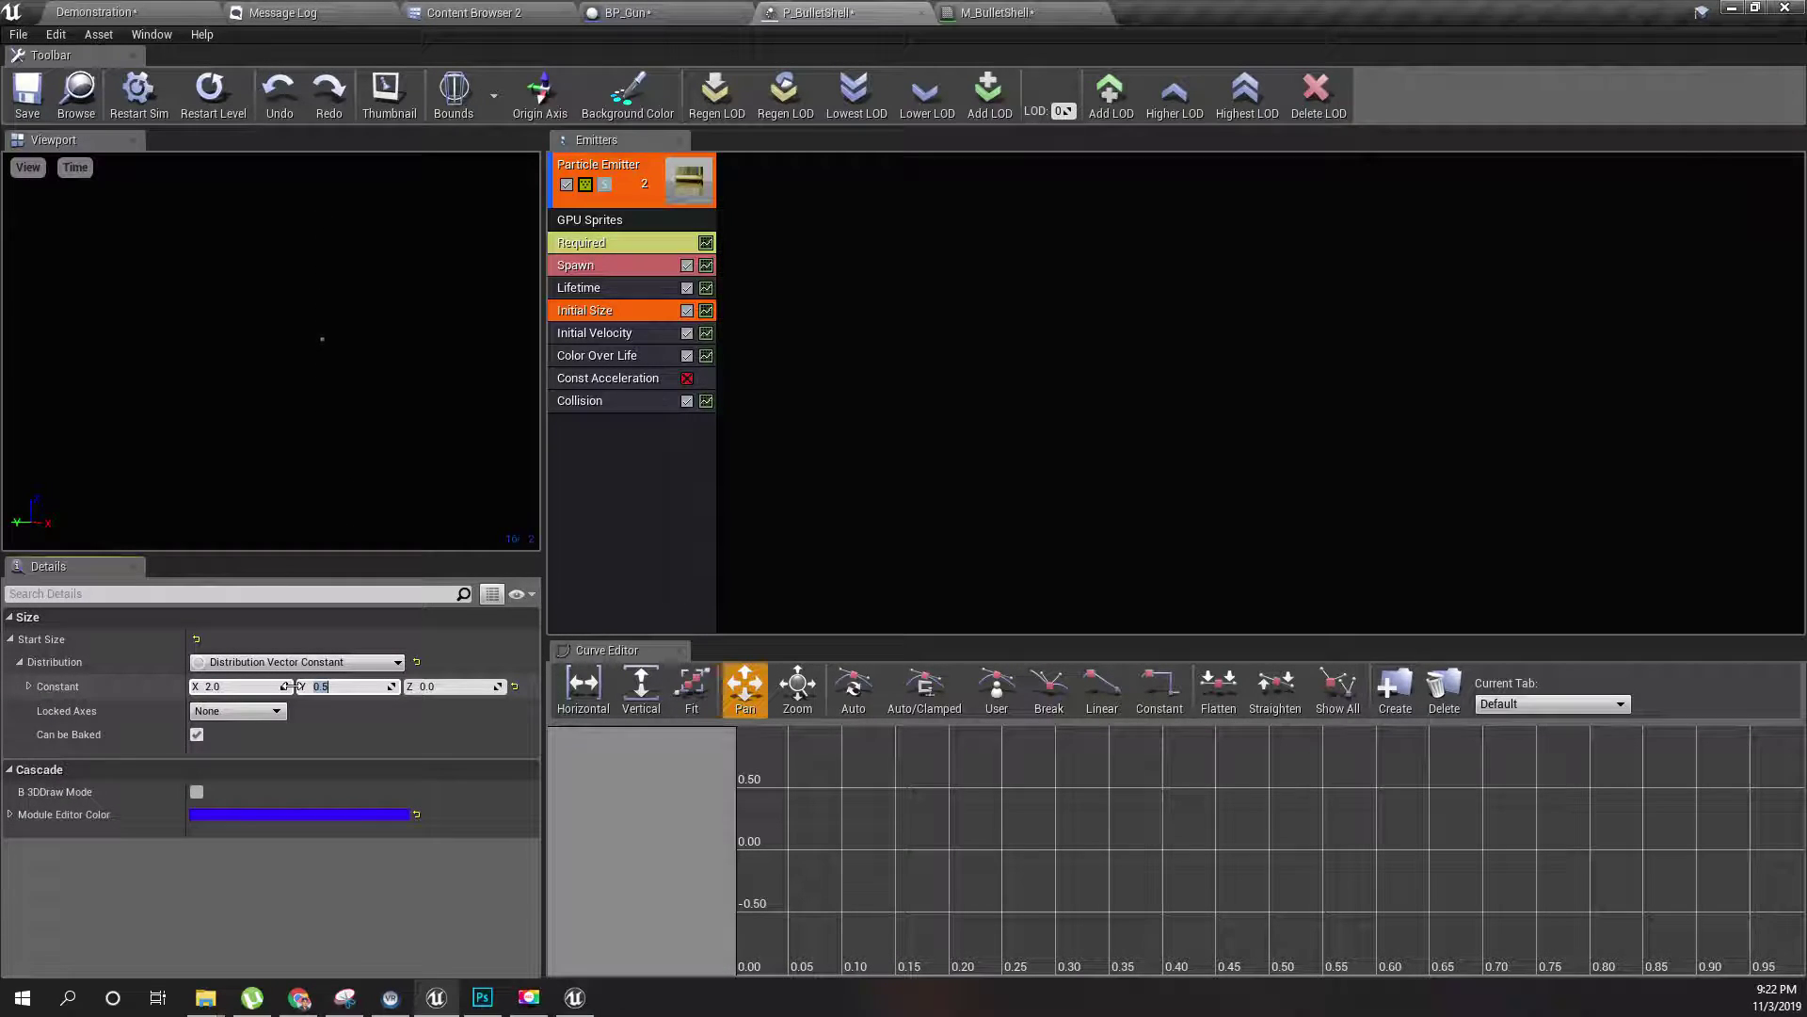
pyautogui.click(287, 686)
pyautogui.write('20')
pyautogui.press('Tab')
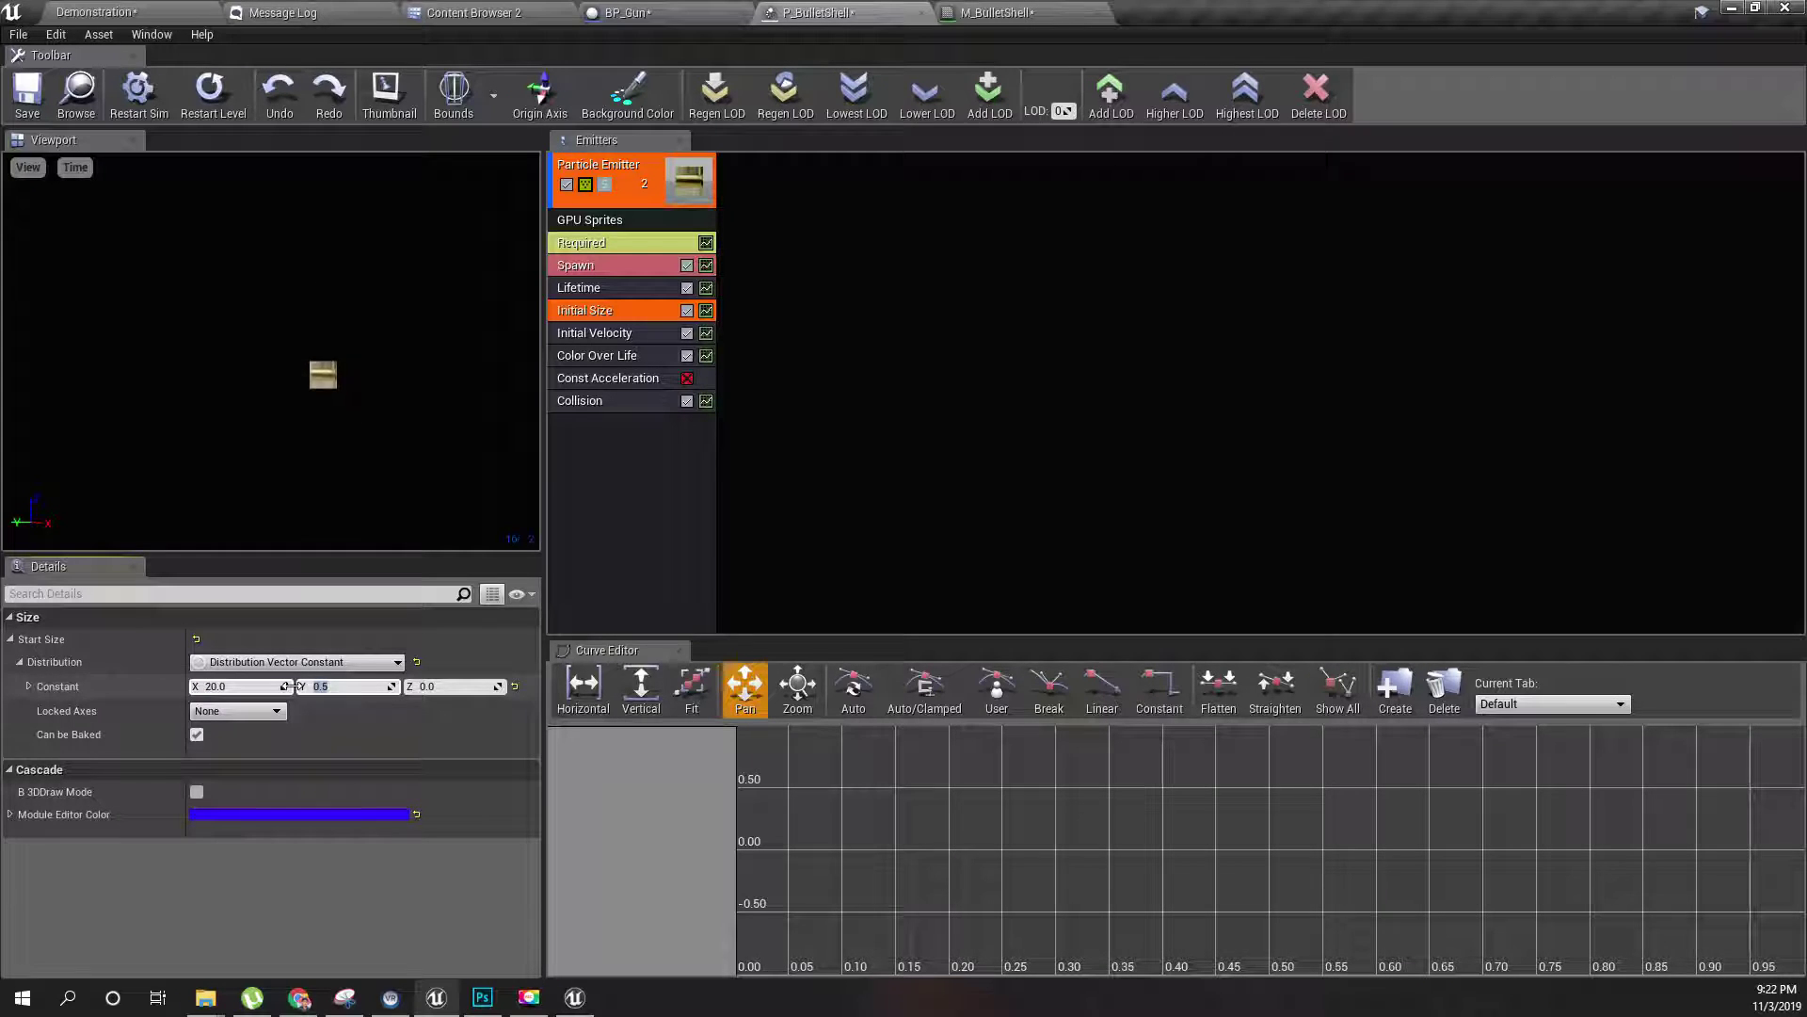
pyautogui.write('1')
pyautogui.press('Tab')
pyautogui.write('1')
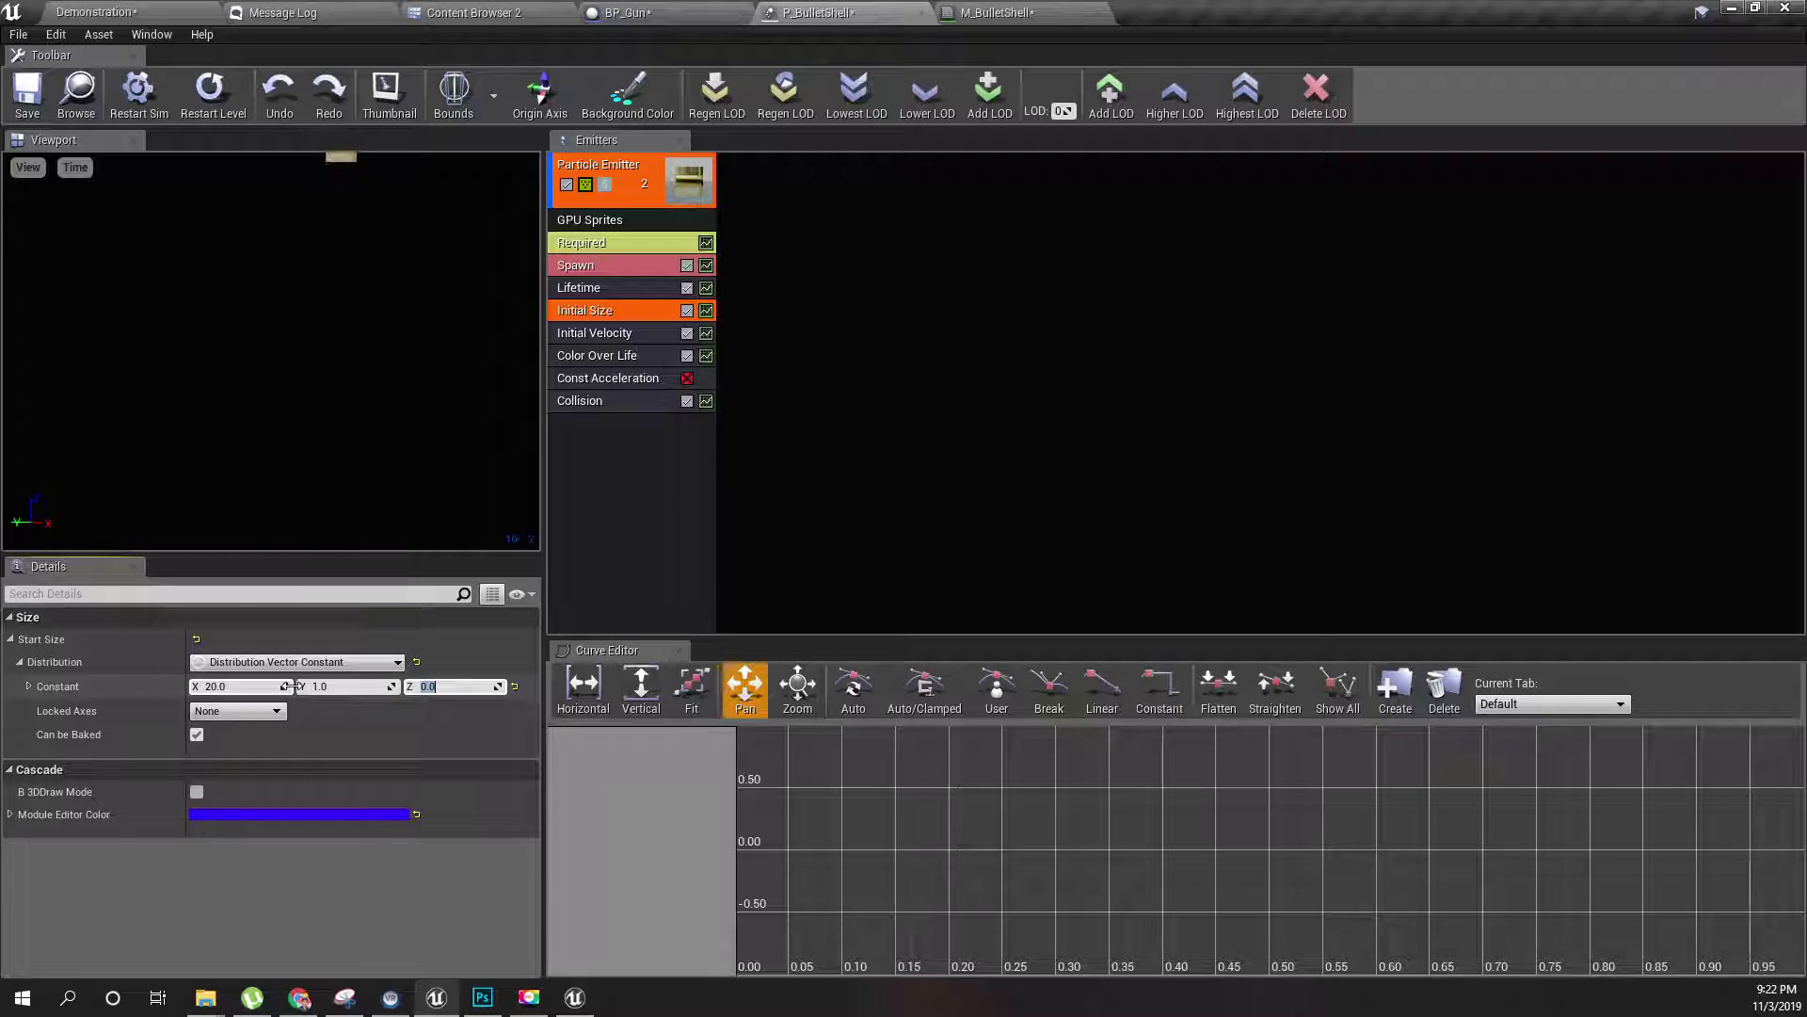
pyautogui.press('Return')
pyautogui.click(287, 686)
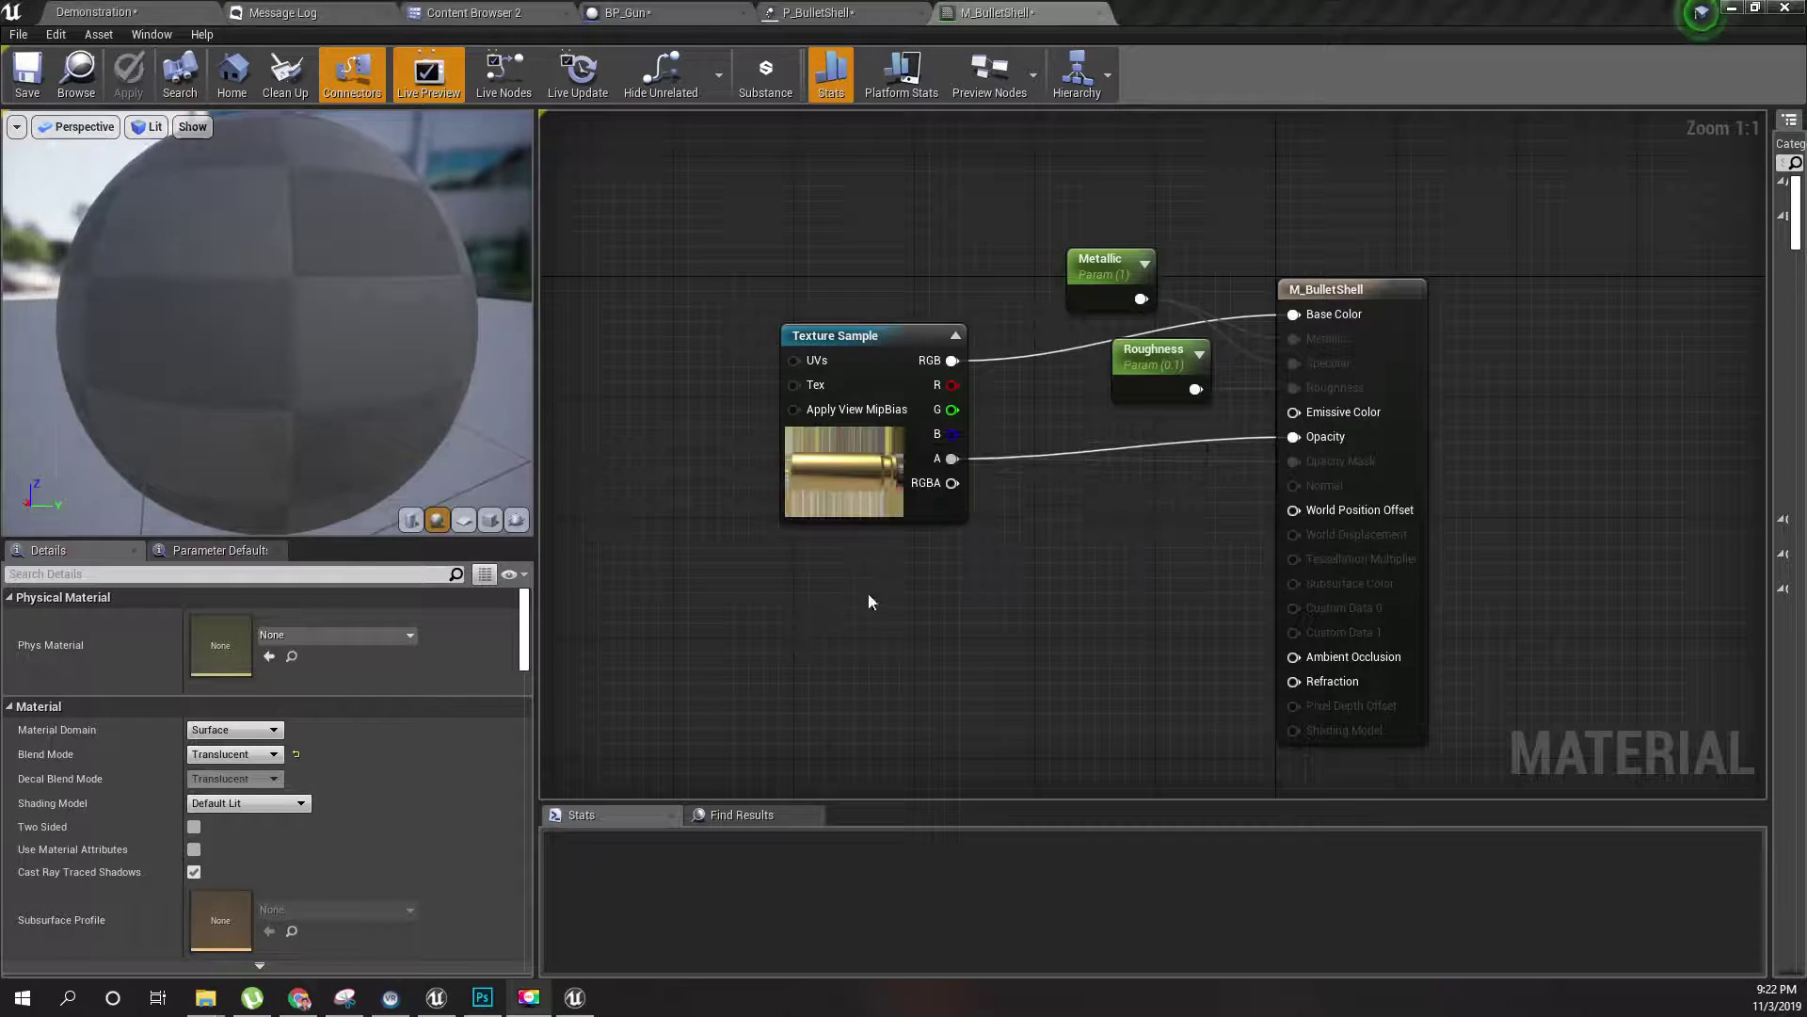
# - In the M_BulletShell material, connect the Texture Sample's alpha output to Opacity and apply the change
pyautogui.moveTo(952, 459); pyautogui.dragTo(1294, 436)
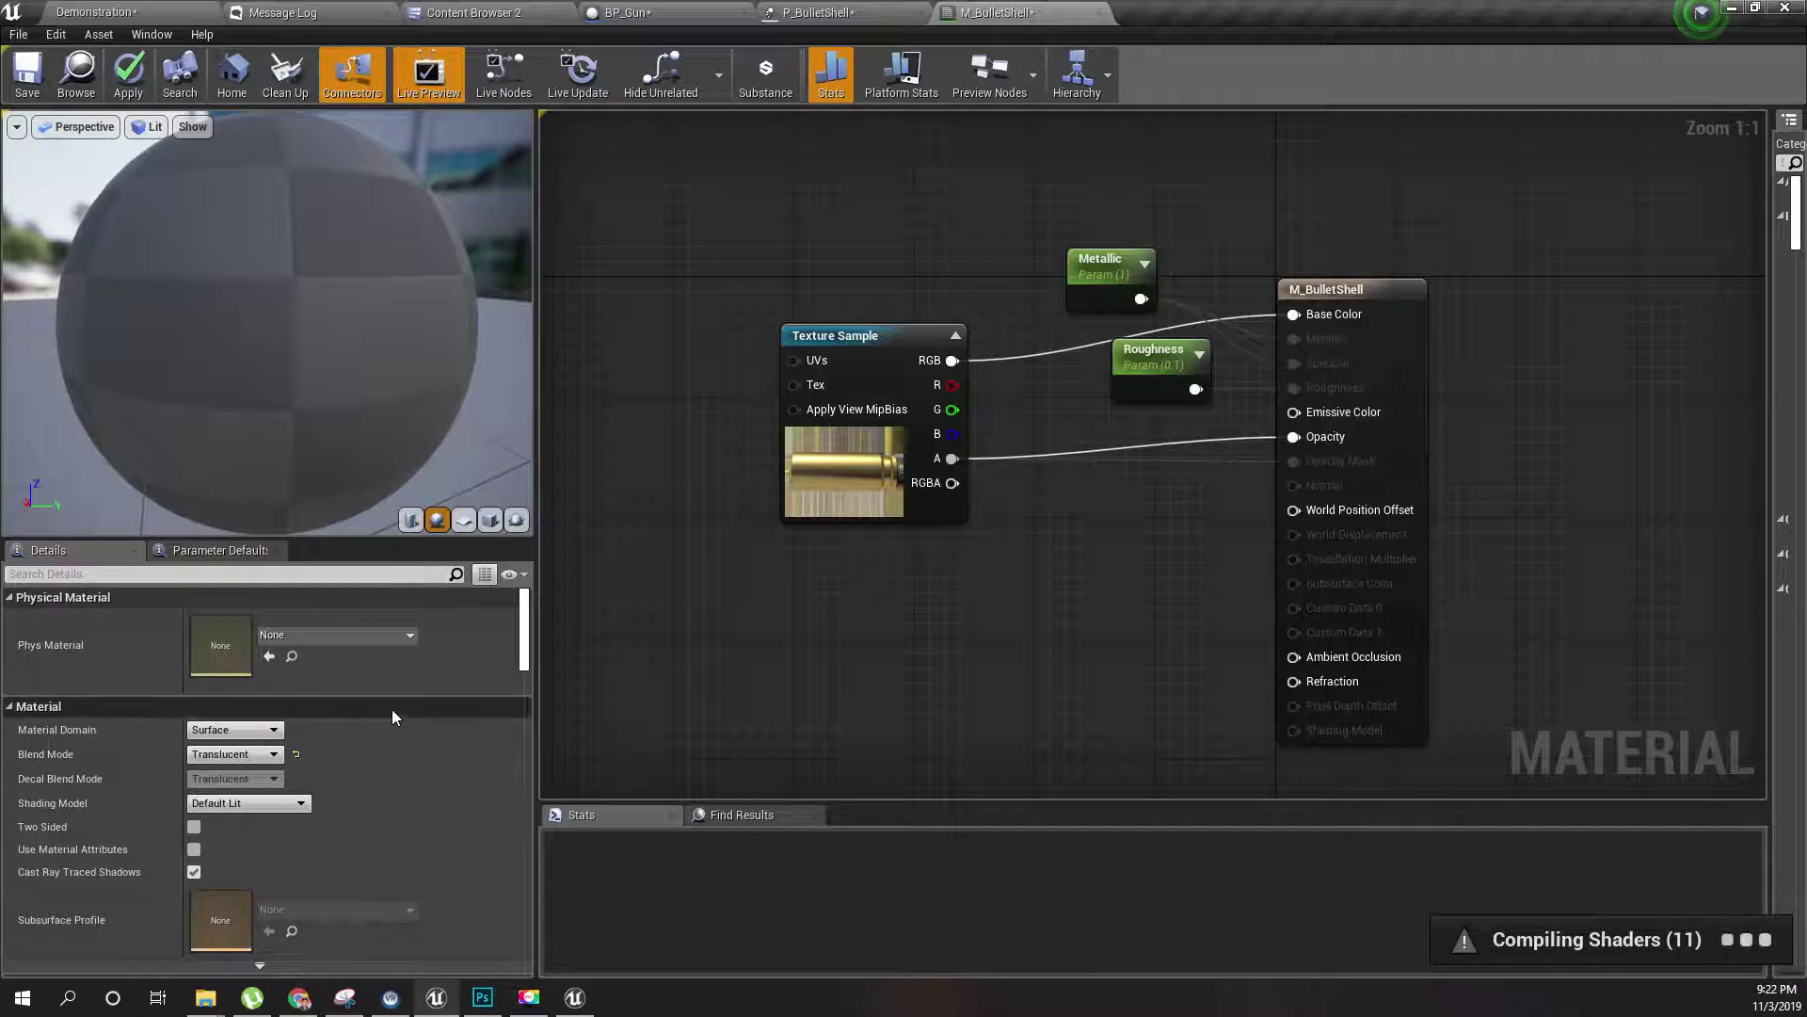
pyautogui.click(128, 76)
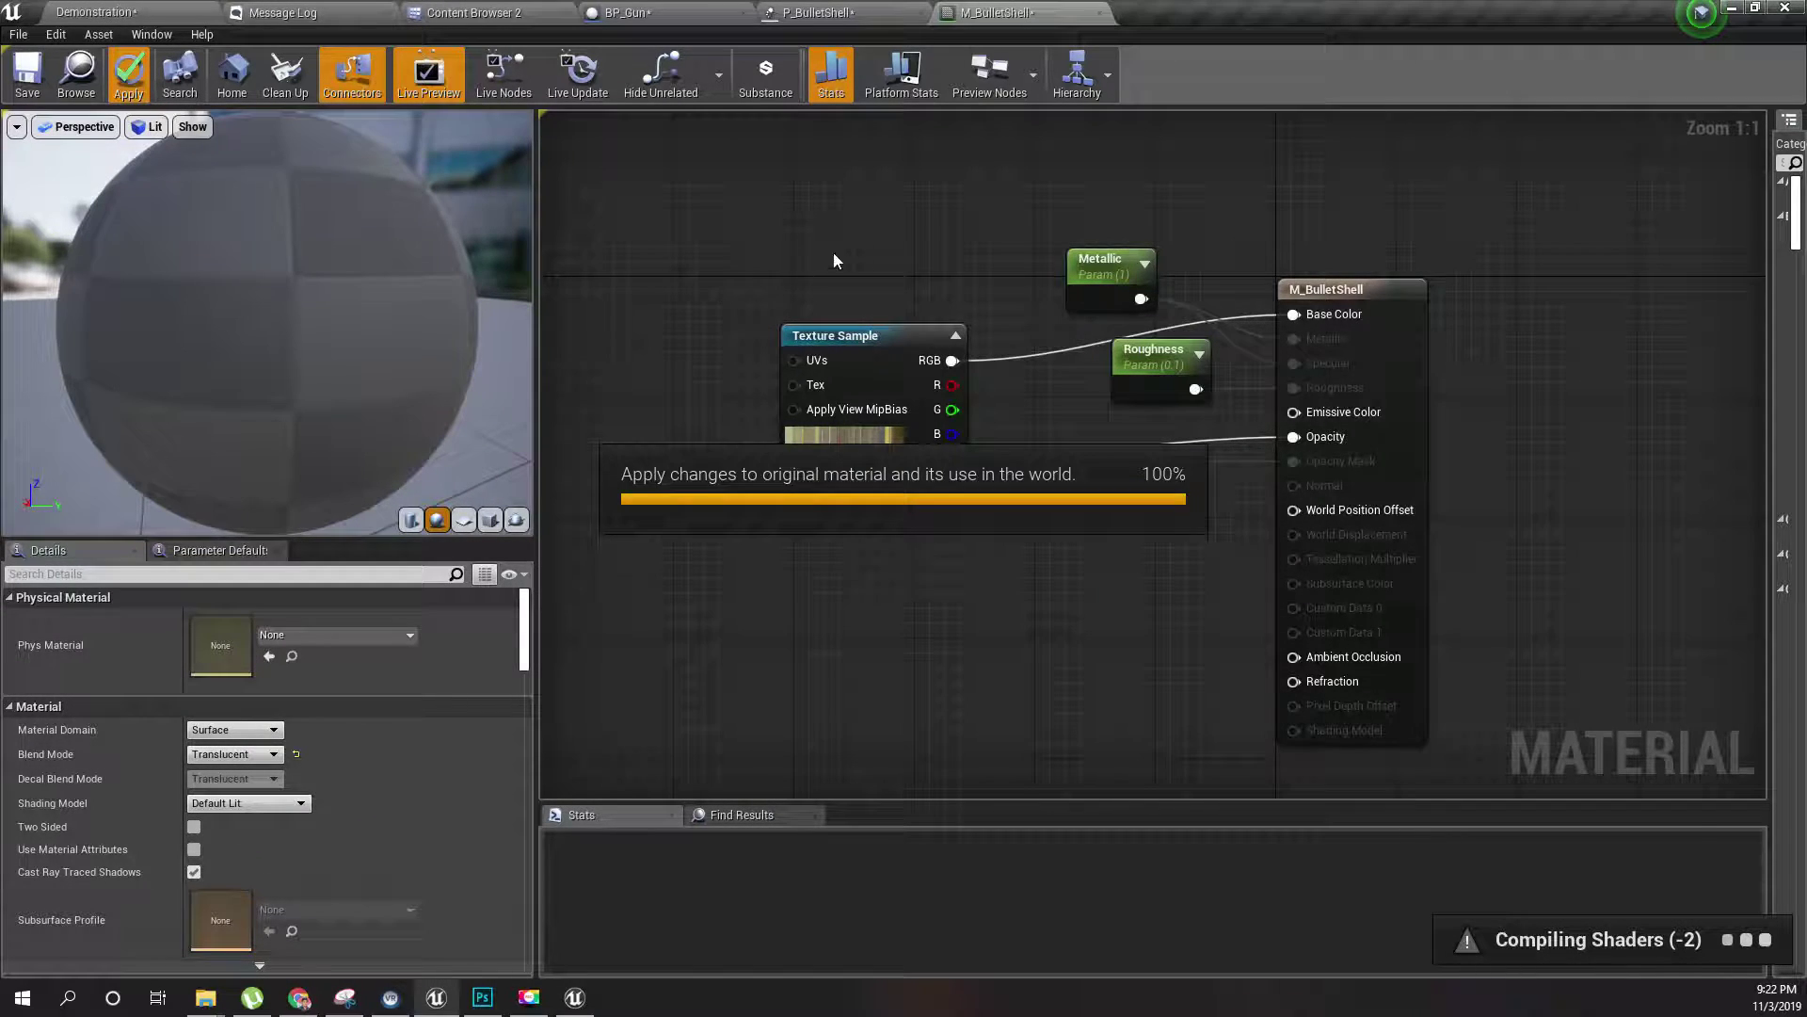
# - In the P_BulletShell particle system, set the Initial Size module's constant start size to X 4 and Y 2
pyautogui.click(815, 12)
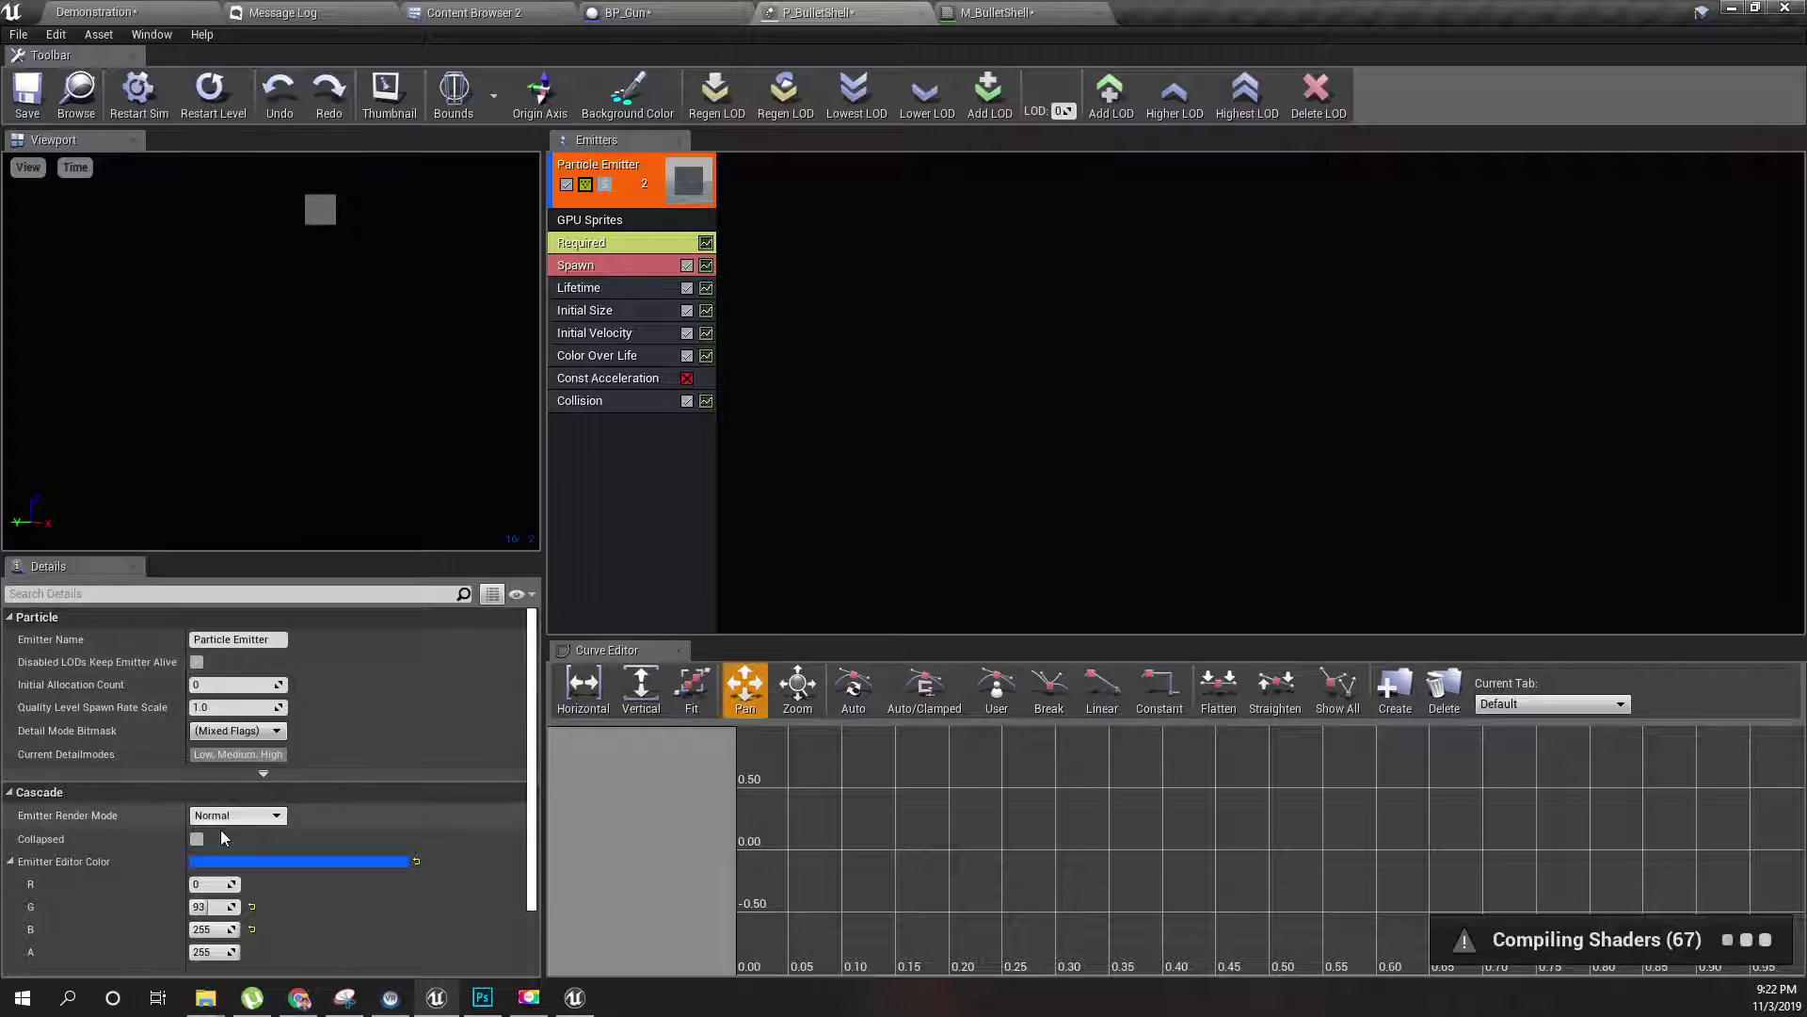
pyautogui.click(604, 309)
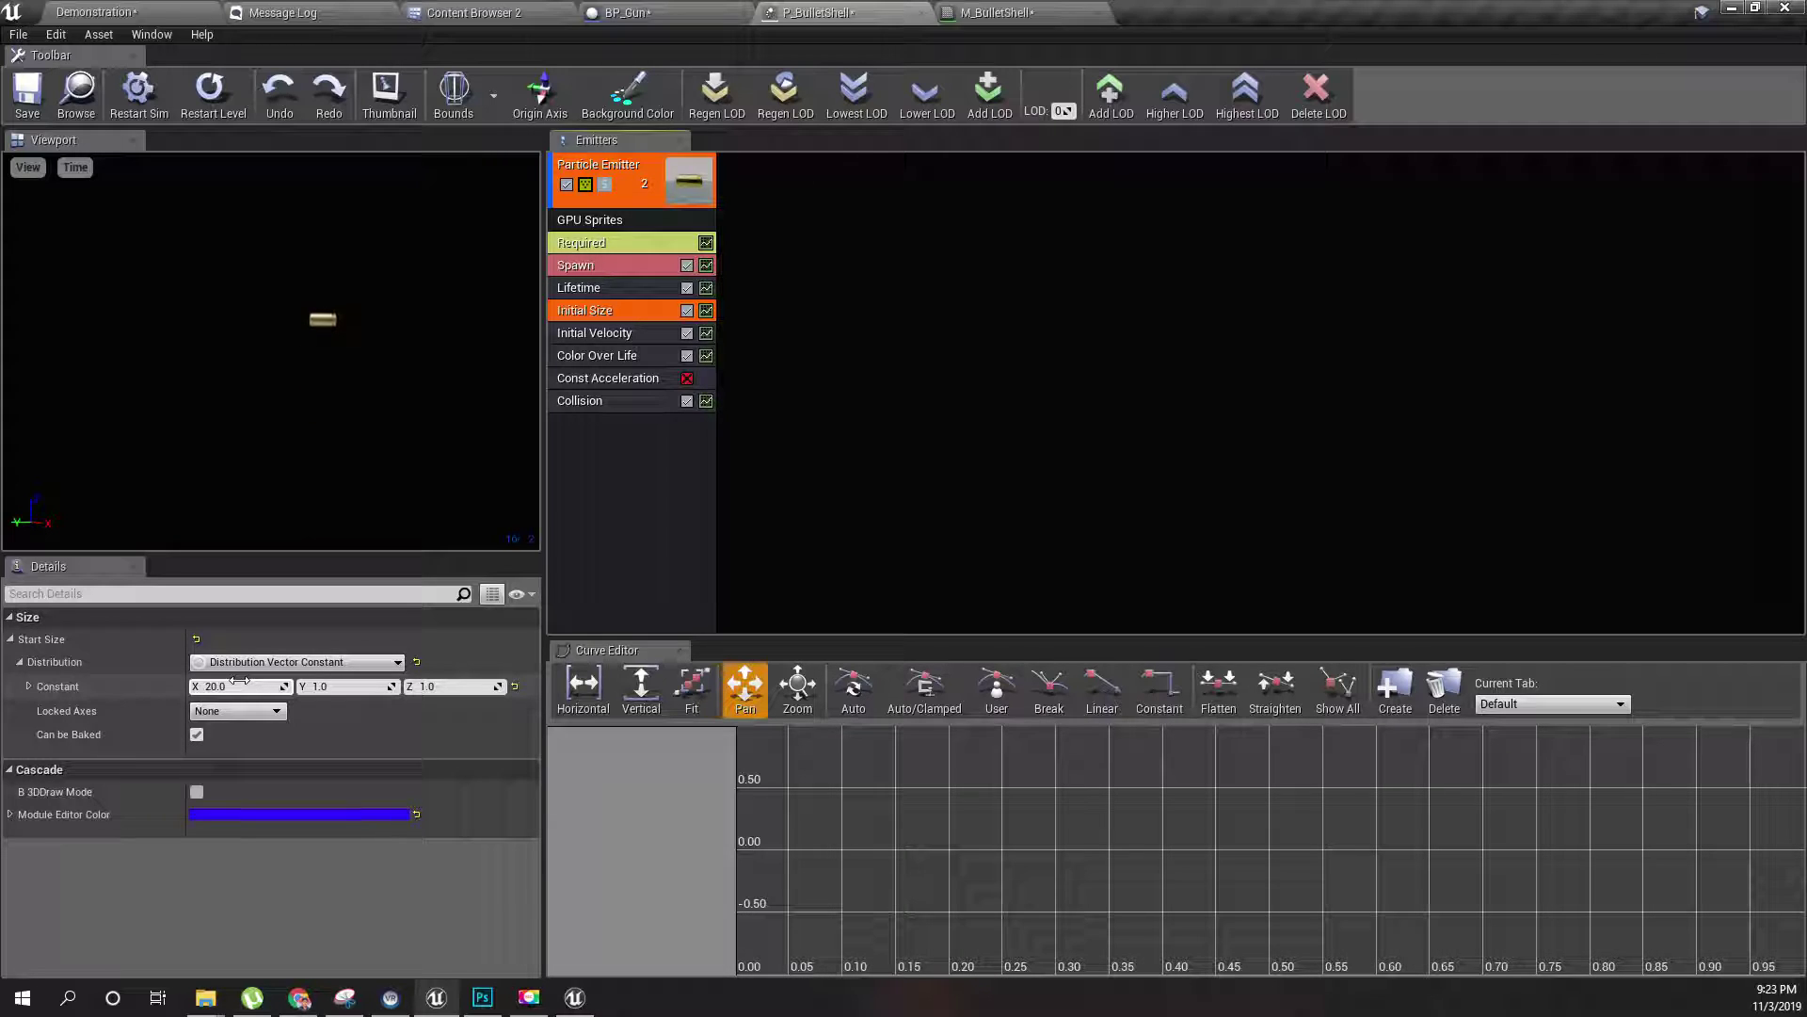
pyautogui.click(240, 683)
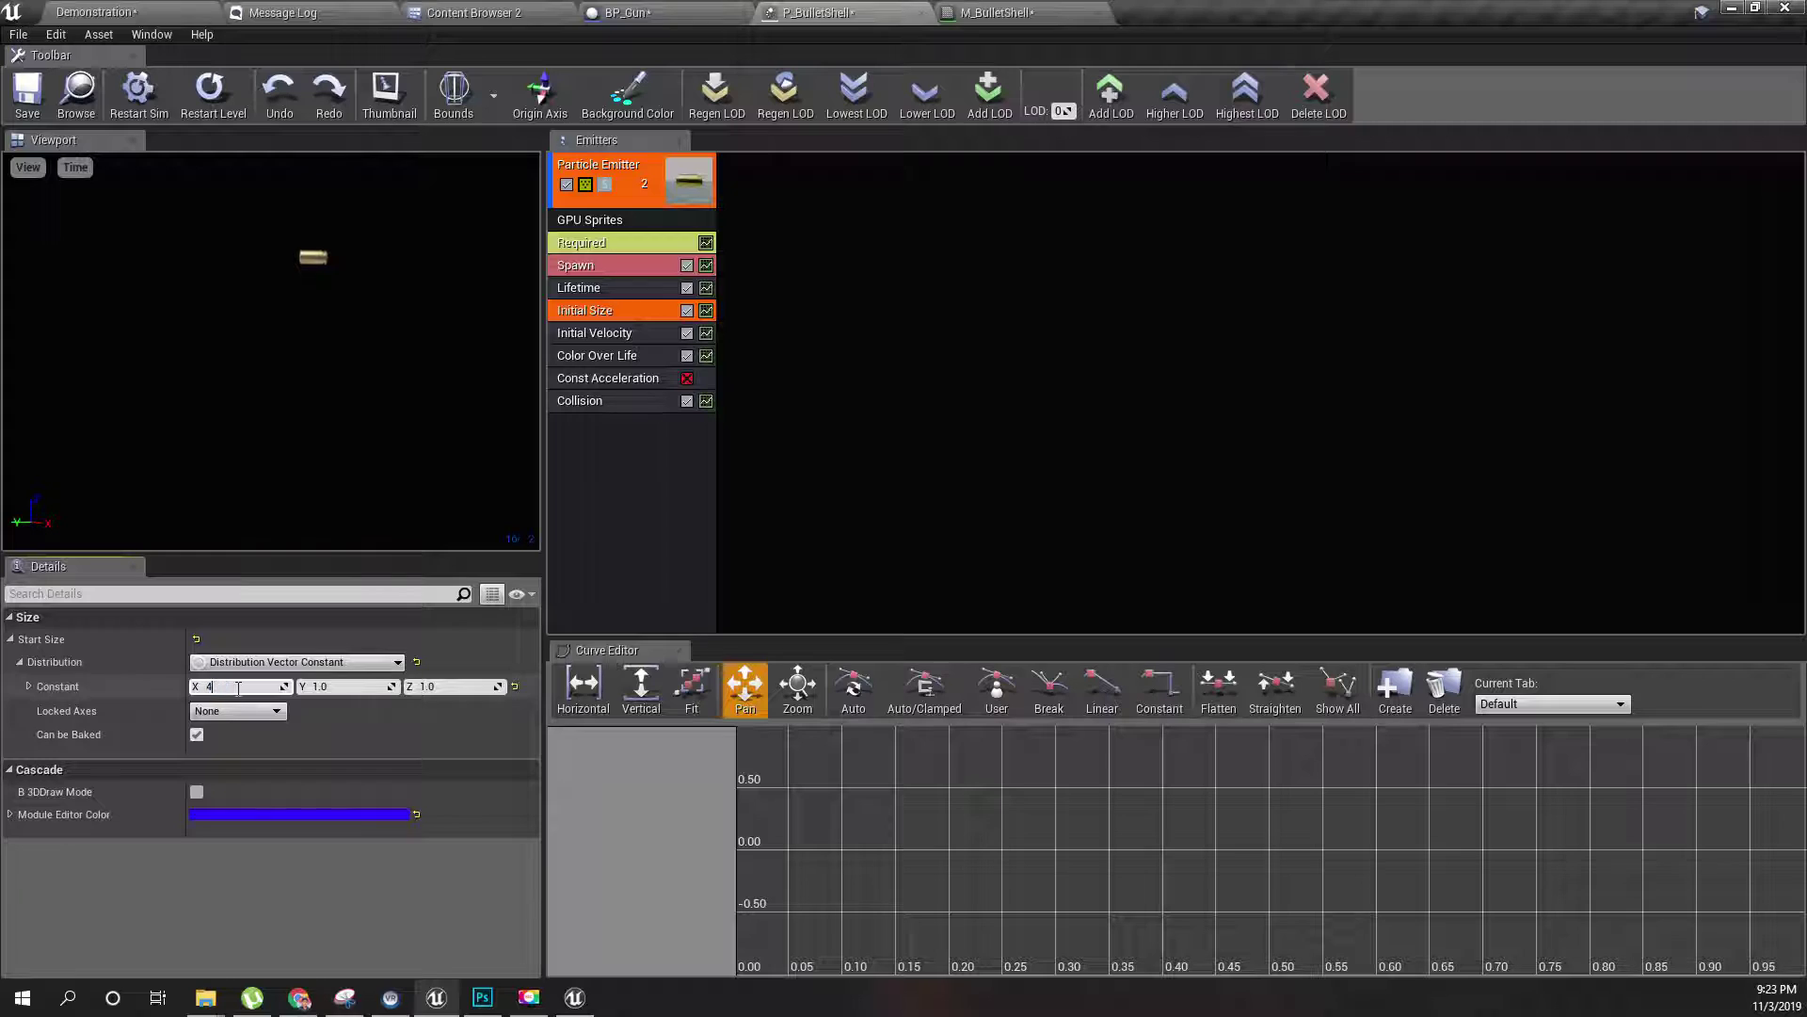
pyautogui.write('4')
pyautogui.press('Tab')
pyautogui.write('20')
pyautogui.press('Tab')
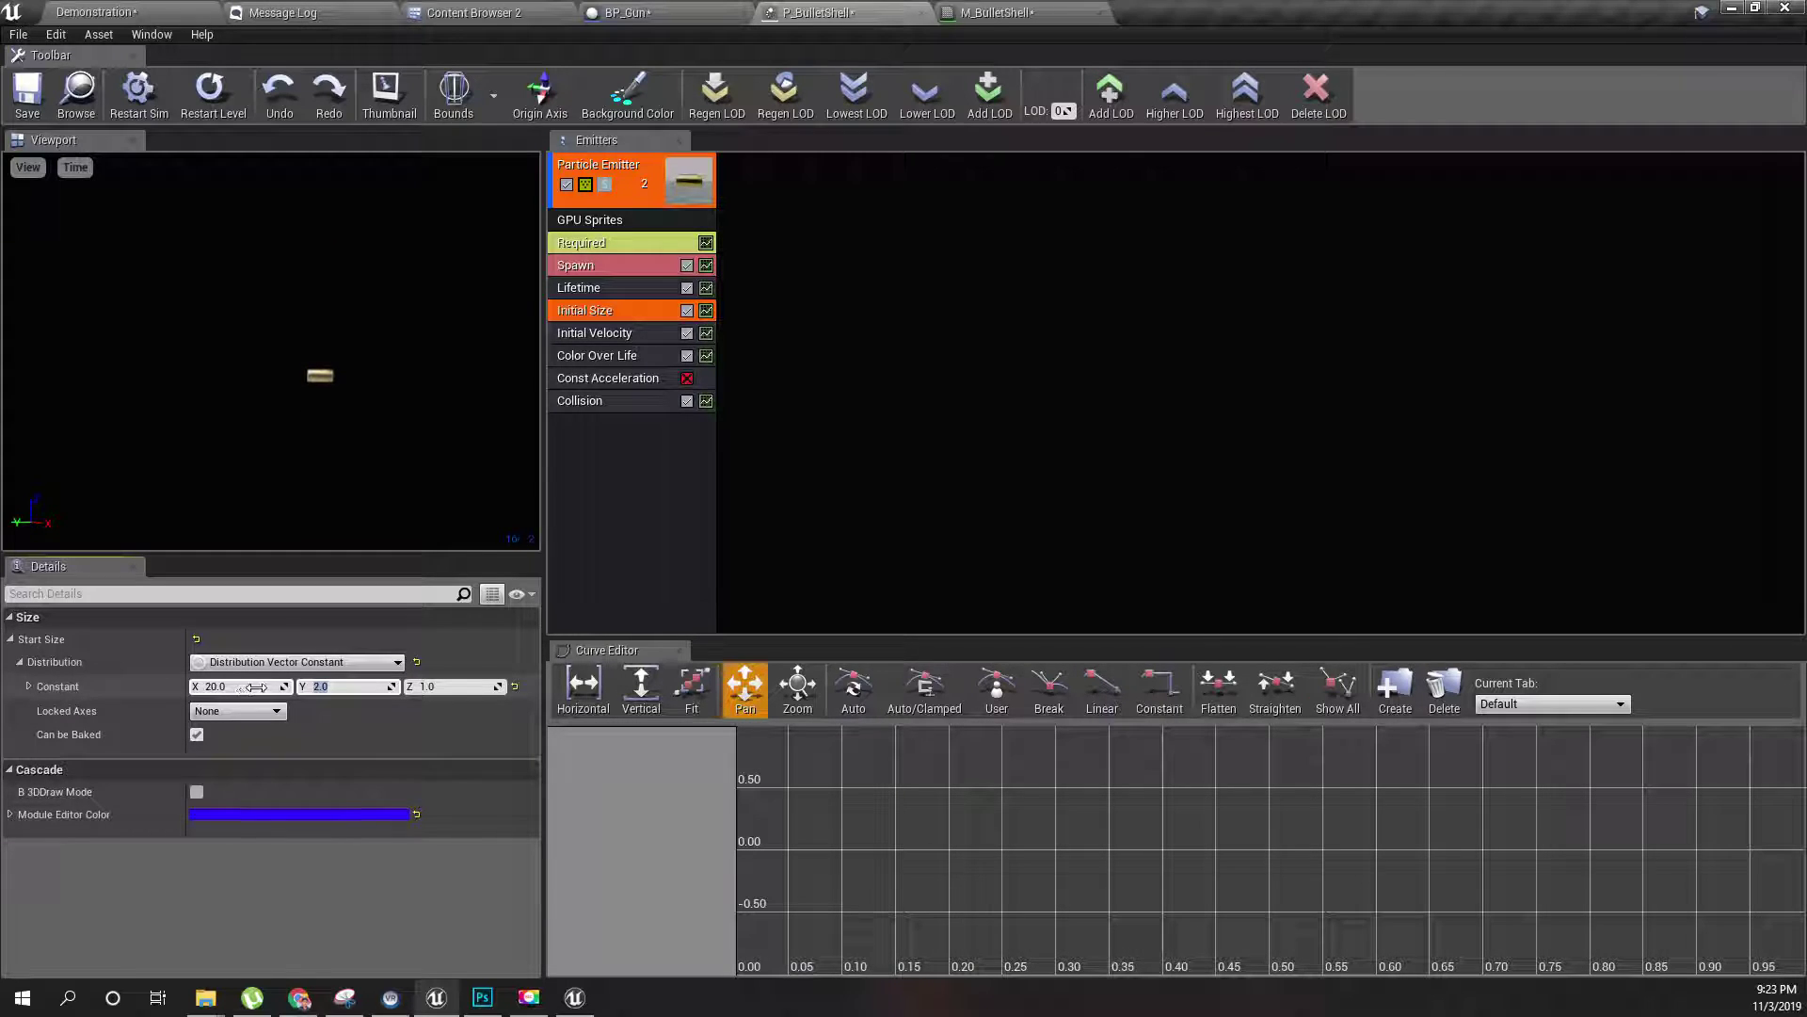
pyautogui.click(254, 686)
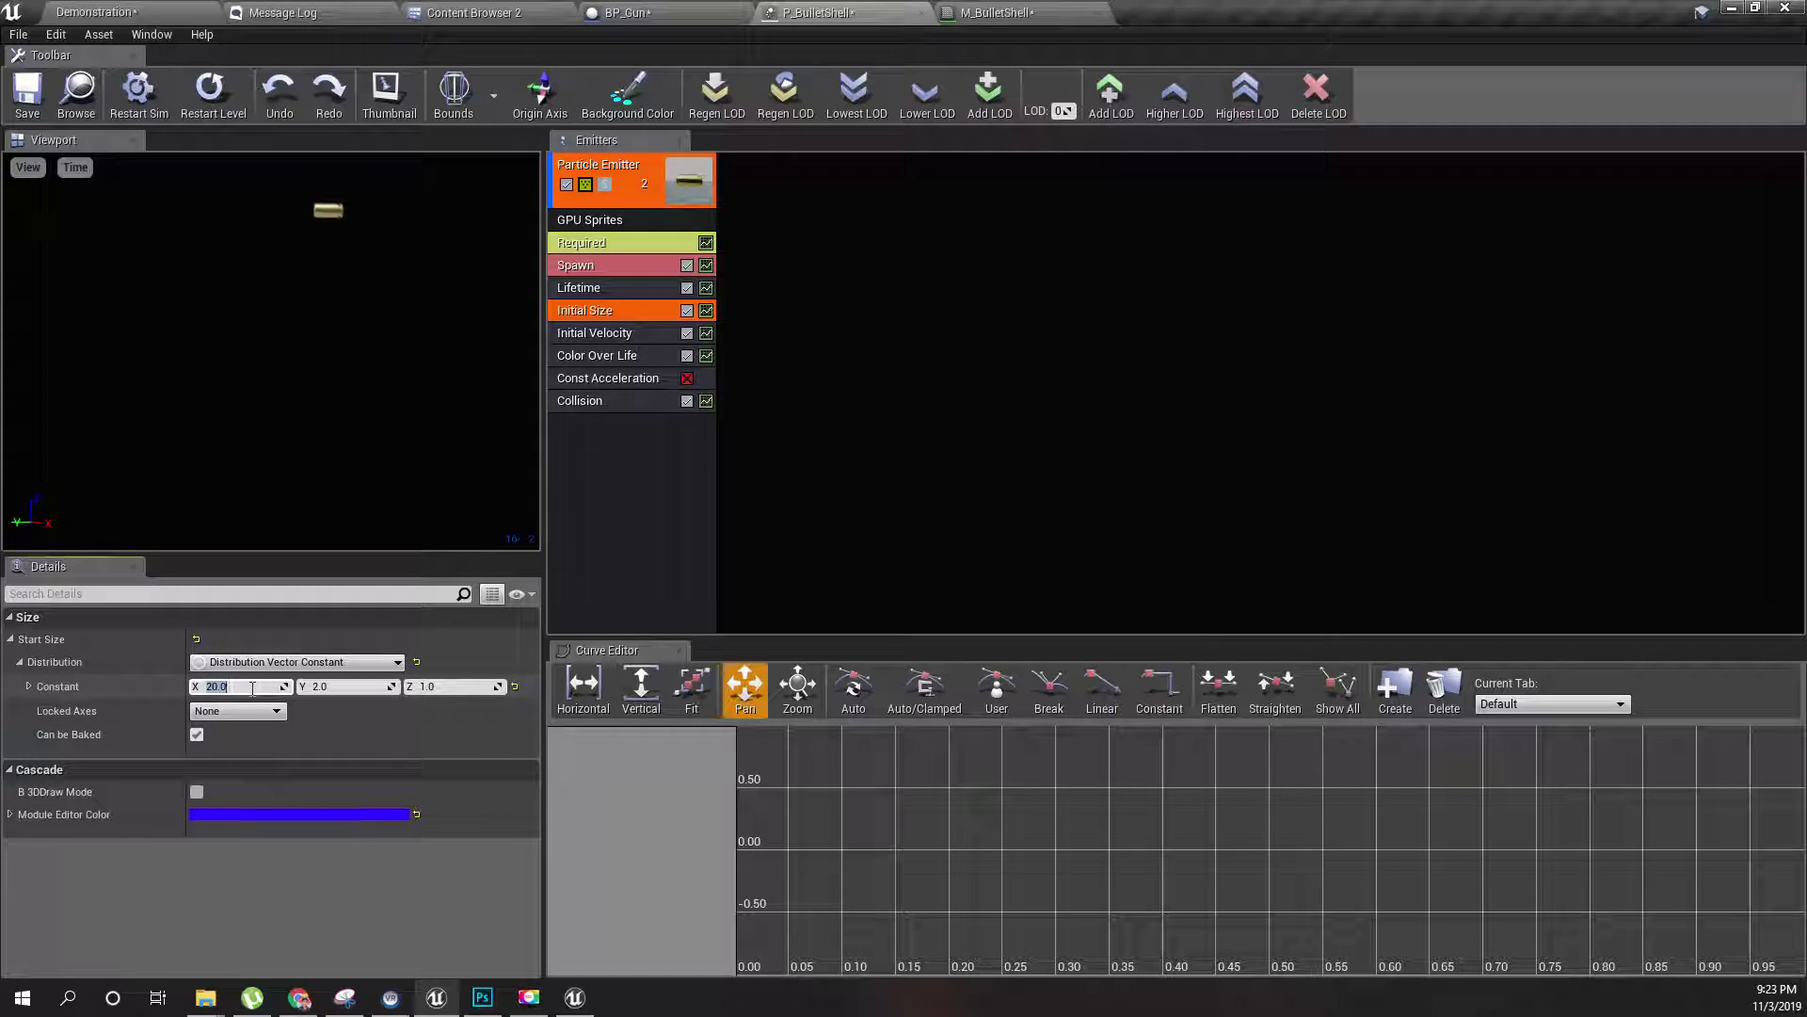
pyautogui.write('4')
pyautogui.press('Tab')
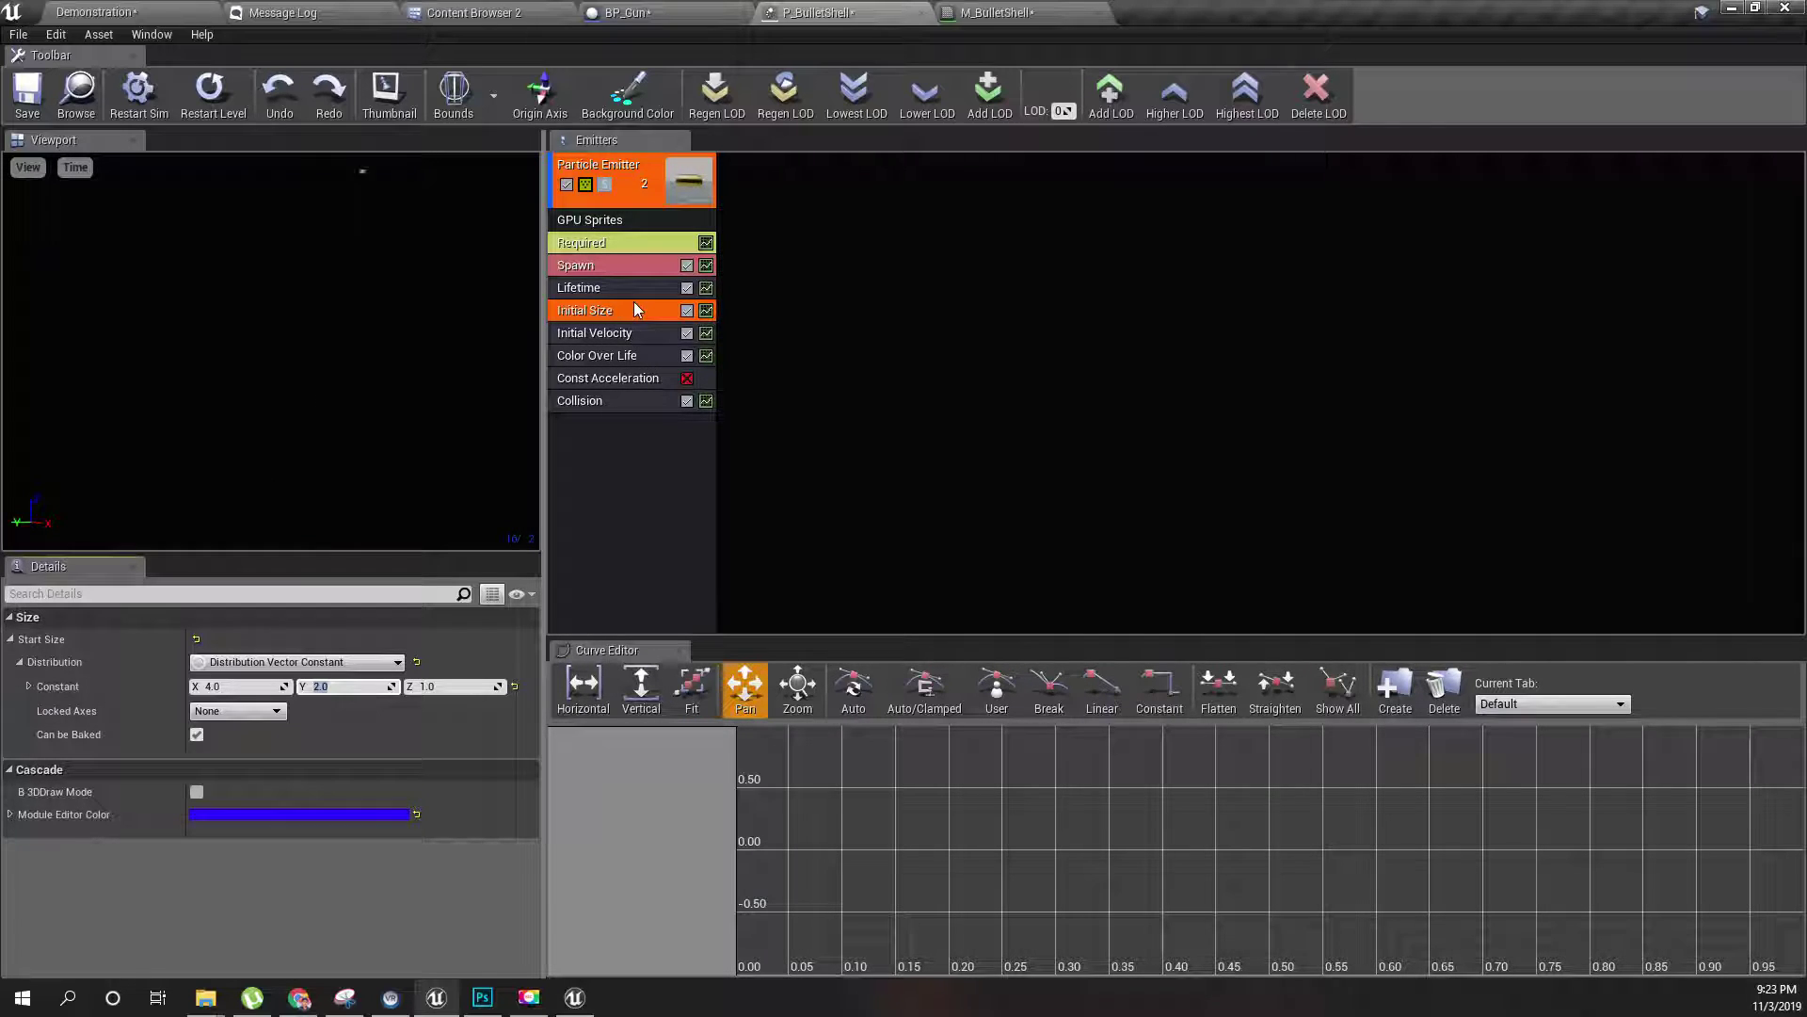
# - Set the Initial Velocity module's maximum start velocity to X 100, Y 0 and Z 10
pyautogui.click(617, 337)
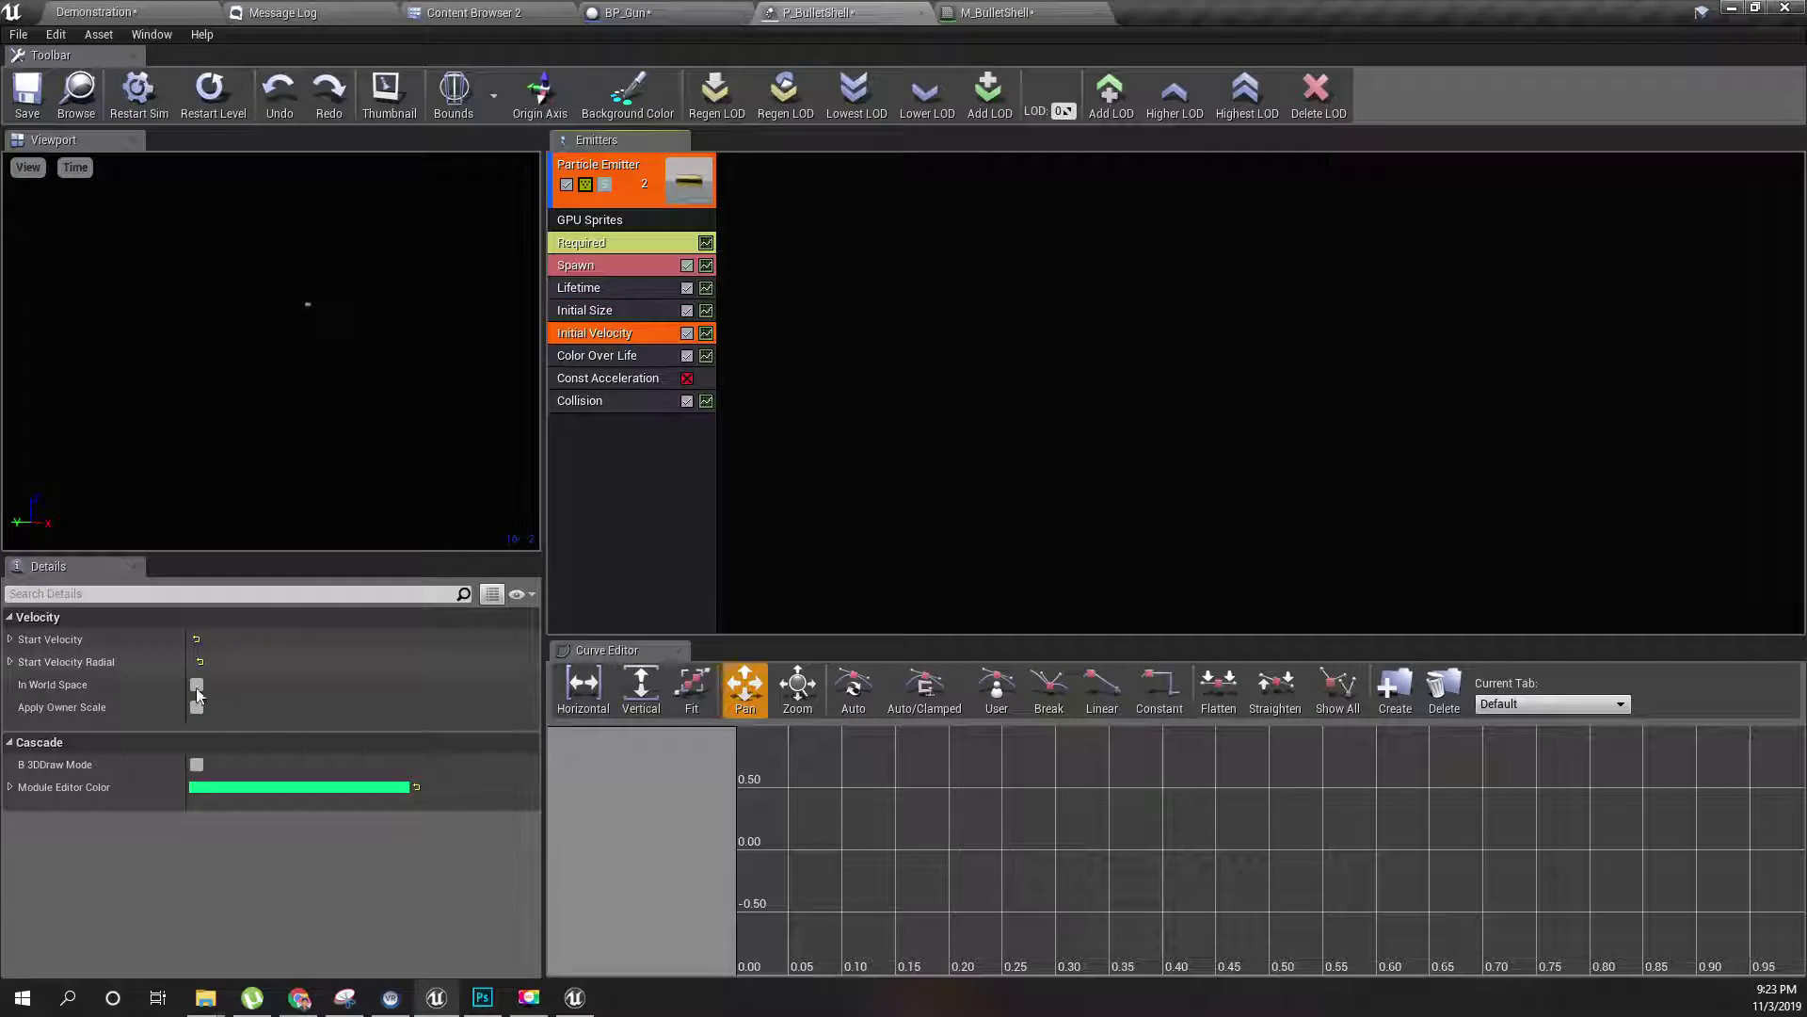
pyautogui.click(10, 641)
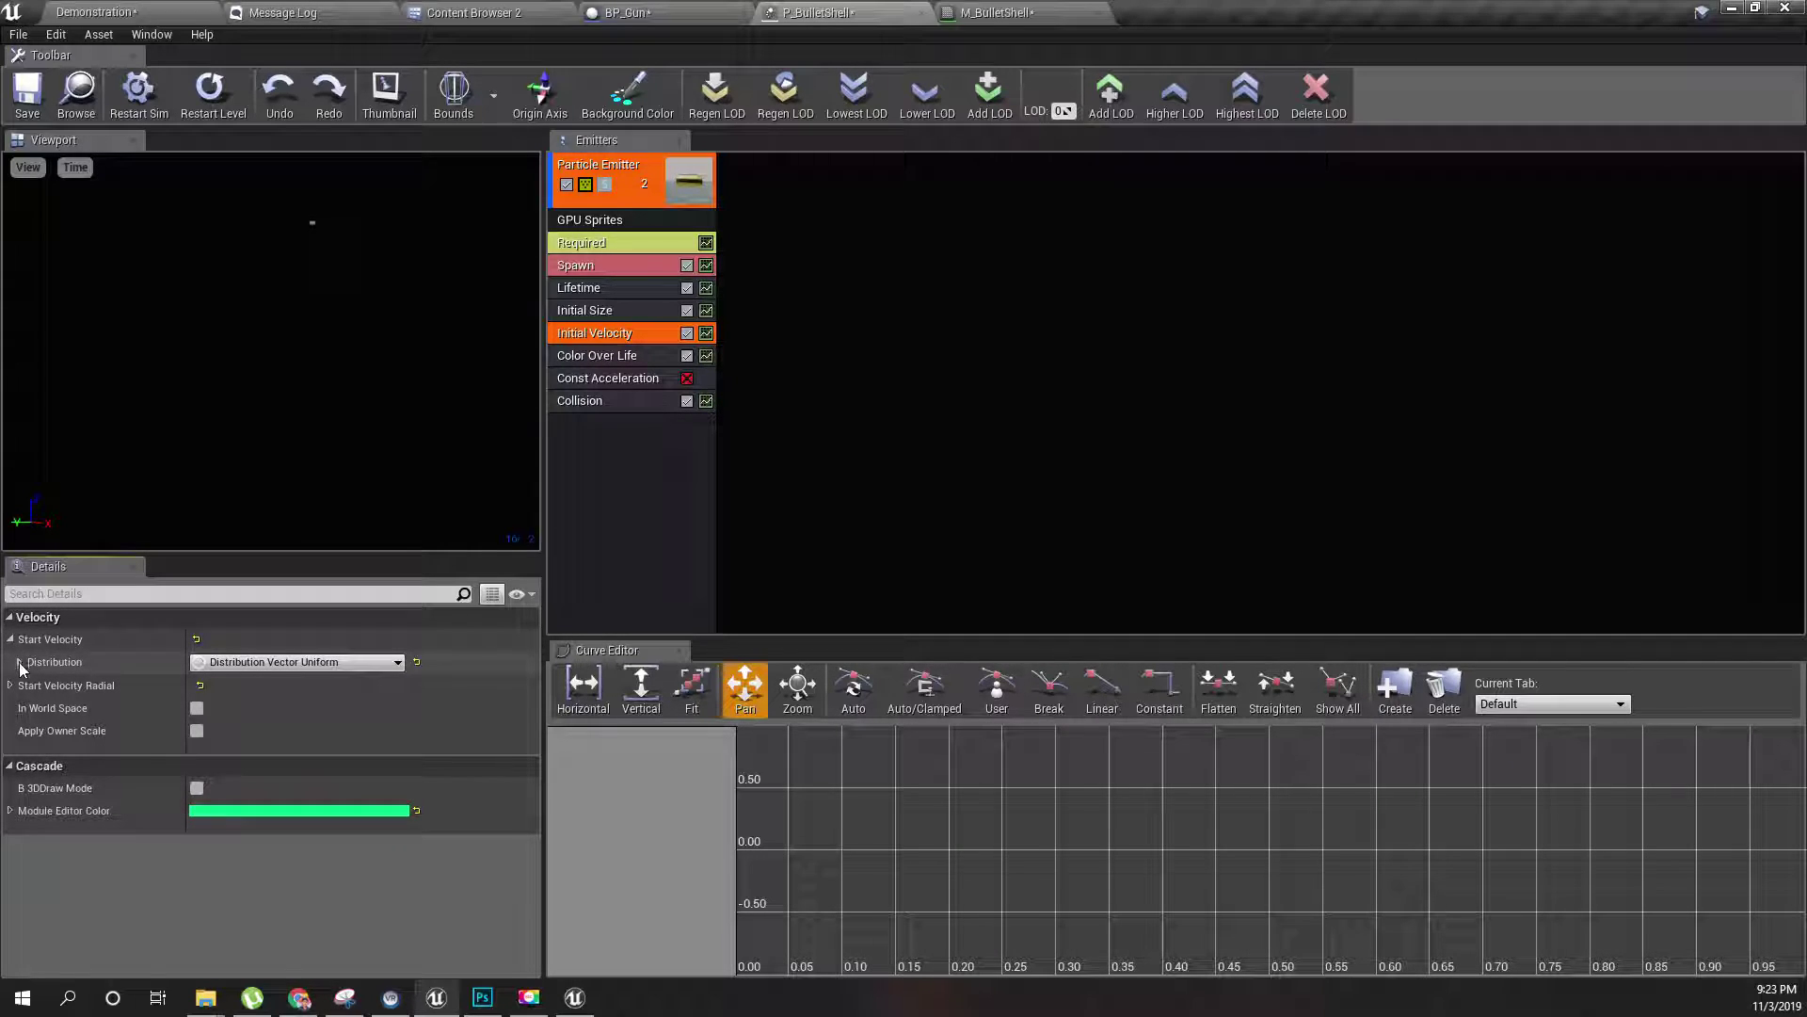
pyautogui.click(20, 662)
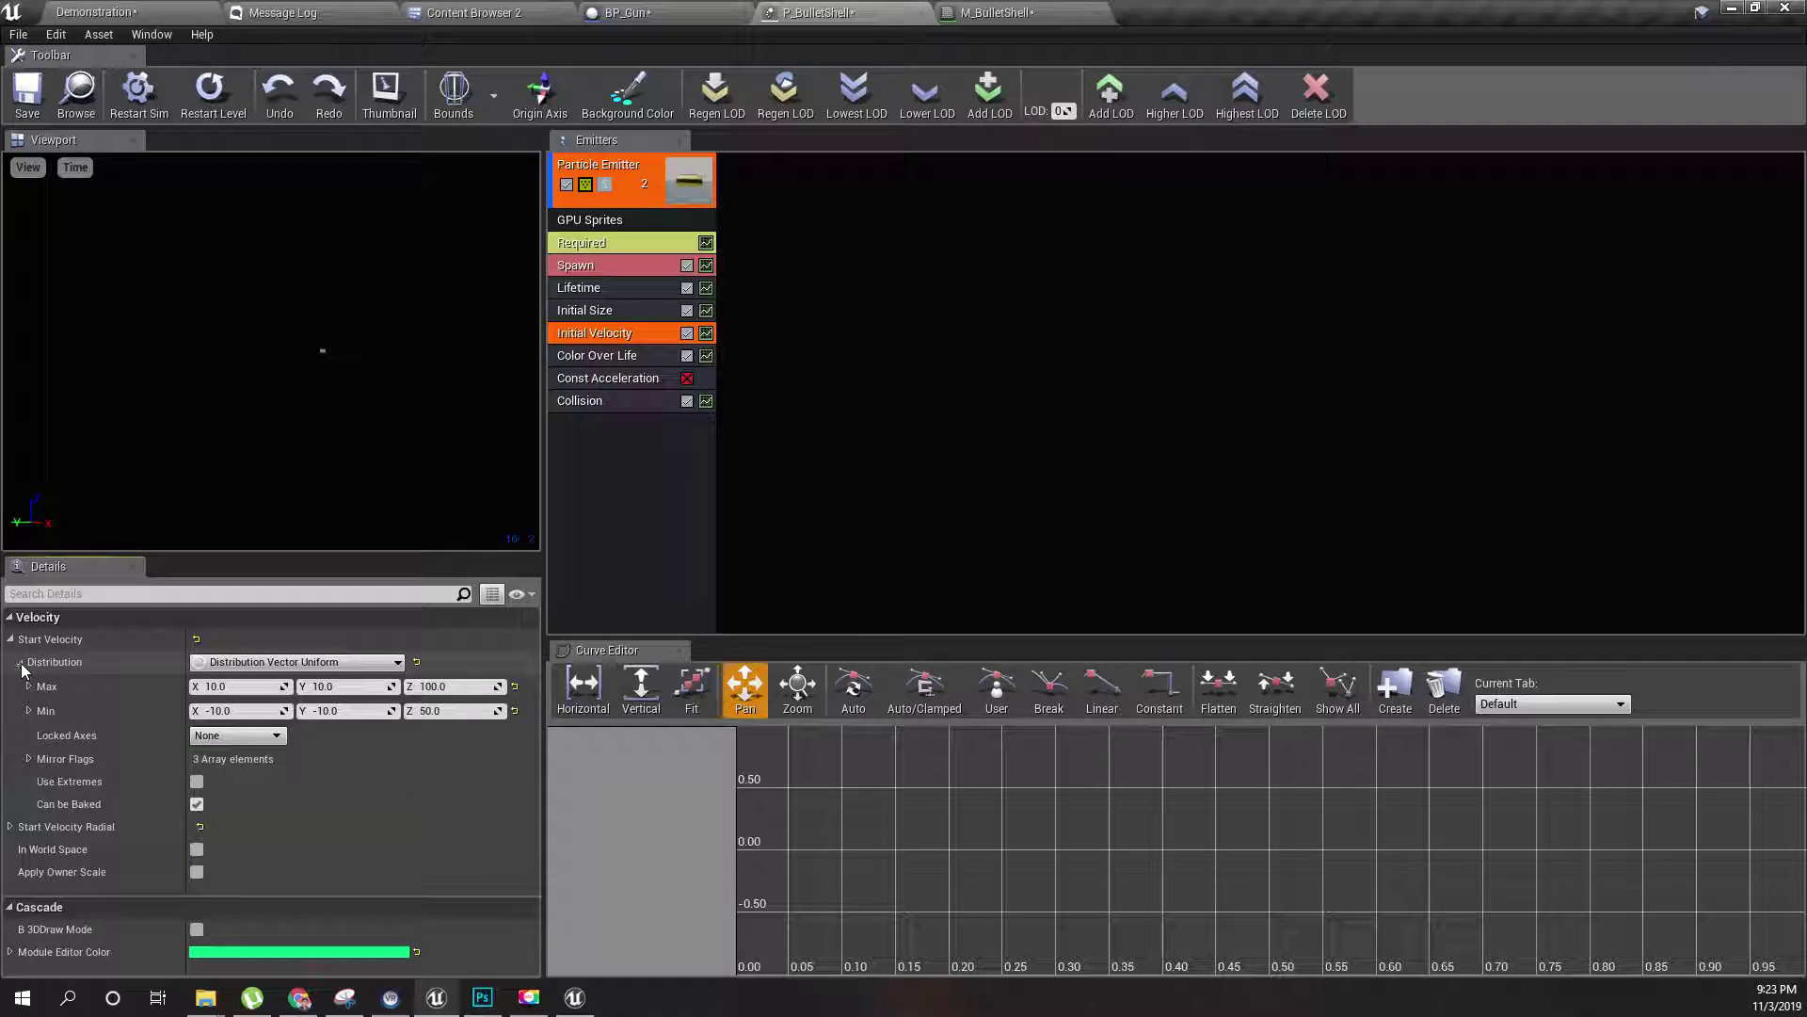
pyautogui.click(354, 685)
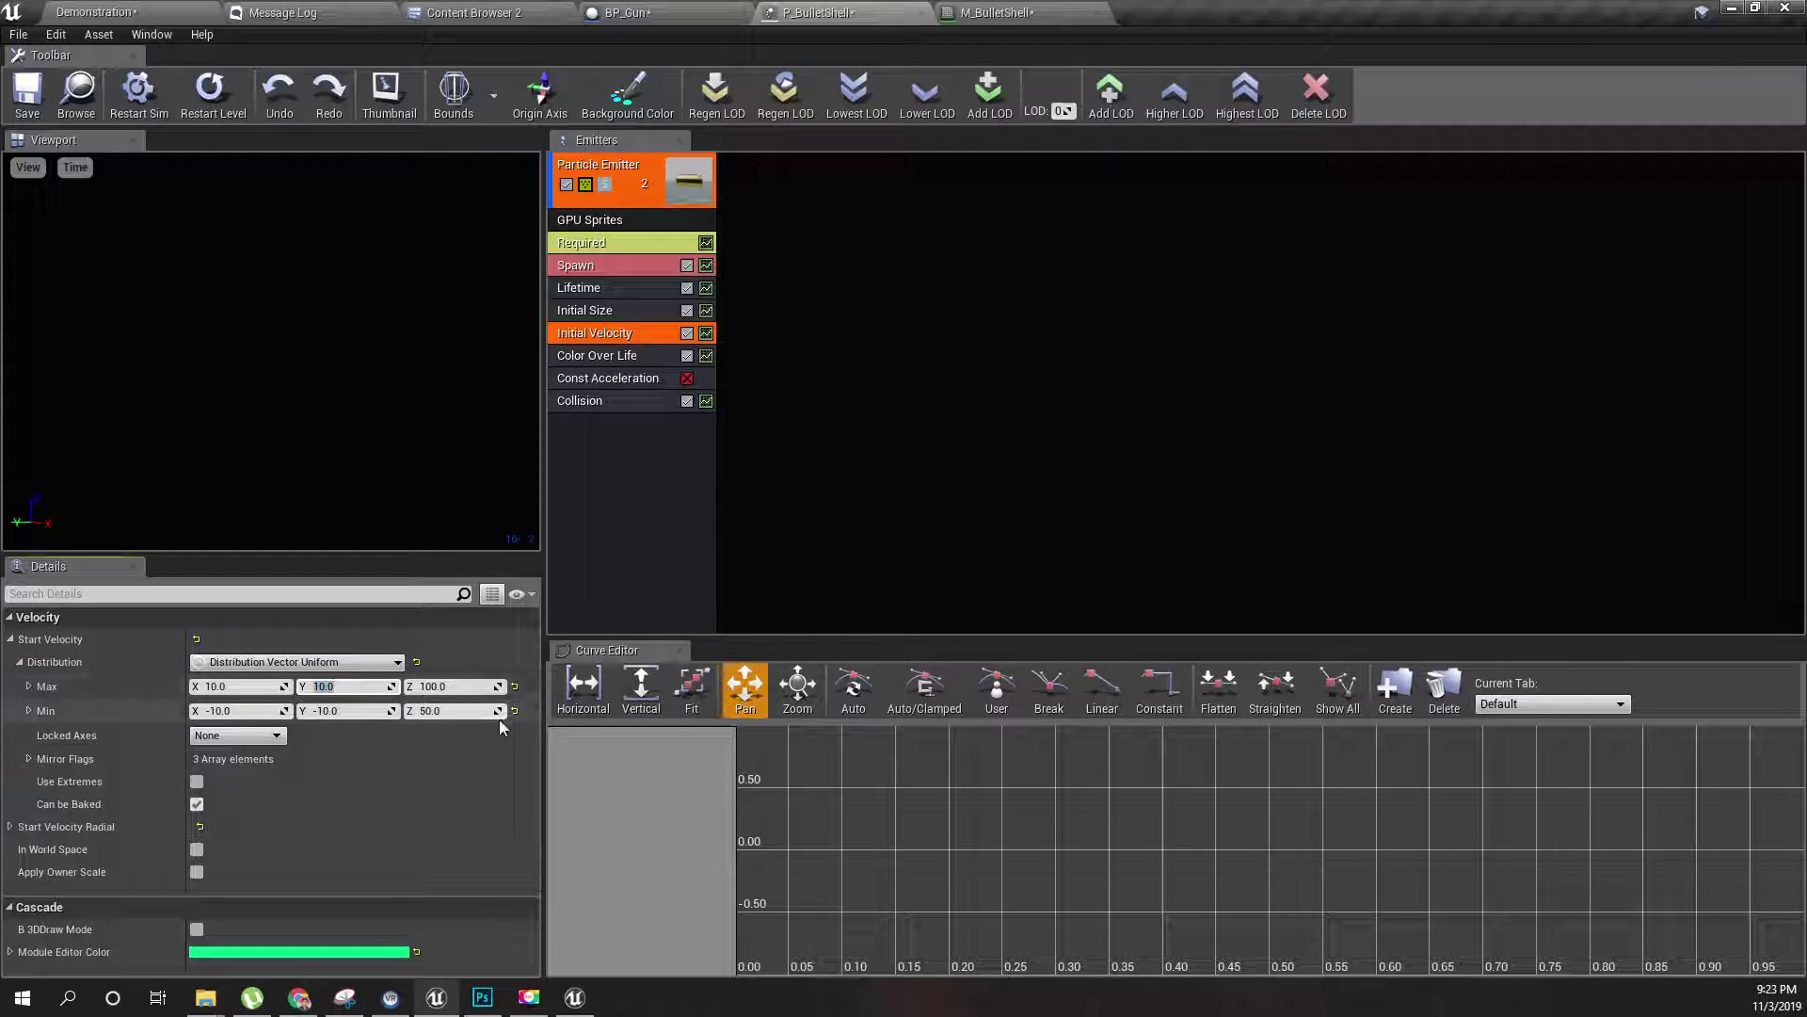
pyautogui.write('0')
pyautogui.press('Tab')
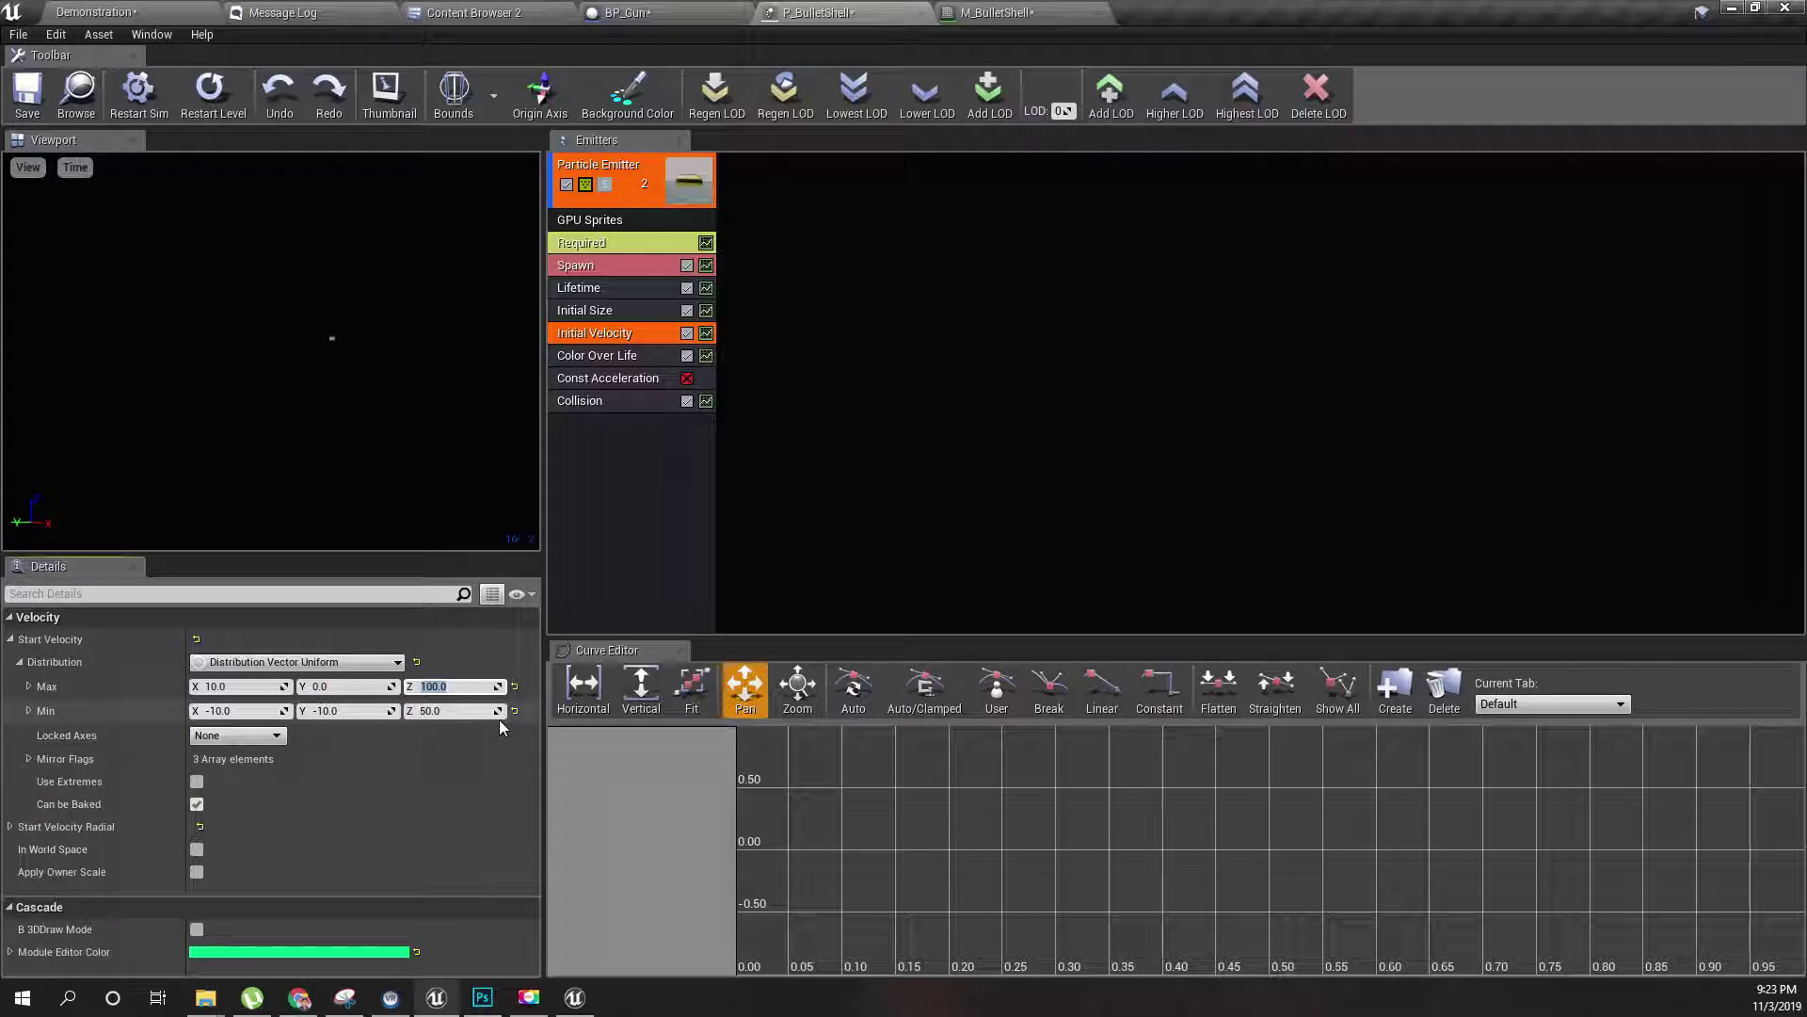
pyautogui.write('10')
pyautogui.hotkey('shift', 'Tab')
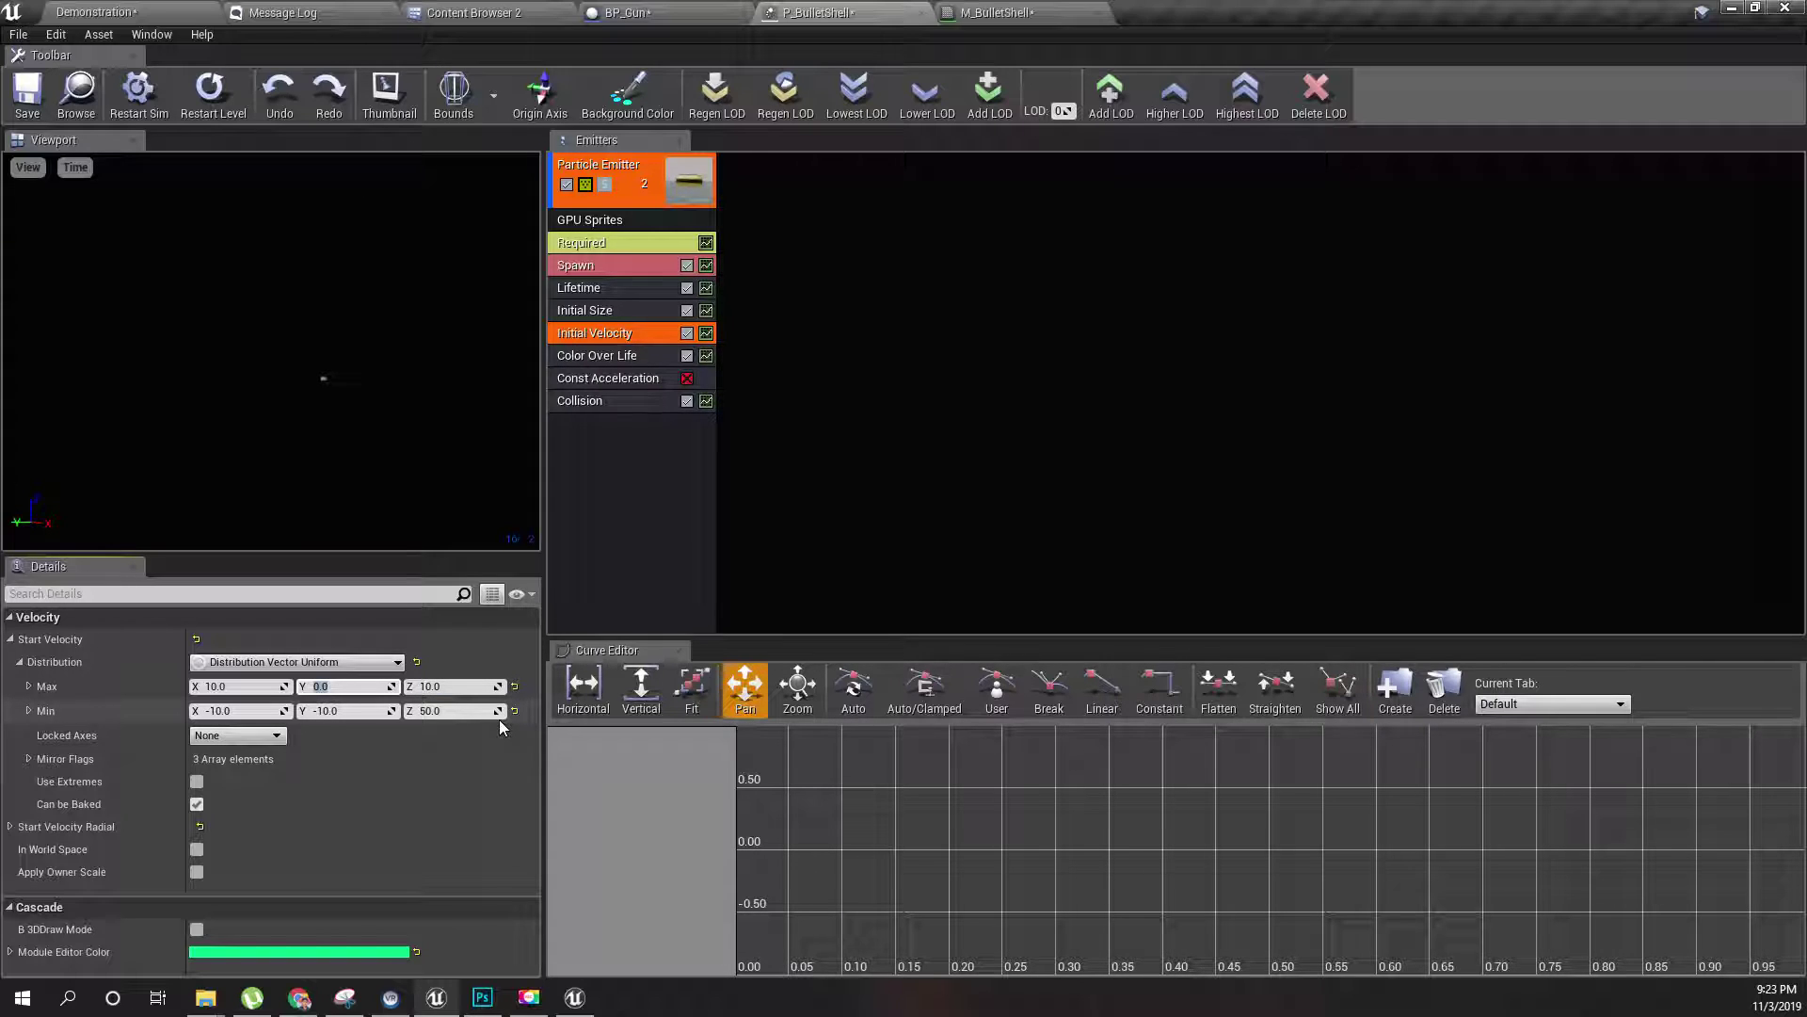
pyautogui.hotkey('shift', 'Tab')
pyautogui.write('100')
pyautogui.press('Return')
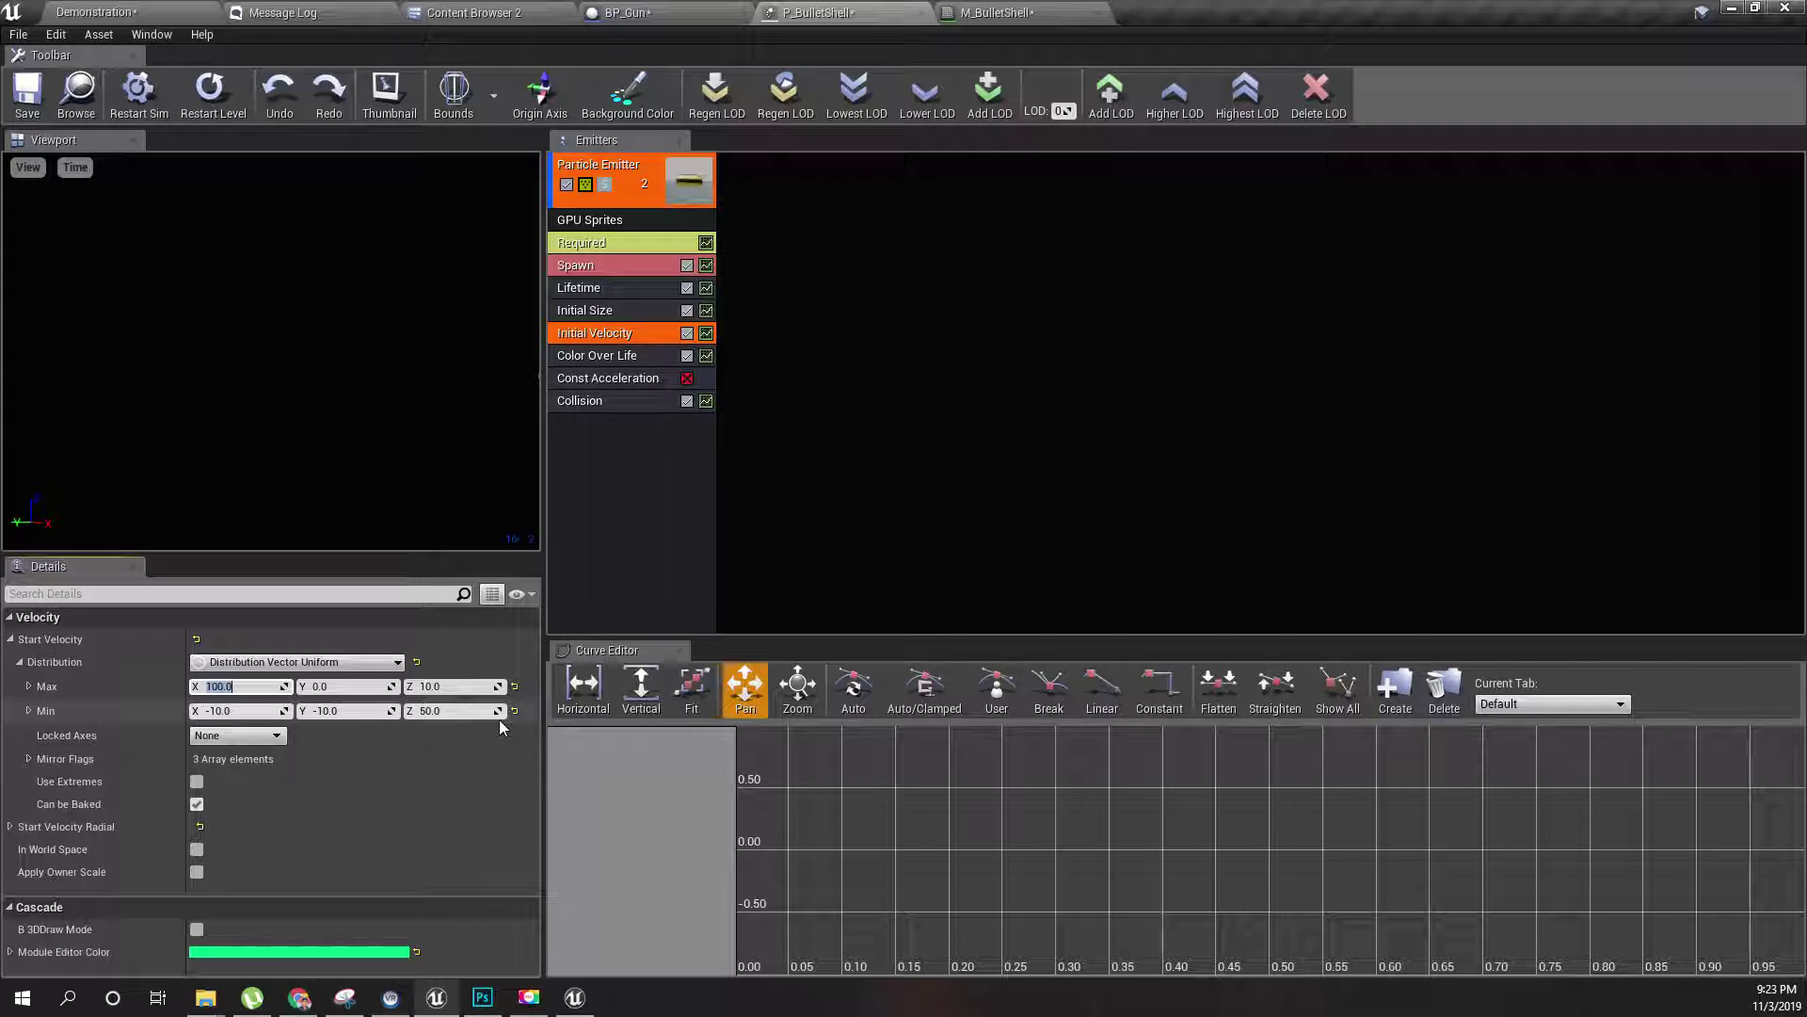
# - Set the minimum start velocity to X 100, Y 0 and Z 10
pyautogui.click(280, 664)
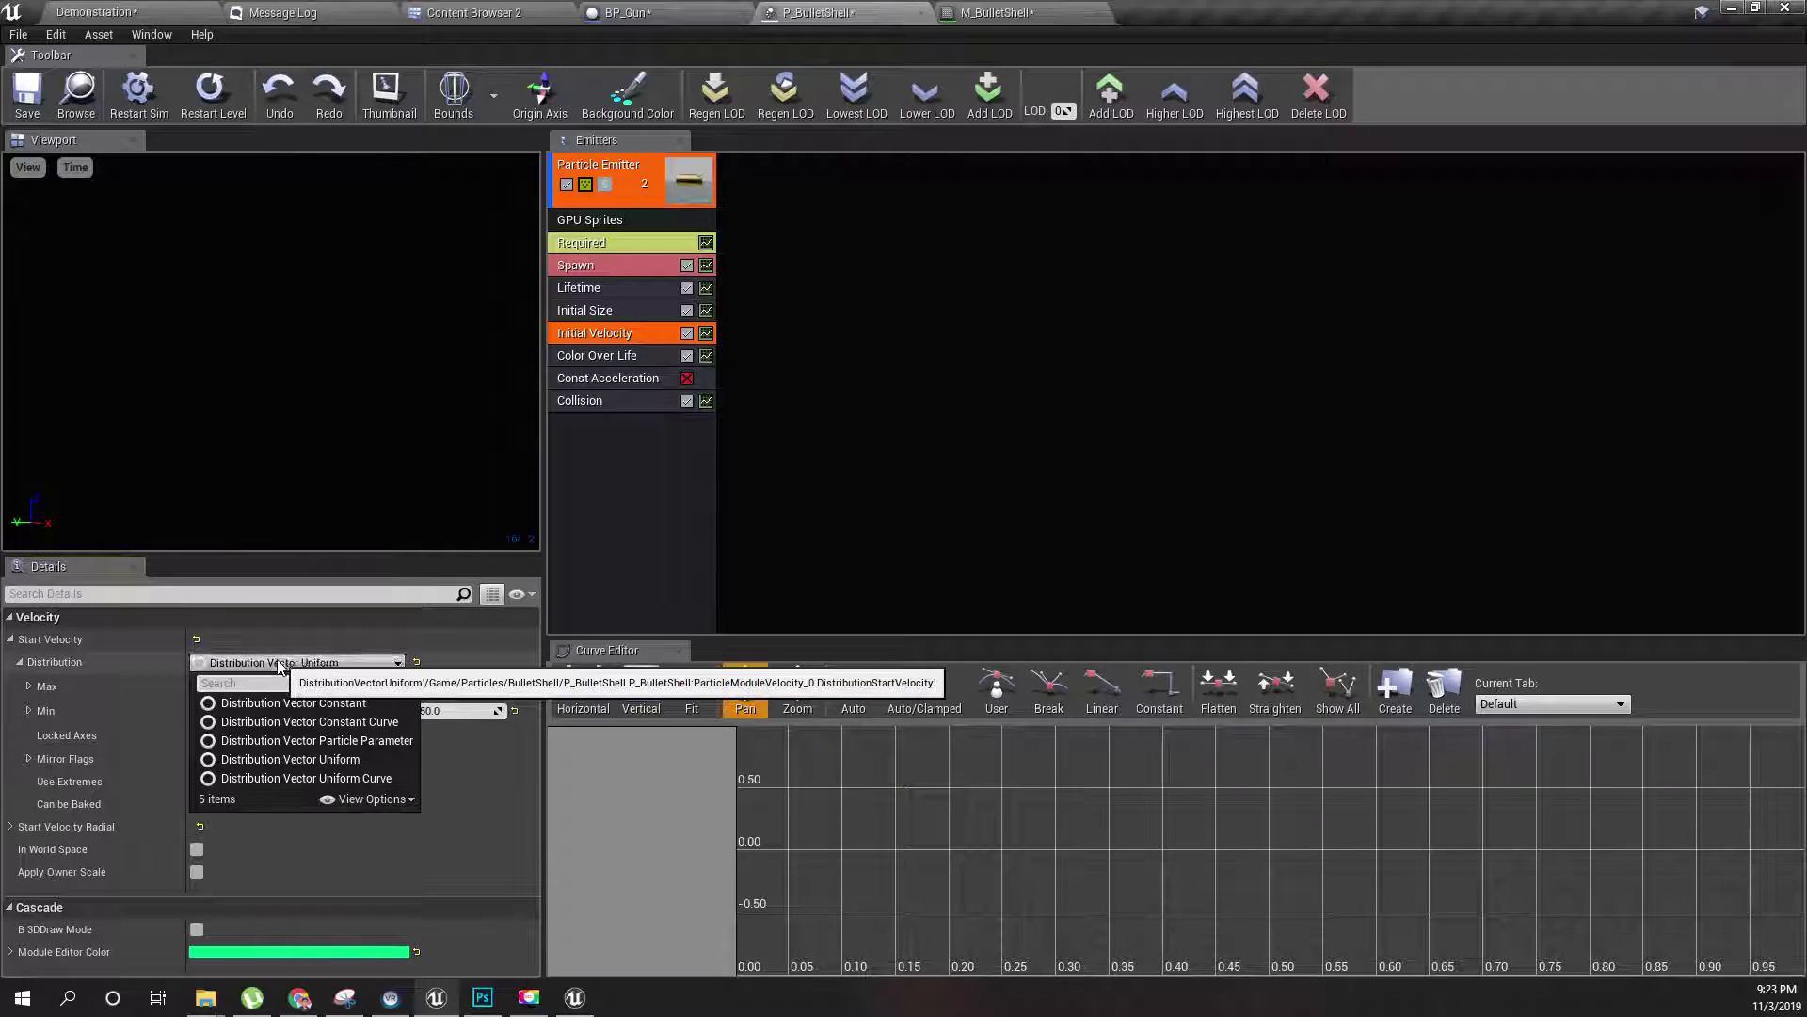
pyautogui.click(40, 713)
pyautogui.click(242, 710)
pyautogui.write('100')
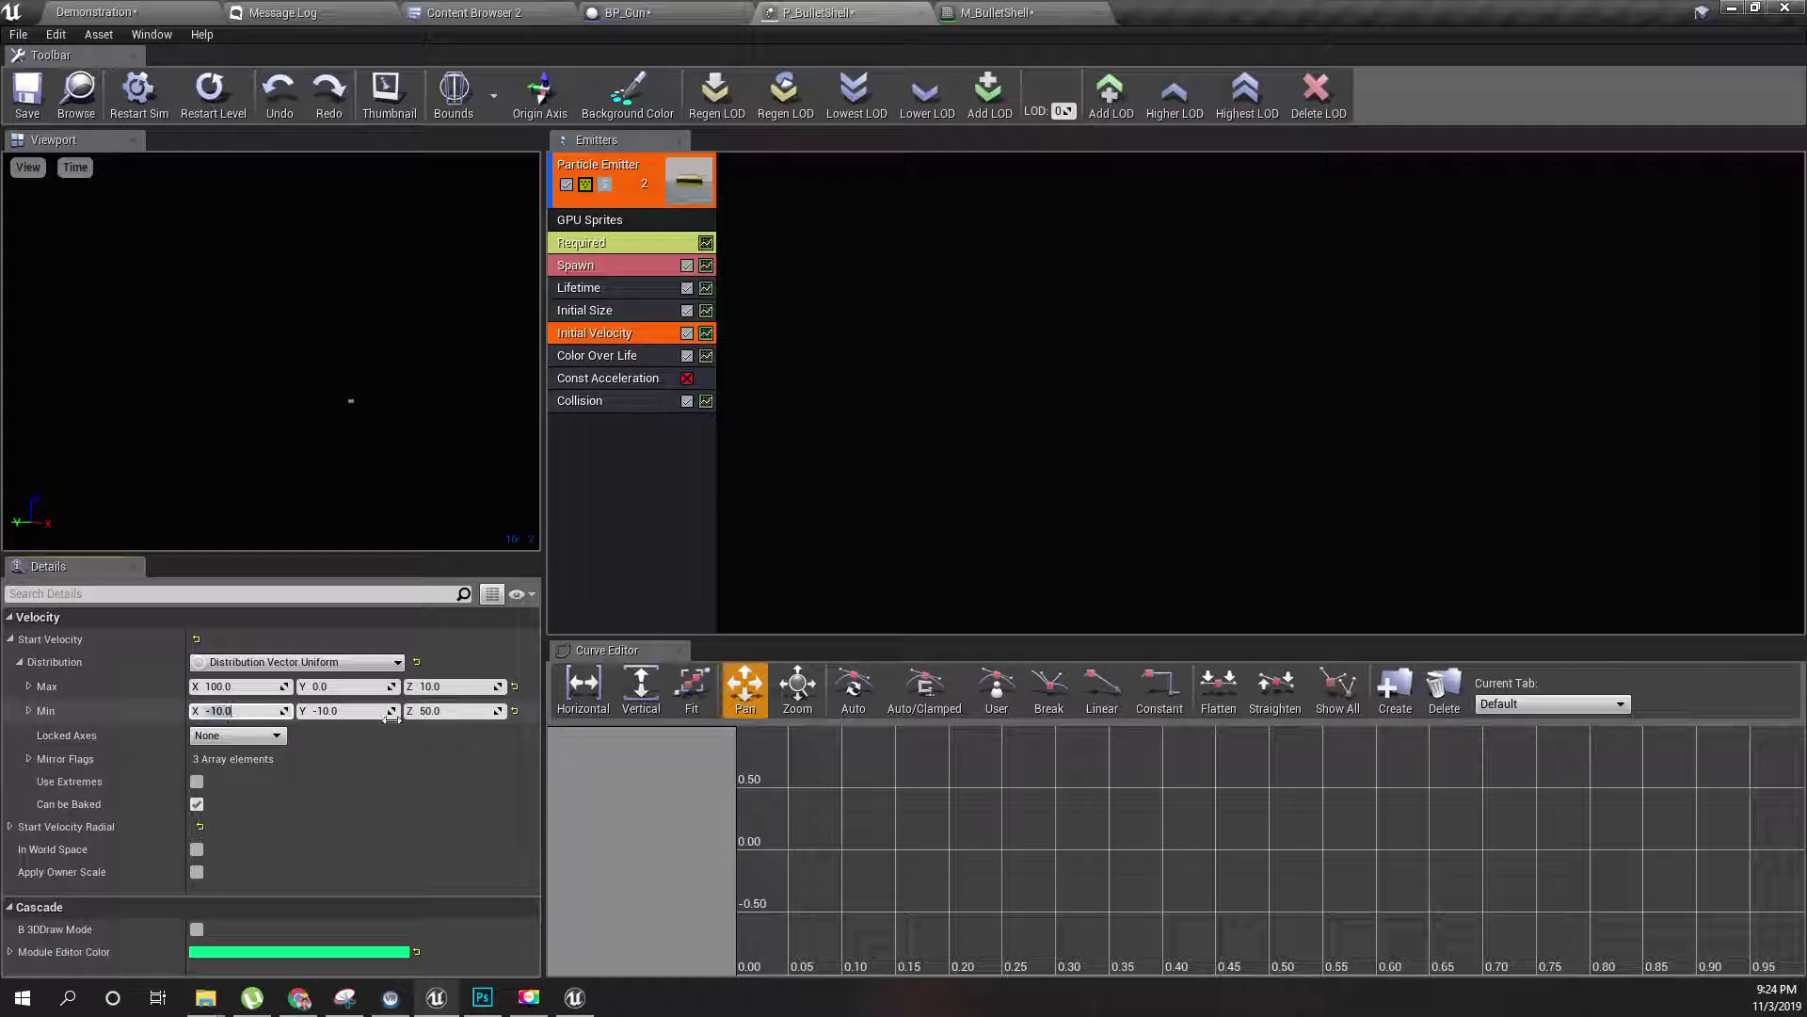
pyautogui.press('Tab')
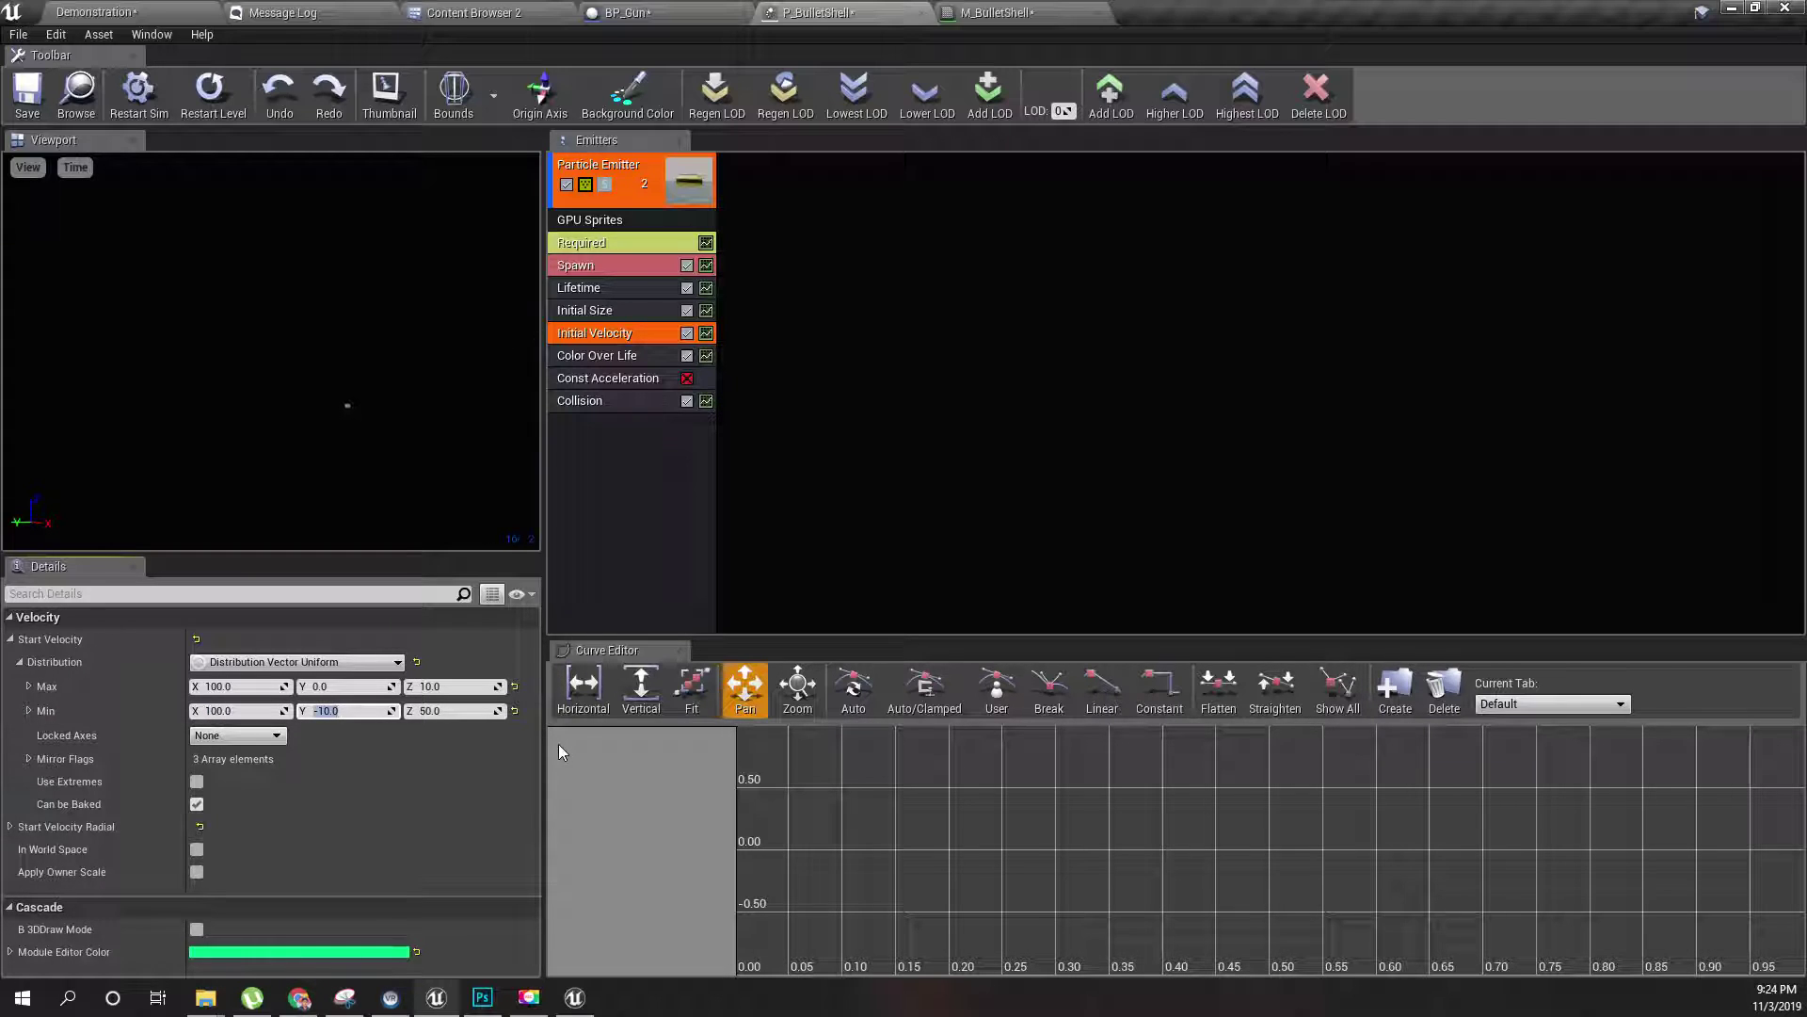
pyautogui.write('0')
pyautogui.press('Tab')
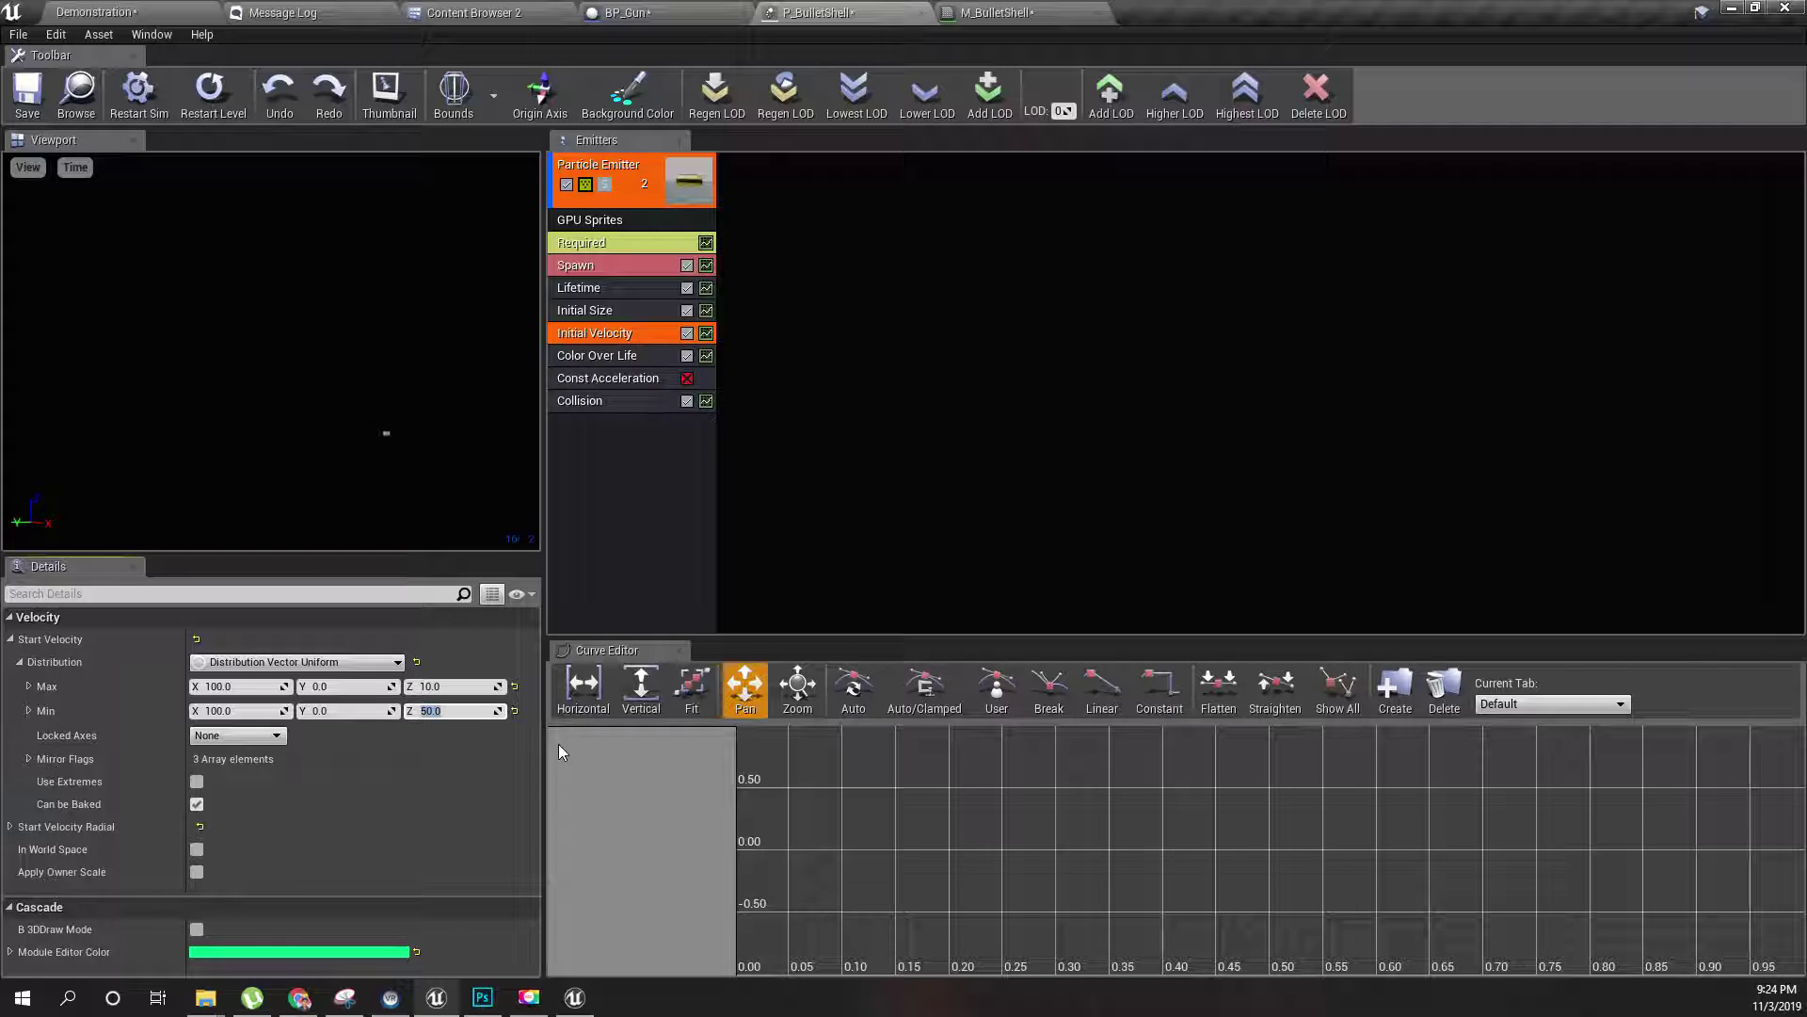
pyautogui.write('10')
pyautogui.press('Return')
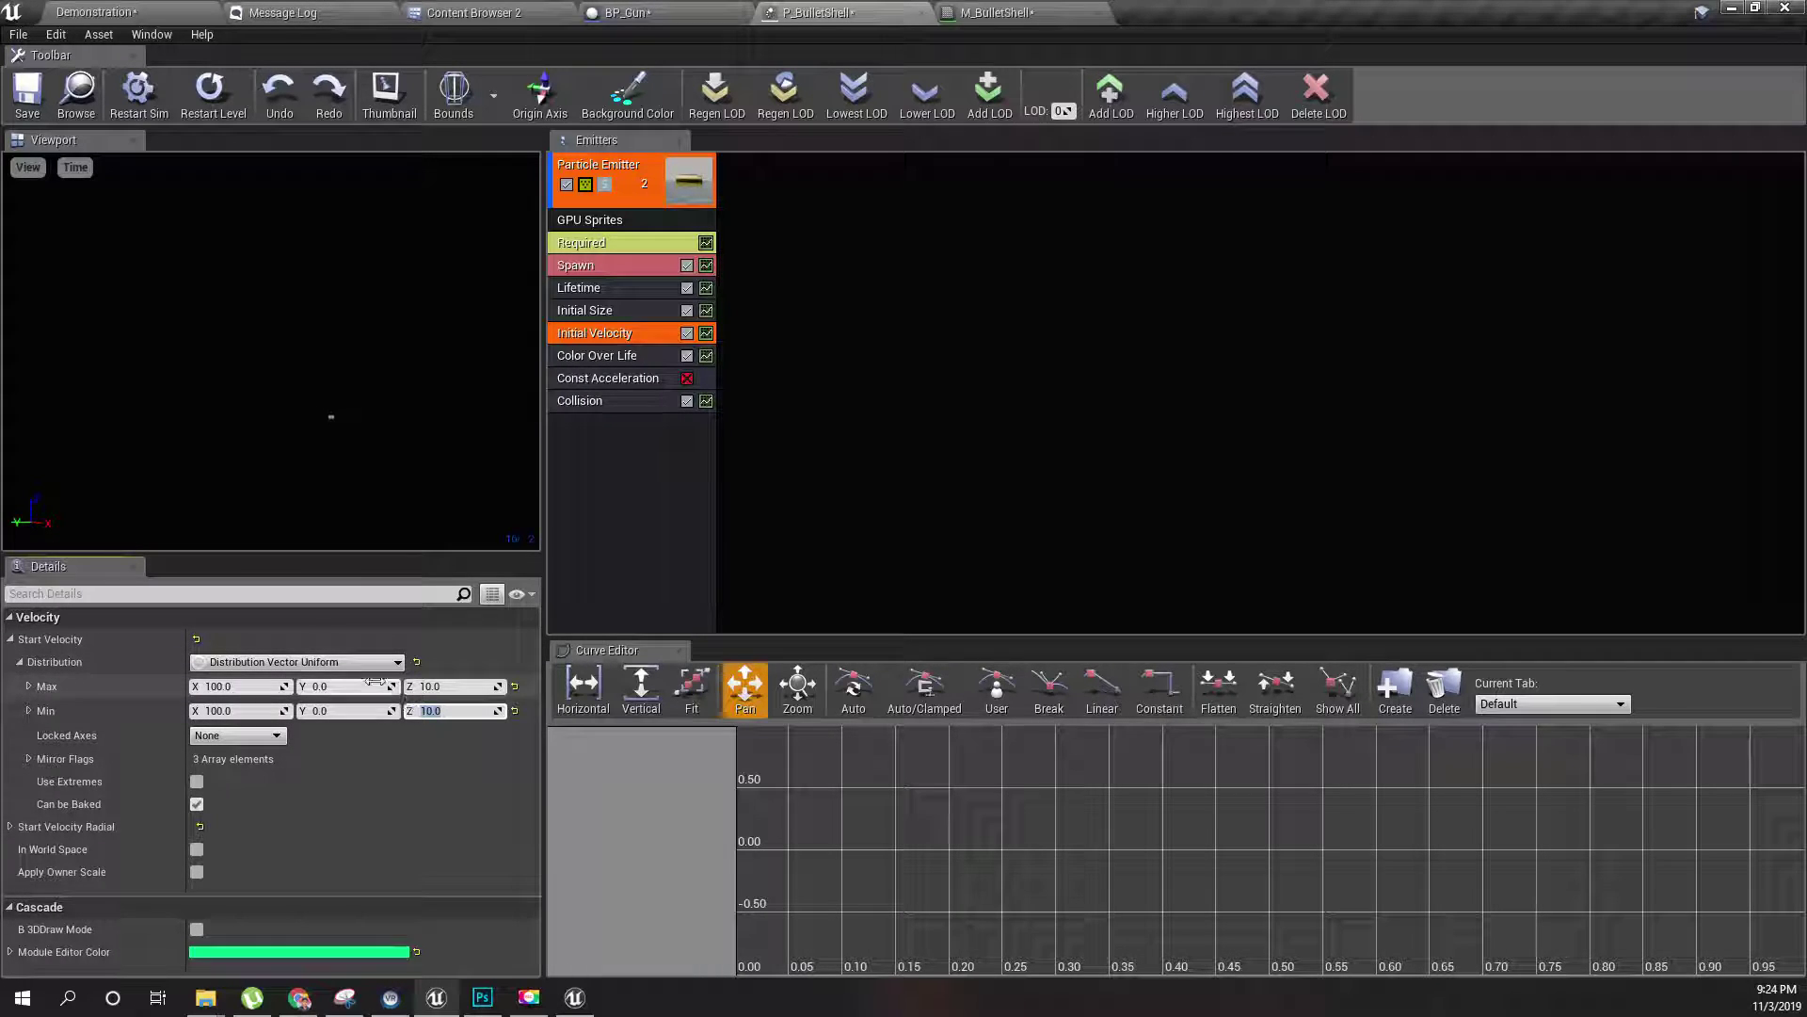
# - Try a maximum Z start velocity of -5, then use 10 with a minimum Z of 5
pyautogui.click(477, 687)
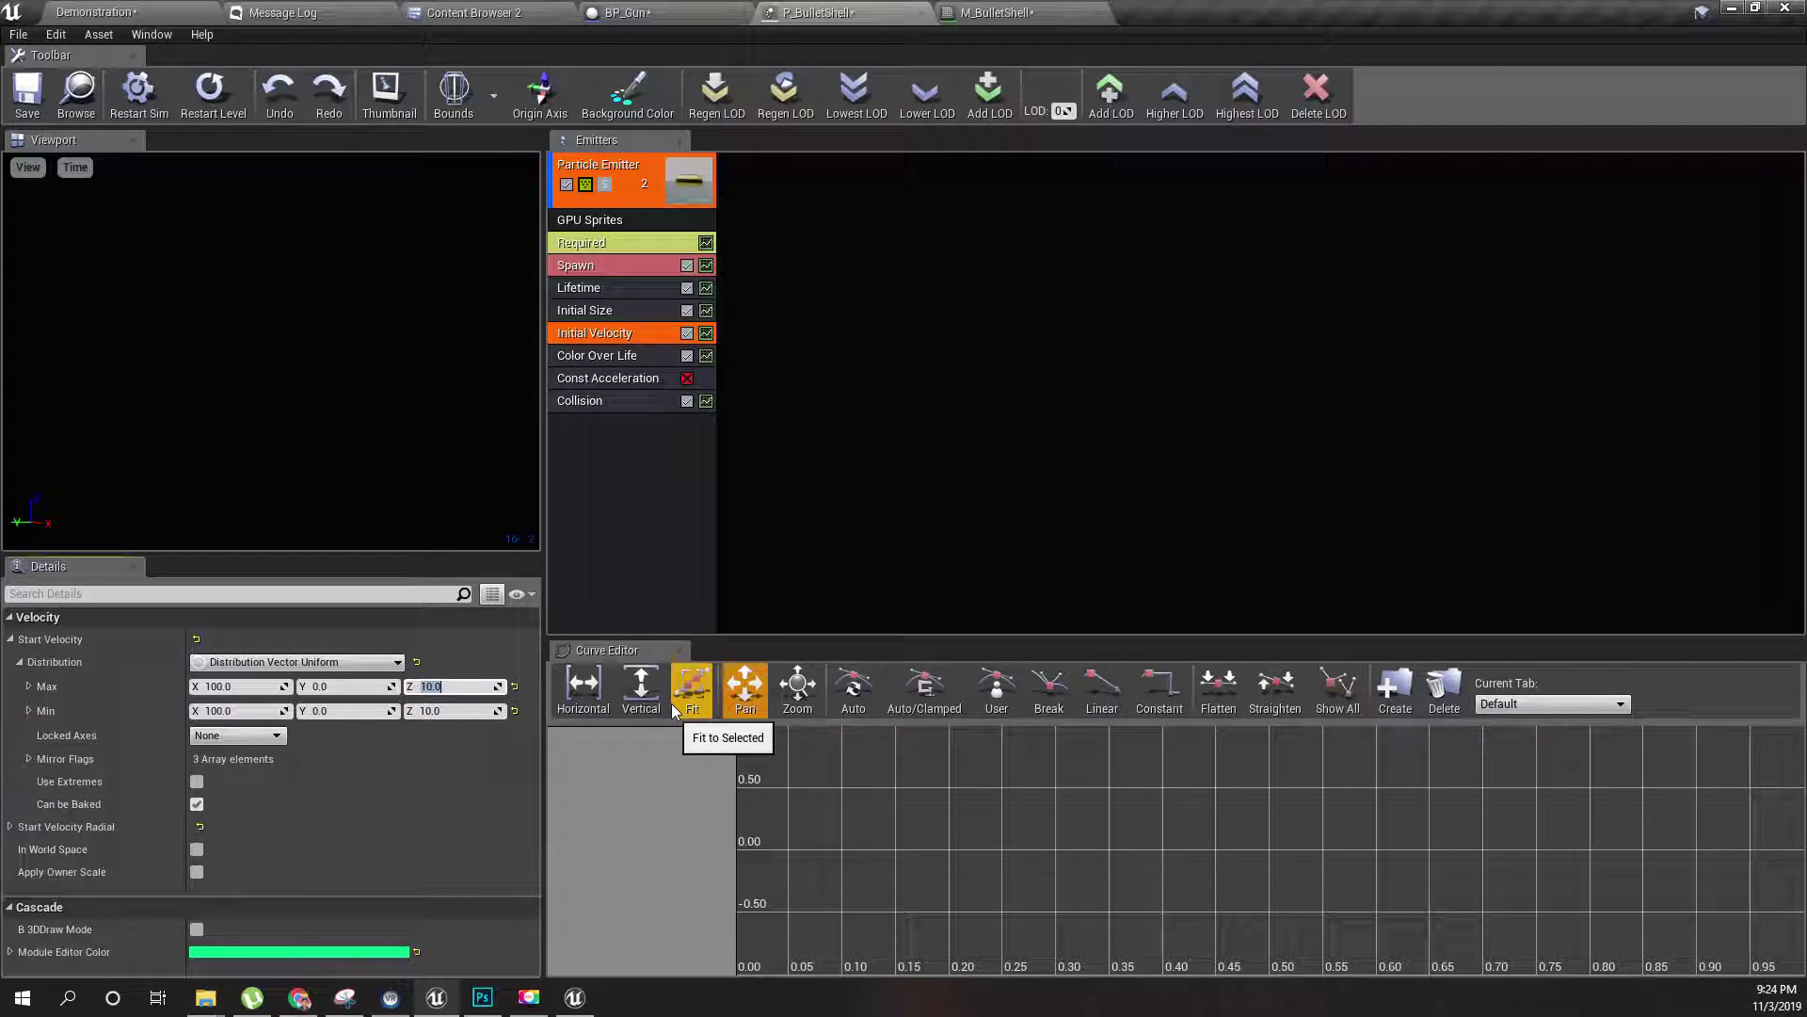
pyautogui.write('-5')
pyautogui.press('Tab')
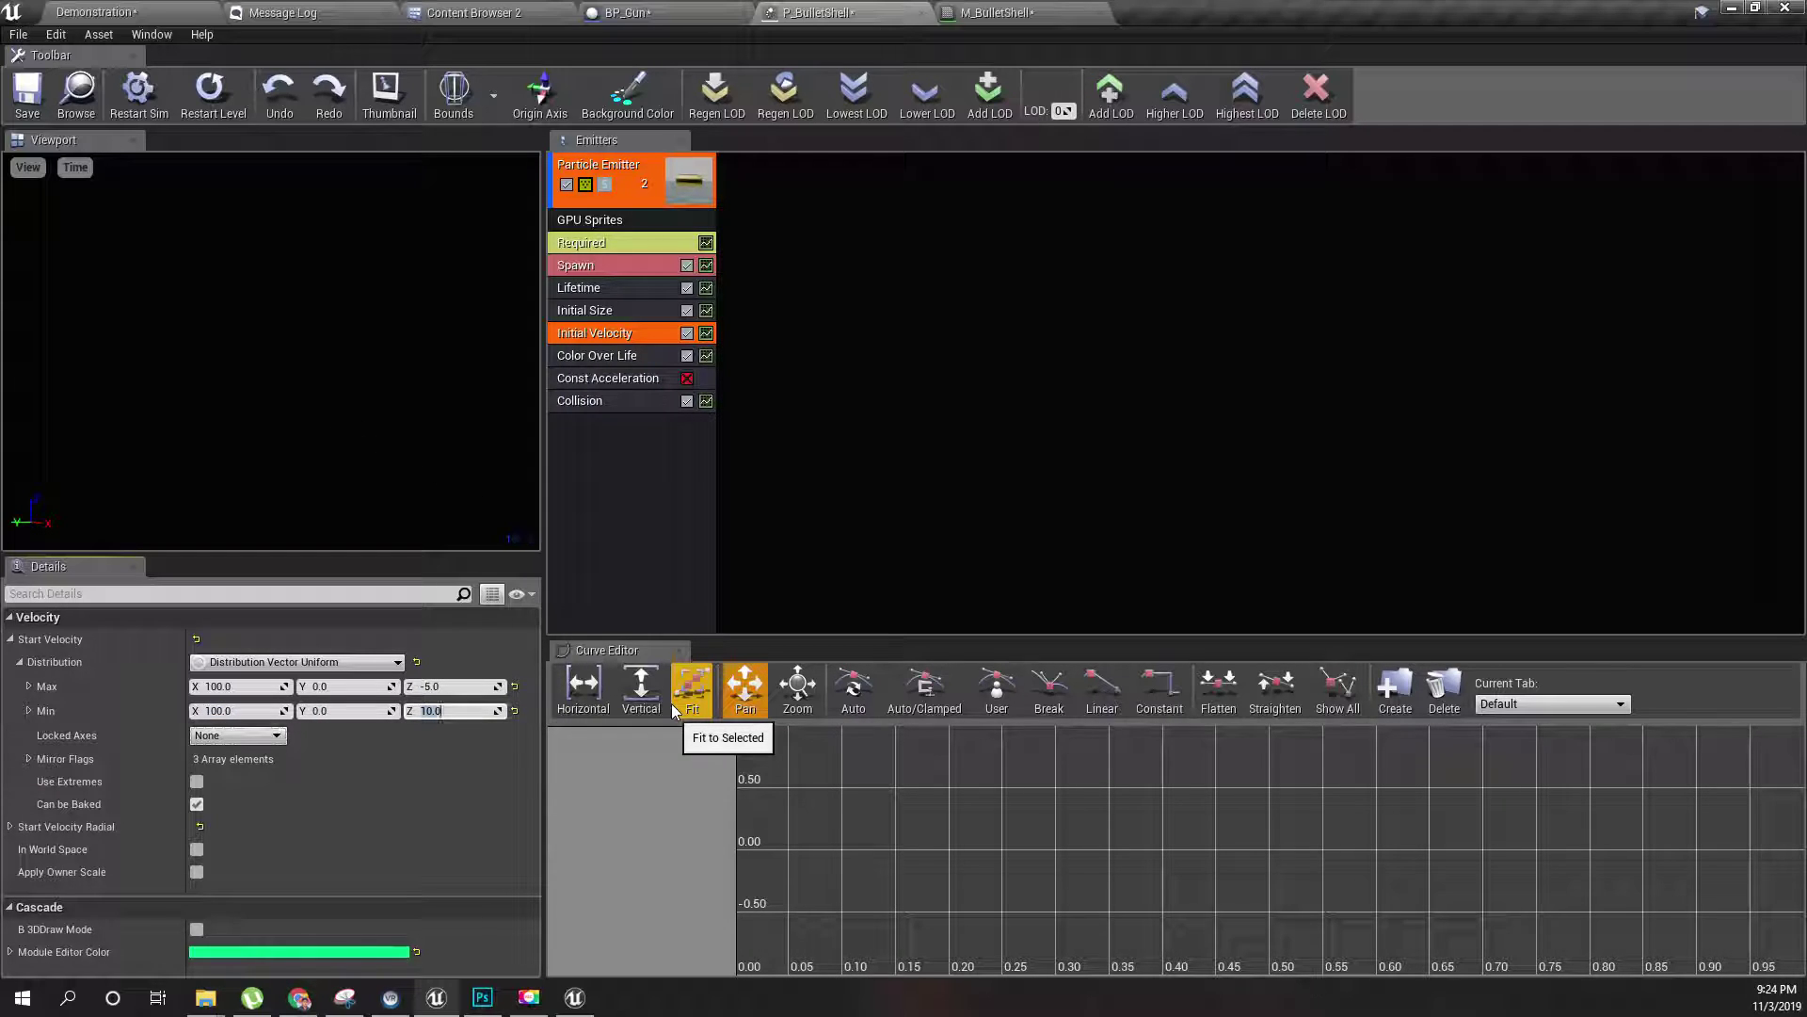
pyautogui.write('5')
pyautogui.press('Return')
pyautogui.hotkey('shift', 'Tab')
pyautogui.hotkey('shift', 'Tab')
pyautogui.hotkey('shift', 'Tab')
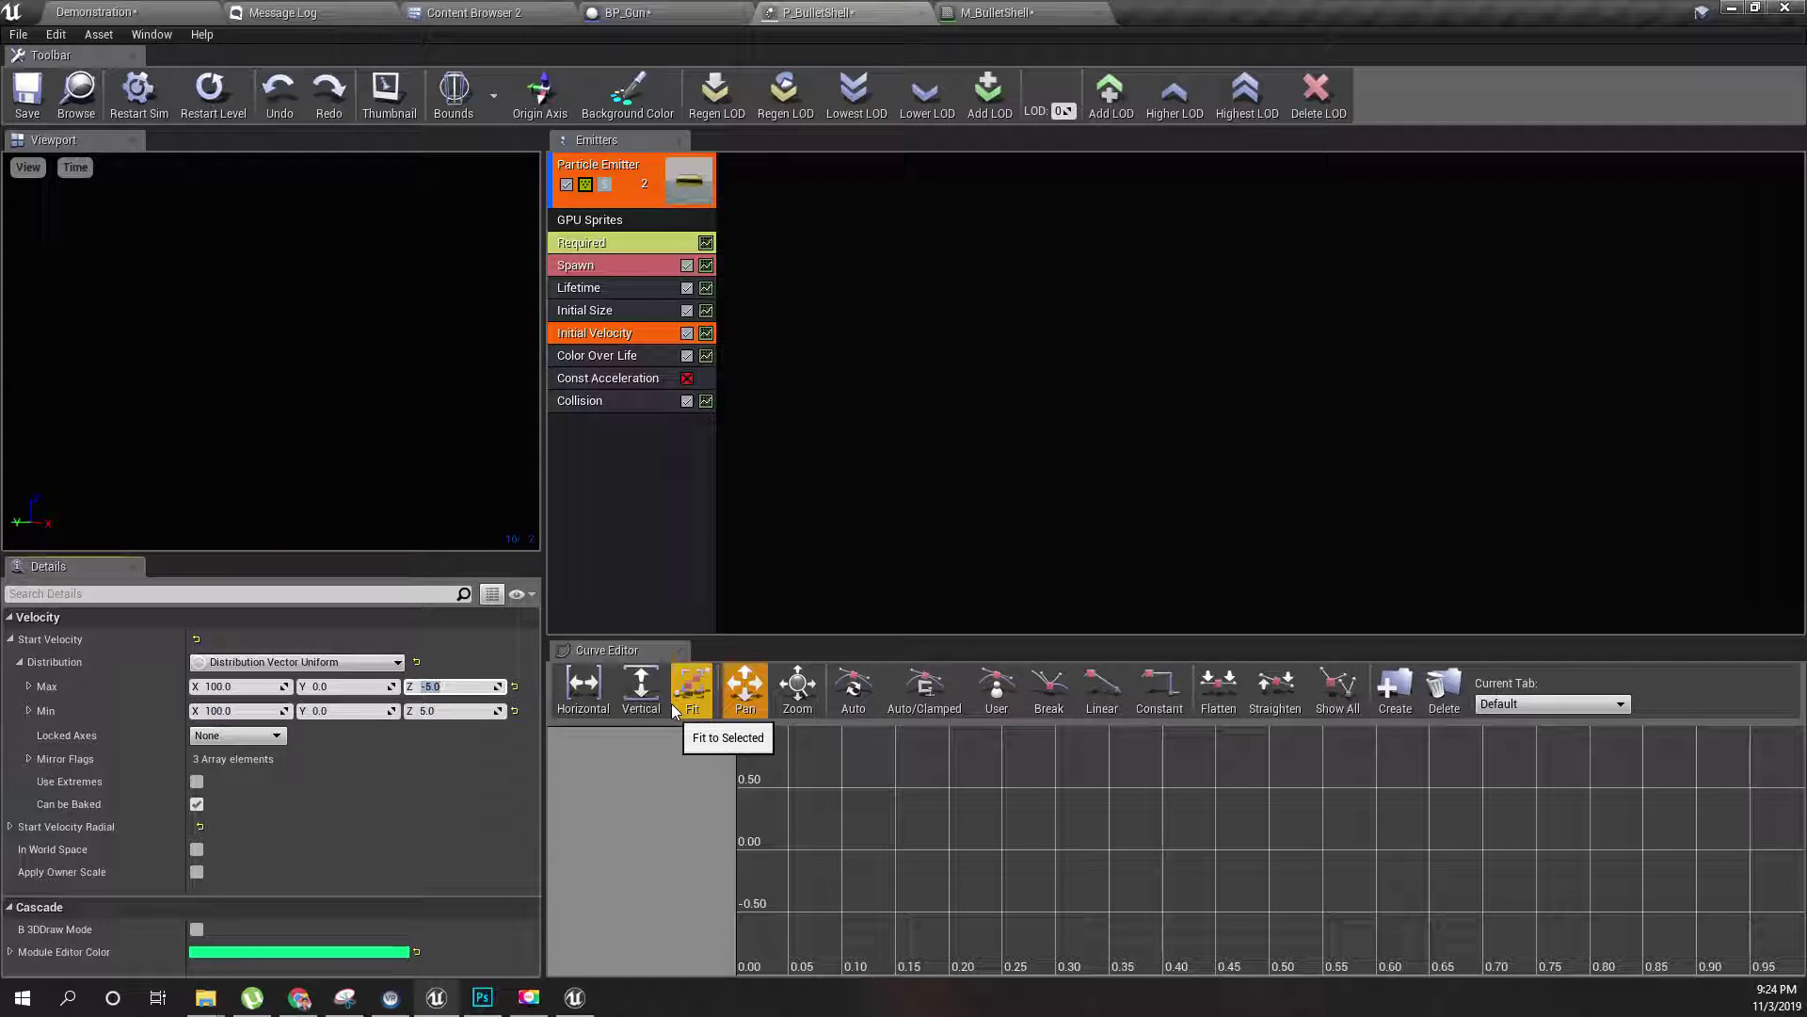
pyautogui.write('10')
pyautogui.press('Return')
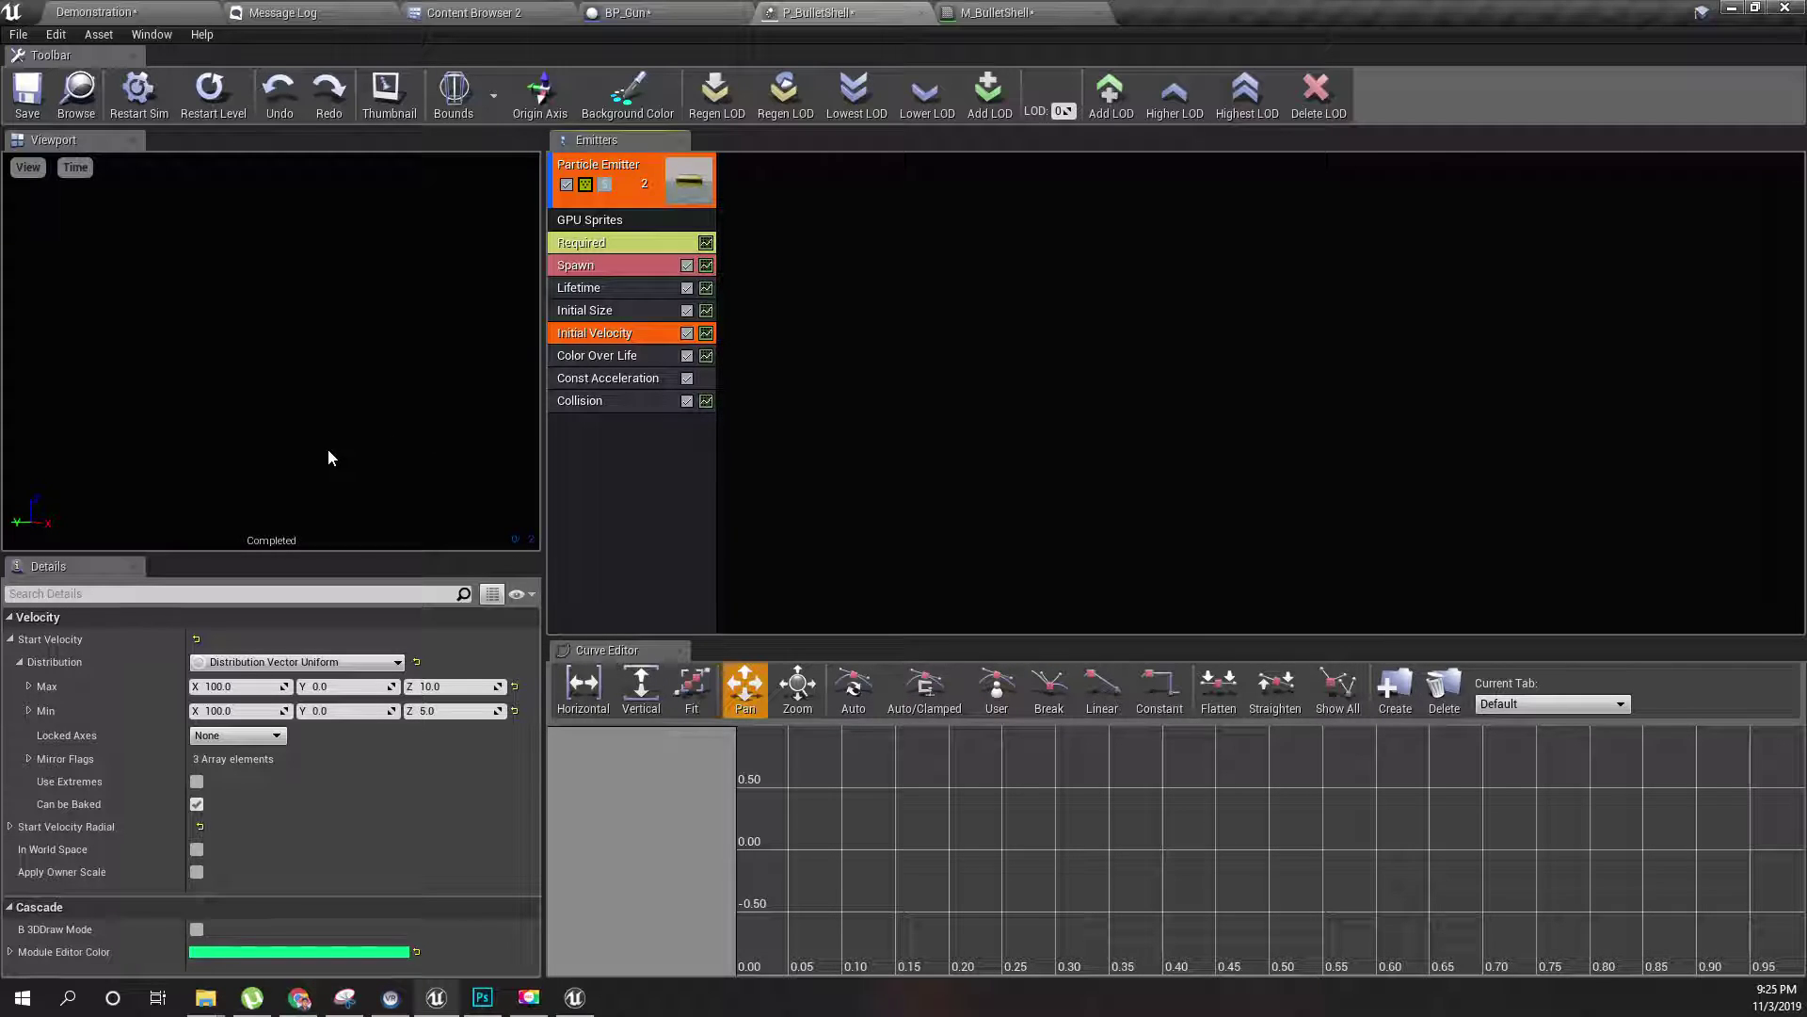
# - Try a start velocity with maximum X 10 and Z 200 and minimum Z 400
pyautogui.click(231, 686)
pyautogui.click(465, 689)
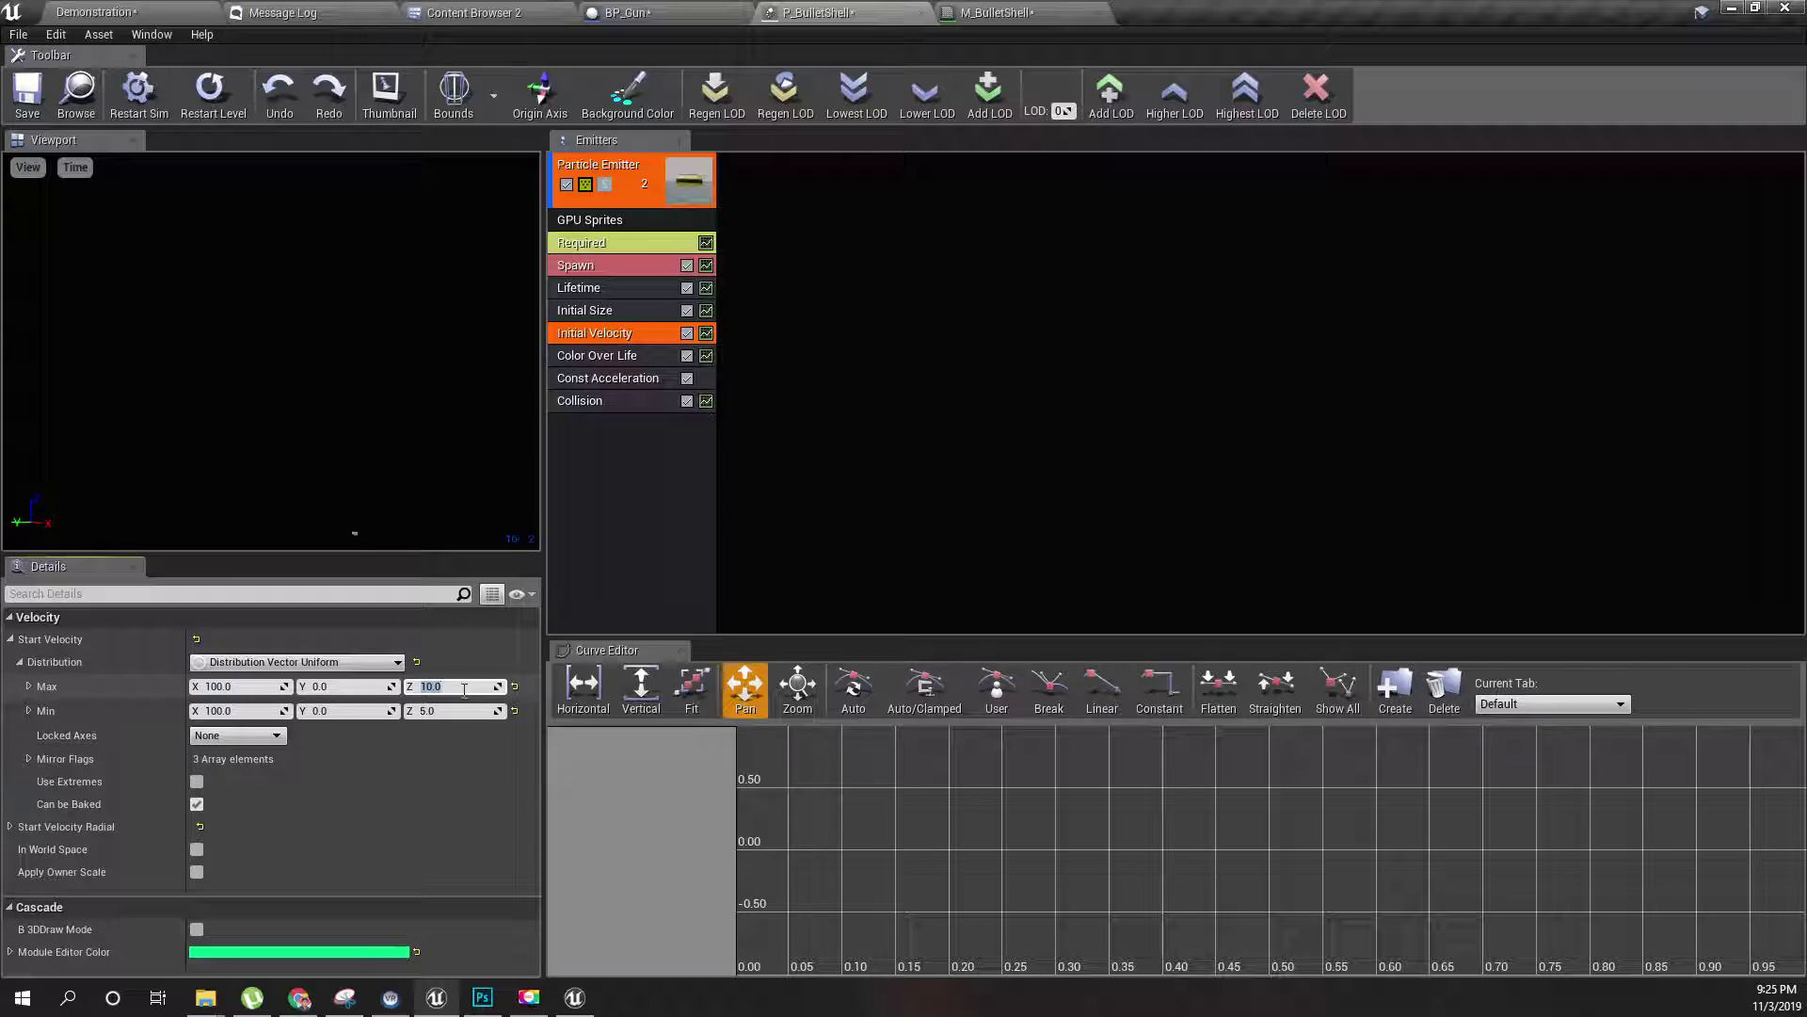
pyautogui.press('Tab')
pyautogui.press('Tab')
pyautogui.press('Tab')
pyautogui.hotkey('shift', 'Tab')
pyautogui.click(464, 689)
pyautogui.write('200')
pyautogui.press('Return')
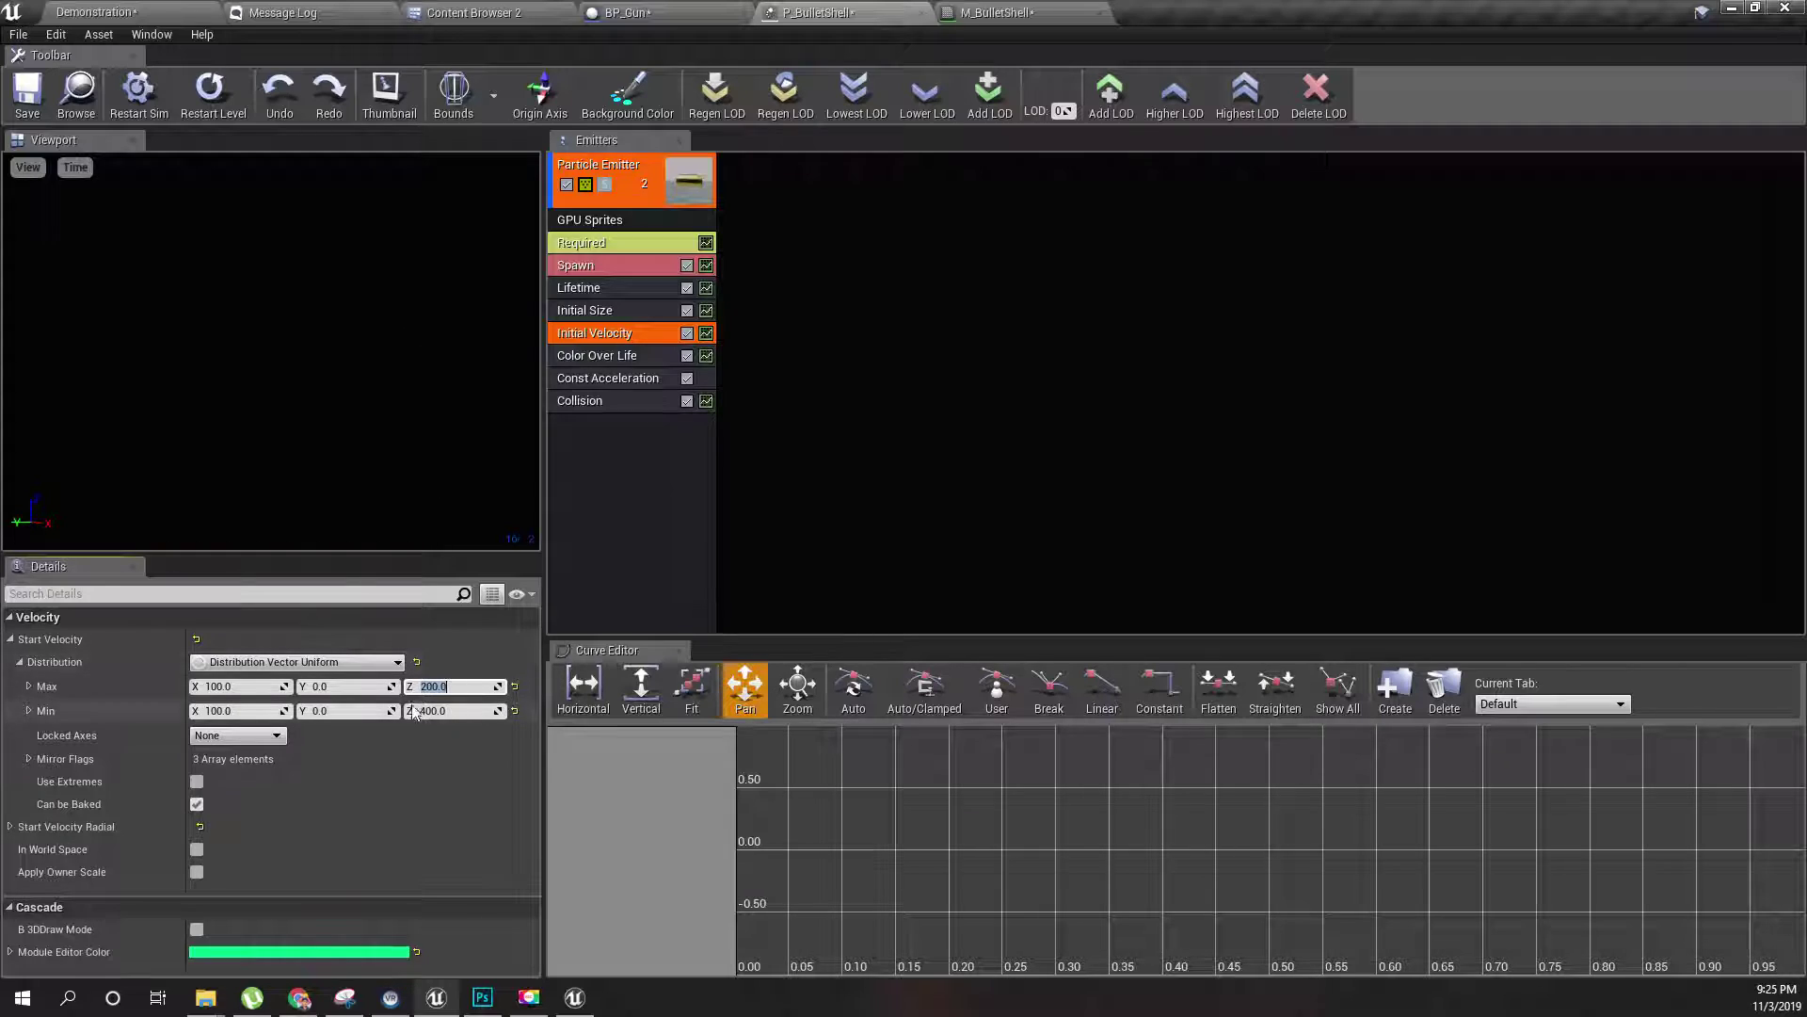
pyautogui.click(248, 686)
pyautogui.write('10')
pyautogui.press('Tab')
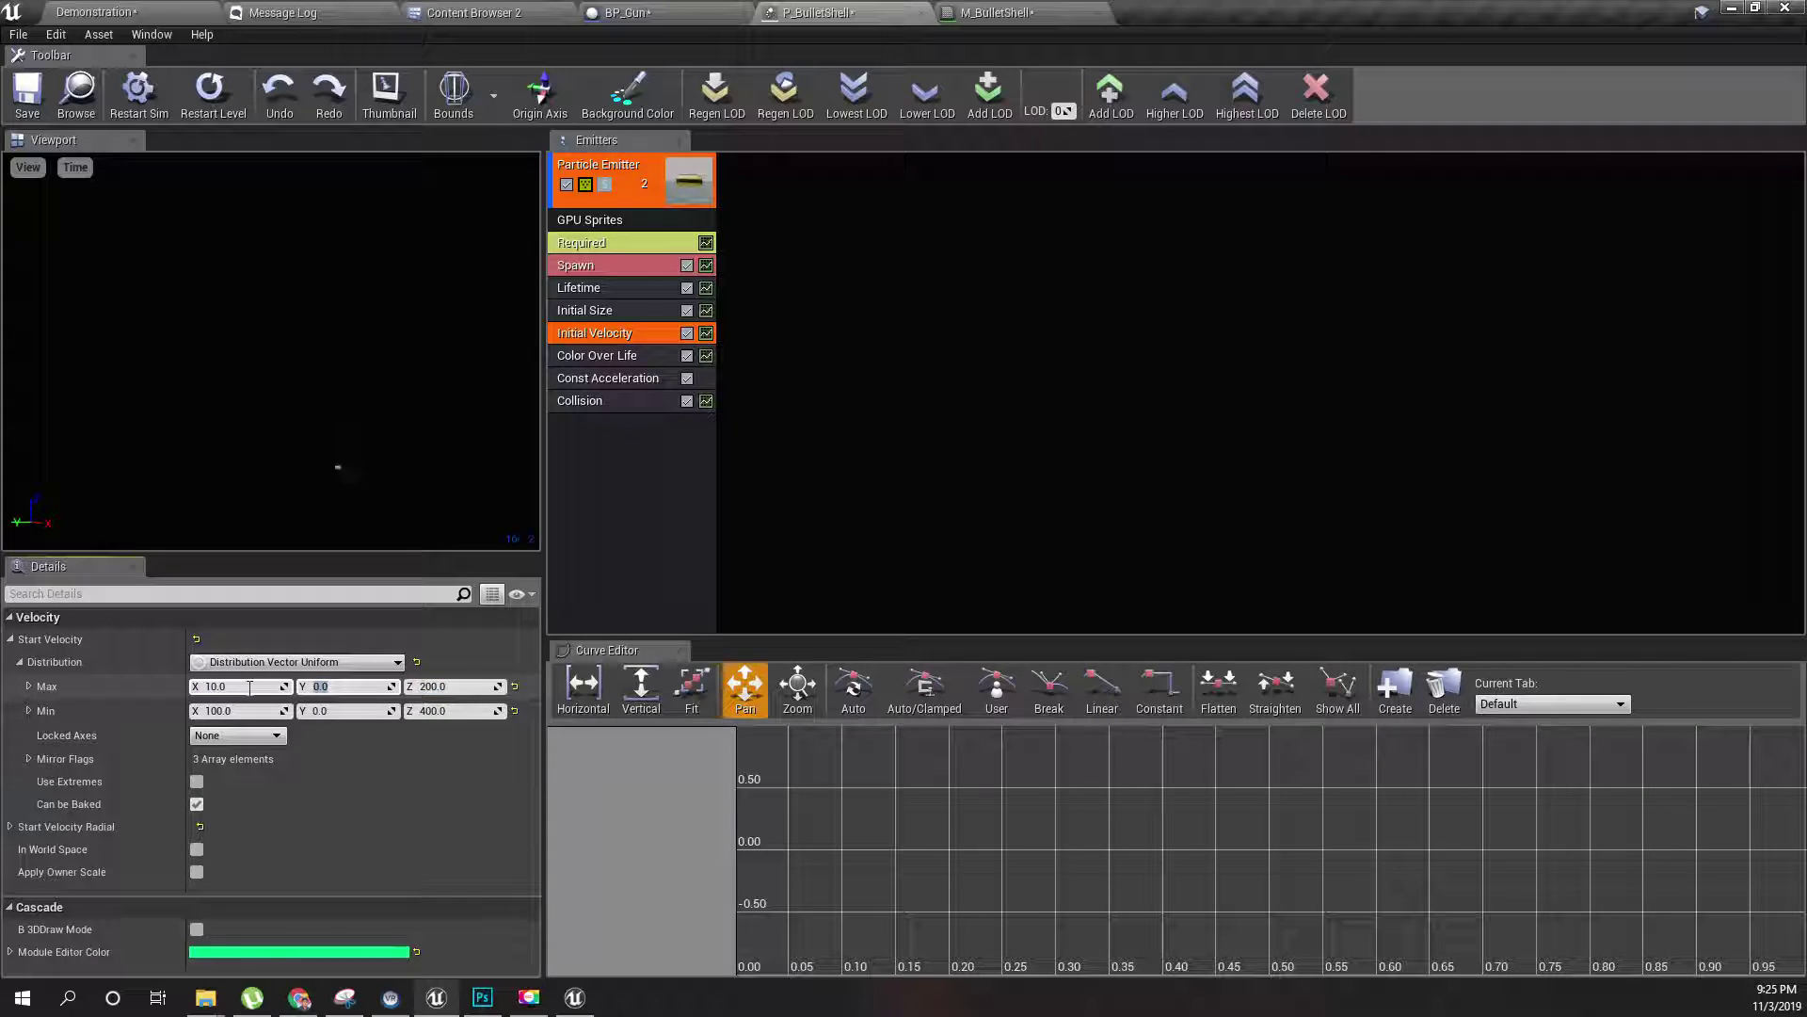
pyautogui.moveTo(315, 442); pyautogui.dragTo(330, 442)
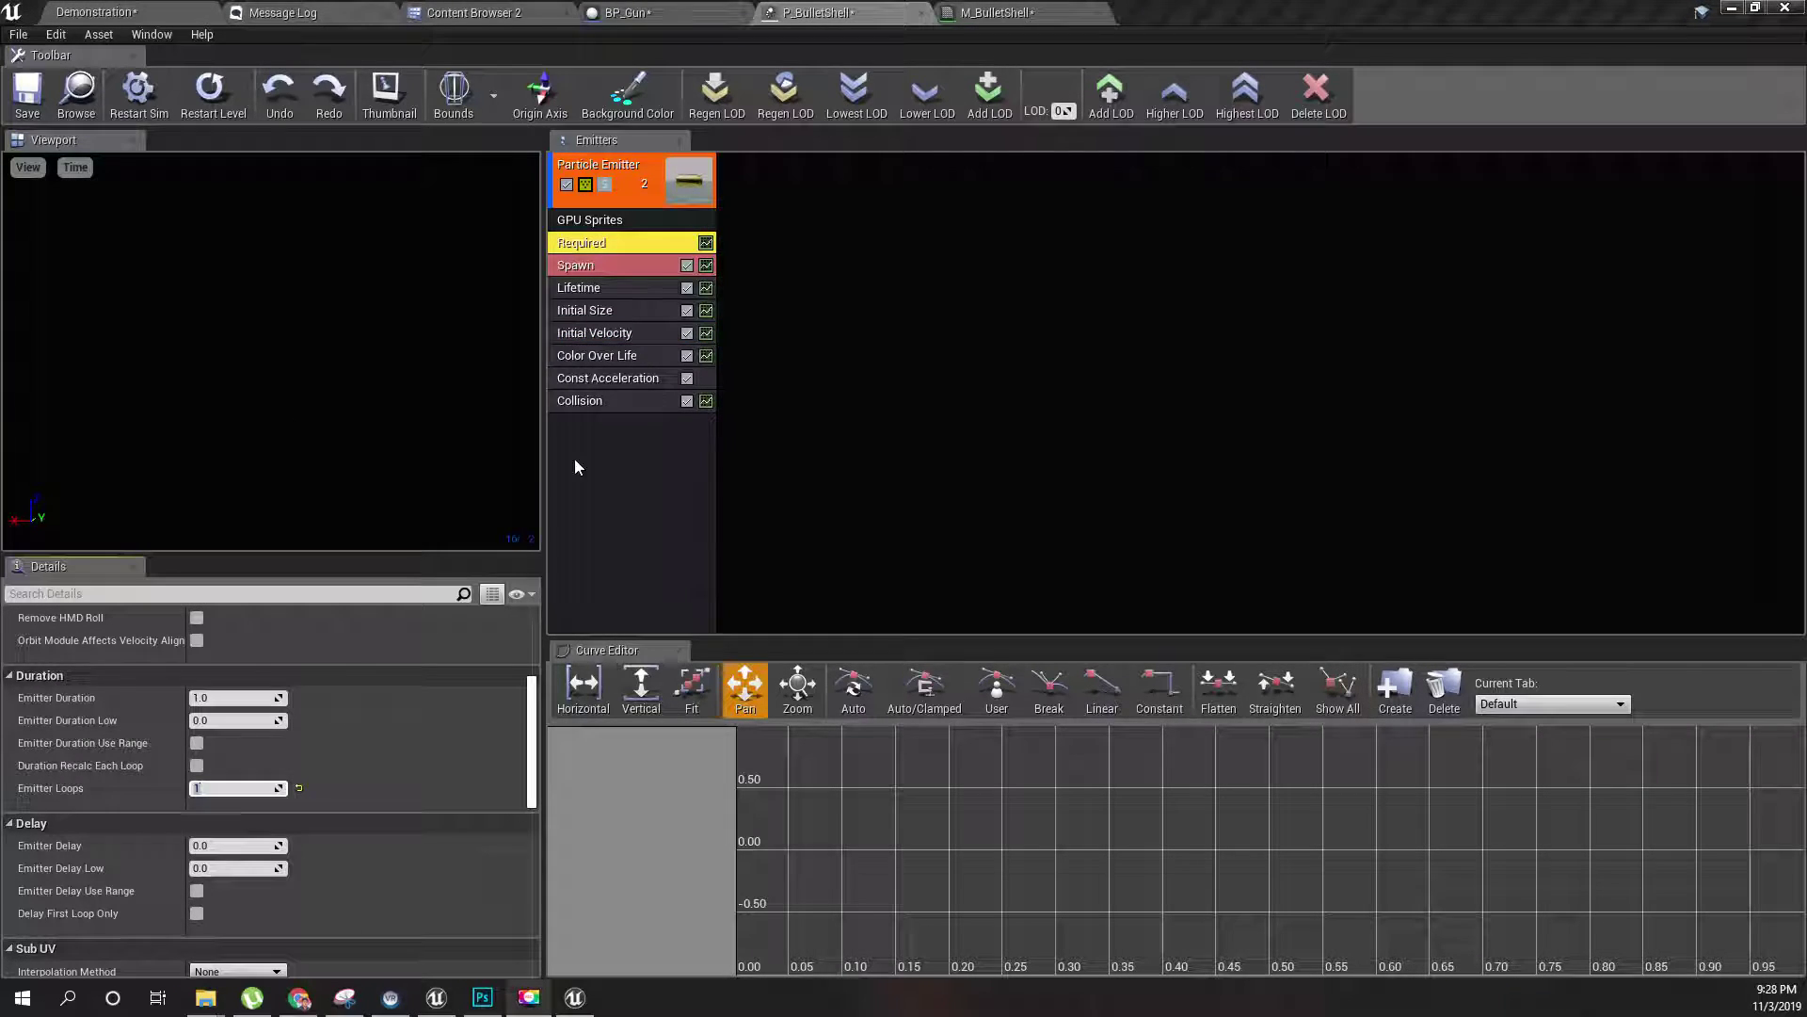
# - Select the Initial Velocity module and save the P_BulletShell particle system
pyautogui.click(602, 355)
pyautogui.click(608, 334)
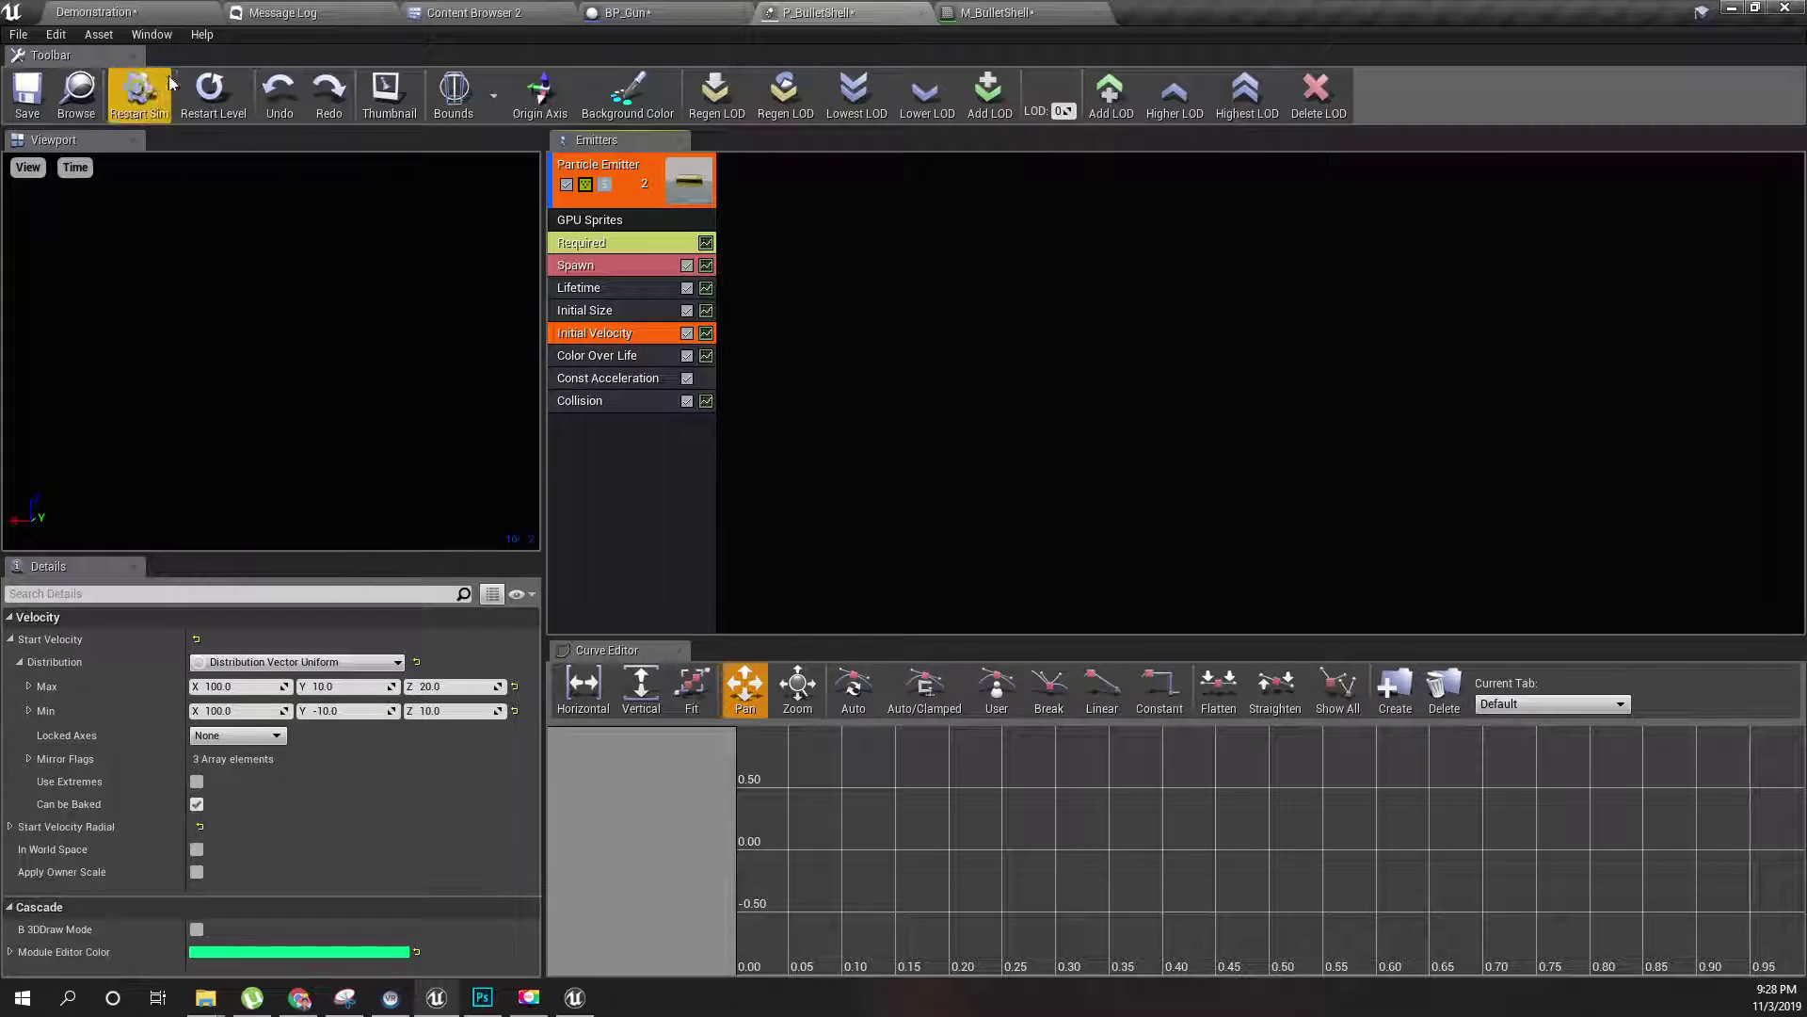
pyautogui.click(29, 116)
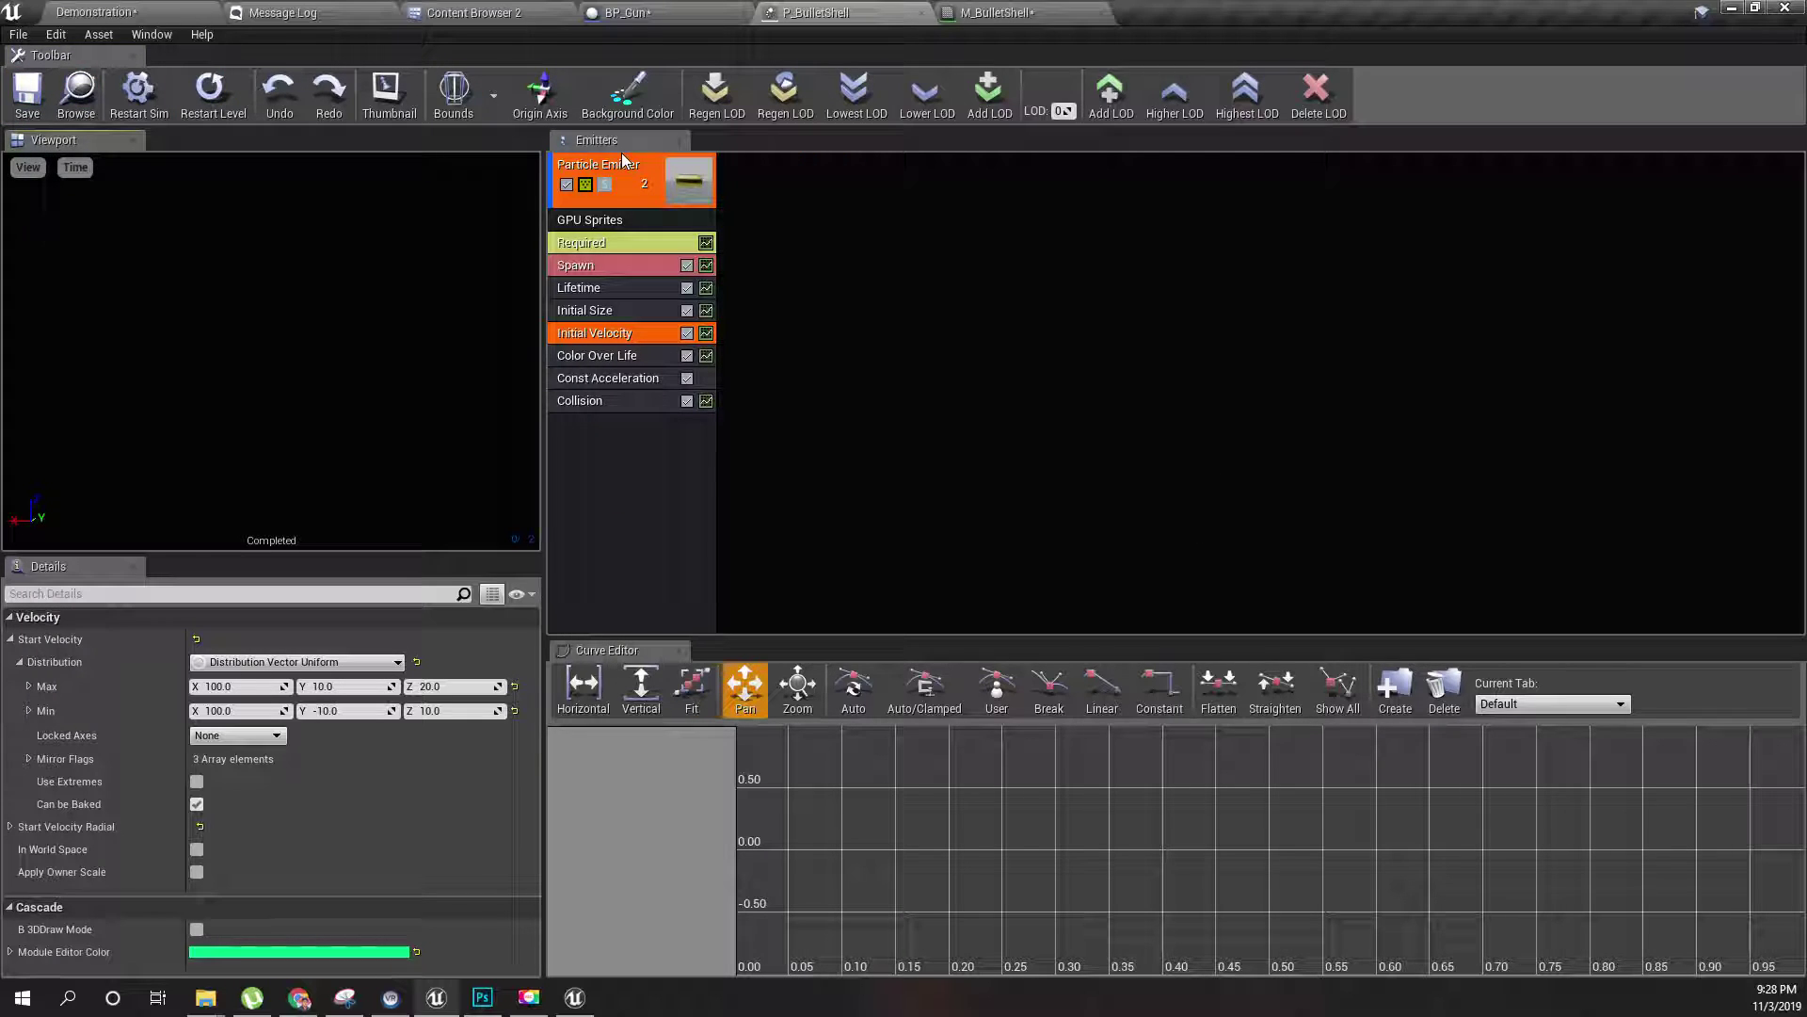
# - Add the P_BulletShell particle system from the BulletShell folder as a component of the BP_Gun blueprint
pyautogui.click(643, 12)
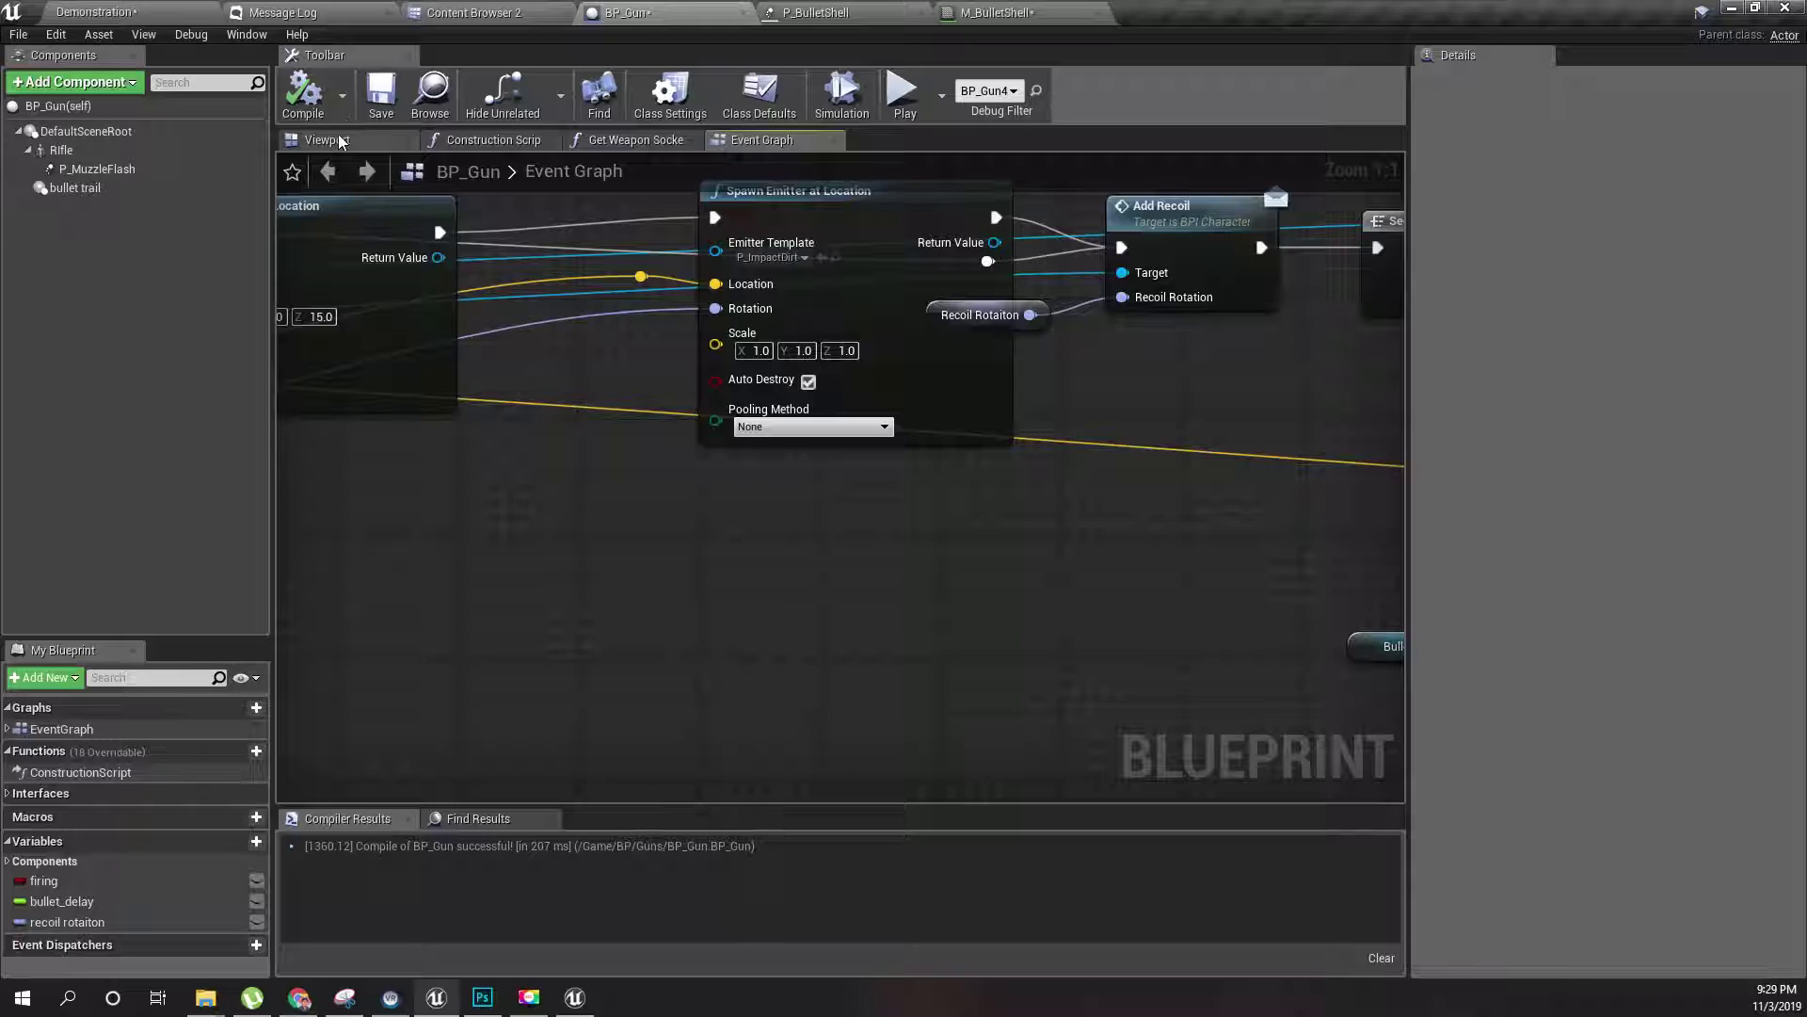
pyautogui.click(328, 139)
pyautogui.moveTo(559, 344); pyautogui.dragTo(305, 234, button='right')
pyautogui.click(468, 12)
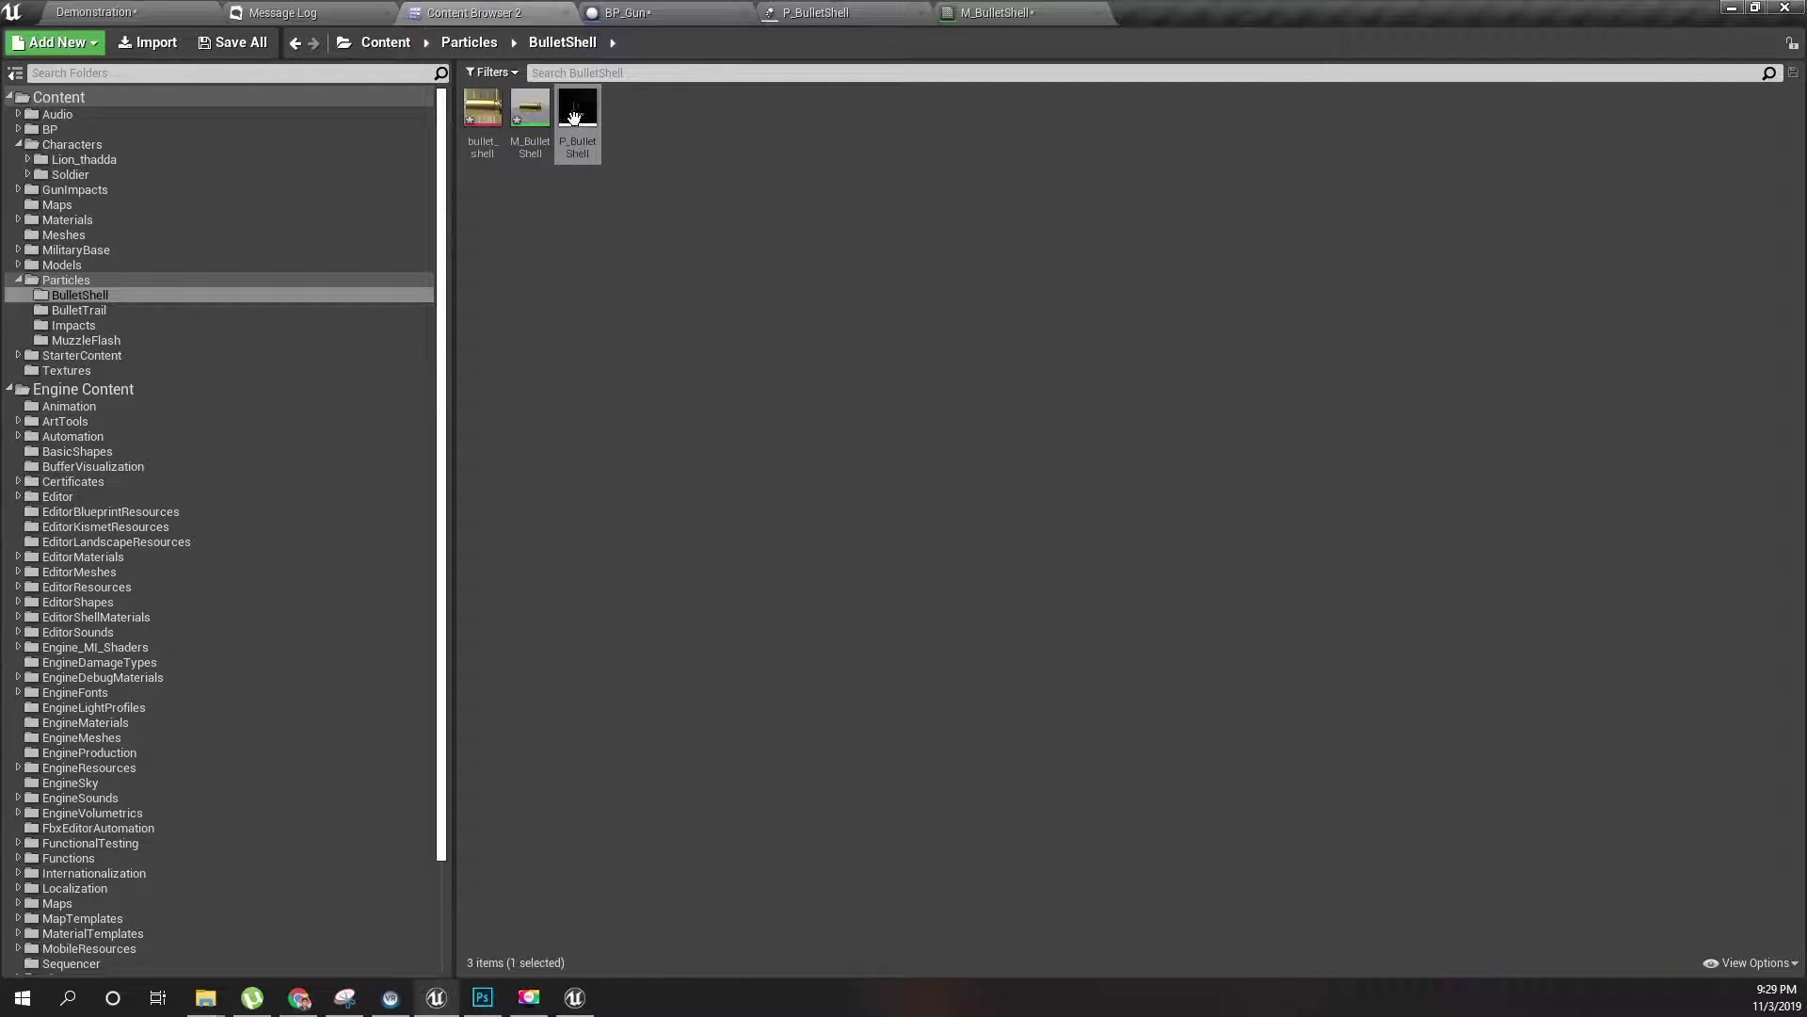
pyautogui.moveTo(574, 116); pyautogui.dragTo(64, 153)
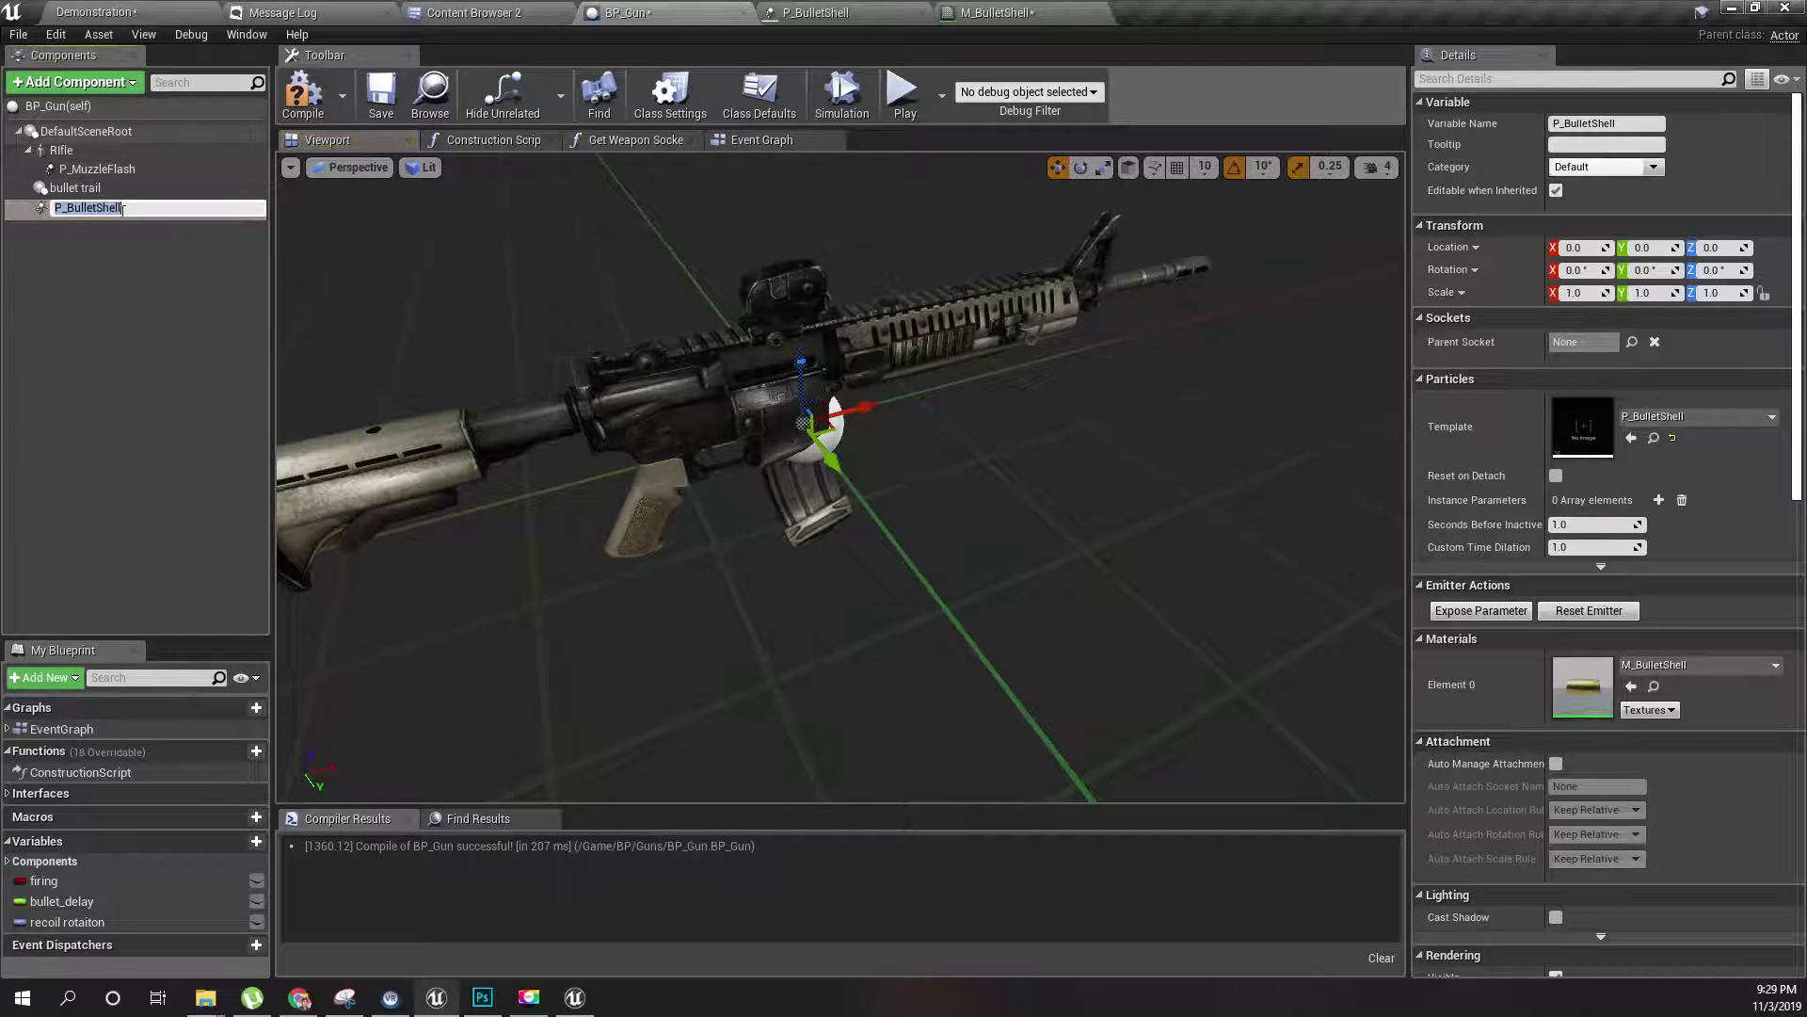
# - Set BP_Gun's viewport camera speed to 2 and open the Rifle component's skeletal mesh for editing
pyautogui.moveTo(540, 709); pyautogui.dragTo(593, 574, button='right')
pyautogui.click(1375, 168)
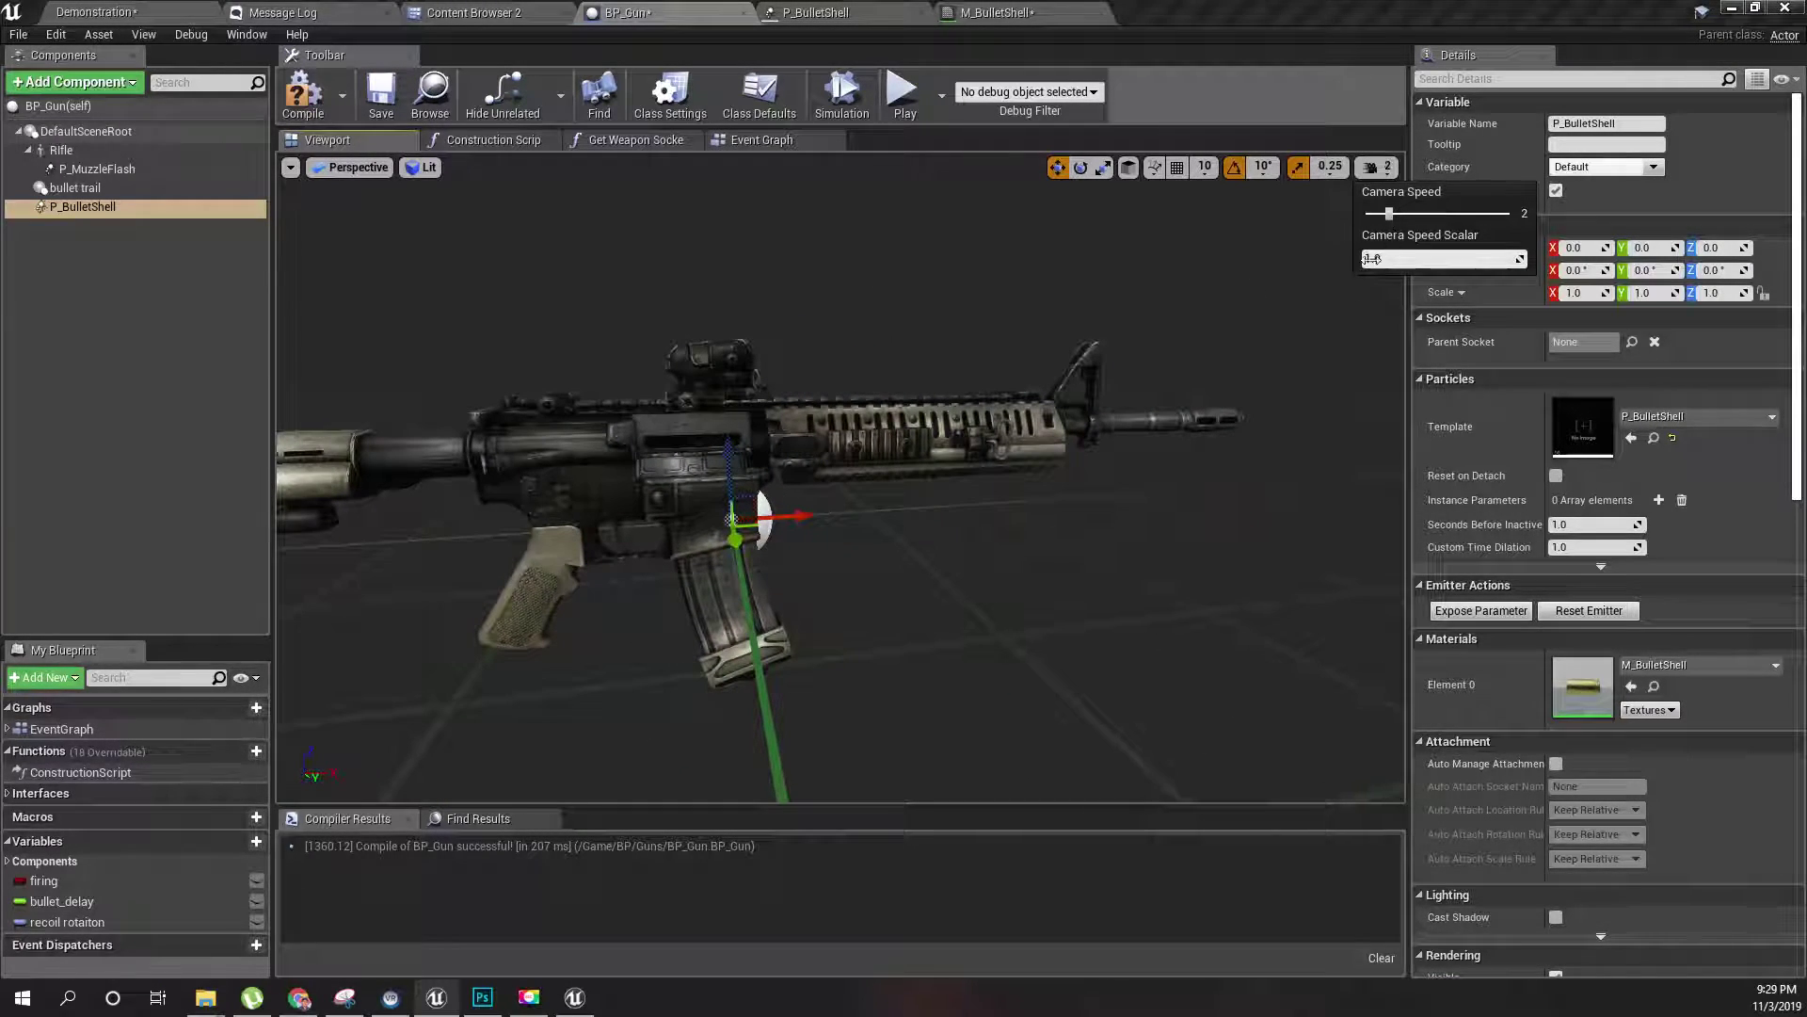
pyautogui.moveTo(1050, 506); pyautogui.dragTo(1049, 583, button='right')
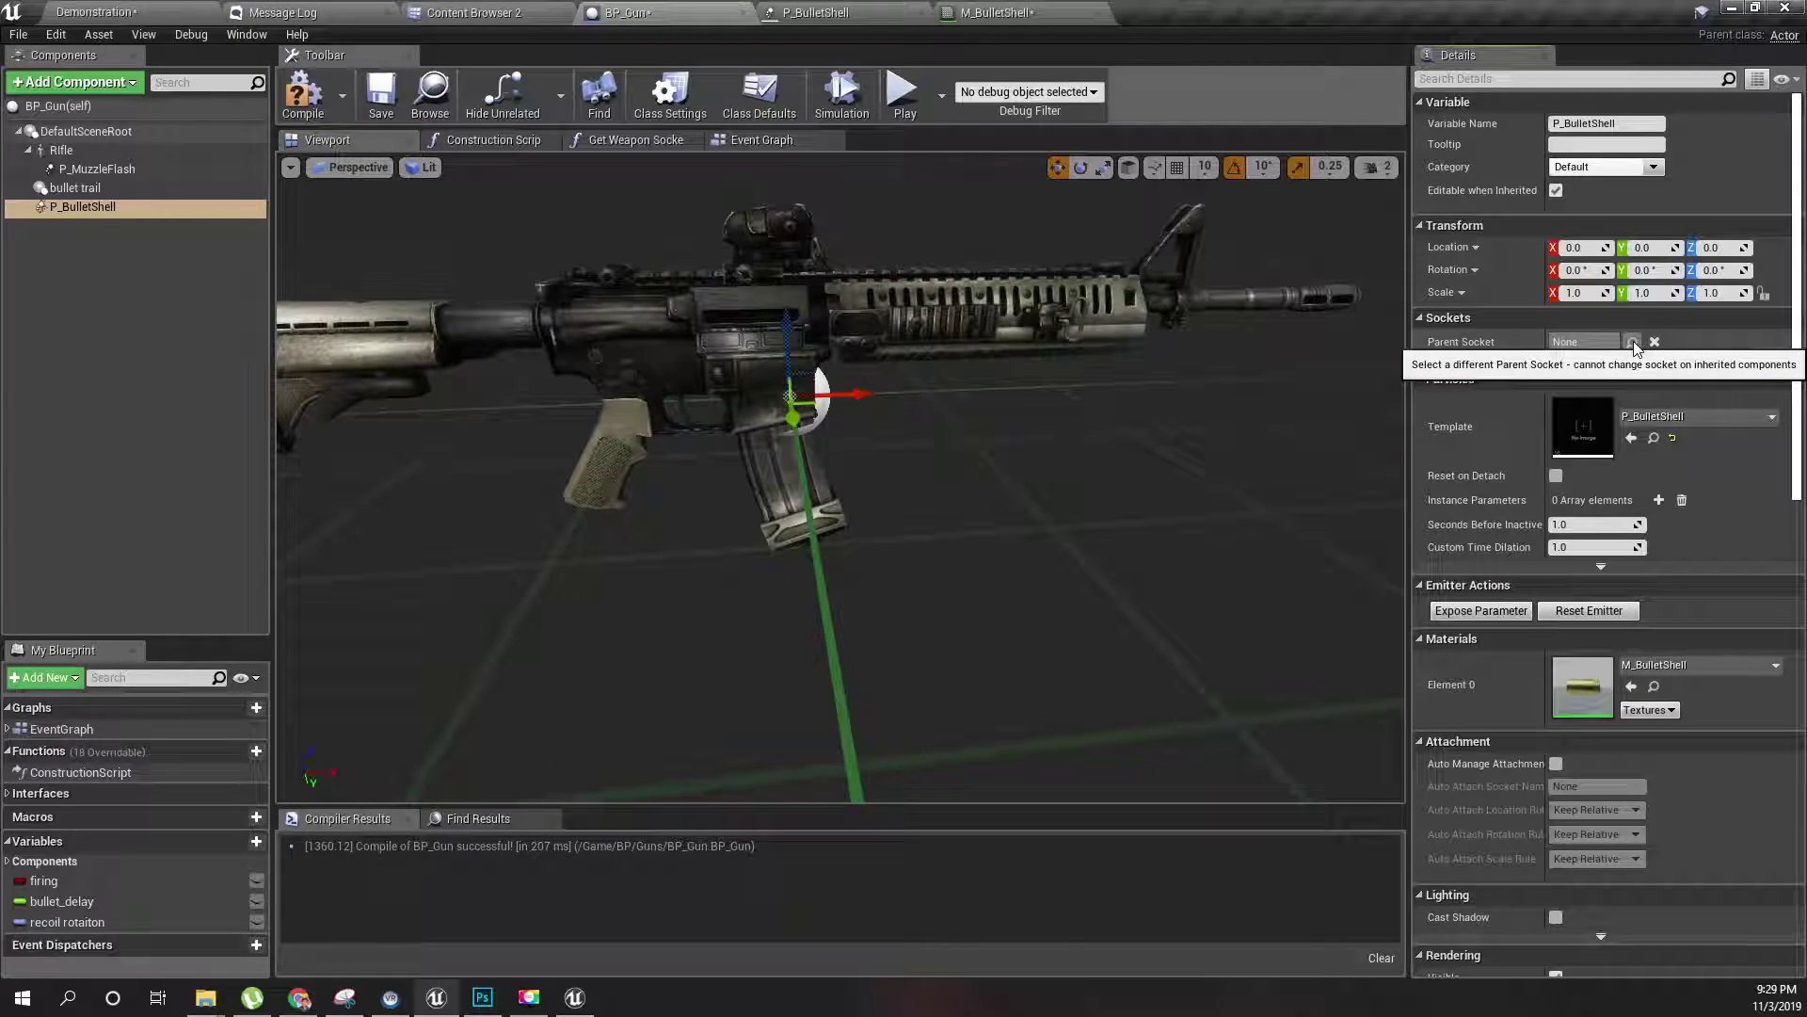
pyautogui.moveTo(1224, 405); pyautogui.dragTo(1346, 348, button='right')
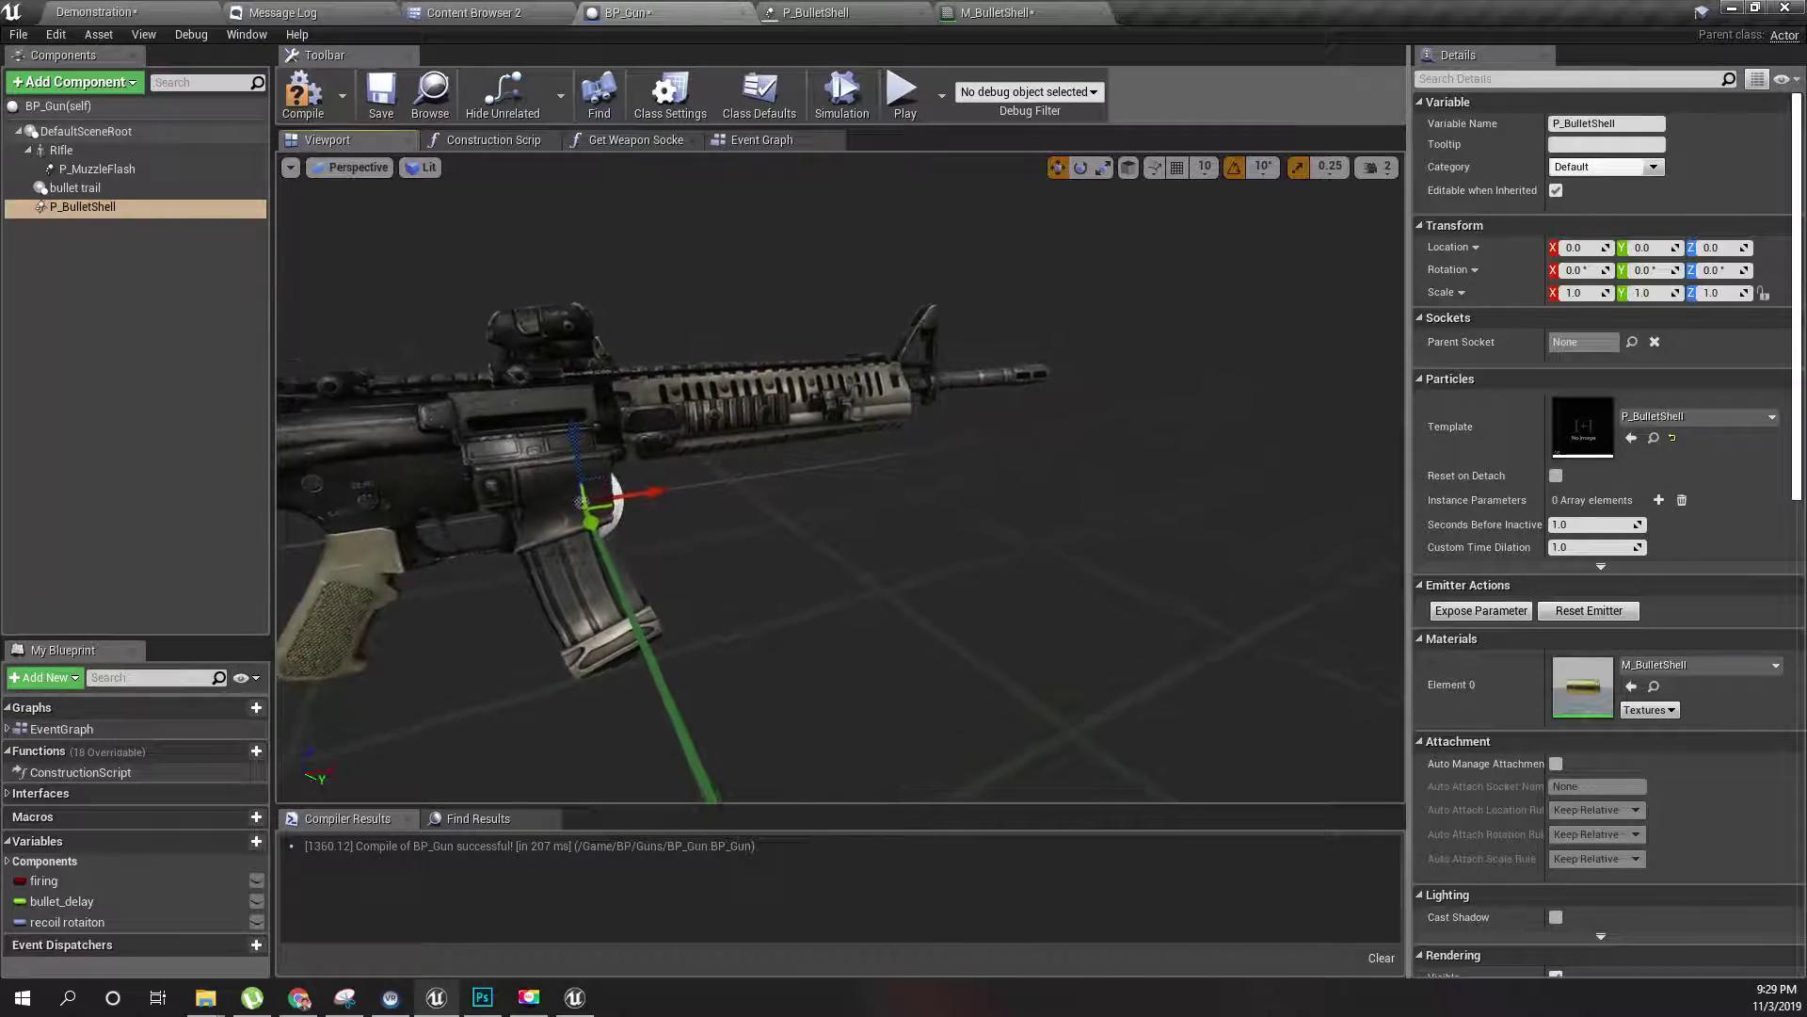
pyautogui.moveTo(734, 574); pyautogui.dragTo(653, 524, button='right')
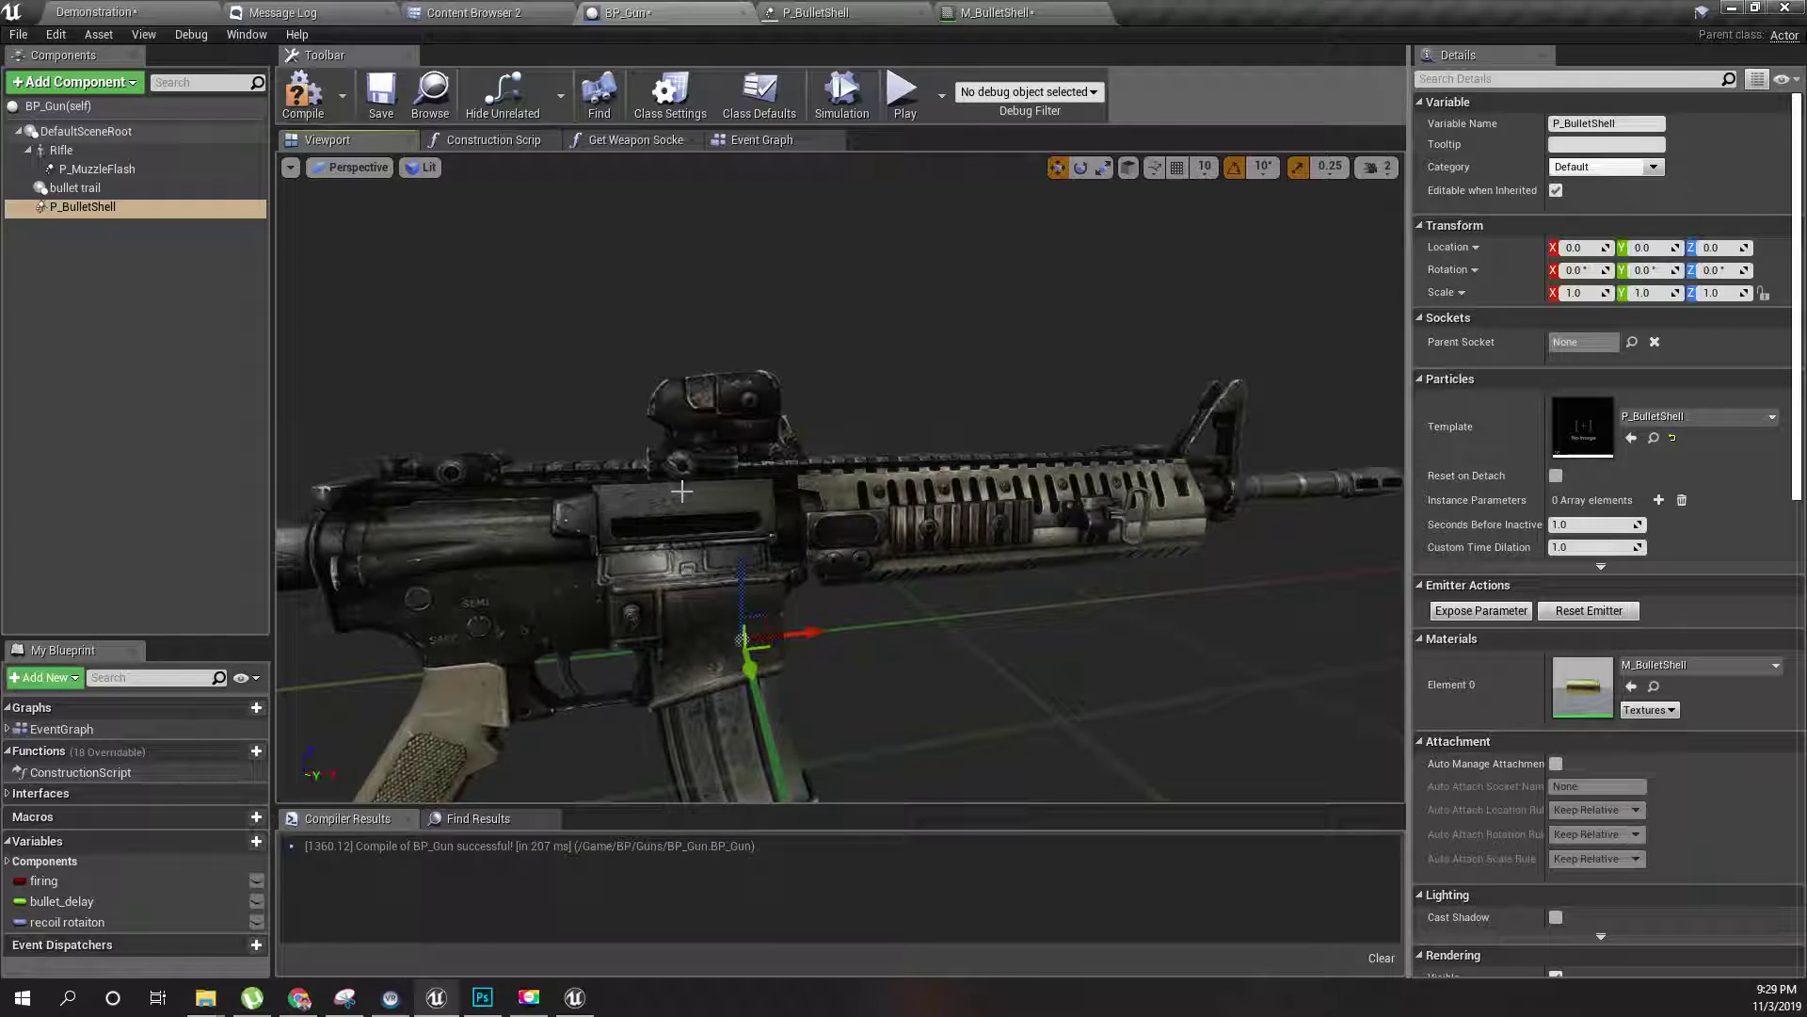
pyautogui.moveTo(665, 539); pyautogui.dragTo(633, 524, button='right')
pyautogui.moveTo(800, 452); pyautogui.dragTo(841, 476, button='right')
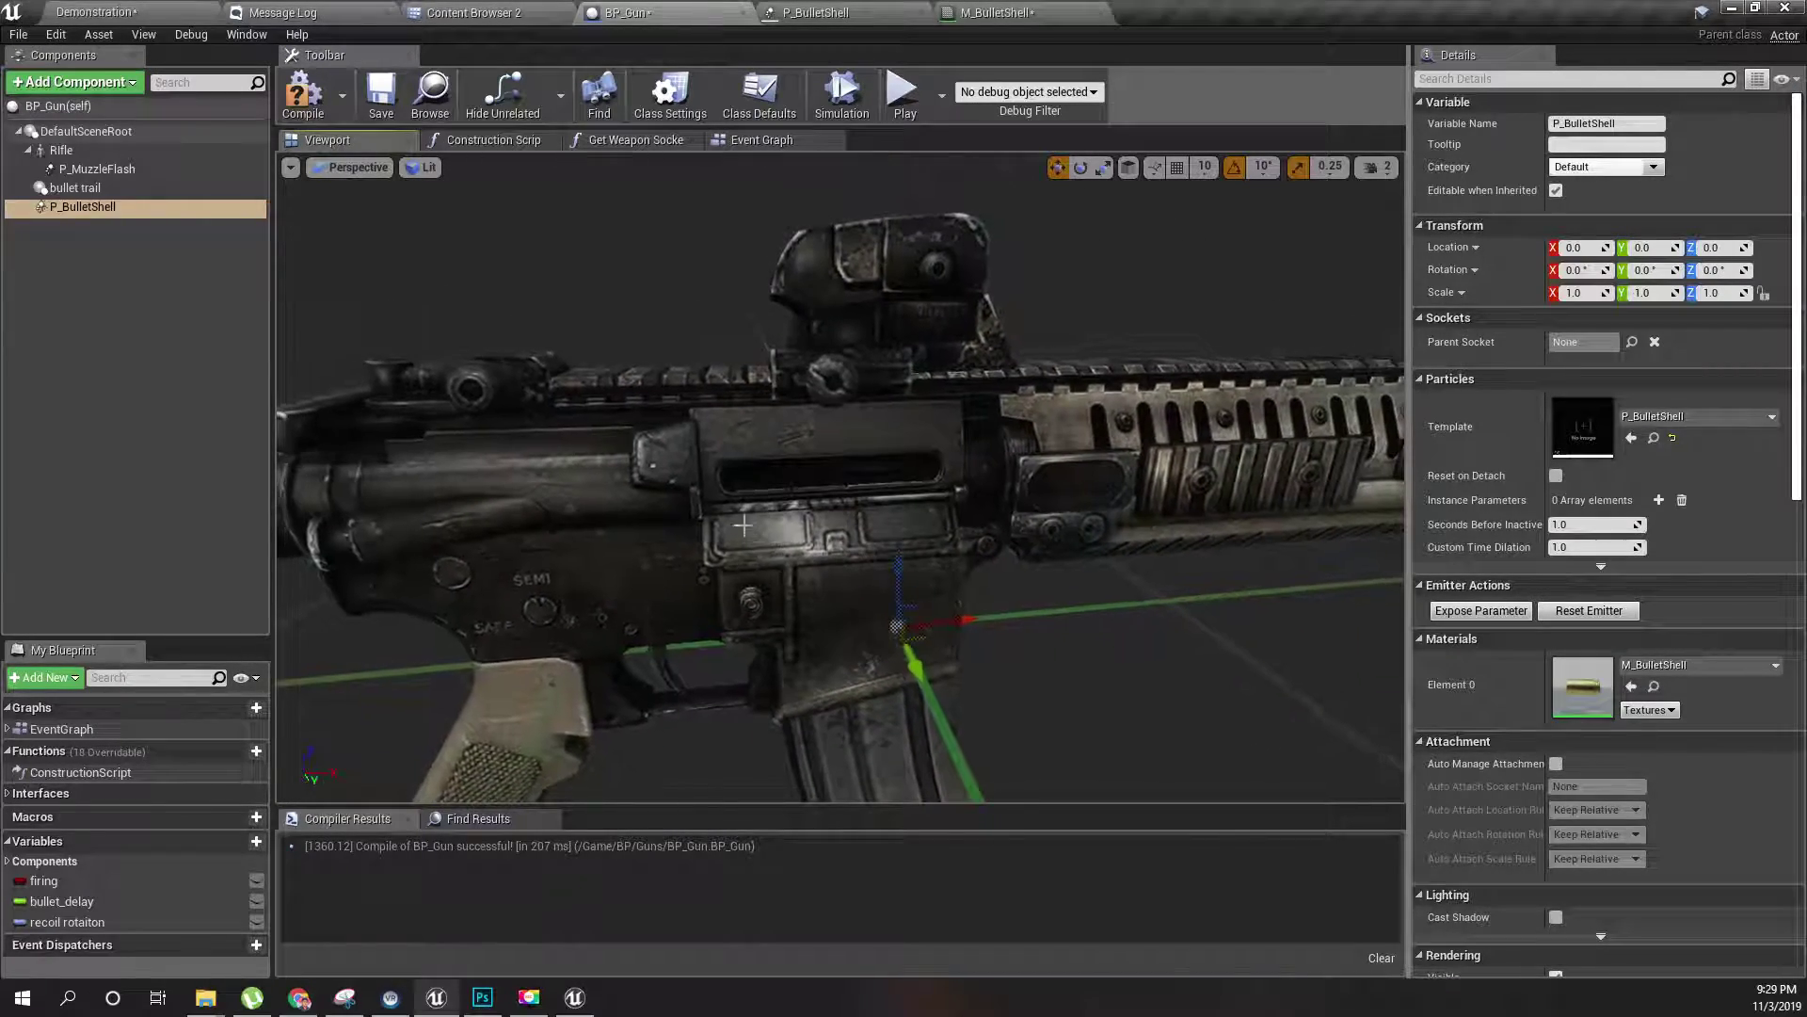
pyautogui.click(960, 419)
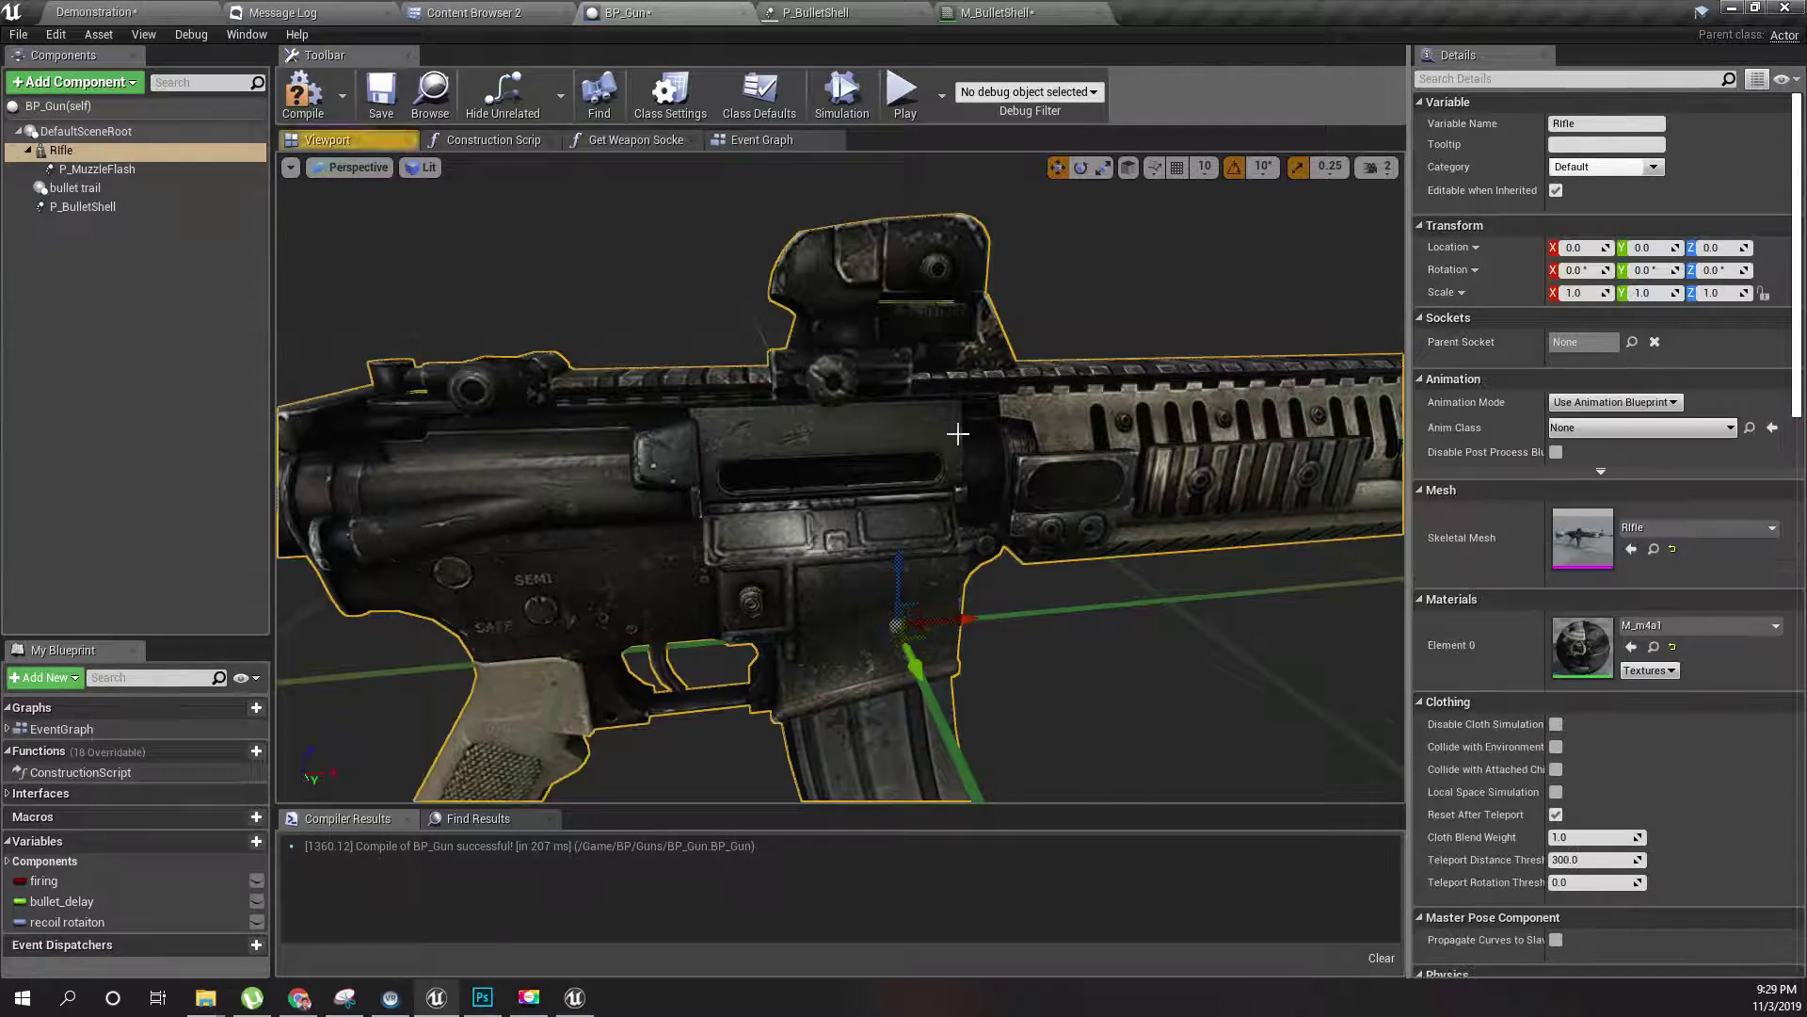
pyautogui.doubleClick(1584, 534)
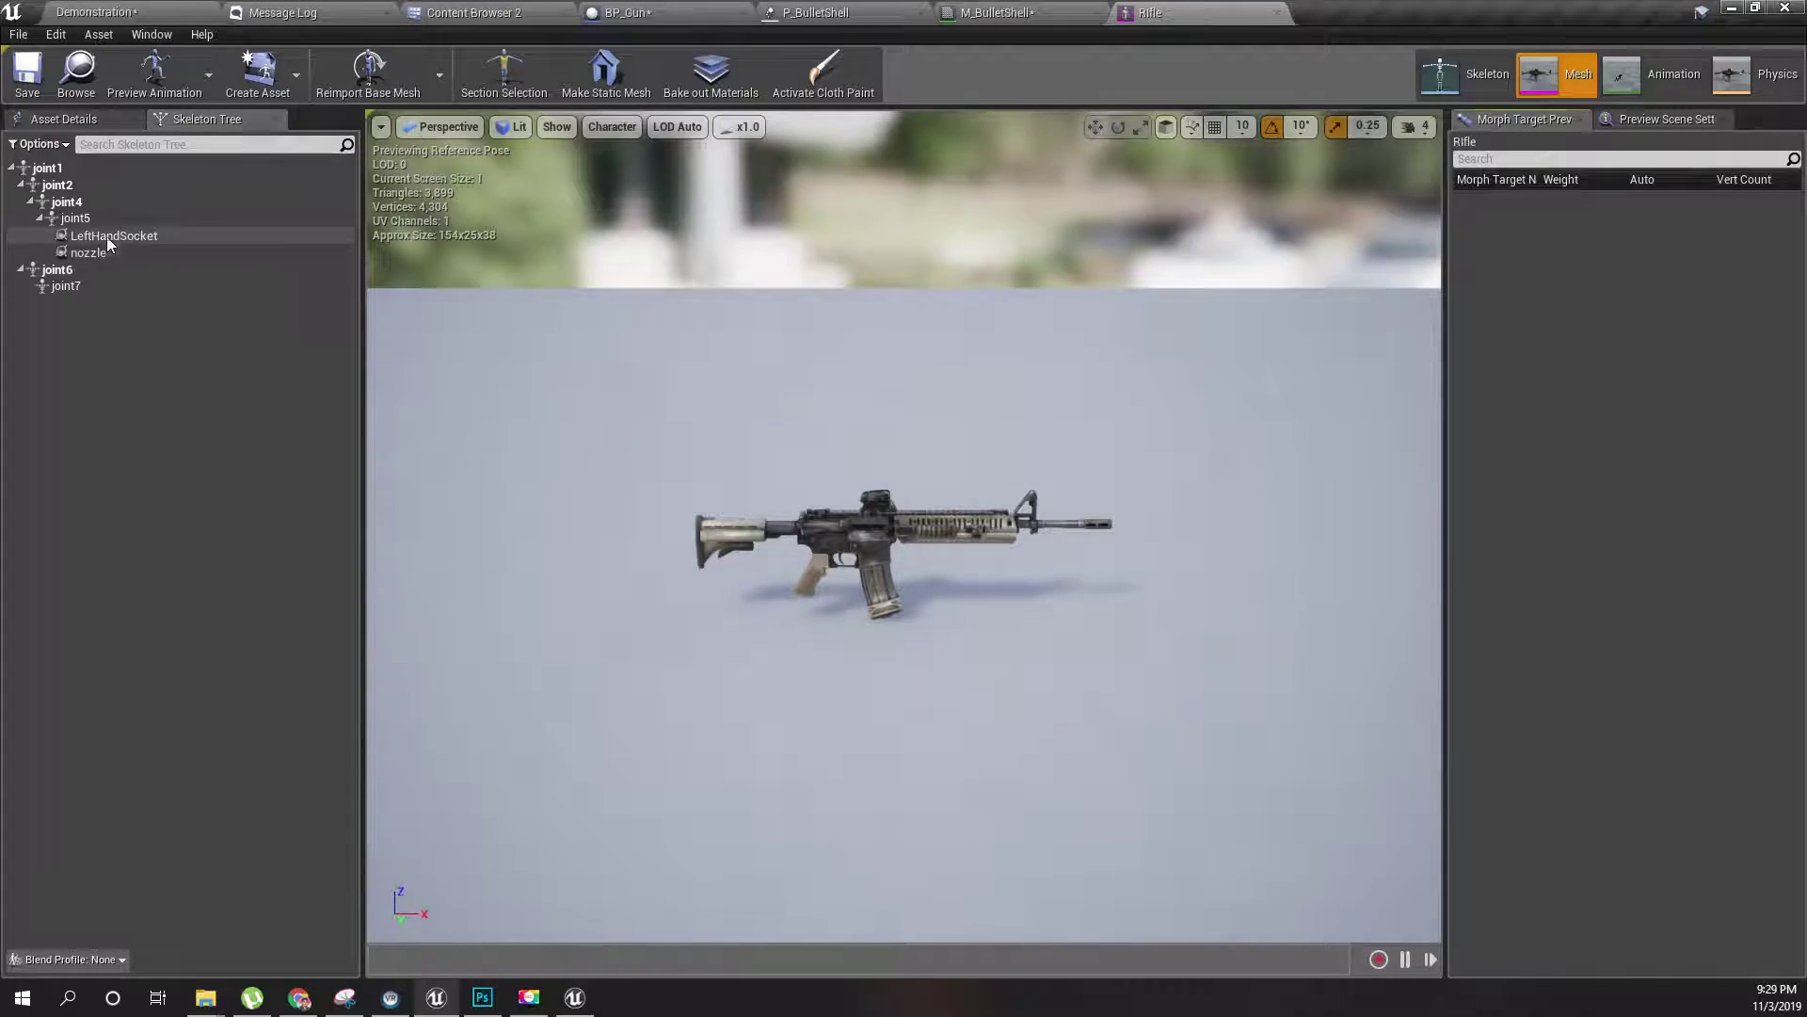
# - Inspect the bones joint4, joint2 and joint1 of the rifle skeleton and add a socket to joint1
pyautogui.moveTo(423, 353); pyautogui.dragTo(554, 418, button='right')
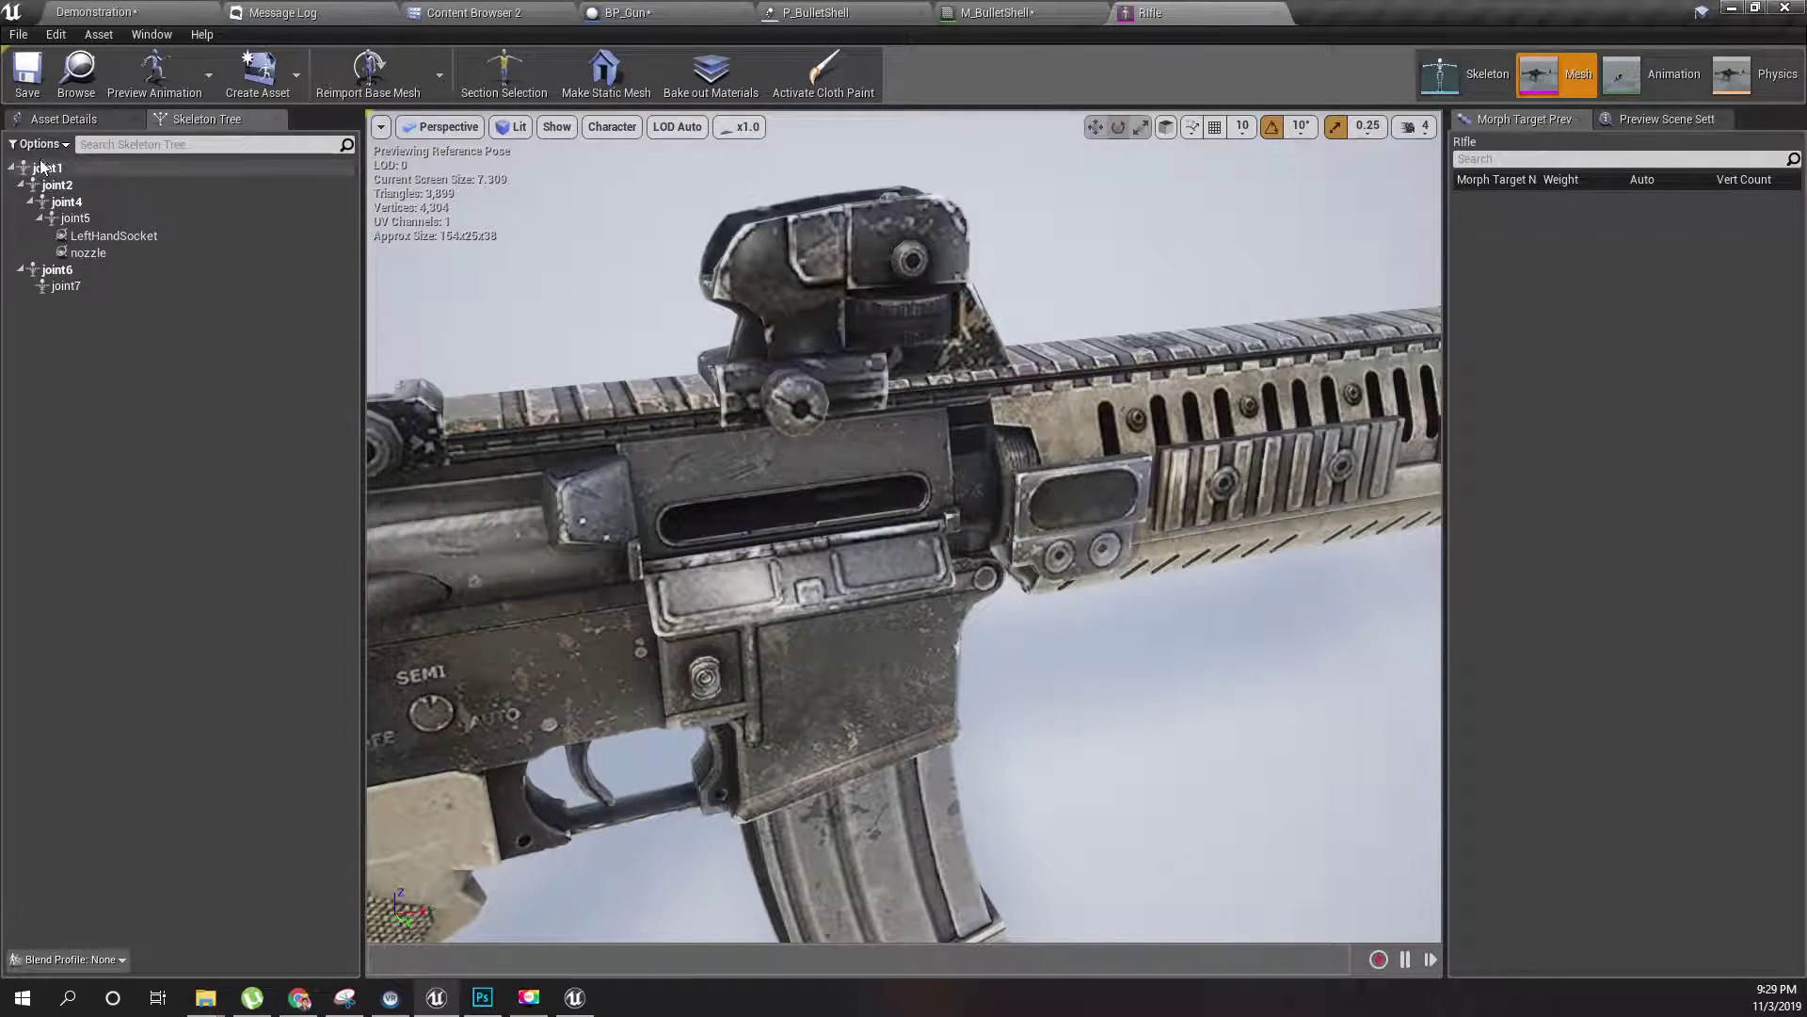
pyautogui.click(66, 201)
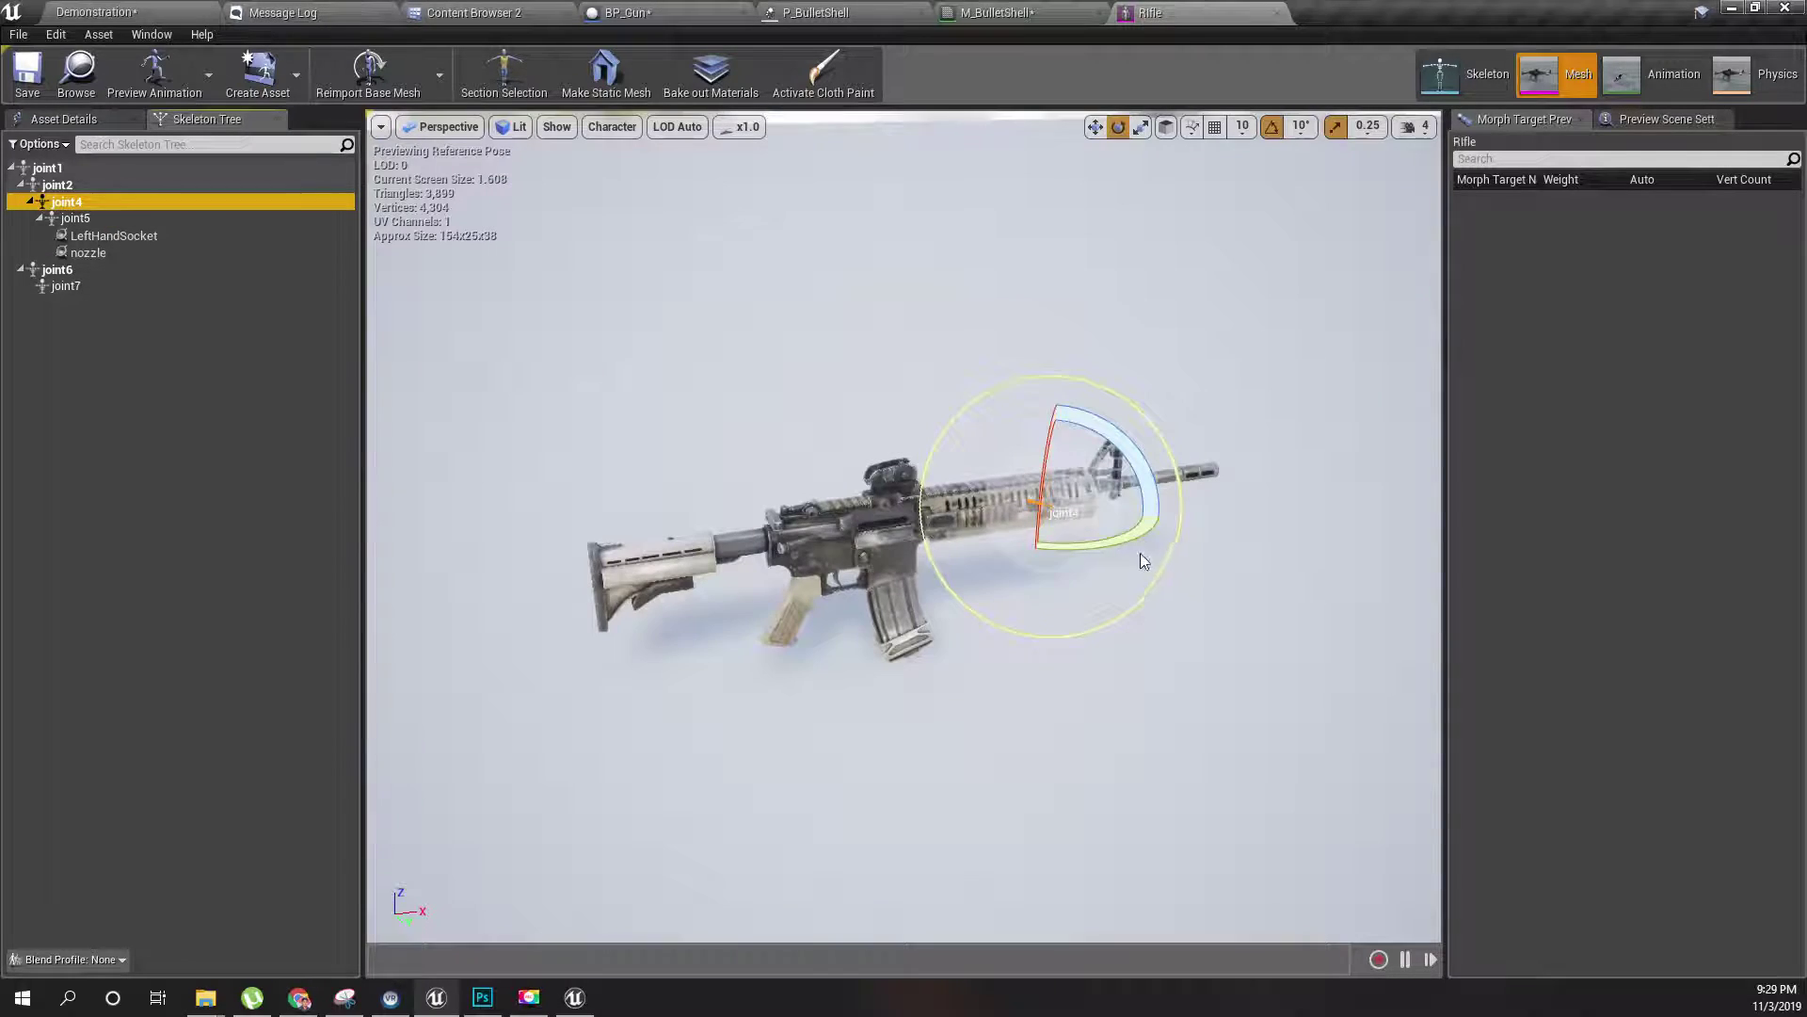
pyautogui.press('f')
pyautogui.click(57, 185)
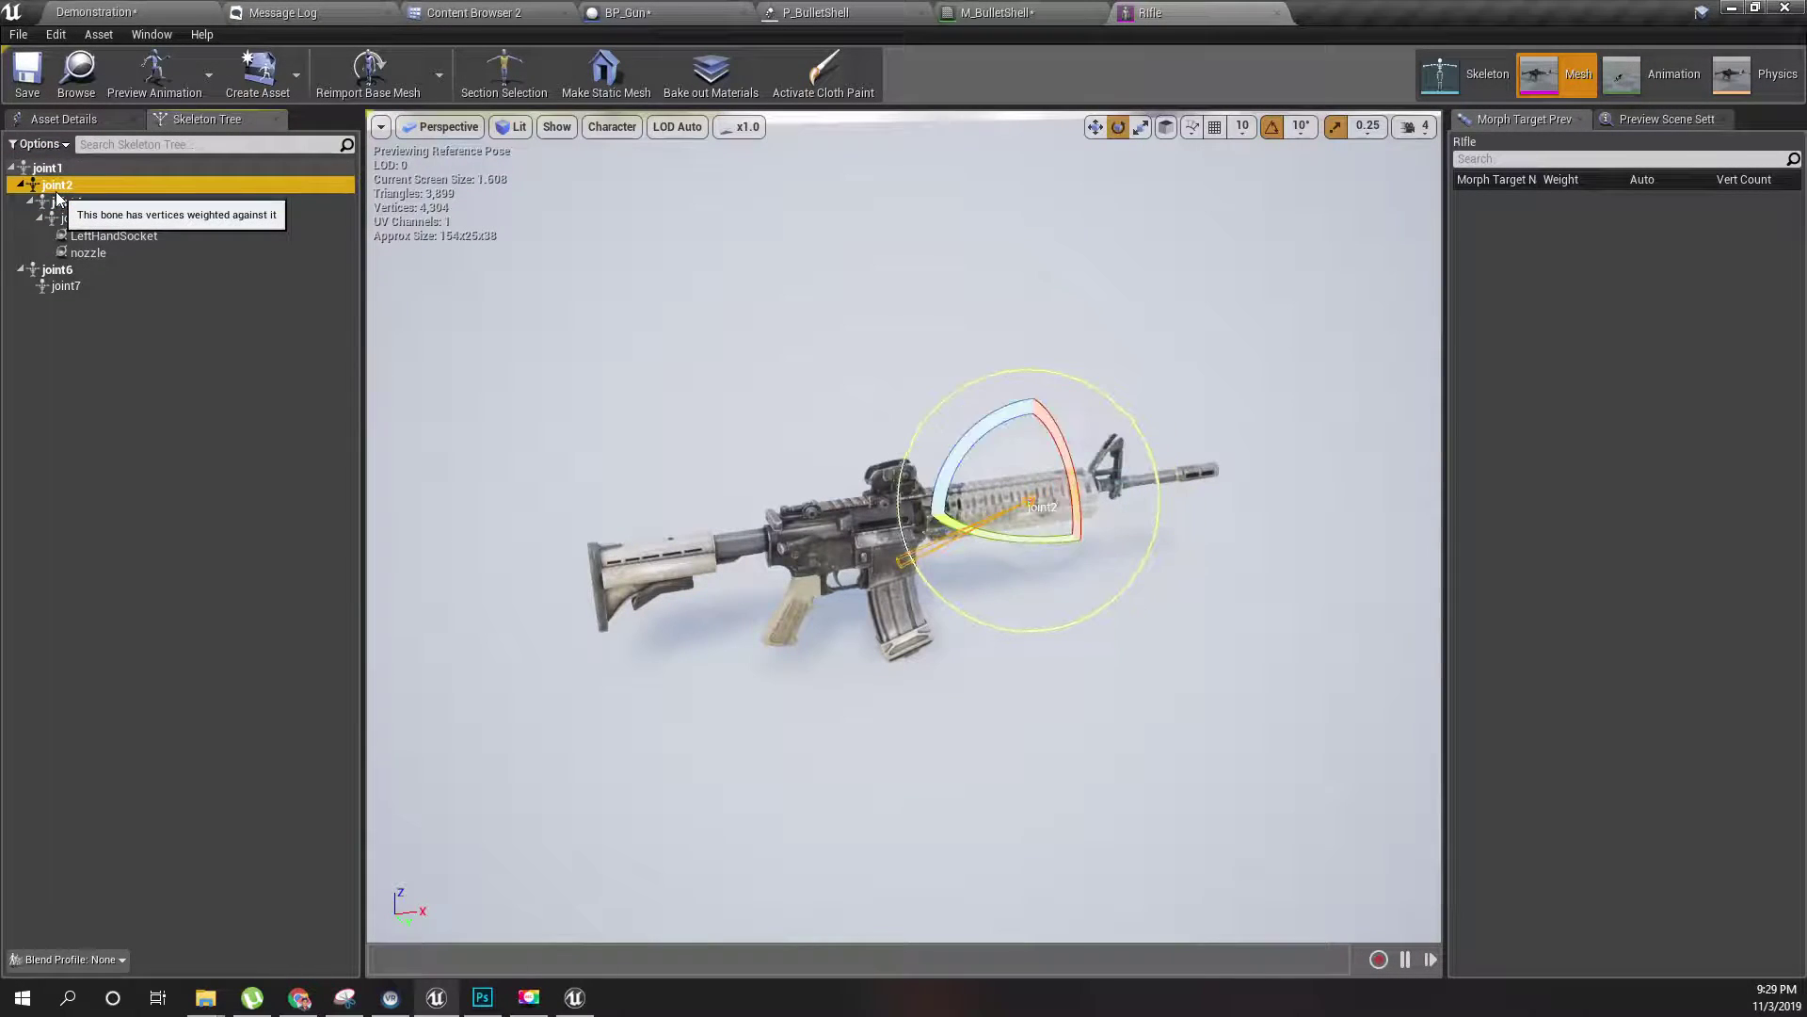
pyautogui.click(43, 169)
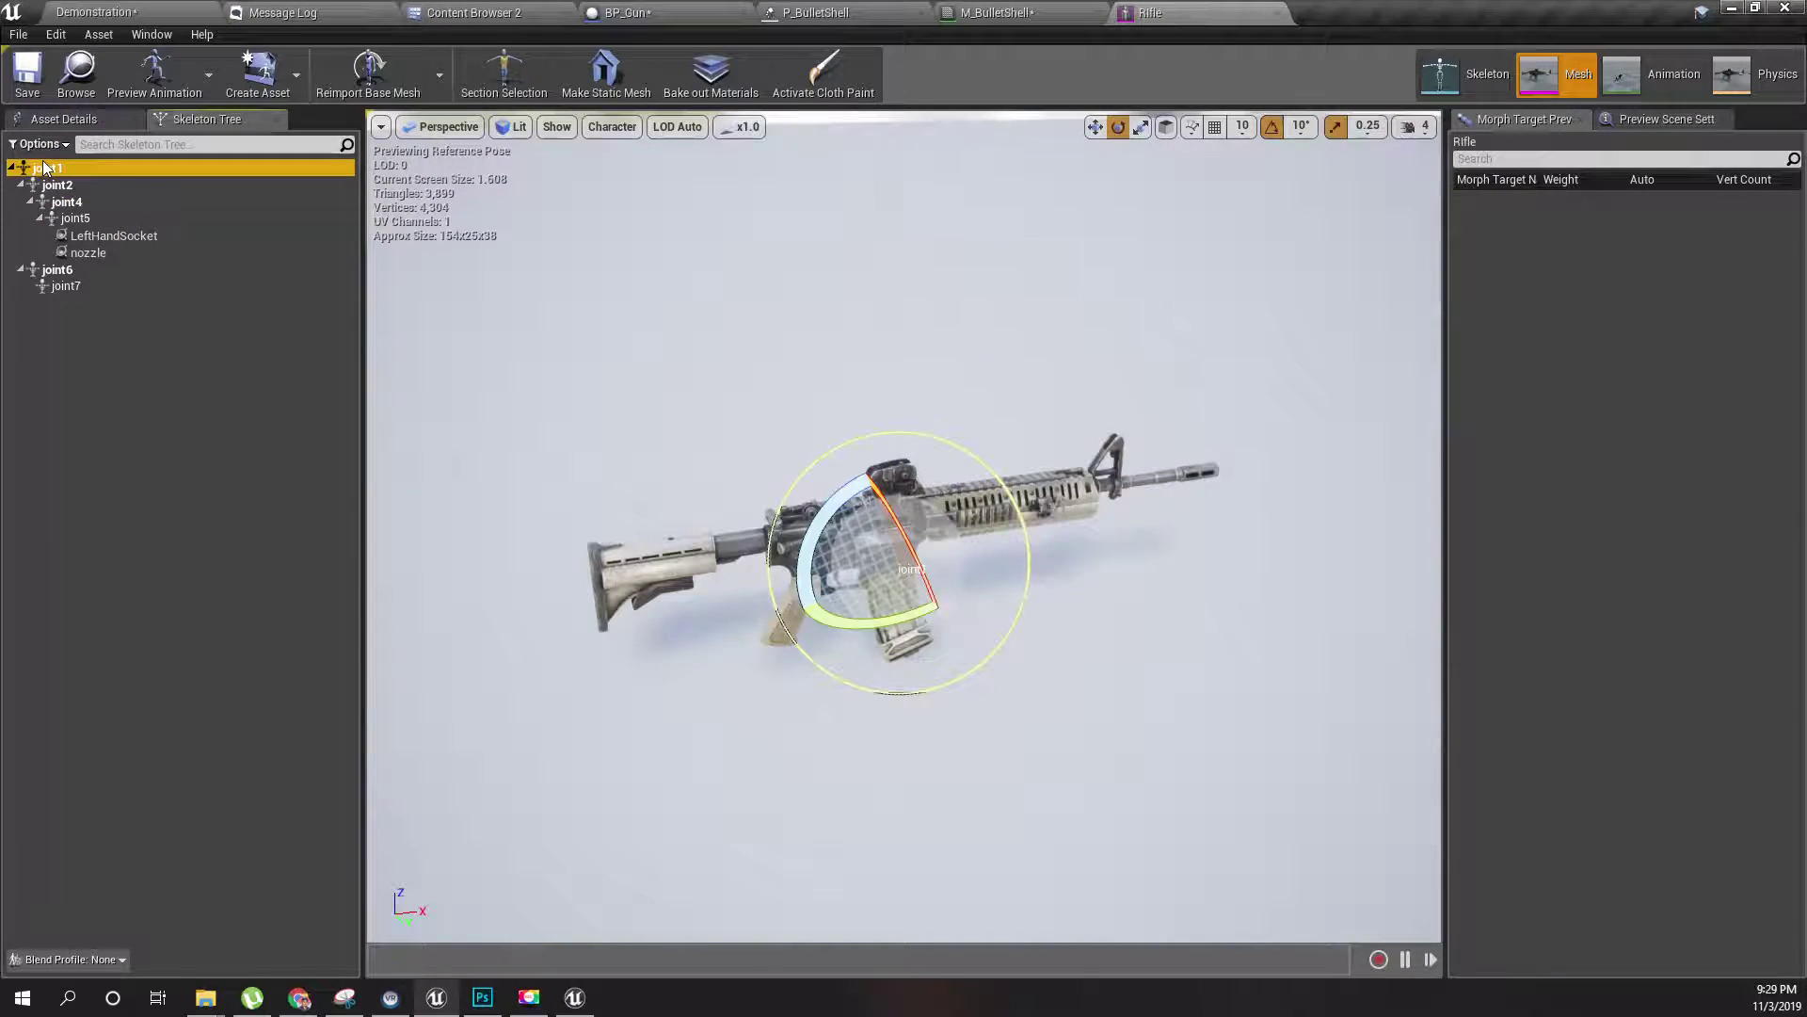
pyautogui.rightClick(45, 169)
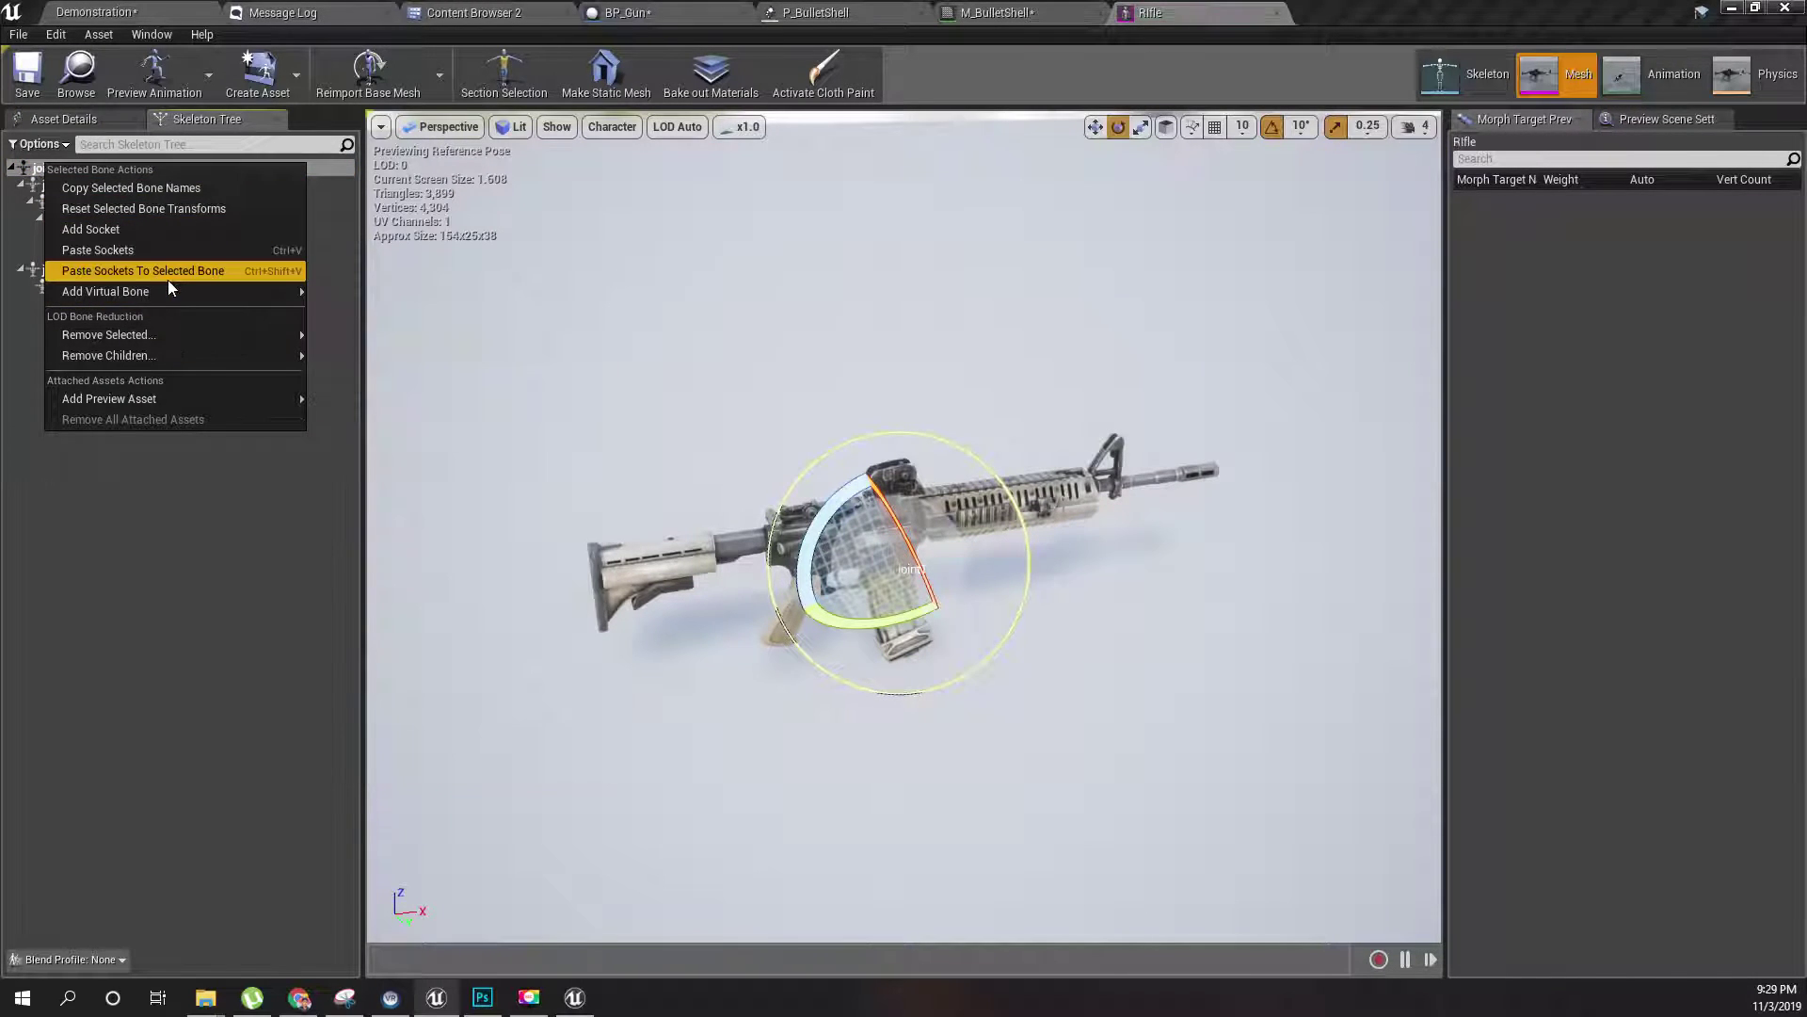
pyautogui.moveTo(171, 286)
pyautogui.click(145, 231)
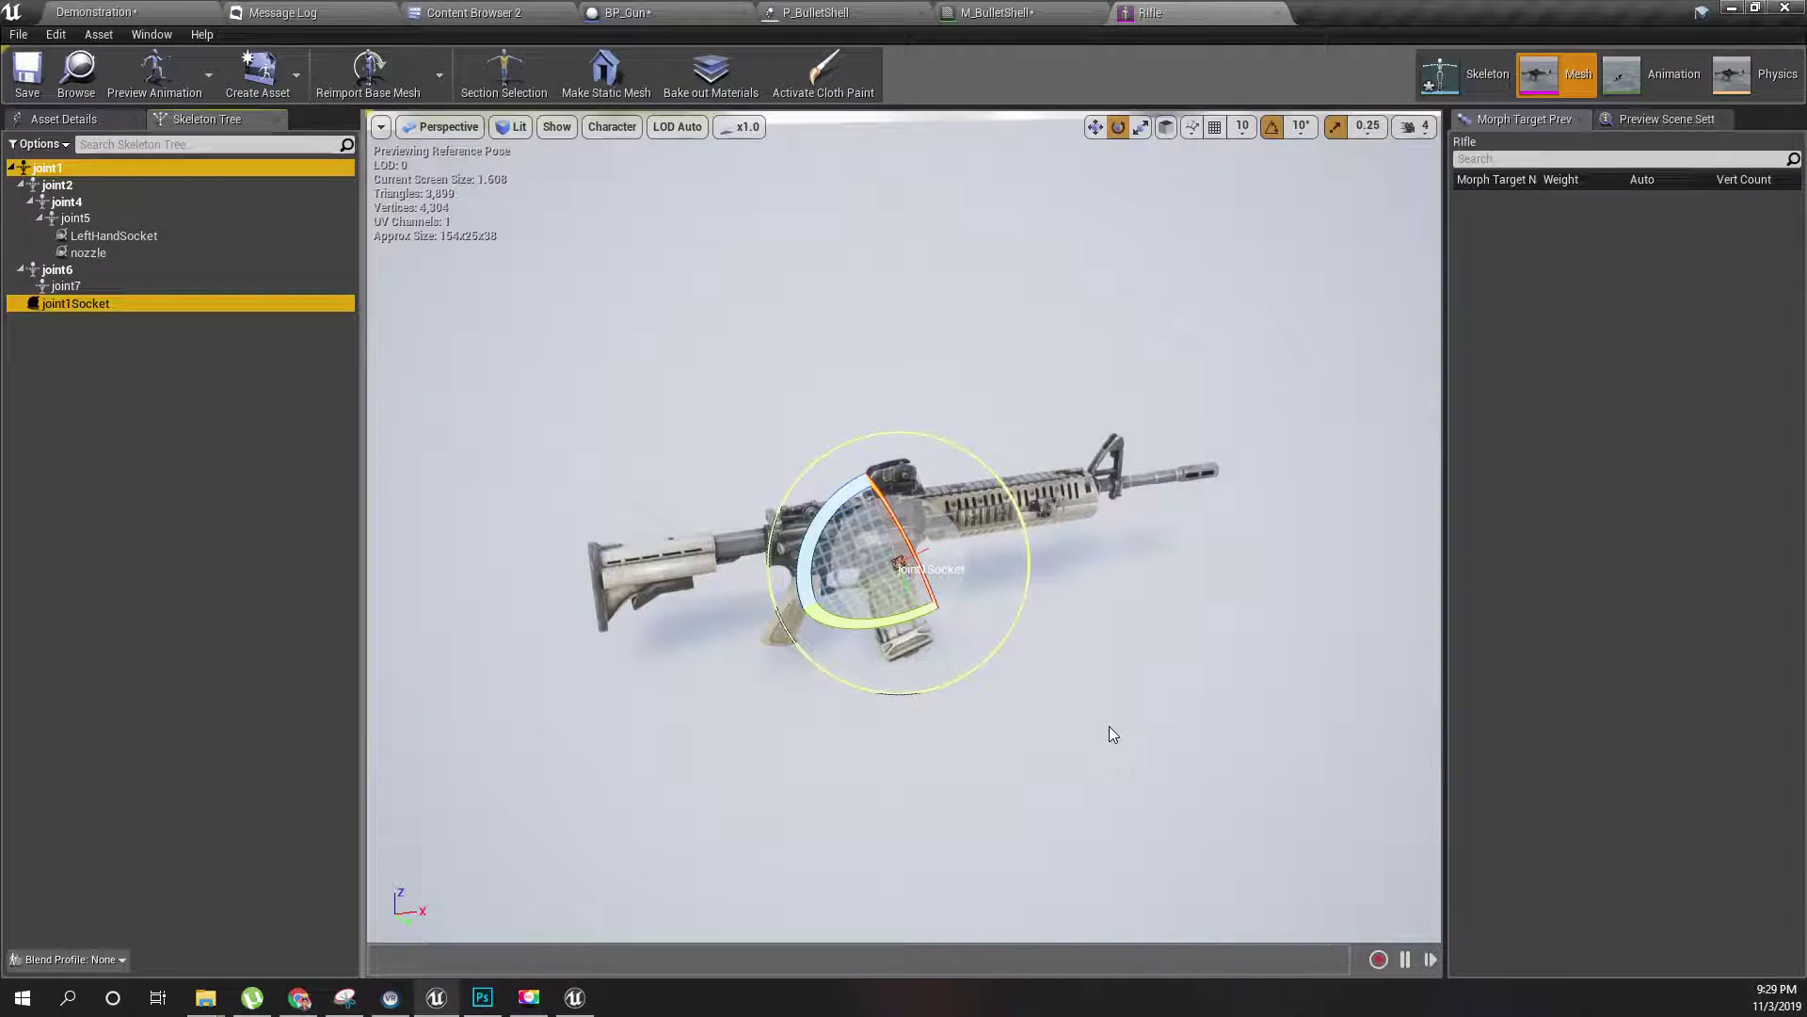
# - Rename the new socket under joint1 as "bullets out"
pyautogui.doubleClick(111, 301)
pyautogui.write('bul')
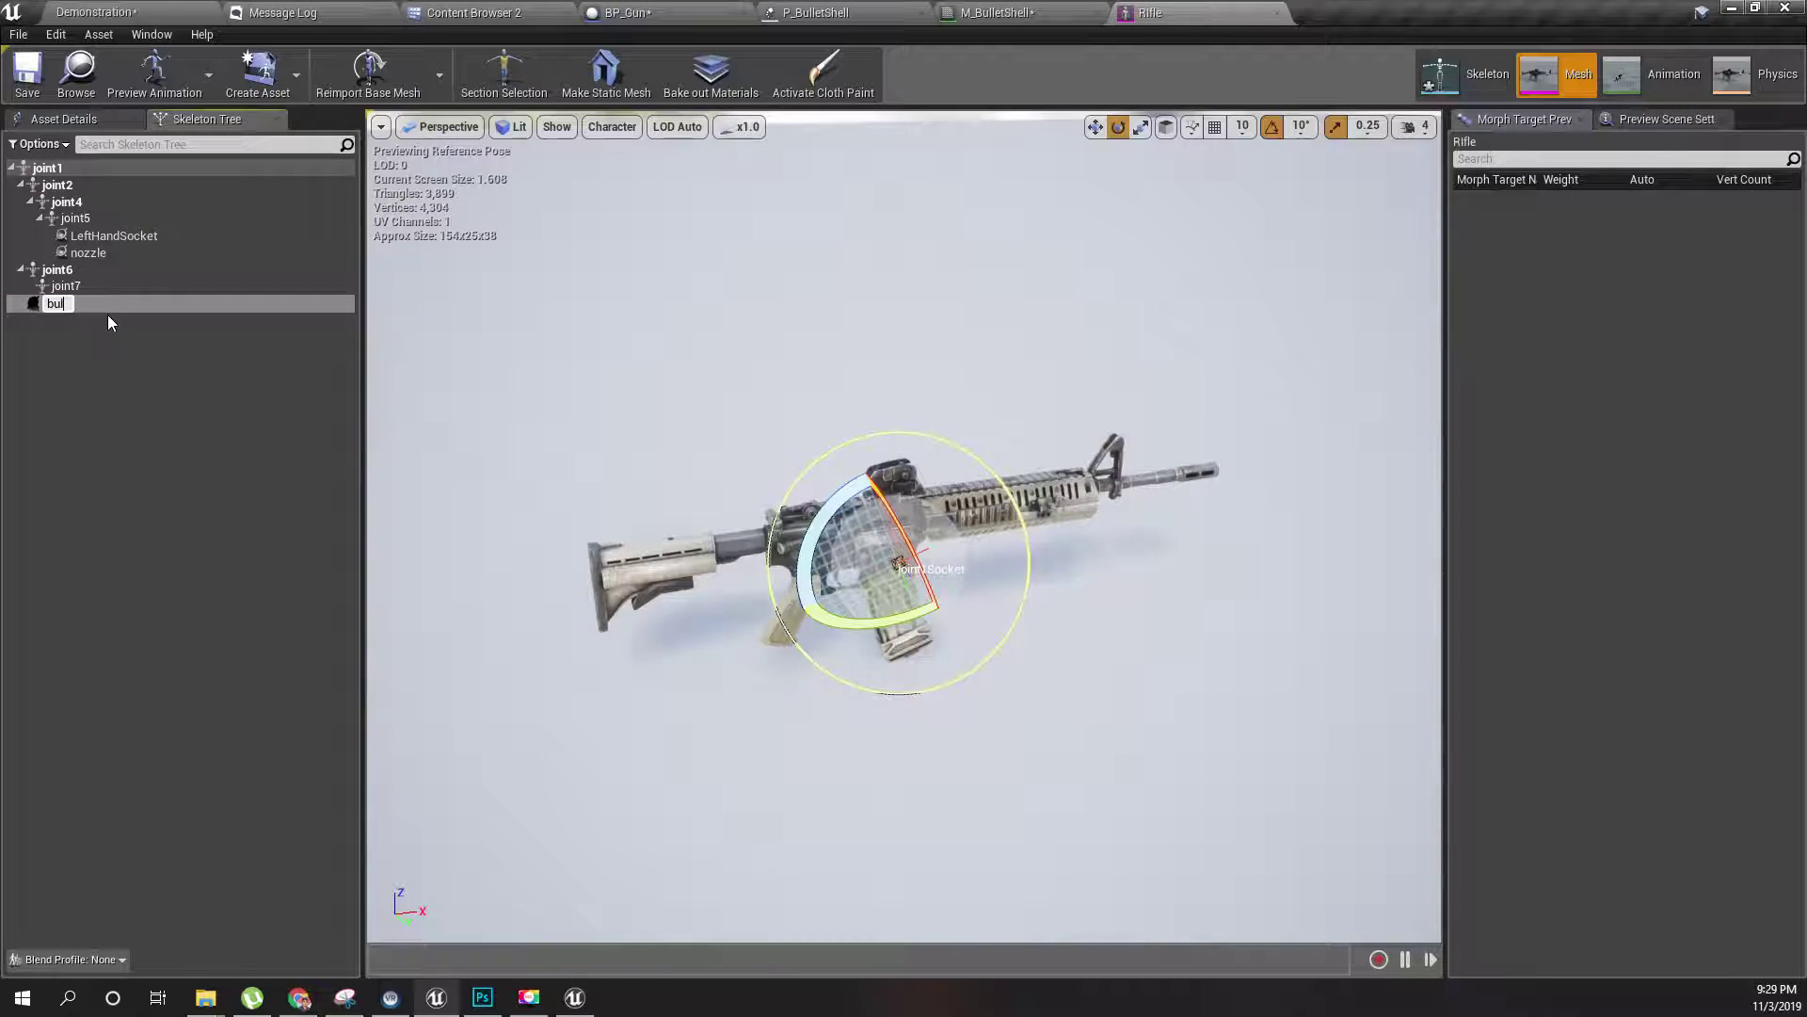
pyautogui.write('lets out')
pyautogui.press('Return')
# - Set the mesh viewport's camera speed to 2 and frame the bullets out socket closely
pyautogui.moveTo(599, 602); pyautogui.dragTo(621, 753, button='right')
pyautogui.moveTo(648, 655); pyautogui.dragTo(555, 565, button='right')
pyautogui.moveTo(996, 347)
pyautogui.mouseDown(button='right')
pyautogui.moveTo(810, 311)
pyautogui.moveTo(1036, 377)
pyautogui.moveTo(996, 348)
pyautogui.mouseUp(button='right')
pyautogui.click(1427, 126)
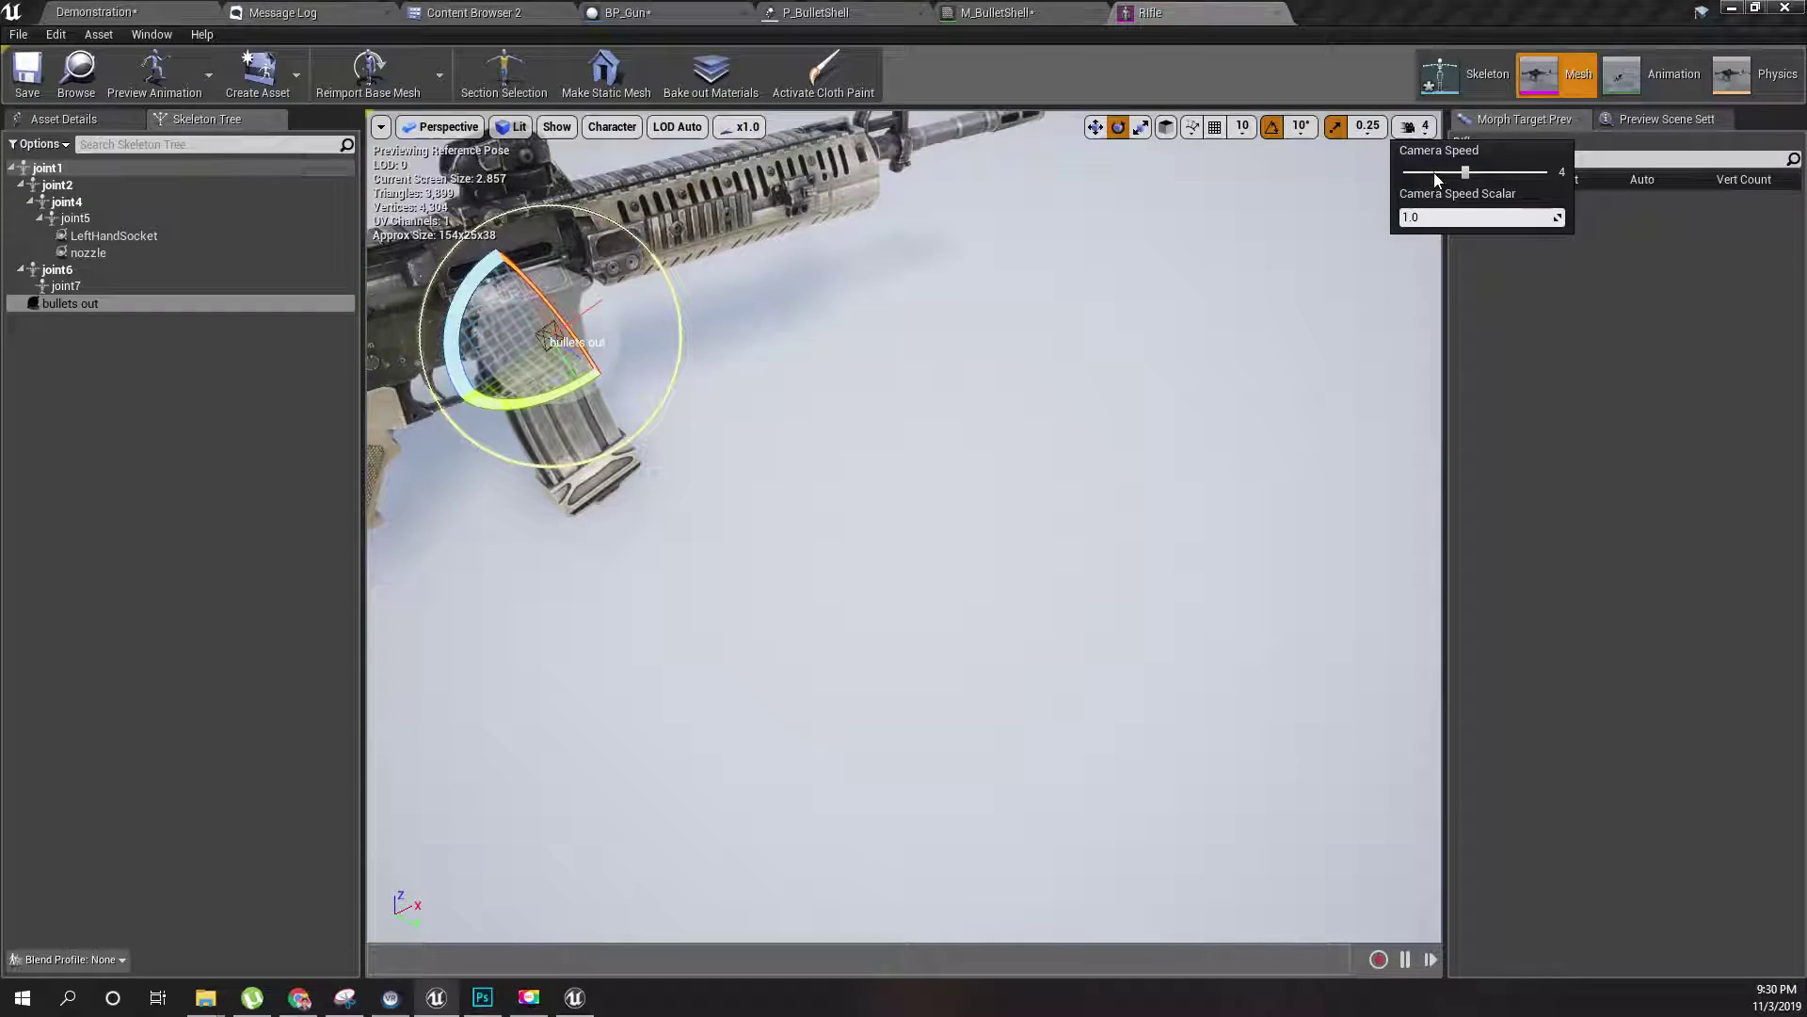
pyautogui.click(1428, 173)
pyautogui.moveTo(1130, 329); pyautogui.dragTo(1169, 350, button='right')
# - Move the bullets out socket from above the magazine up and outward to the rifle's ejection port
pyautogui.press('w')
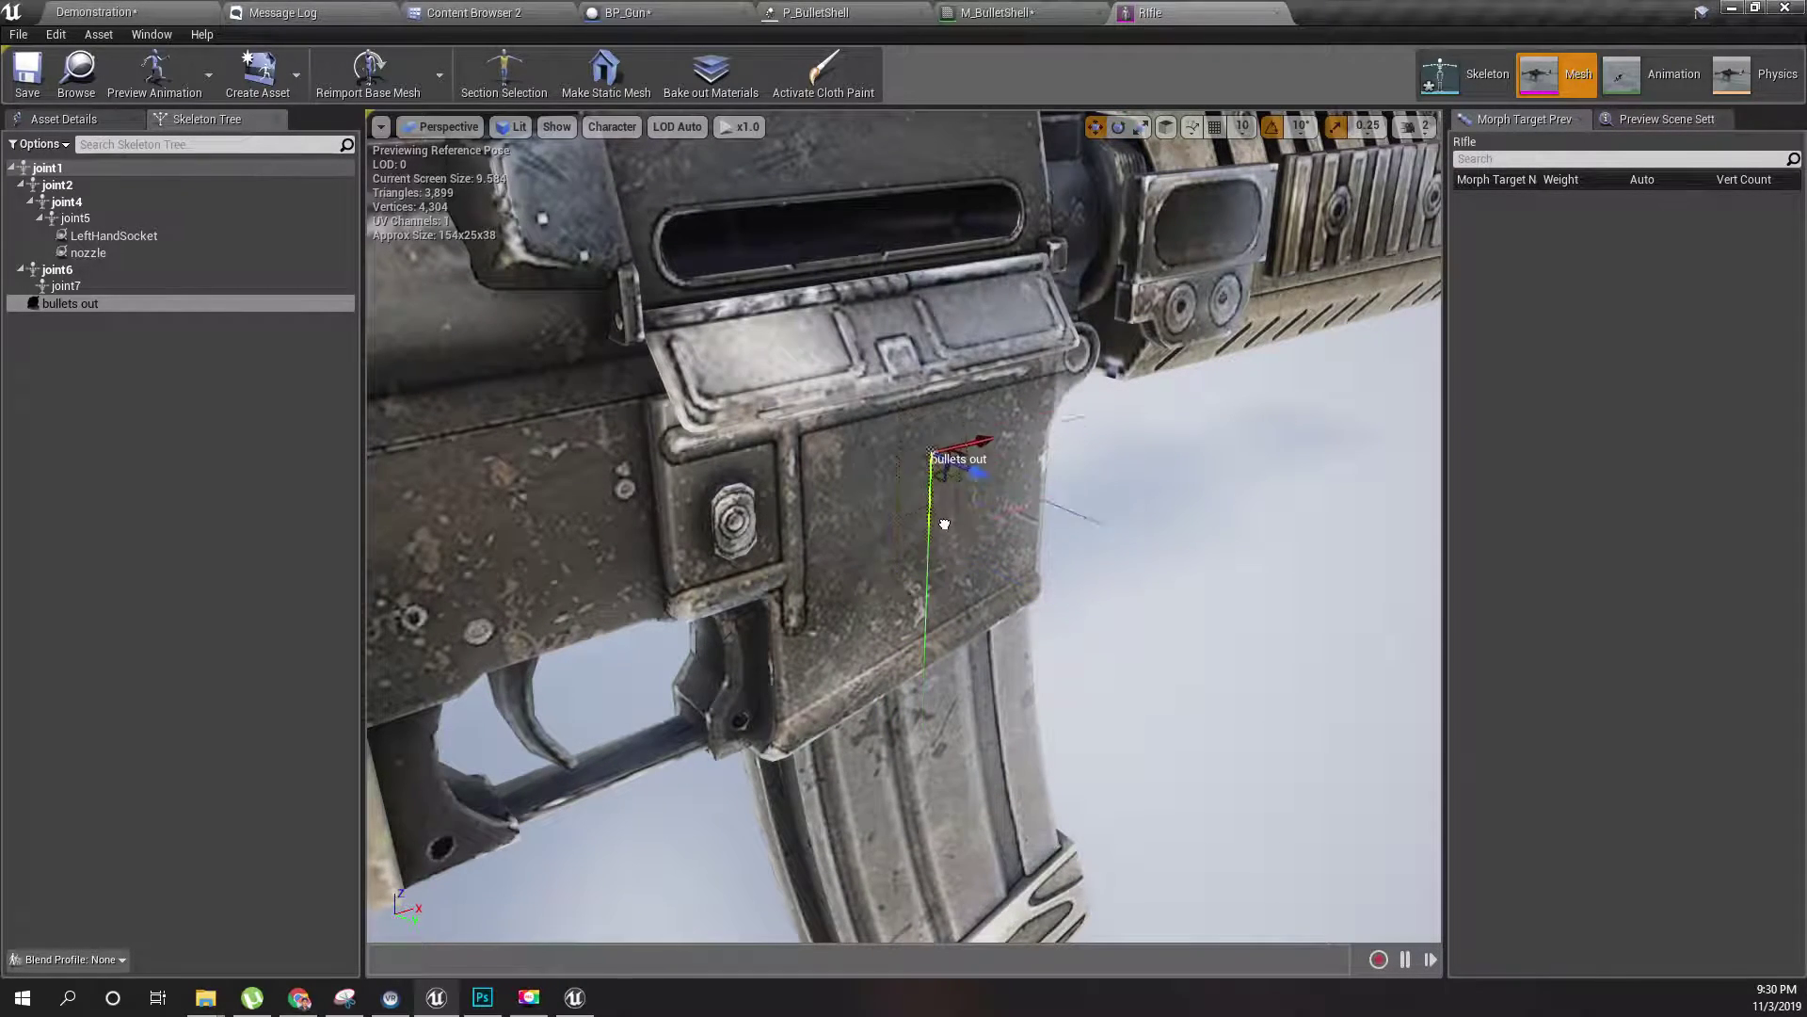
pyautogui.moveTo(944, 523); pyautogui.dragTo(944, 362)
pyautogui.press('a')
pyautogui.moveTo(944, 362); pyautogui.dragTo(1121, 283, button='right')
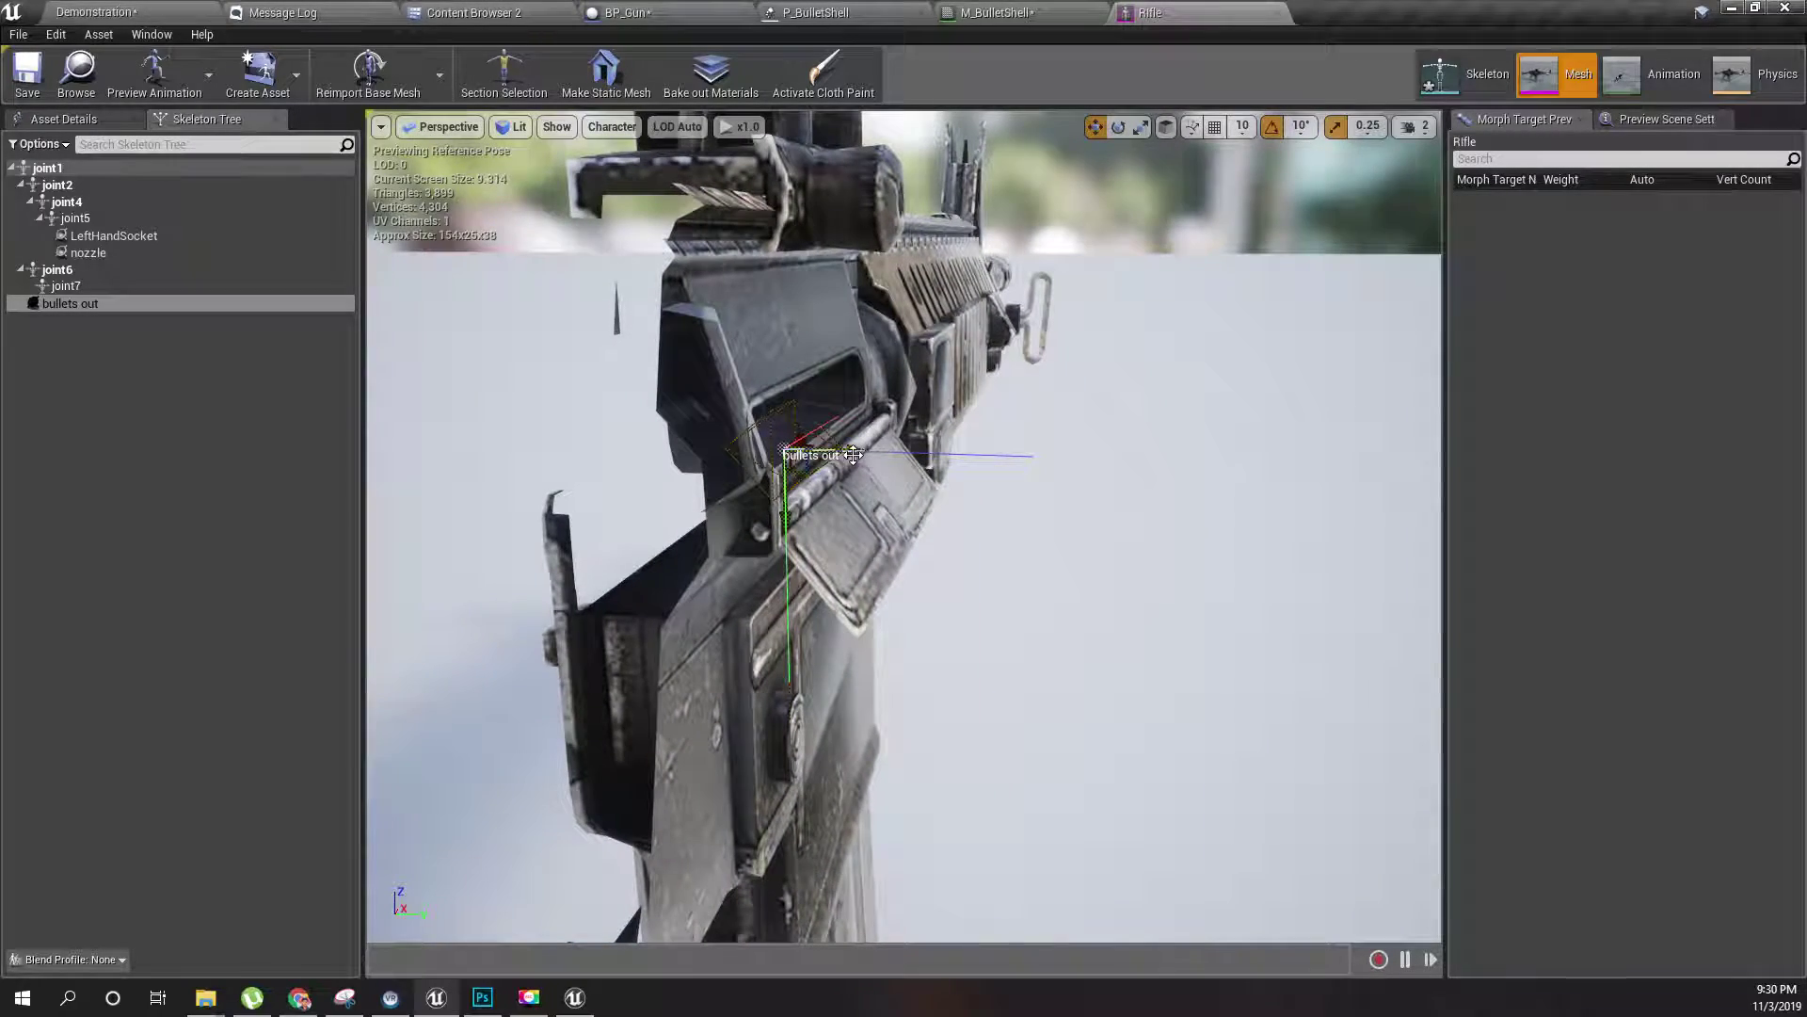
pyautogui.moveTo(906, 517); pyautogui.dragTo(951, 505, button='right')
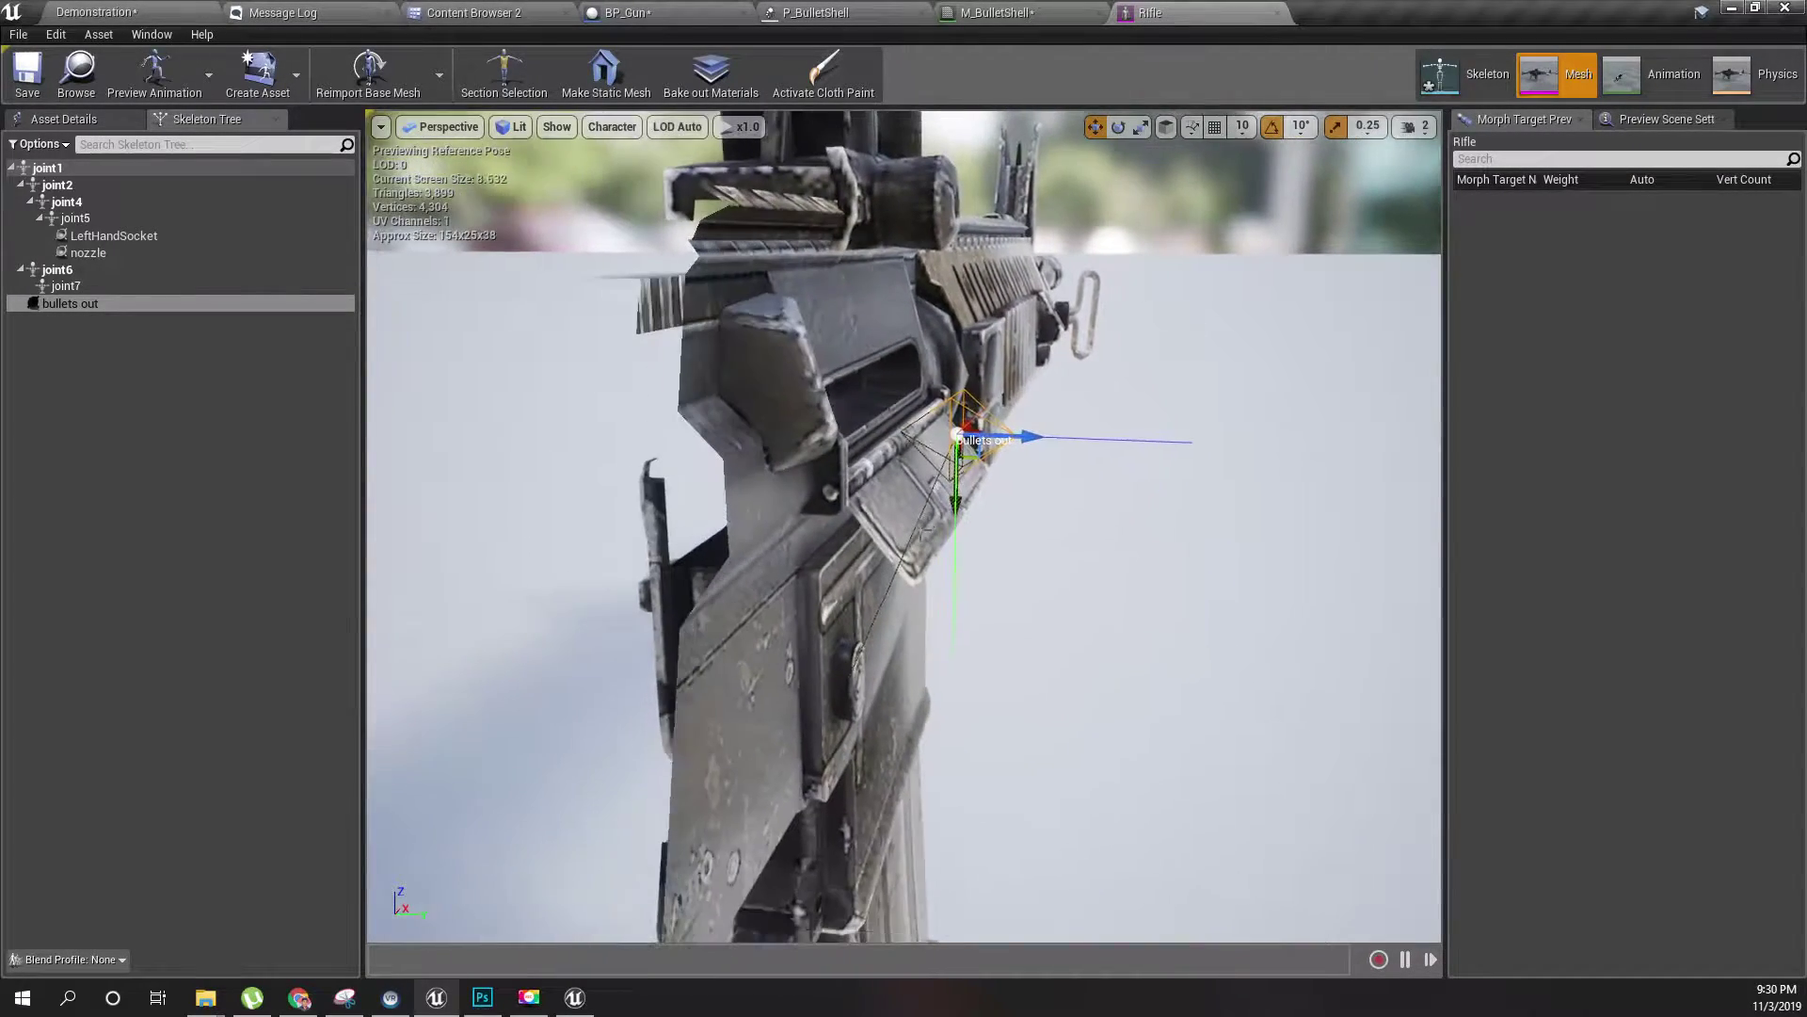
pyautogui.moveTo(958, 504); pyautogui.dragTo(957, 452)
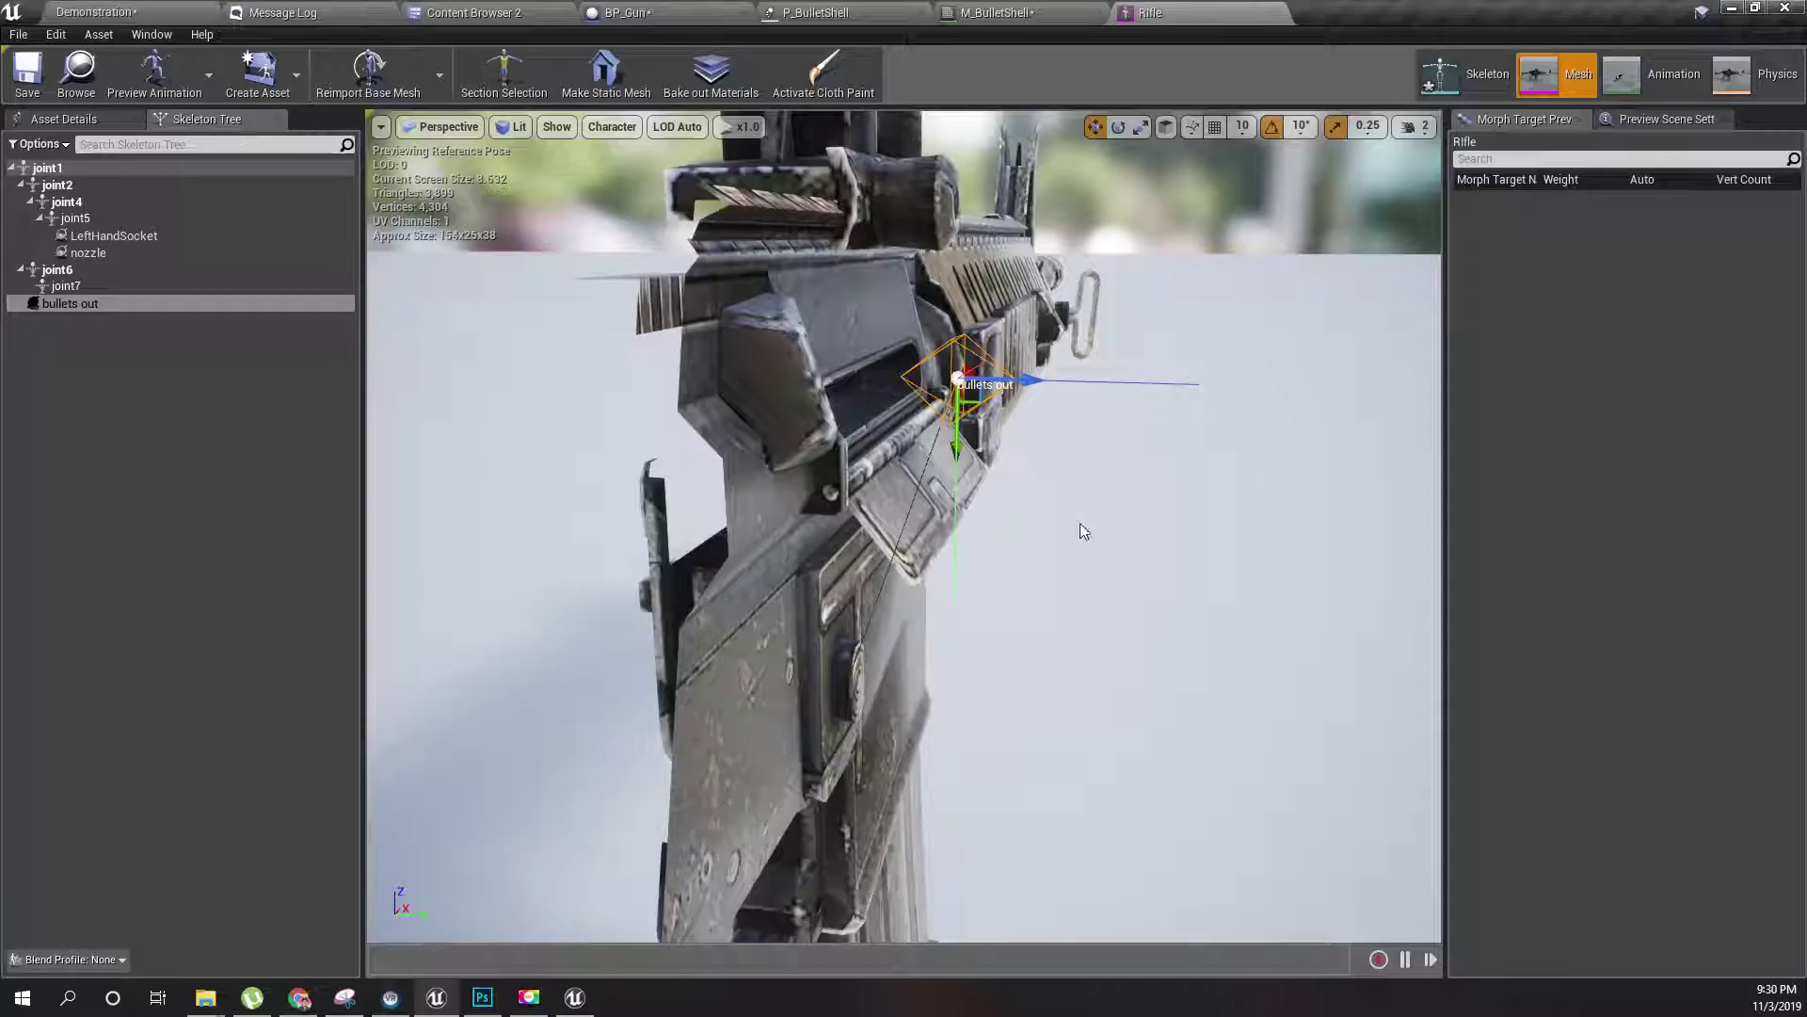
pyautogui.keyDown('alt'); pyautogui.moveTo(1082, 528); pyautogui.dragTo(781, 539); pyautogui.keyUp('alt')
pyautogui.moveTo(967, 612)
pyautogui.mouseDown(button='right')
pyautogui.moveTo(942, 602)
pyautogui.moveTo(969, 565)
pyautogui.moveTo(967, 612)
pyautogui.mouseUp(button='right')
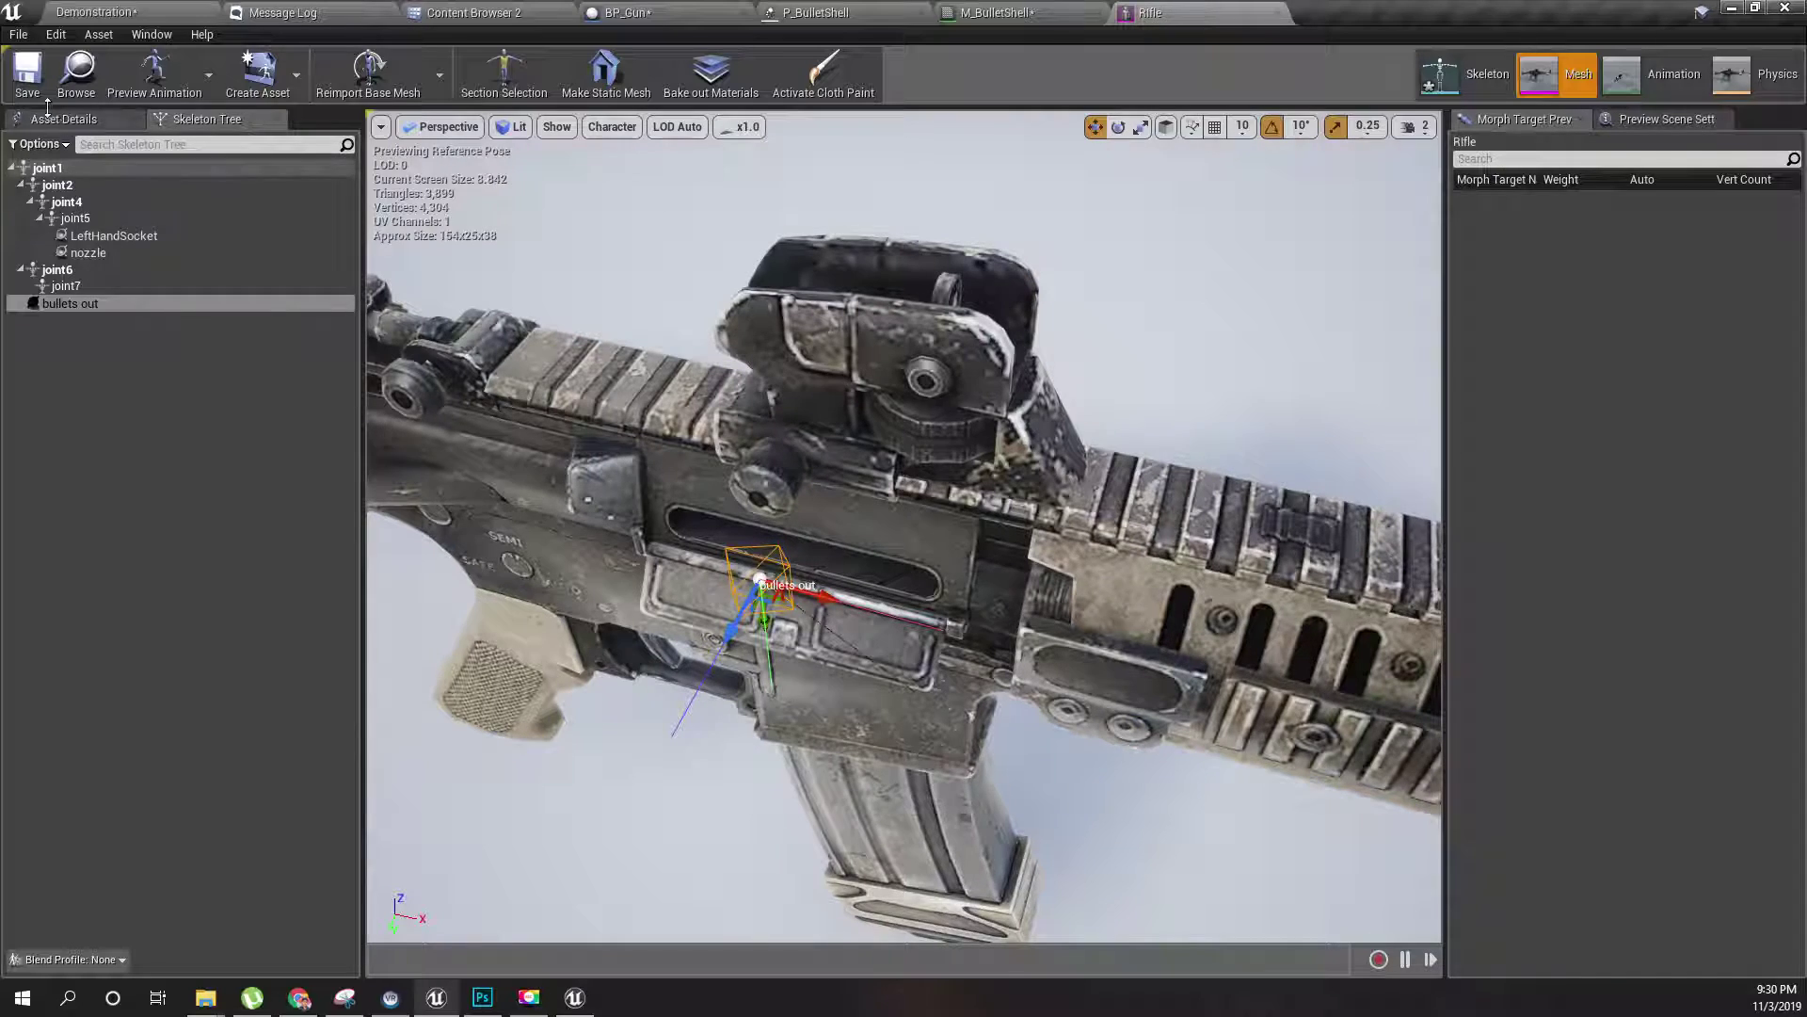
# - In BP_Gun, make P_BulletShell a child of the Rifle component and set its parent socket to bullets out
pyautogui.click(894, 14)
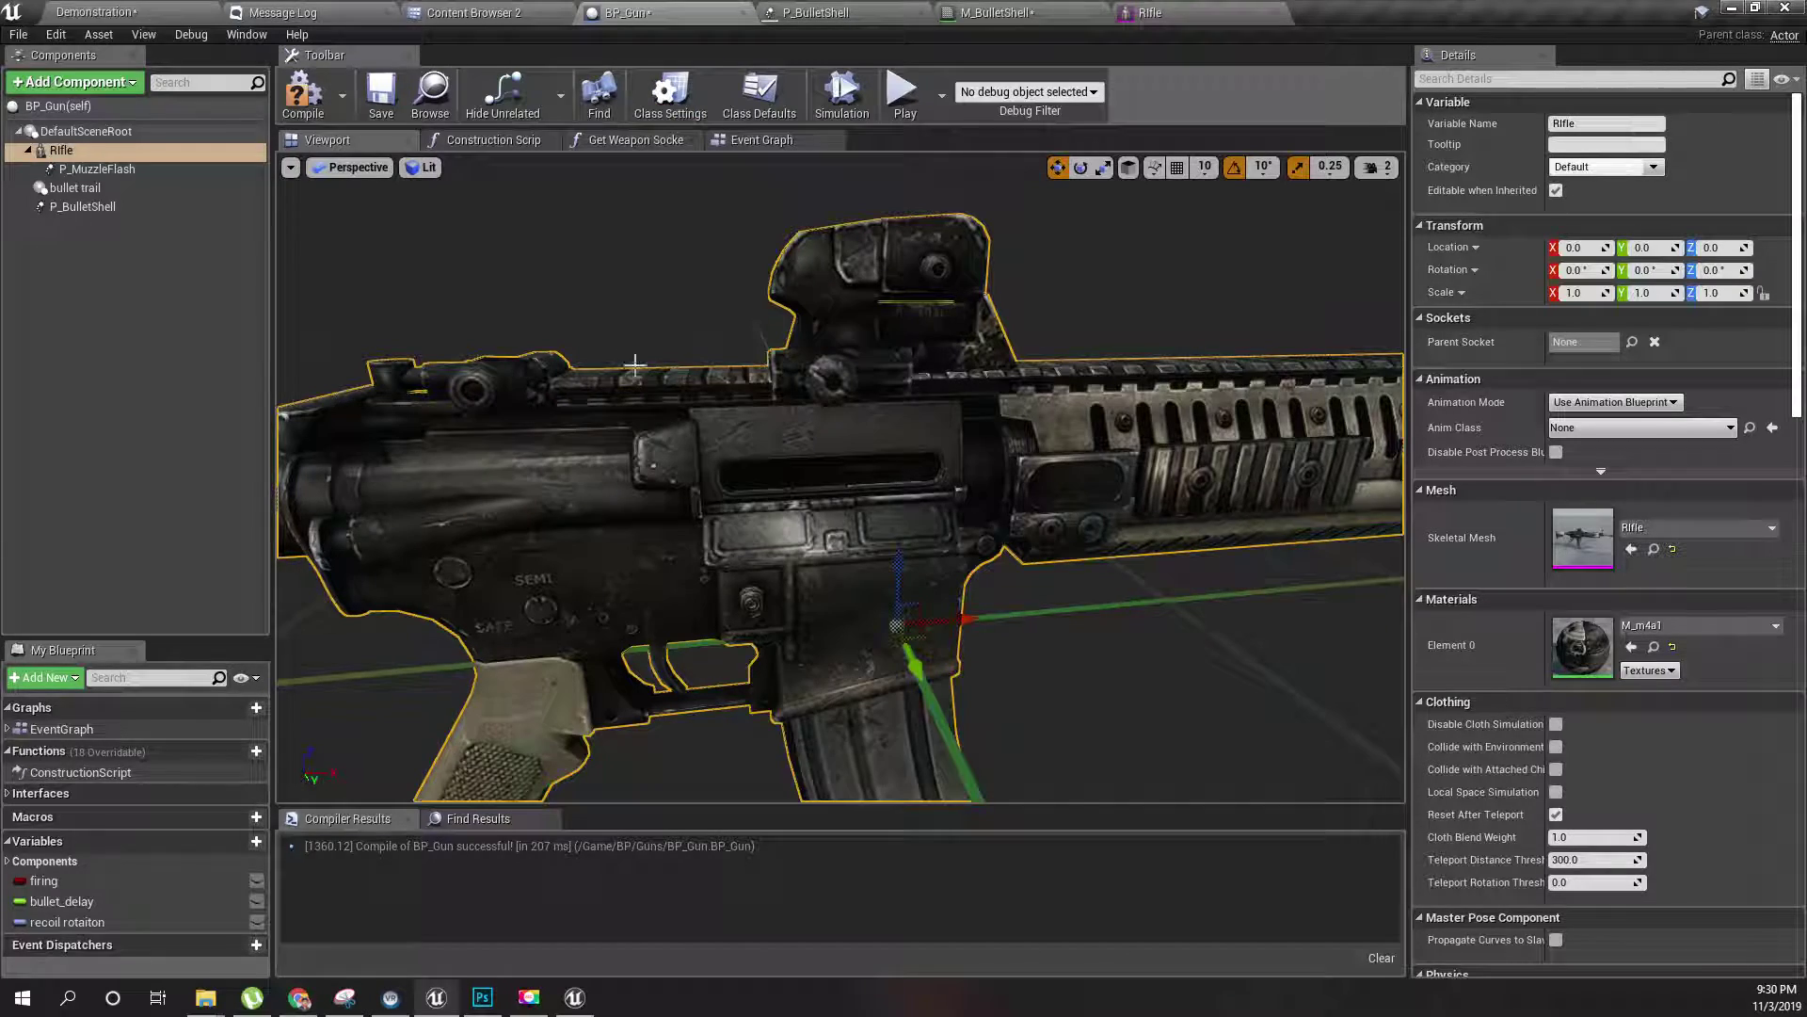
pyautogui.click(94, 208)
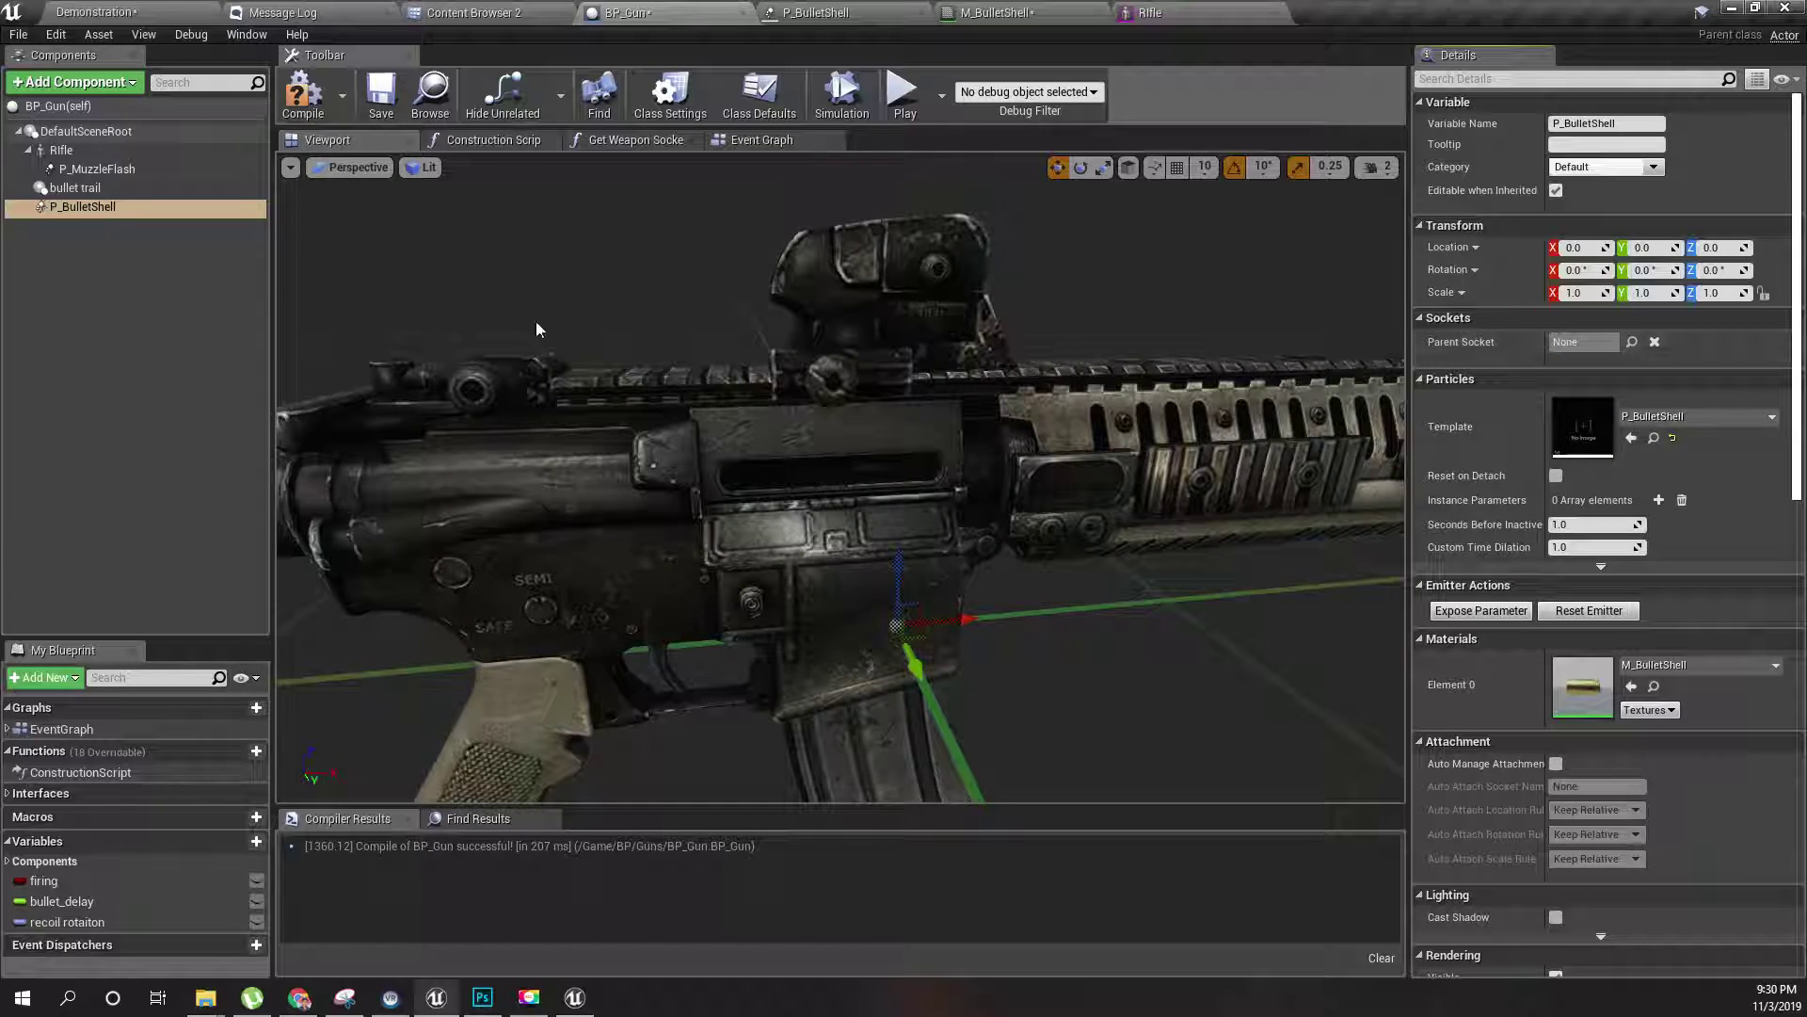
pyautogui.moveTo(82, 207); pyautogui.dragTo(70, 155)
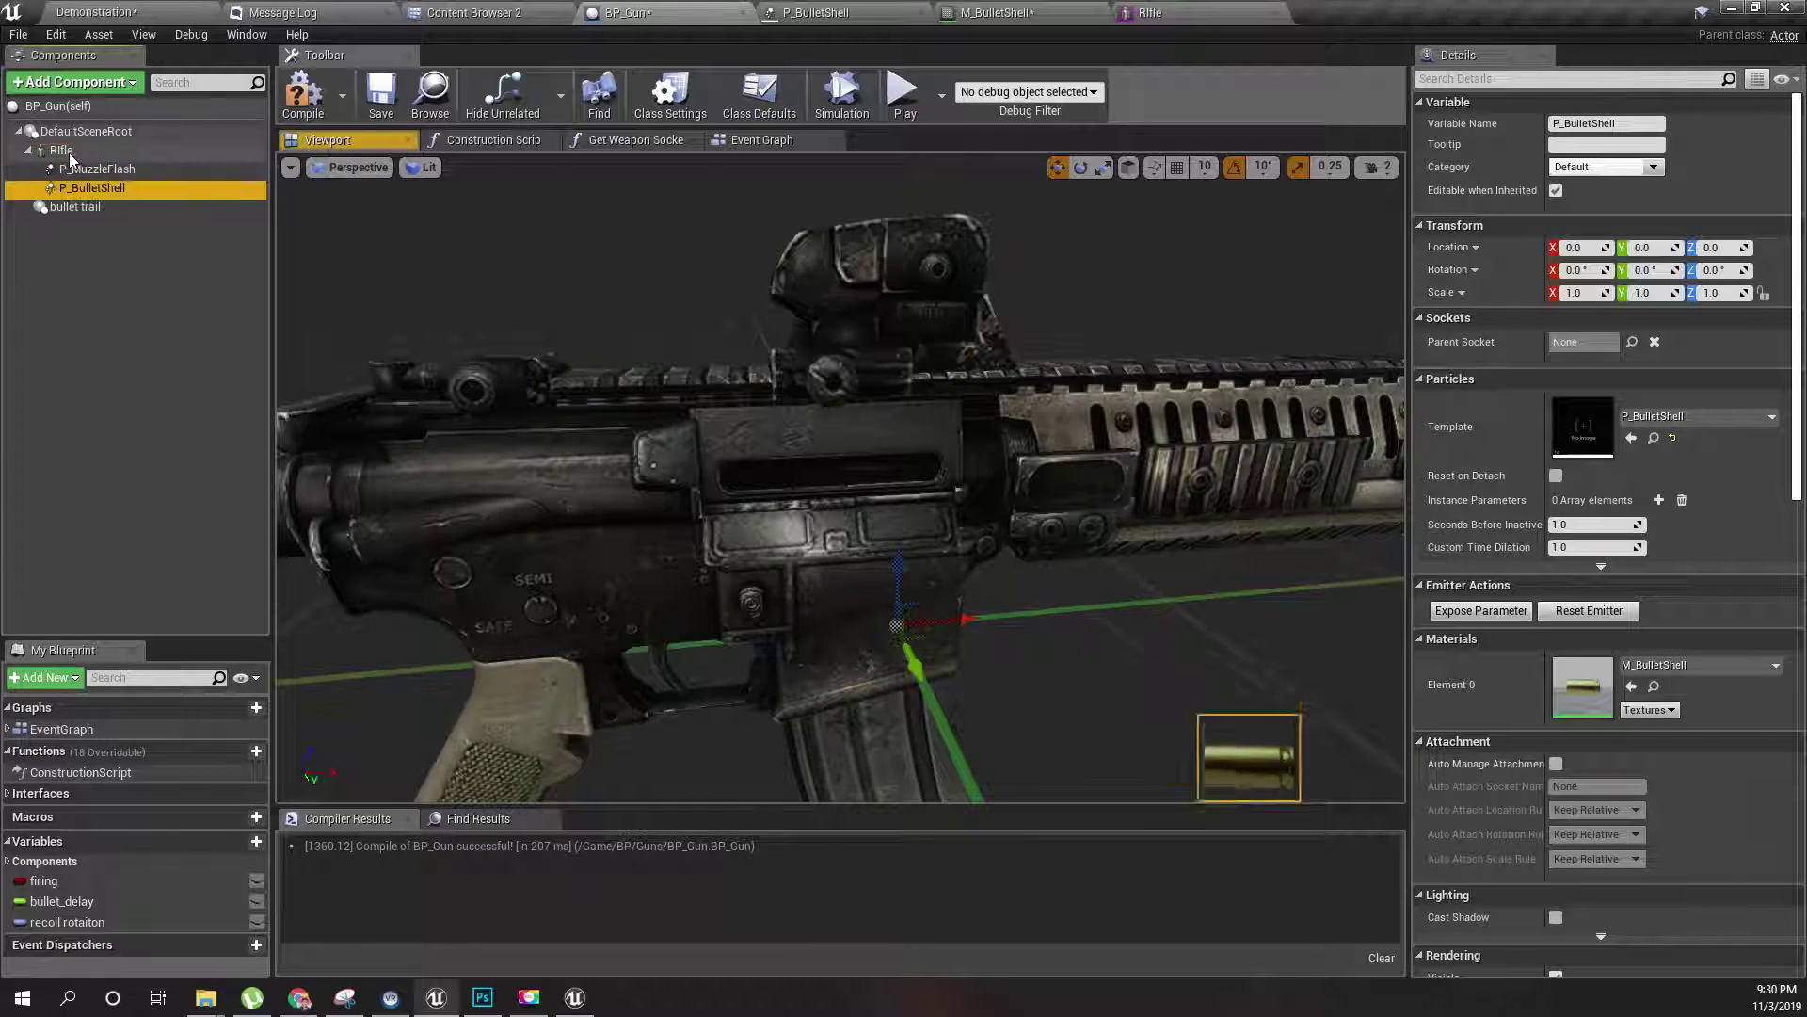
pyautogui.click(1586, 342)
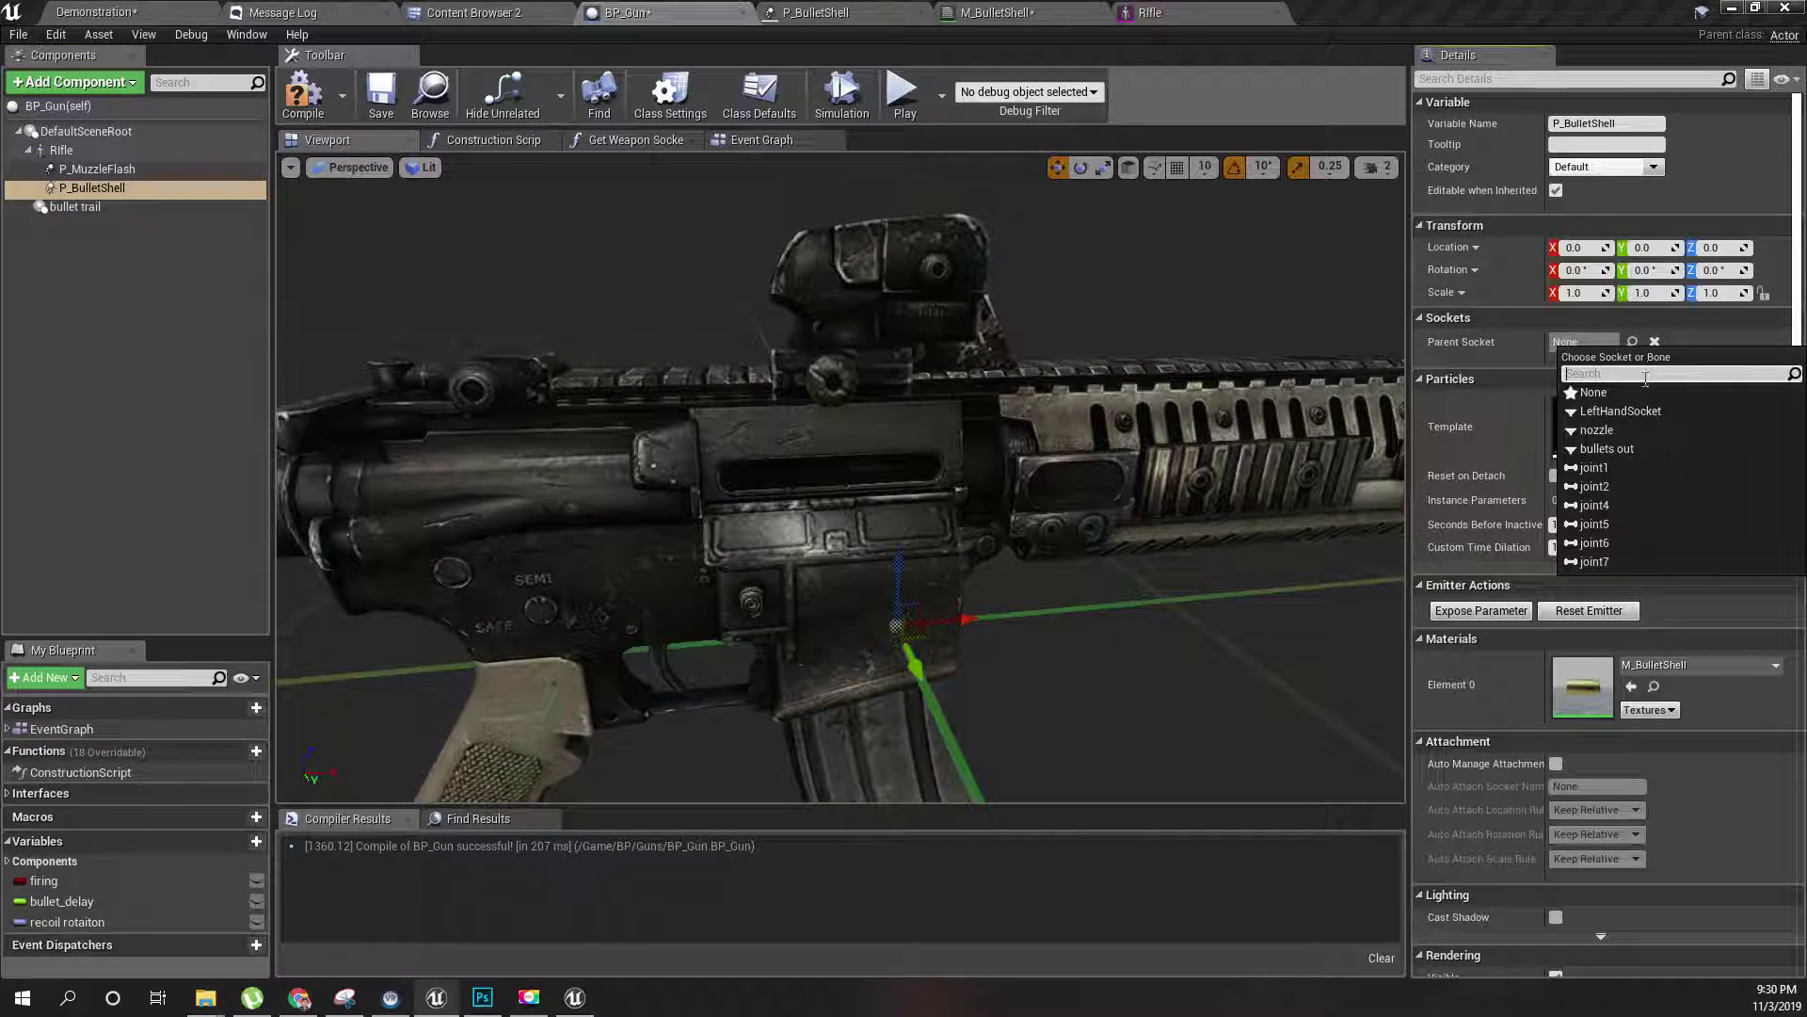
pyautogui.click(1607, 449)
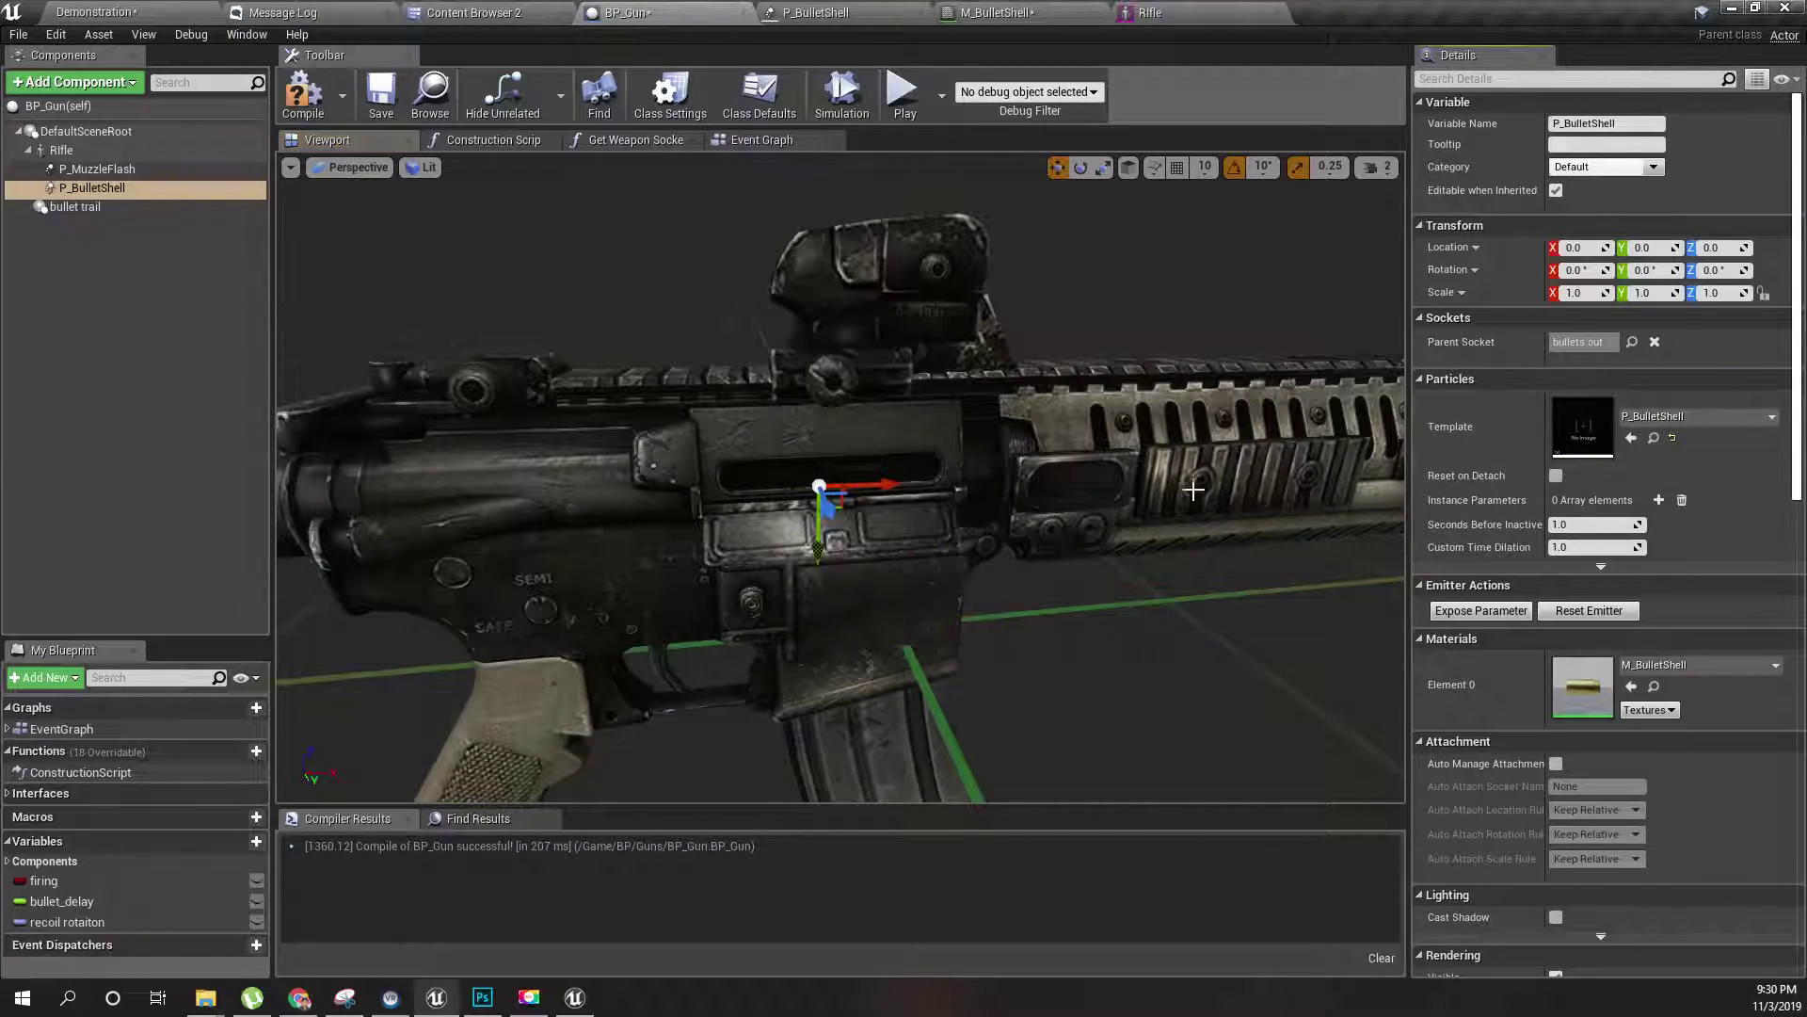
# - Try switching P_BulletShell's Auto Activate option off and back on
pyautogui.moveTo(1194, 489); pyautogui.dragTo(1278, 576, button='right')
pyautogui.scroll(-2, 1549, 551)
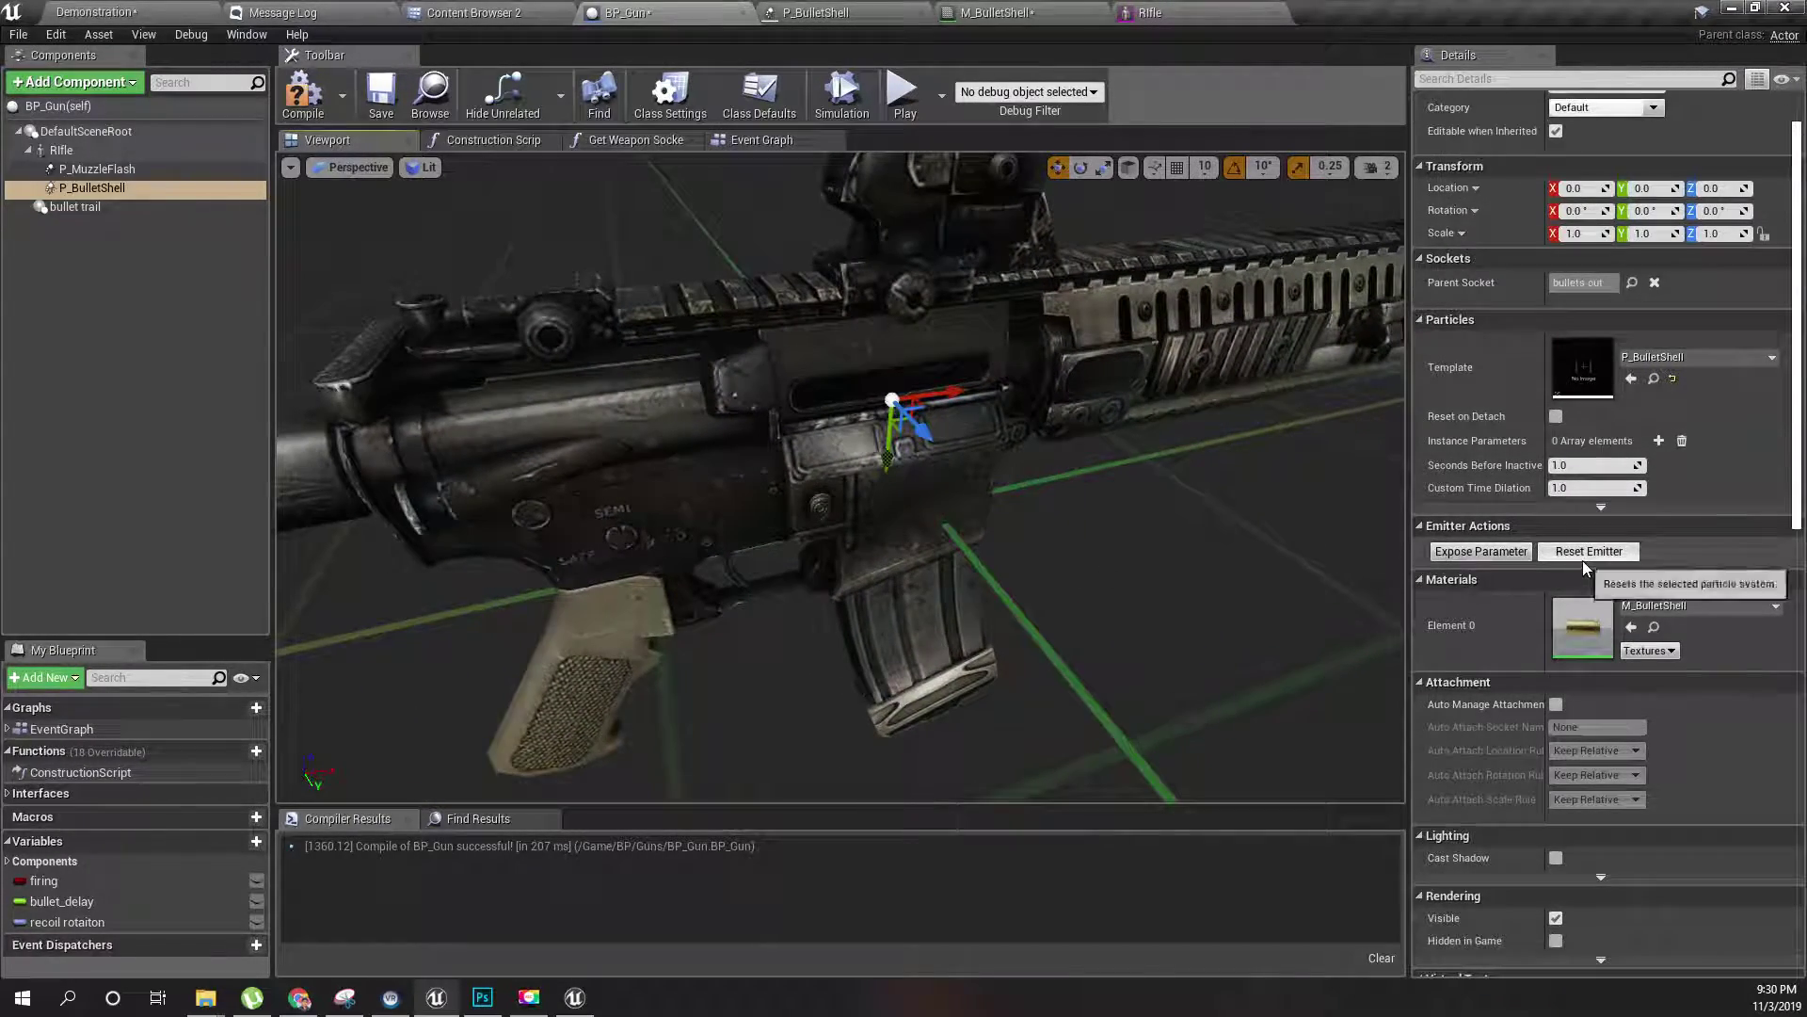
pyautogui.scroll(-5, 1591, 565)
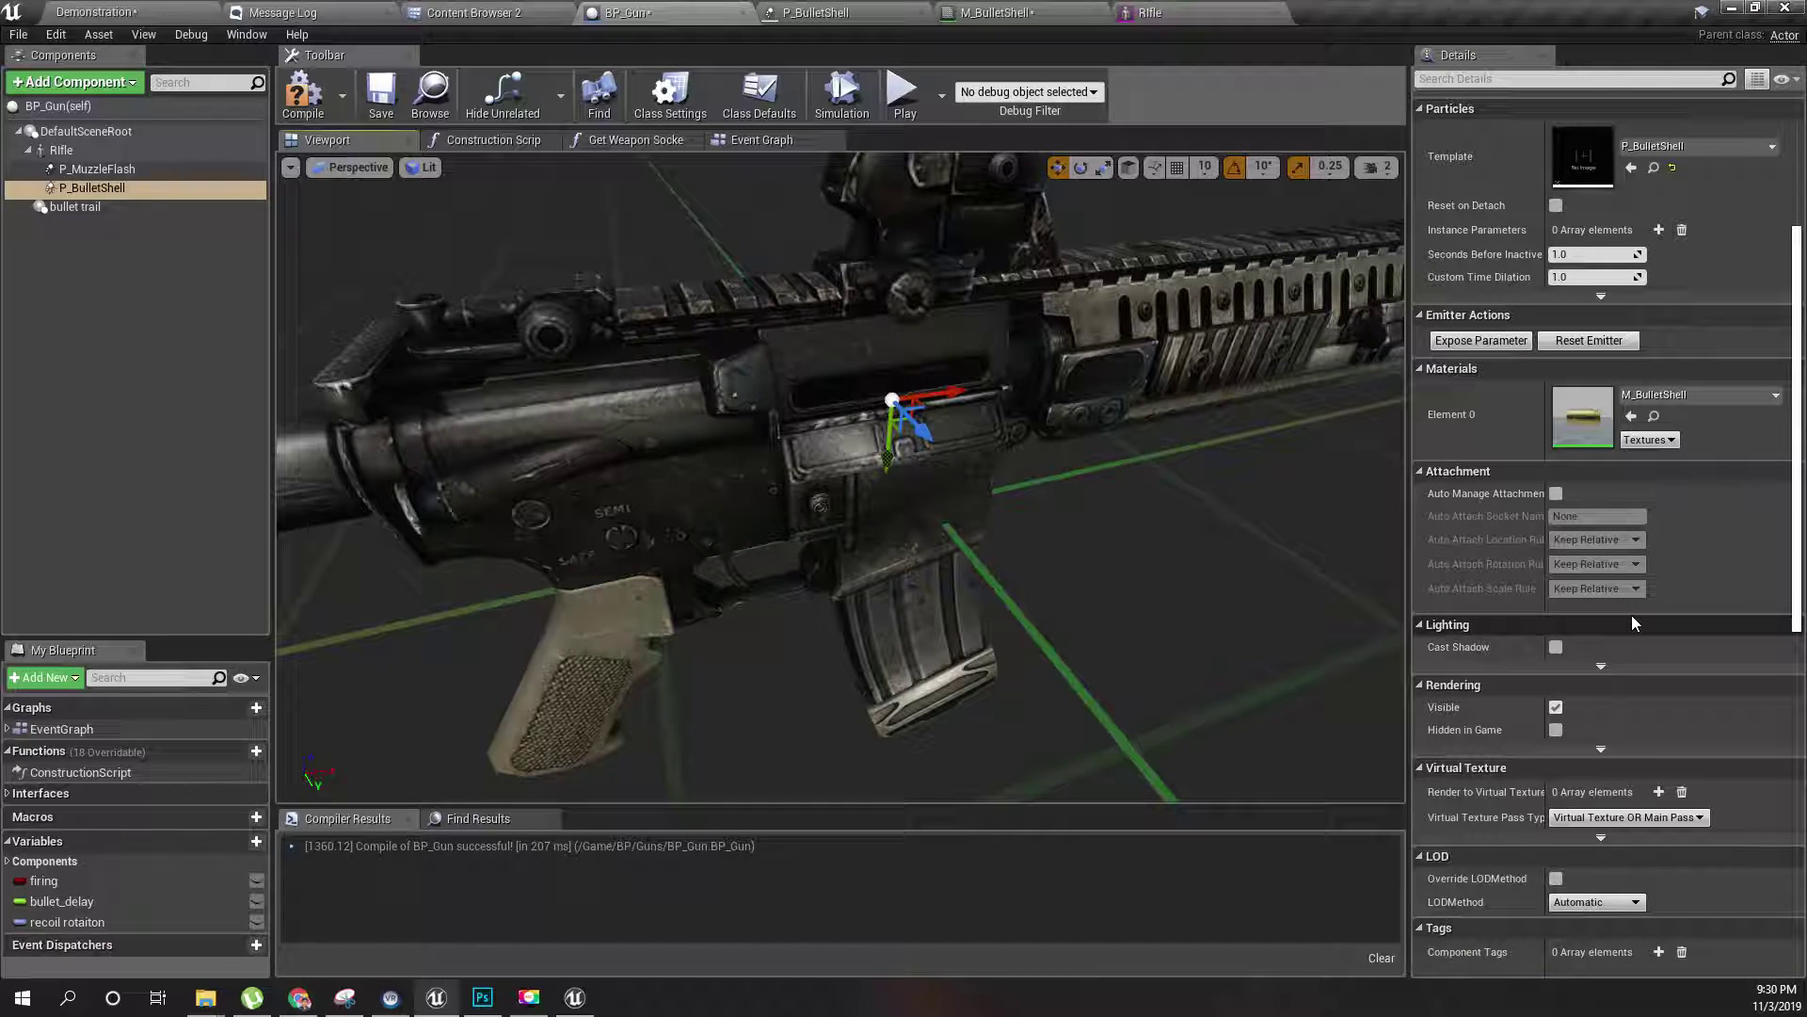
pyautogui.scroll(-7, 1638, 604)
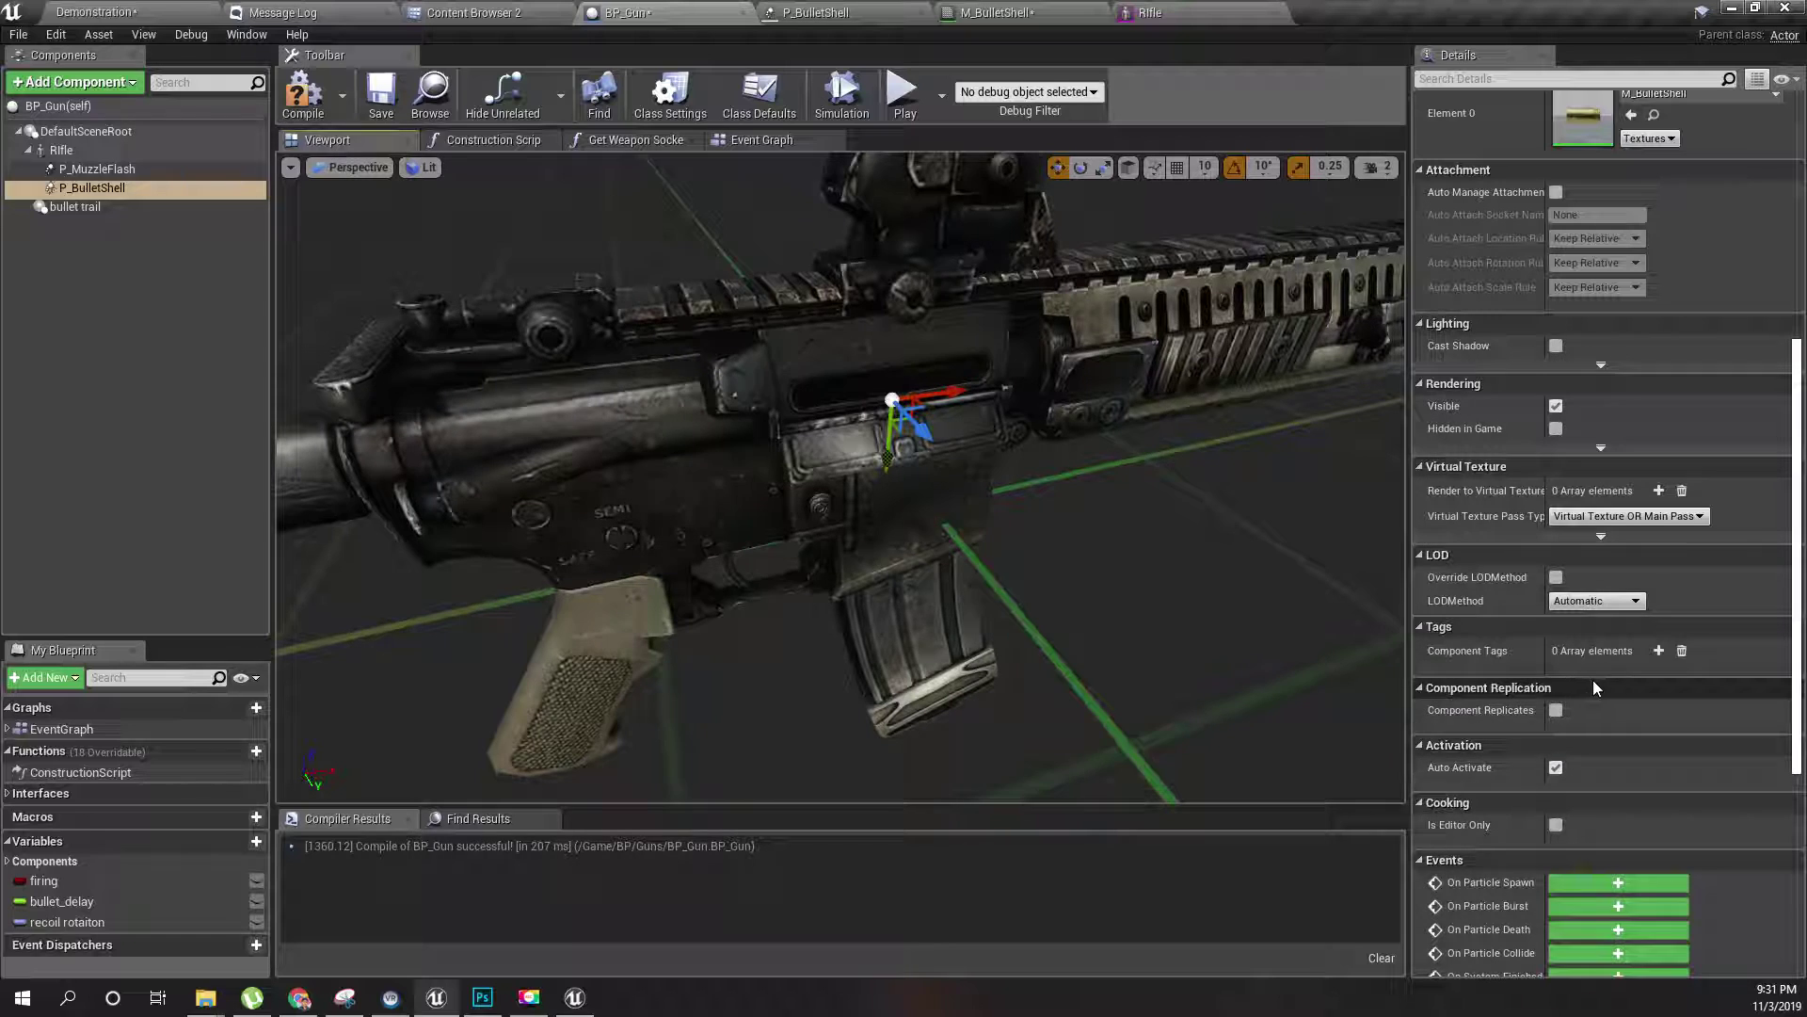
pyautogui.click(1556, 767)
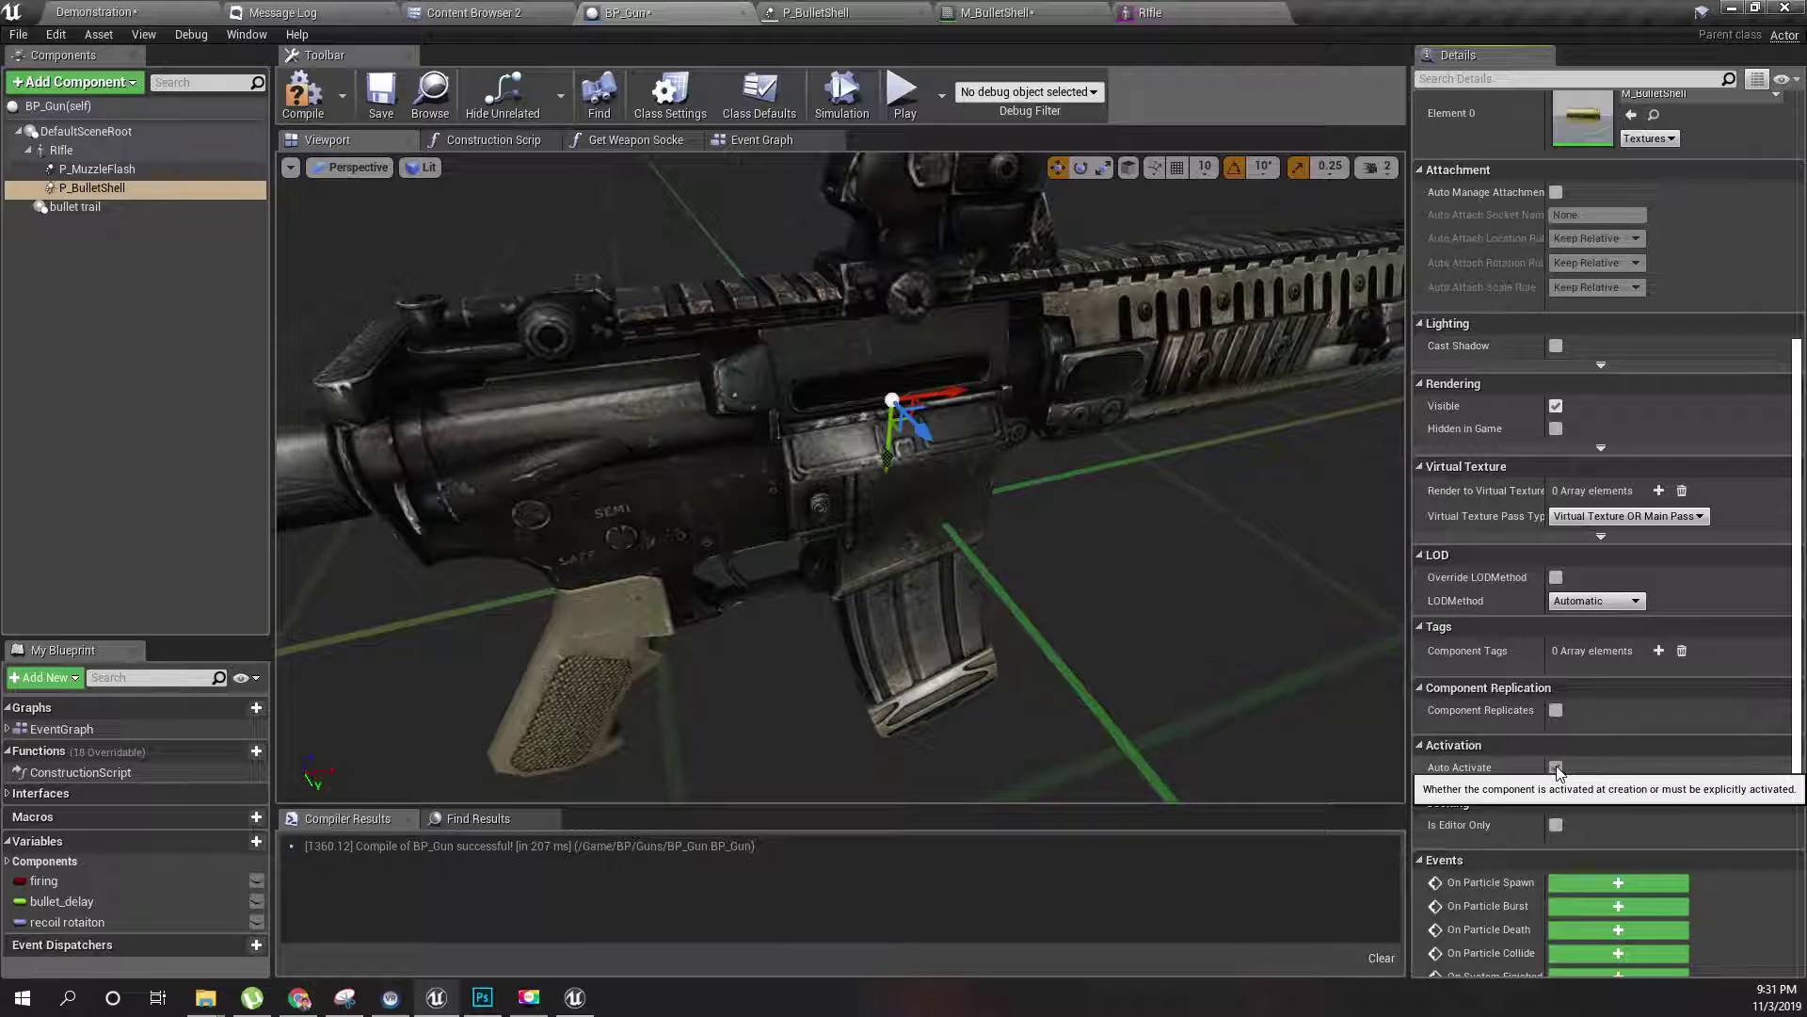
pyautogui.click(1556, 767)
pyautogui.click(1557, 767)
# - Move the P_BulletShell component outward, away from the side of the rifle at the ejection port
pyautogui.moveTo(1171, 539); pyautogui.dragTo(1534, 452, button='right')
pyautogui.moveTo(642, 585); pyautogui.dragTo(613, 484, button='right')
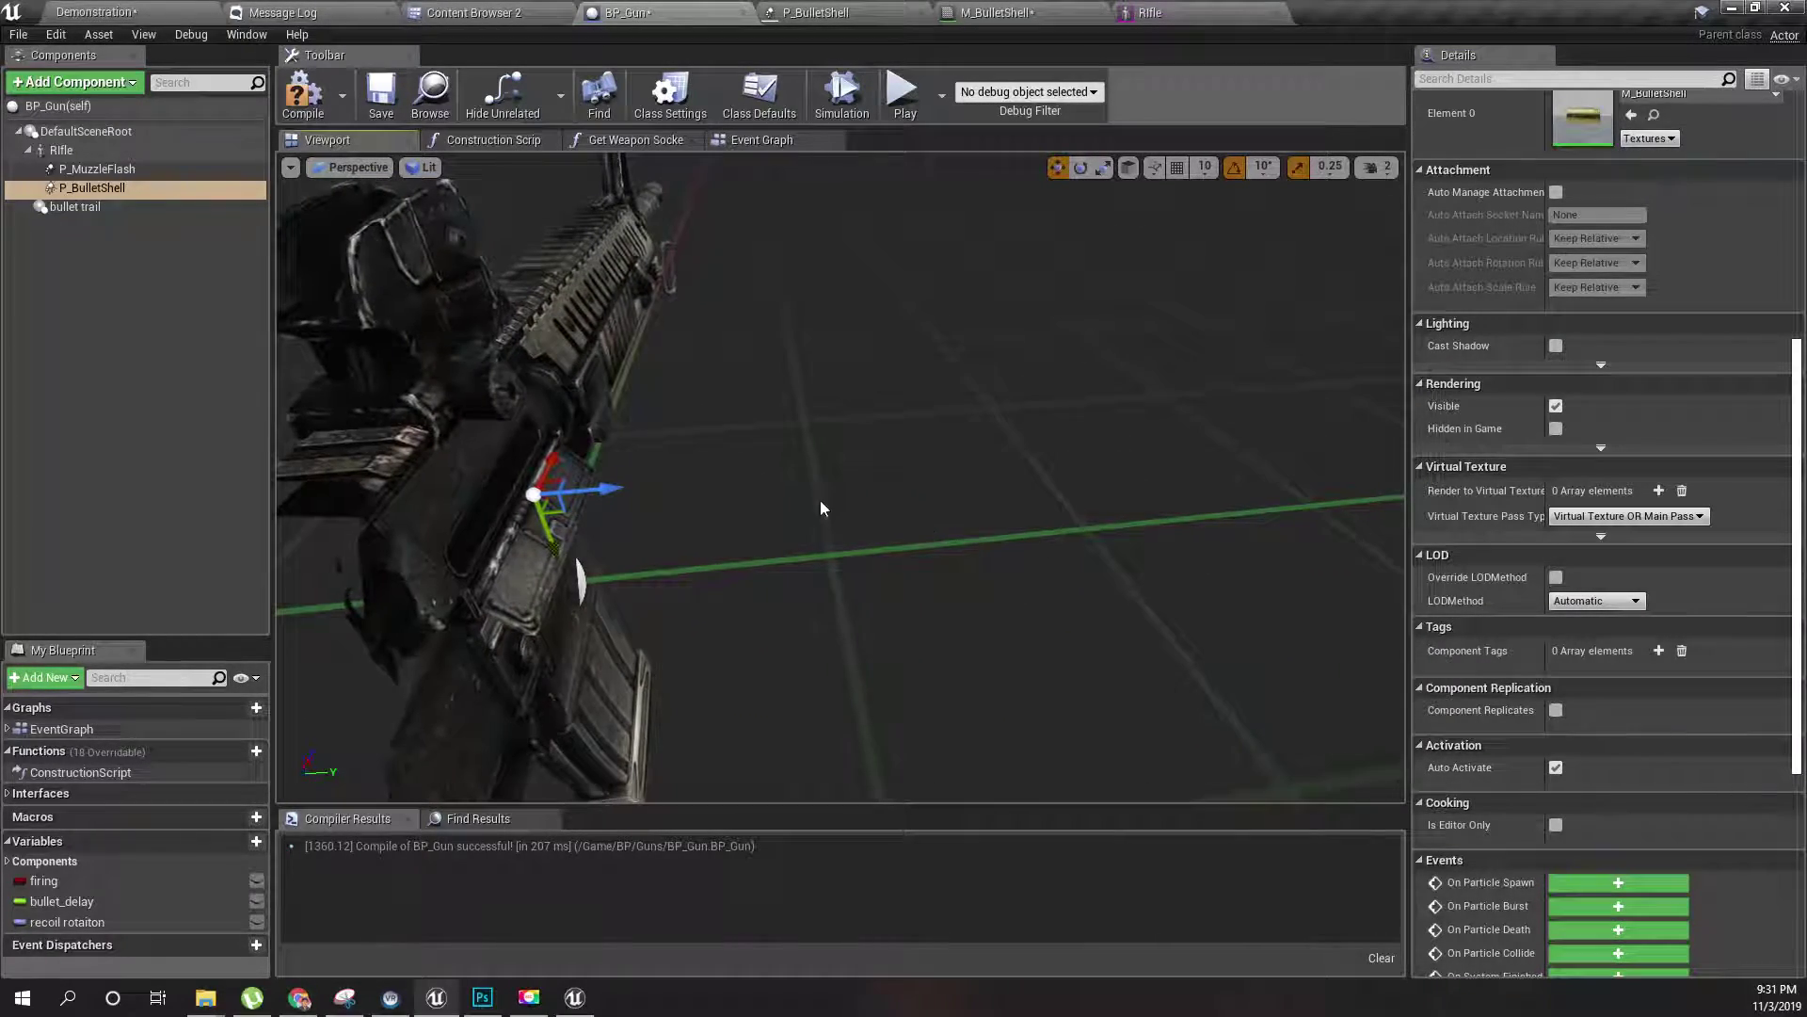
pyautogui.moveTo(613, 484); pyautogui.dragTo(766, 472)
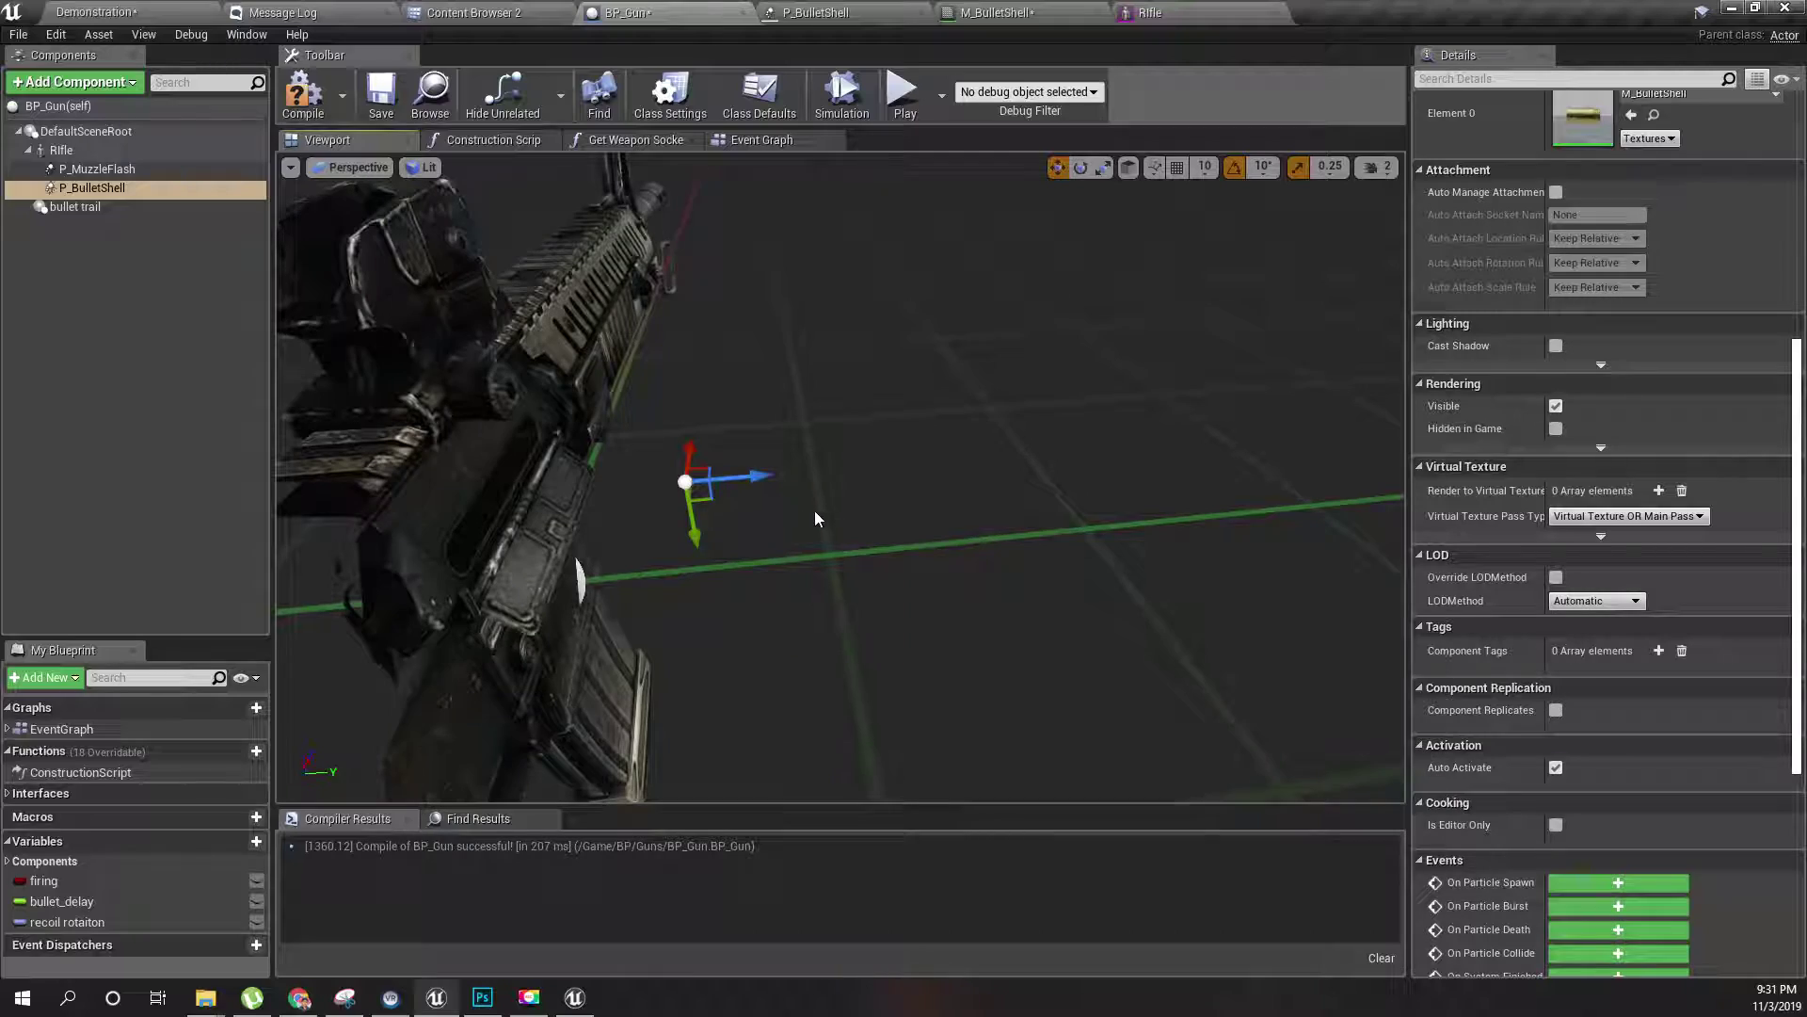
pyautogui.moveTo(868, 523); pyautogui.dragTo(1224, 561, button='right')
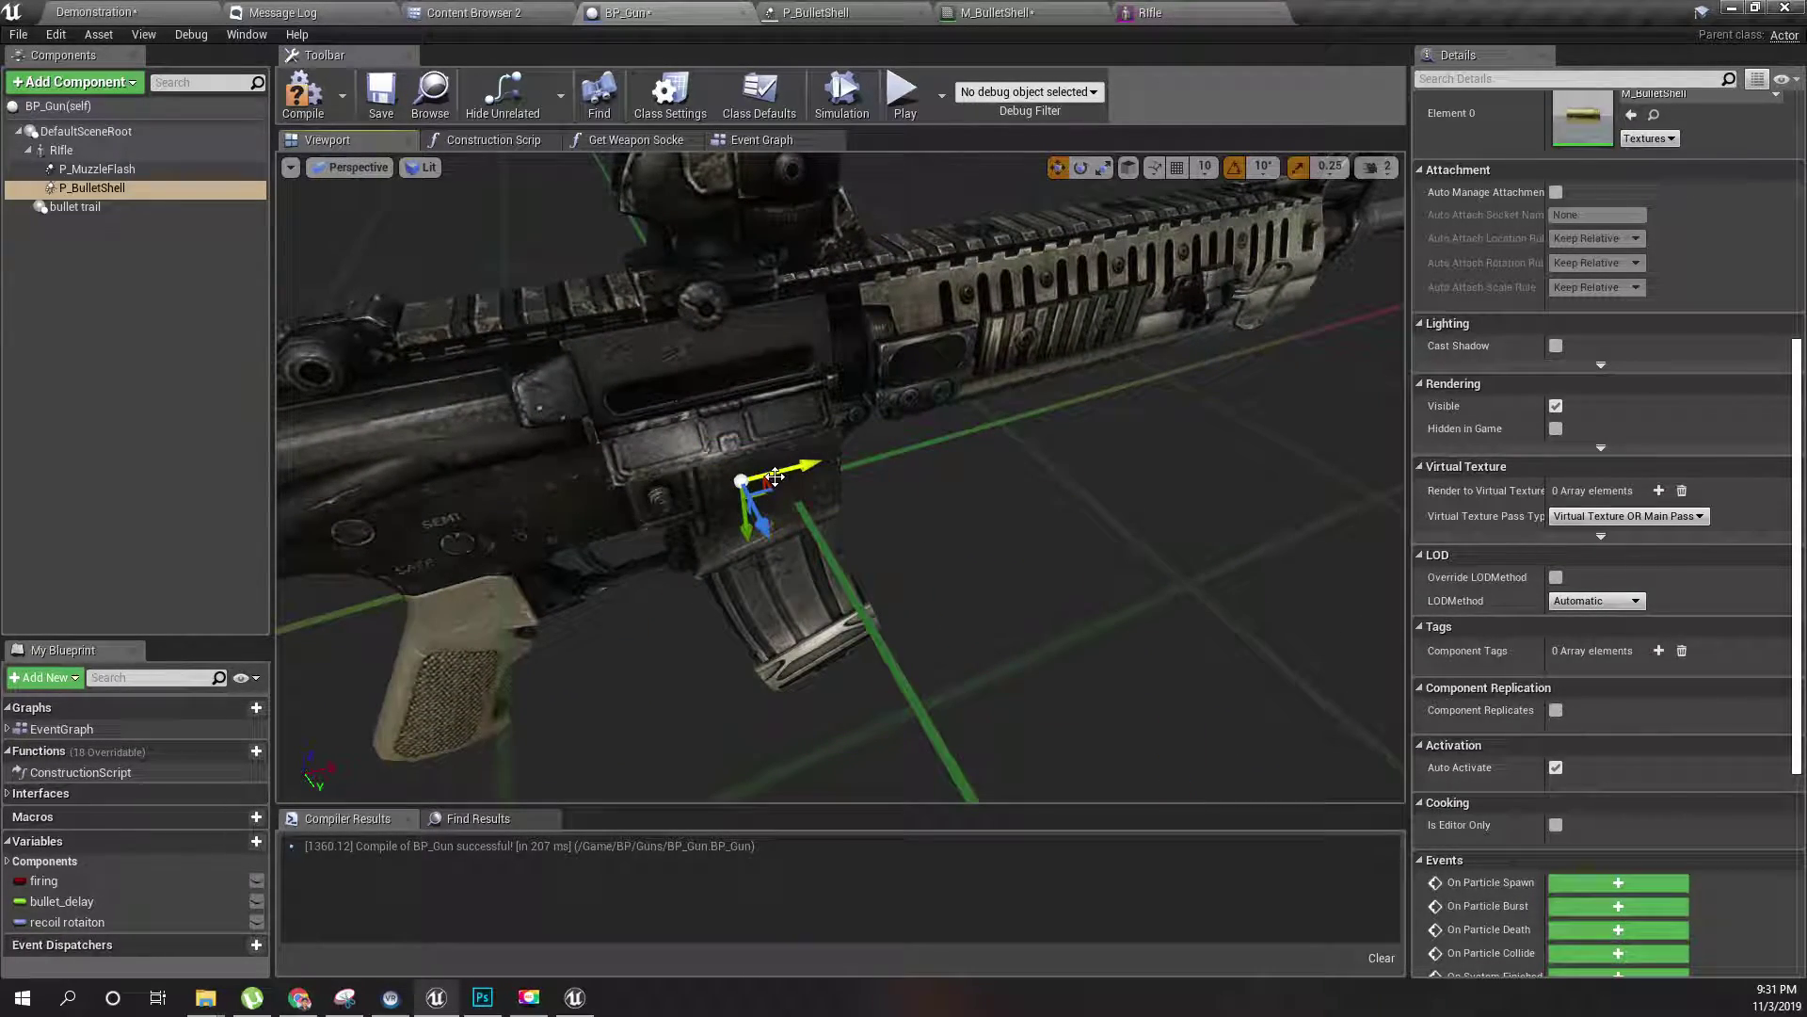
pyautogui.moveTo(775, 476); pyautogui.dragTo(911, 492, button='right')
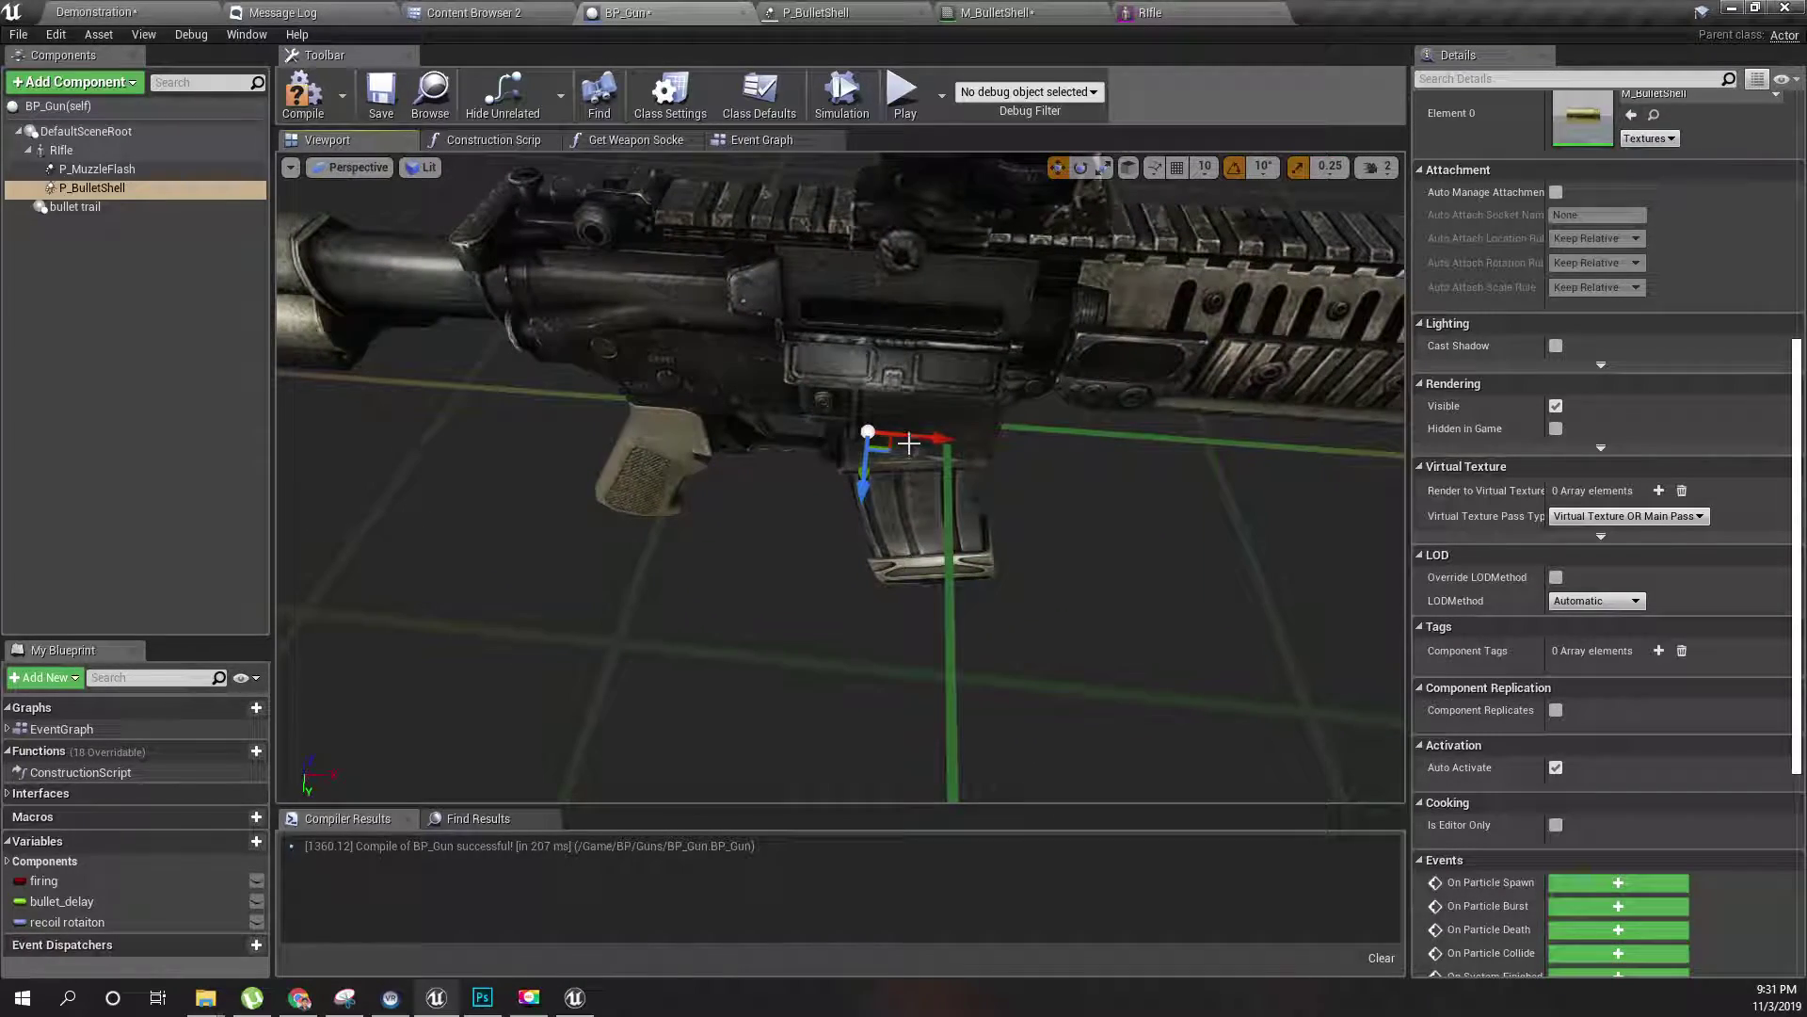
pyautogui.moveTo(909, 438); pyautogui.dragTo(911, 439)
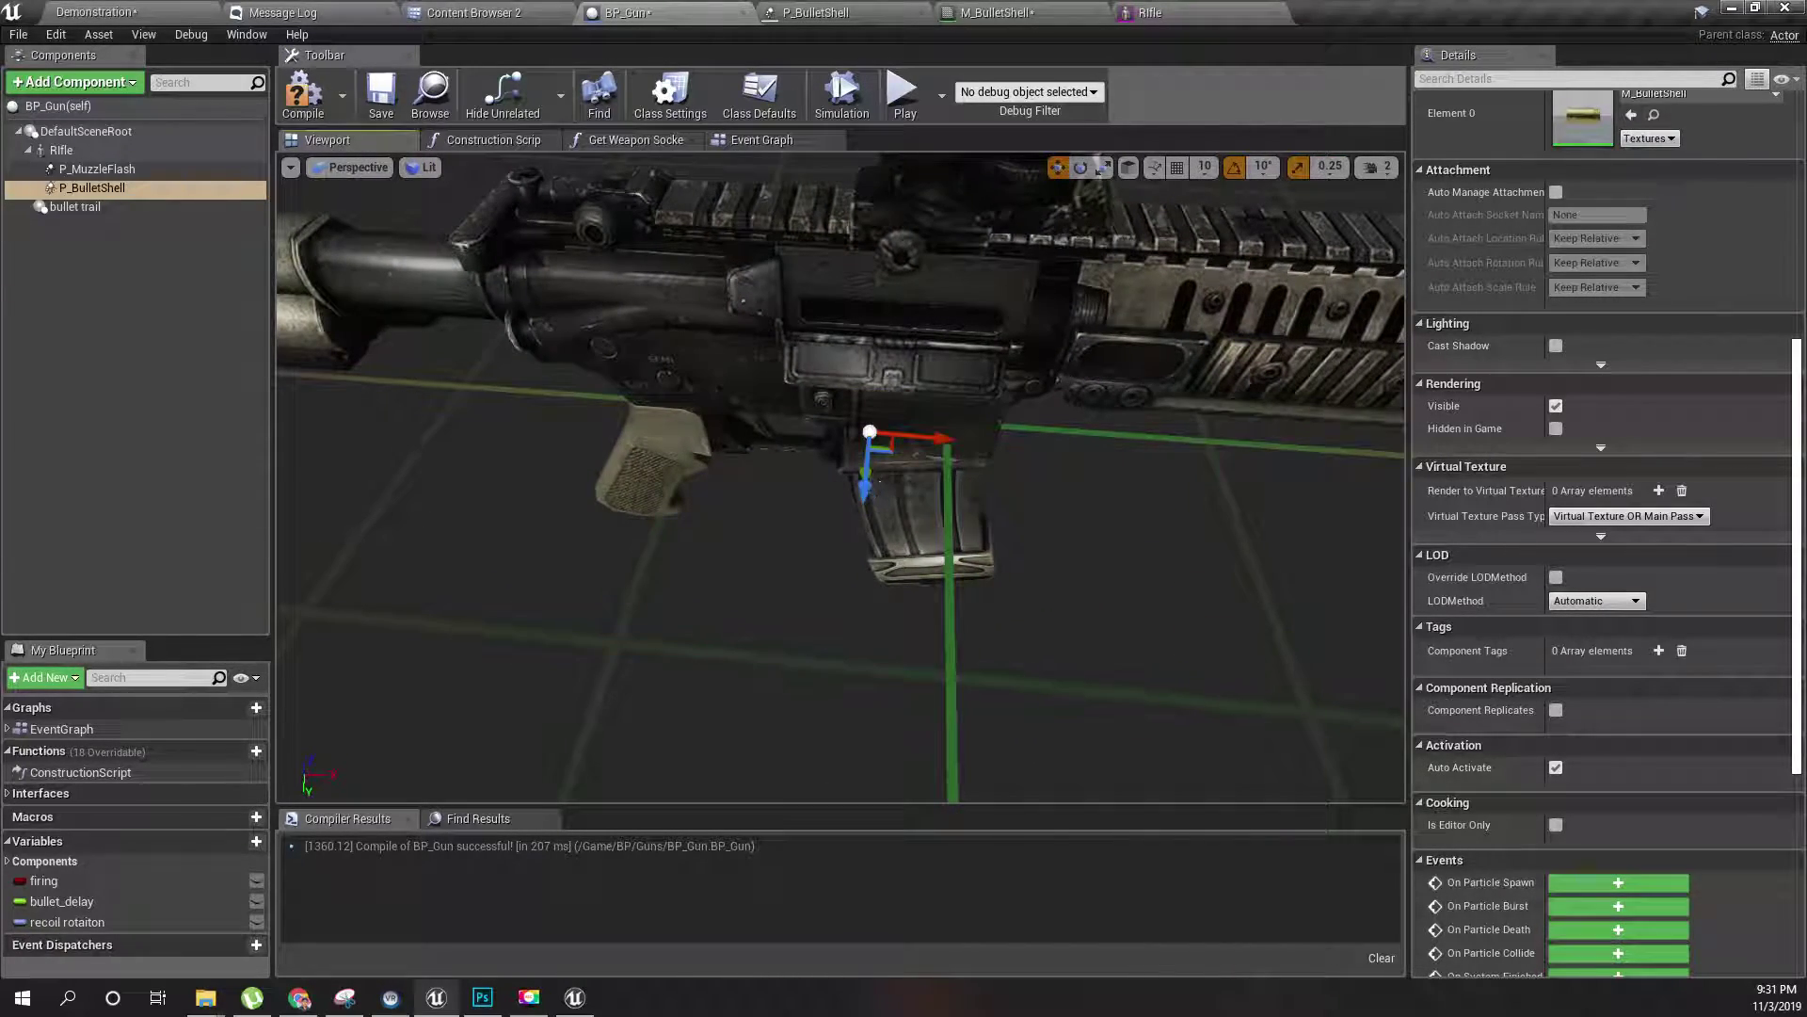
pyautogui.moveTo(880, 480); pyautogui.dragTo(988, 485, button='right')
# - In P_BulletShell, set the initial velocity maximum to 5, 5, 200 and the minimum to -5, -5, 400, and save the particle system
pyautogui.click(815, 12)
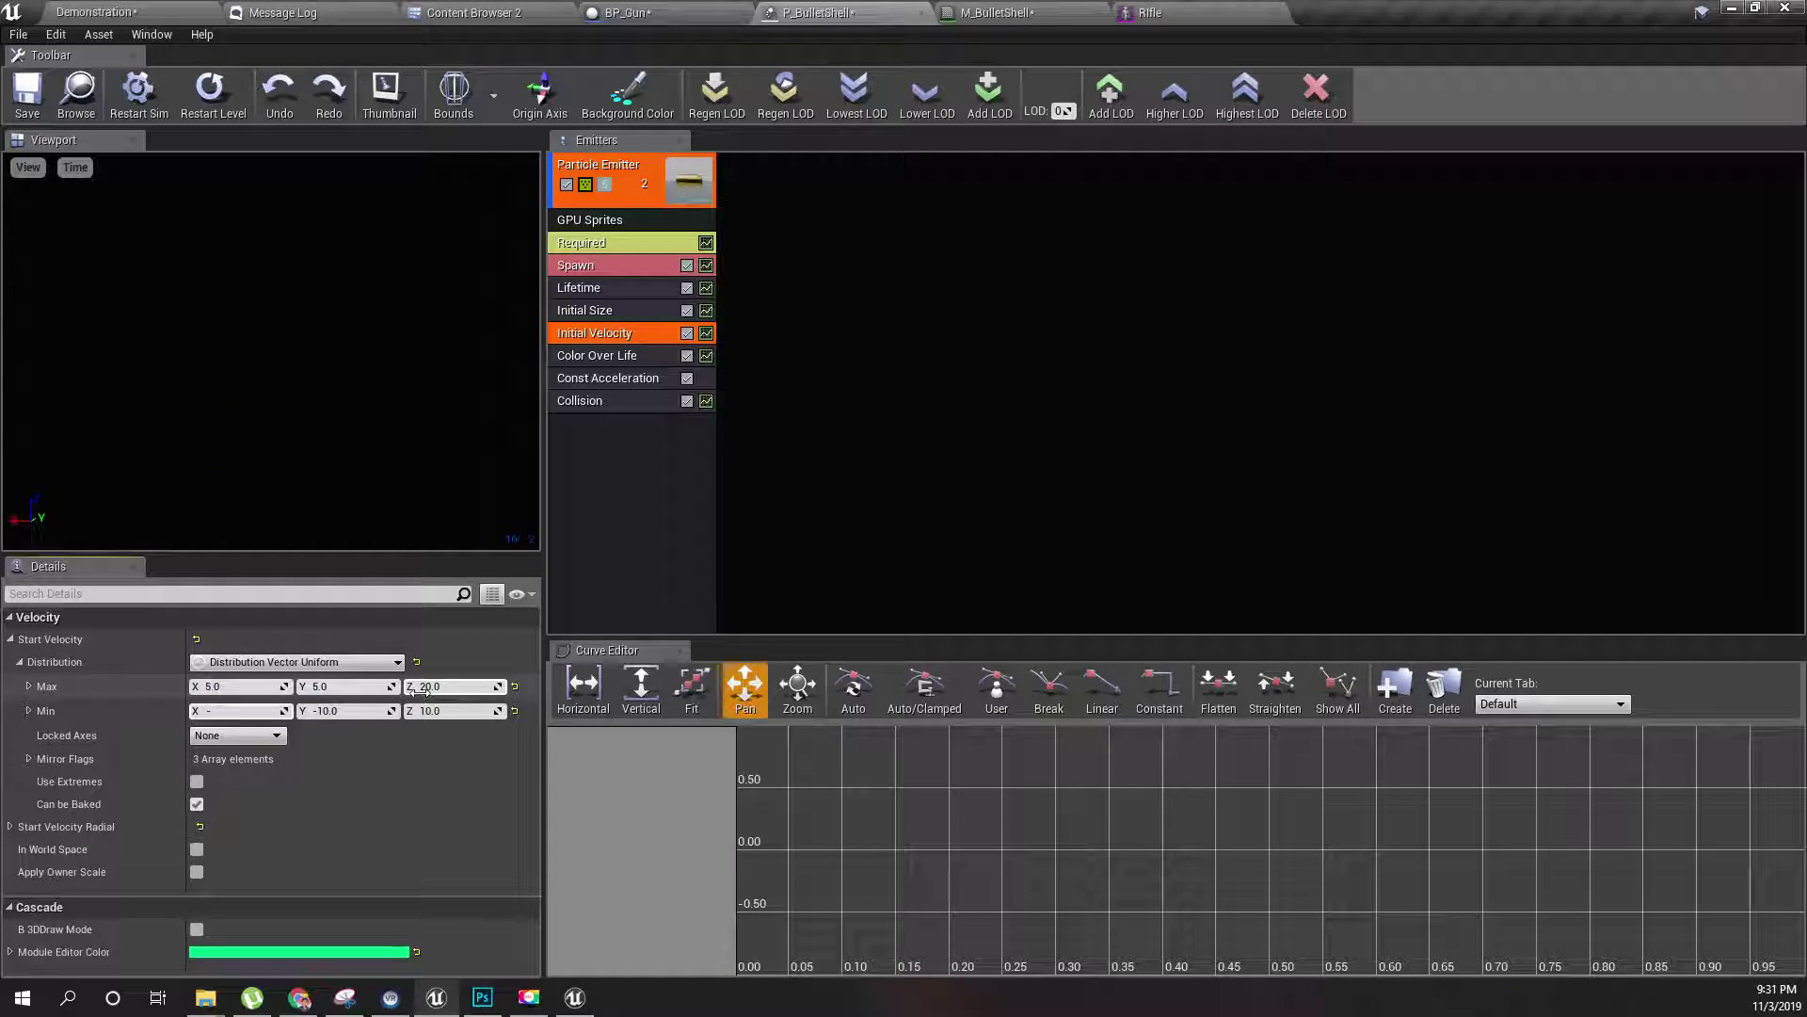
pyautogui.write('-5')
pyautogui.press('Tab')
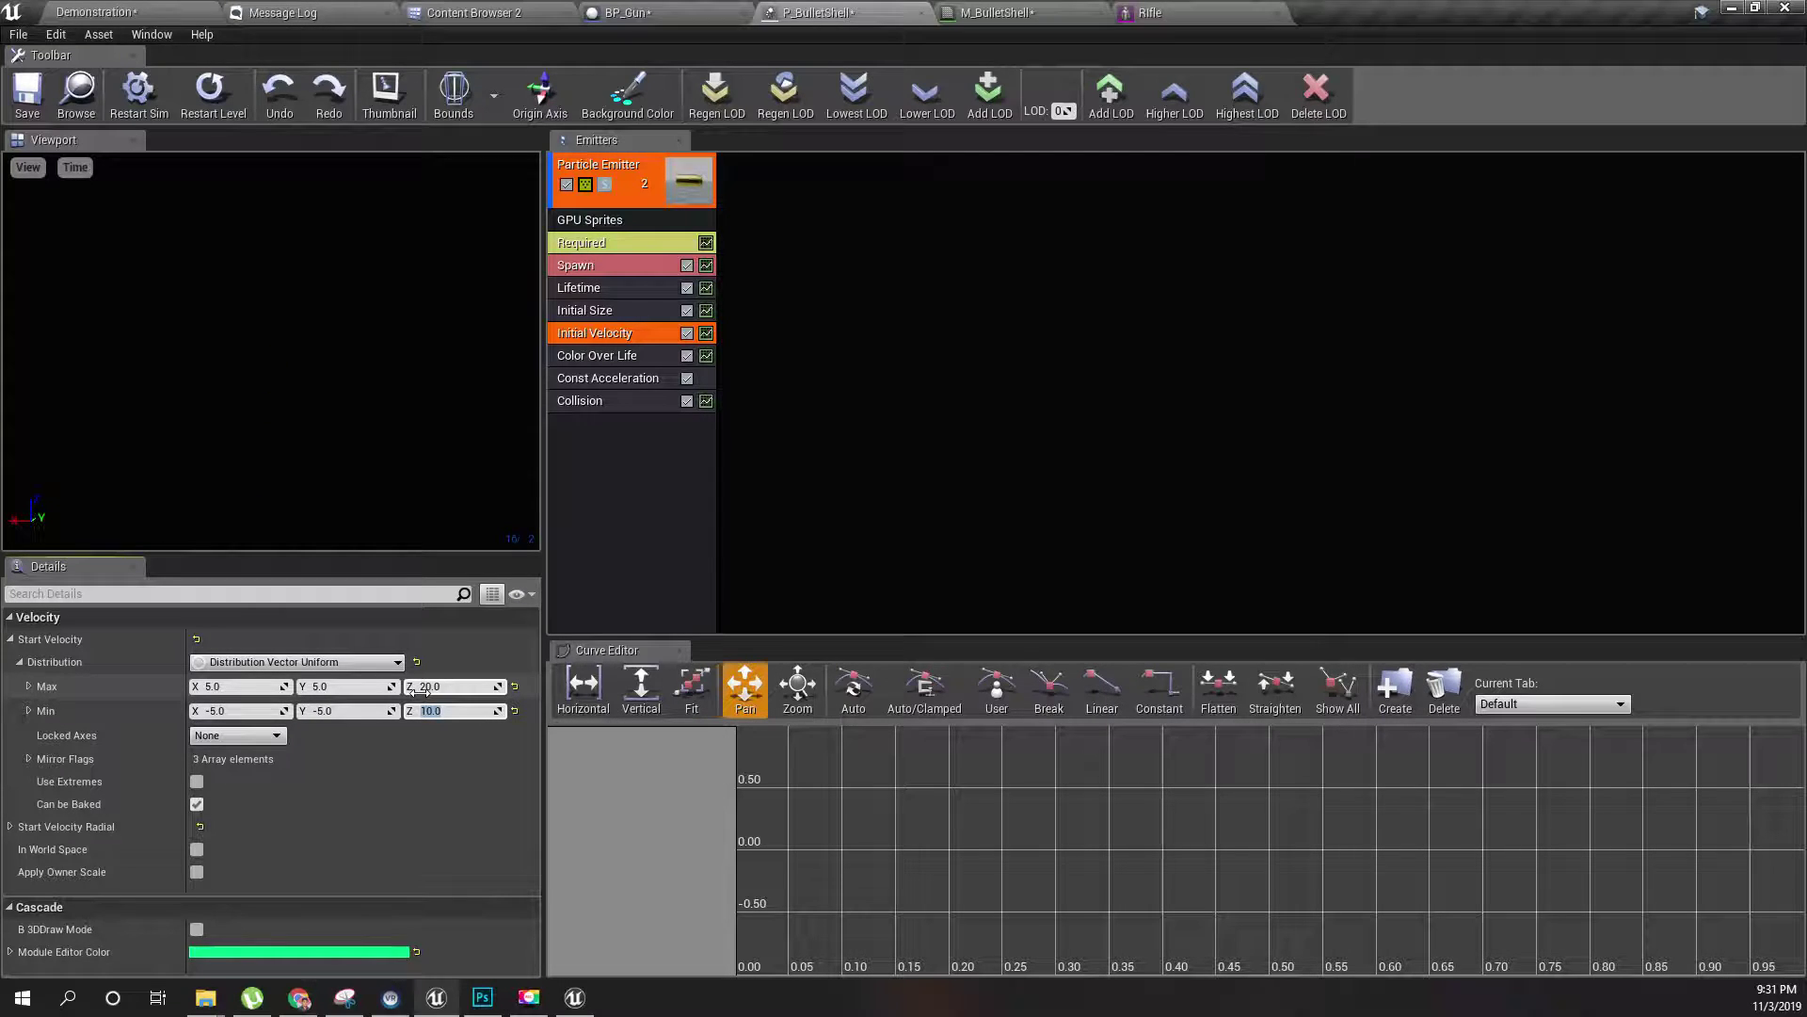
pyautogui.click(436, 688)
pyautogui.press('Tab')
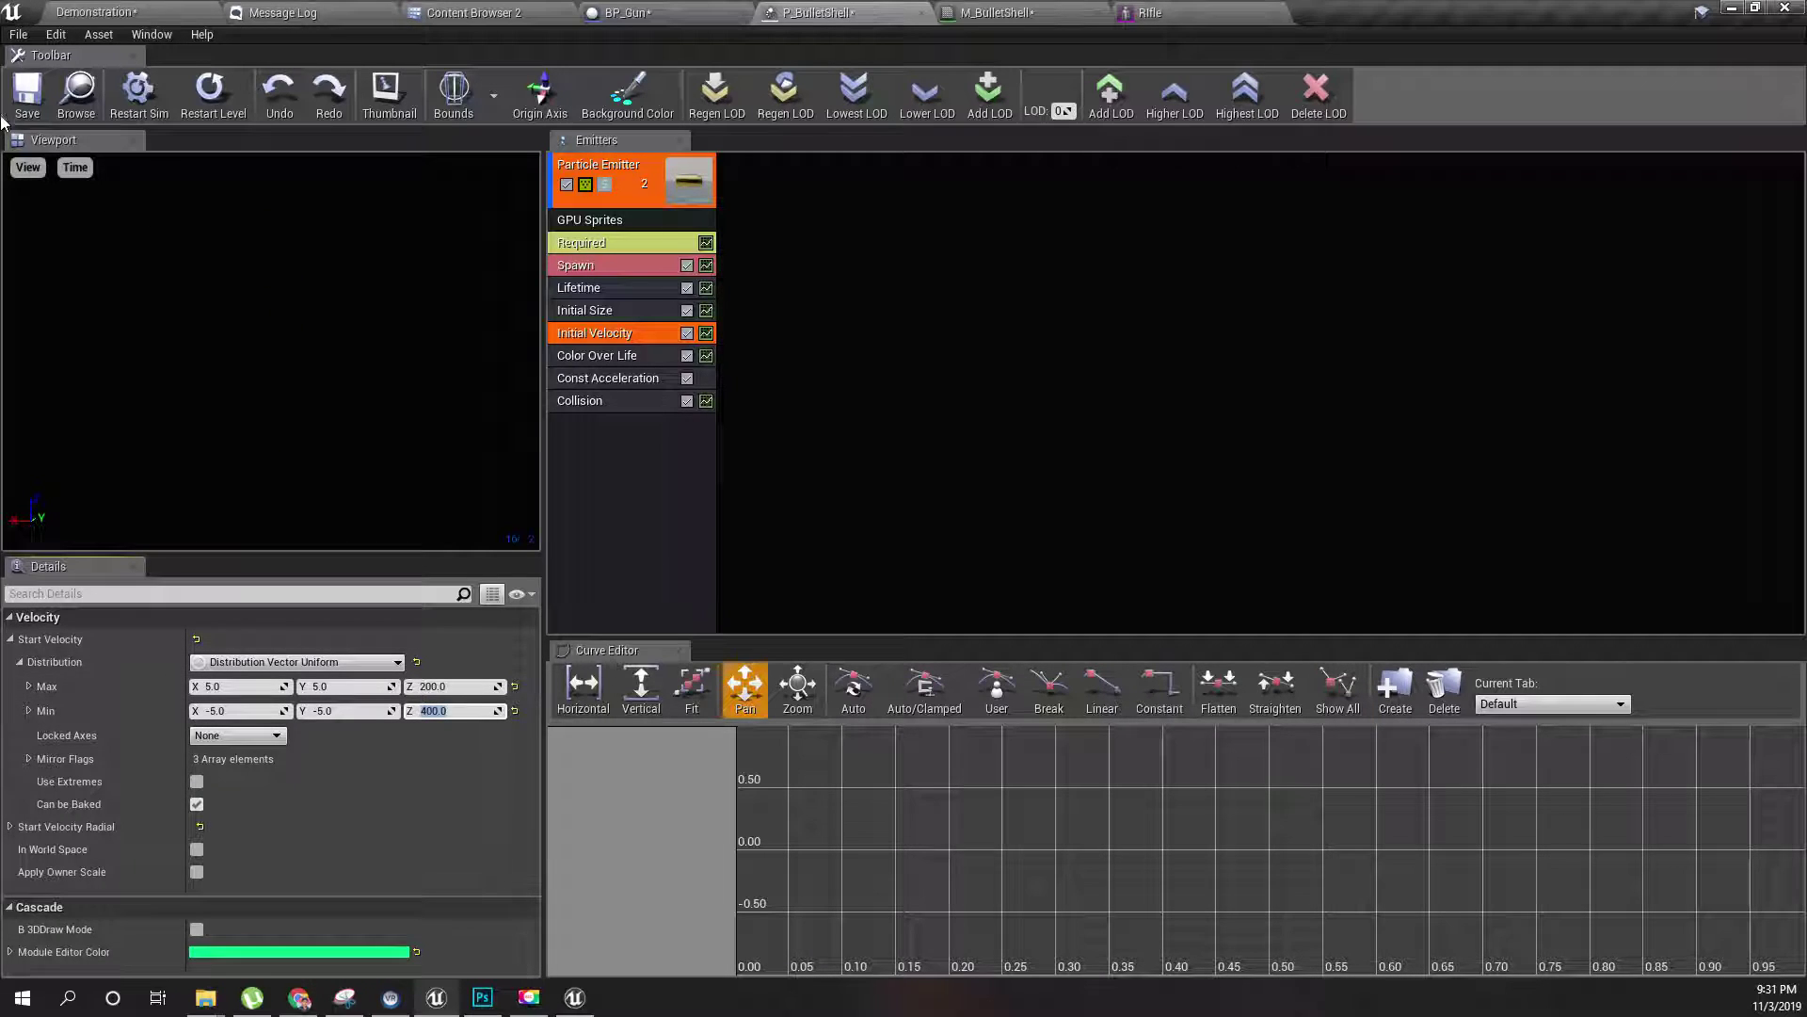
pyautogui.click(28, 91)
# - Compile BP_Gun and turn off Auto Activate for its P_BulletShell component
pyautogui.click(1177, 12)
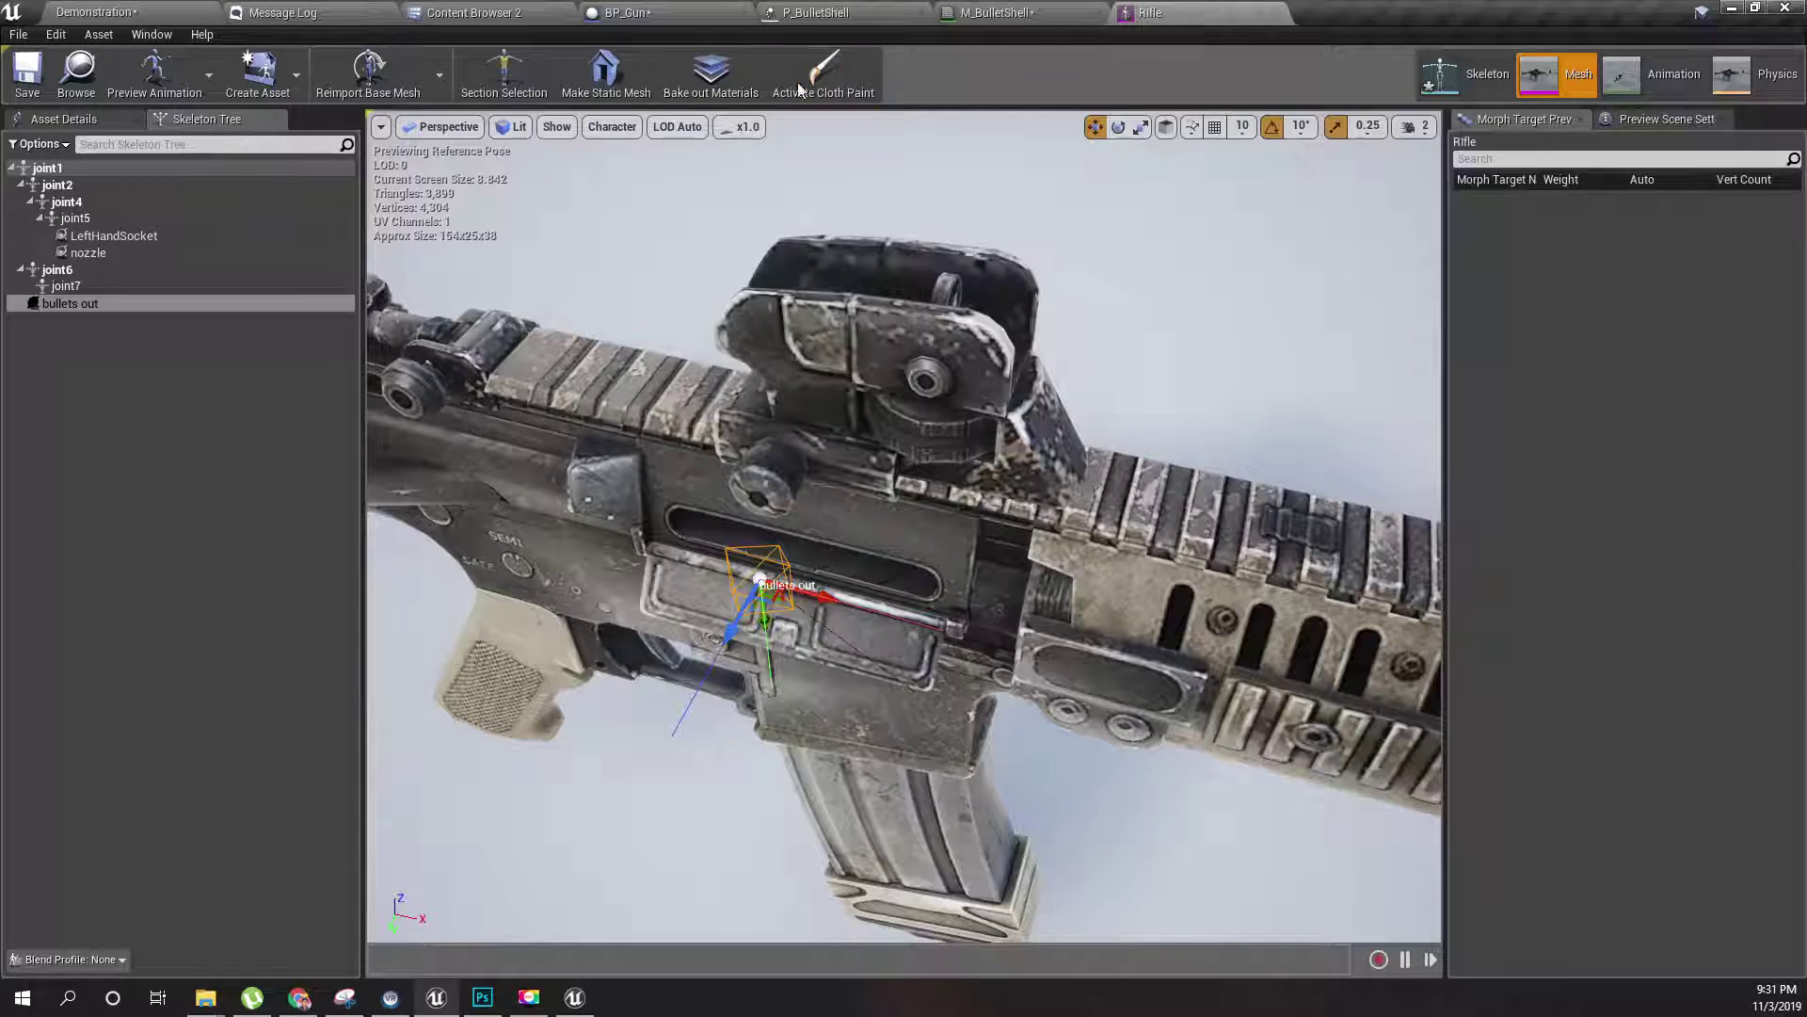
pyautogui.click(650, 12)
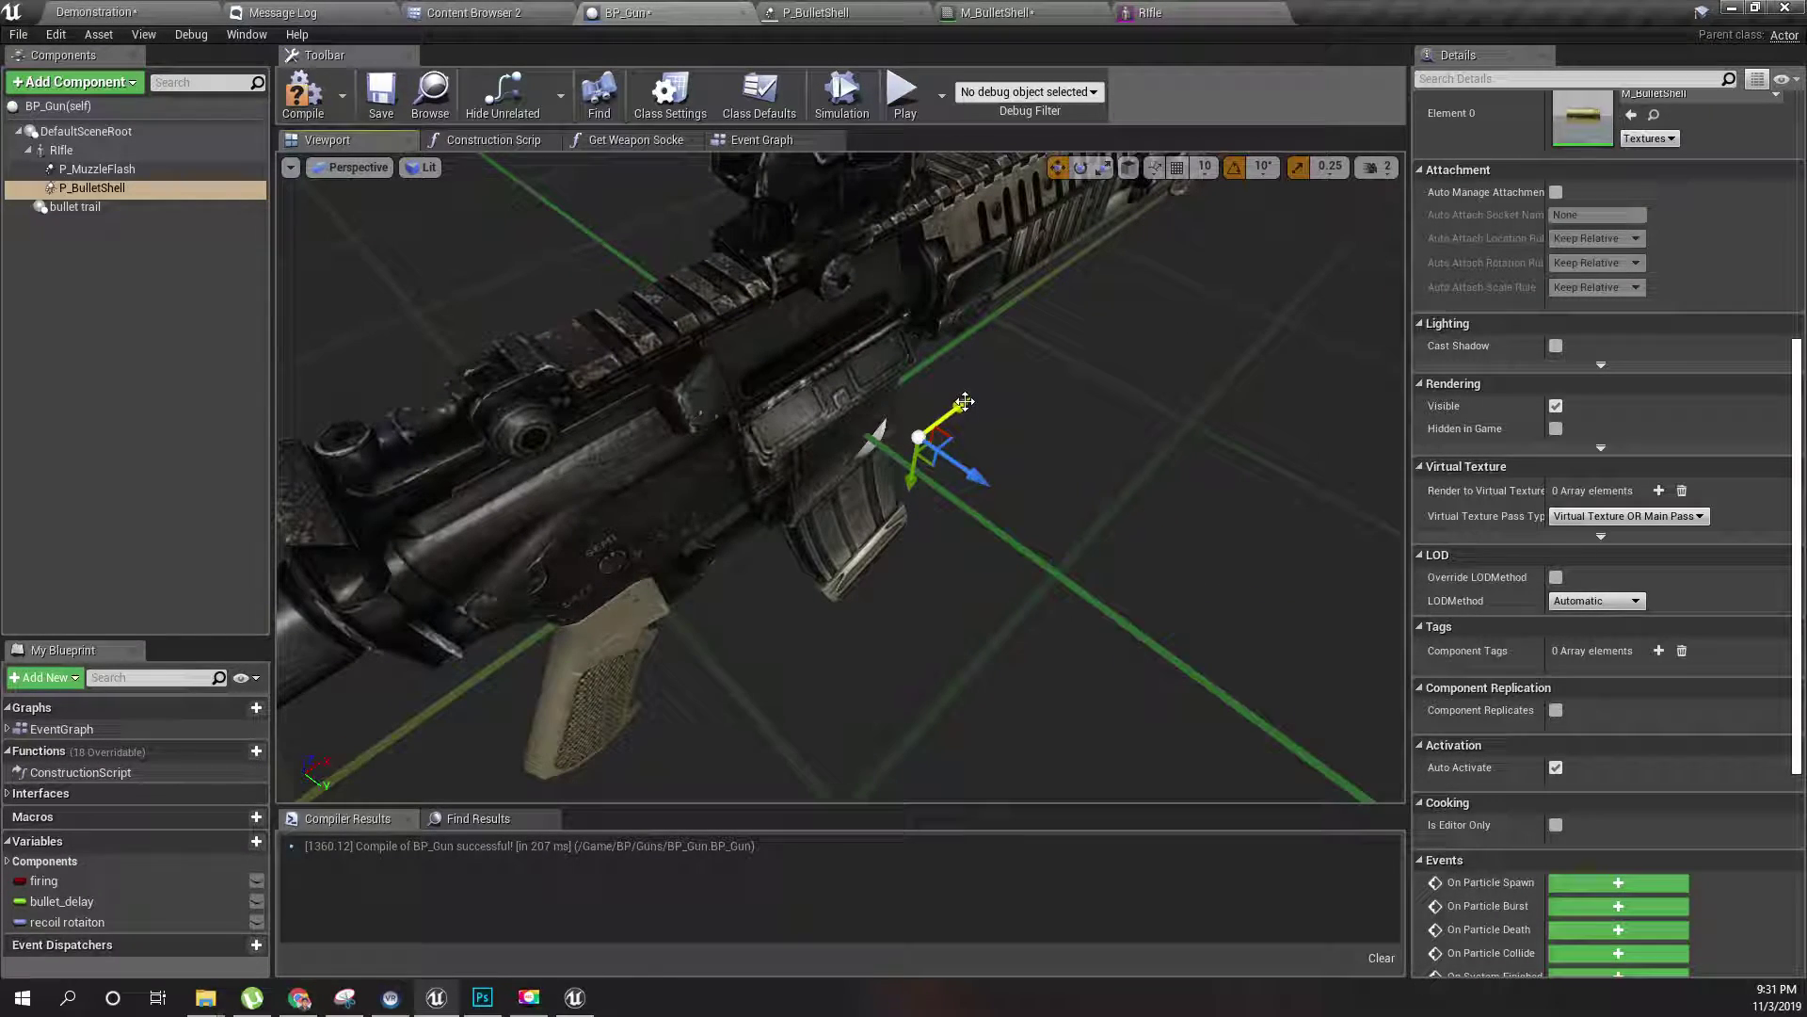
pyautogui.moveTo(968, 399); pyautogui.dragTo(969, 404)
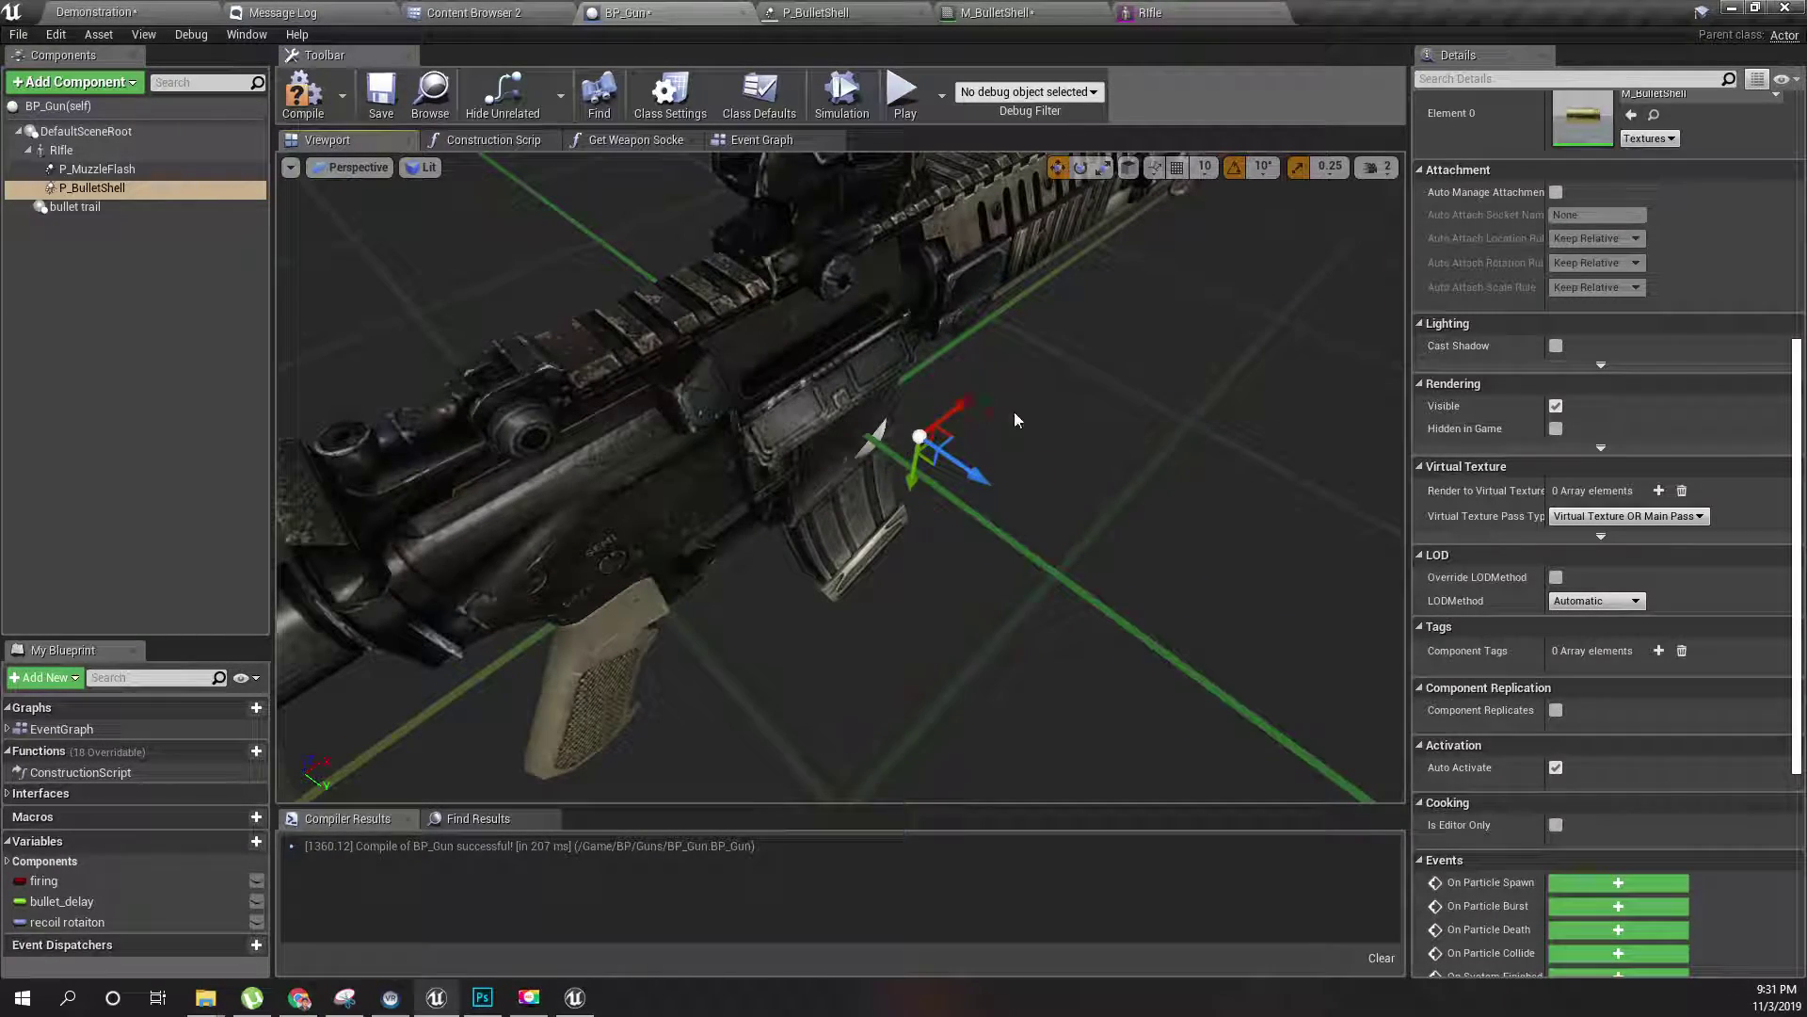
pyautogui.click(303, 94)
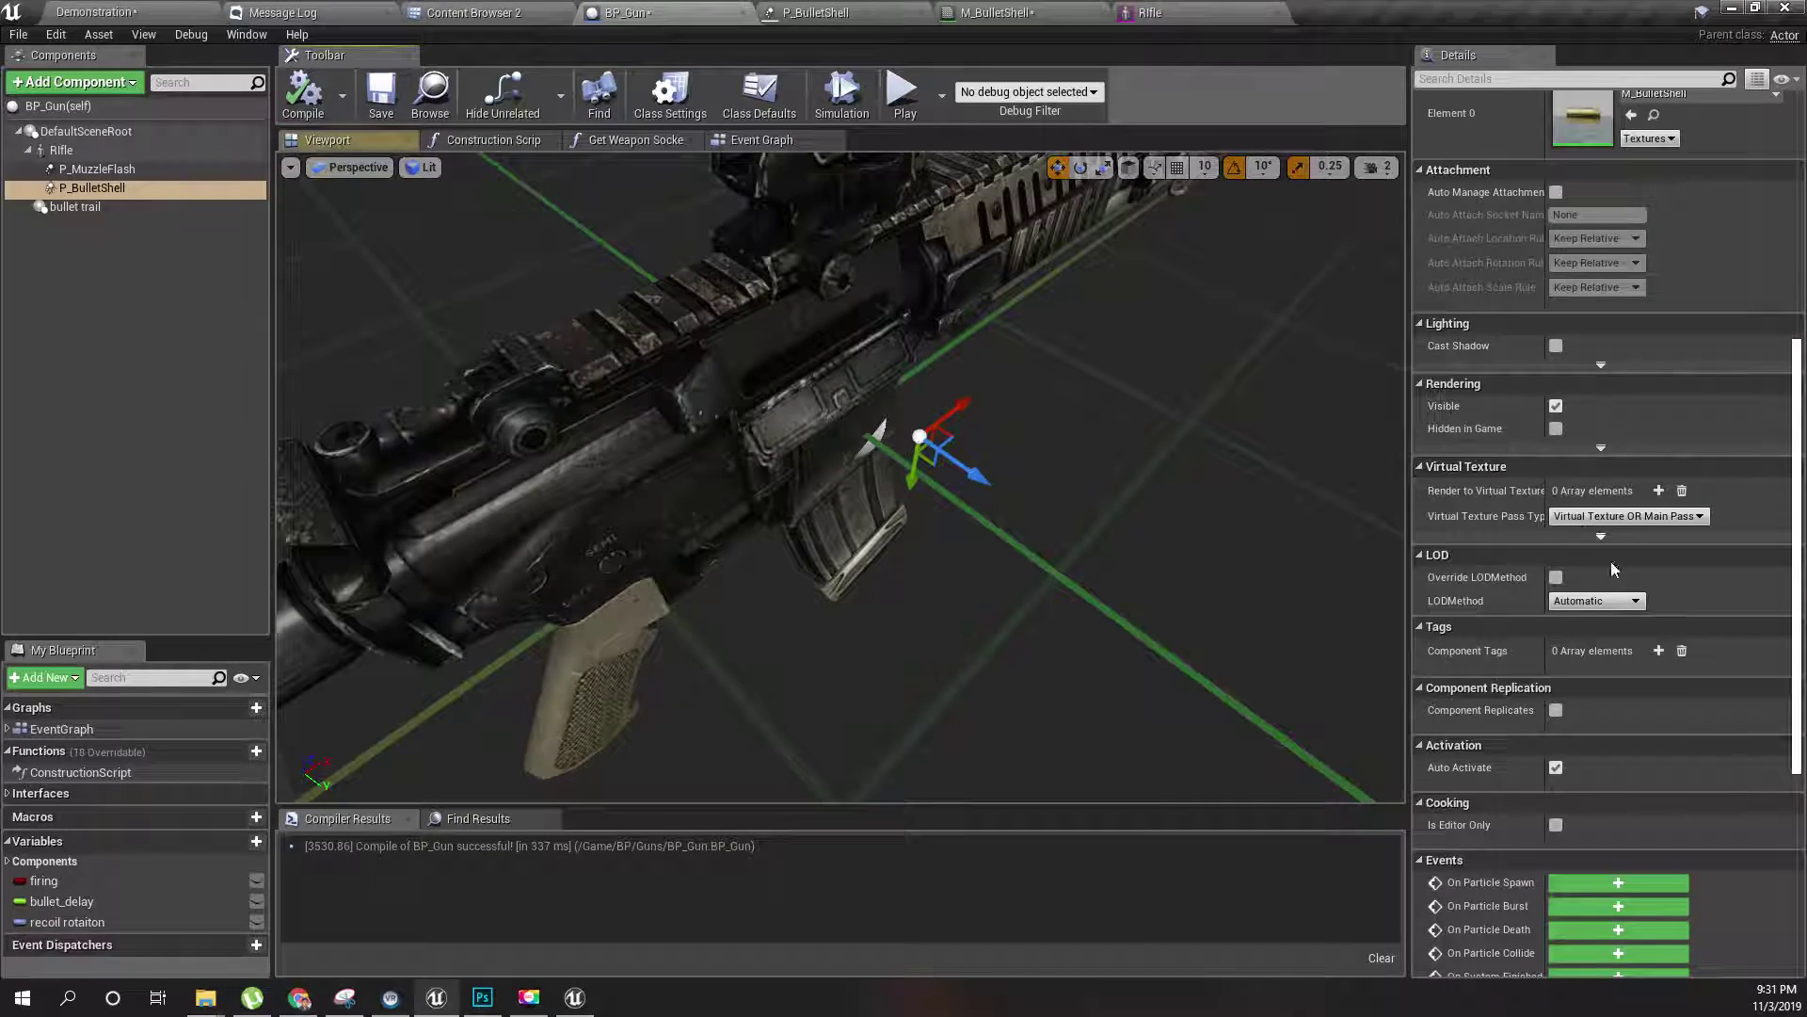
pyautogui.scroll(-2, 1526, 650)
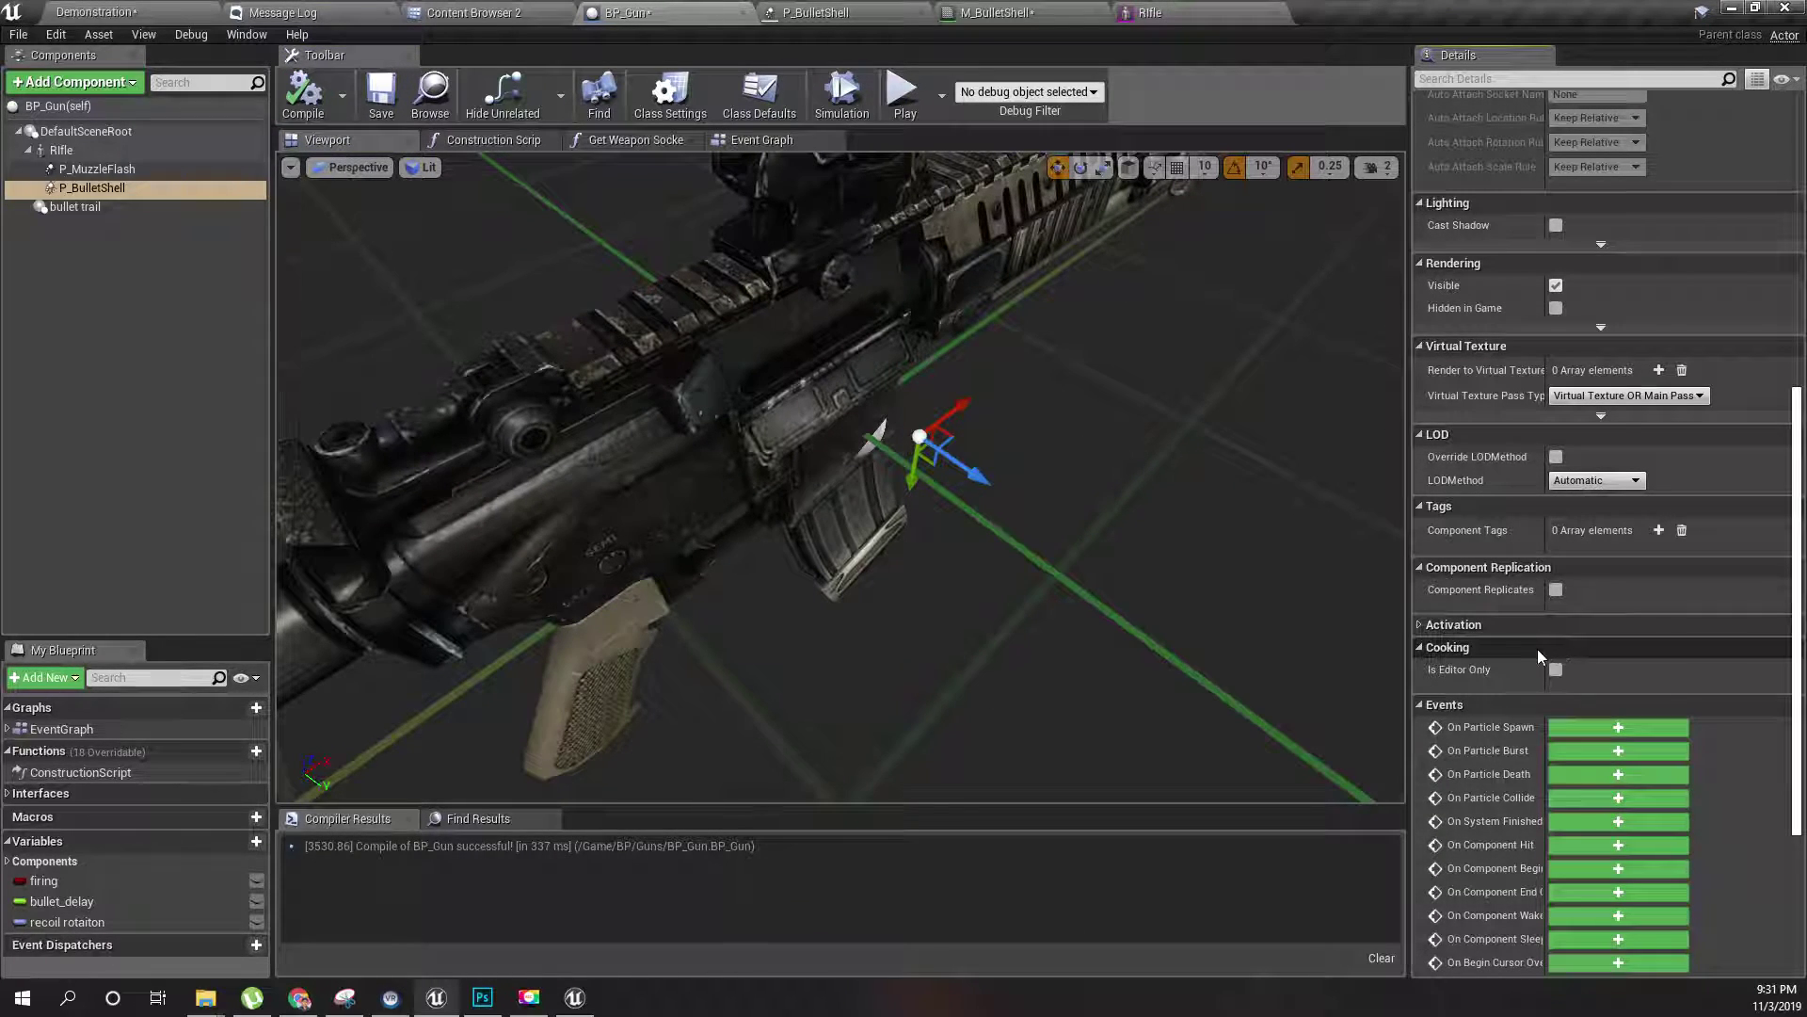
pyautogui.click(1556, 647)
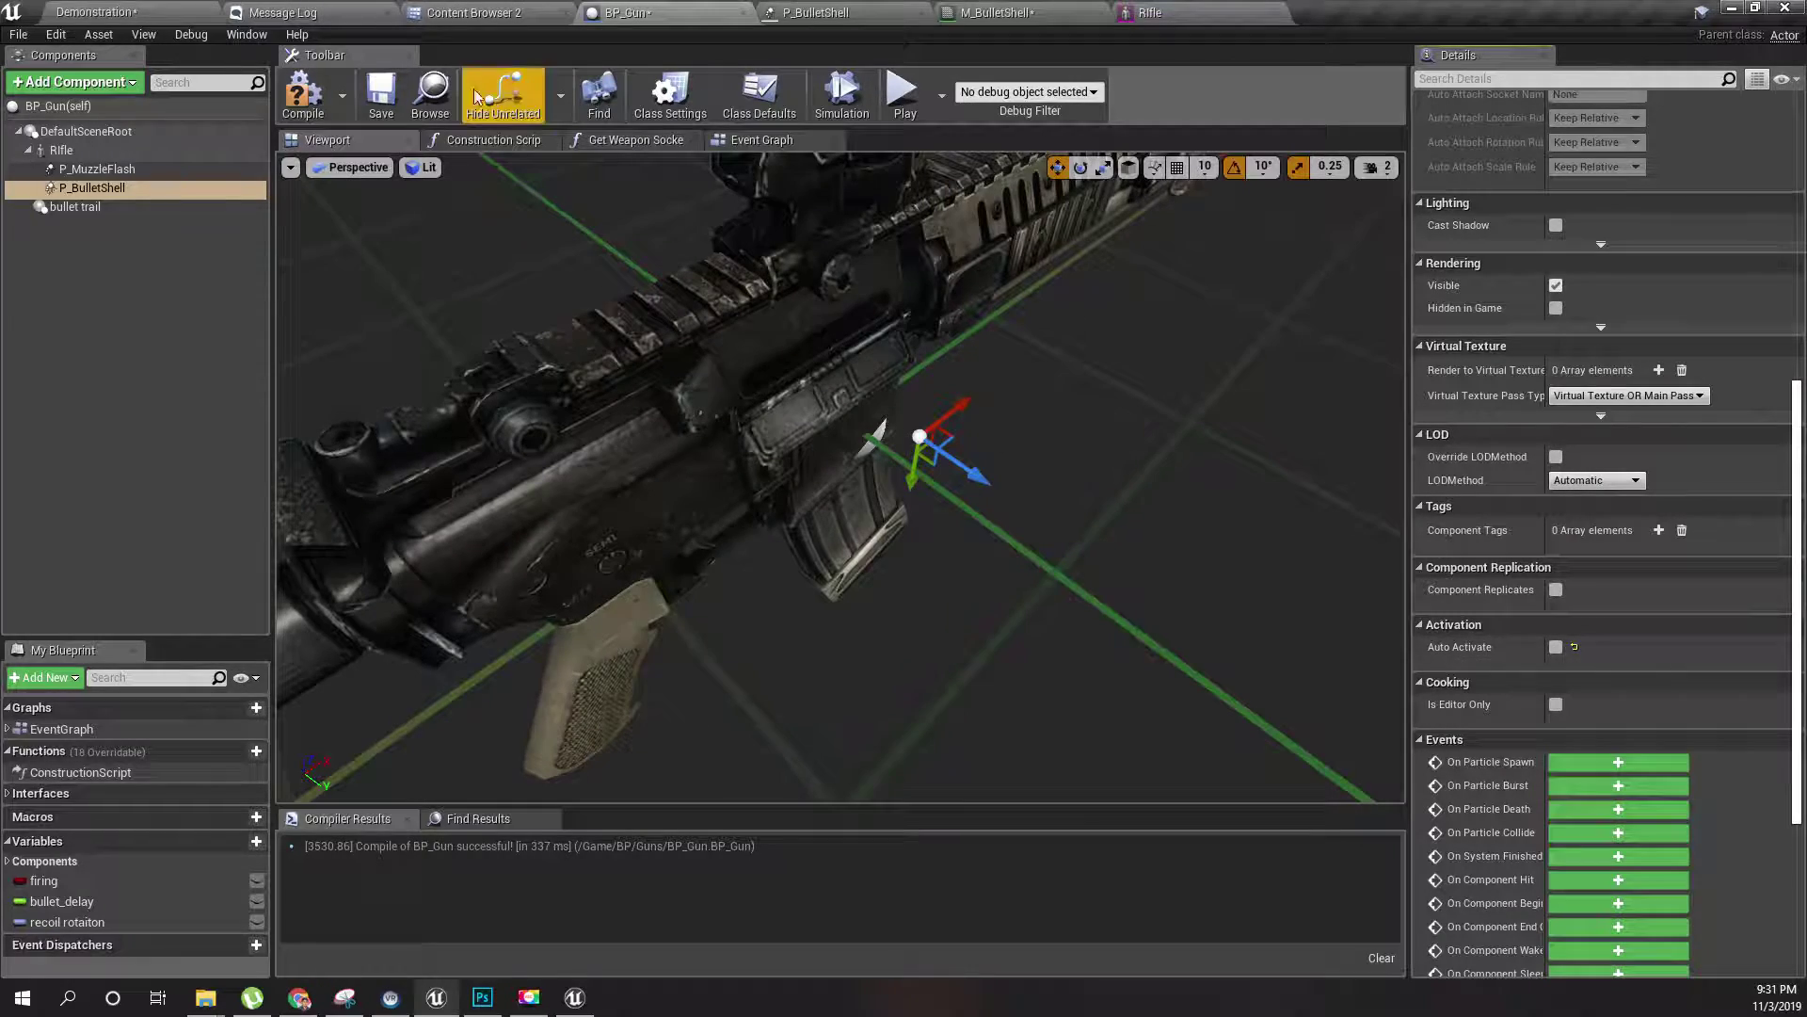
# - In BP_Gun's Event Graph, shift the firing event, branch and Set Reticle Accuracy nodes away from the muzzle flash Activate node to make room
pyautogui.click(753, 139)
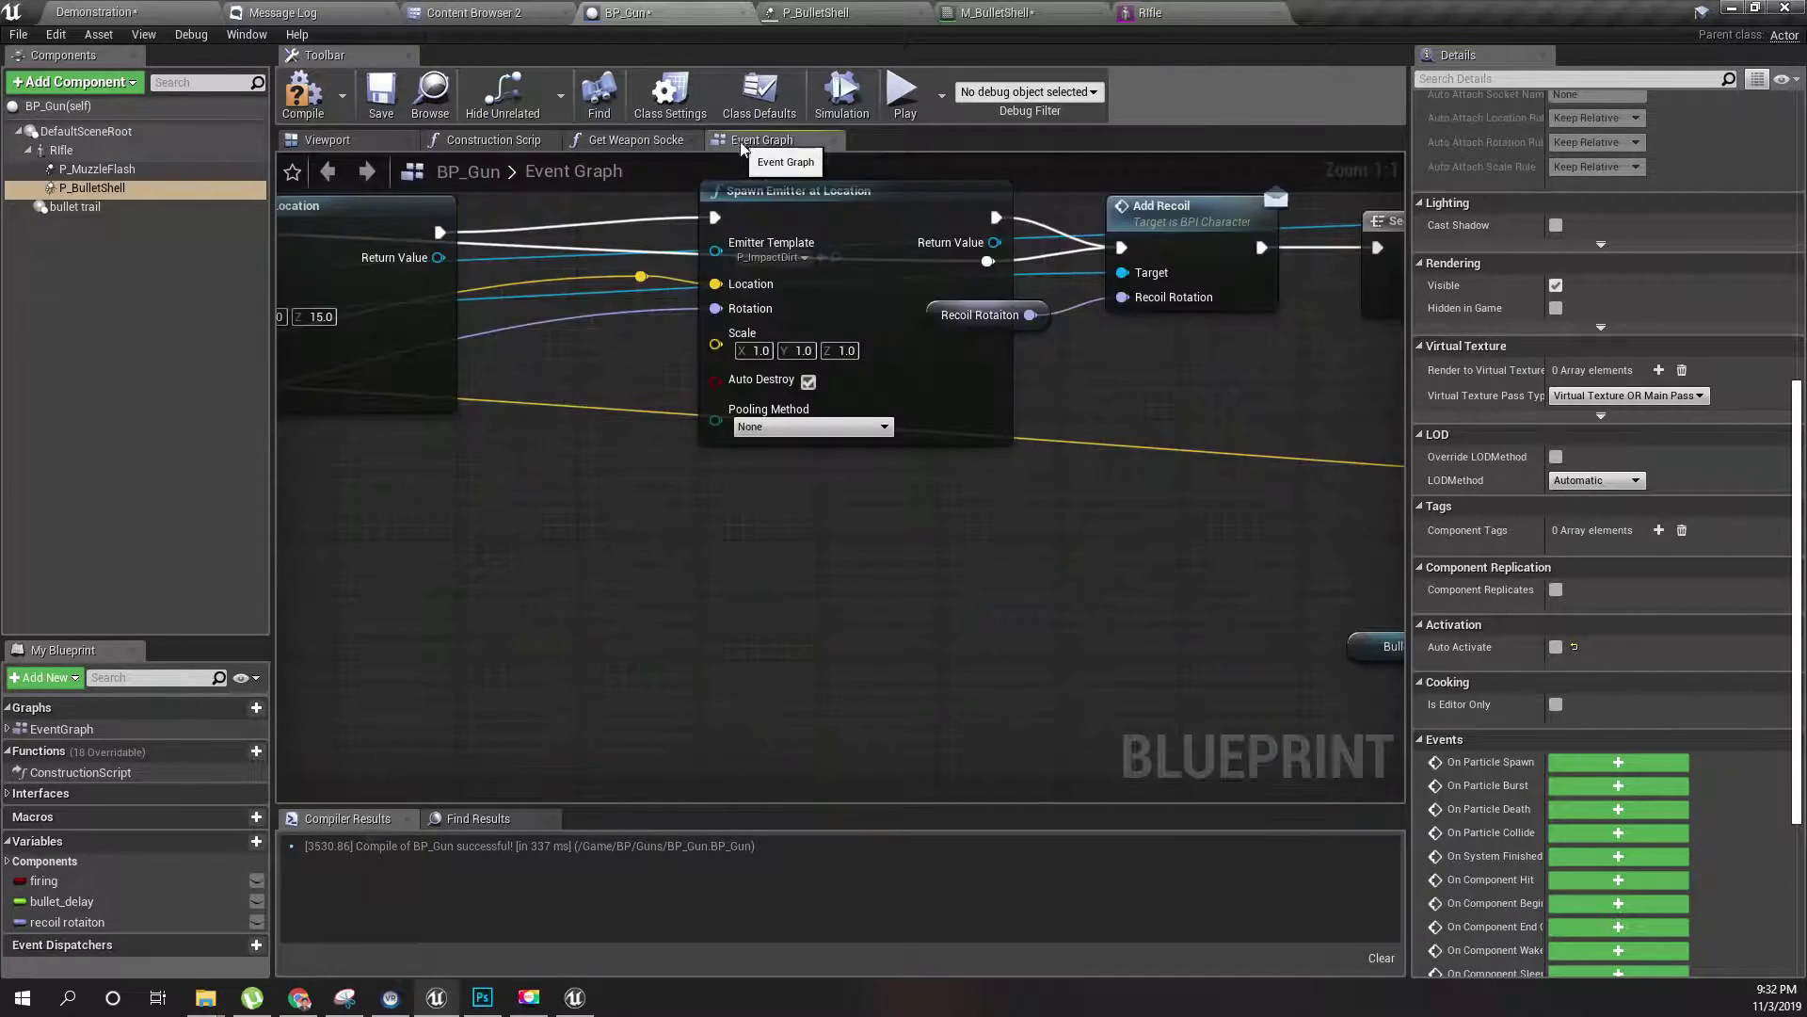
pyautogui.scroll(-4, 874, 508)
pyautogui.moveTo(490, 575); pyautogui.dragTo(1295, 678, button='right')
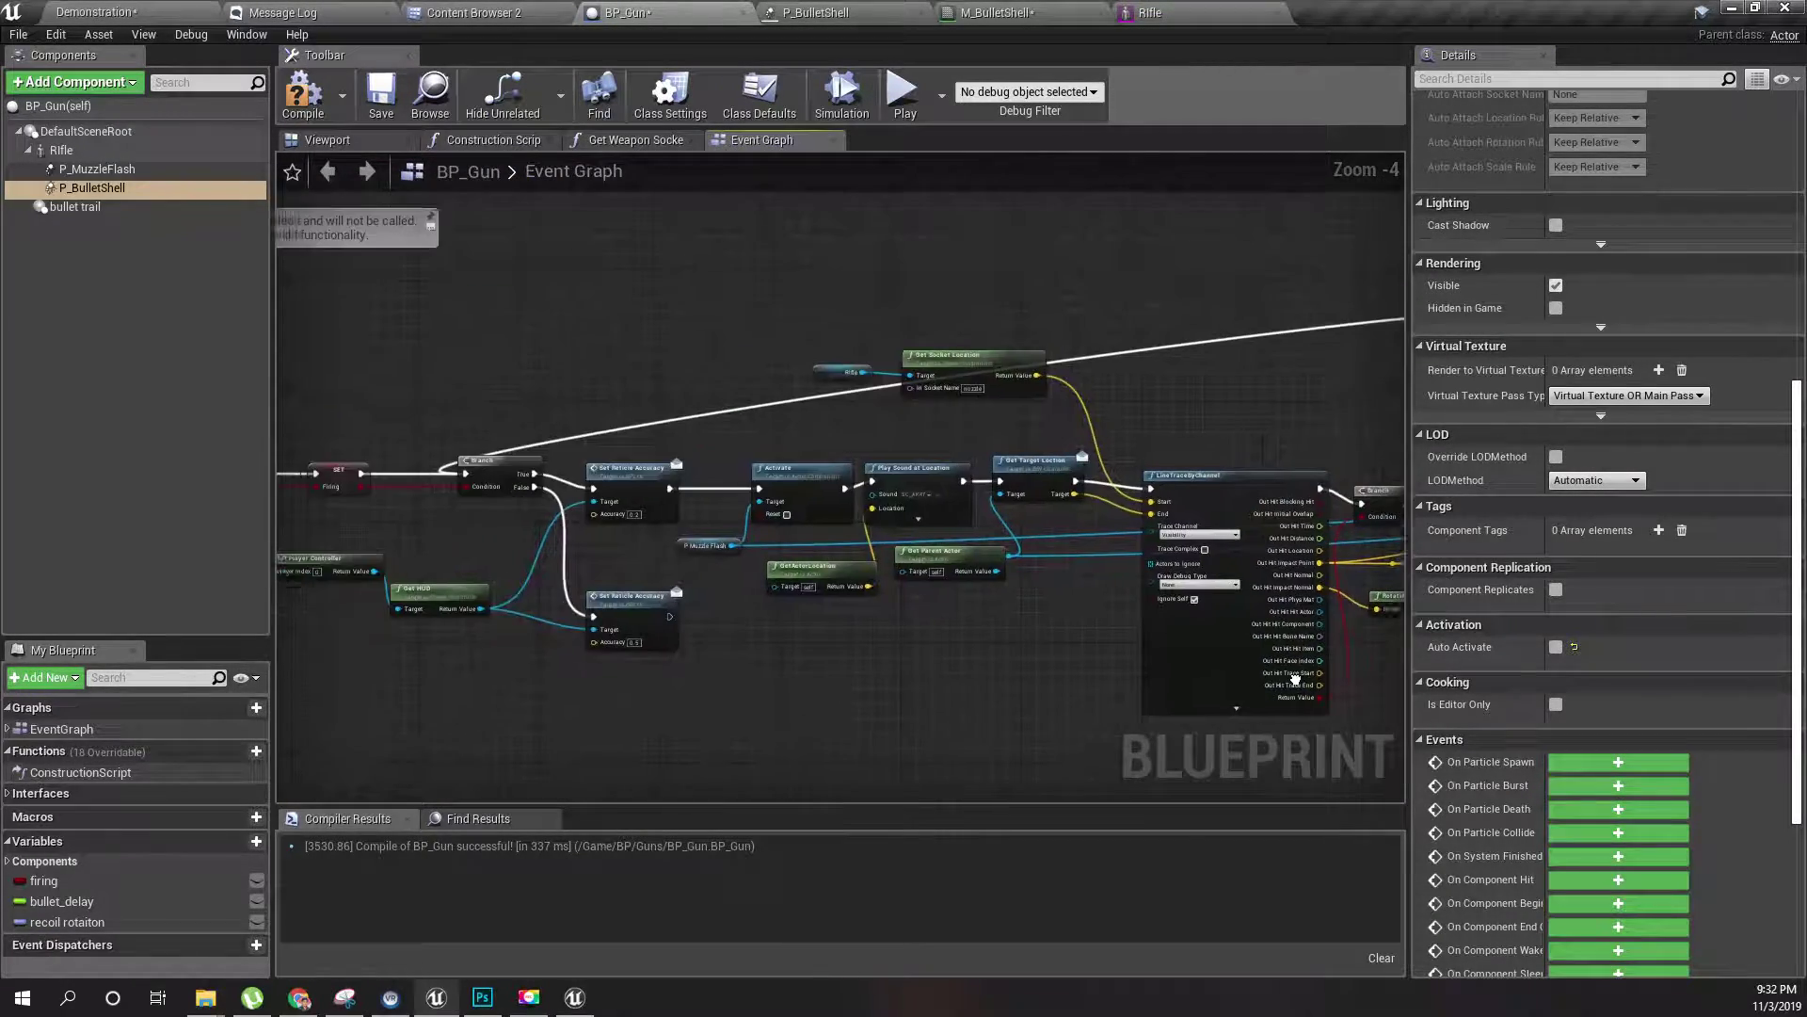
pyautogui.scroll(2, 605, 569)
pyautogui.moveTo(600, 565); pyautogui.dragTo(448, 580, button='right')
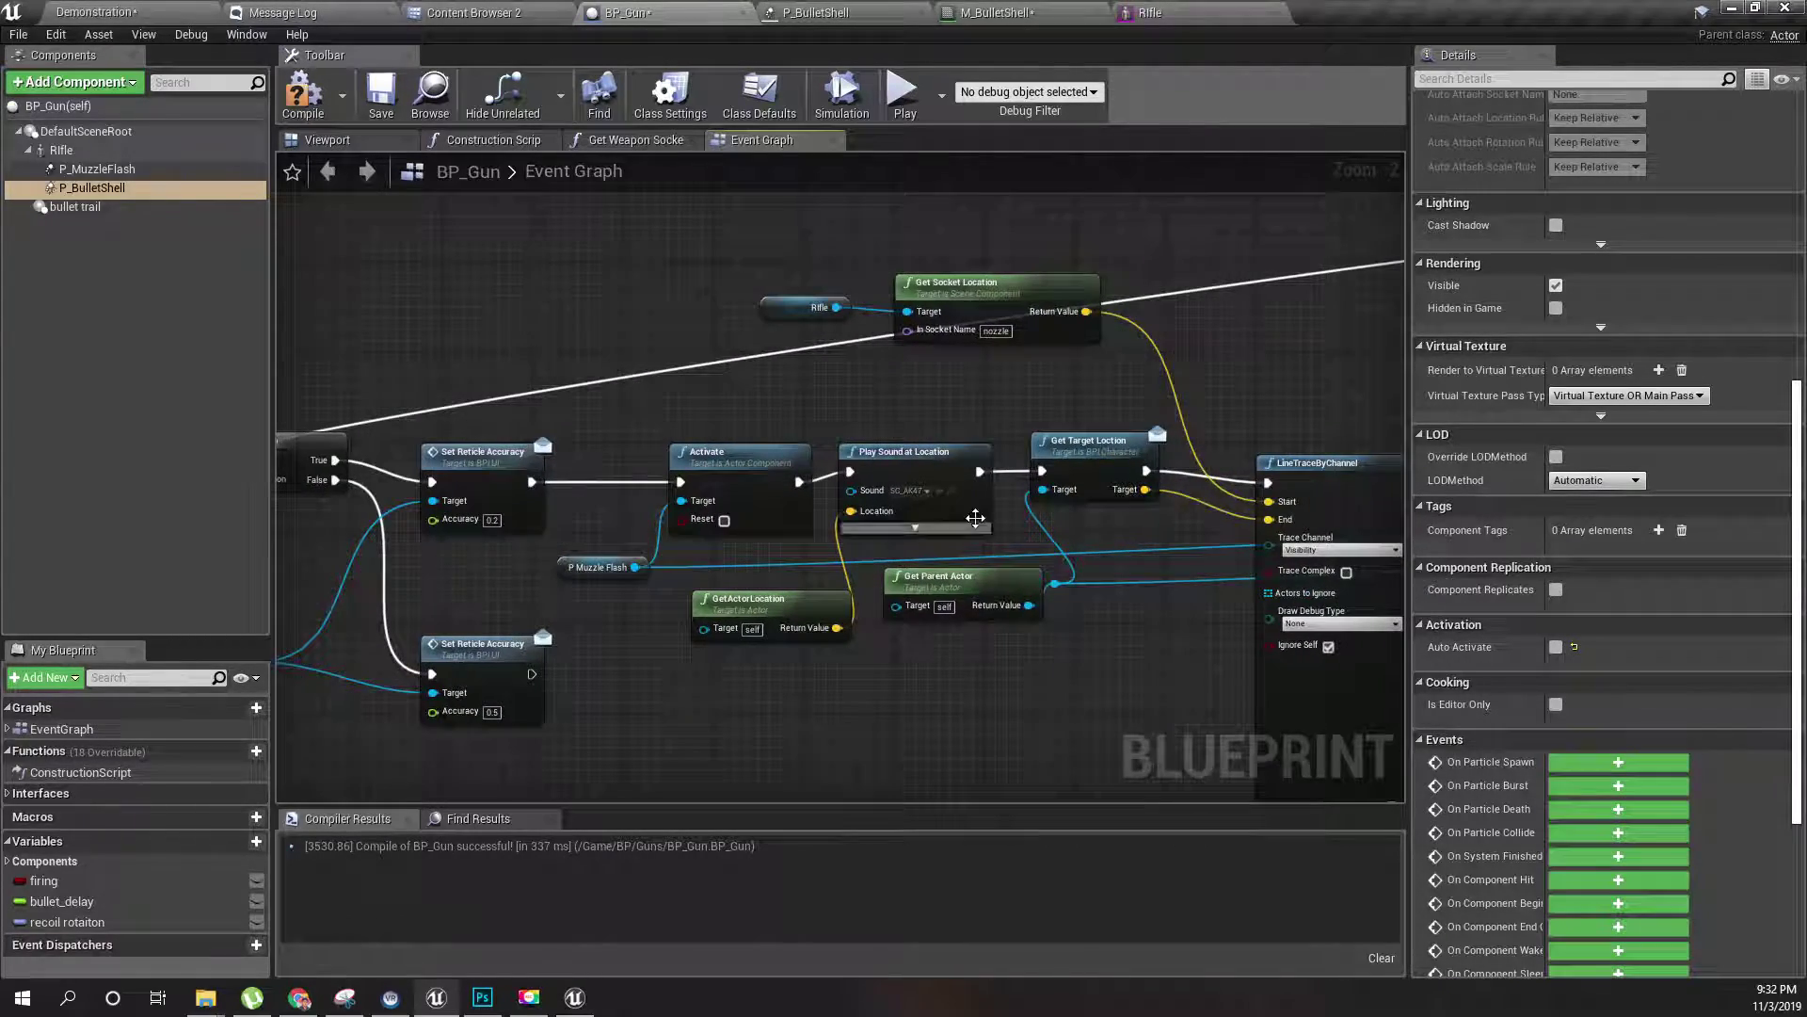
pyautogui.scroll(2, 1024, 494)
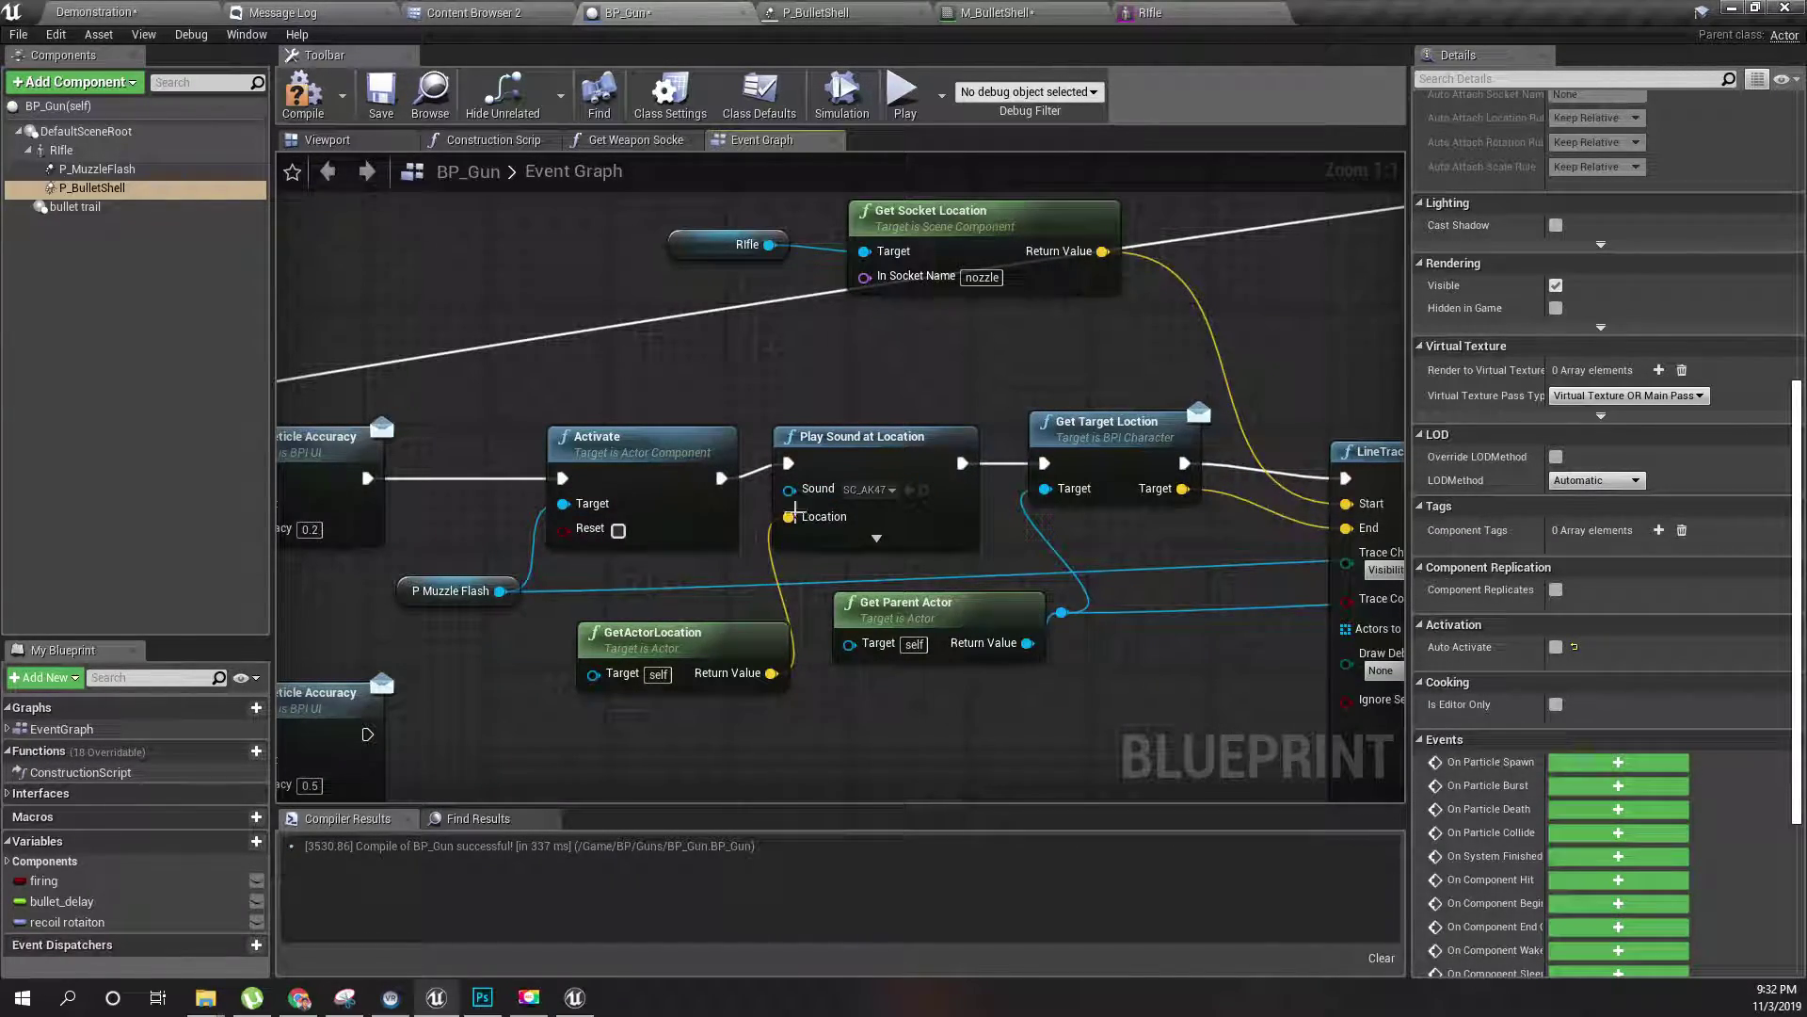
pyautogui.scroll(-5, 884, 491)
pyautogui.moveTo(692, 604); pyautogui.dragTo(1034, 611, button='right')
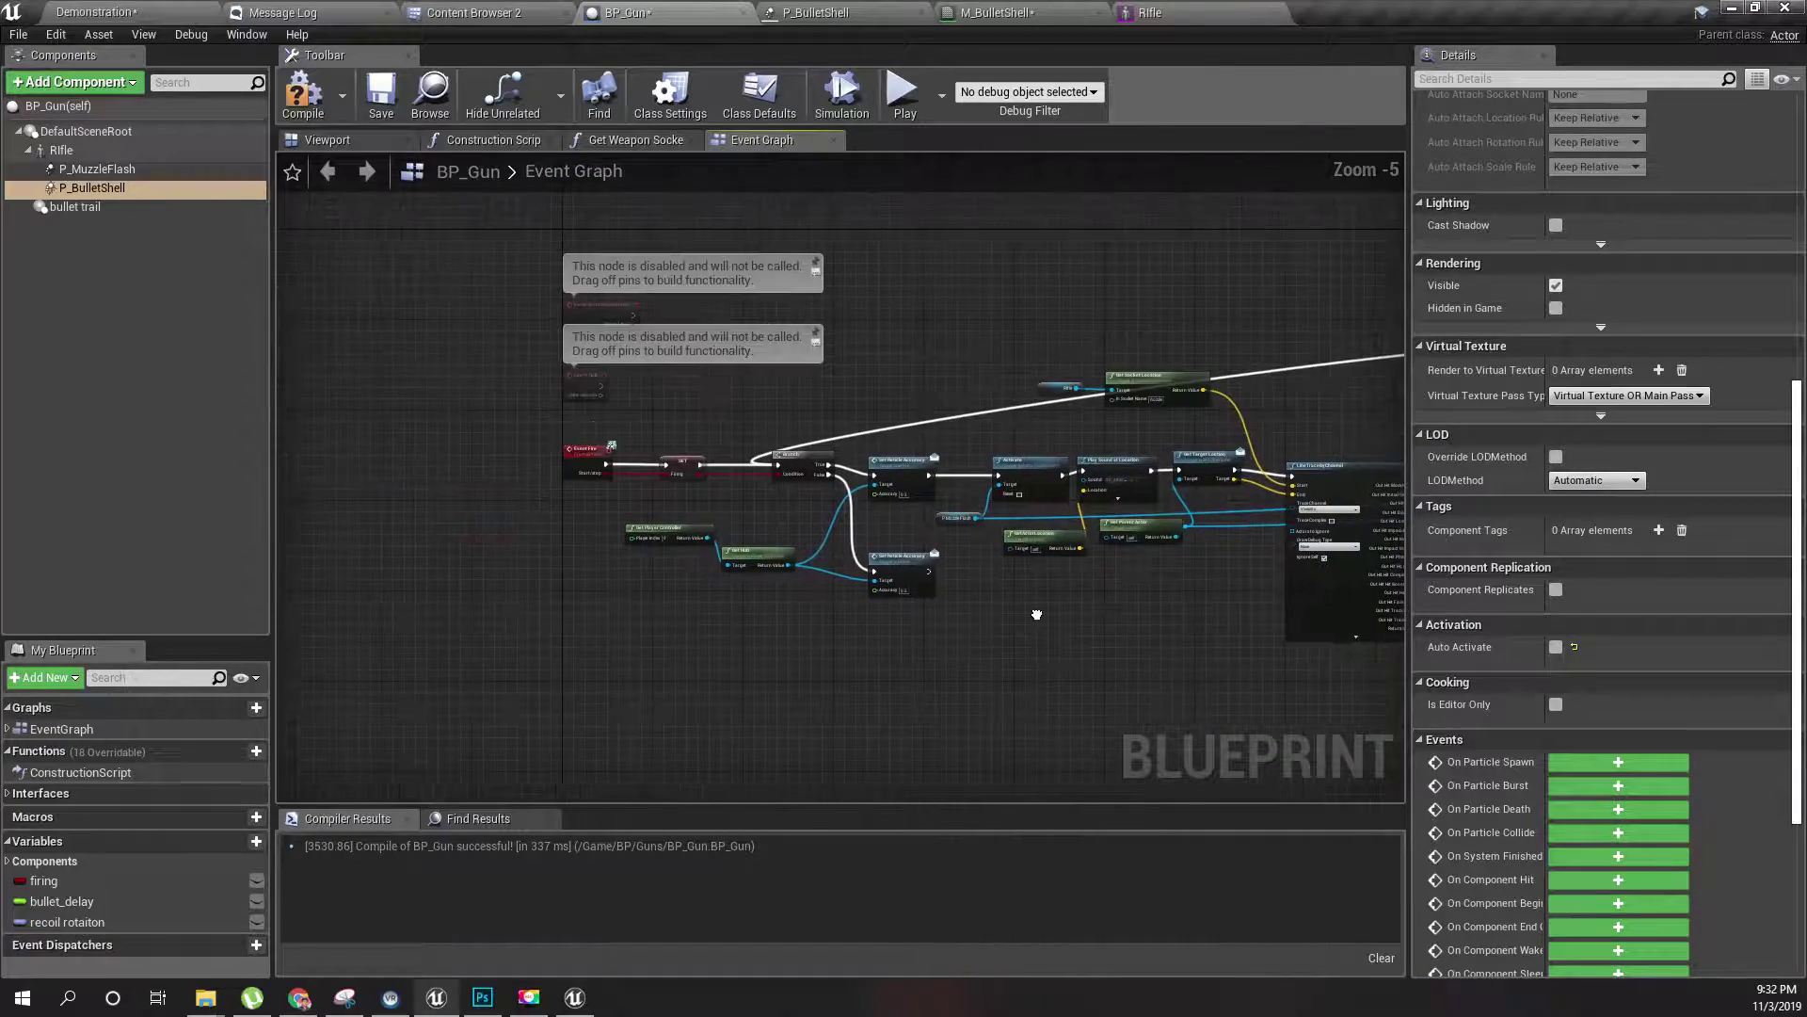
pyautogui.moveTo(556, 434); pyautogui.dragTo(935, 605)
pyautogui.moveTo(900, 461); pyautogui.dragTo(811, 459)
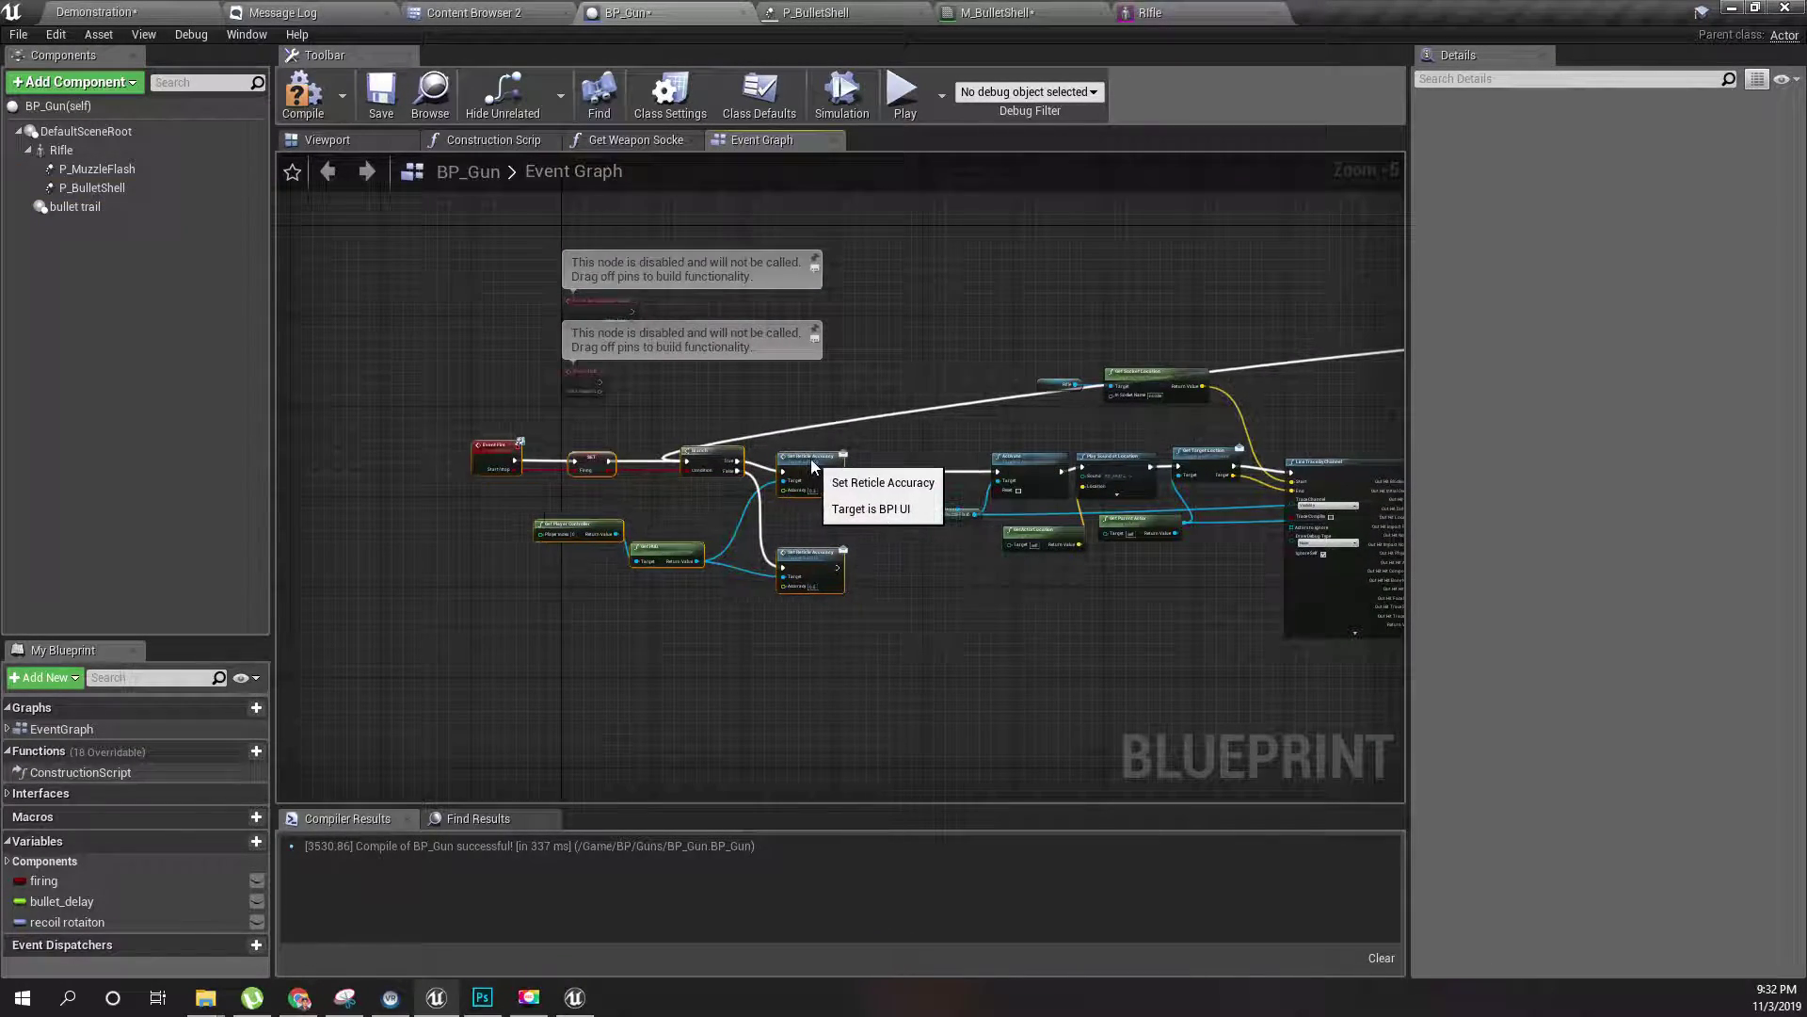
# - Add a P_BulletShell reference with an Activate node and place it between the upper Set Reticle Accuracy and the muzzle flash Activate
pyautogui.scroll(4, 1106, 491)
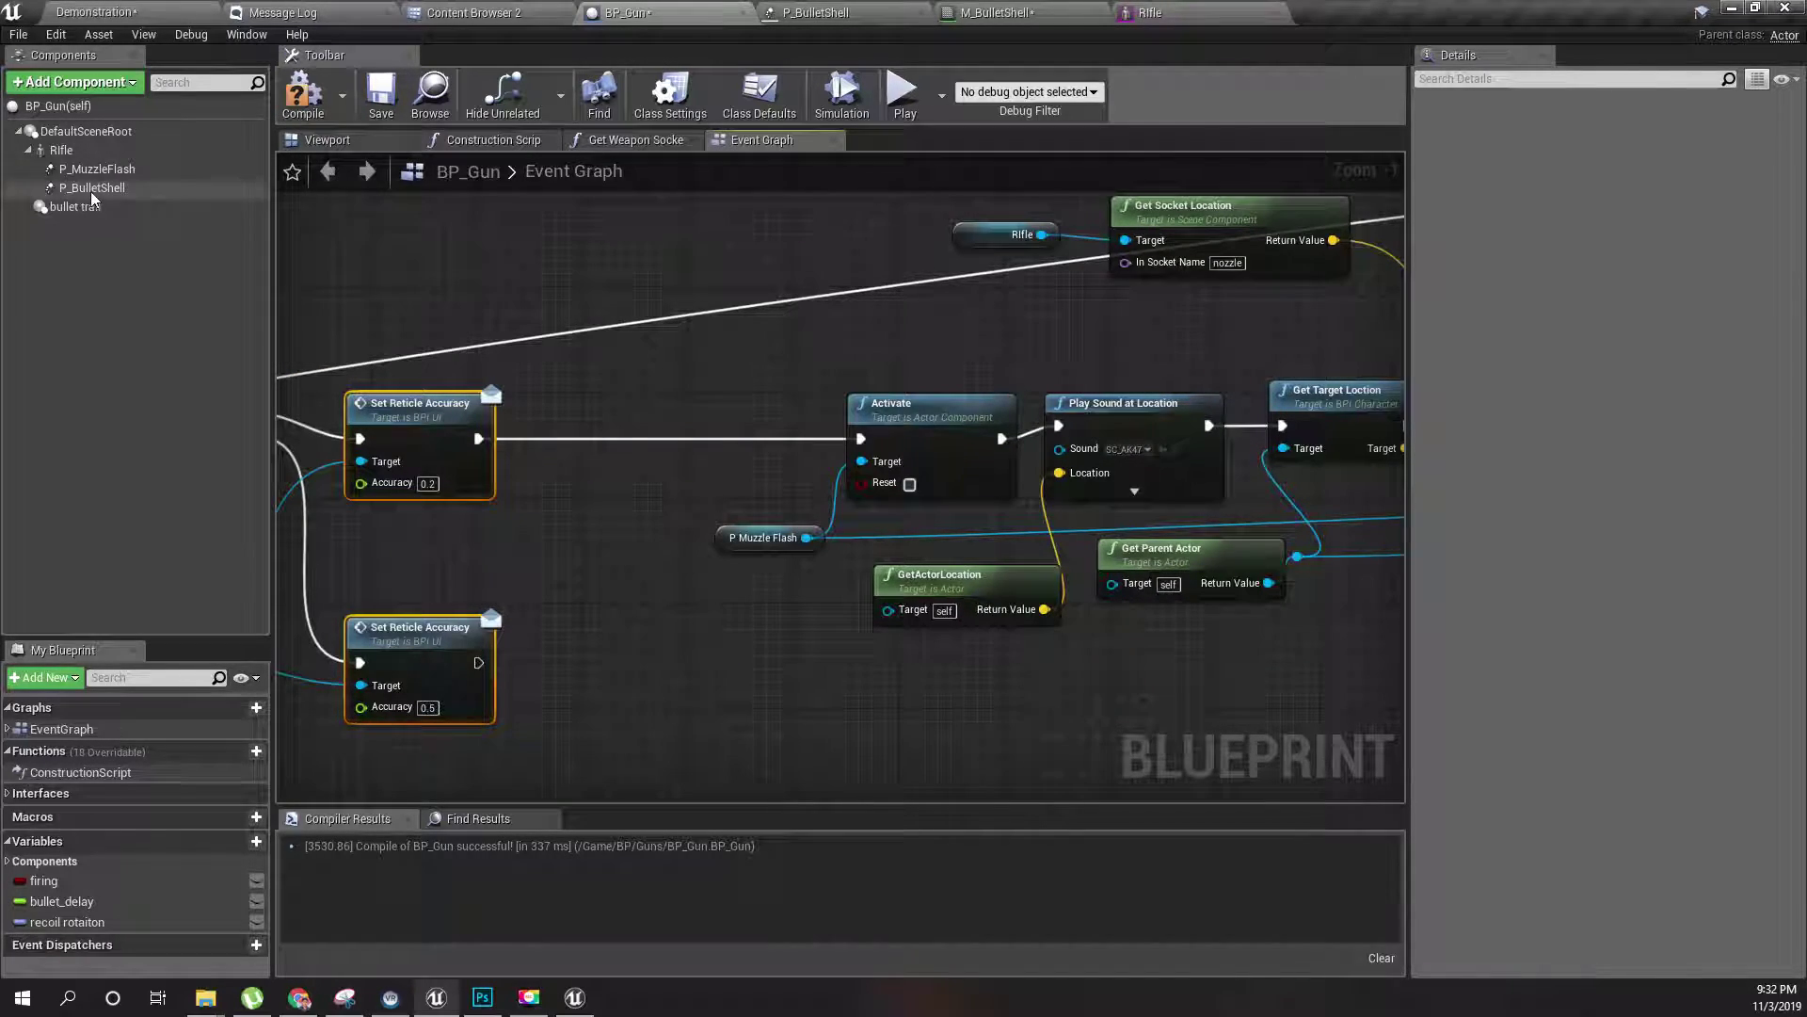
pyautogui.moveTo(91, 187); pyautogui.dragTo(572, 534)
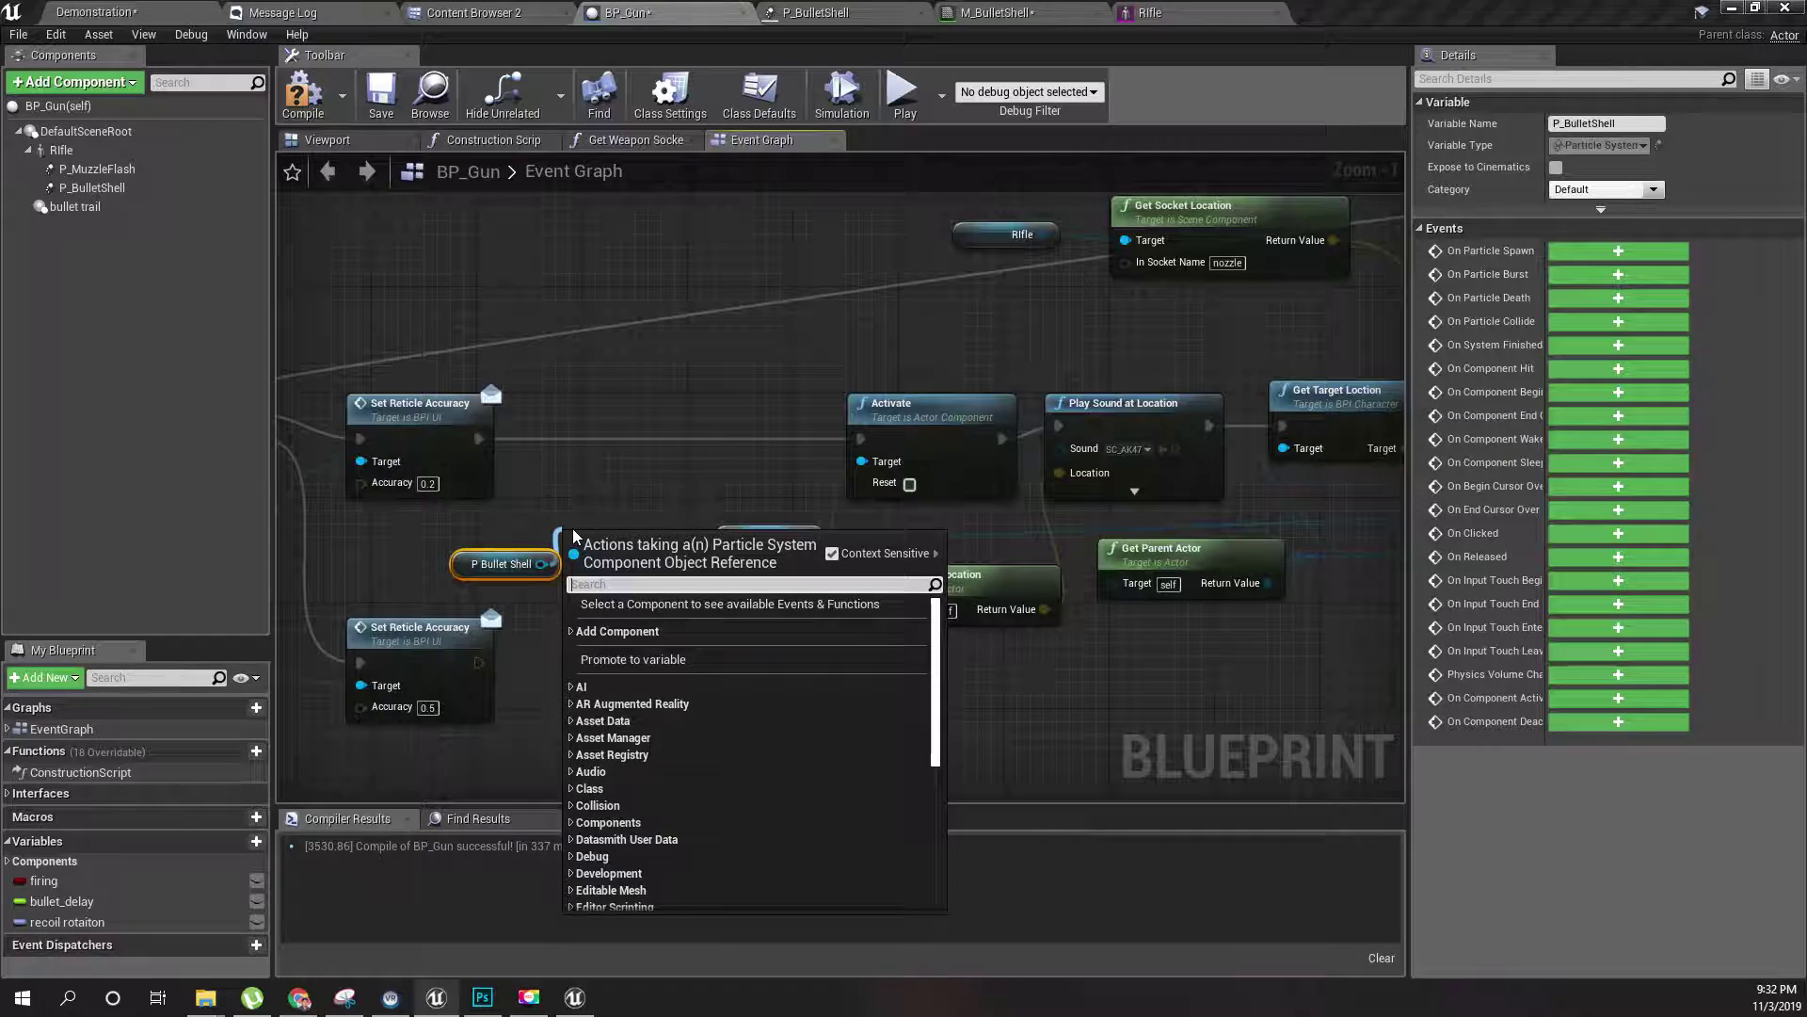
pyautogui.write('activ')
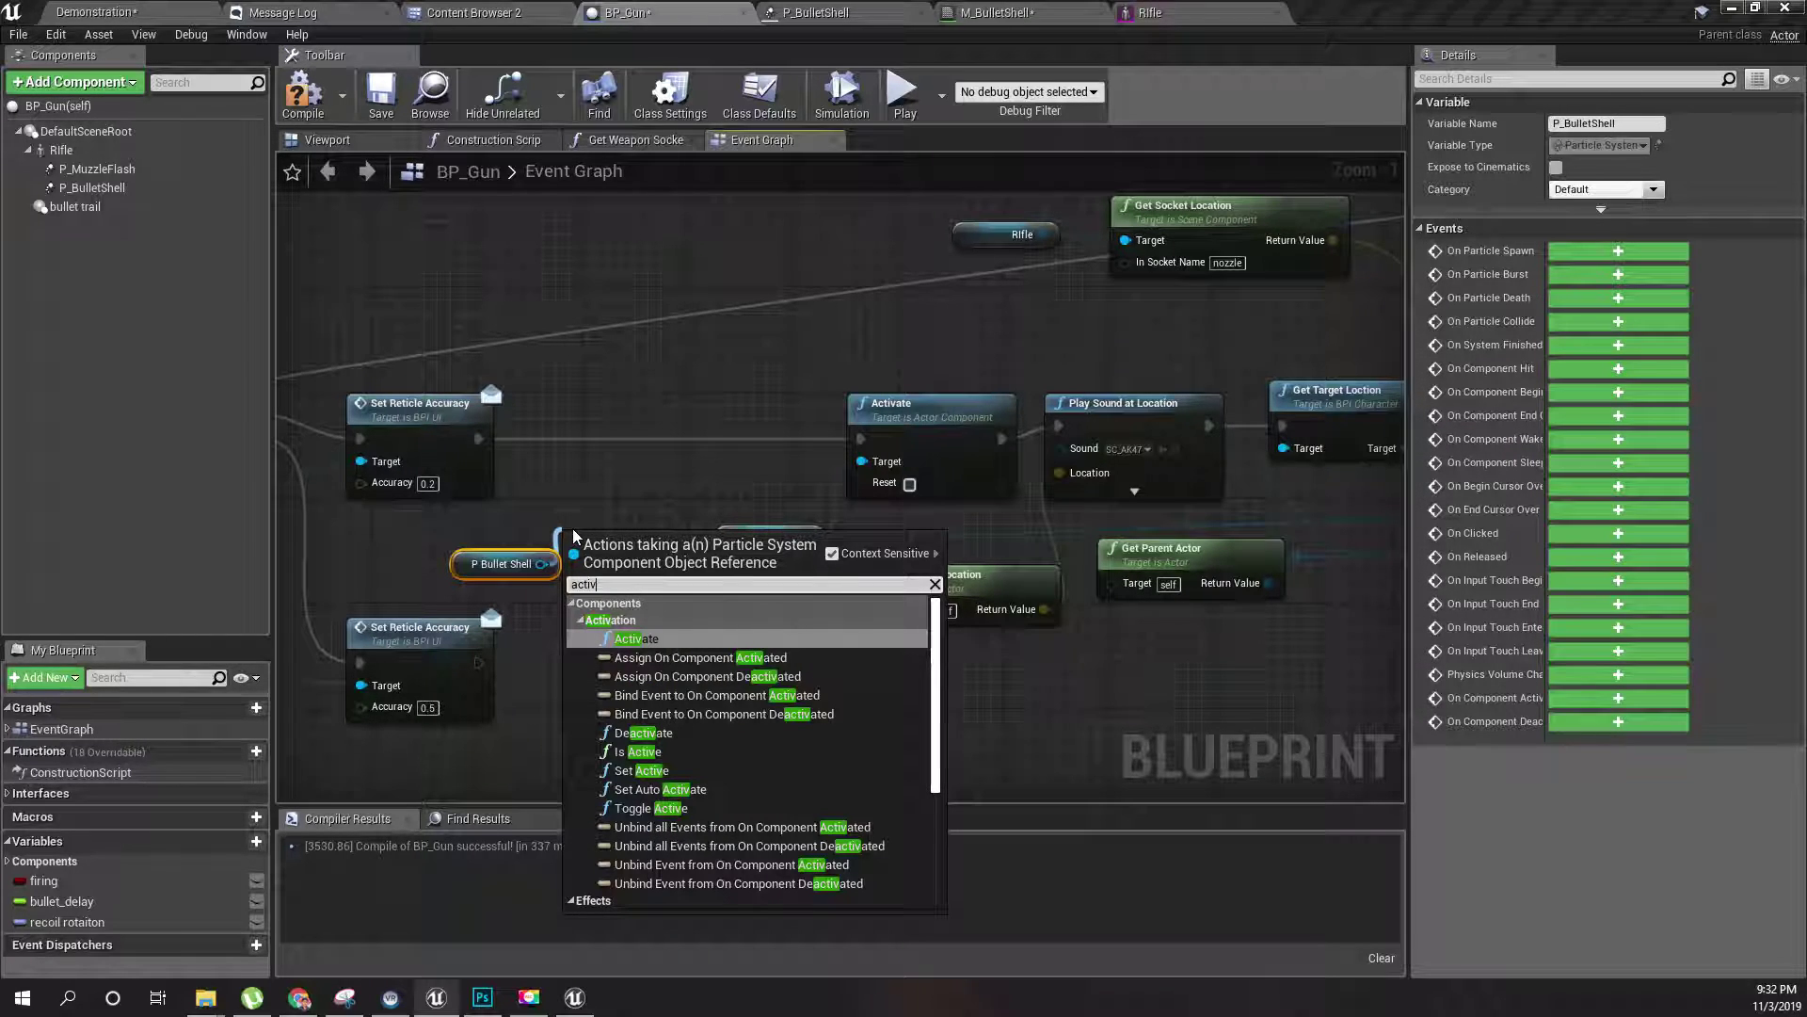
pyautogui.press('Return')
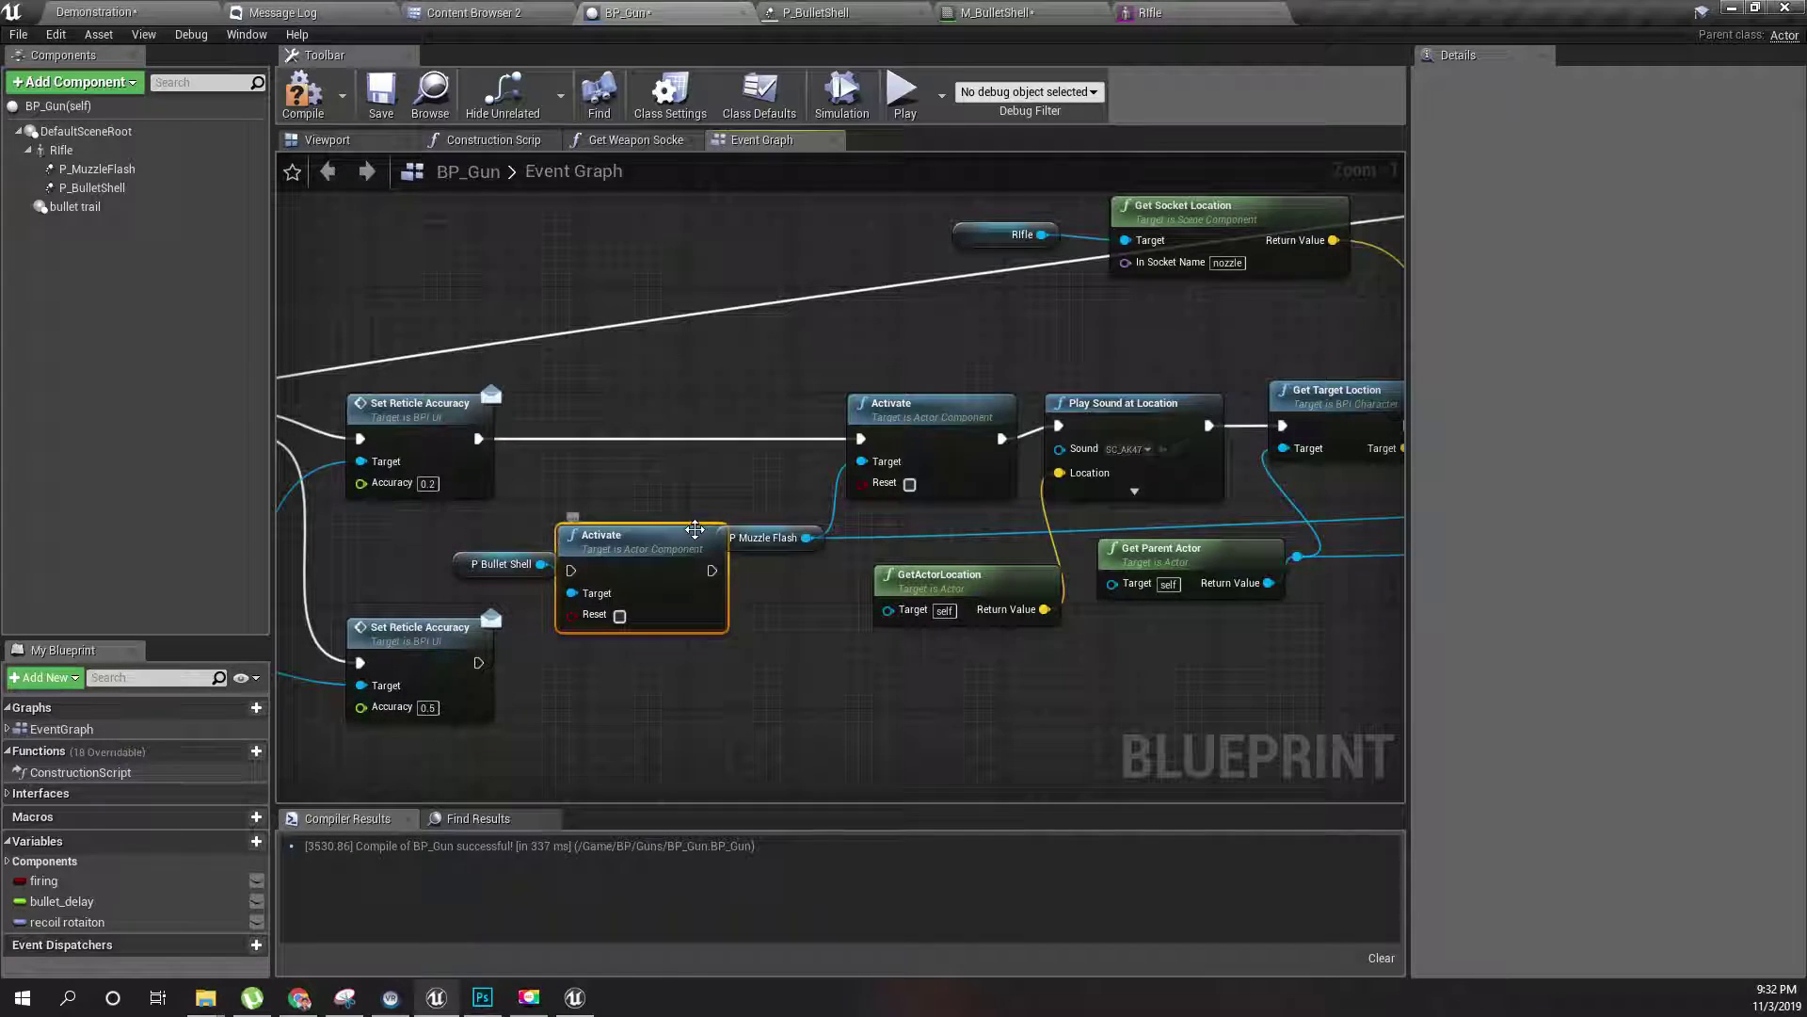
pyautogui.moveTo(636, 536); pyautogui.dragTo(647, 431)
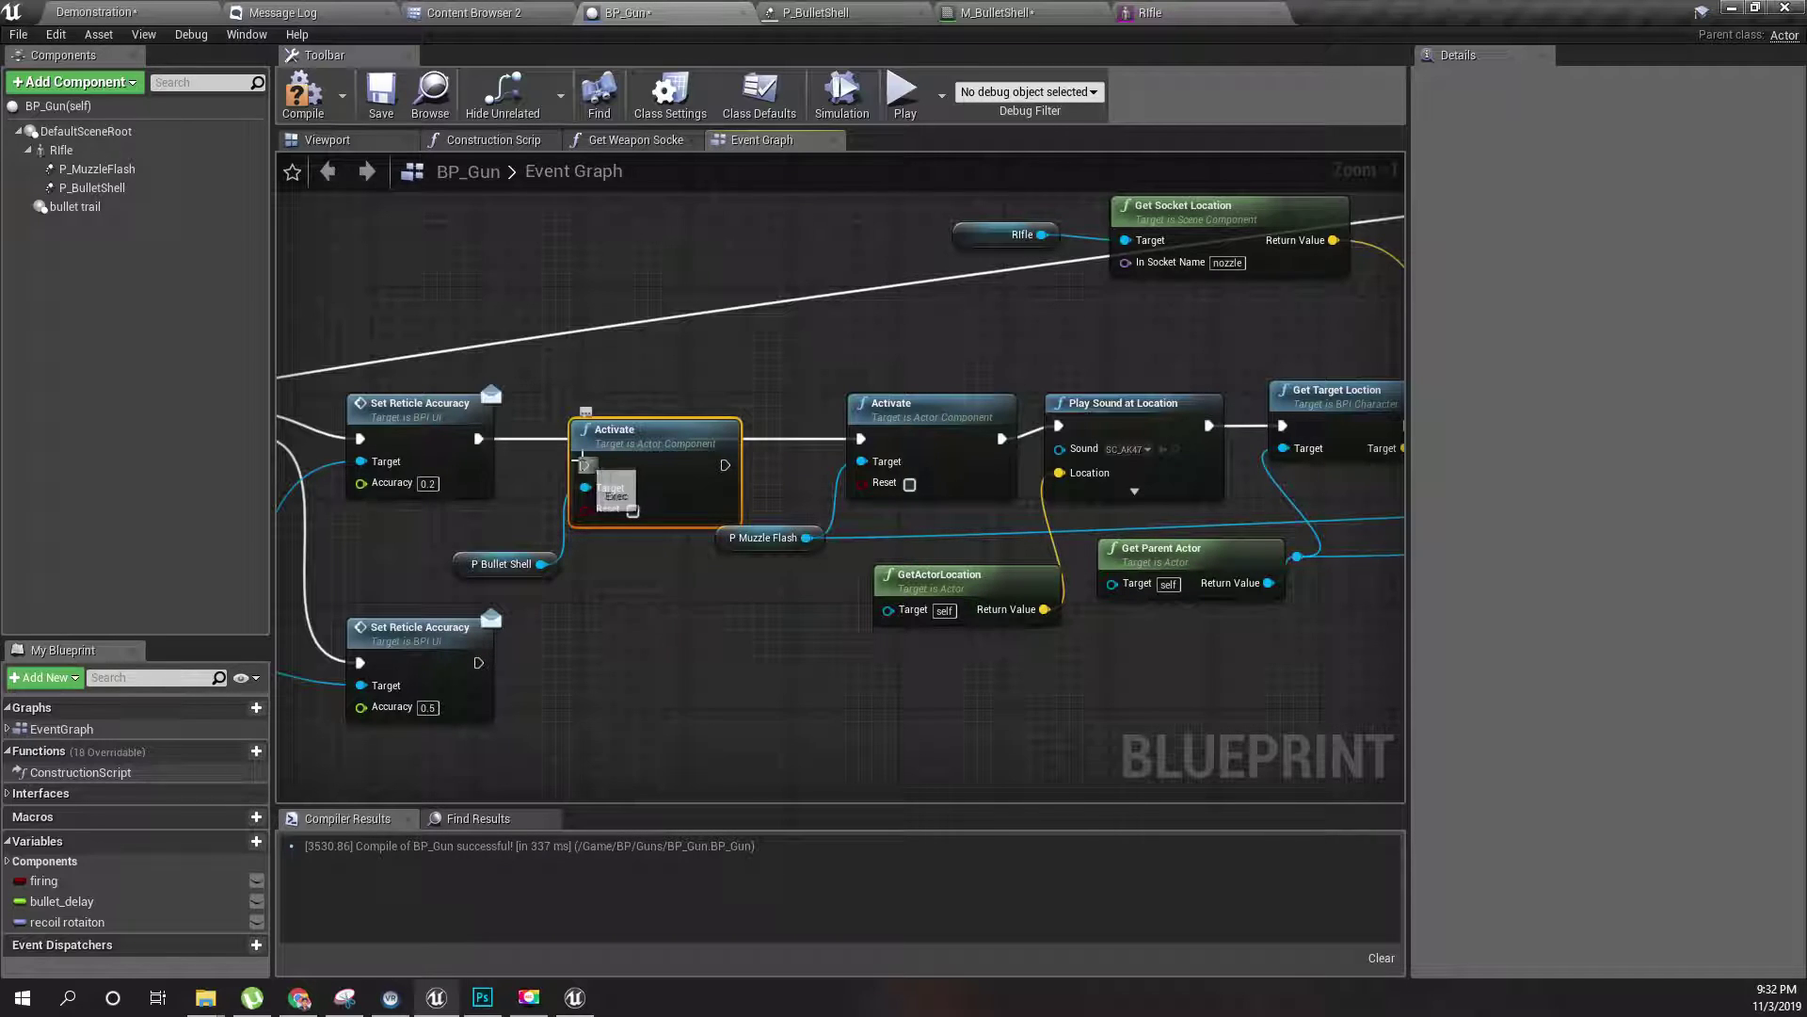
# - Wire the bullet shell Activate node's execution between Set Reticle Accuracy and the muzzle flash Activate, align it, and compile BP_Gun
pyautogui.moveTo(478, 438); pyautogui.dragTo(584, 464)
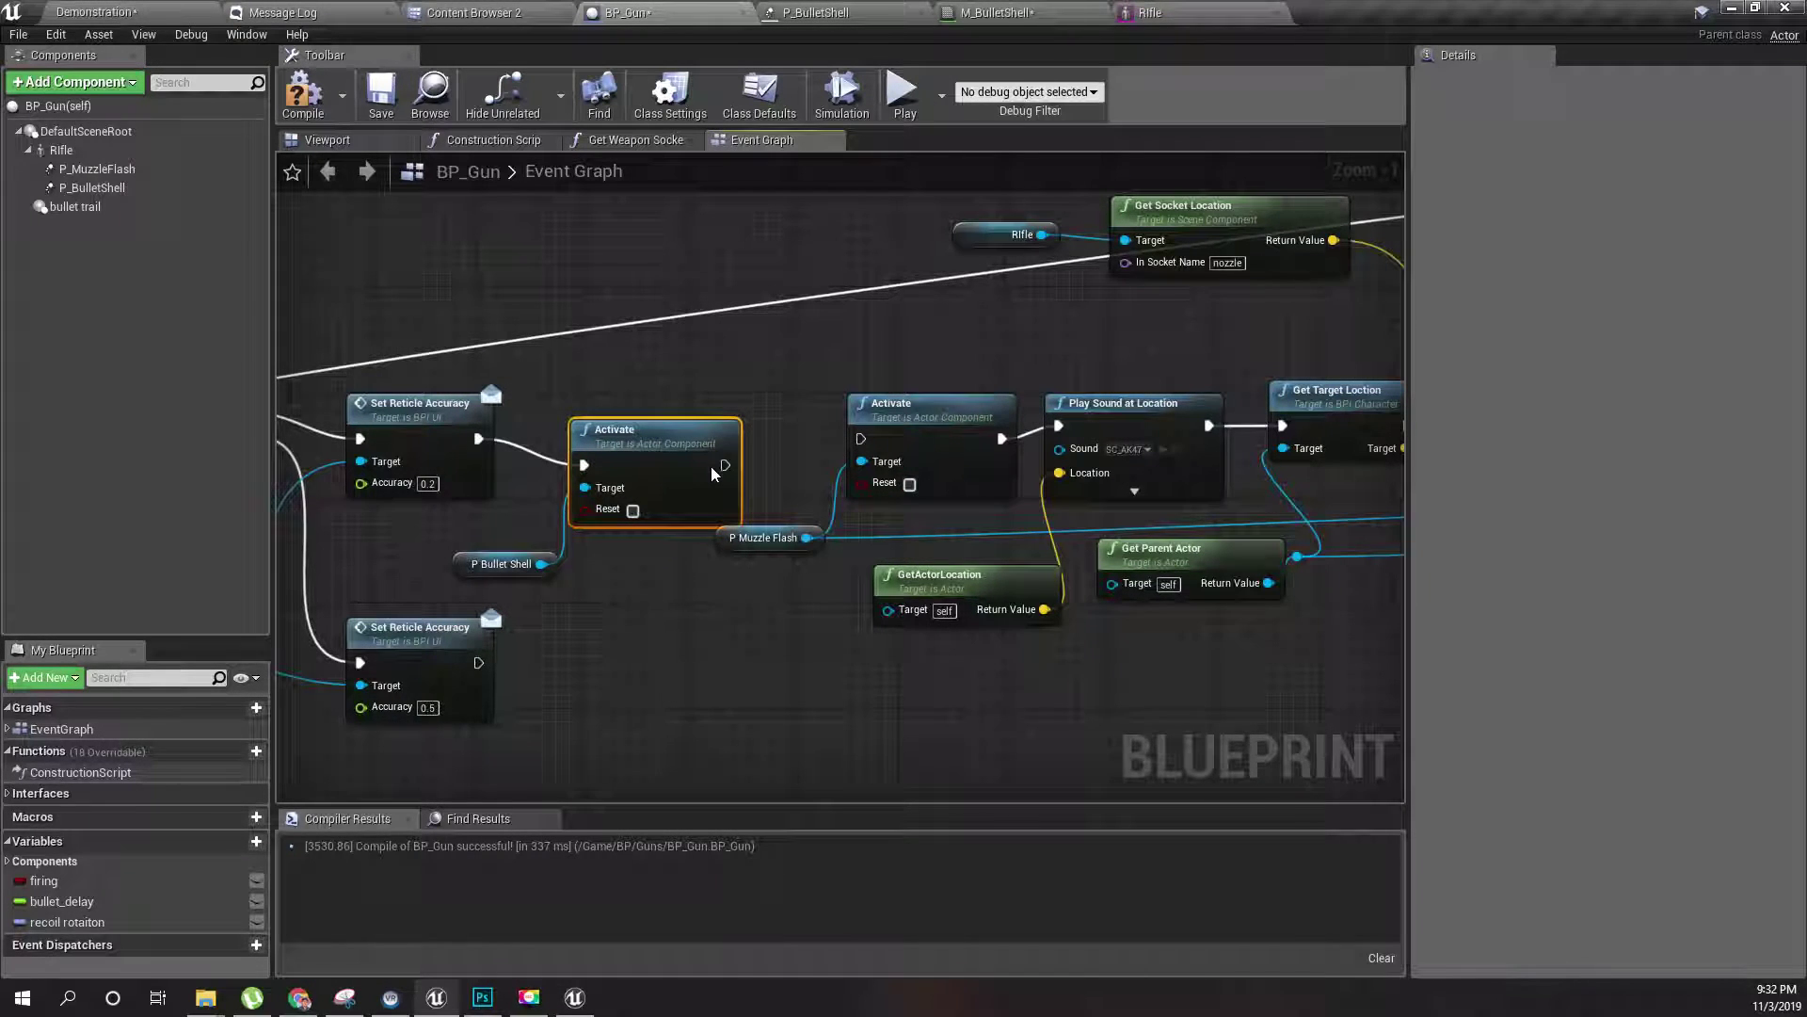
pyautogui.moveTo(721, 465); pyautogui.dragTo(861, 439)
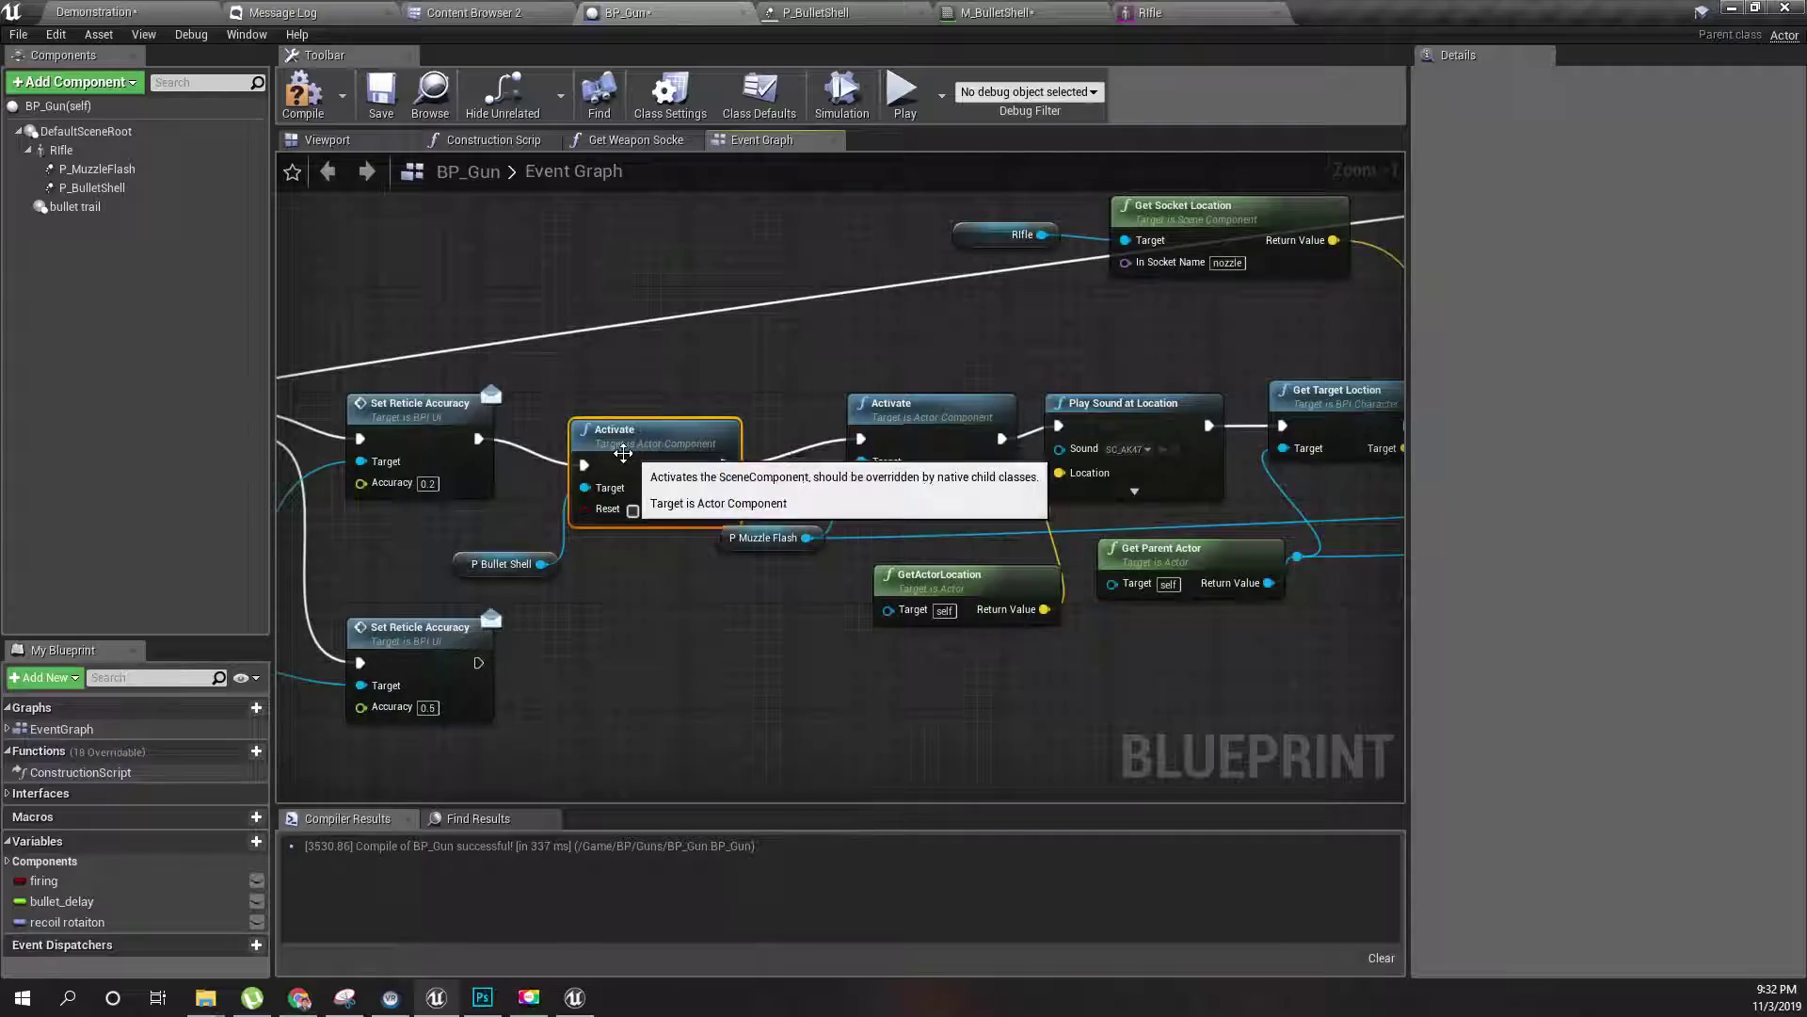
pyautogui.moveTo(632, 451); pyautogui.dragTo(645, 425)
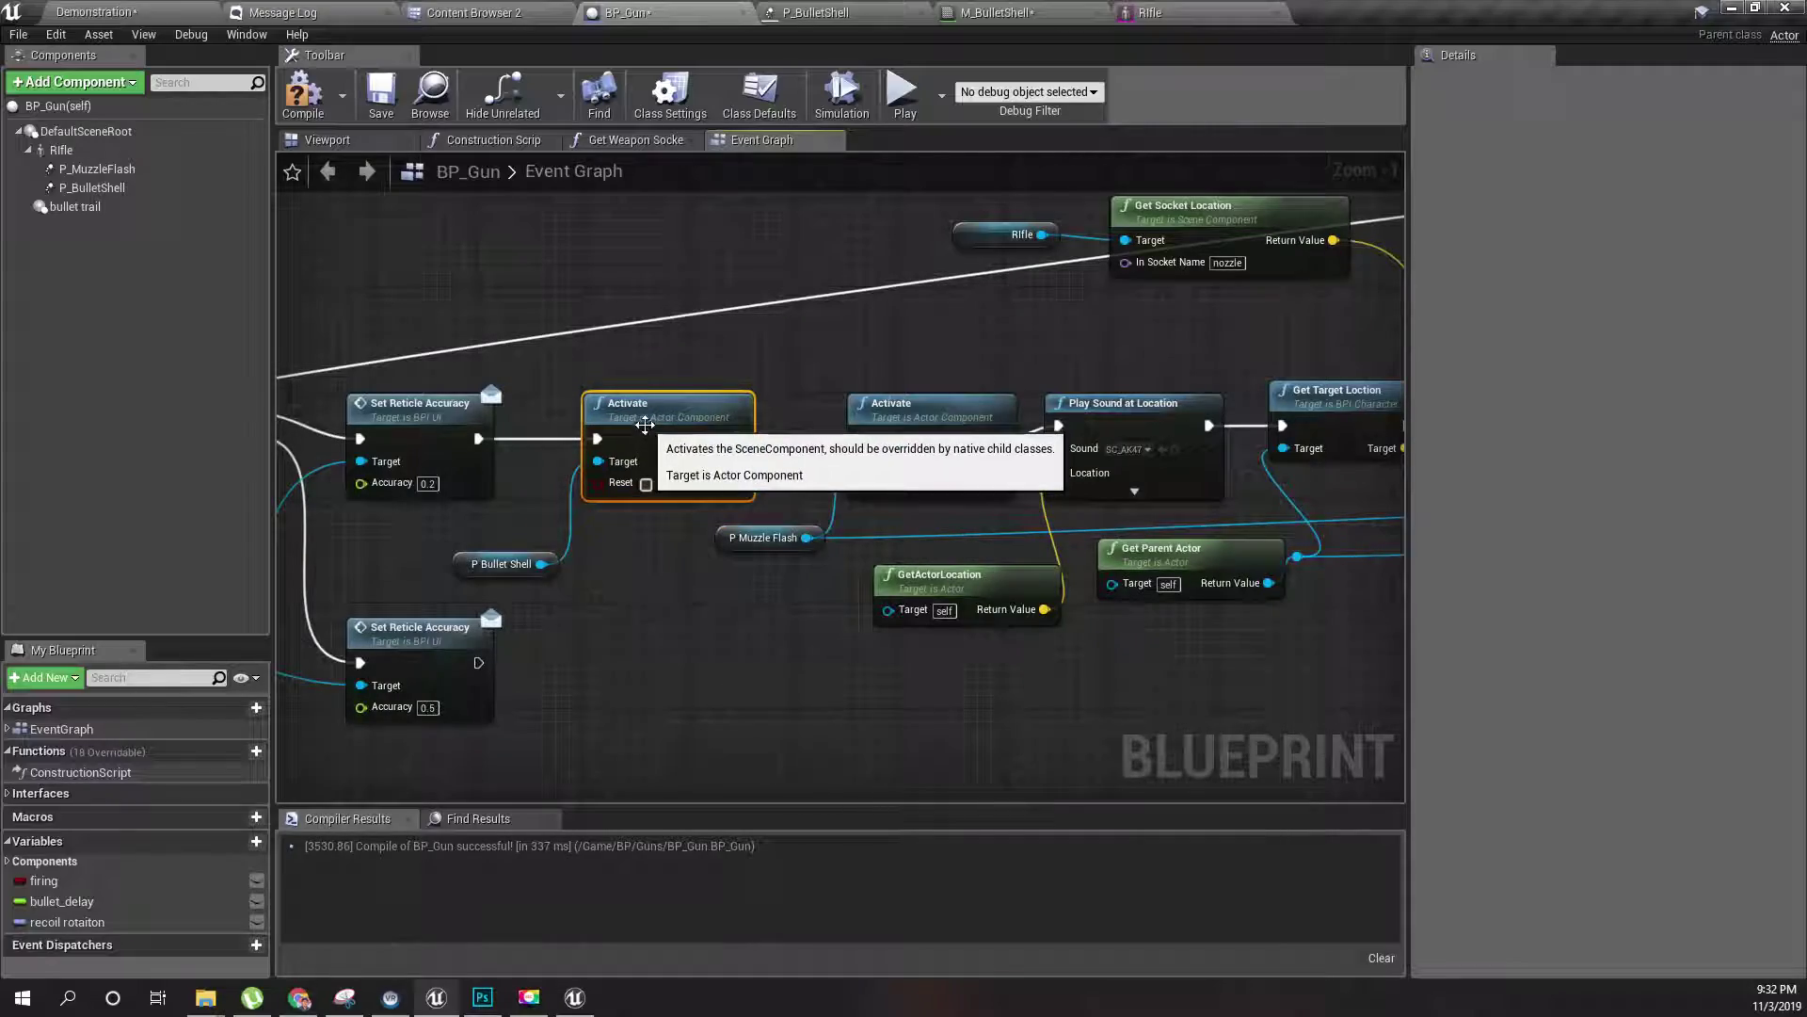
pyautogui.click(303, 94)
# - Play the Demonstration level full screen and fire the rifle in several directions to check the shell ejection
pyautogui.click(162, 15)
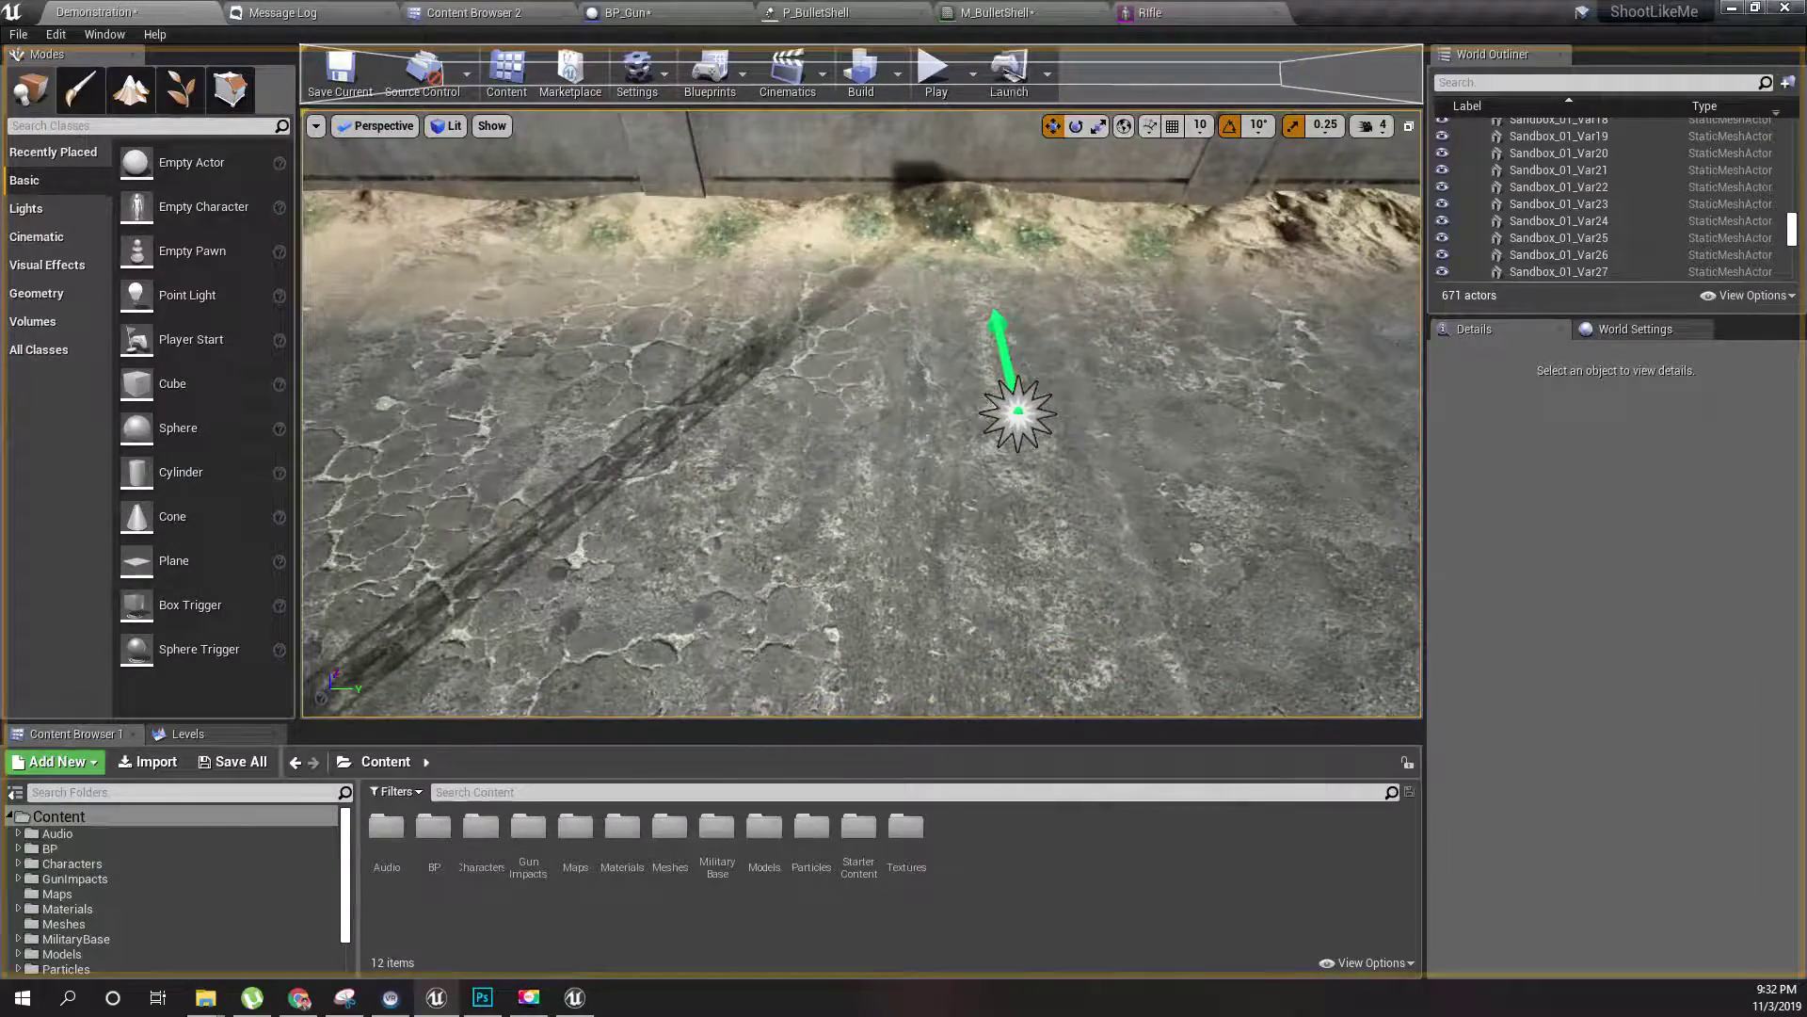
pyautogui.press('F11')
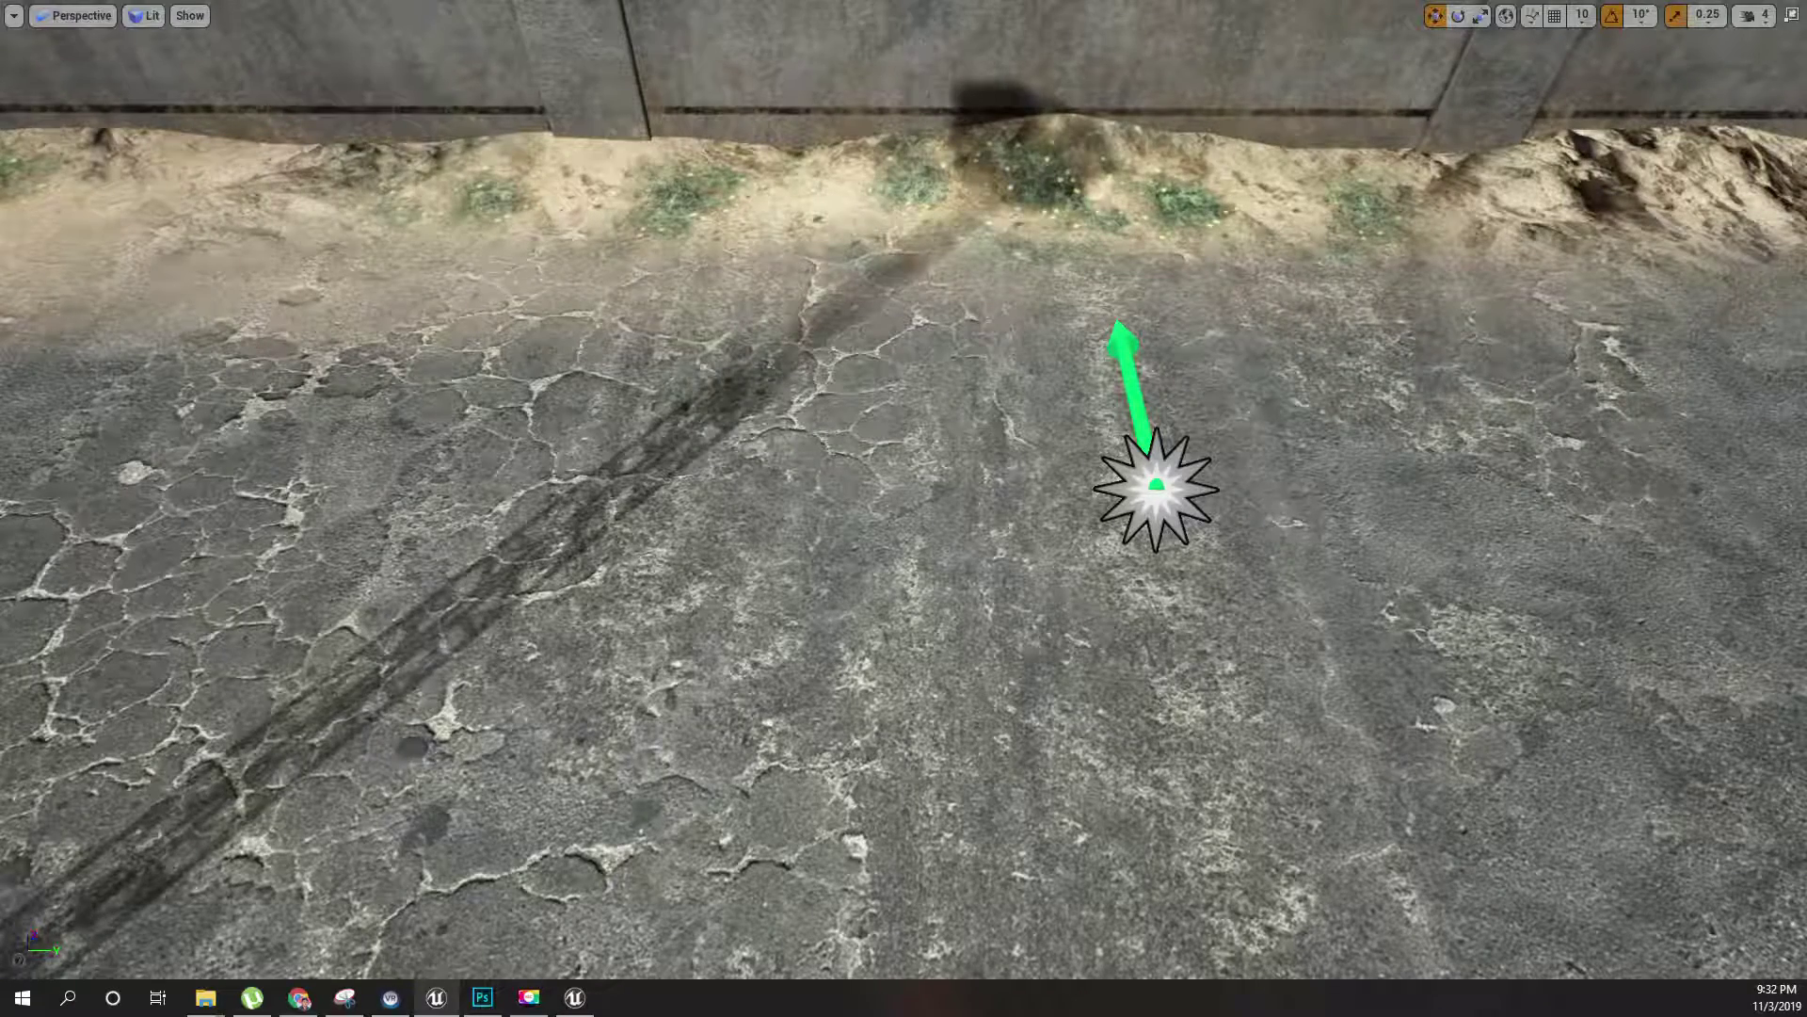
pyautogui.hotkey('alt', 'p')
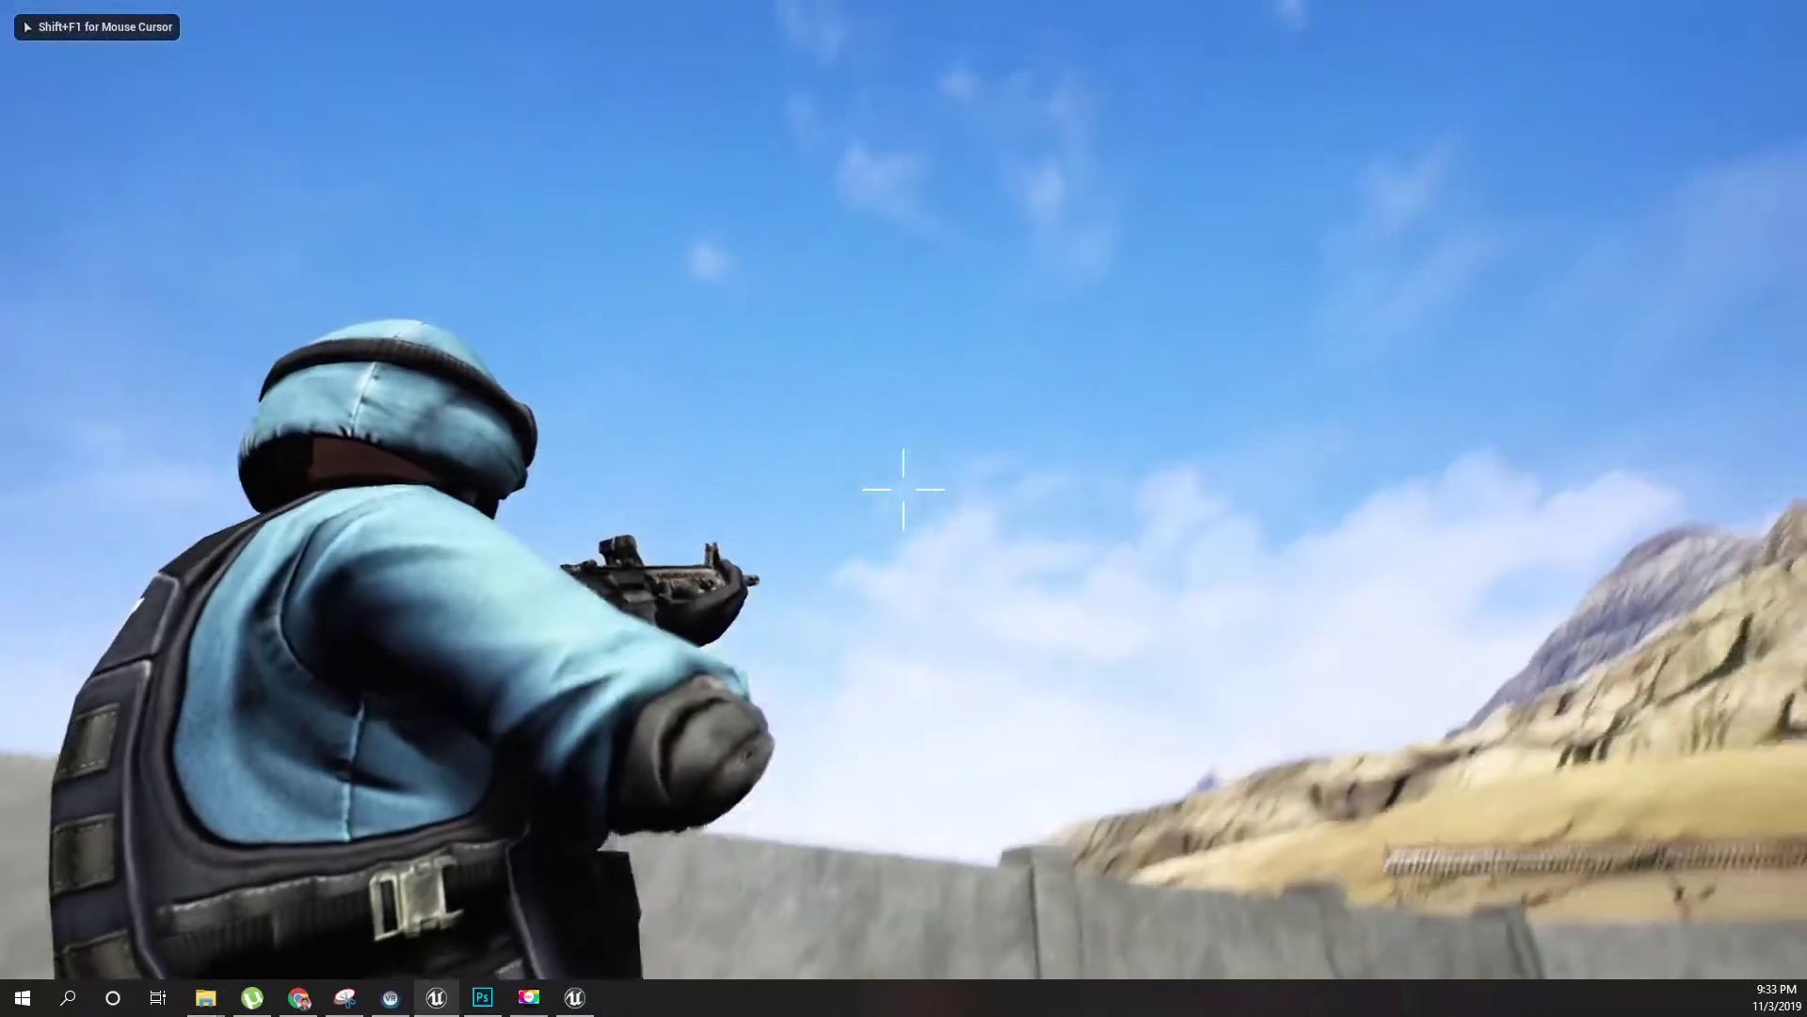
pyautogui.click(903, 490)
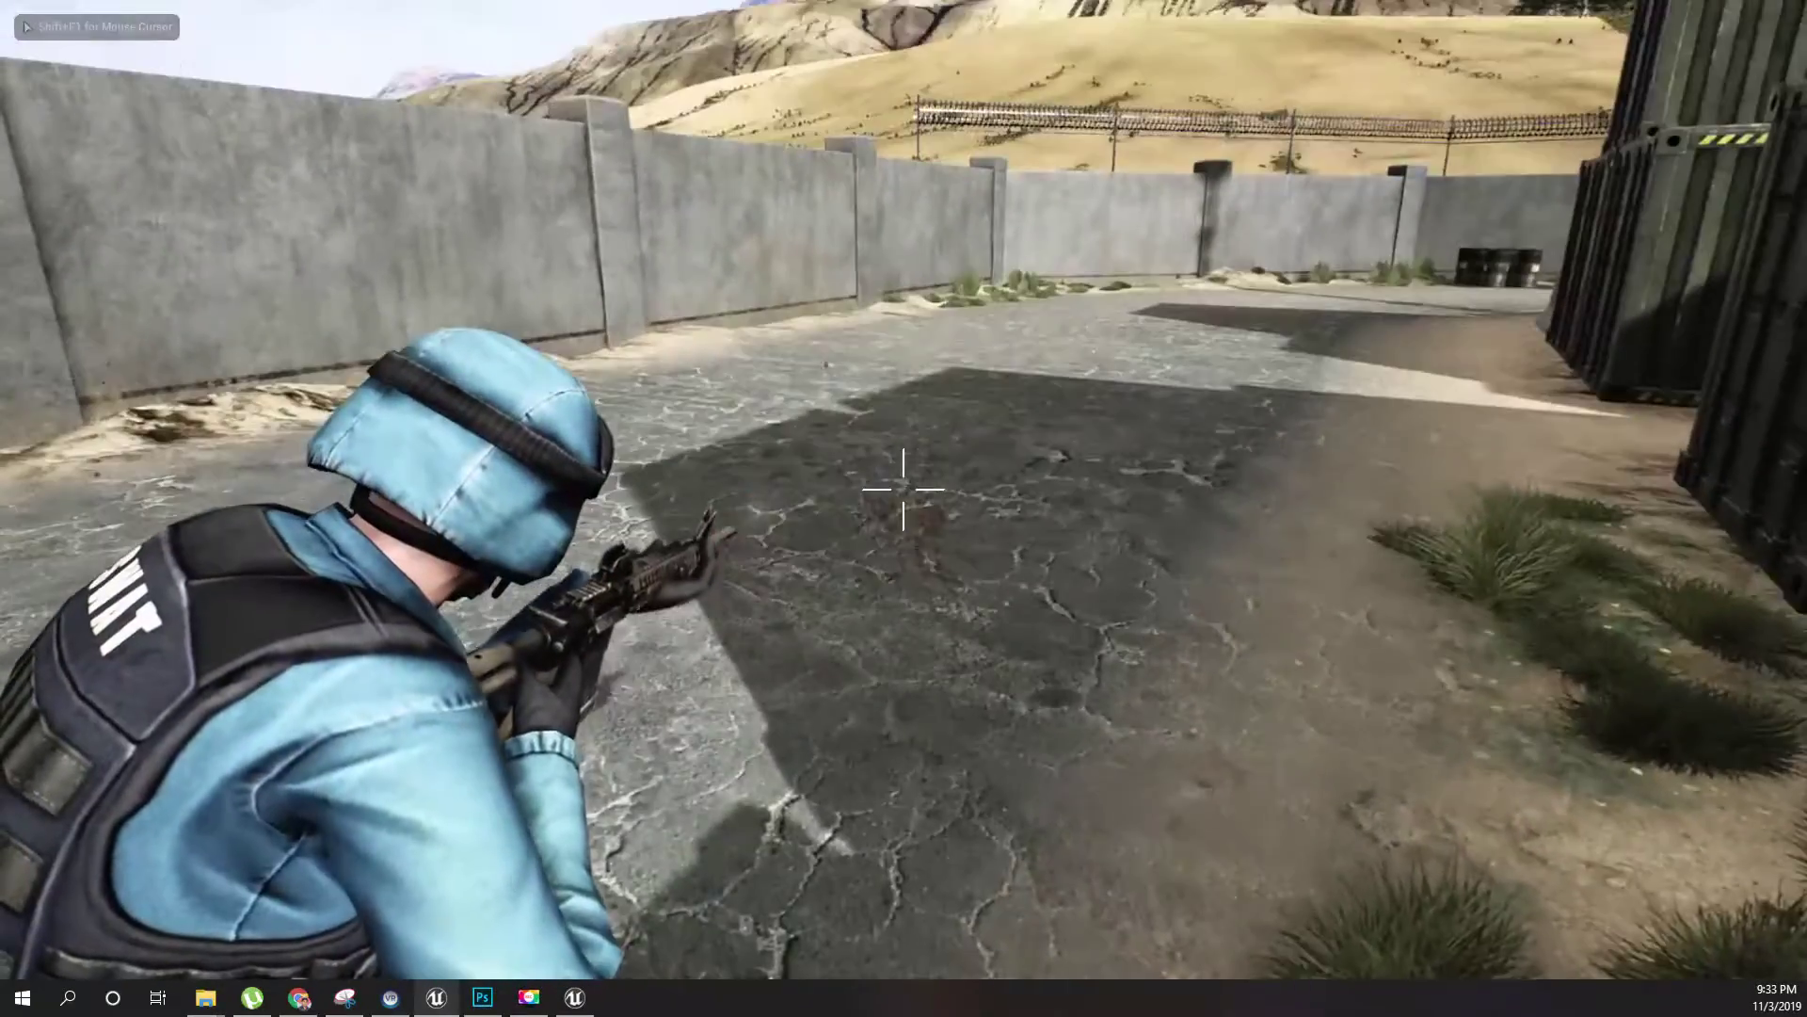
pyautogui.click(904, 490)
pyautogui.click(904, 489)
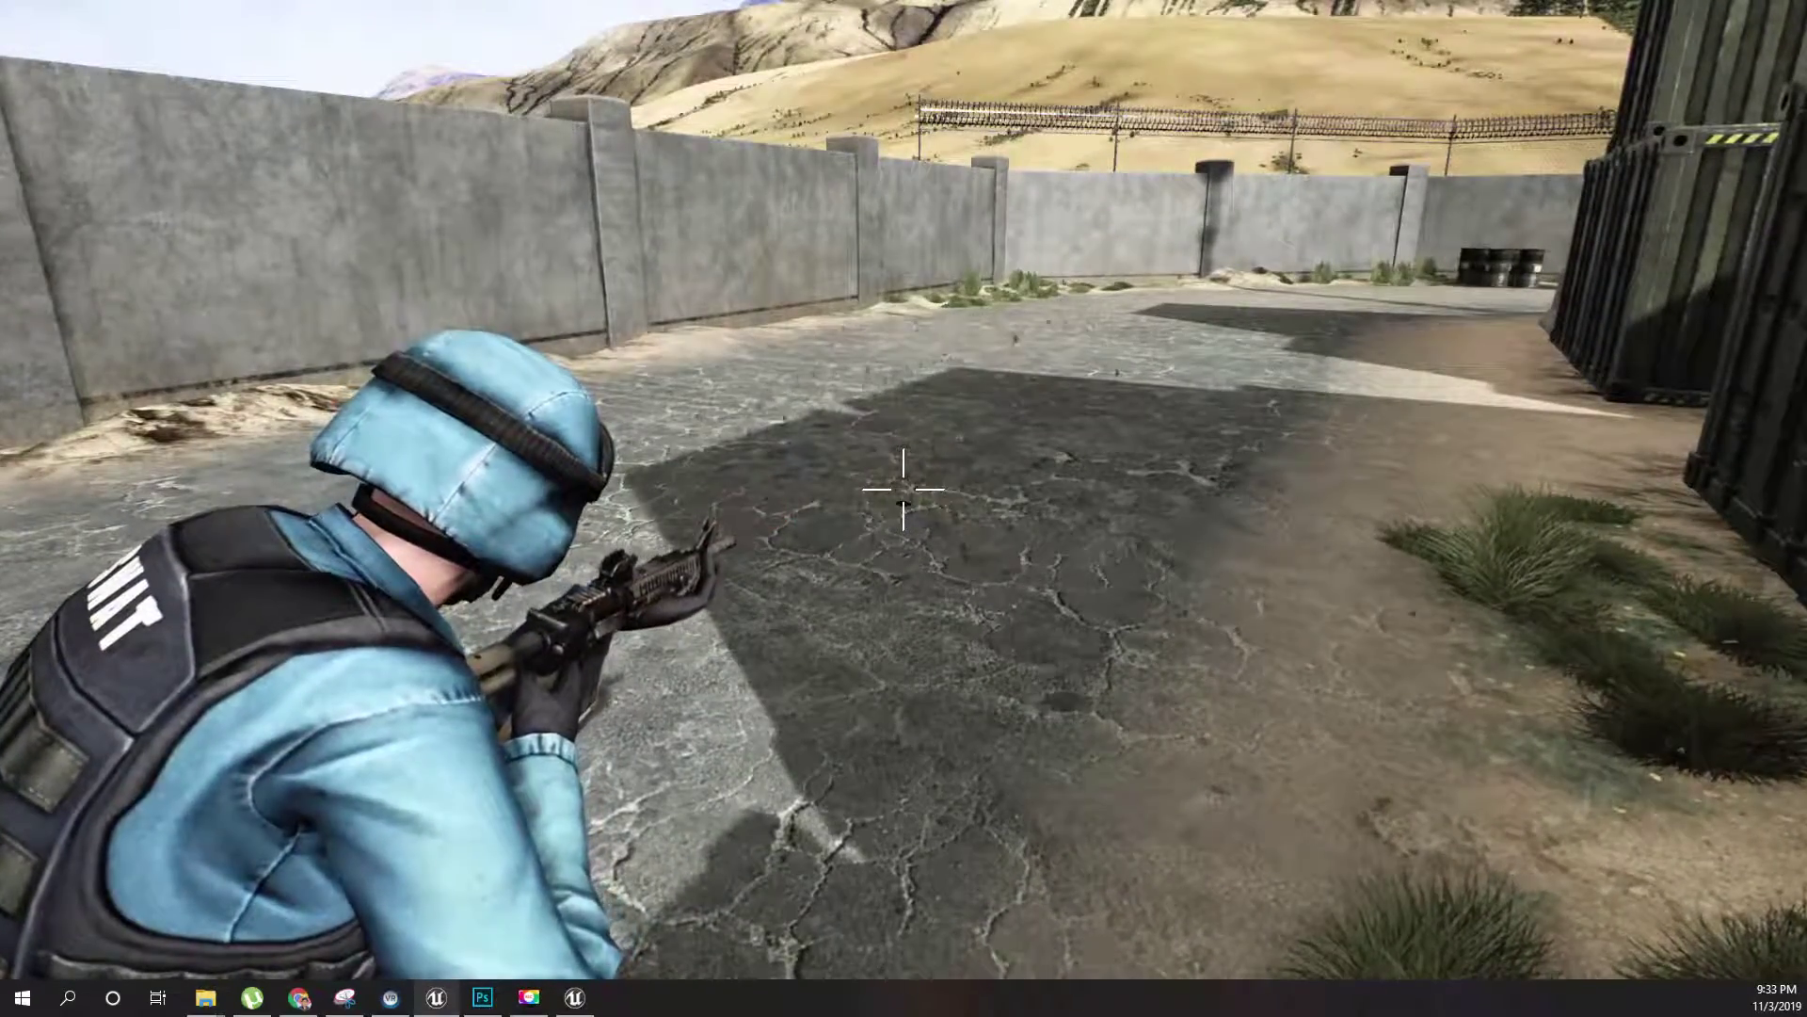
pyautogui.click(903, 490)
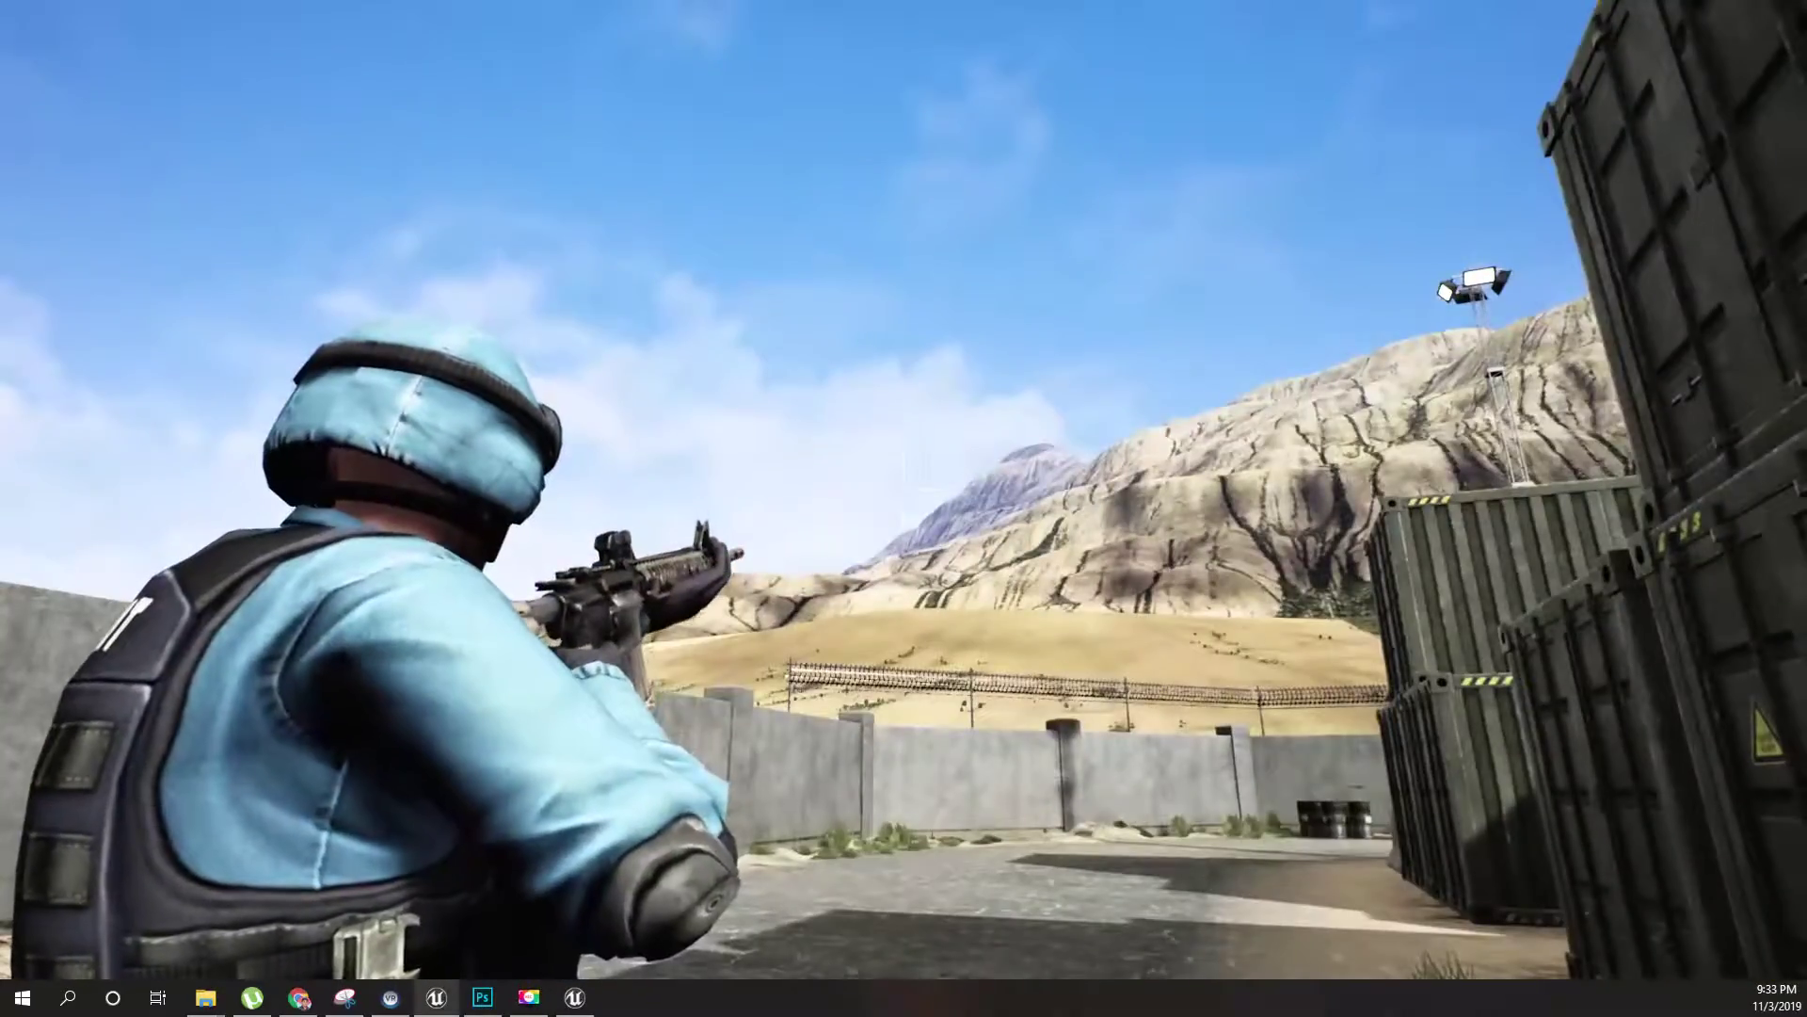
pyautogui.click(904, 489)
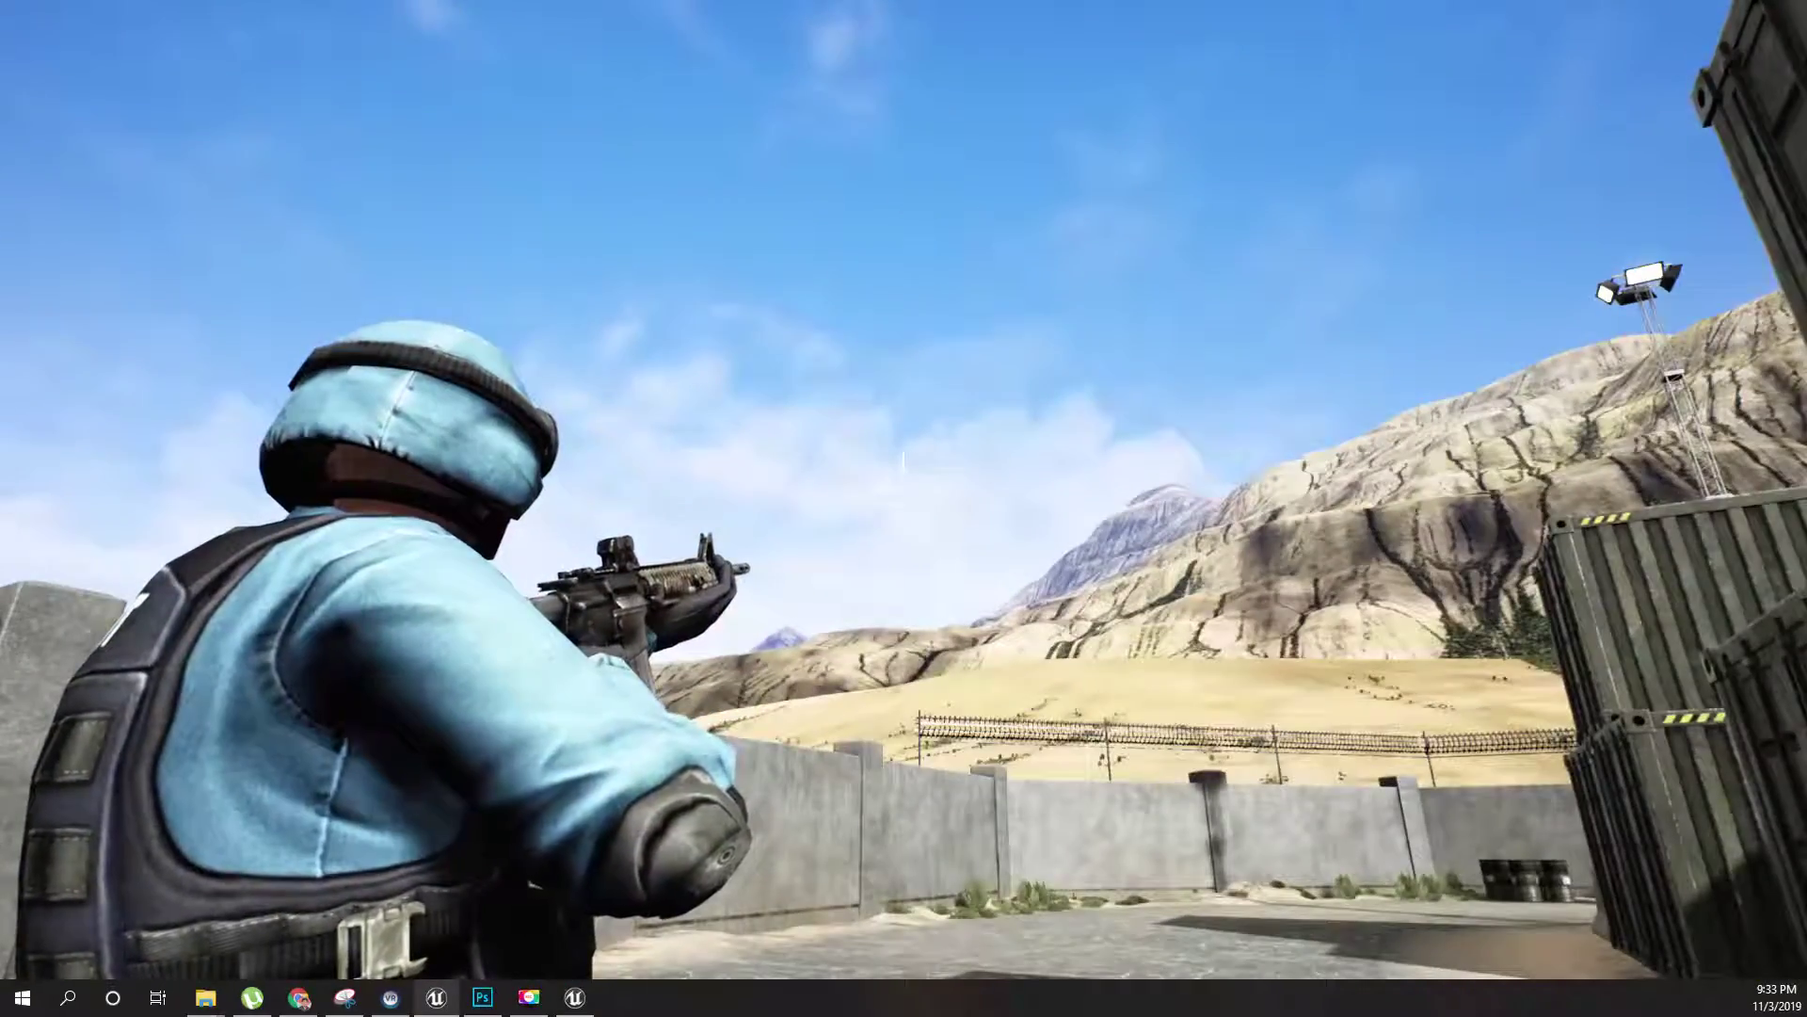
pyautogui.click(901, 482)
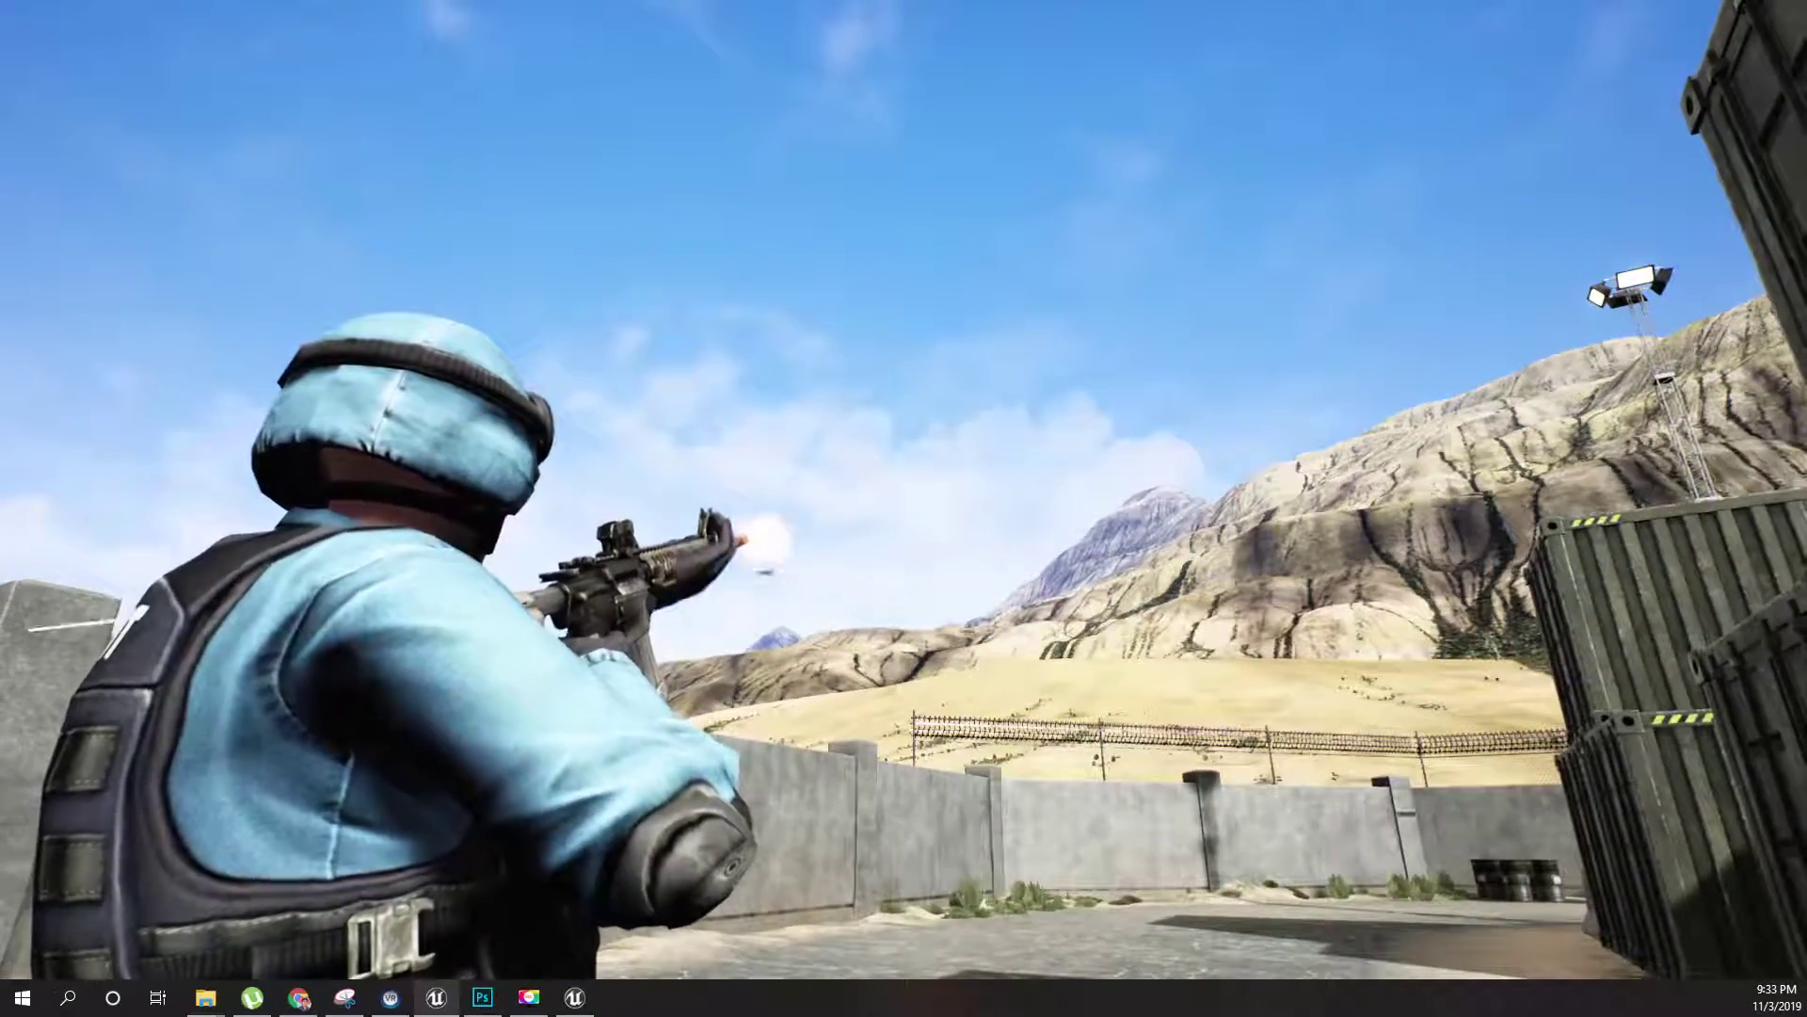
pyautogui.click(904, 489)
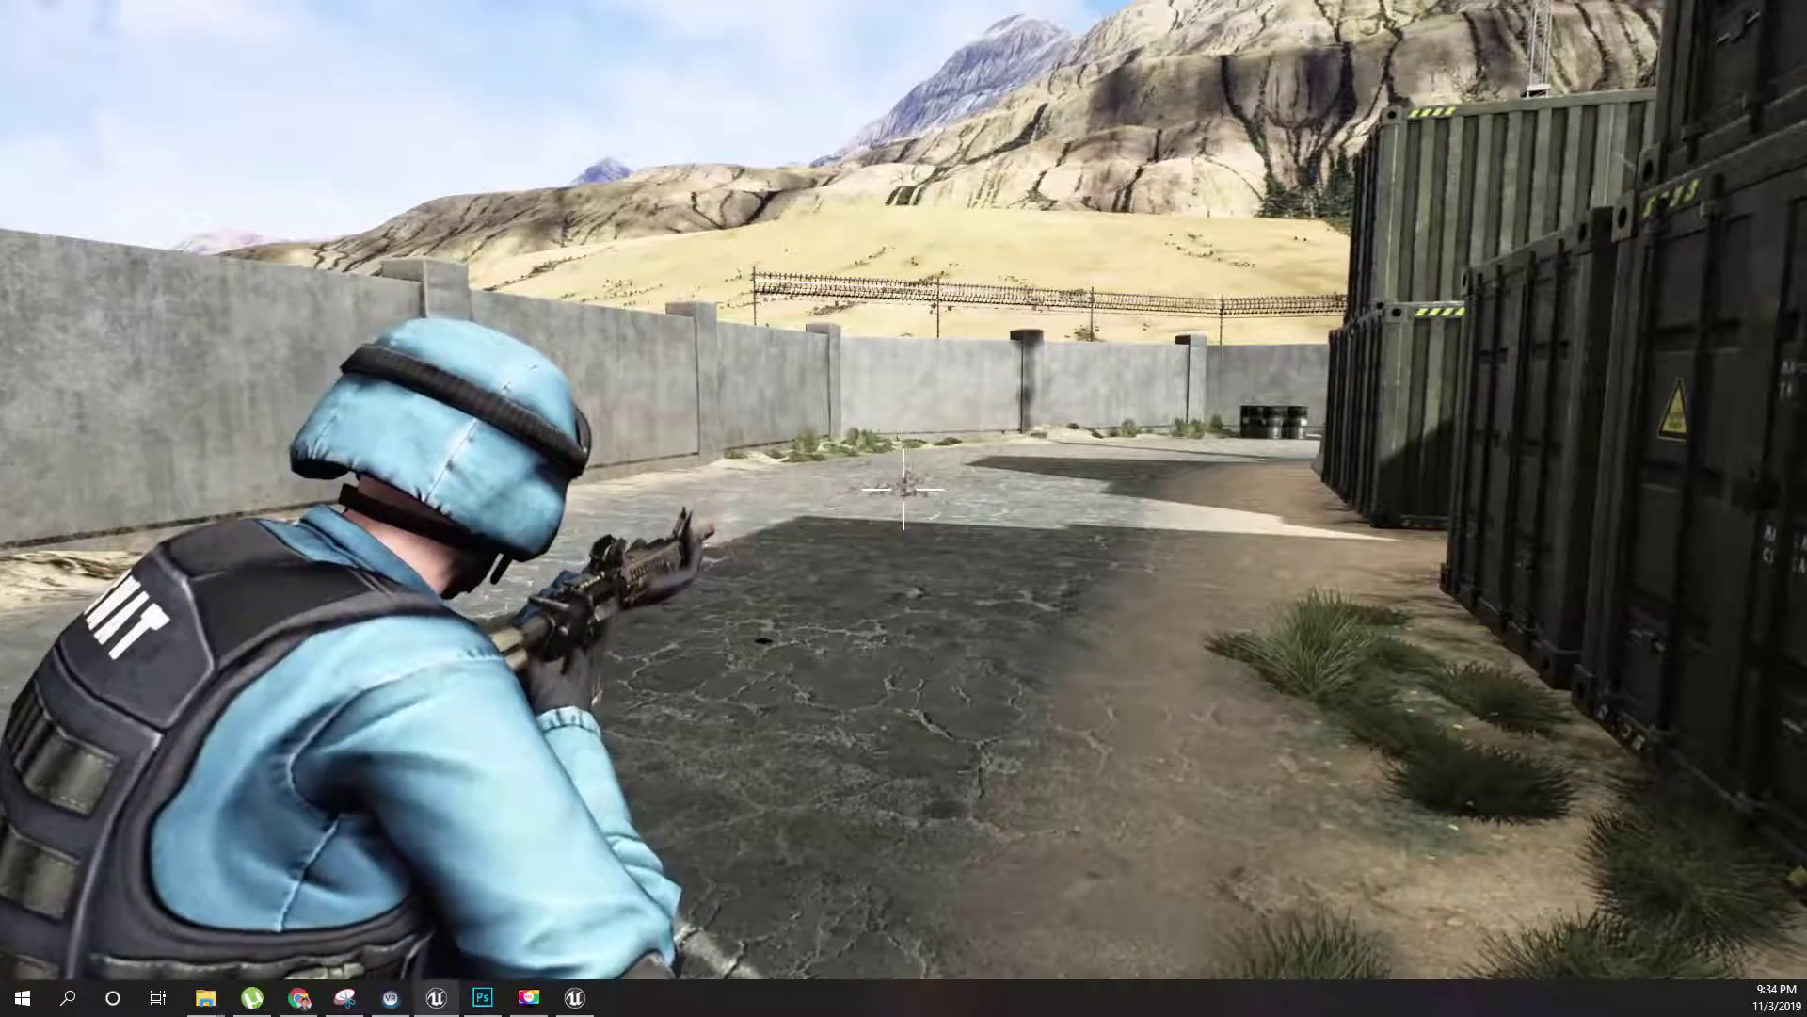
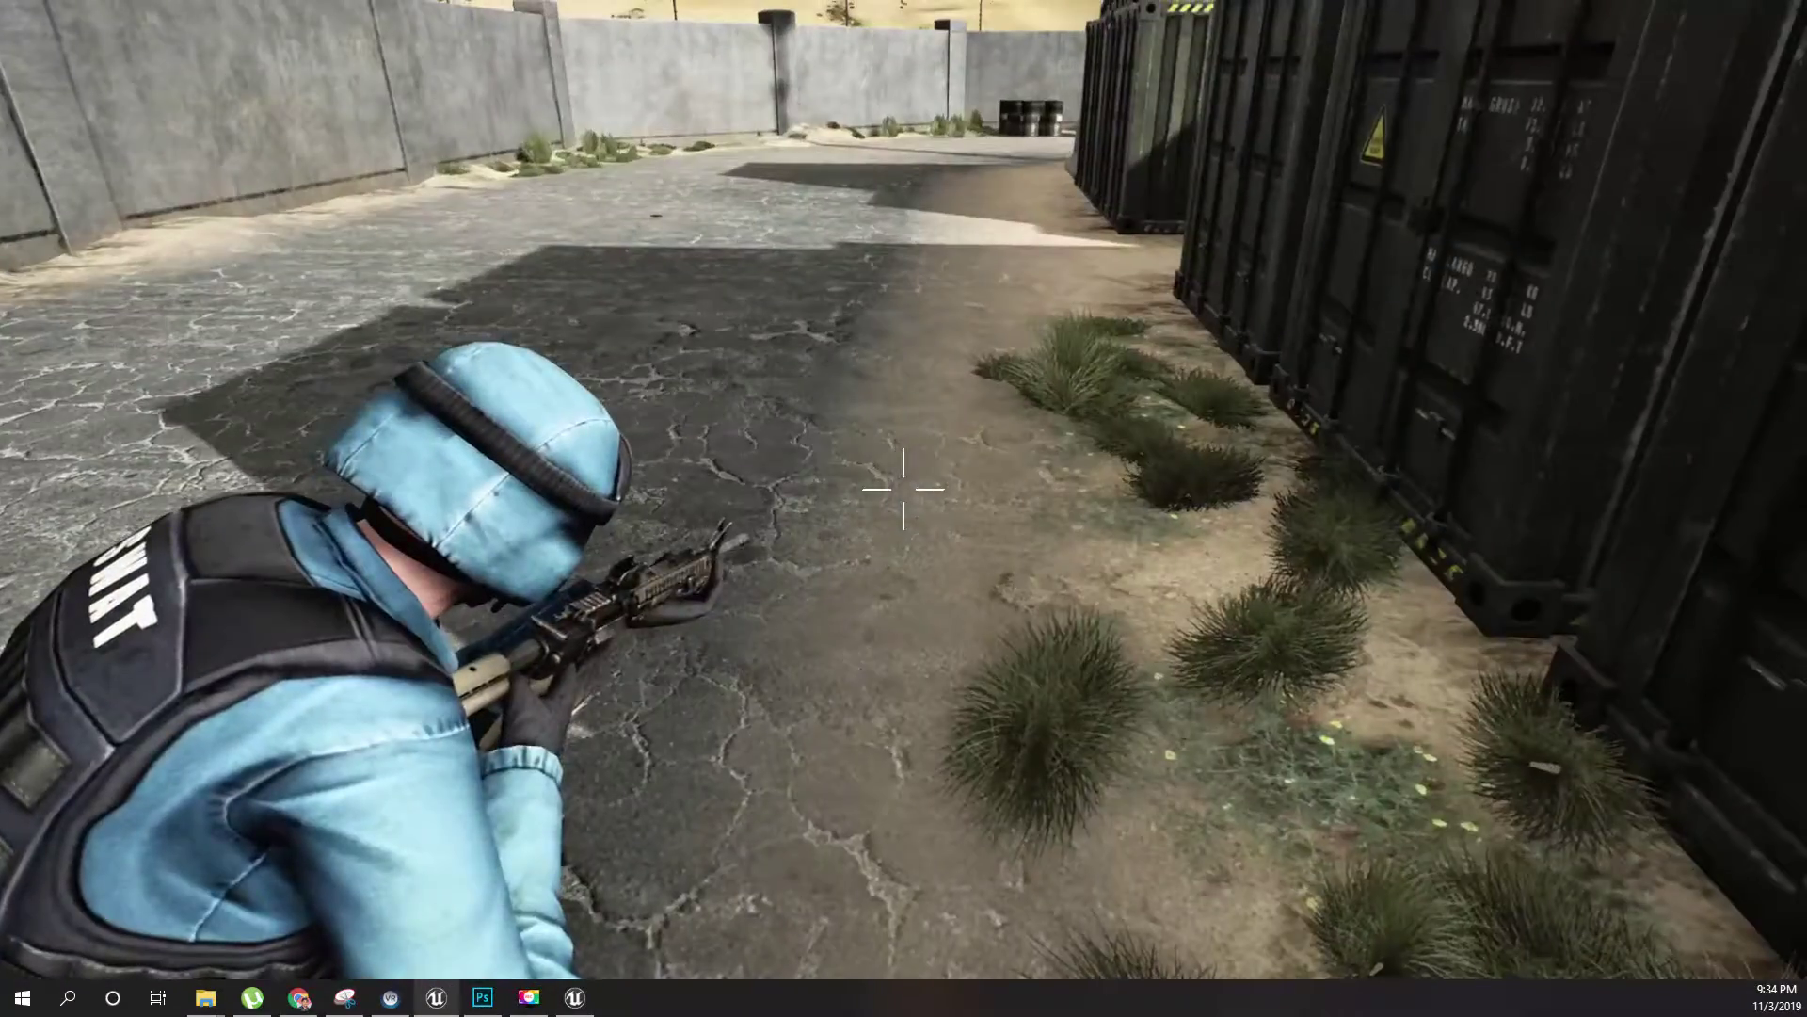
# - Keep firing the rifle beside the containers and walls to examine the ejected shells, and end the play session
pyautogui.click(903, 489)
pyautogui.press('d')
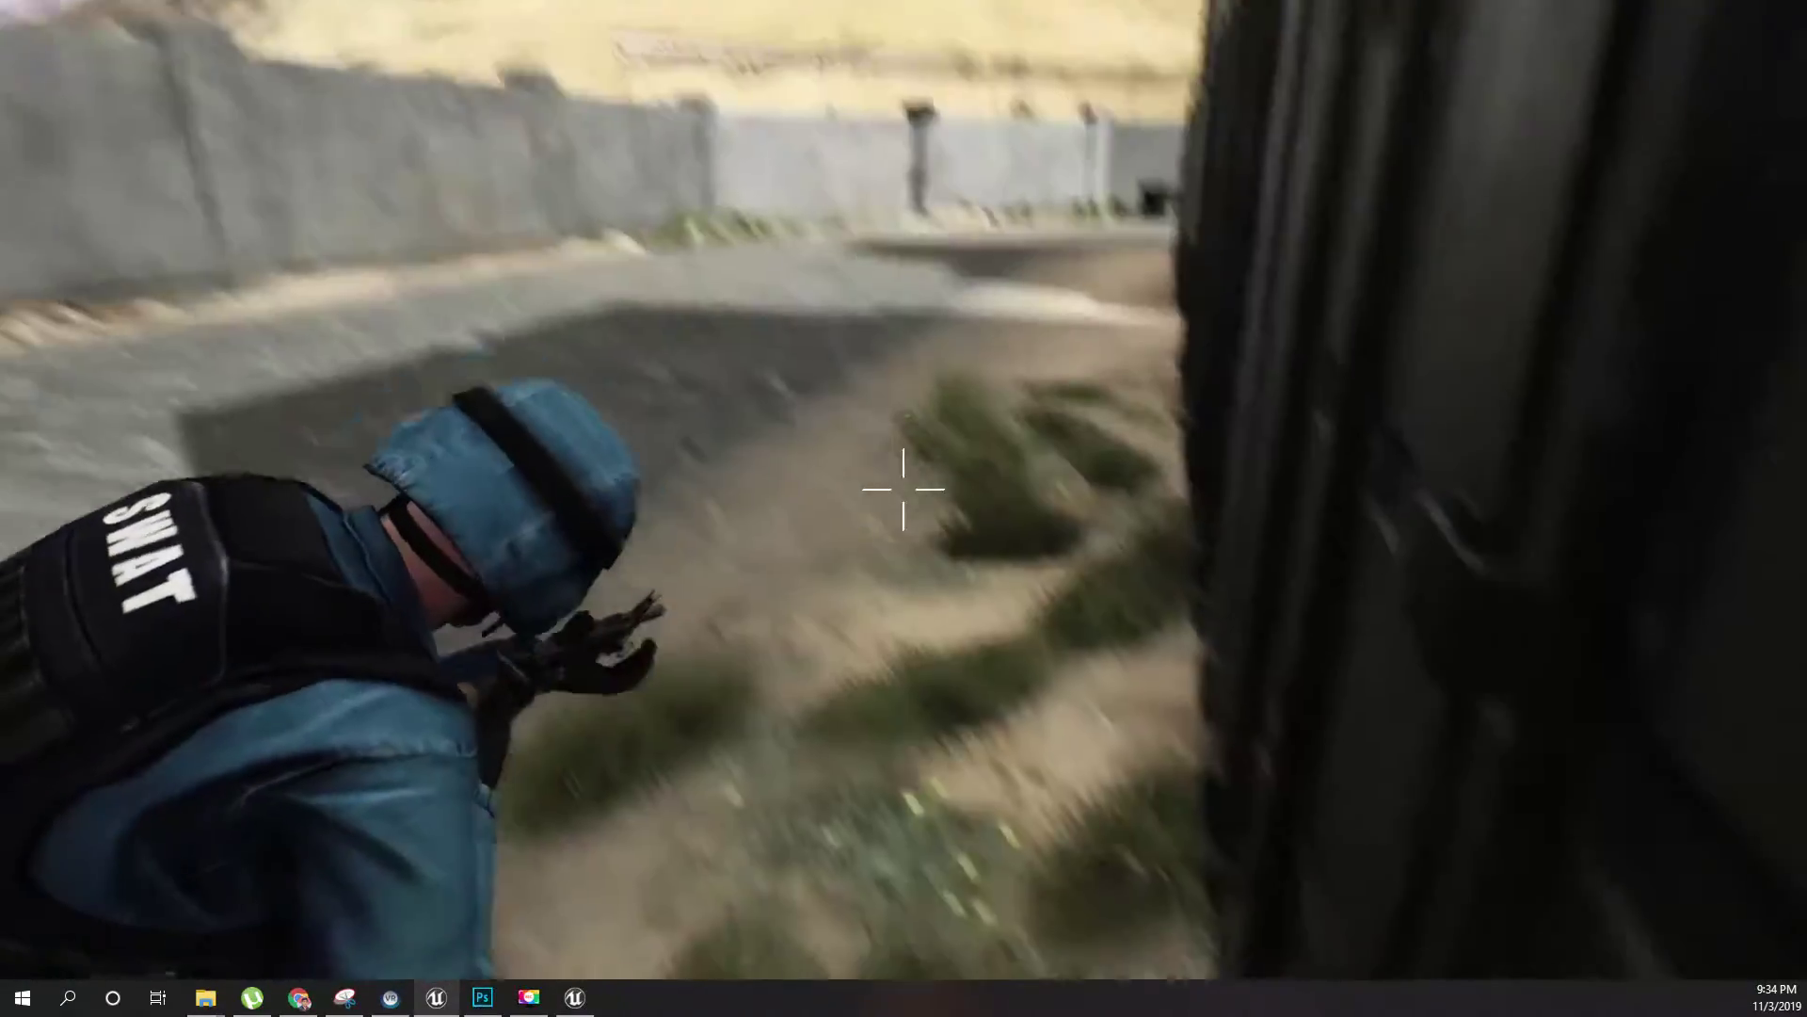
pyautogui.click(904, 489)
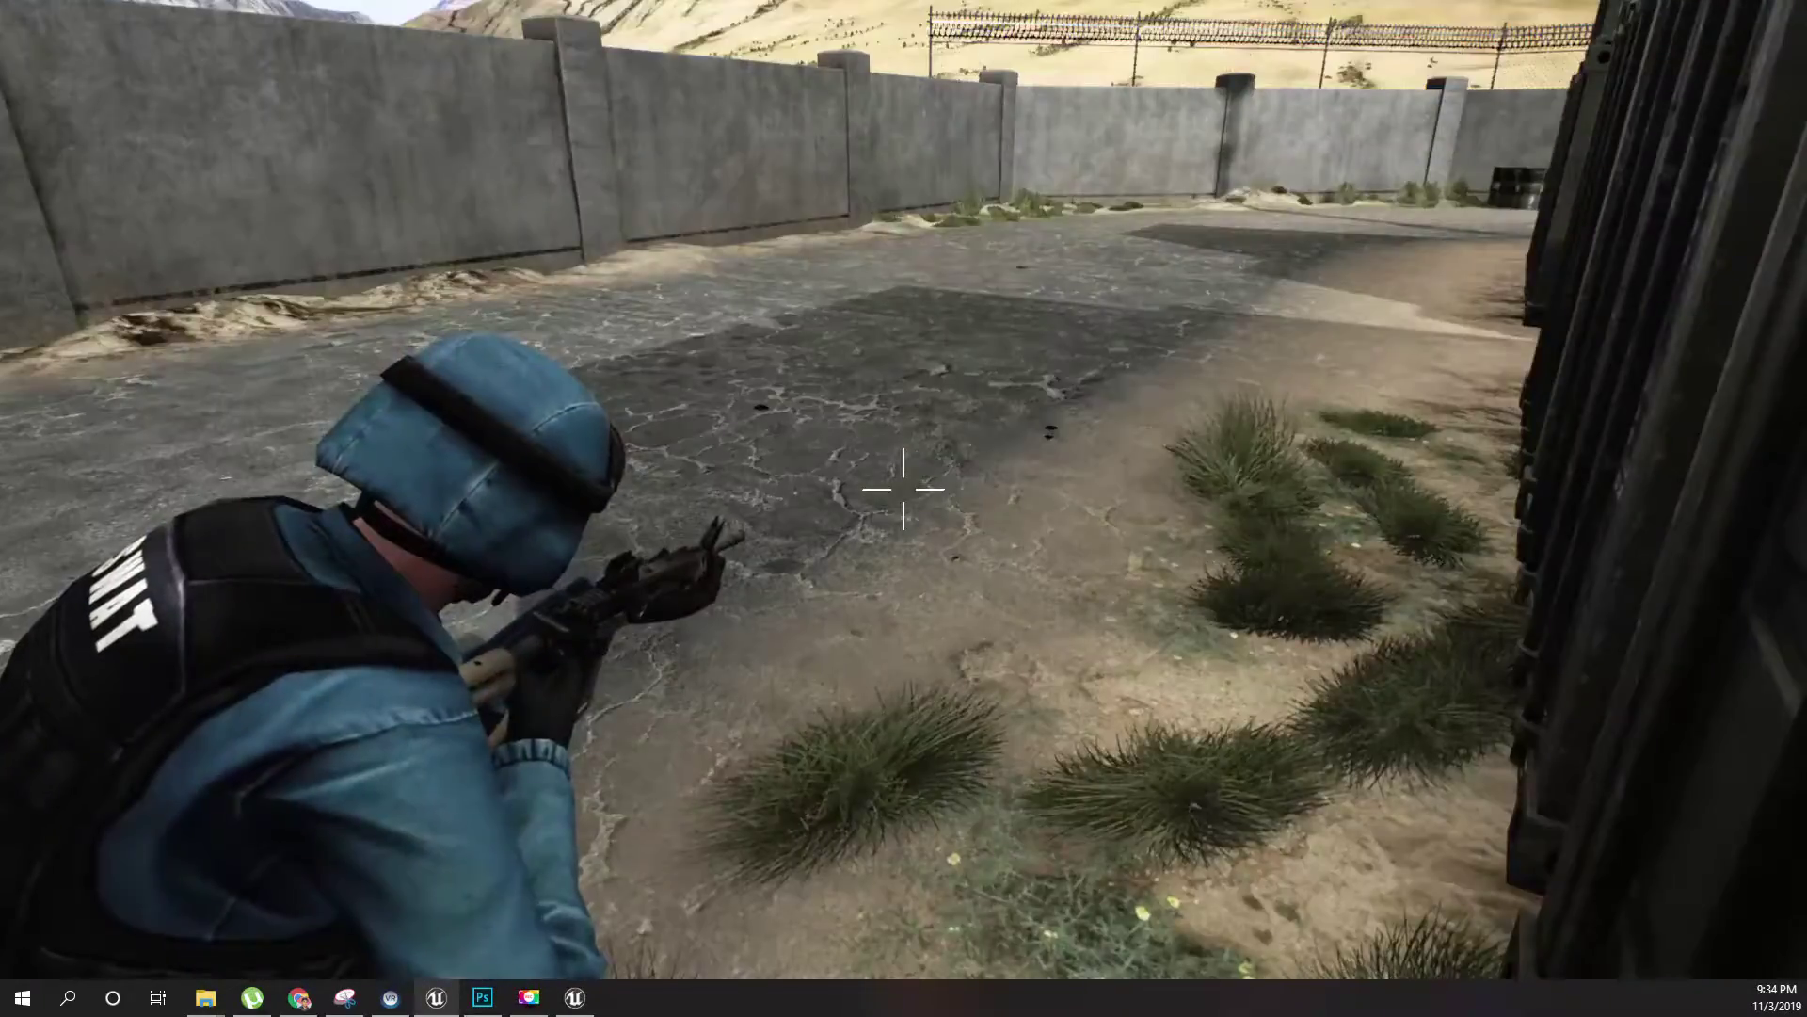
pyautogui.click(904, 490)
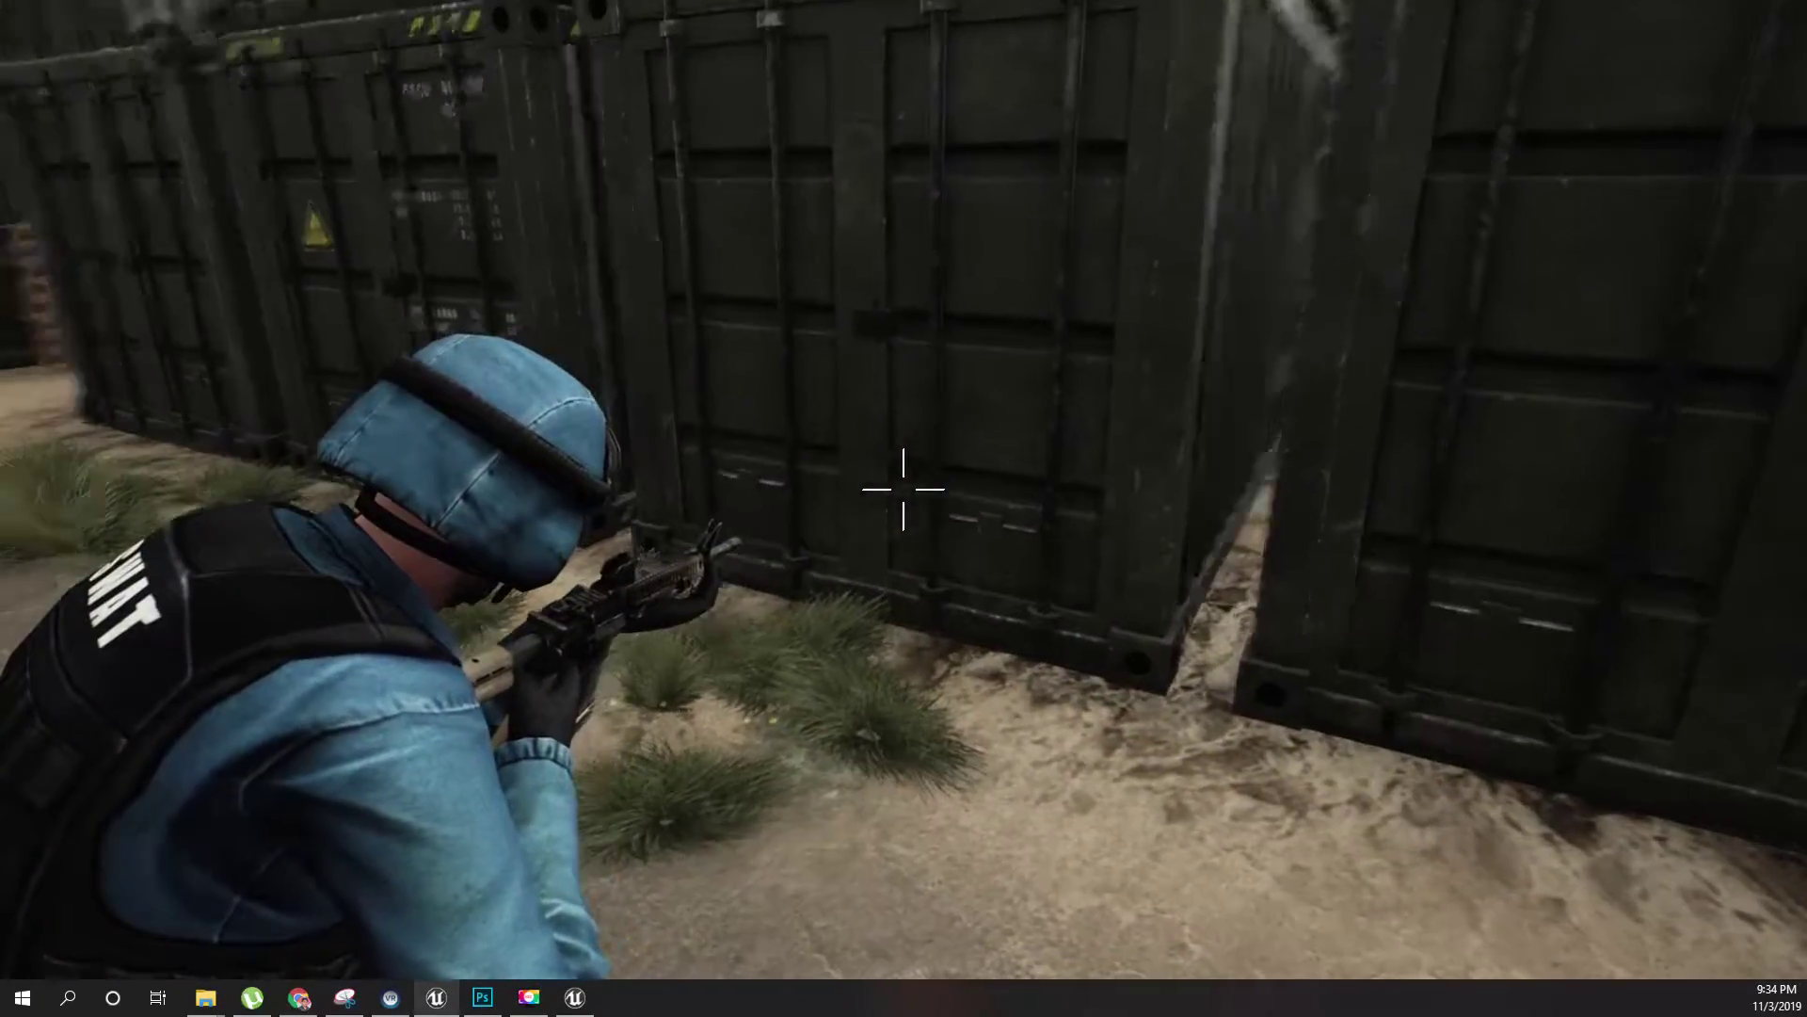
pyautogui.click(904, 490)
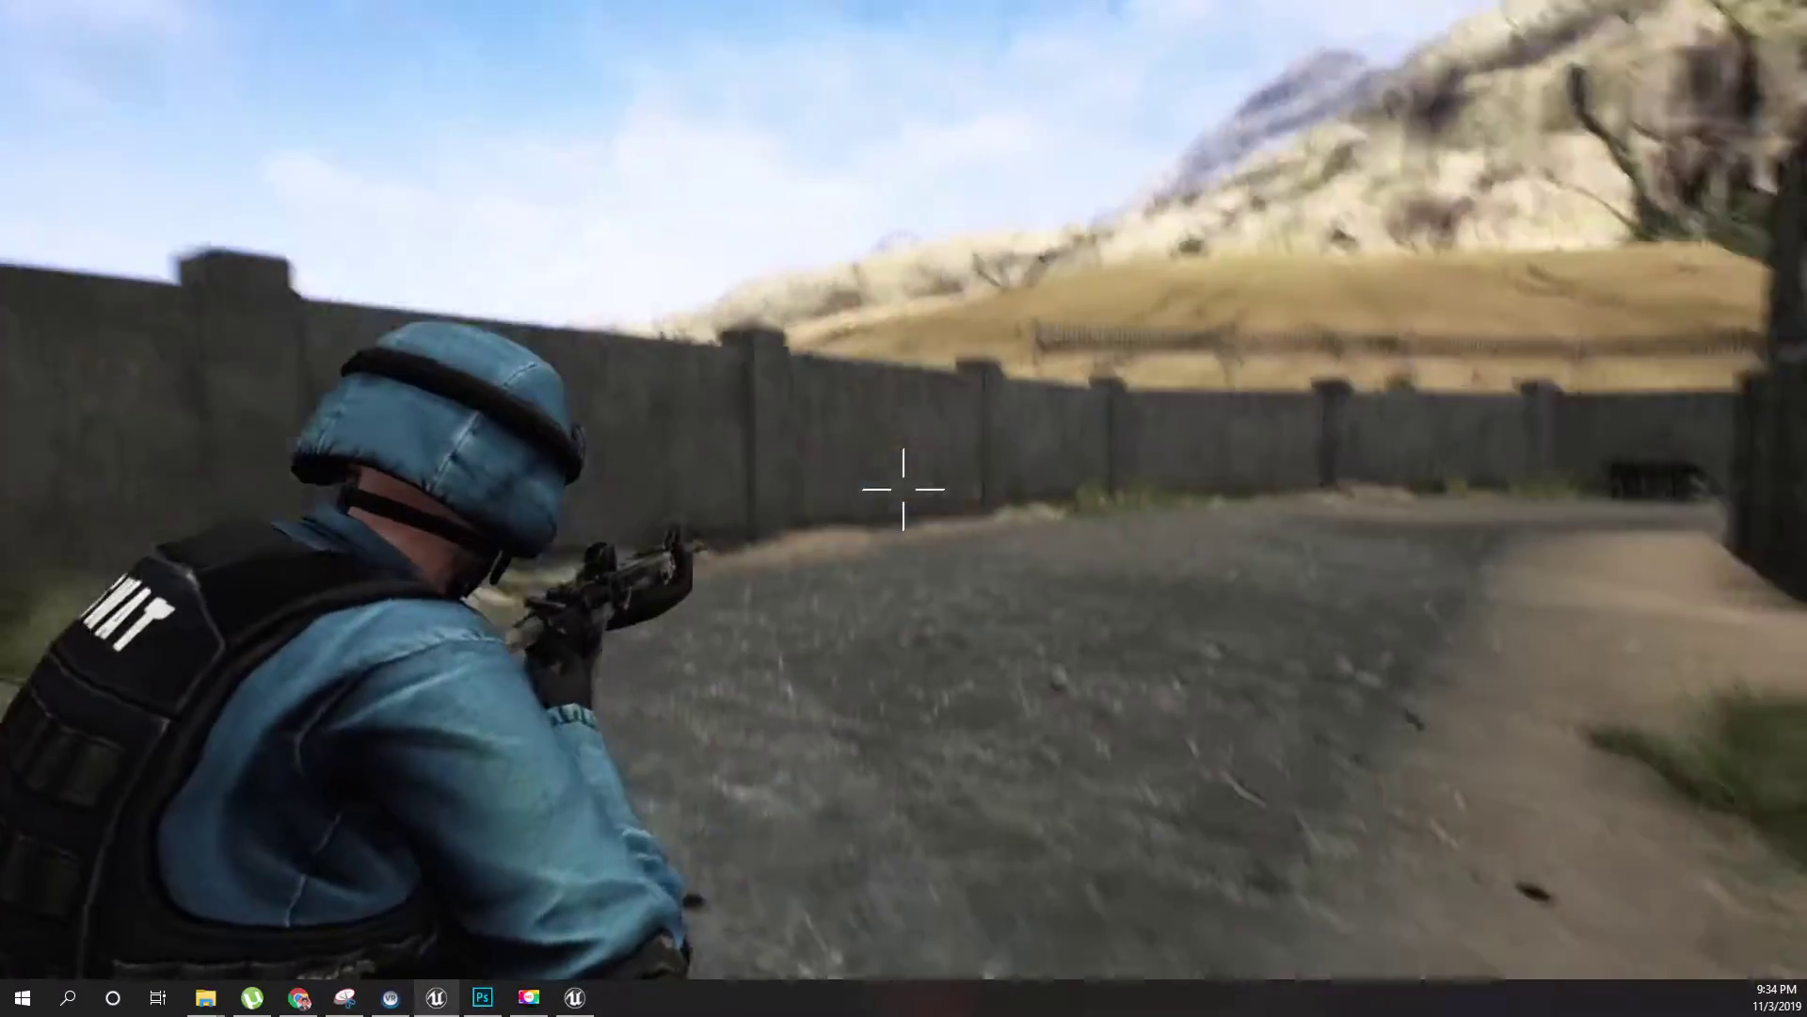
pyautogui.click(904, 490)
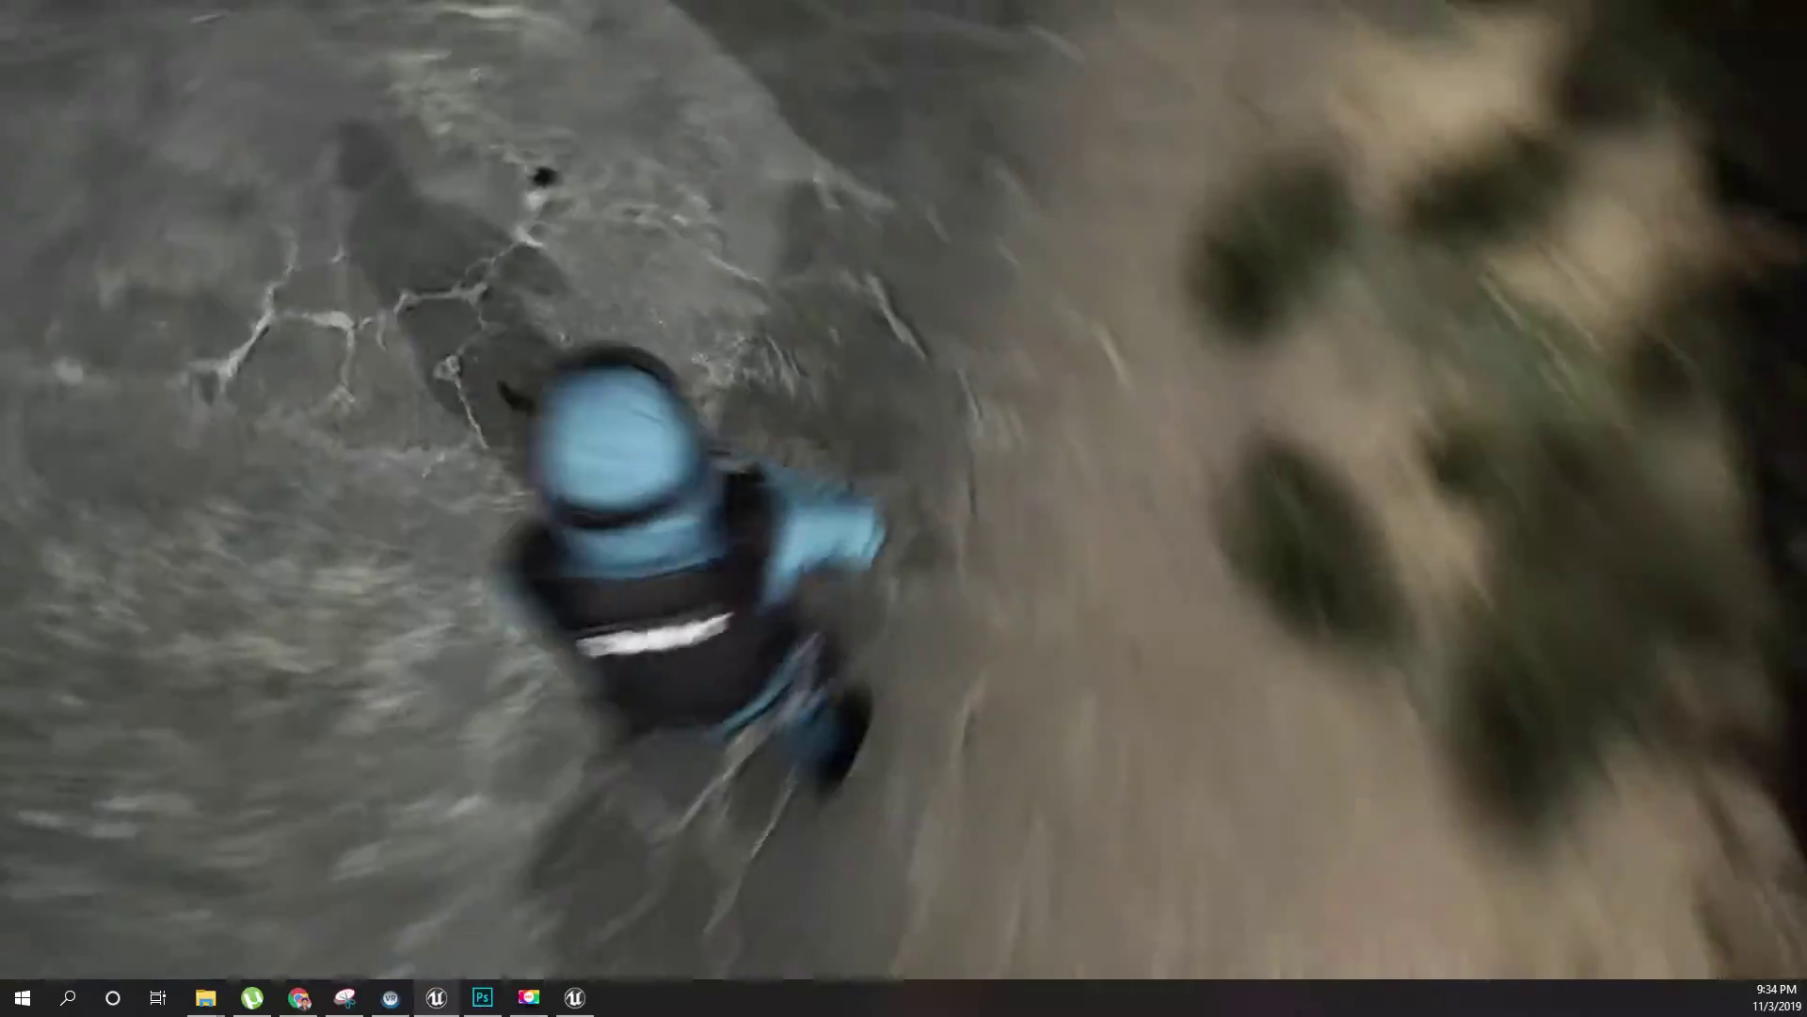
pyautogui.press('Escape')
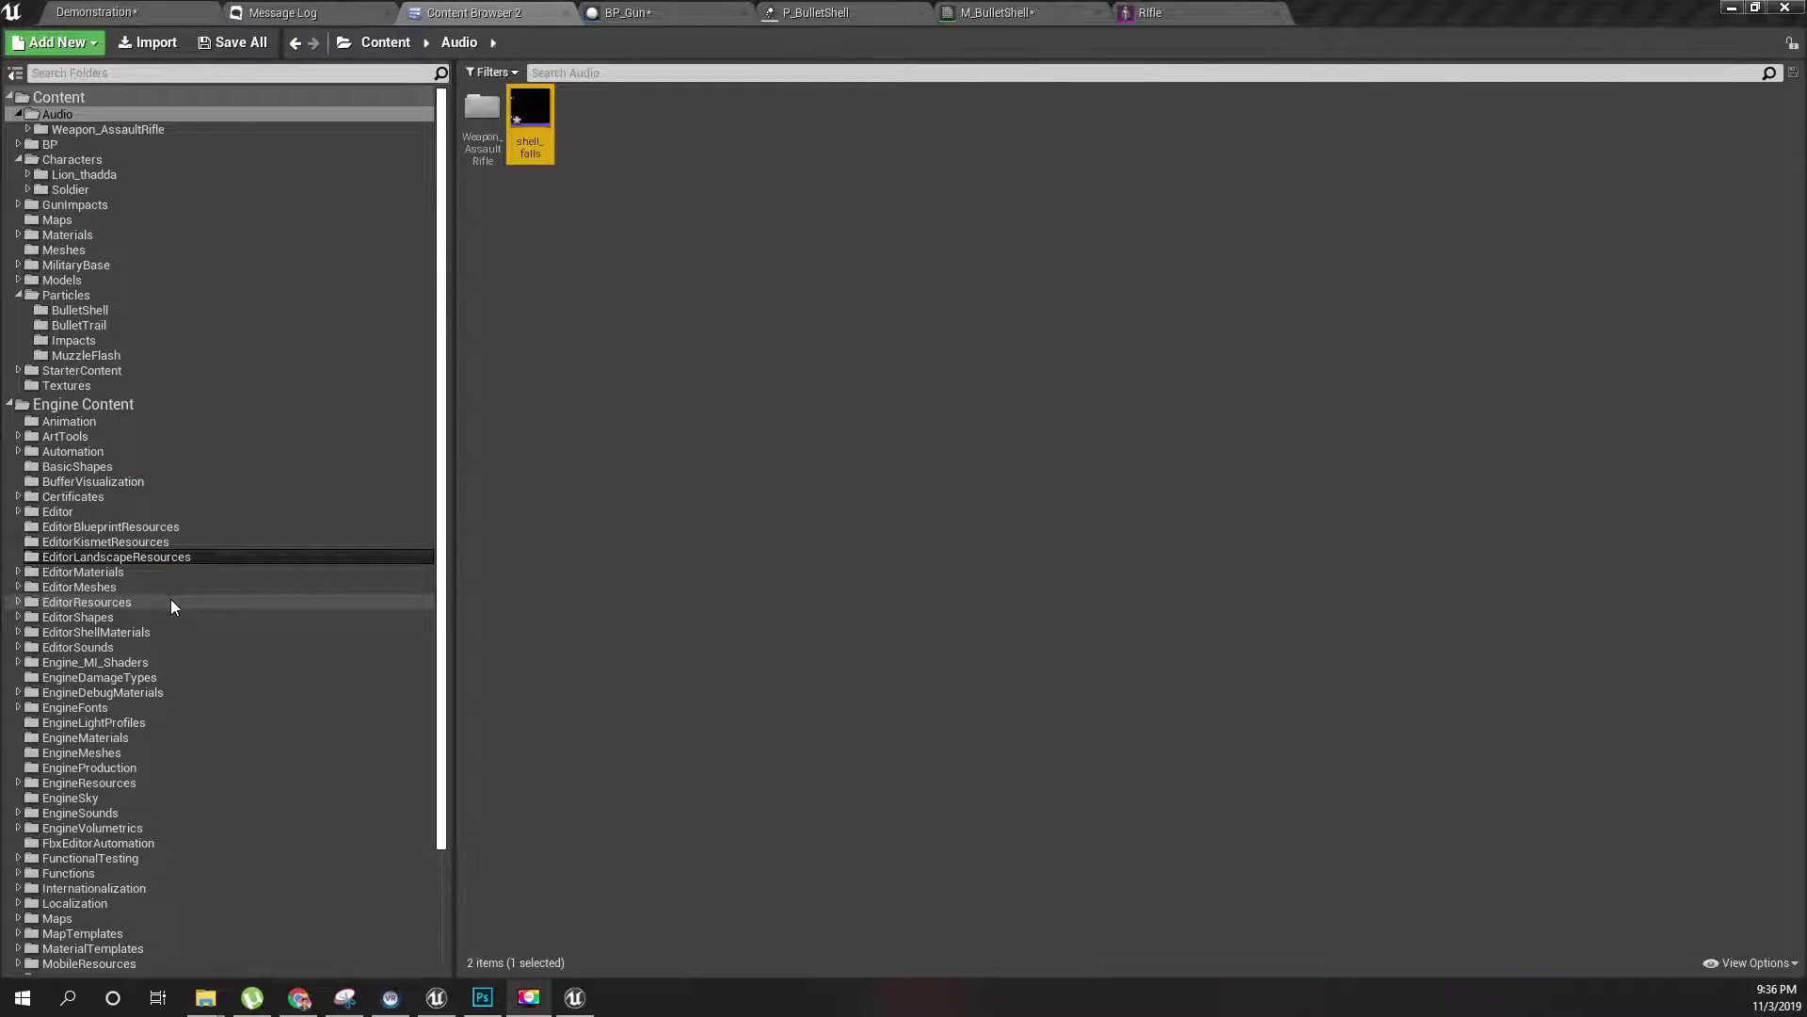
# - In BP_Gun's Event Graph, add a Delay node after the lower Set Reticle Accuracy node with accuracy 0.5
pyautogui.click(527, 110)
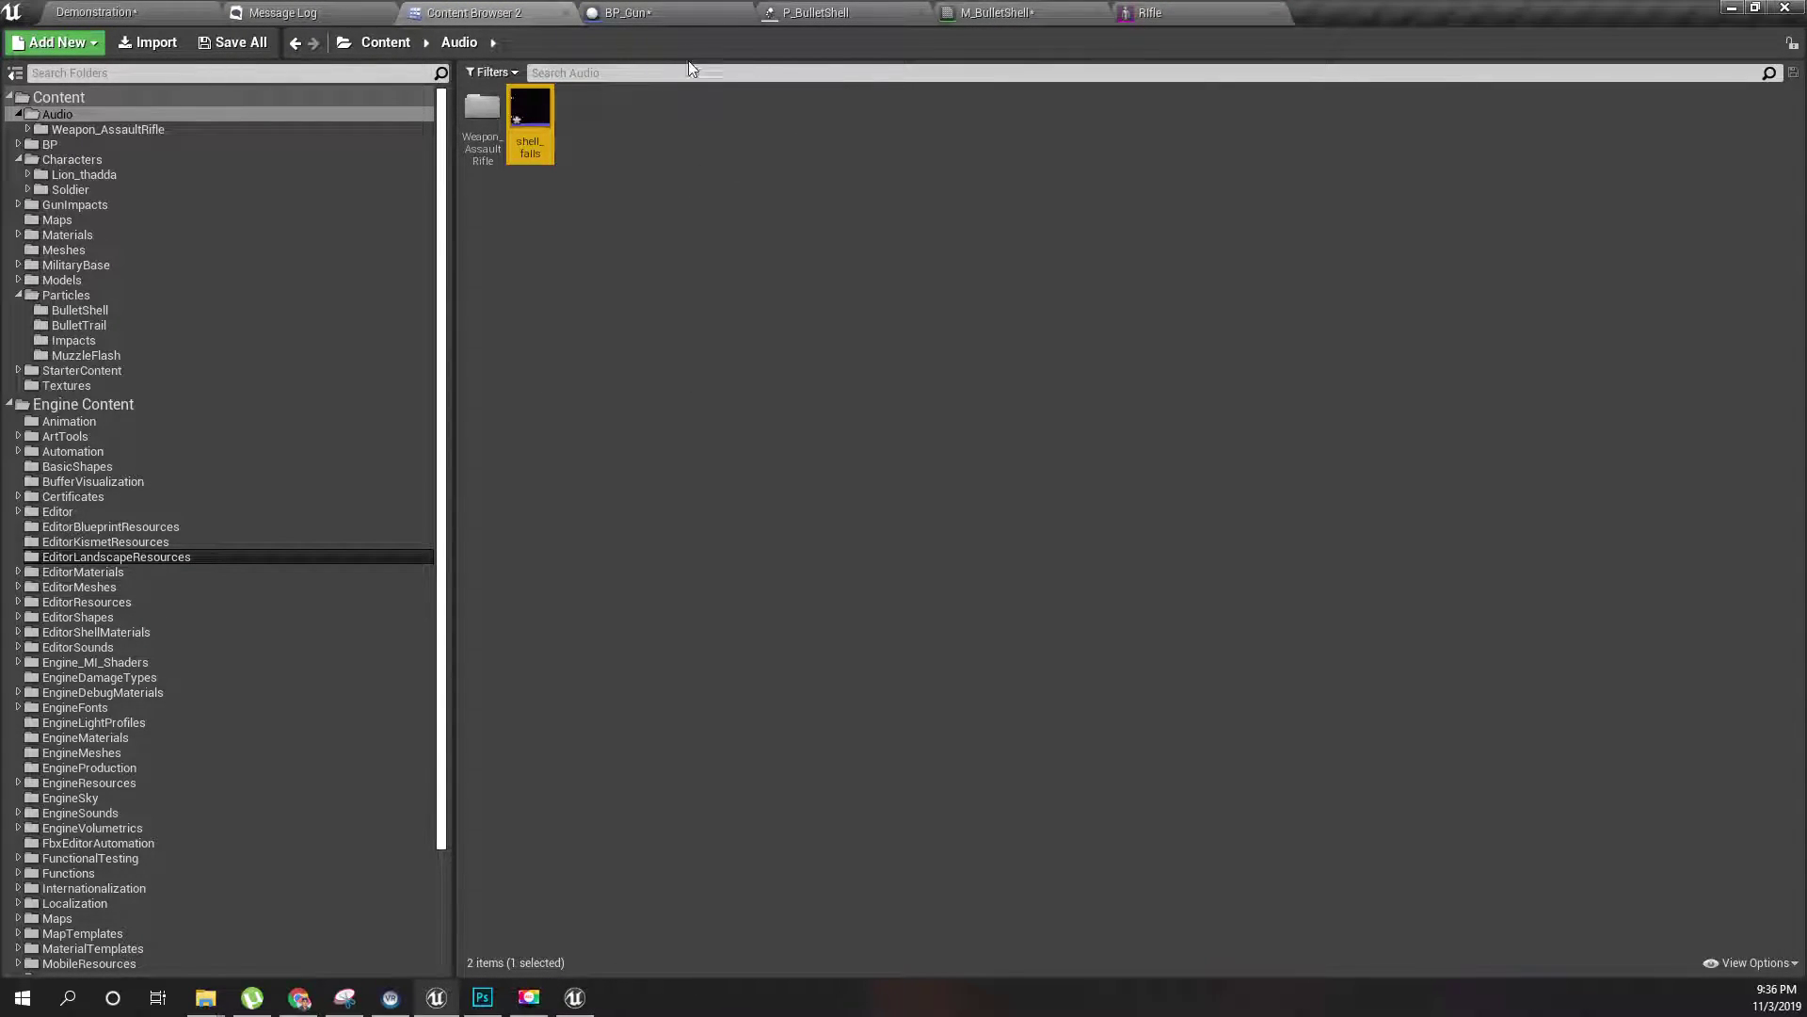
pyautogui.click(649, 14)
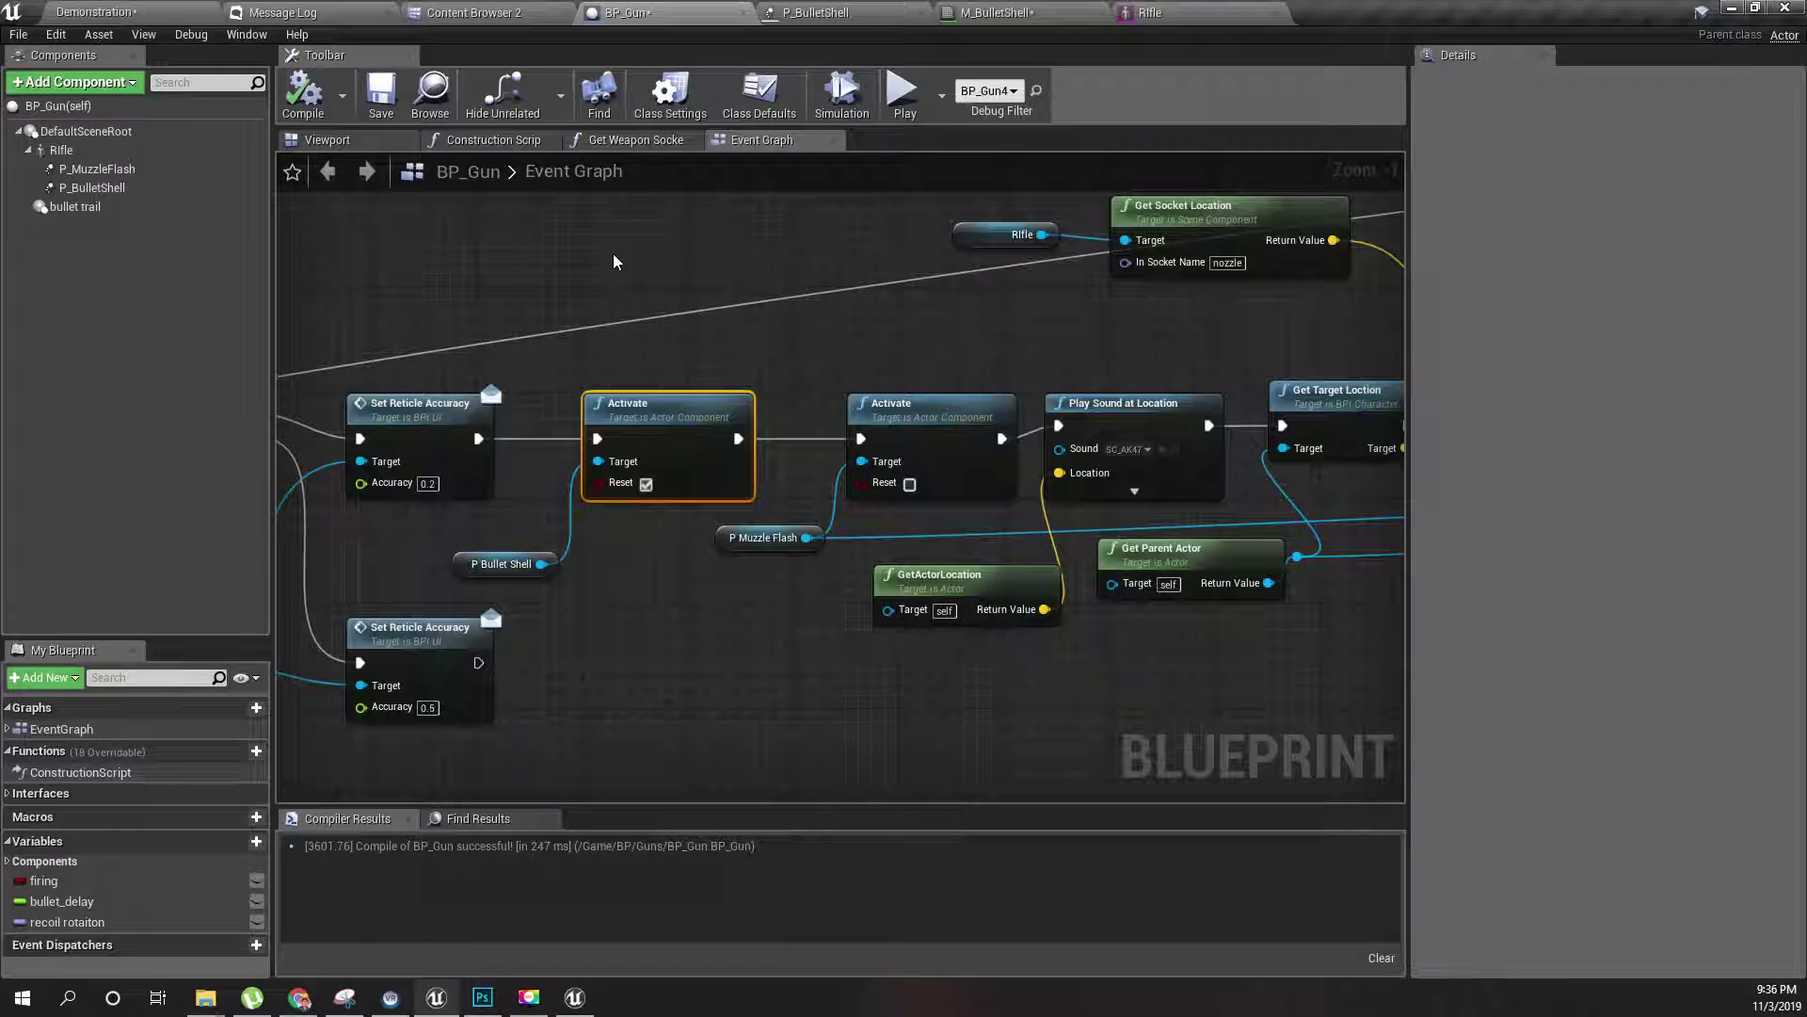
pyautogui.moveTo(616, 261); pyautogui.dragTo(842, 277, button='right')
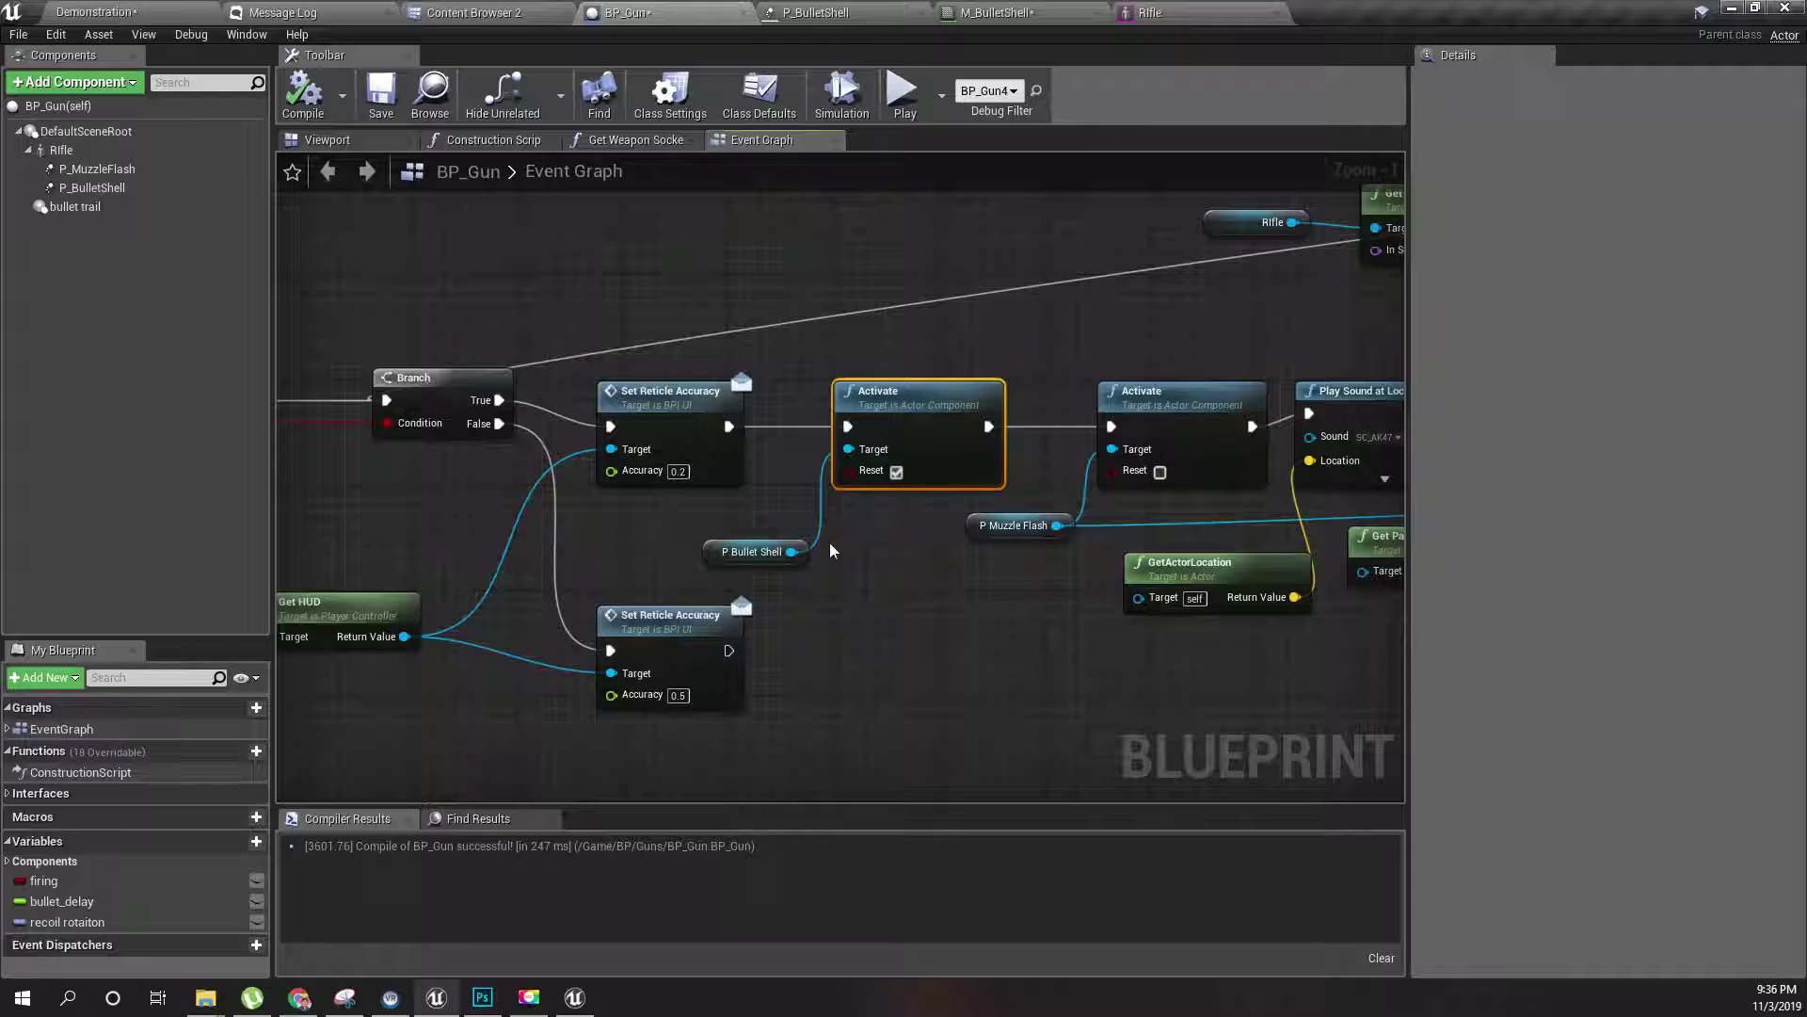
pyautogui.moveTo(852, 603); pyautogui.dragTo(1329, 584, button='right')
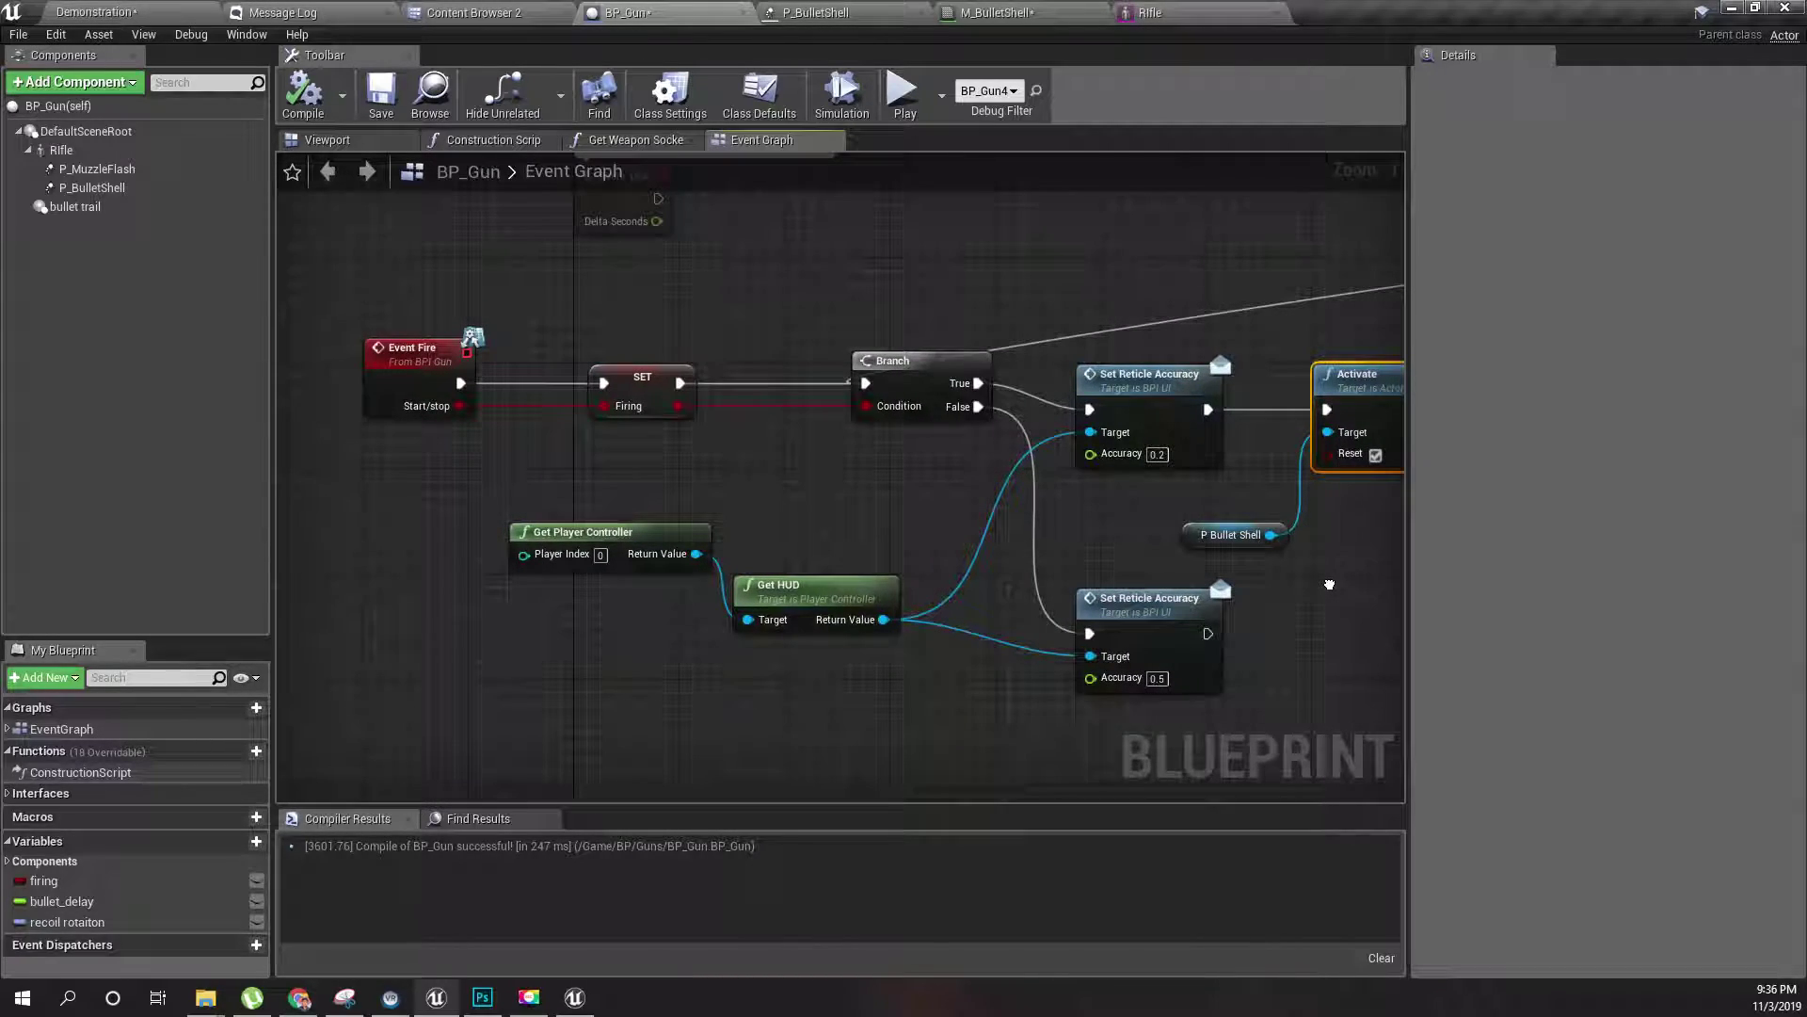
pyautogui.moveTo(1329, 584); pyautogui.dragTo(871, 548, button='right')
pyautogui.moveTo(697, 539); pyautogui.dragTo(746, 625)
pyautogui.write('delay')
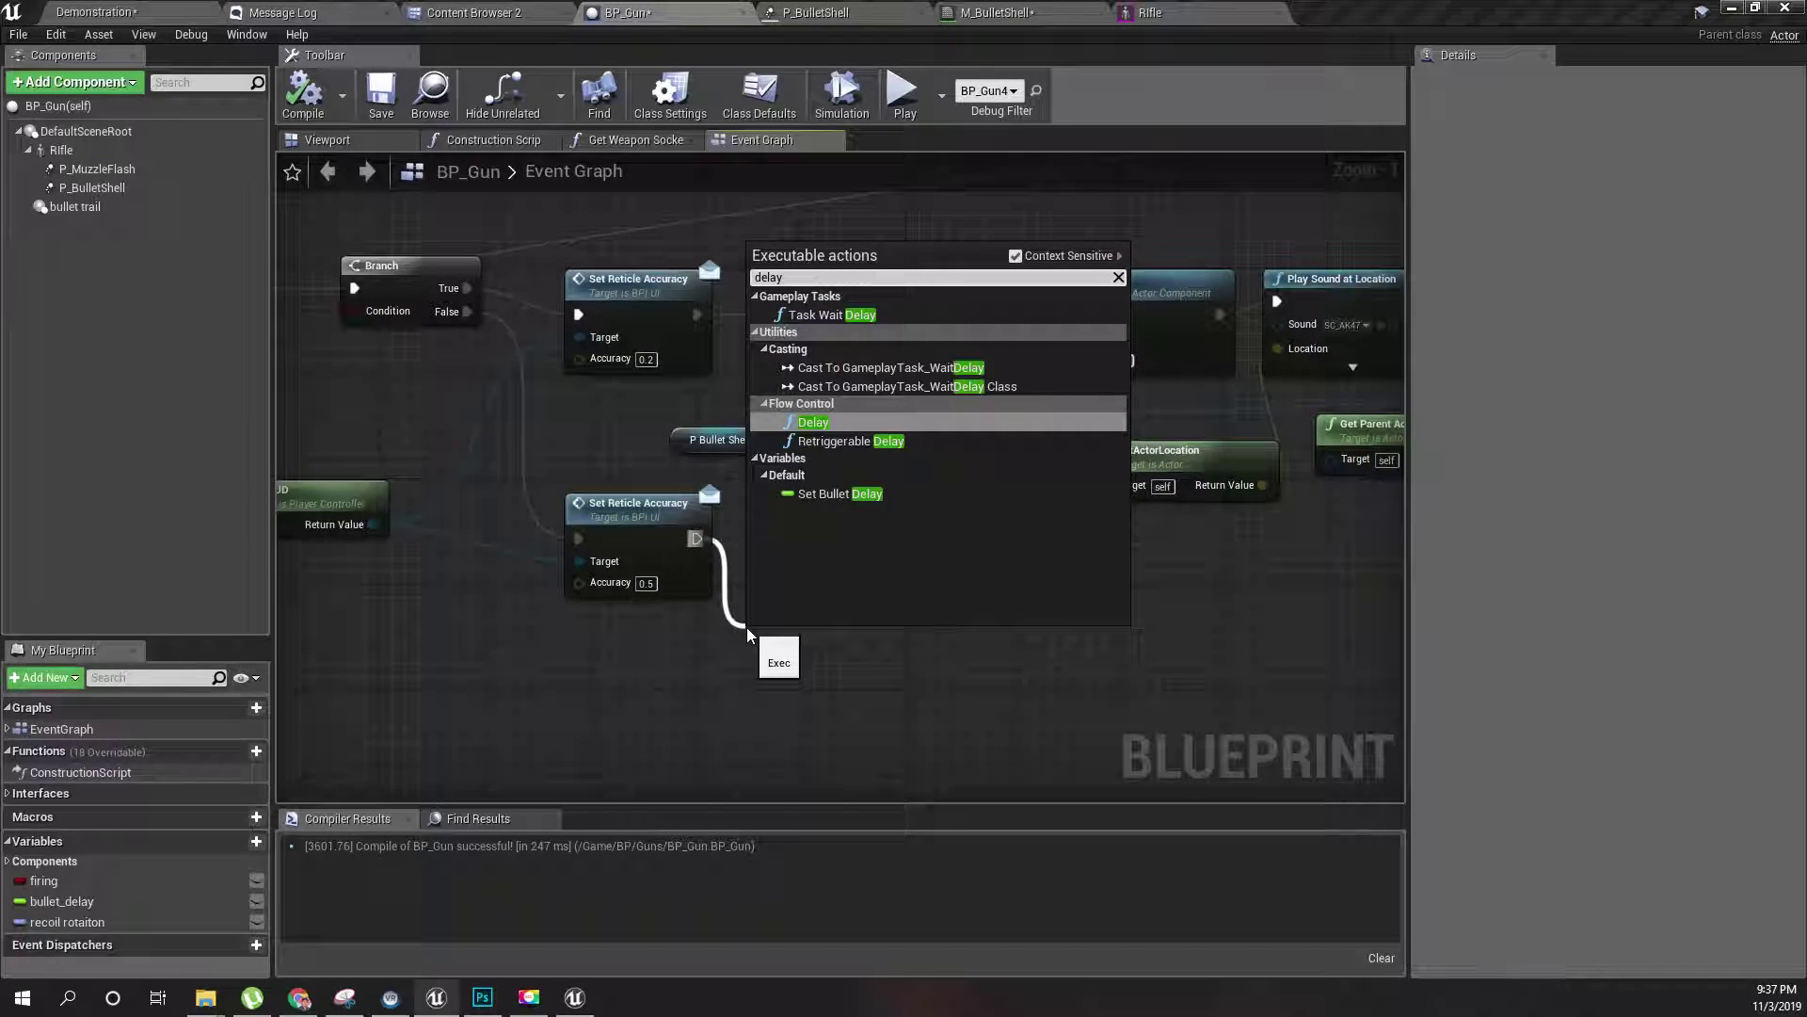
pyautogui.press('Return')
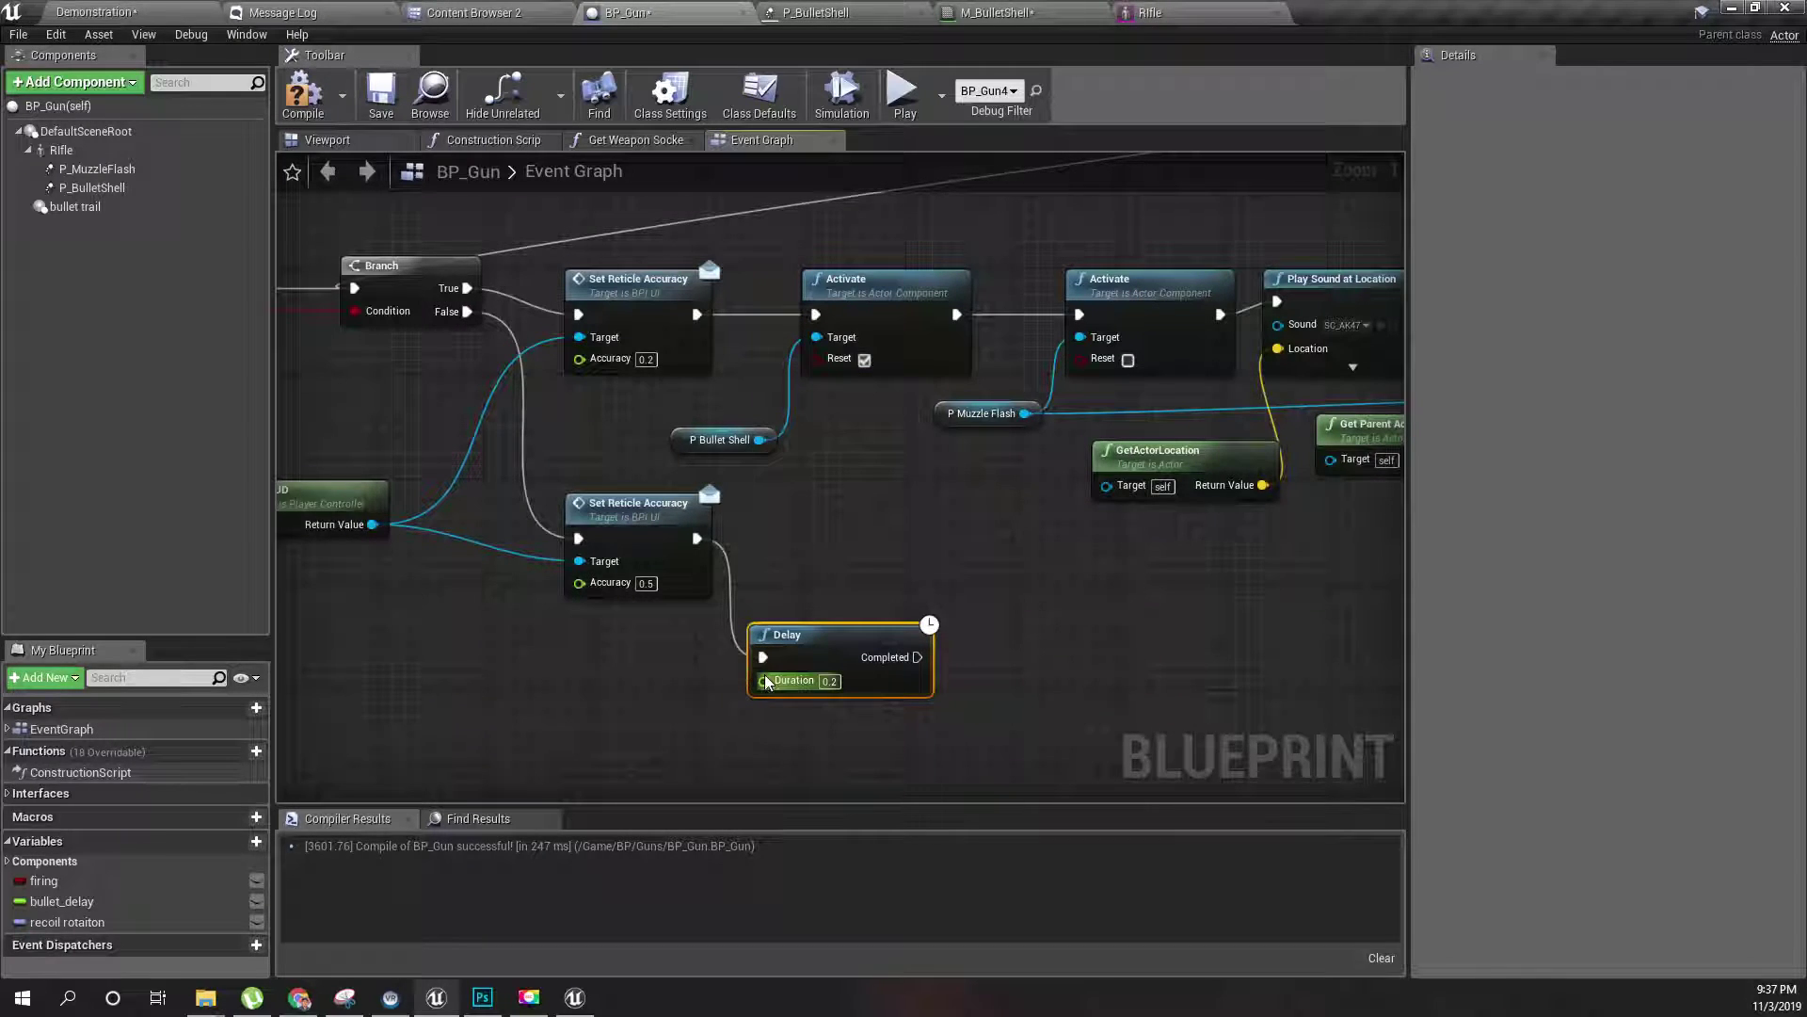
# - Move the Delay node further from Set Reticle Accuracy and set its Duration to 1.0
pyautogui.moveTo(828, 674); pyautogui.dragTo(721, 597, button='right')
pyautogui.moveTo(721, 597); pyautogui.dragTo(787, 662)
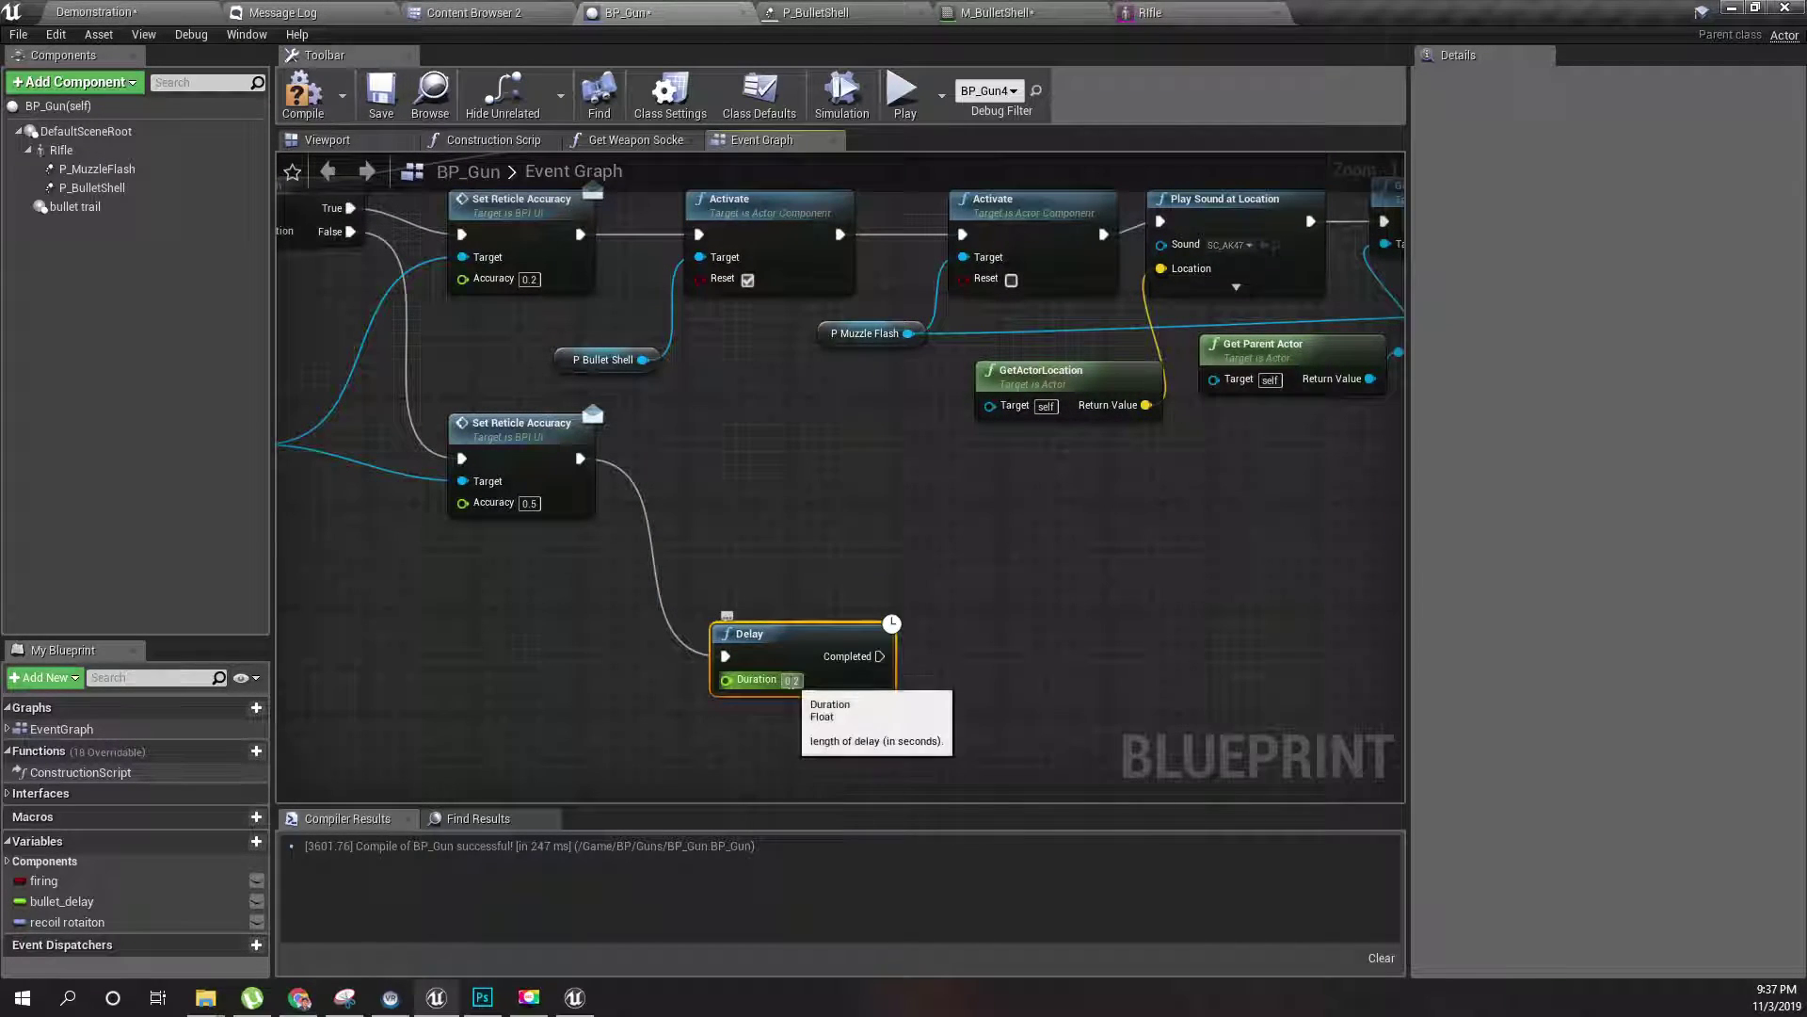
pyautogui.click(791, 680)
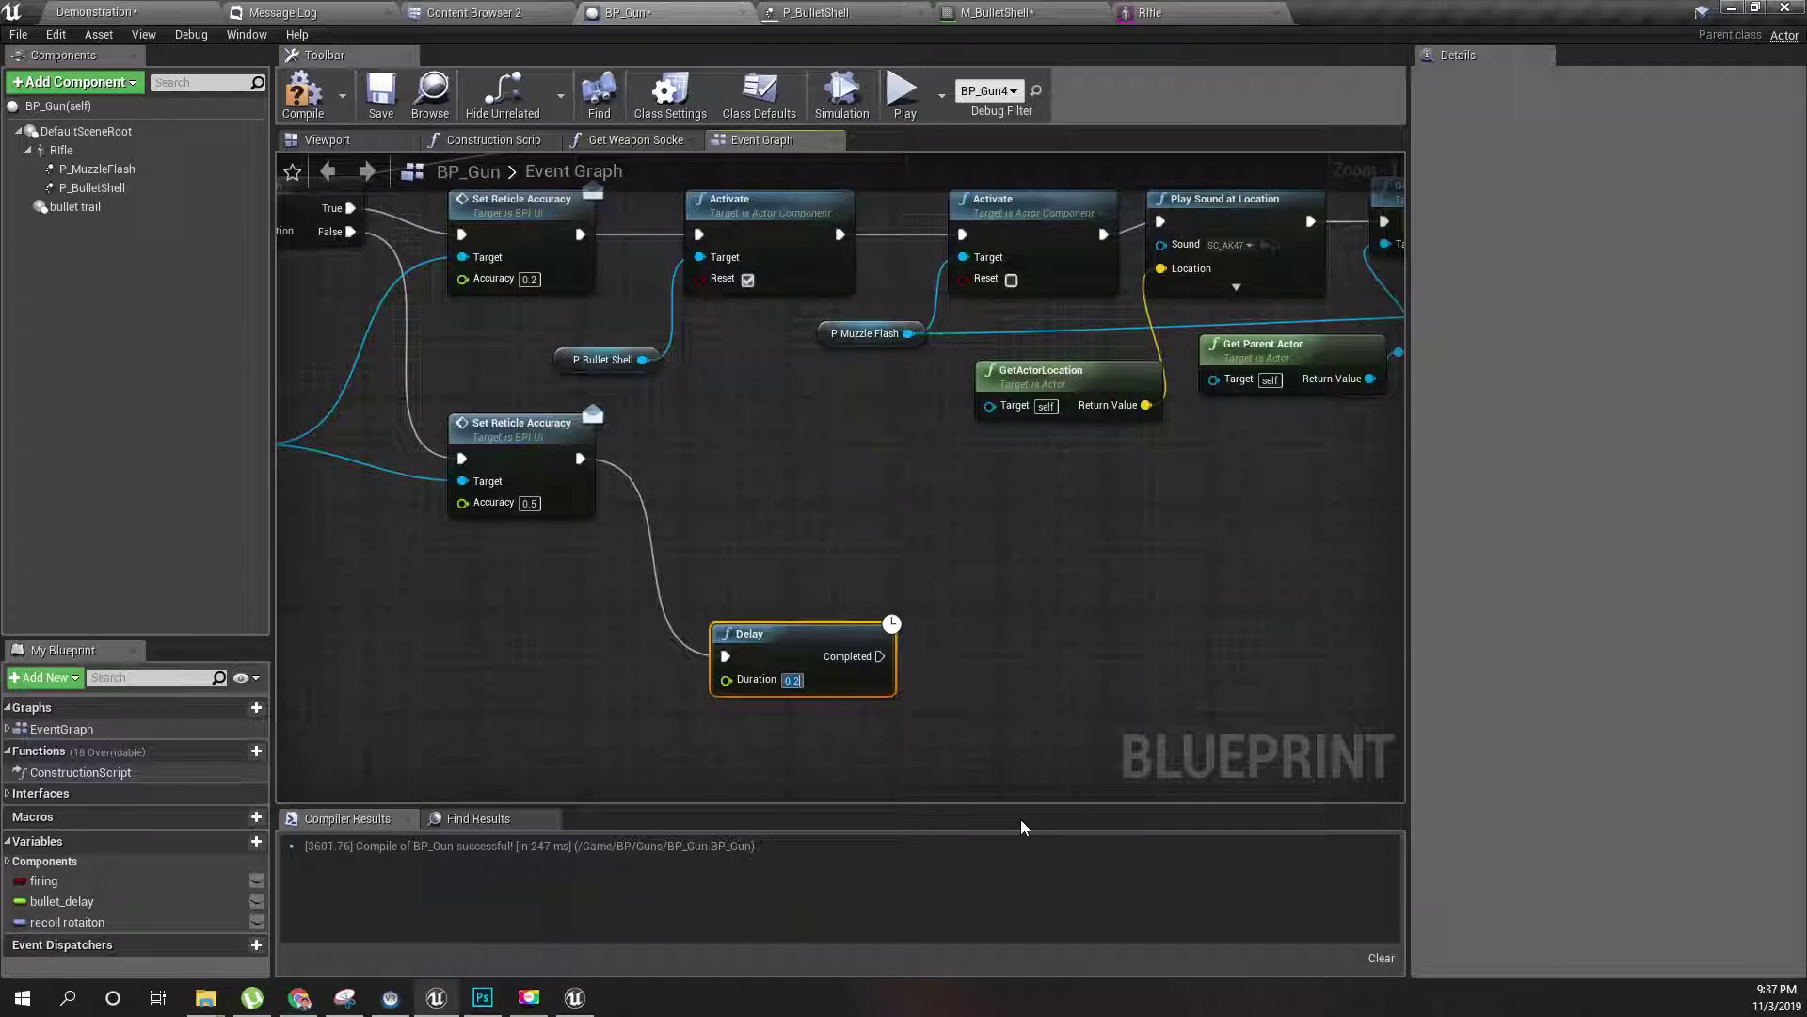
pyautogui.write('1.0')
pyautogui.moveTo(805, 641); pyautogui.dragTo(765, 601)
pyautogui.moveTo(937, 694); pyautogui.dragTo(825, 647, button='right')
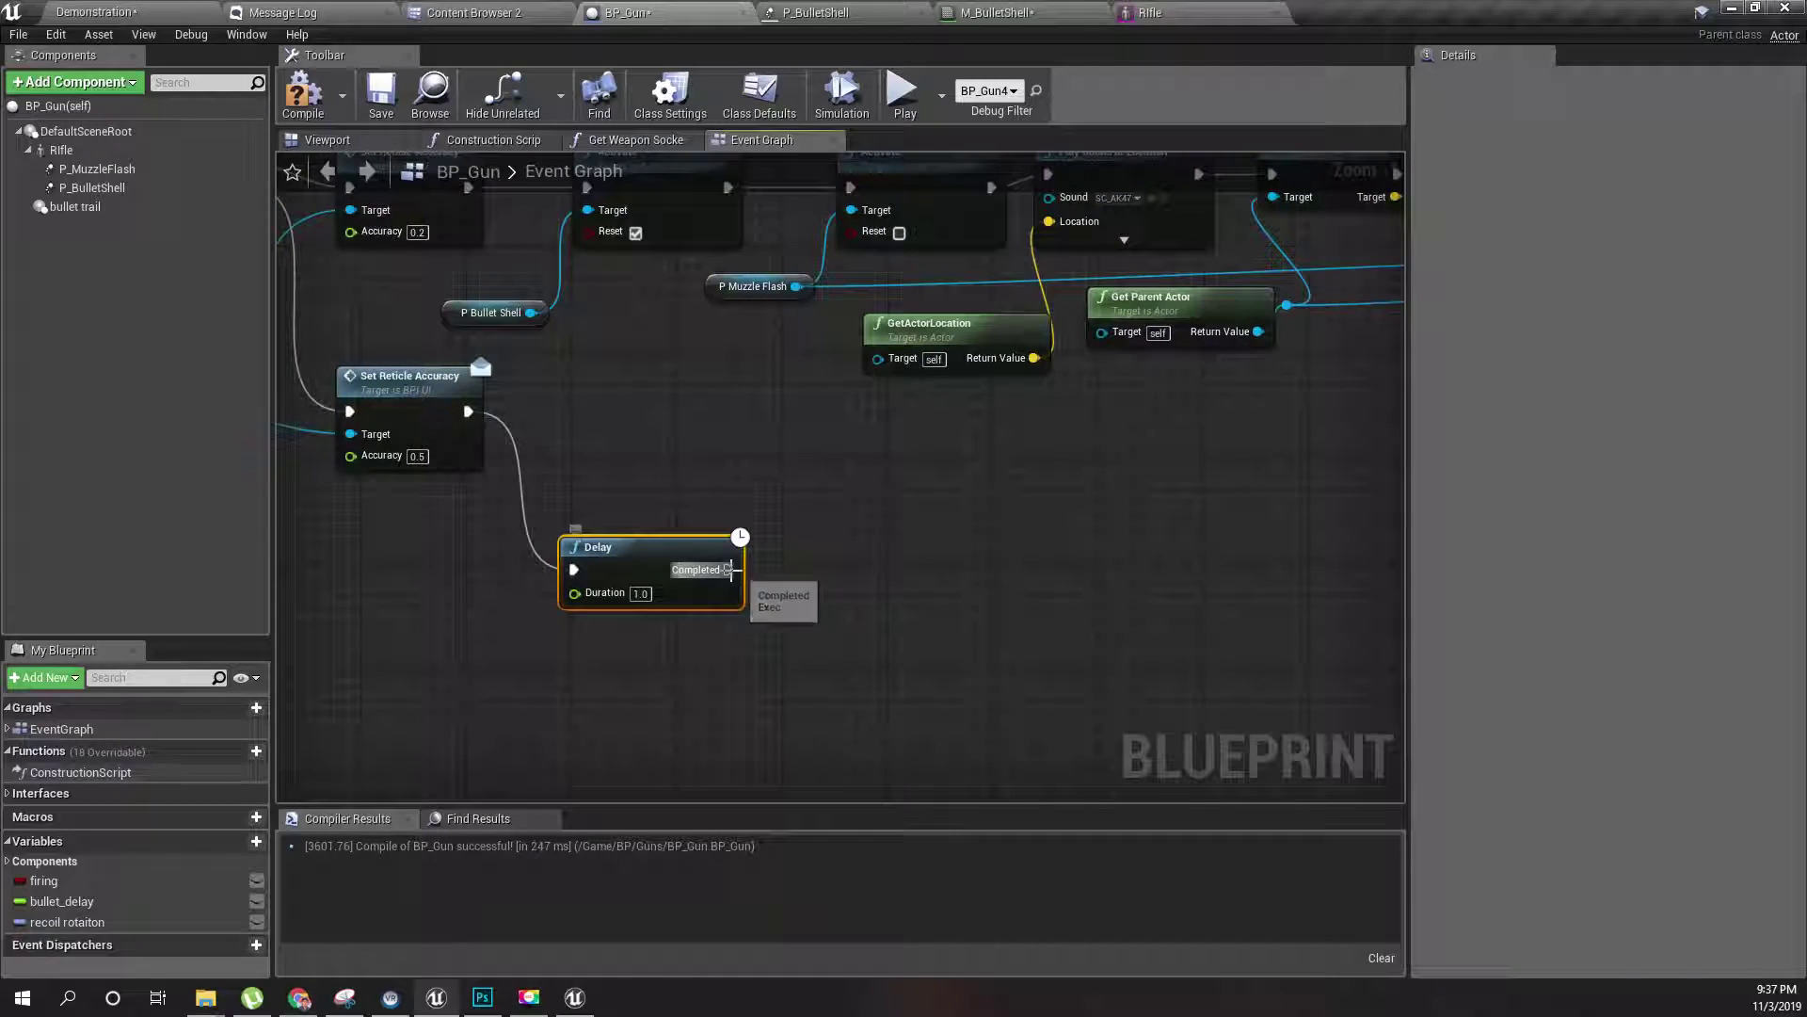
# - Add a Play Sound at Location node executed from the Delay's Completed output
pyautogui.moveTo(729, 569); pyautogui.dragTo(802, 600)
pyautogui.write('play')
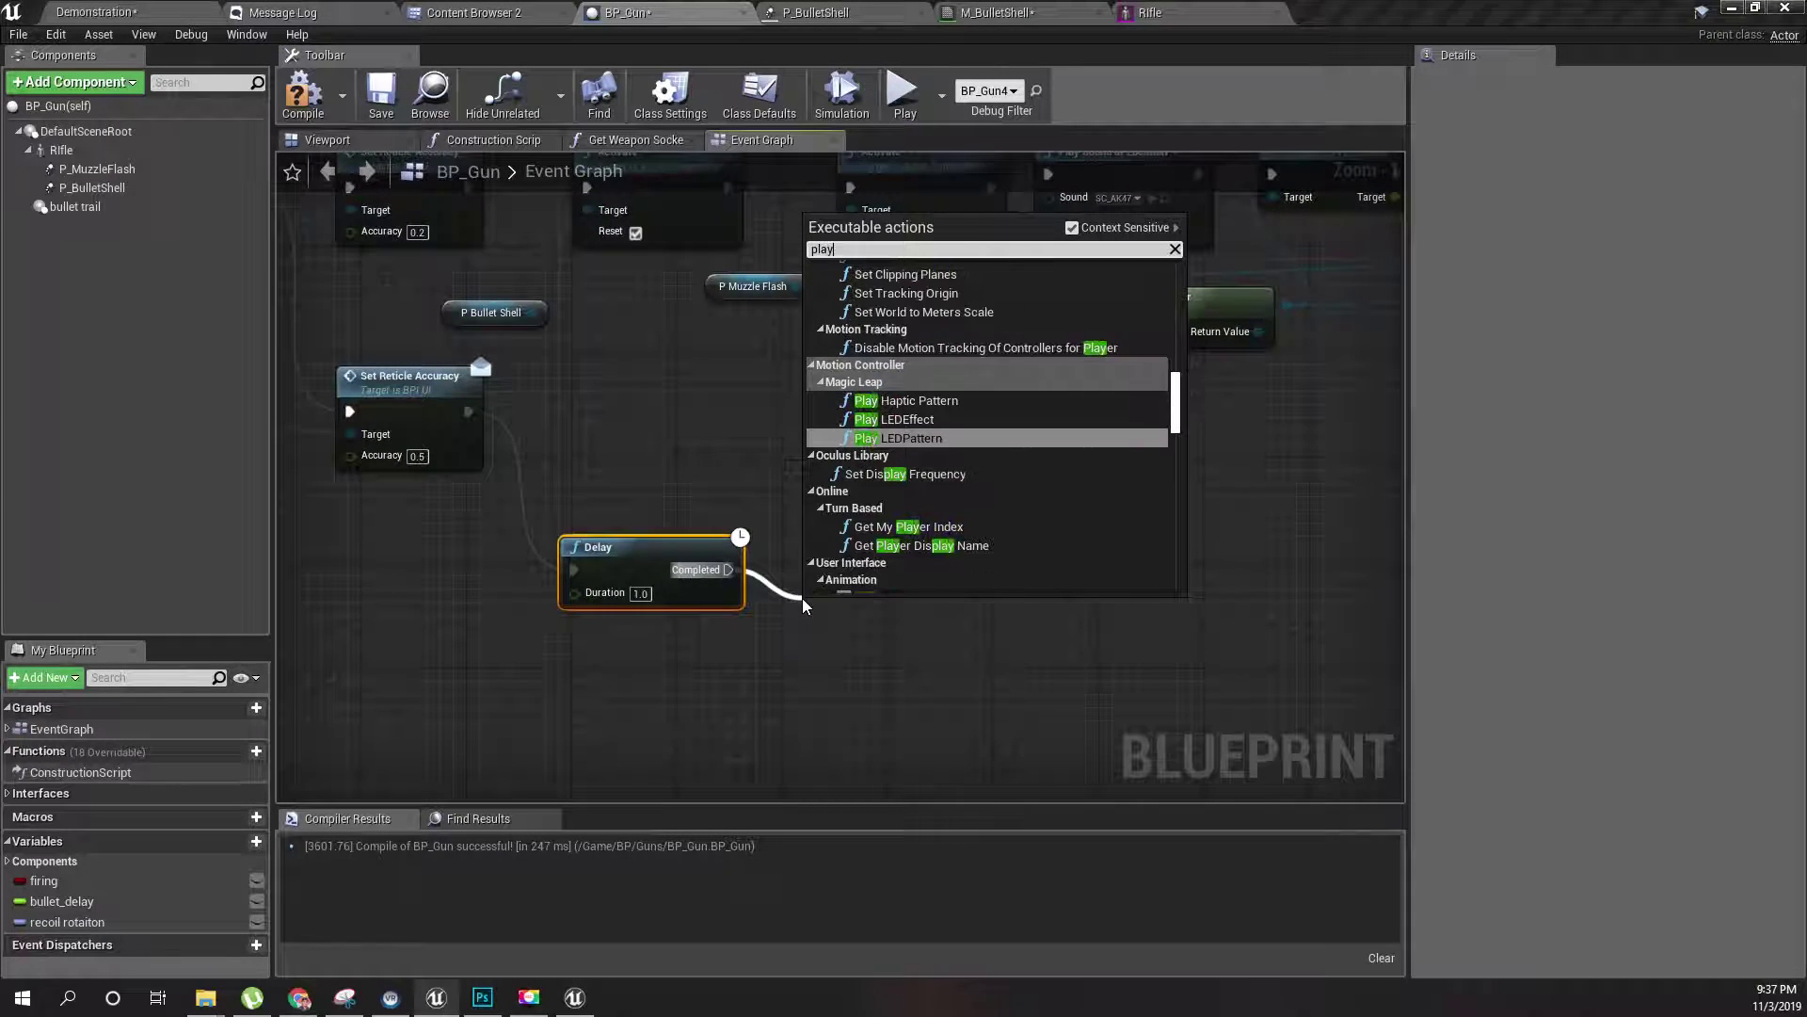
pyautogui.write(' sound')
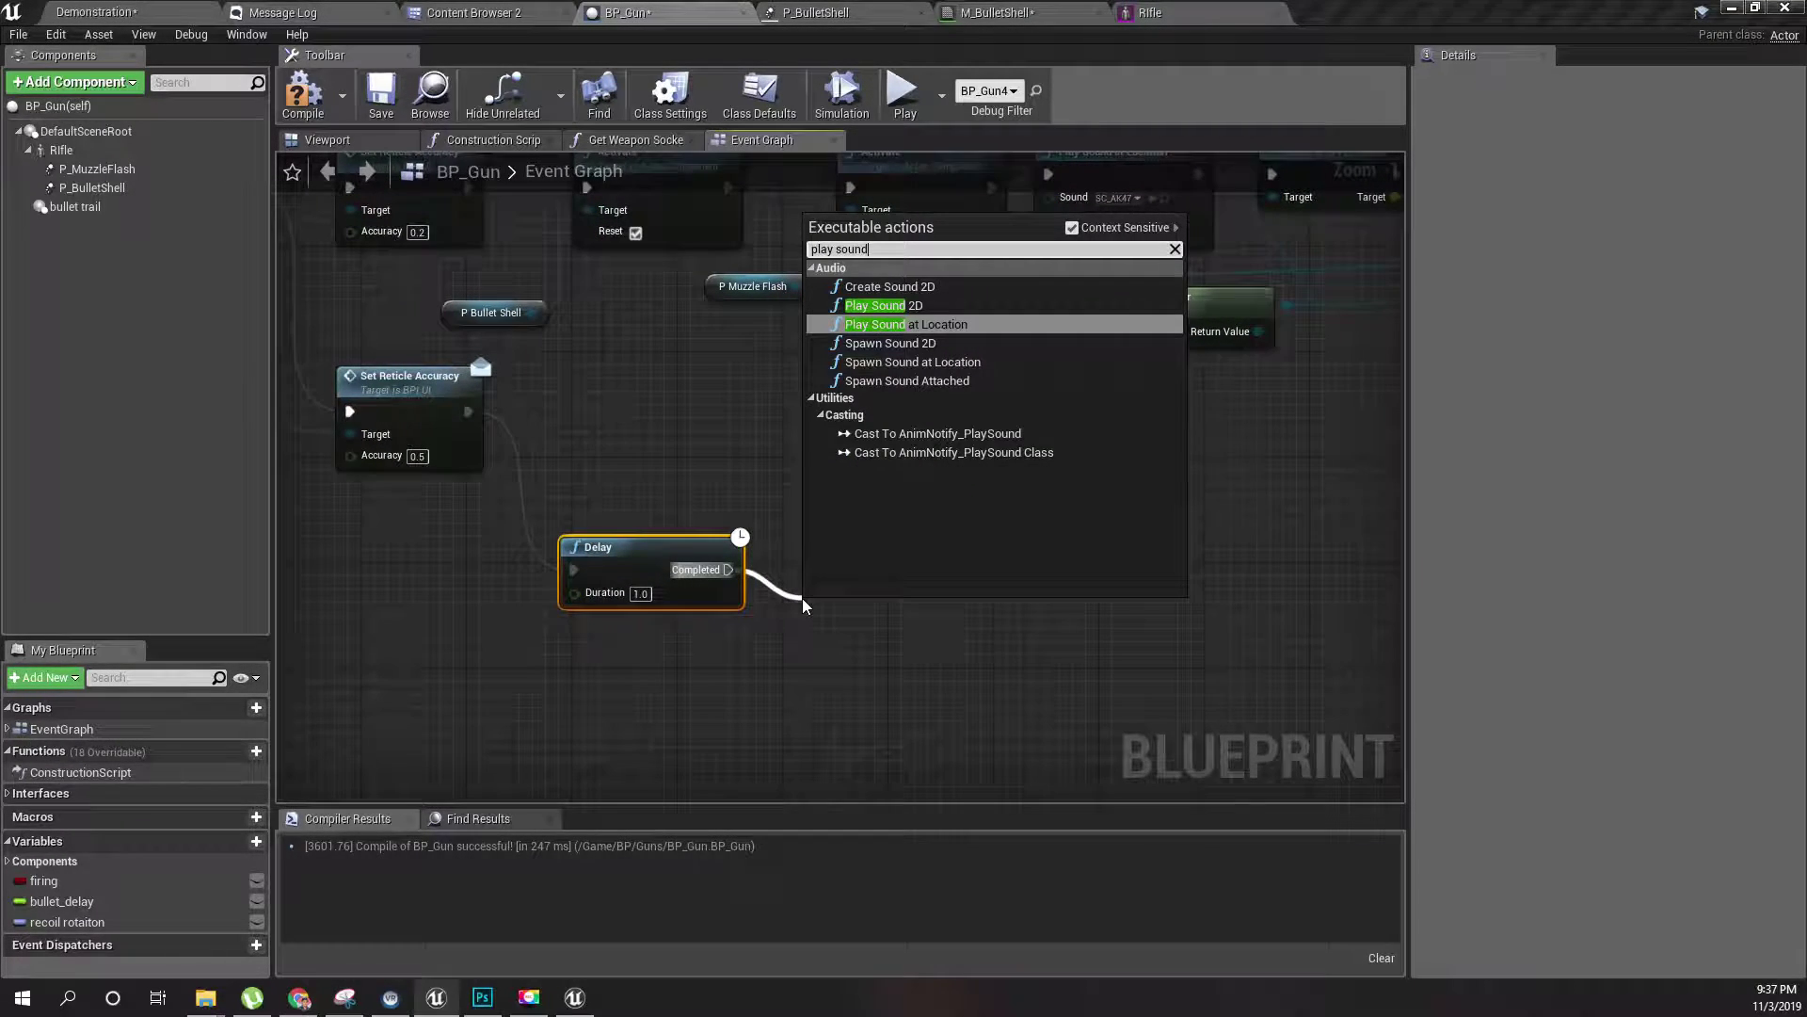
pyautogui.press('Return')
pyautogui.moveTo(761, 726); pyautogui.dragTo(794, 653, button='right')
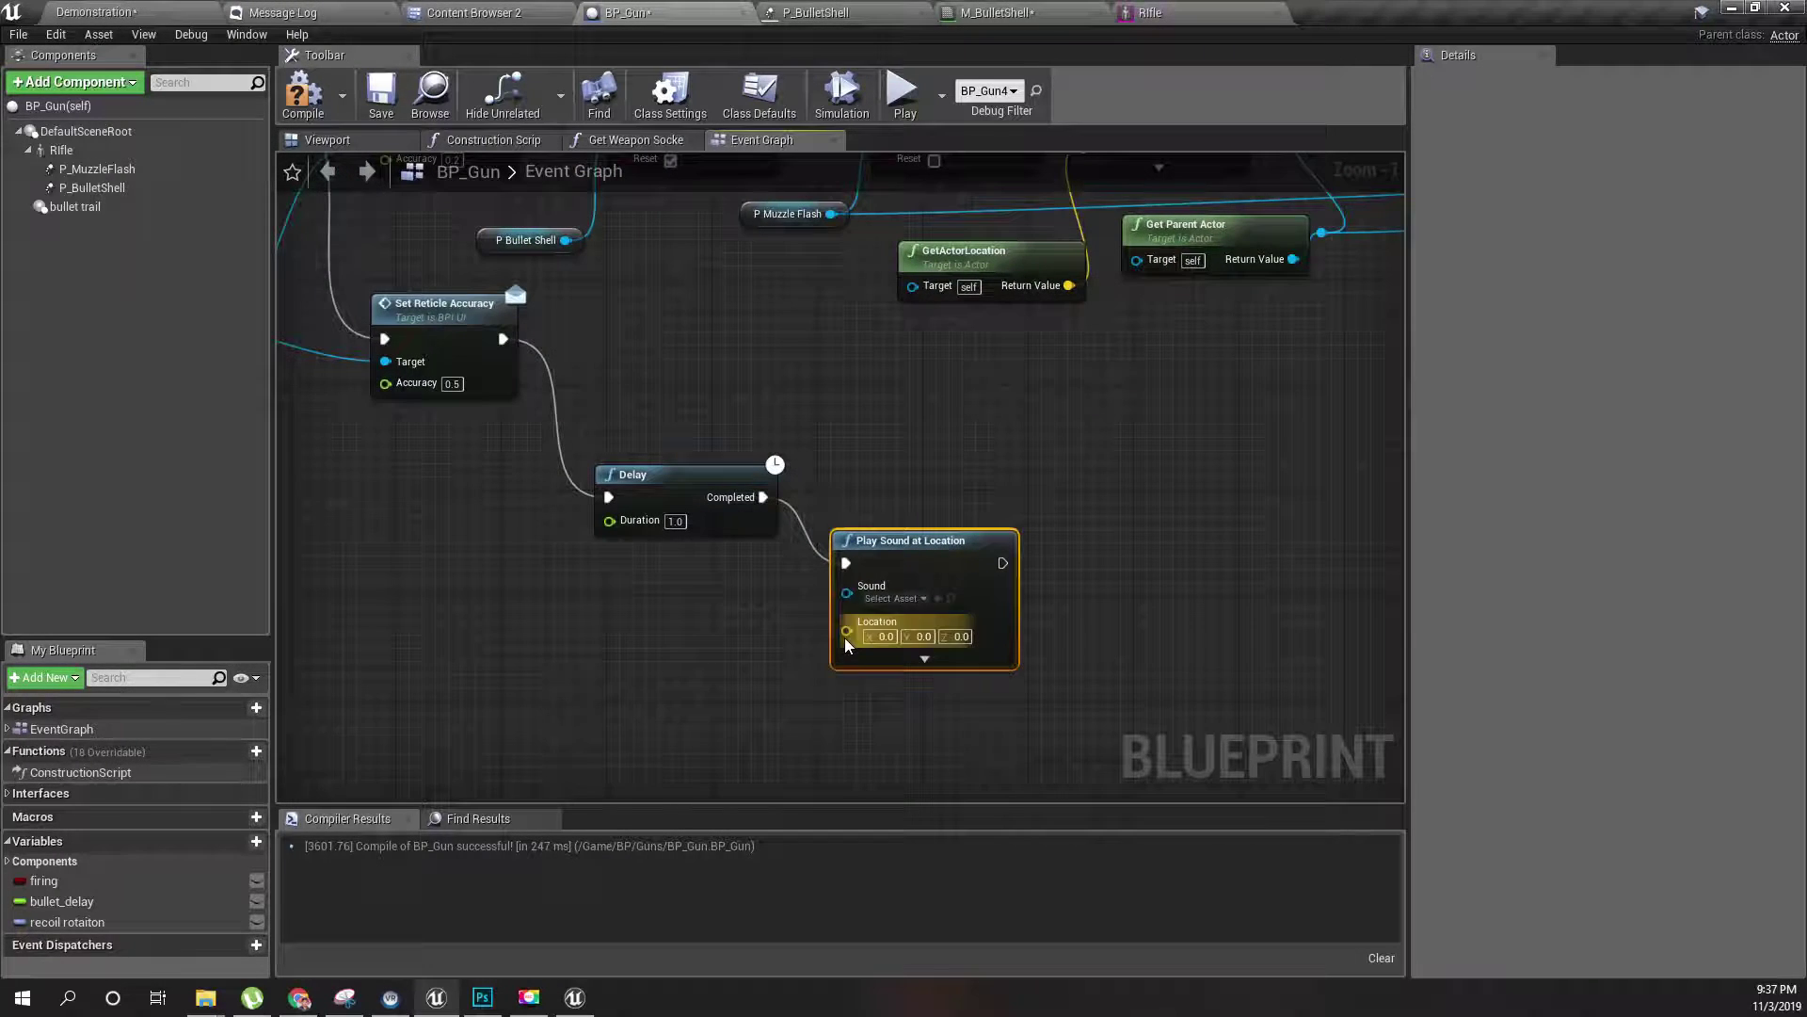
# - Feed the new Play Sound at Location node's Location from a GetActorLocation node and place that node below Set Reticle Accuracy
pyautogui.moveTo(845, 637); pyautogui.dragTo(747, 663)
pyautogui.write('get actor loc')
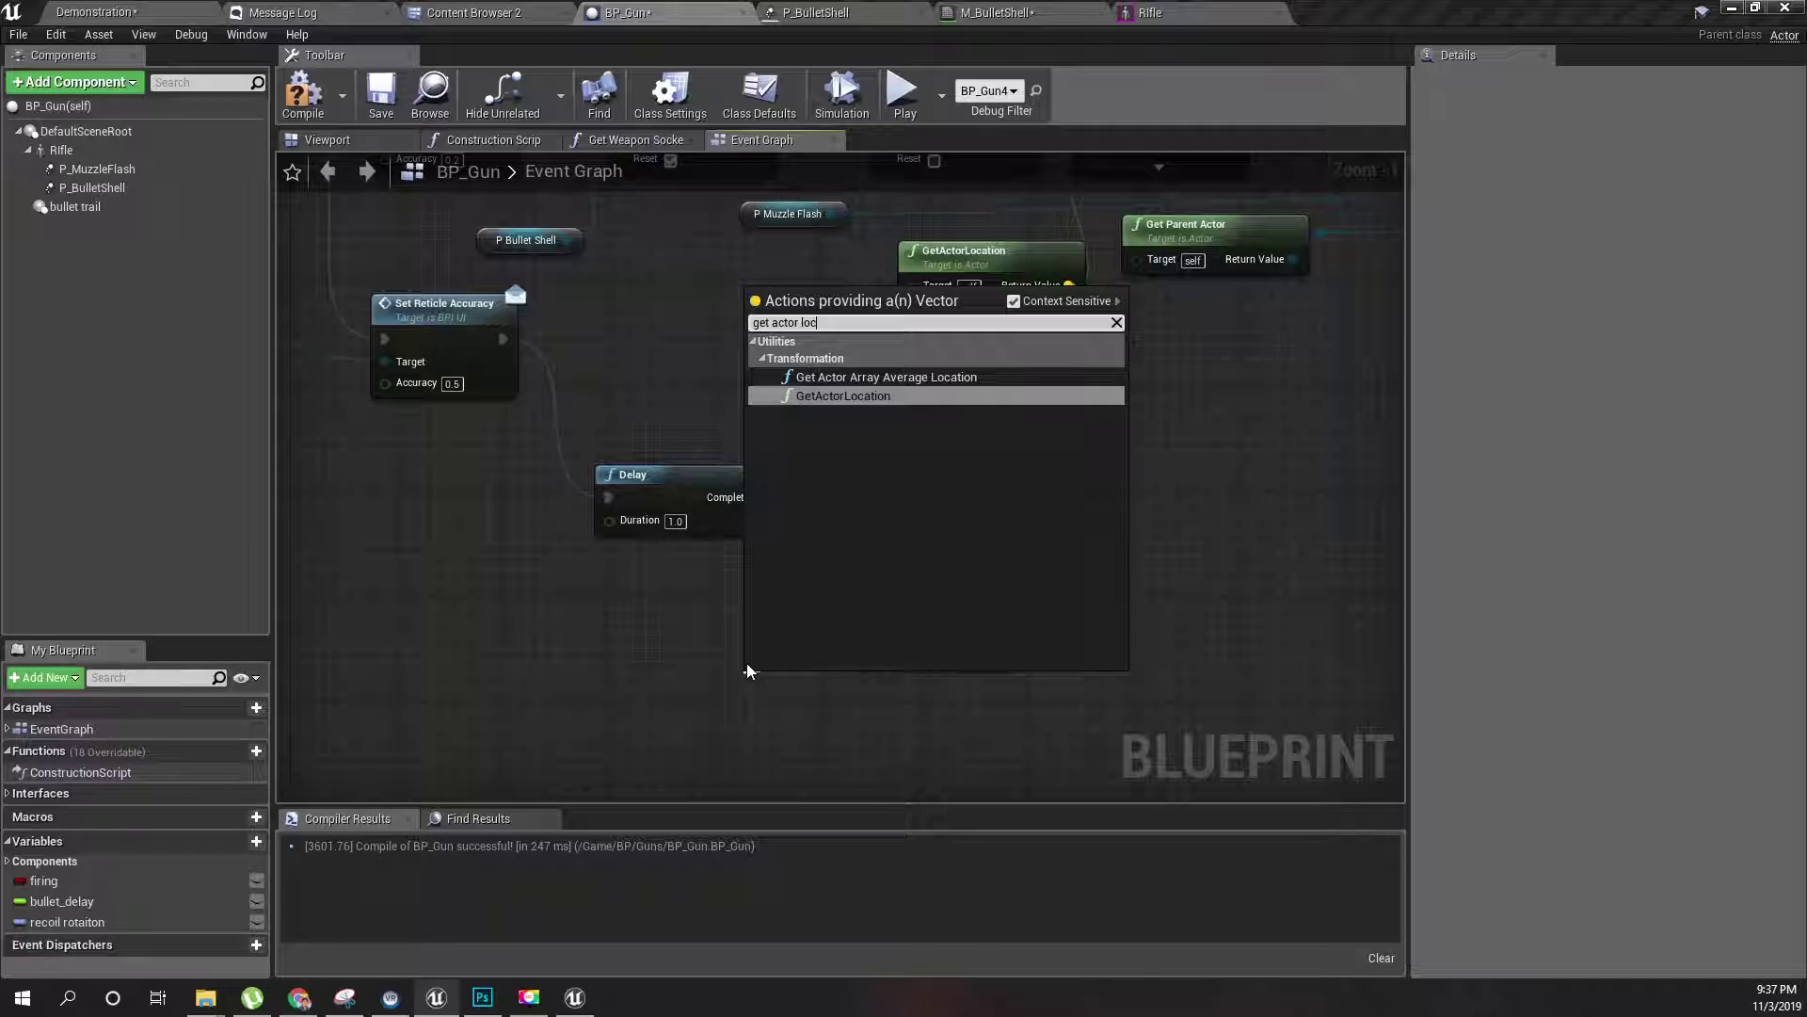
pyautogui.press('Return')
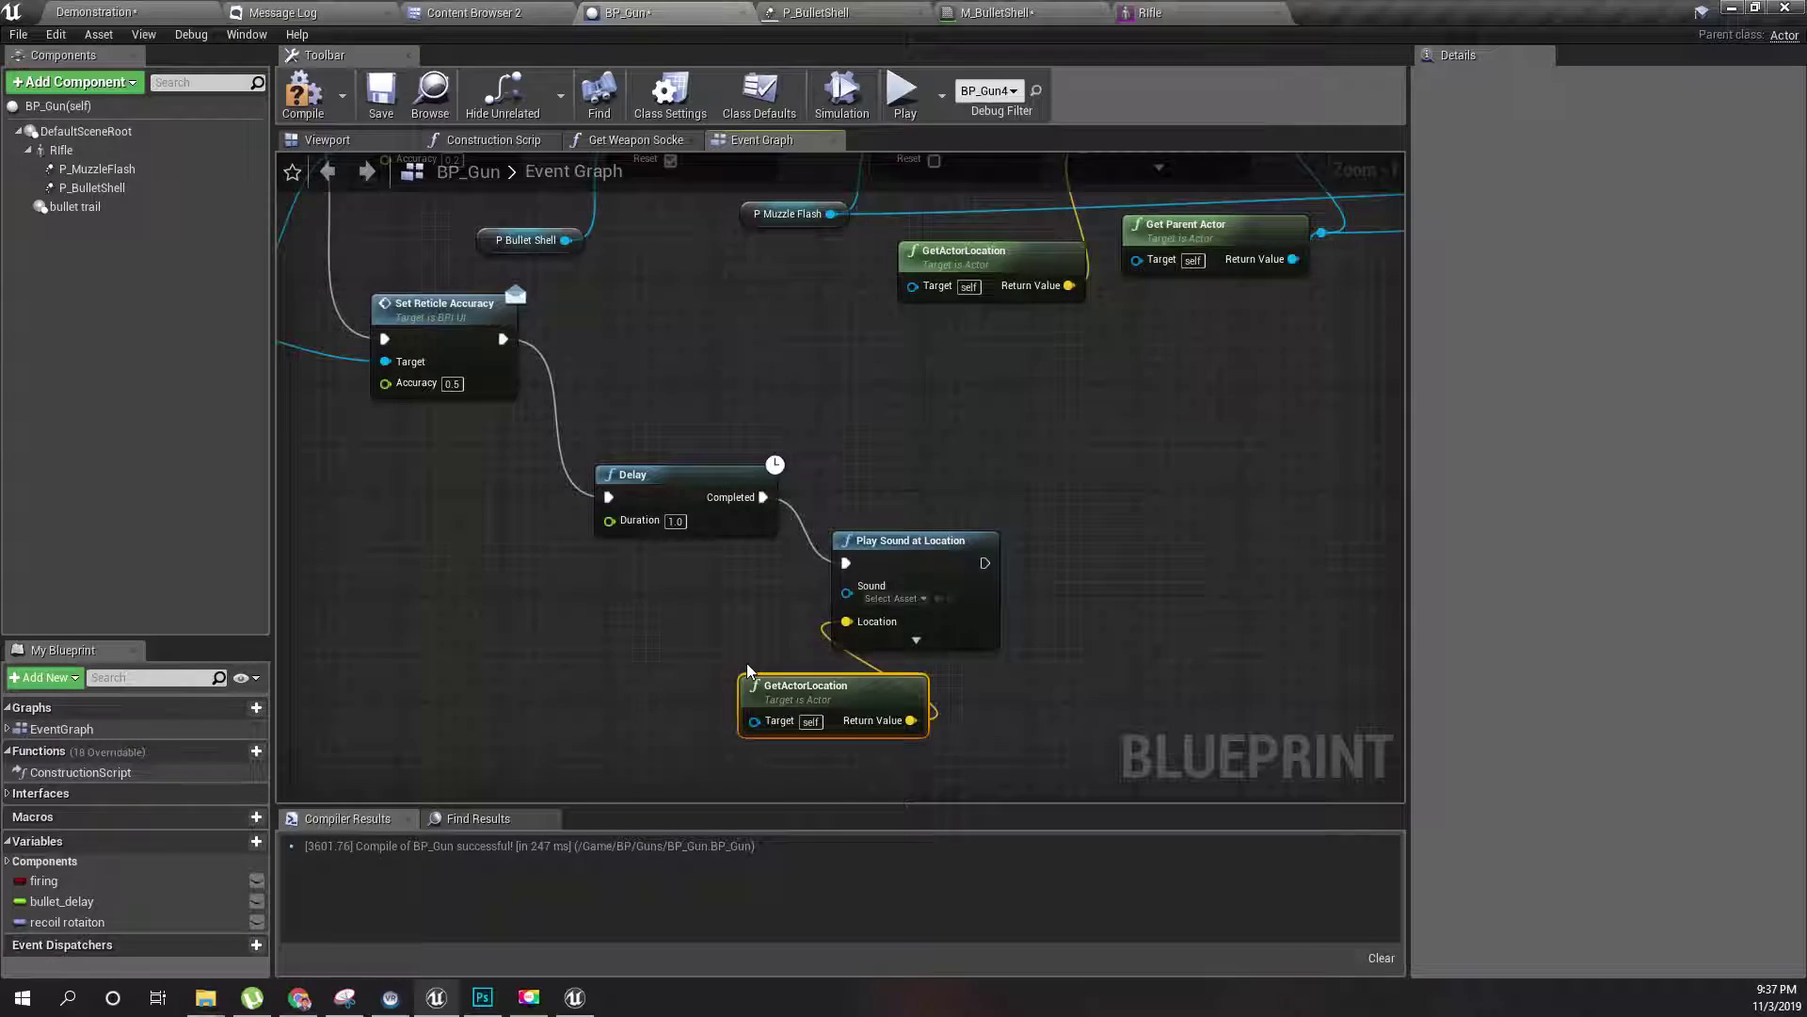
pyautogui.moveTo(874, 687); pyautogui.dragTo(556, 634)
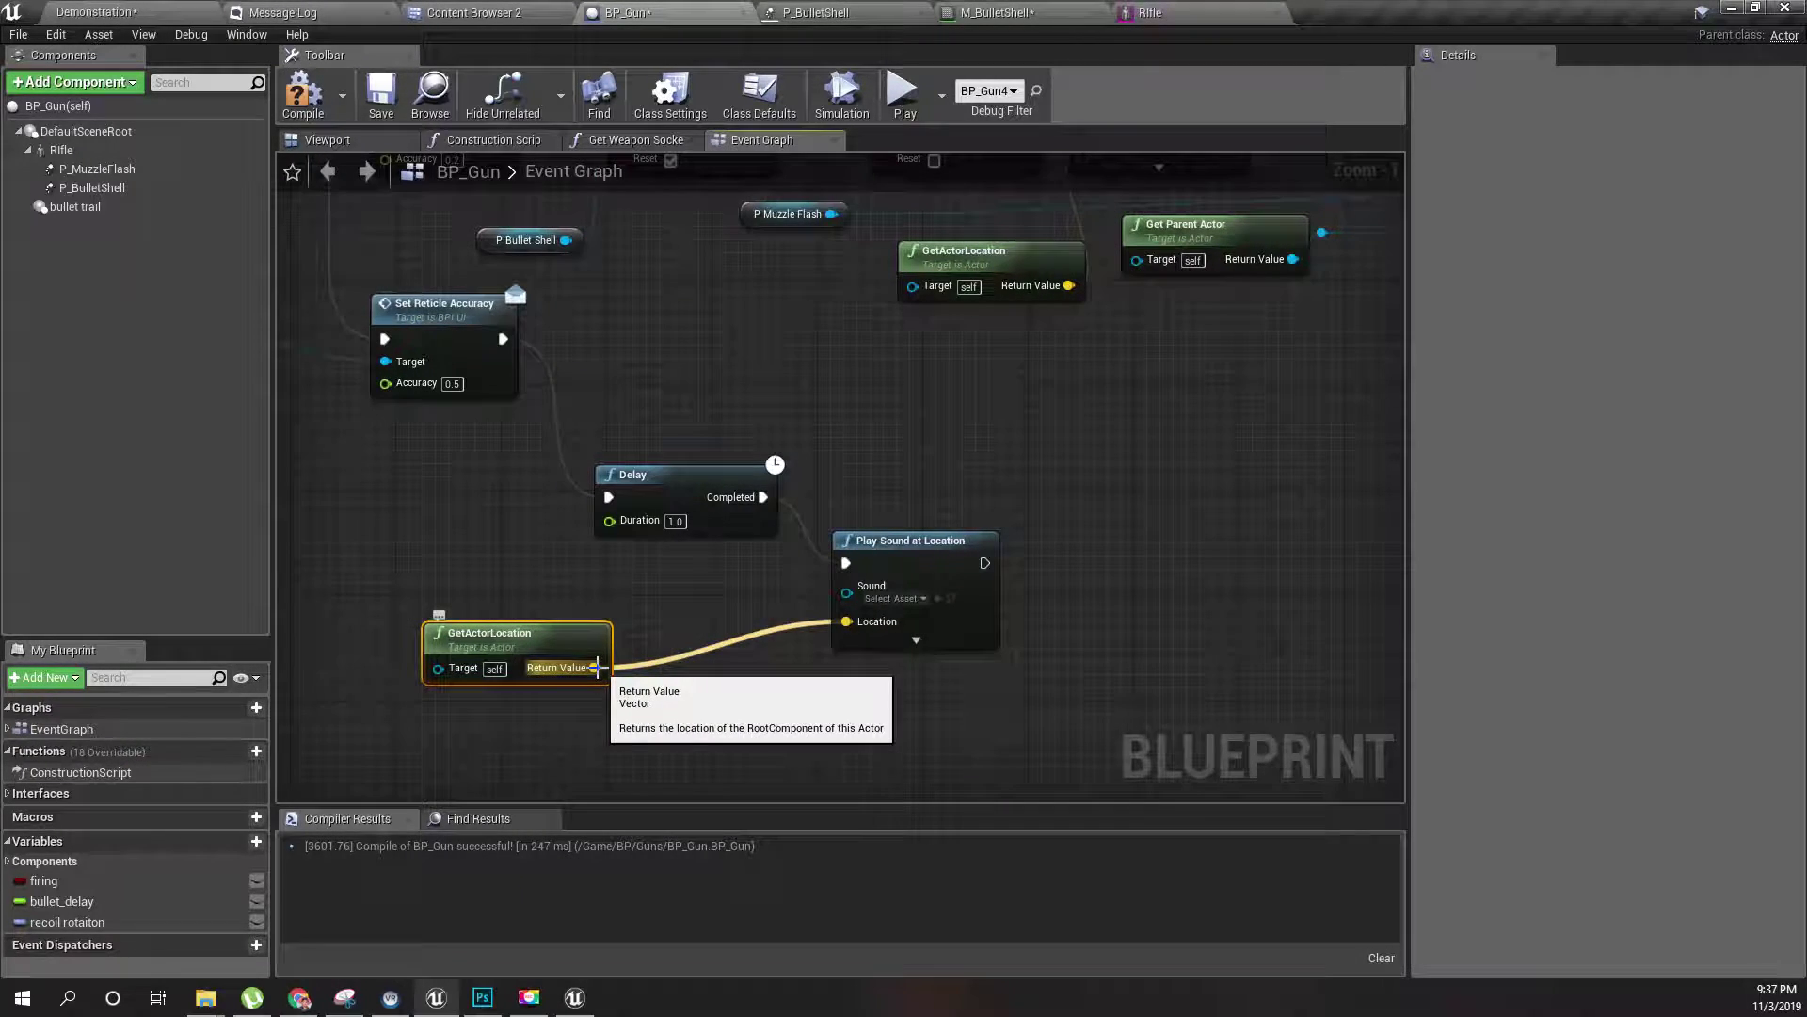
# - Insert a vector + vector node between GetActorLocation and the sound's Location, with a Z offset of -80
pyautogui.moveTo(593, 669); pyautogui.dragTo(658, 693)
pyautogui.write('+')
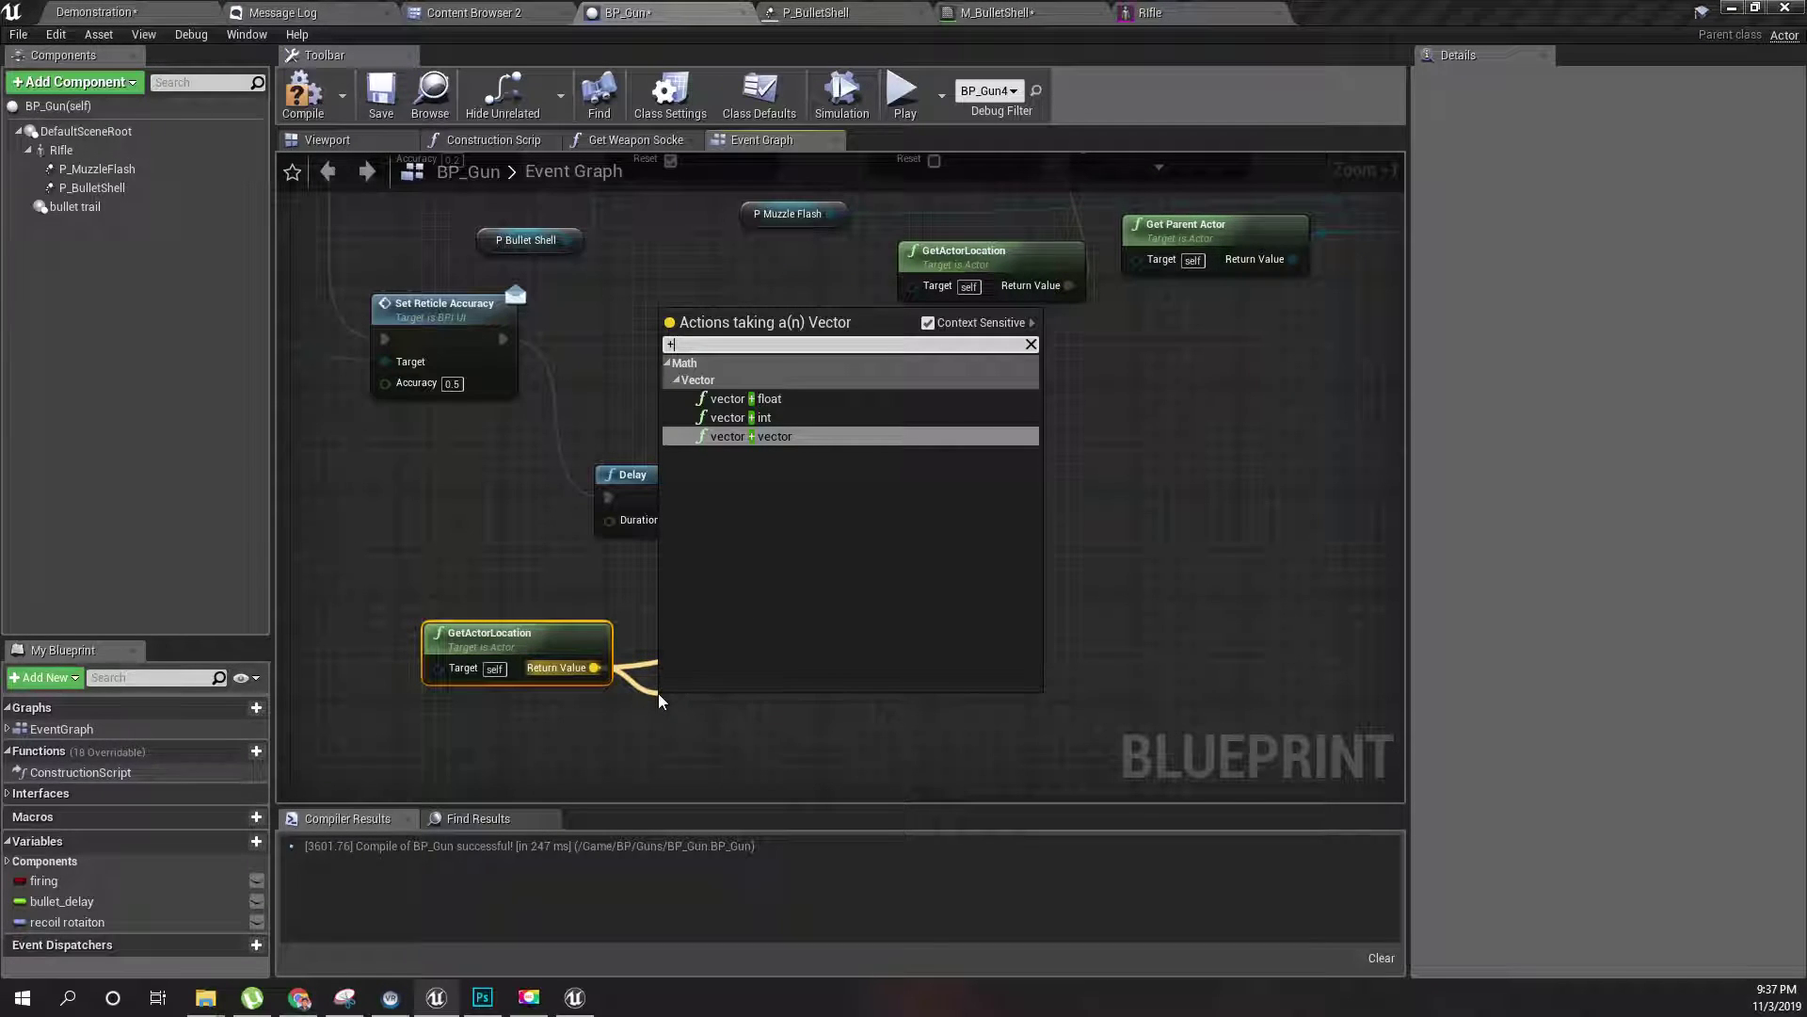
pyautogui.press('Return')
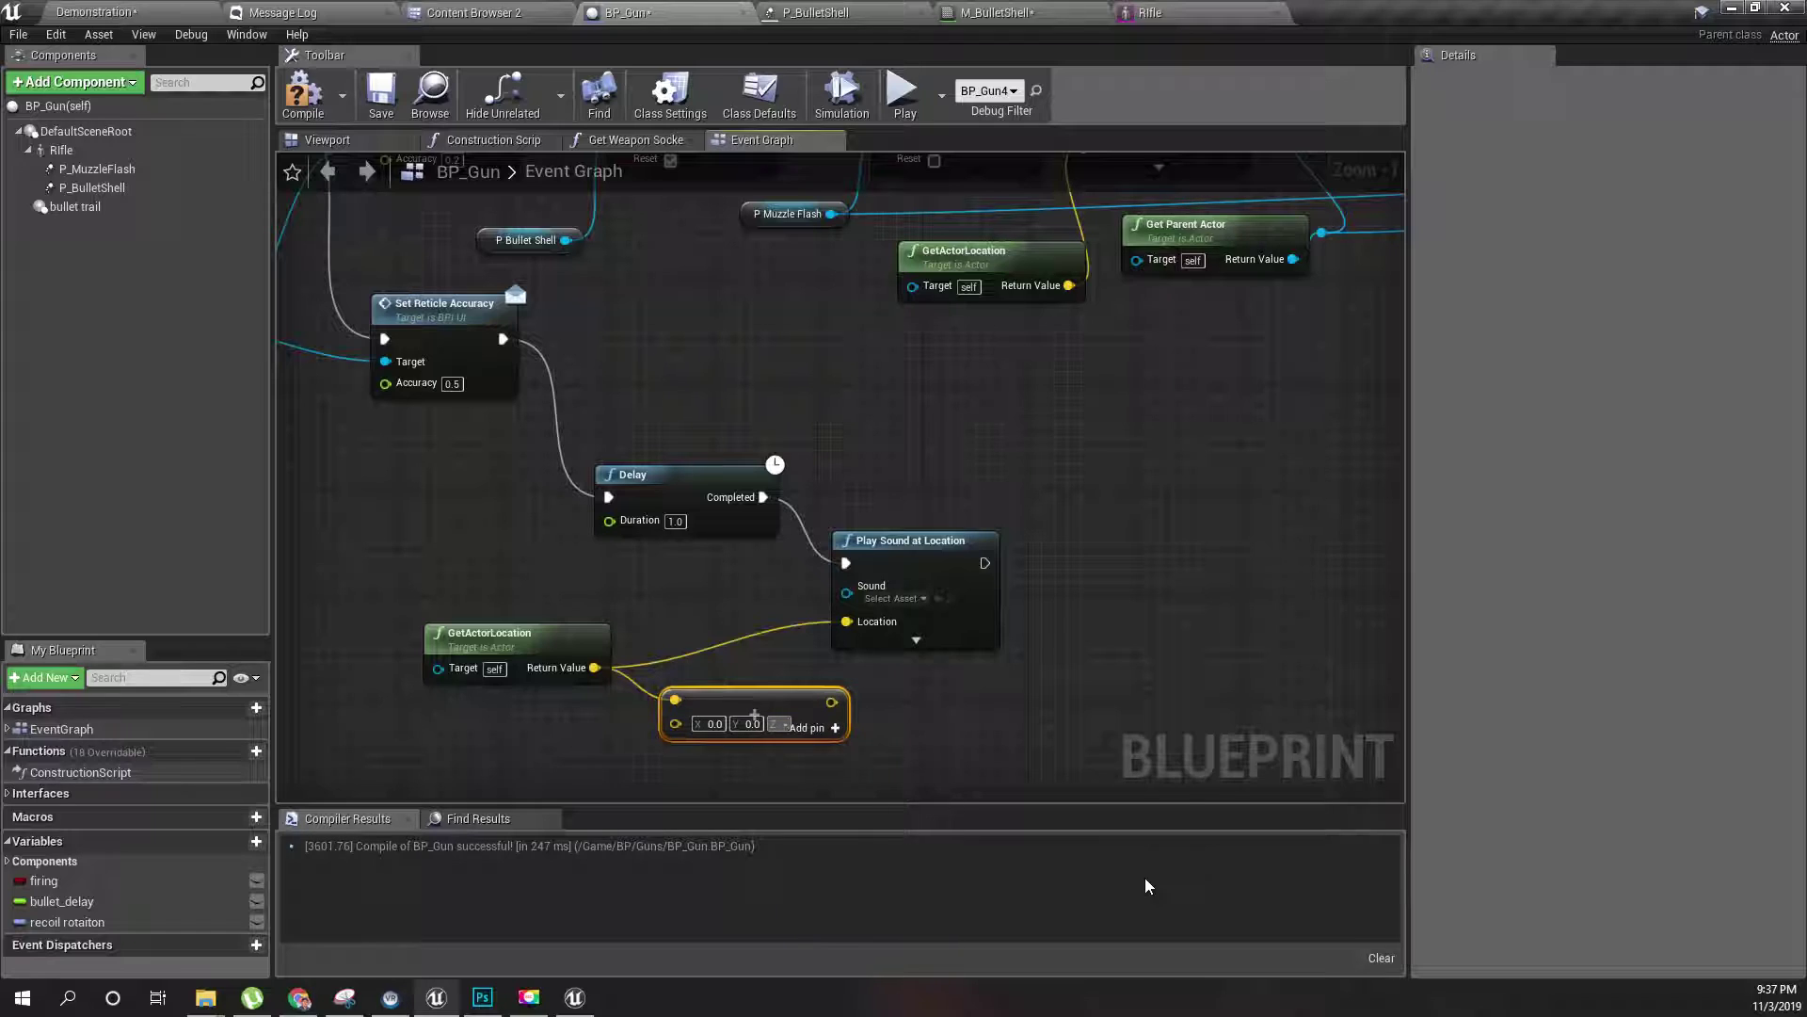
pyautogui.write('-10')
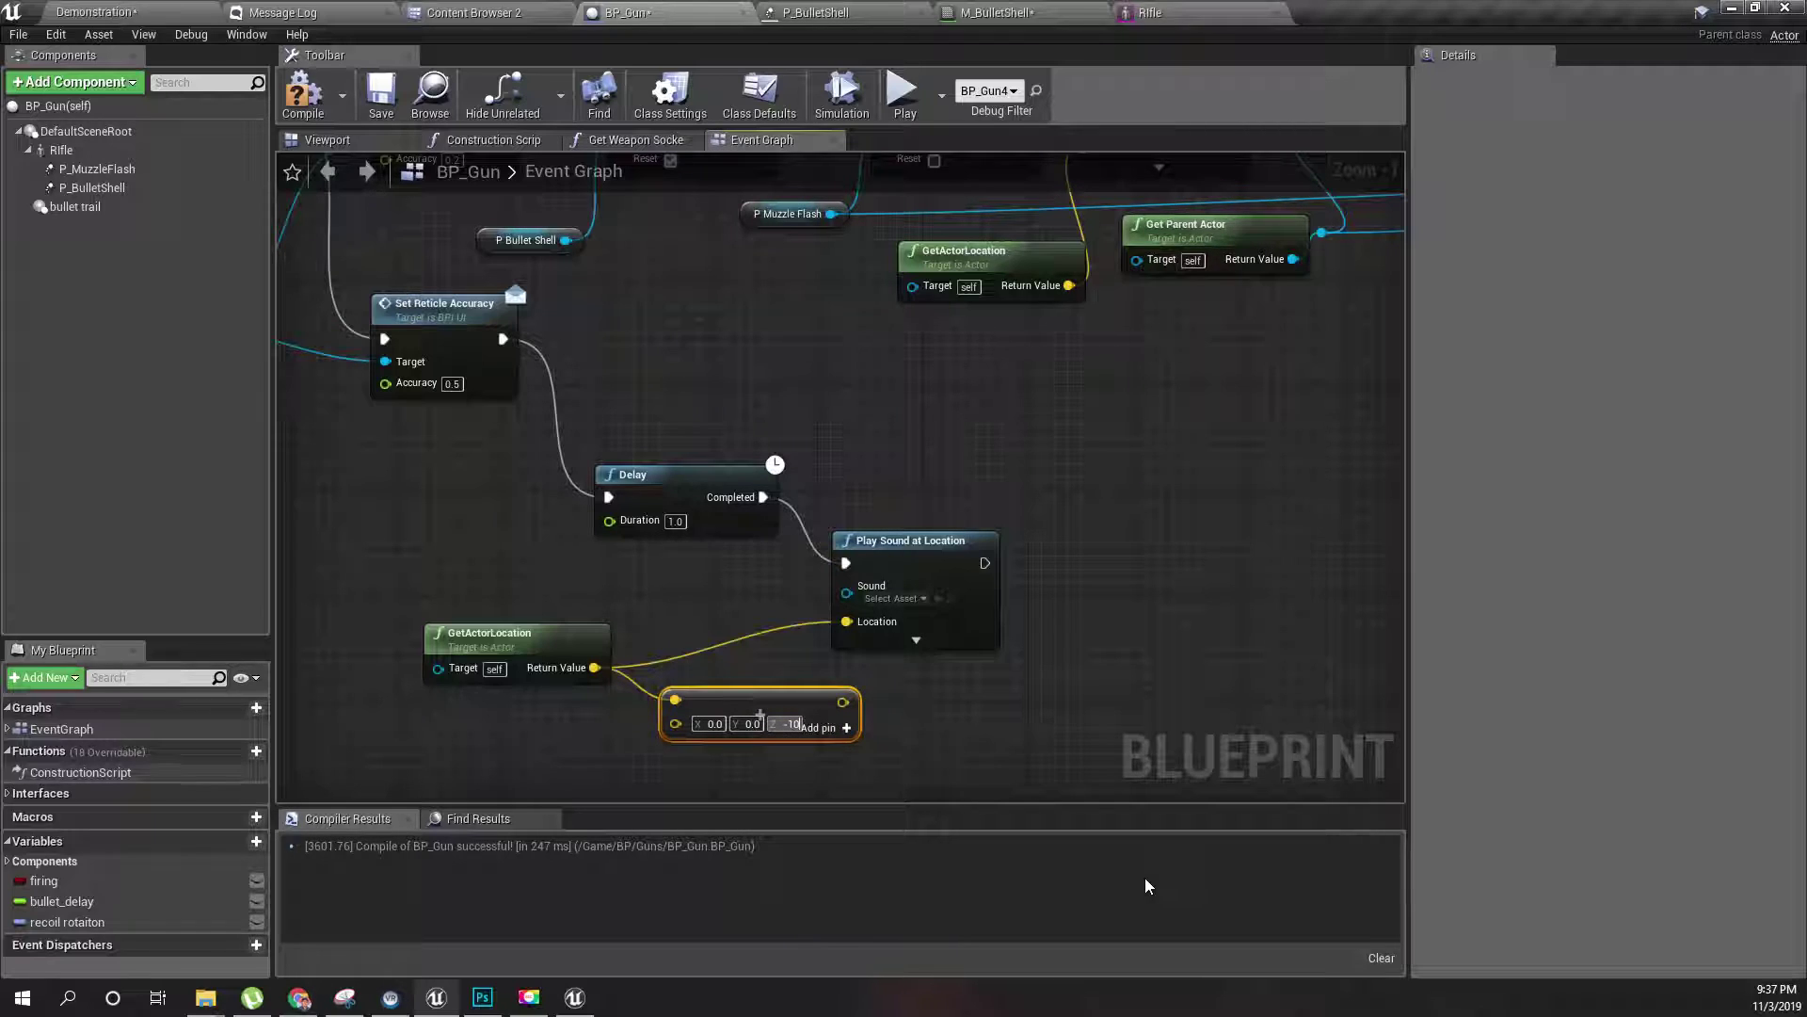
pyautogui.press('BackSpace')
pyautogui.press('BackSpace')
pyautogui.write('80')
pyautogui.moveTo(852, 705); pyautogui.dragTo(846, 621)
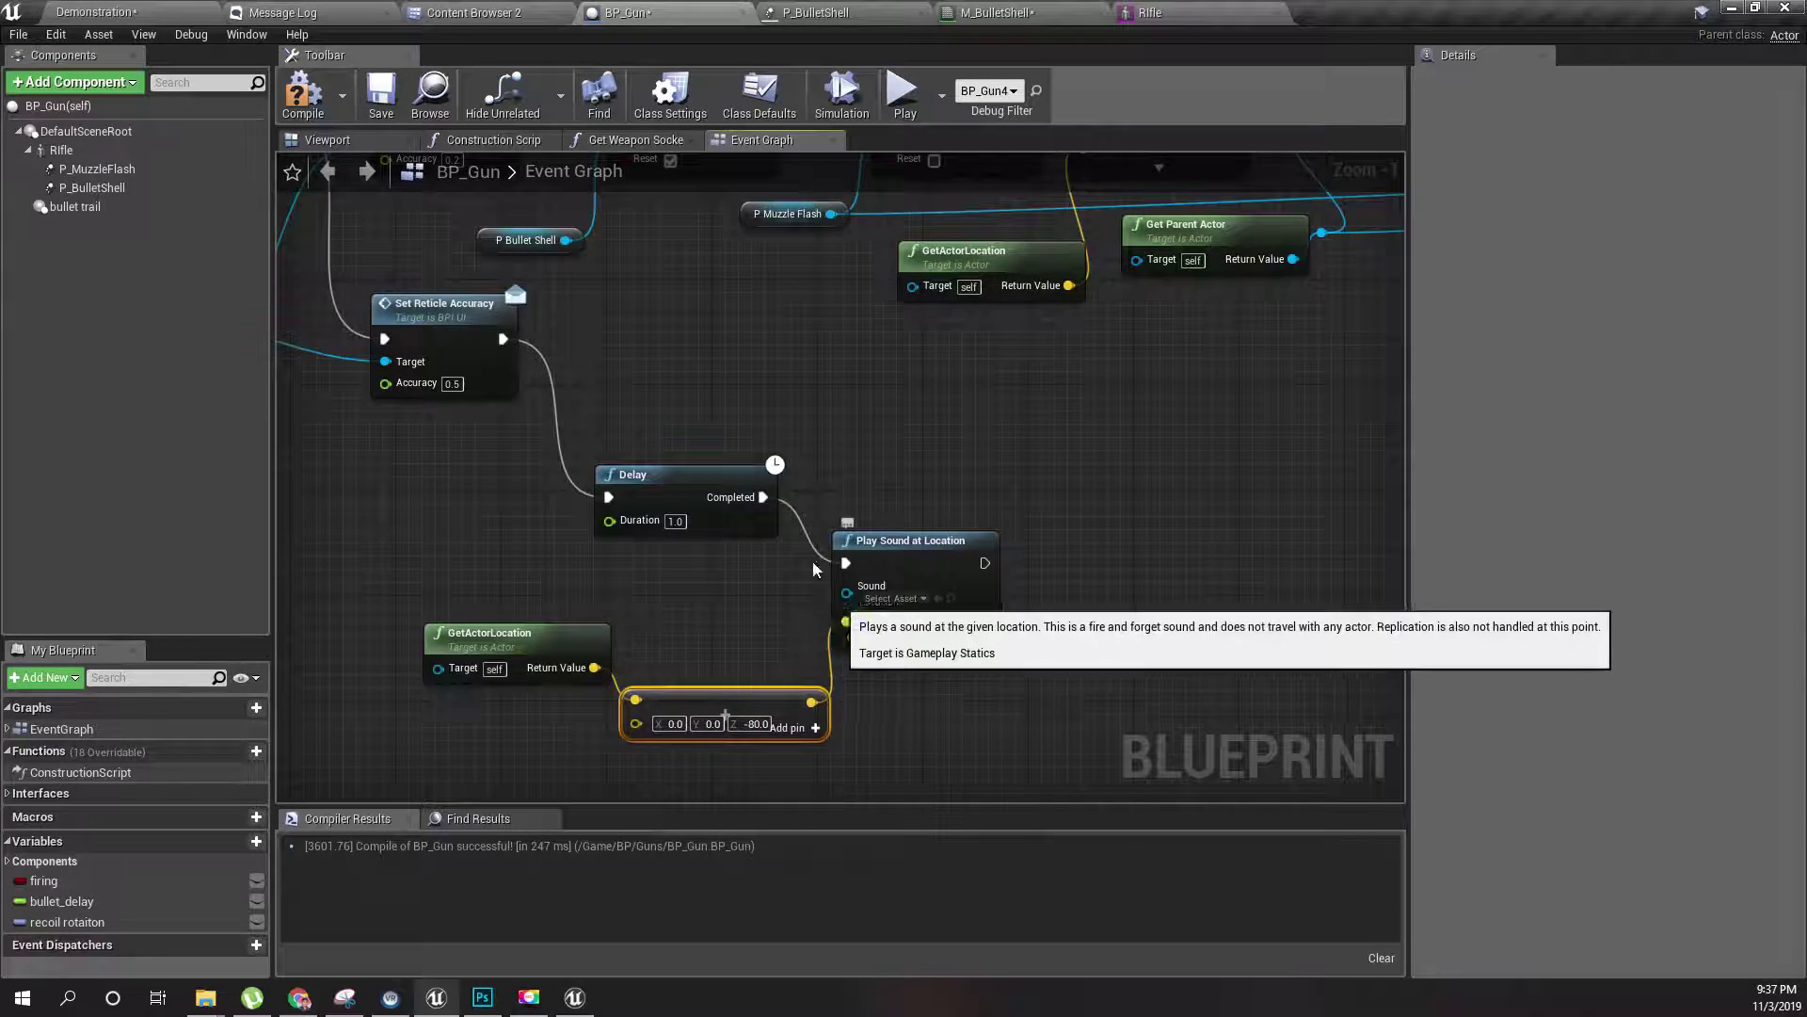
# - Assign the shell_falls sound from the Audio folder to the Play Sound at Location node after the Delay
pyautogui.click(490, 12)
pyautogui.click(530, 108)
pyautogui.moveTo(530, 108); pyautogui.dragTo(898, 573)
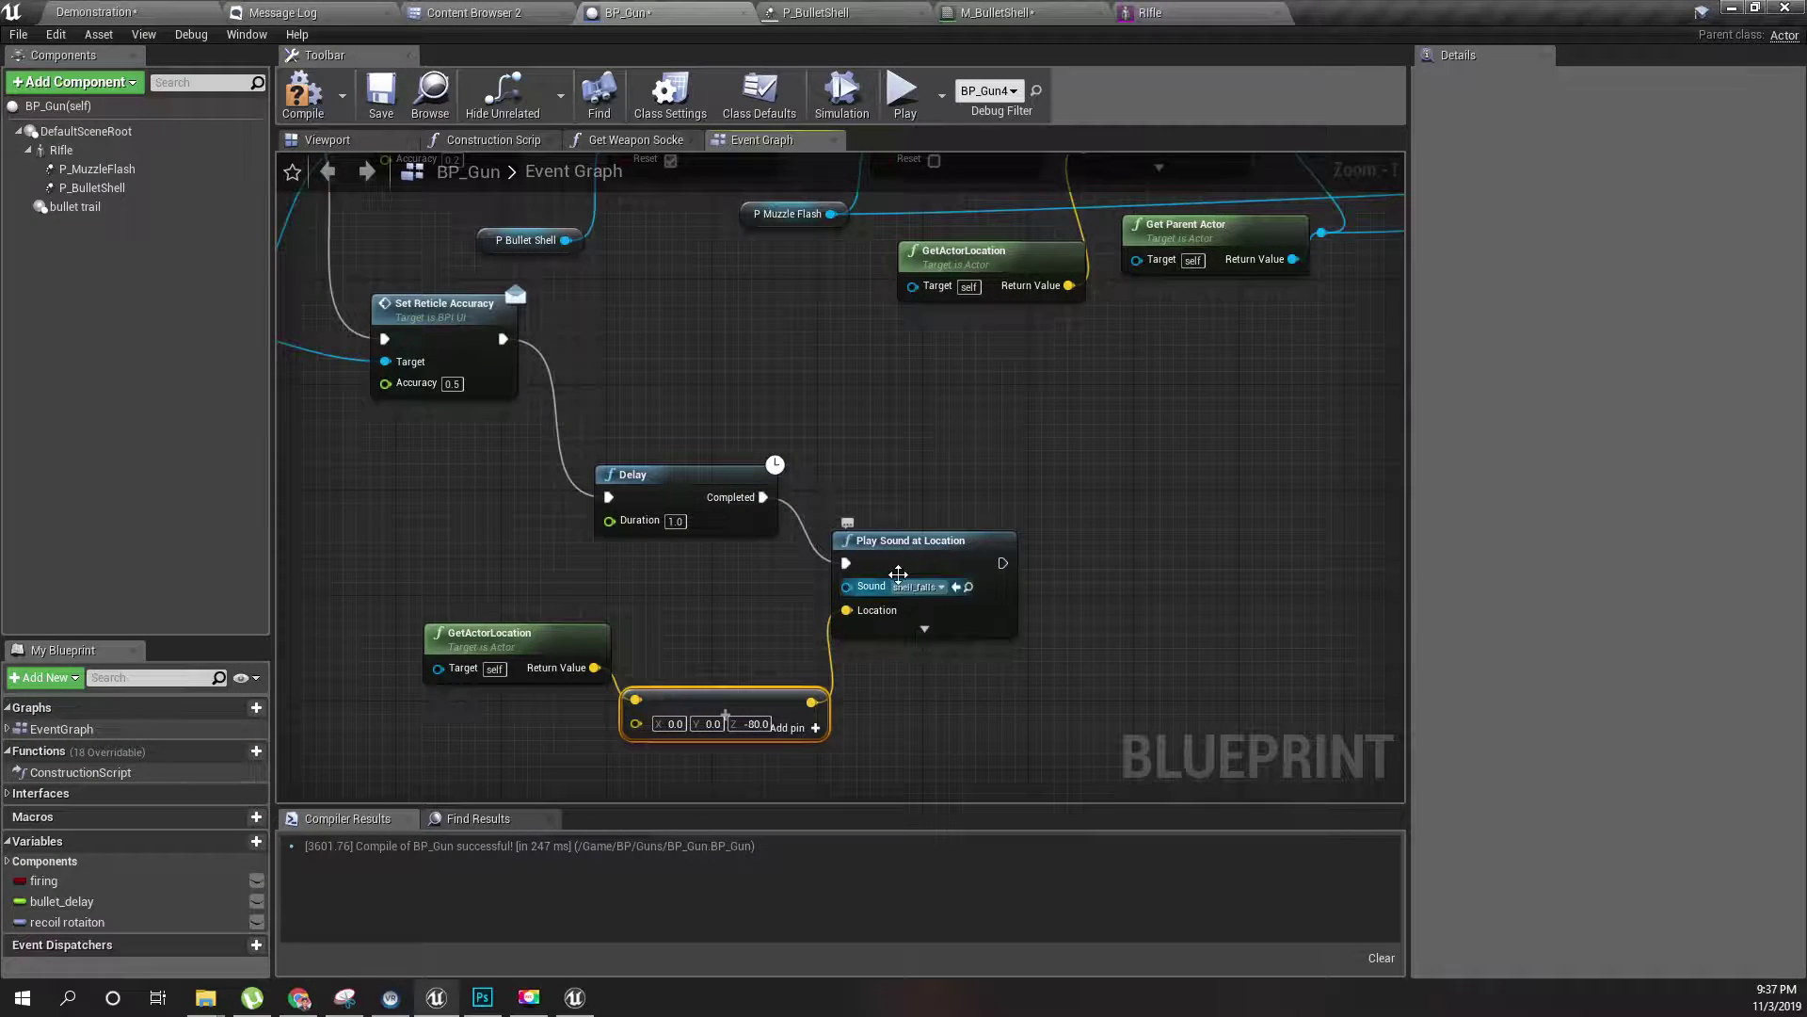
# - Open the shell_falls sound asset and examine its settings down to the choices for Attenuation Settings
pyautogui.click(527, 13)
pyautogui.doubleClick(519, 154)
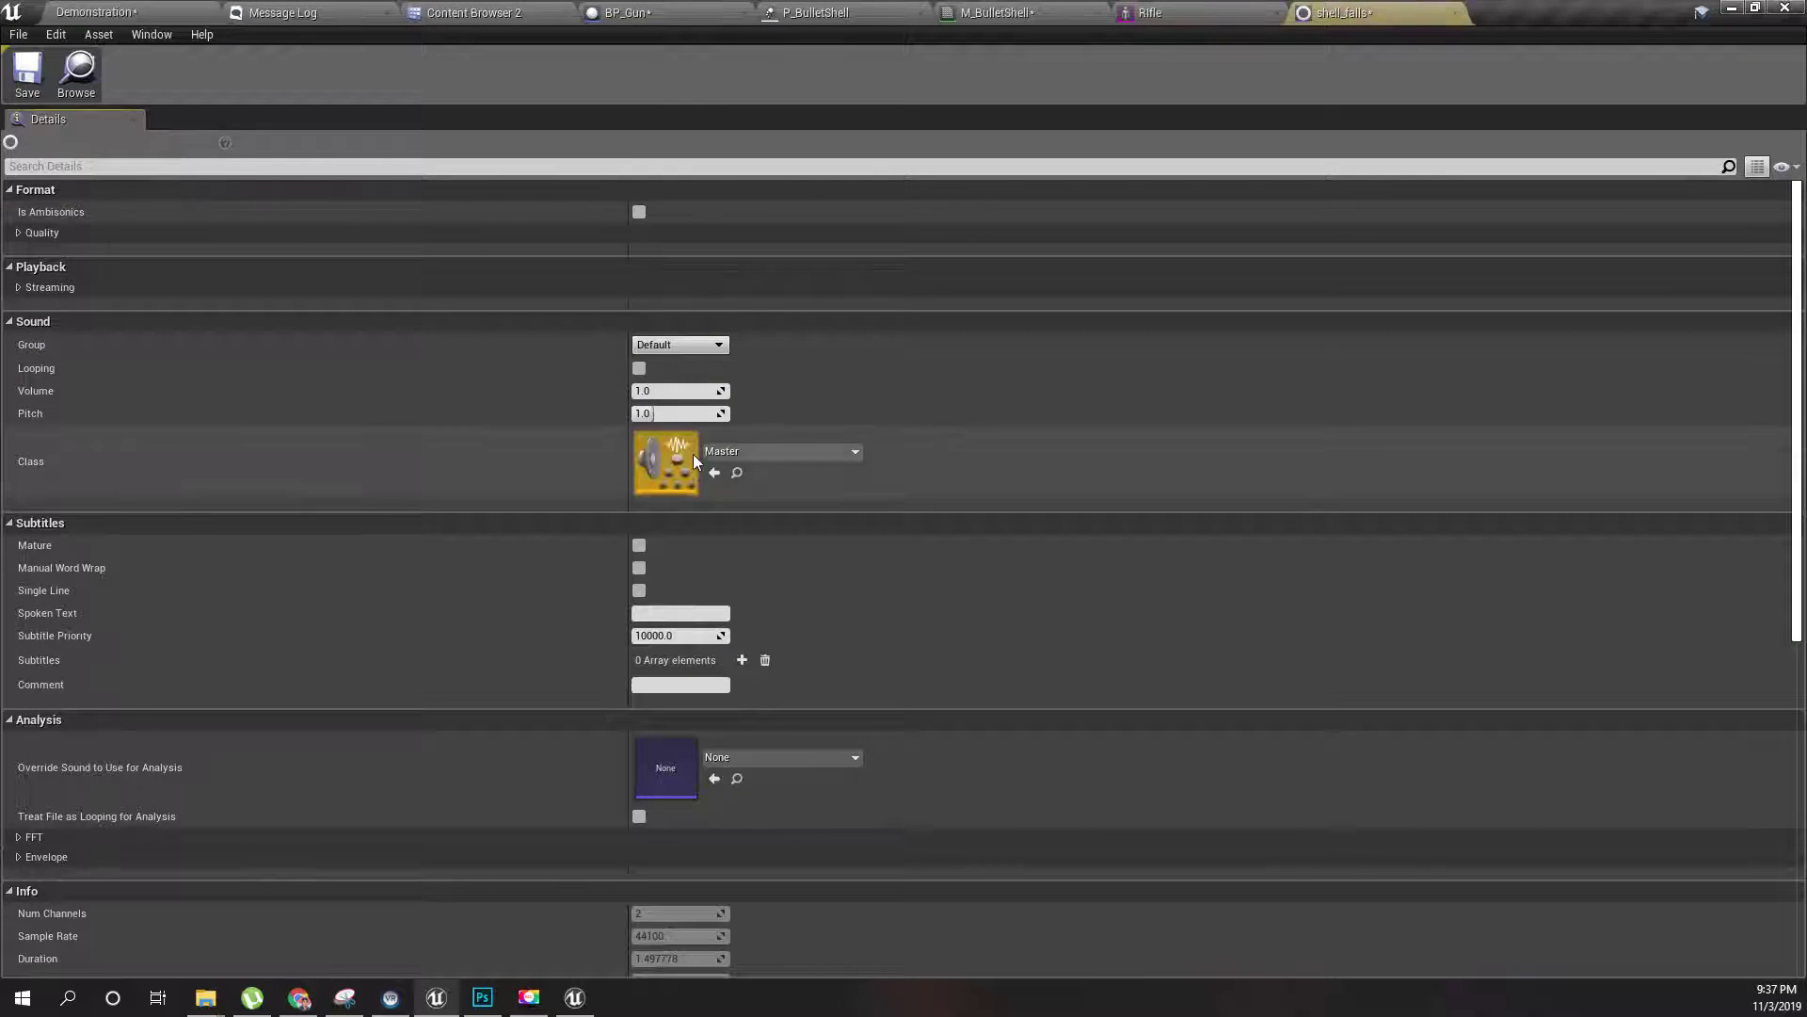
pyautogui.scroll(-2, 698, 489)
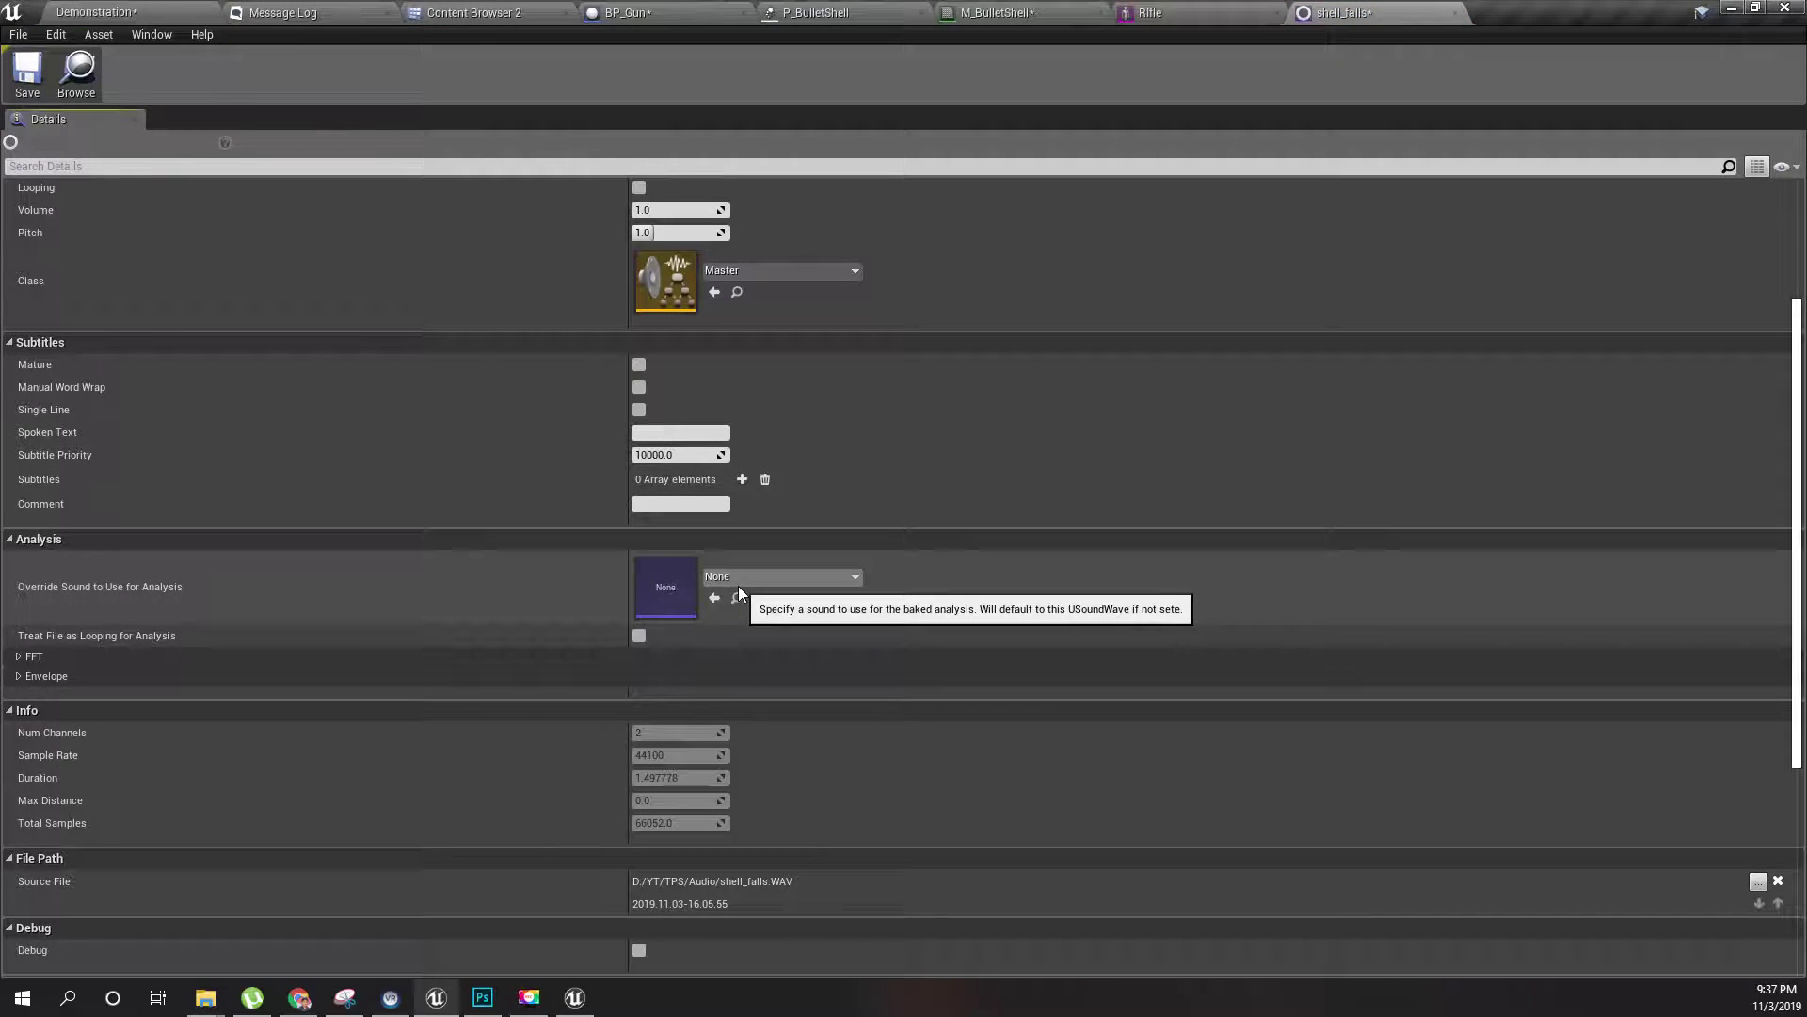
pyautogui.scroll(2, 733, 579)
pyautogui.scroll(-3, 729, 569)
pyautogui.scroll(3, 729, 568)
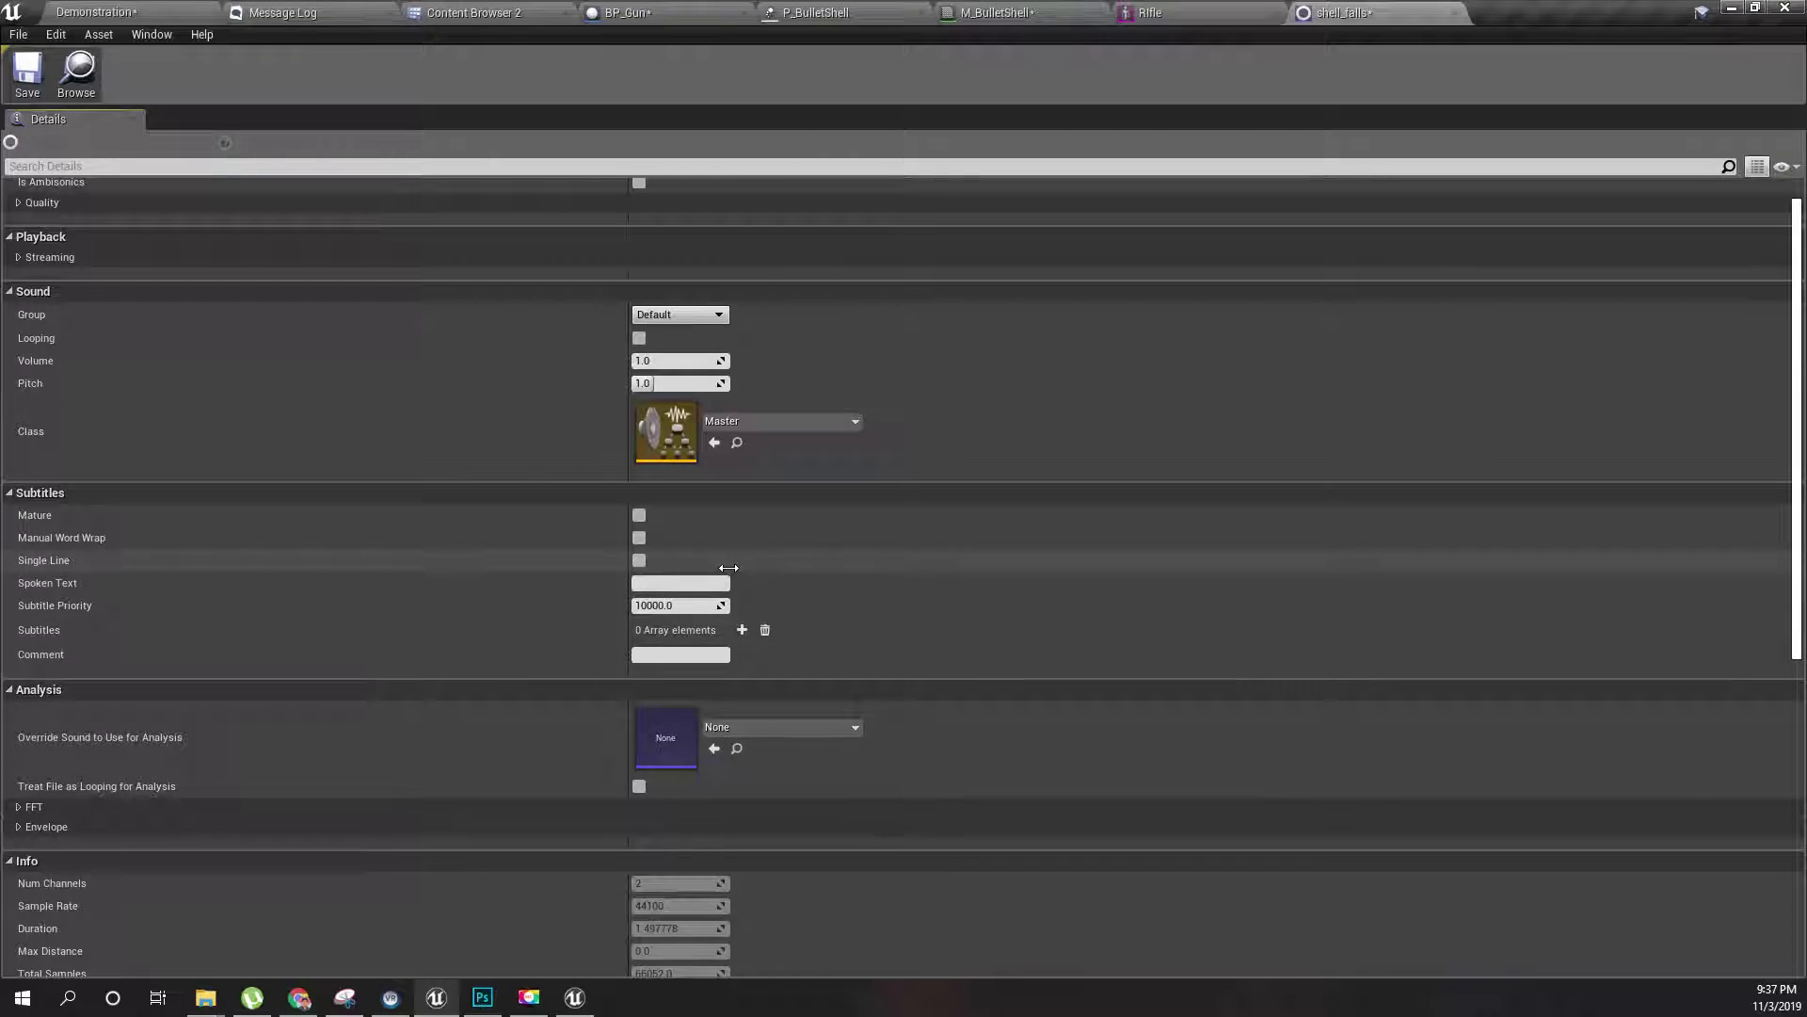
pyautogui.scroll(-6, 731, 567)
pyautogui.scroll(-1, 730, 566)
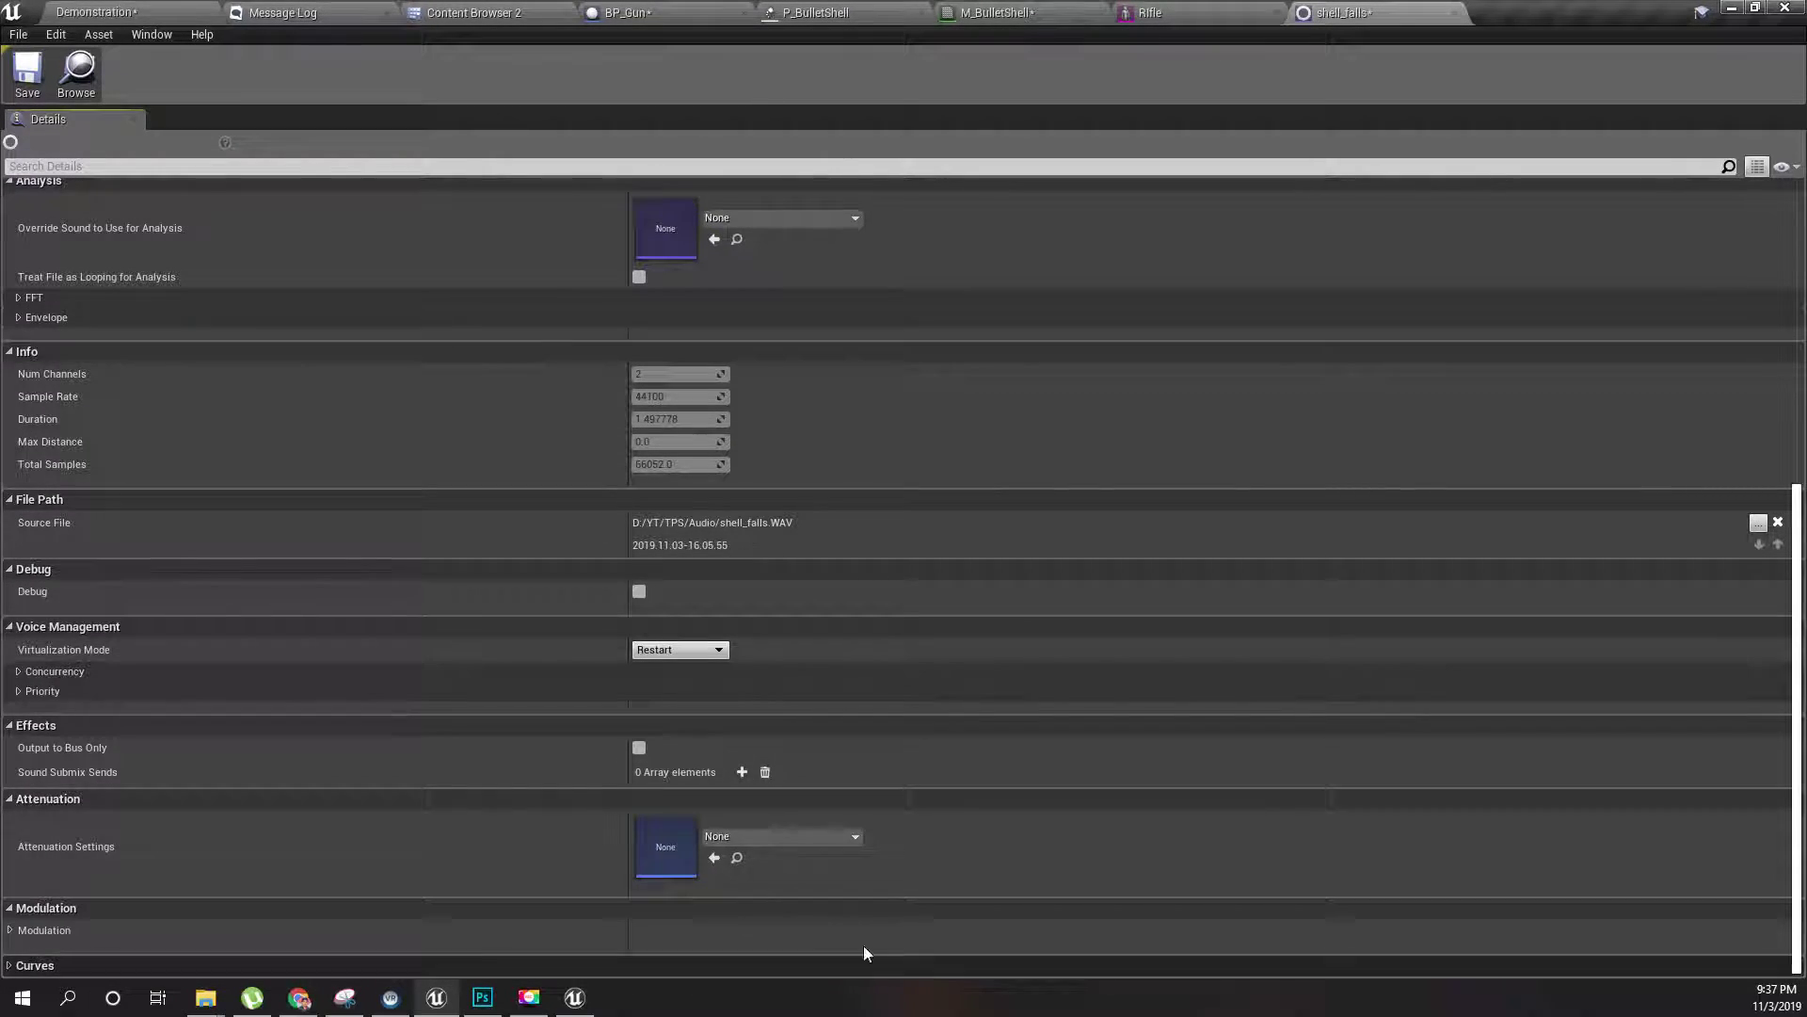
pyautogui.click(772, 838)
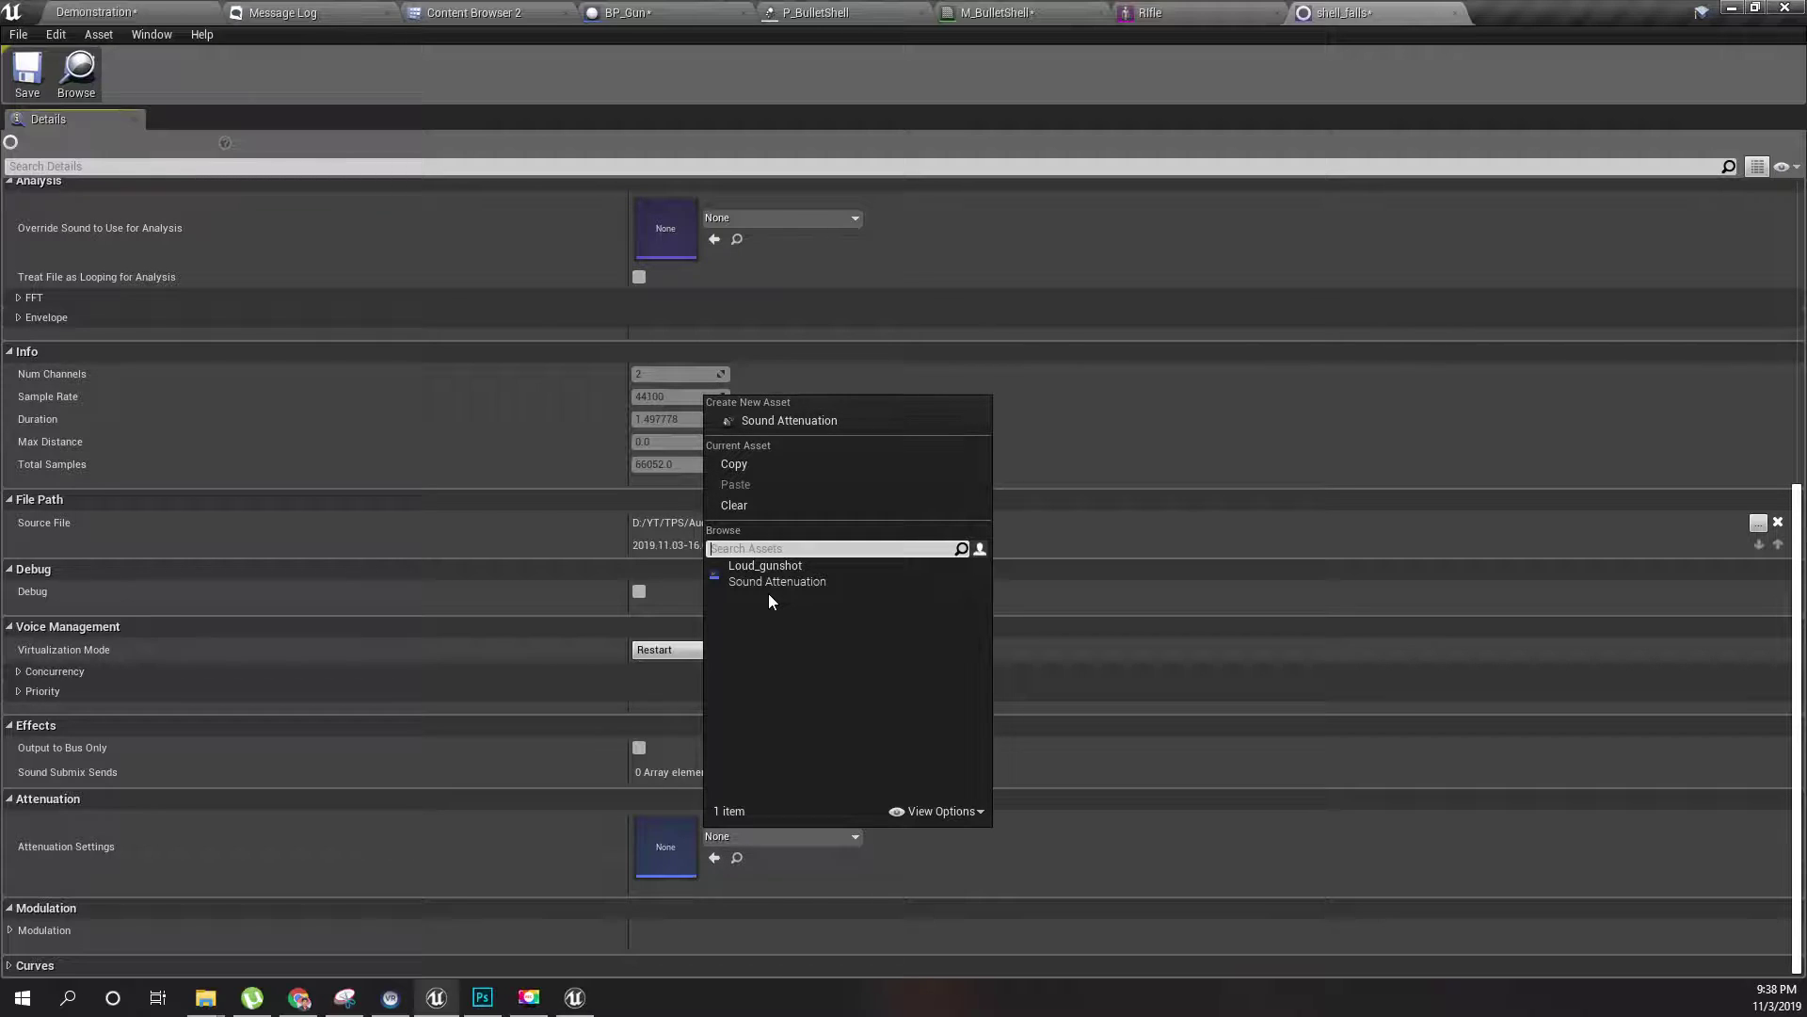
pyautogui.click(76, 83)
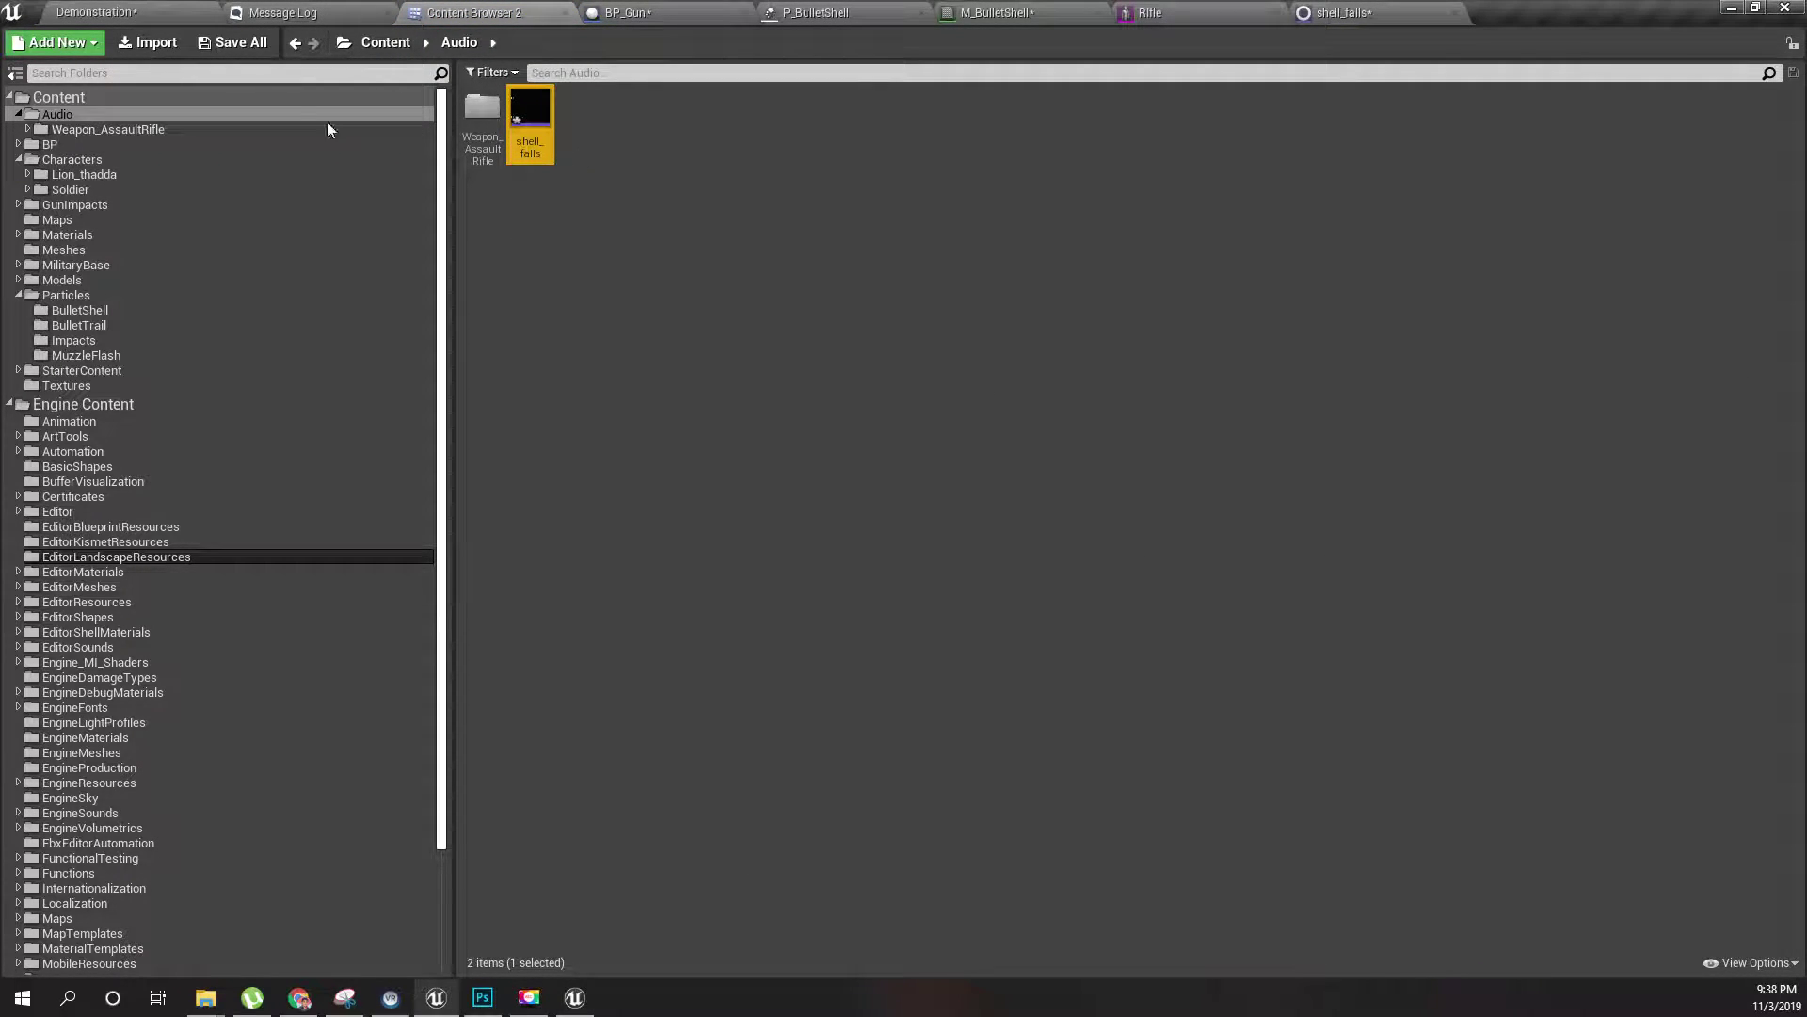
pyautogui.click(101, 129)
pyautogui.click(58, 114)
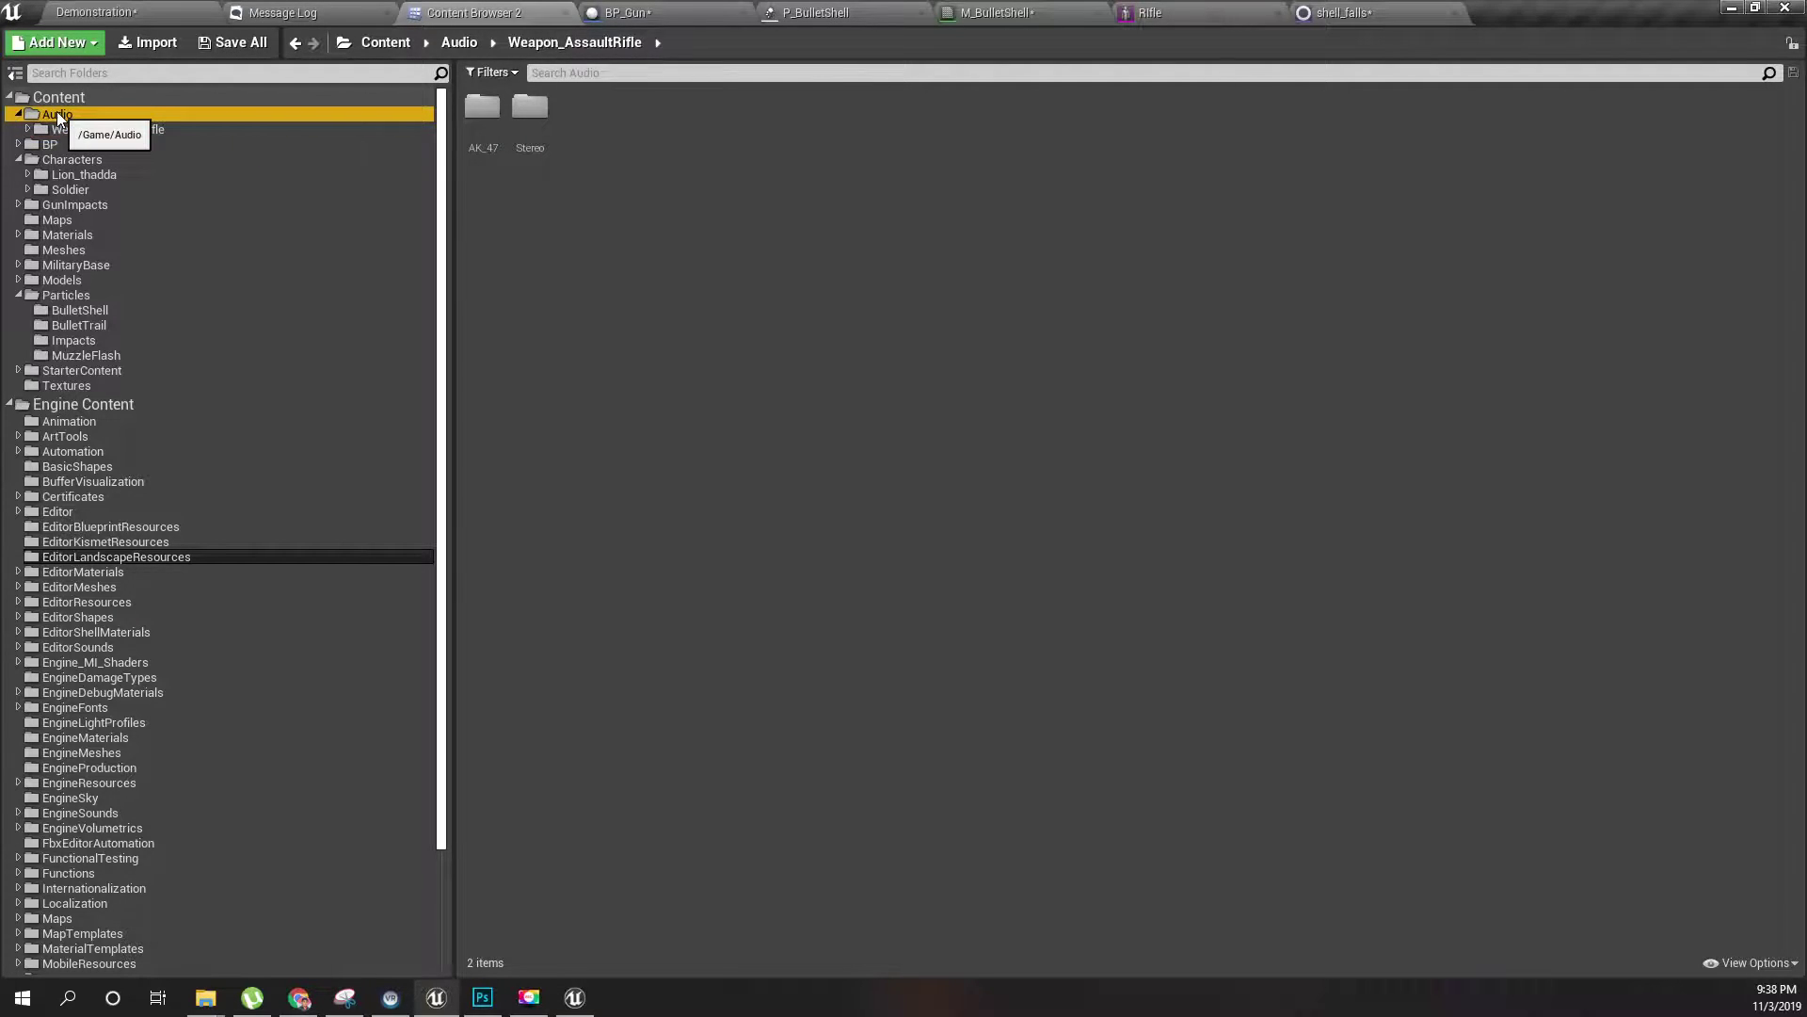
pyautogui.rightClick(595, 144)
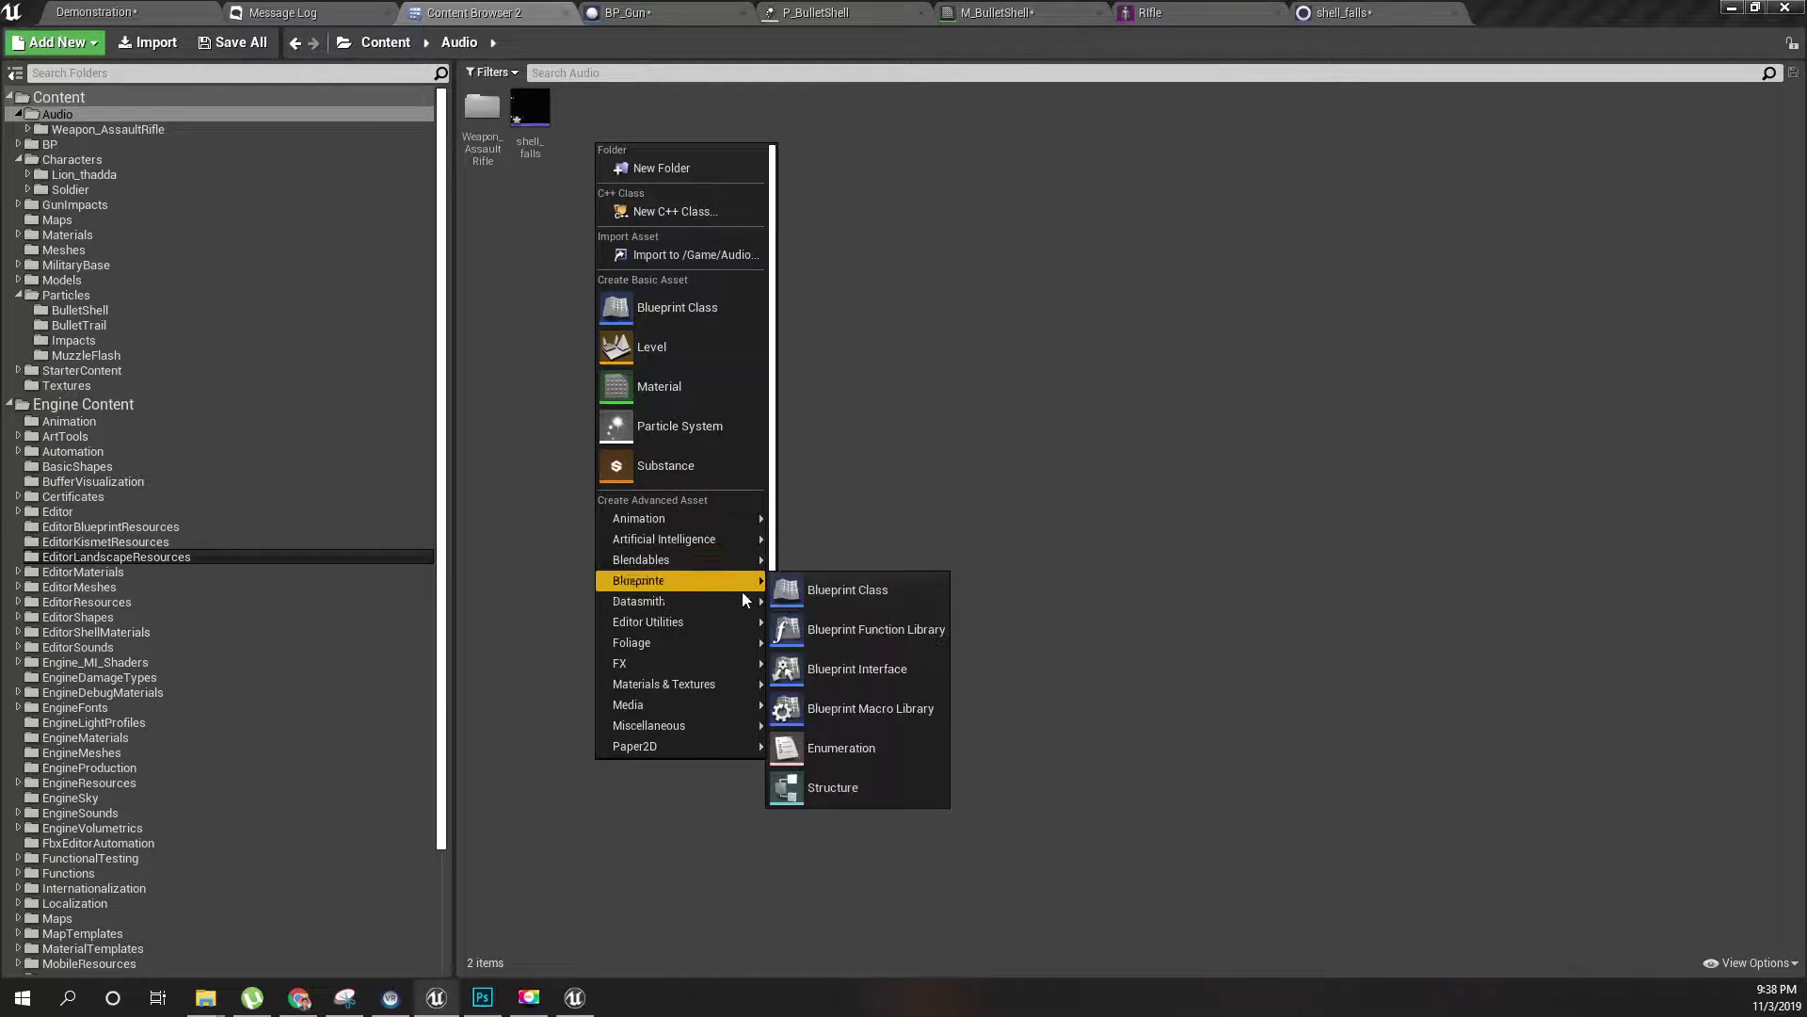
pyautogui.moveTo(709, 725)
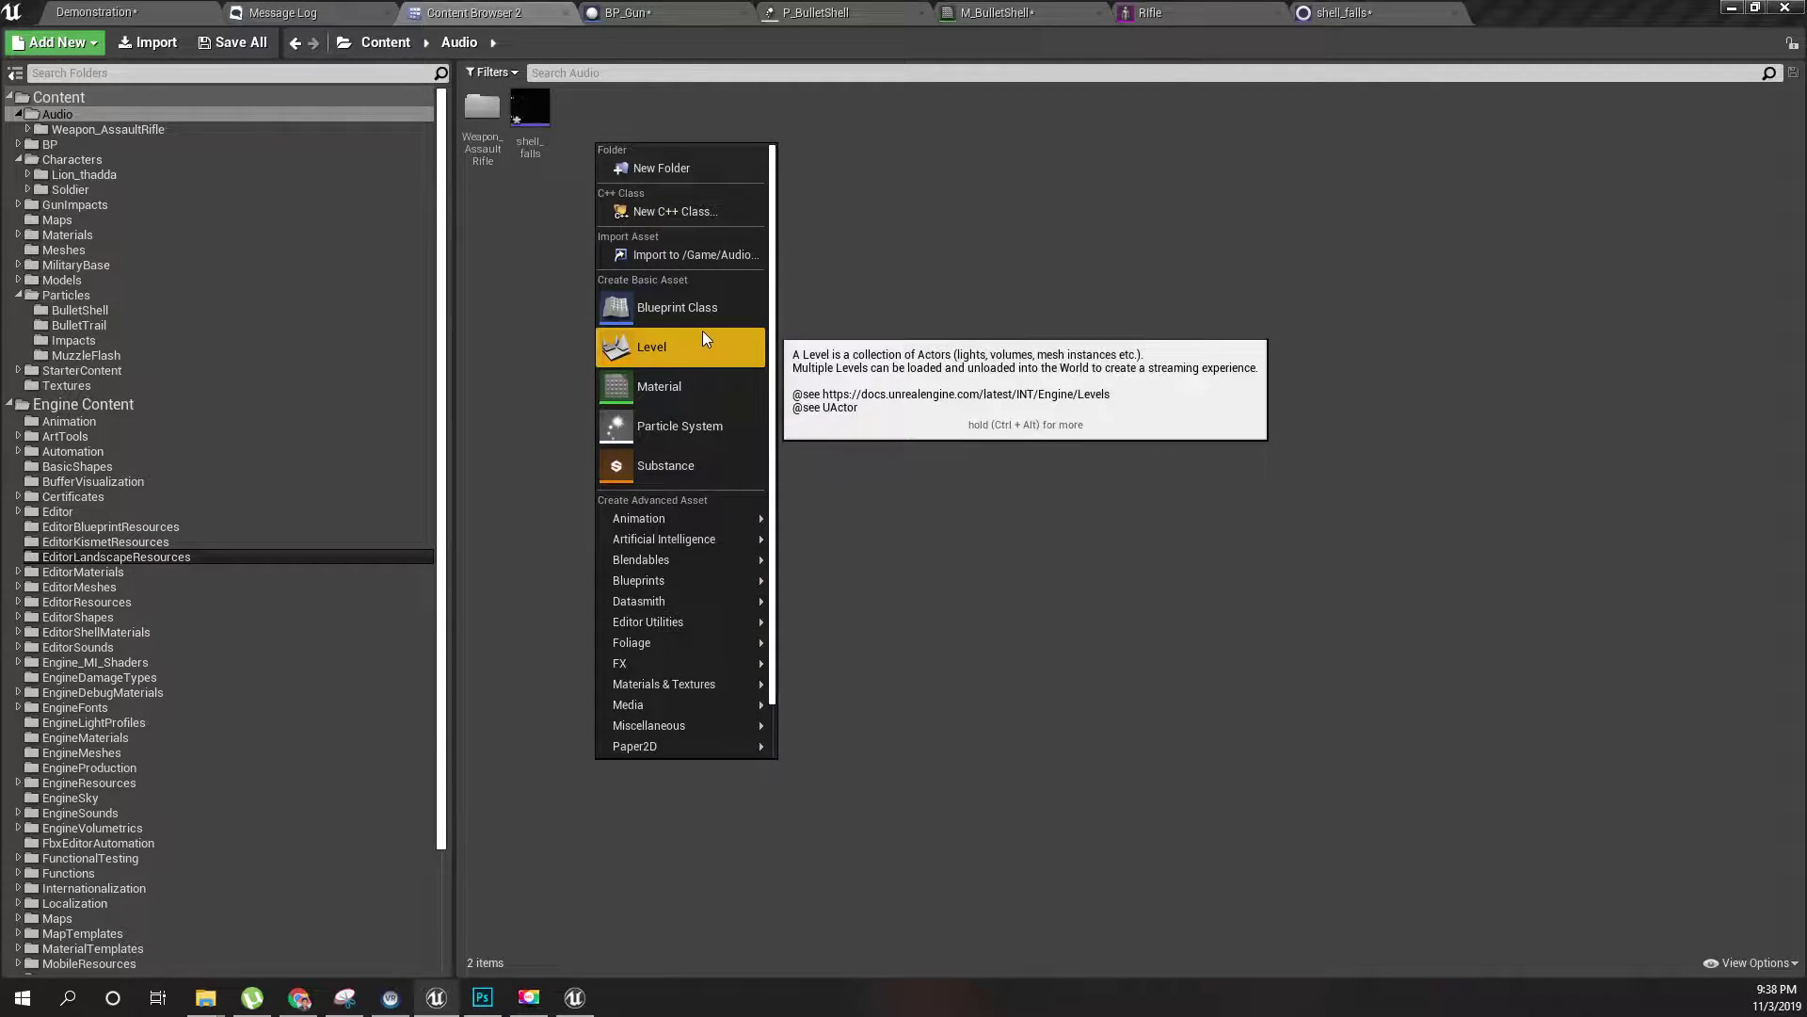
pyautogui.moveTo(683, 525)
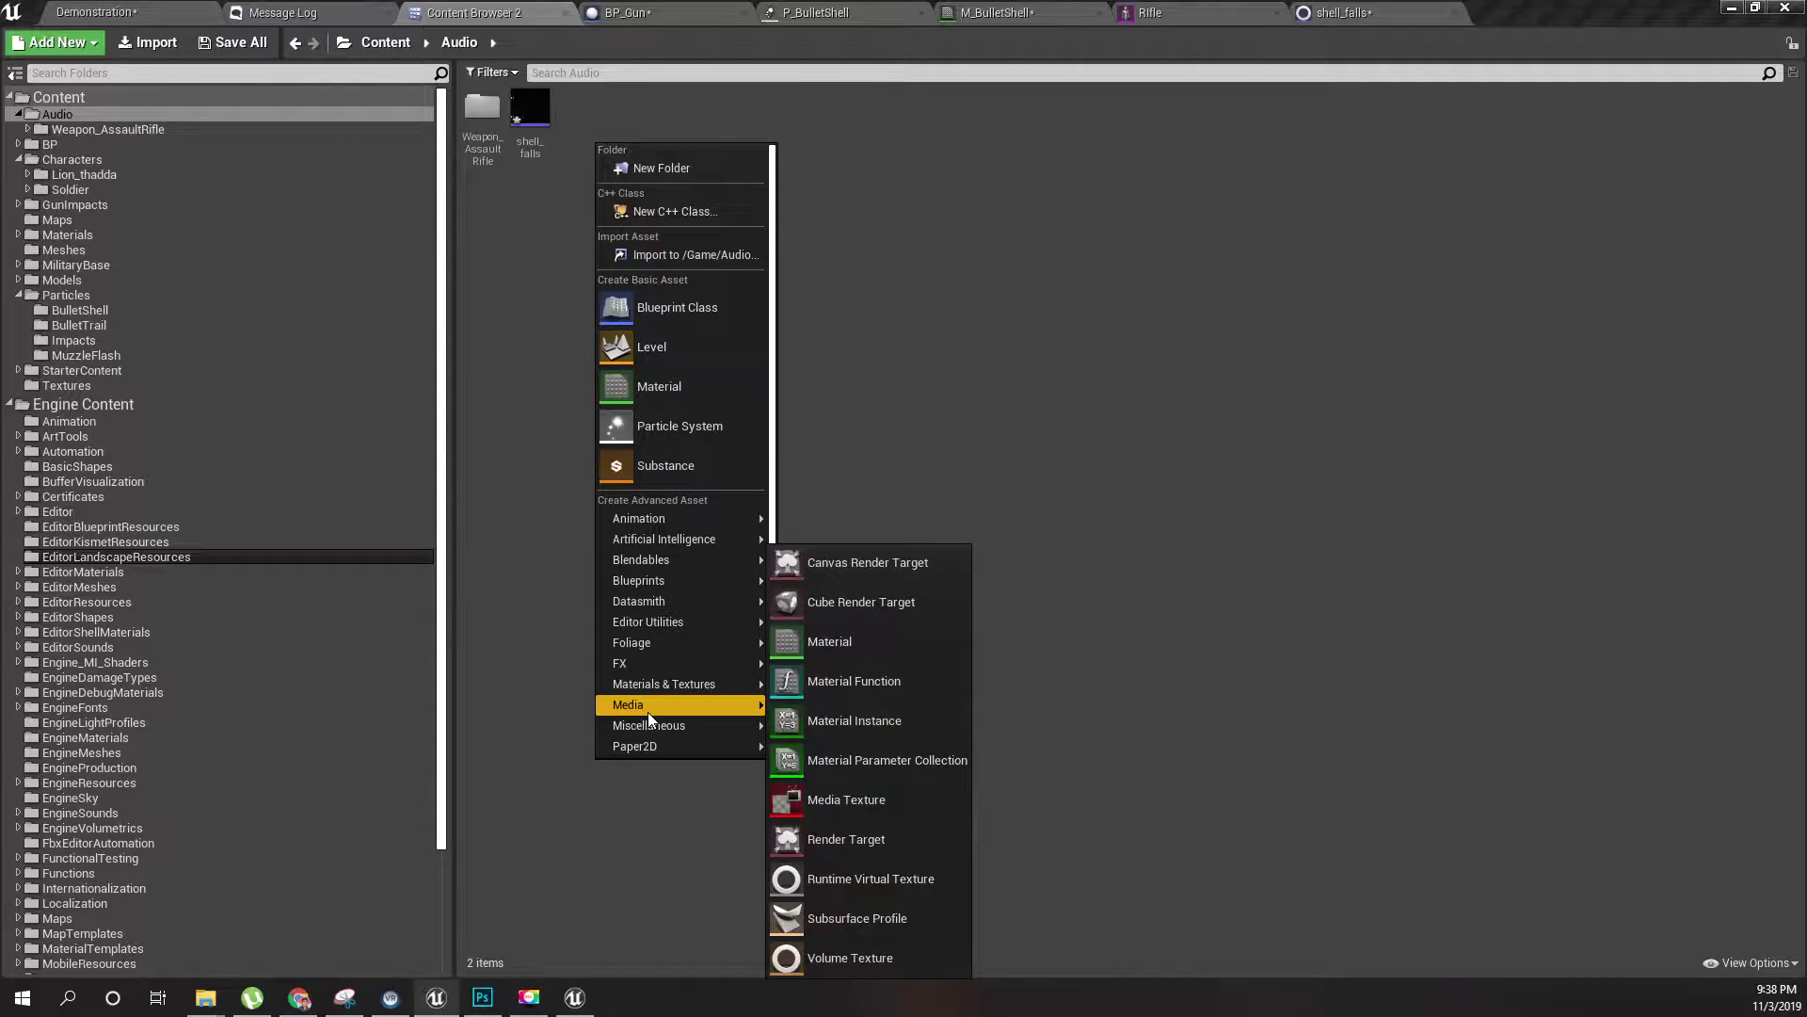
pyautogui.moveTo(649, 713)
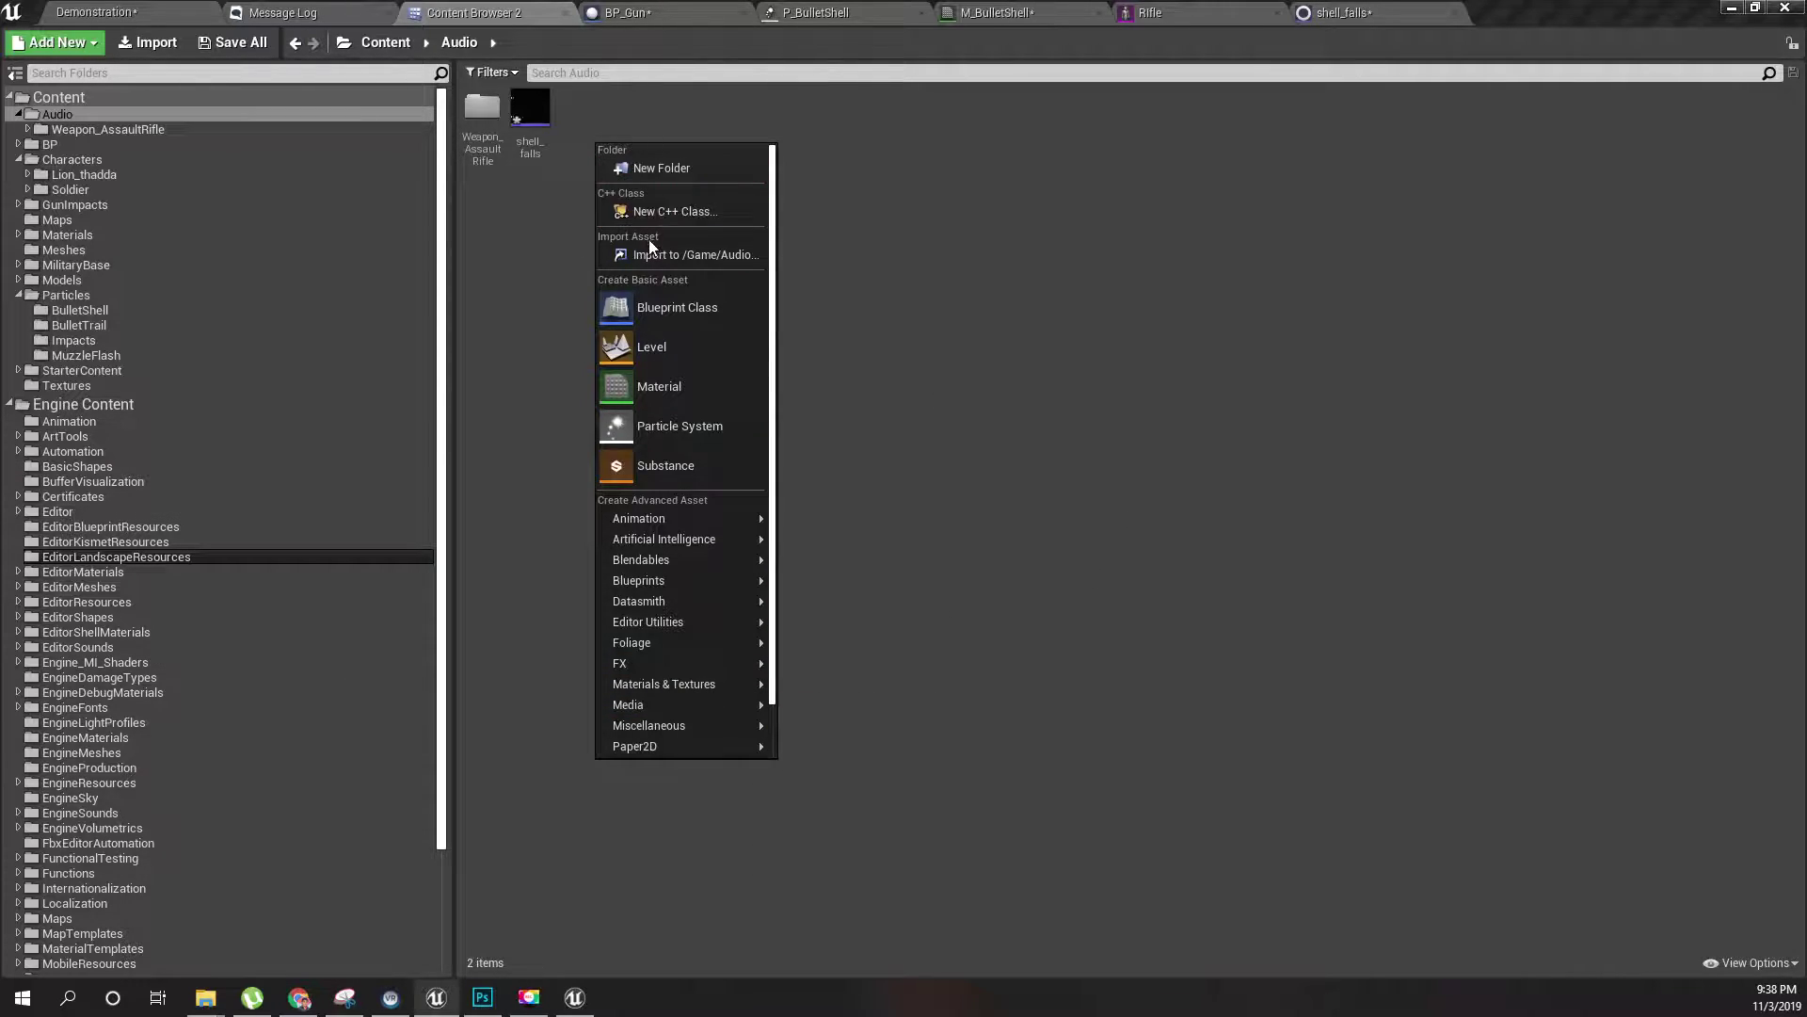
pyautogui.click(657, 299)
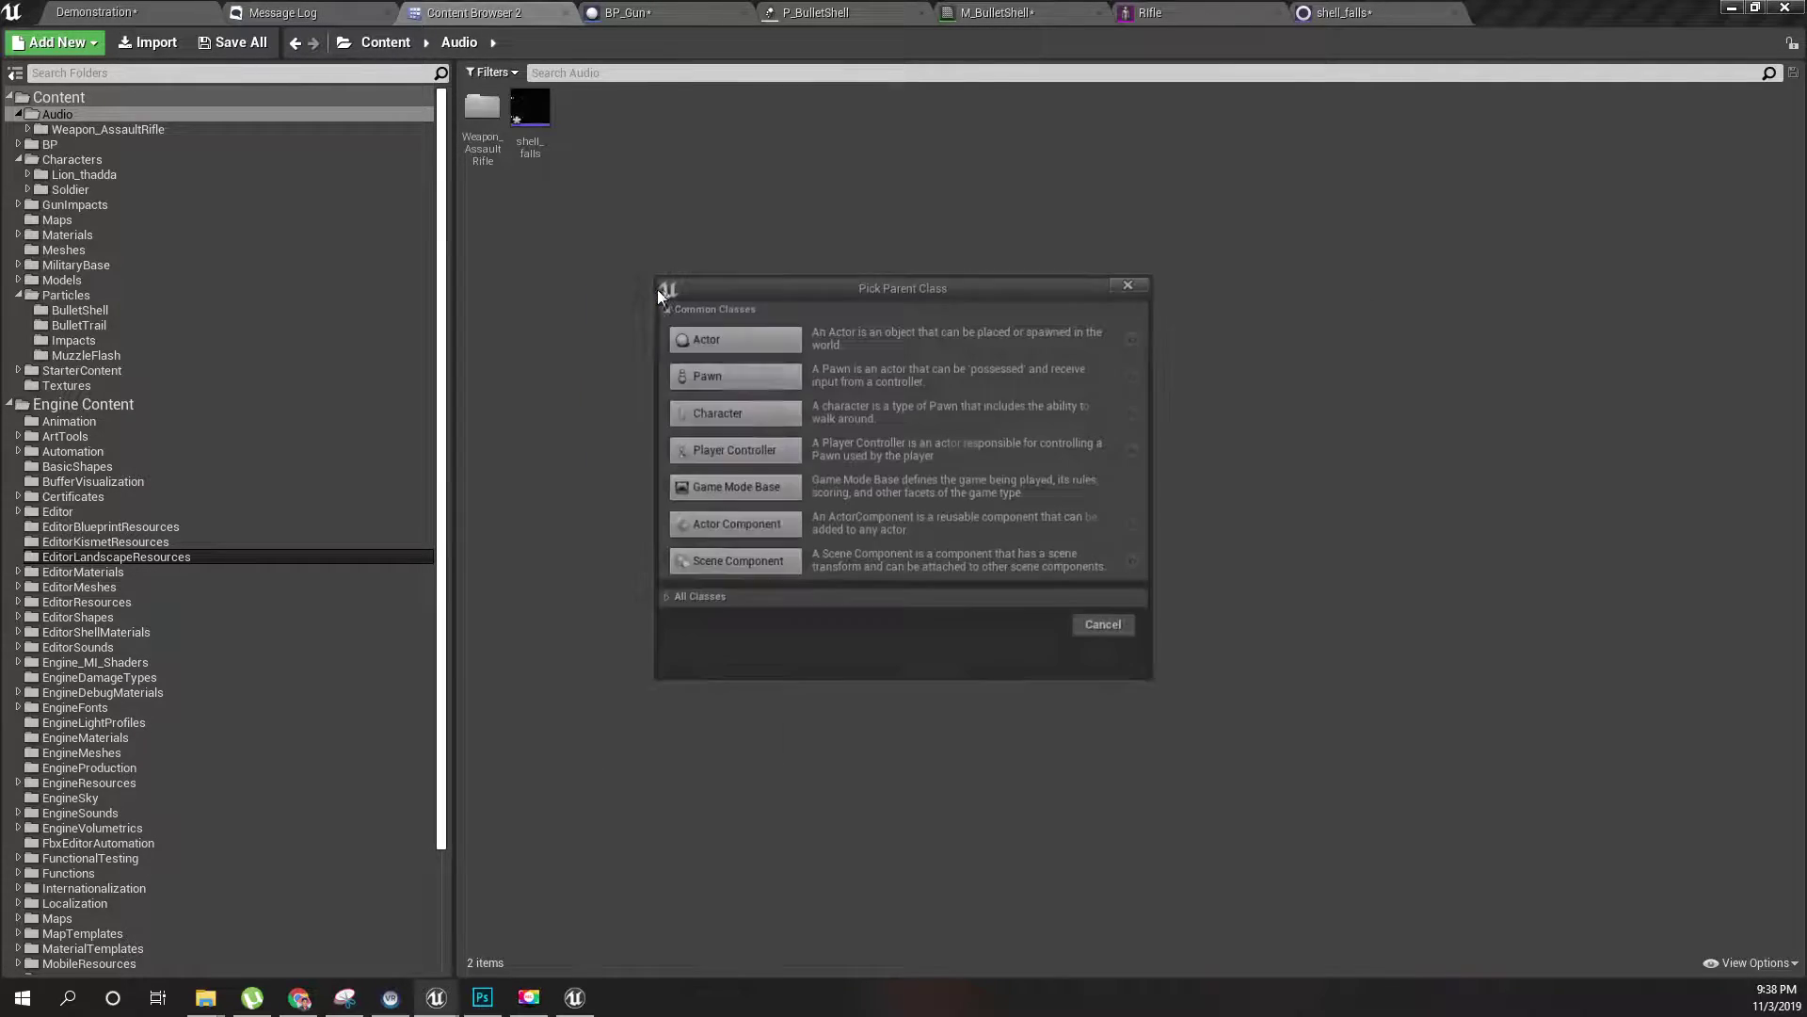
pyautogui.click(663, 603)
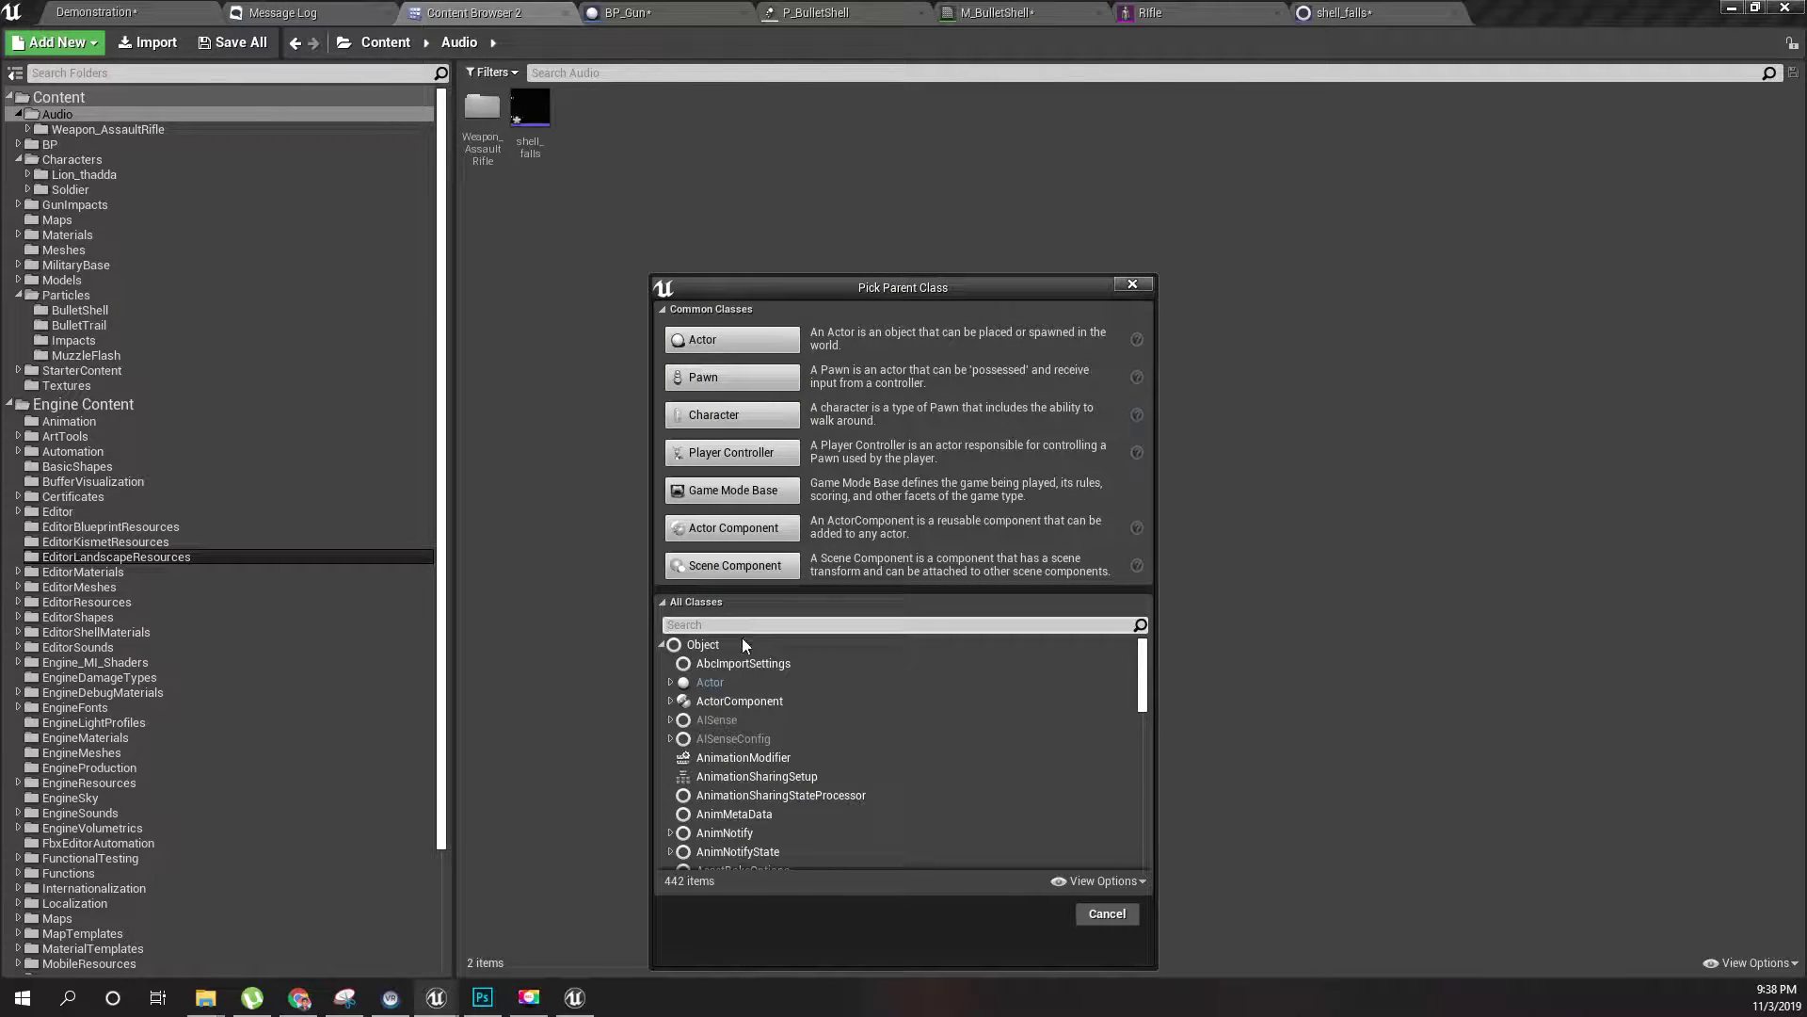
pyautogui.write('atte')
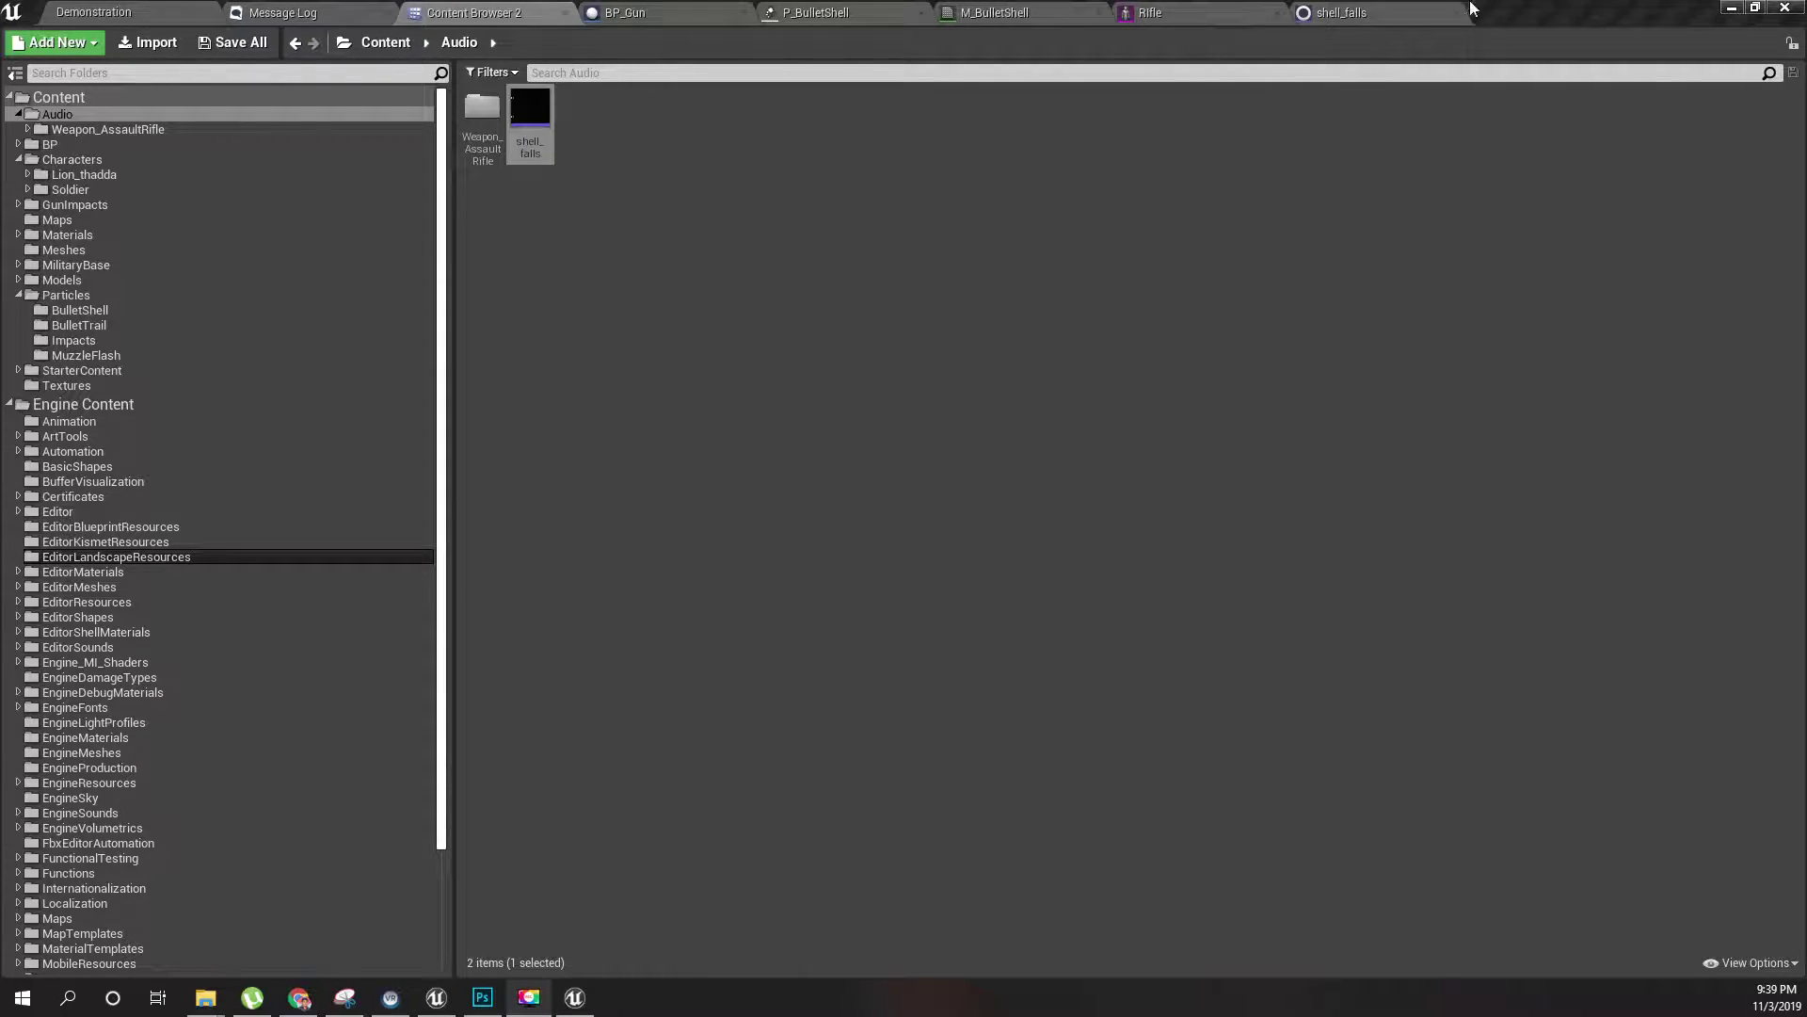
# - Create a Sound Attenuation asset named small_range in the Audio folder as shell_falls' Attenuation Settings
pyautogui.click(1365, 12)
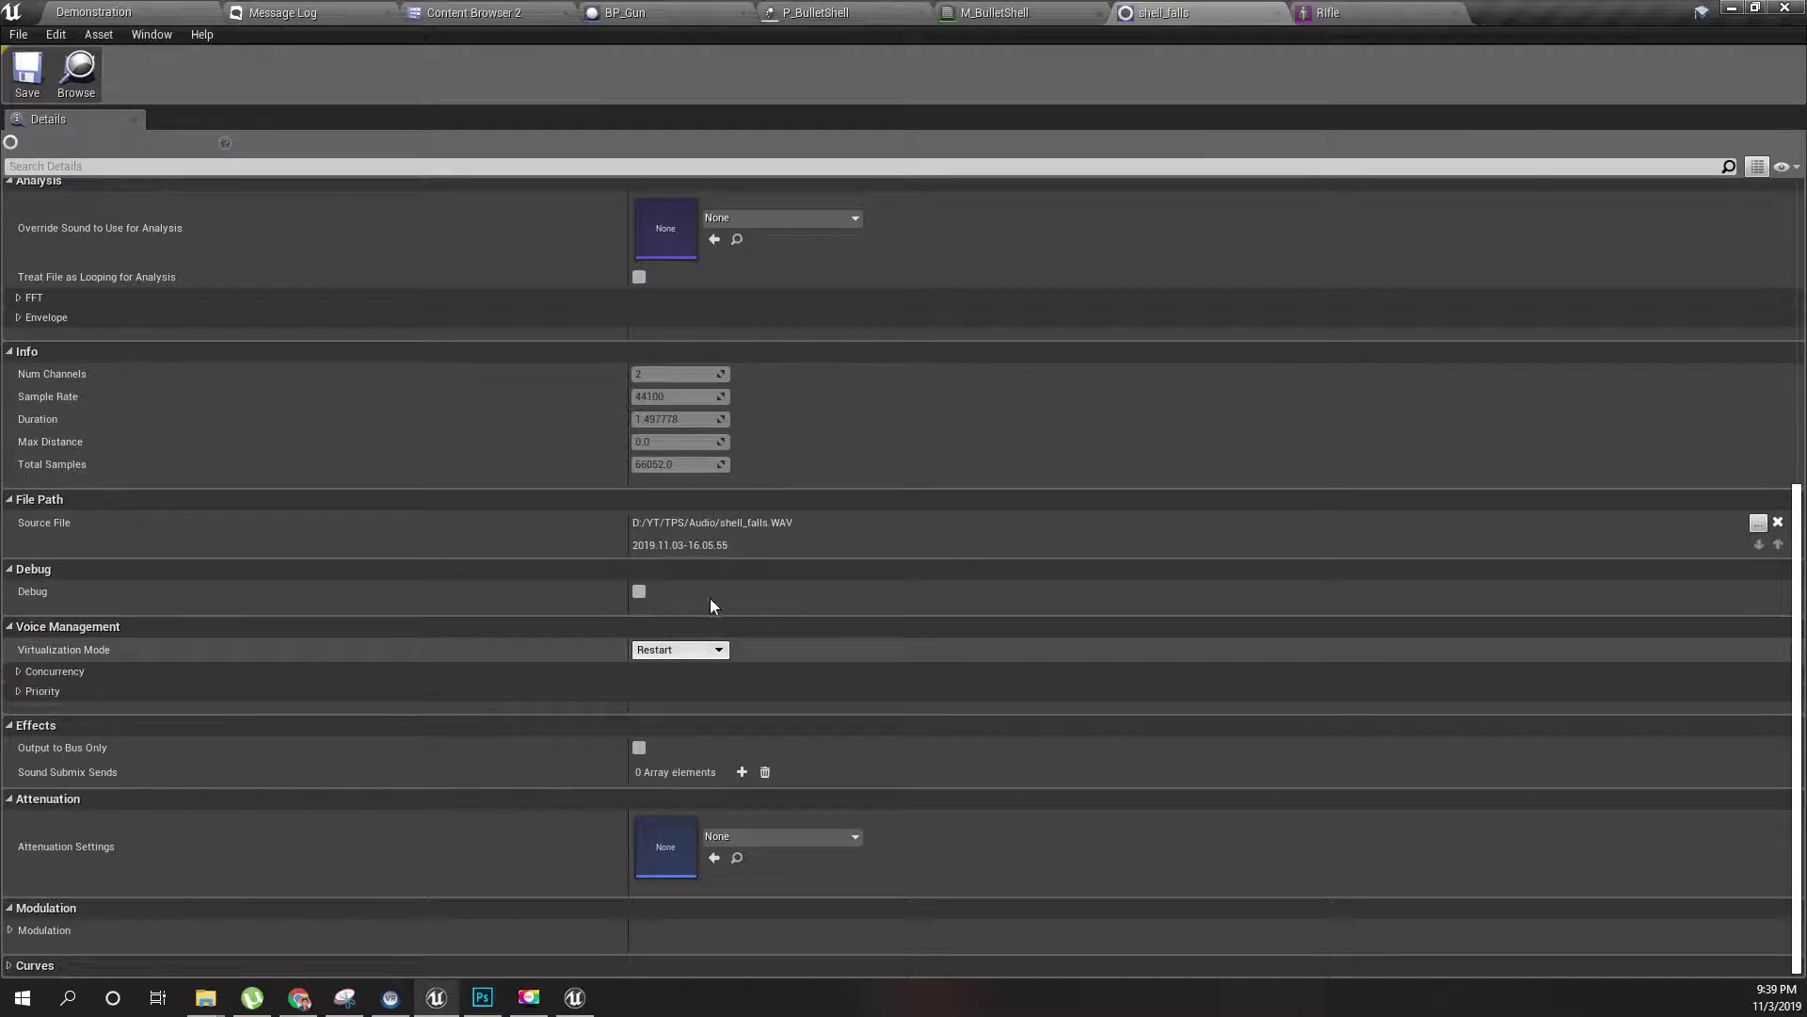
pyautogui.click(726, 838)
pyautogui.click(738, 416)
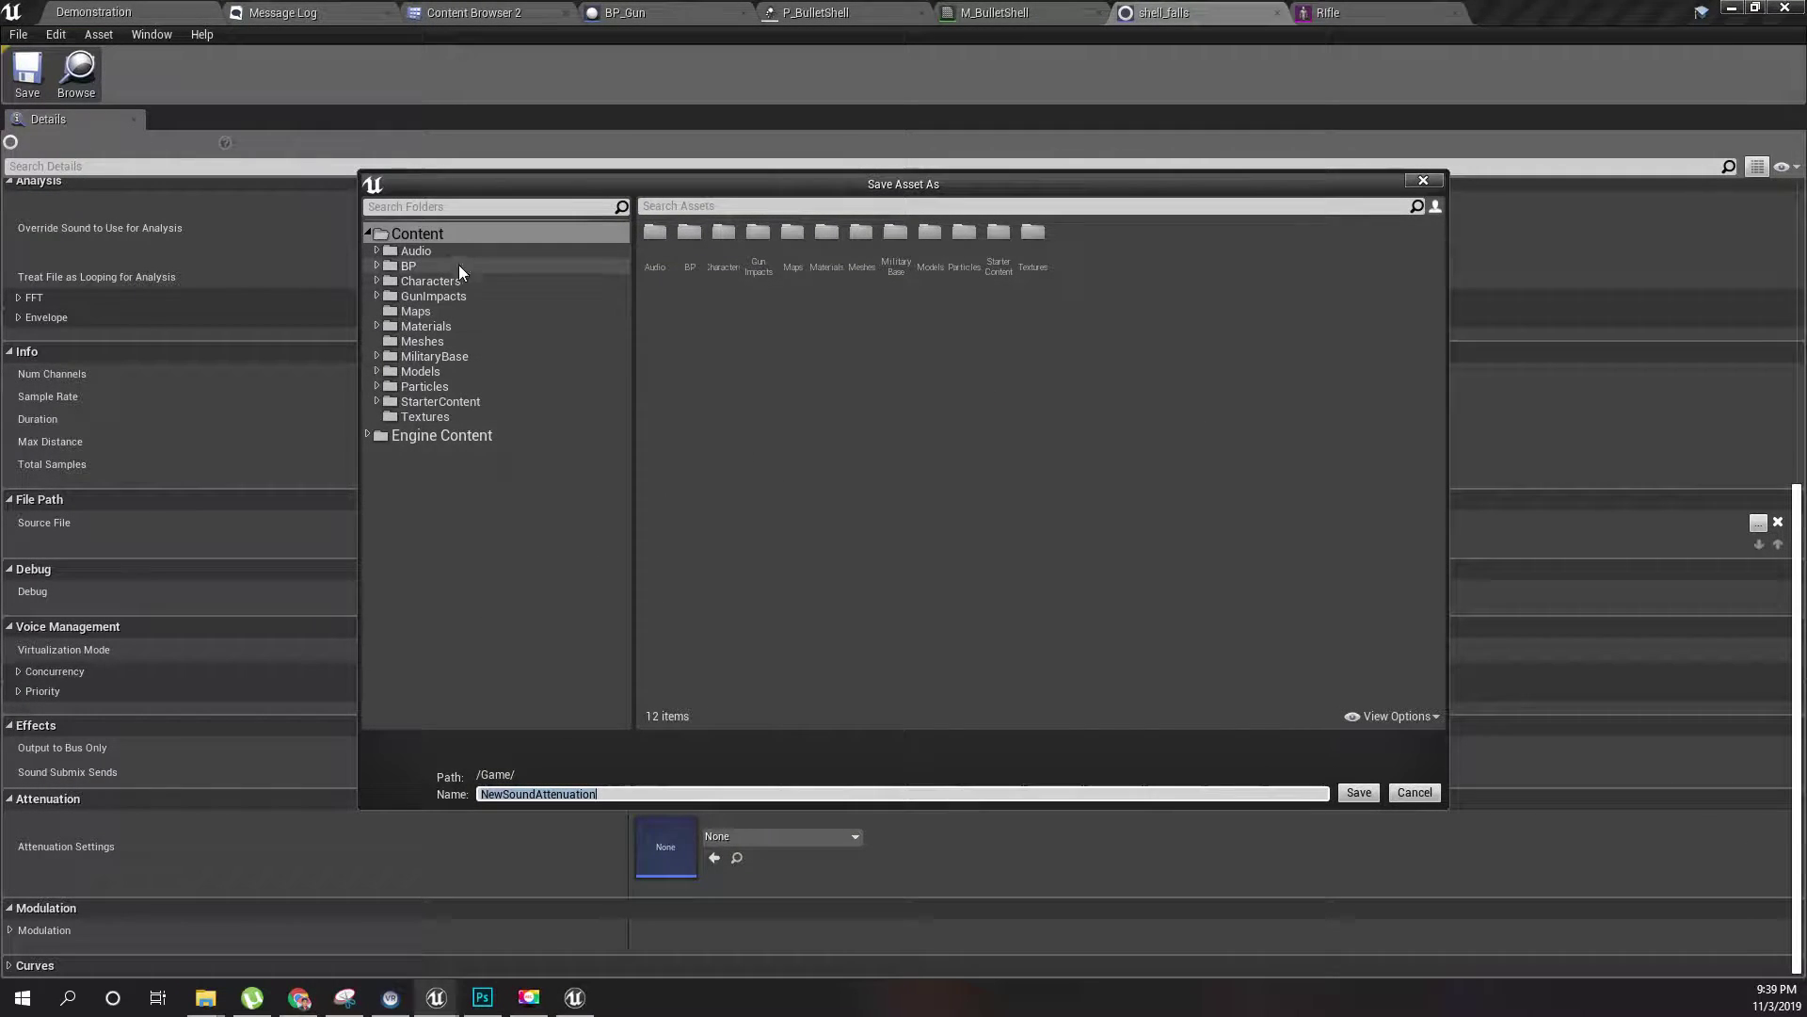
pyautogui.click(439, 248)
pyautogui.click(879, 795)
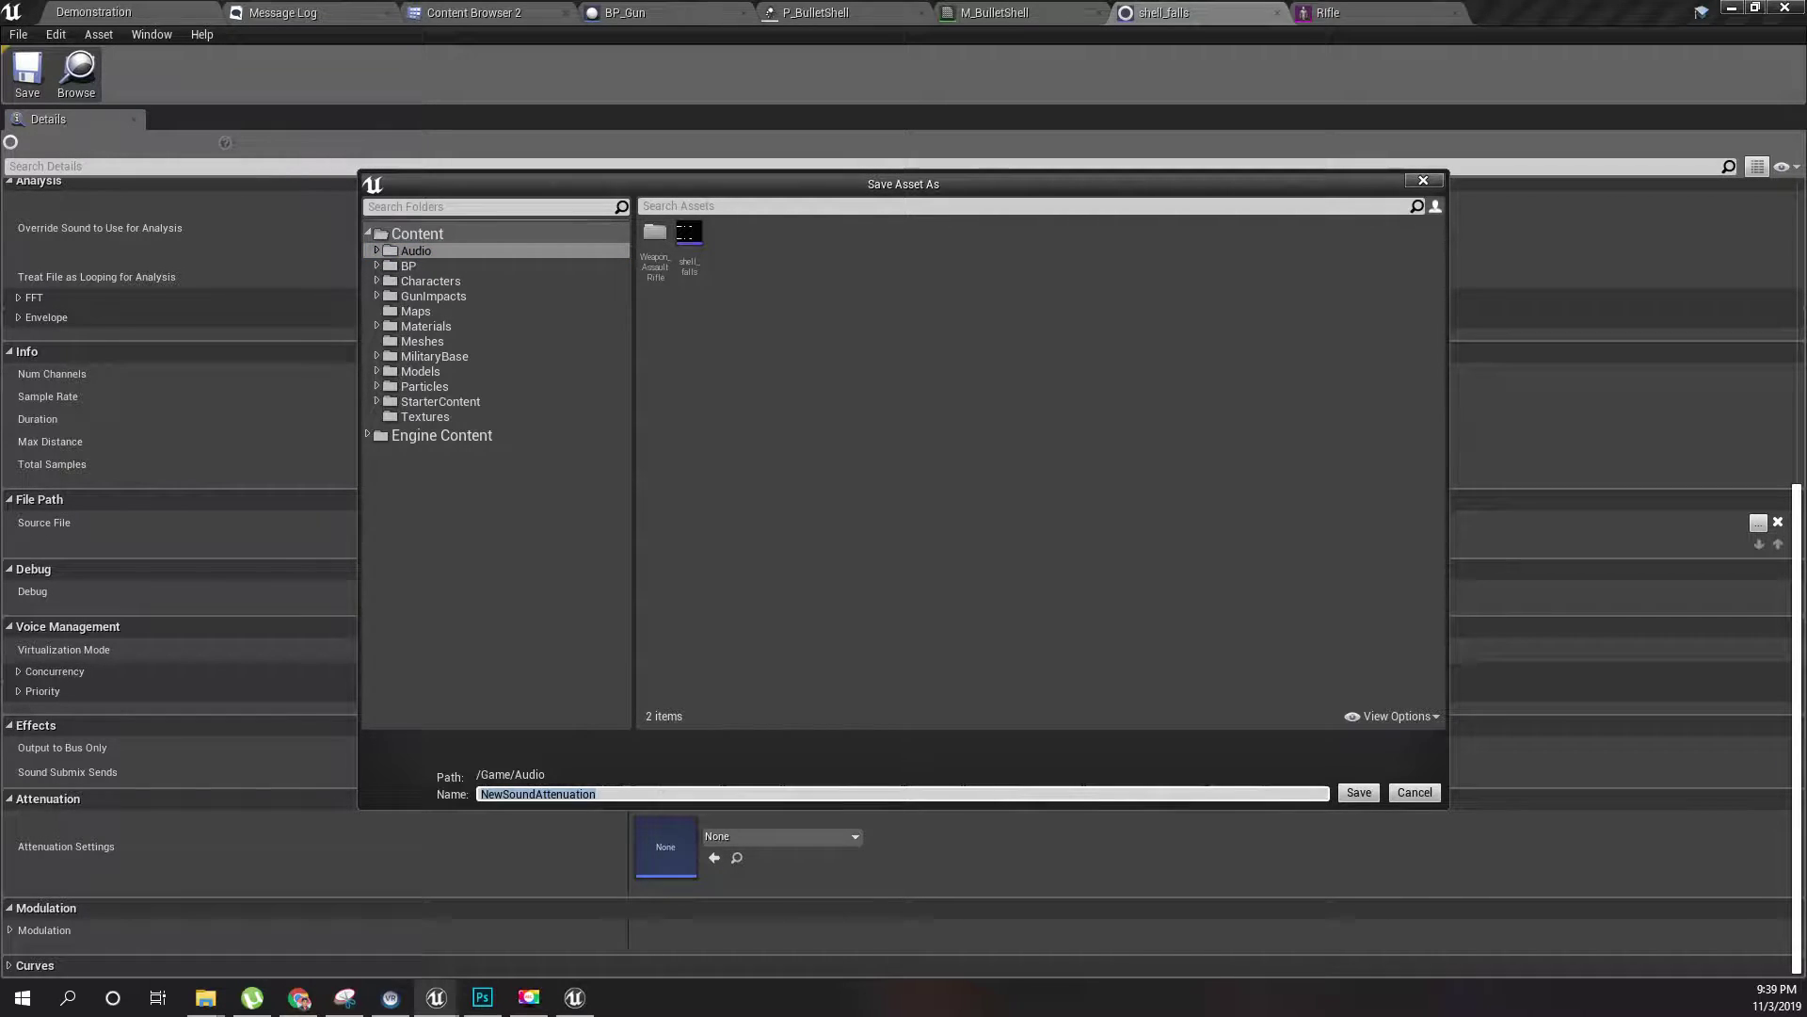
pyautogui.write('small_')
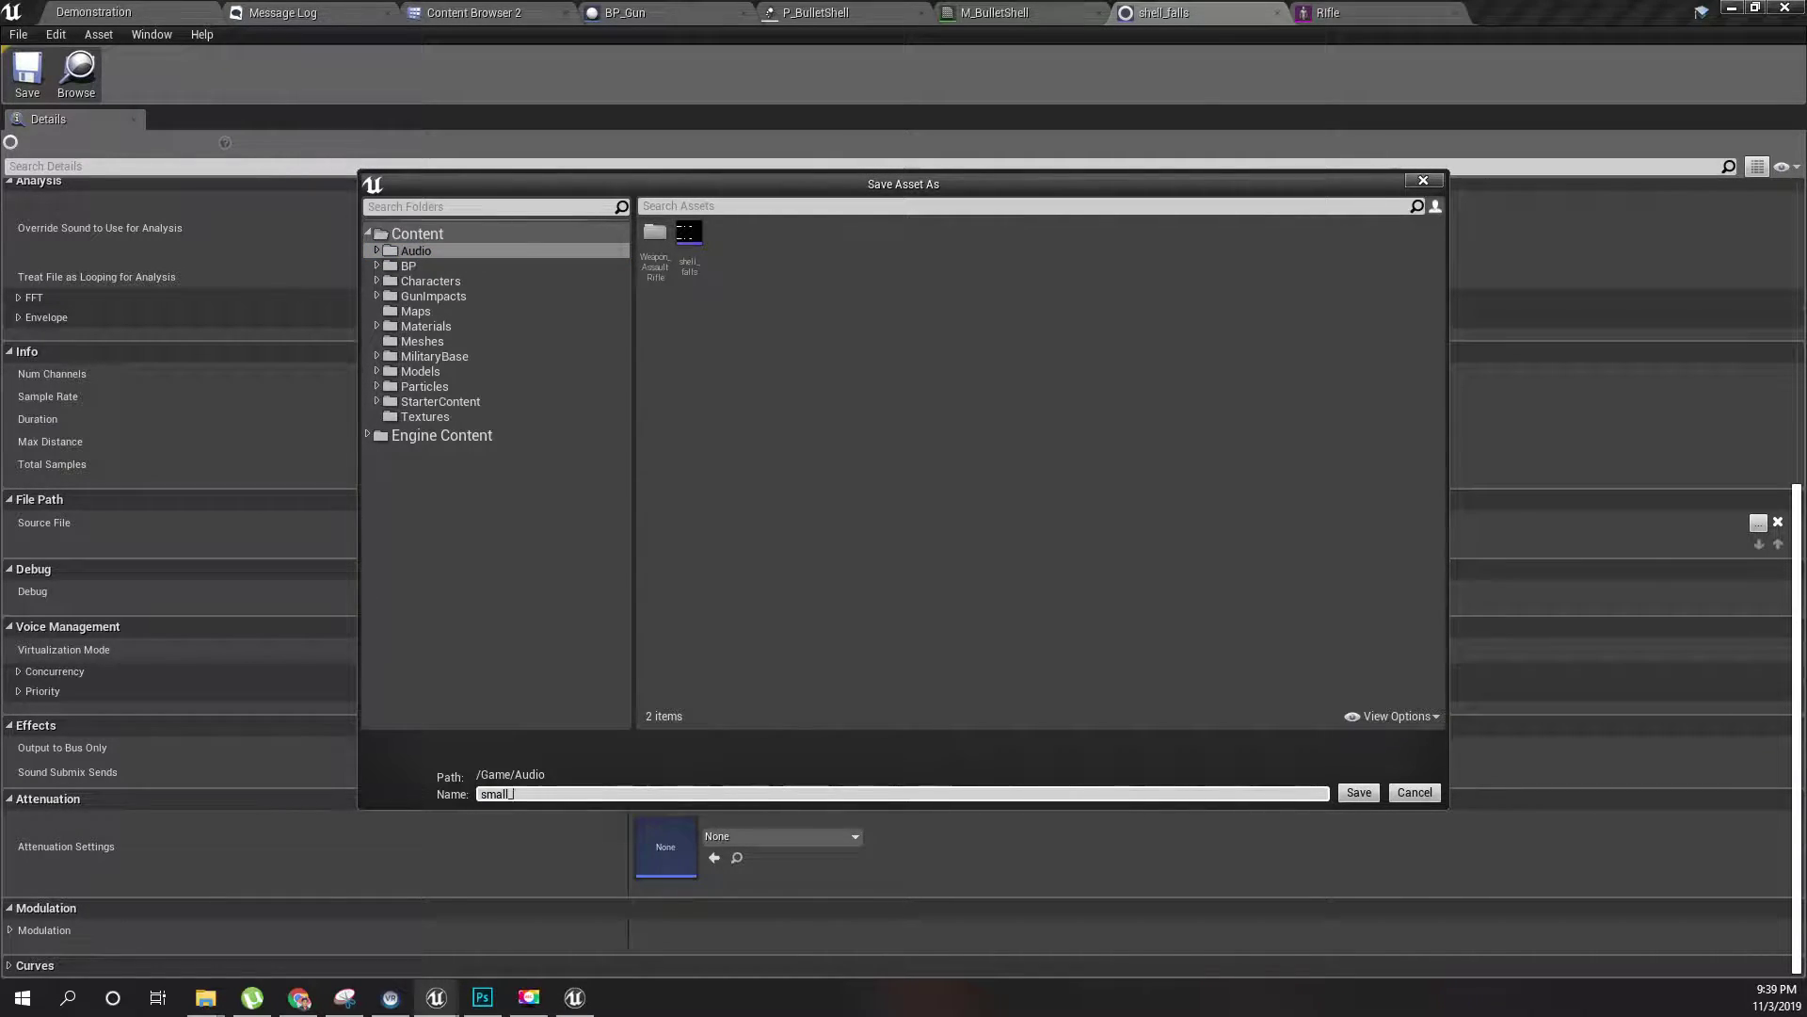
pyautogui.write('range')
pyautogui.press('Return')
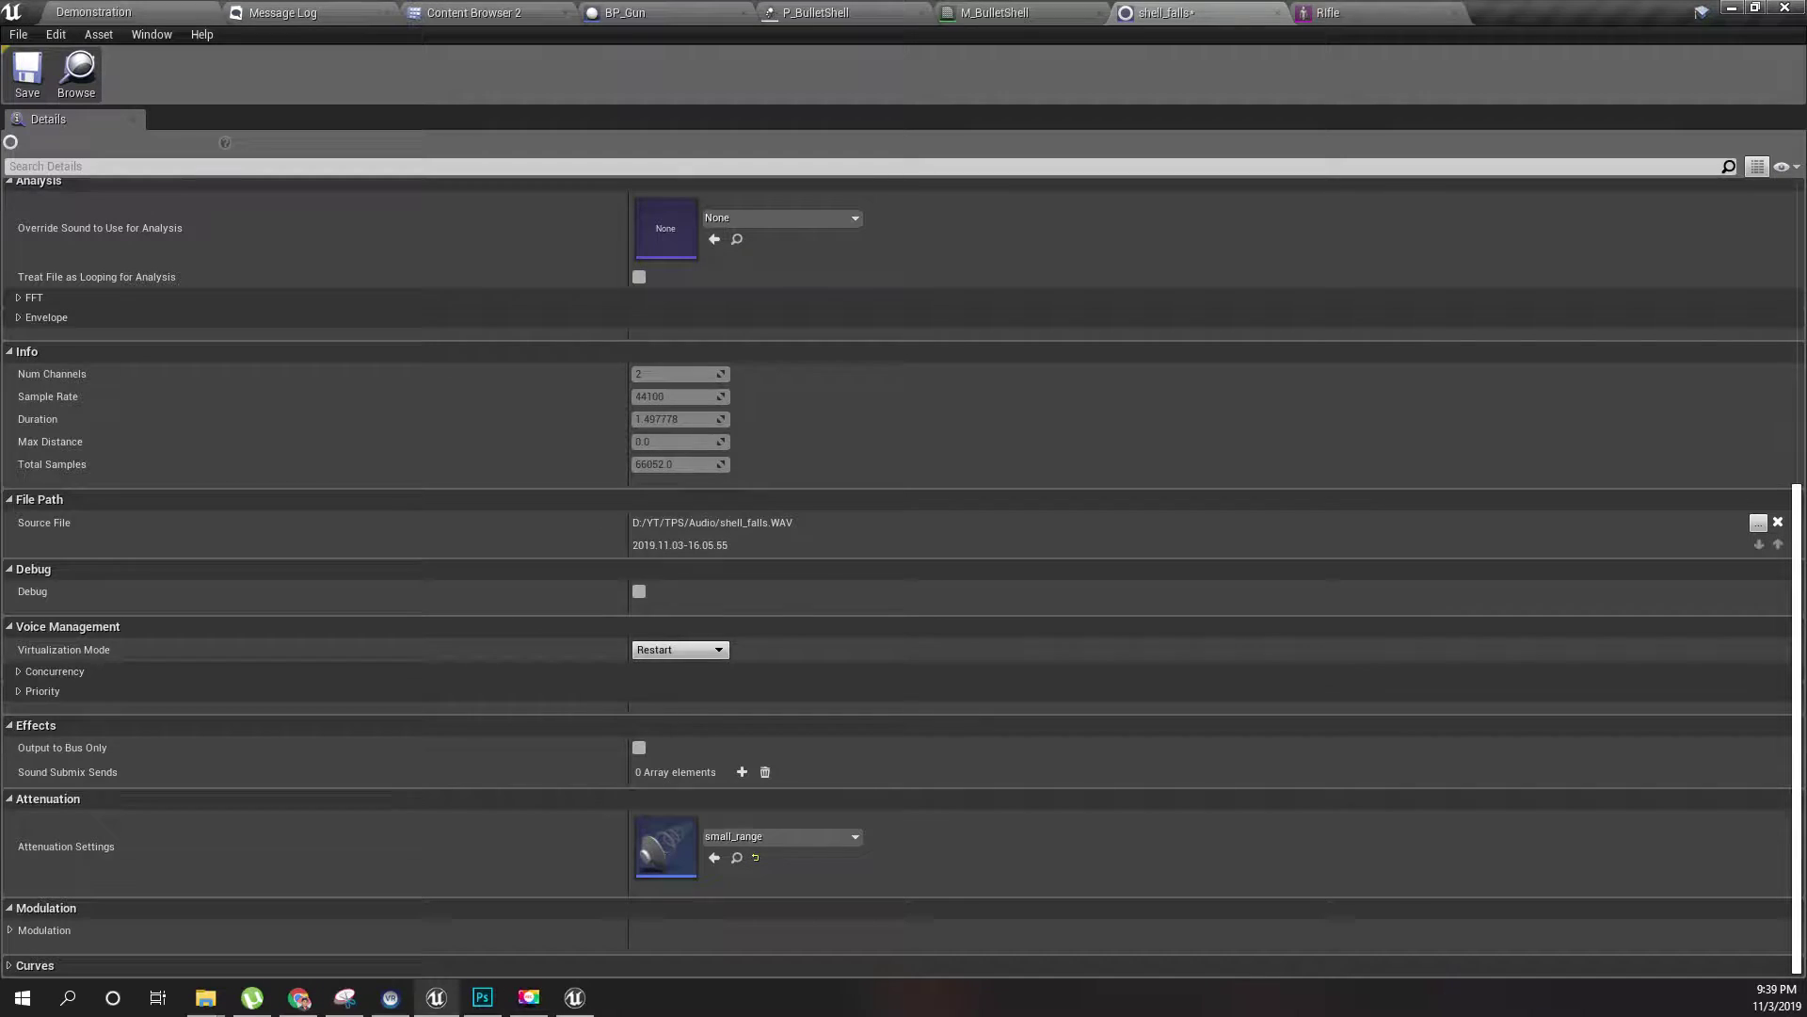
# - Open the small_range attenuation asset and set its Falloff Distance to 600
pyautogui.doubleClick(666, 845)
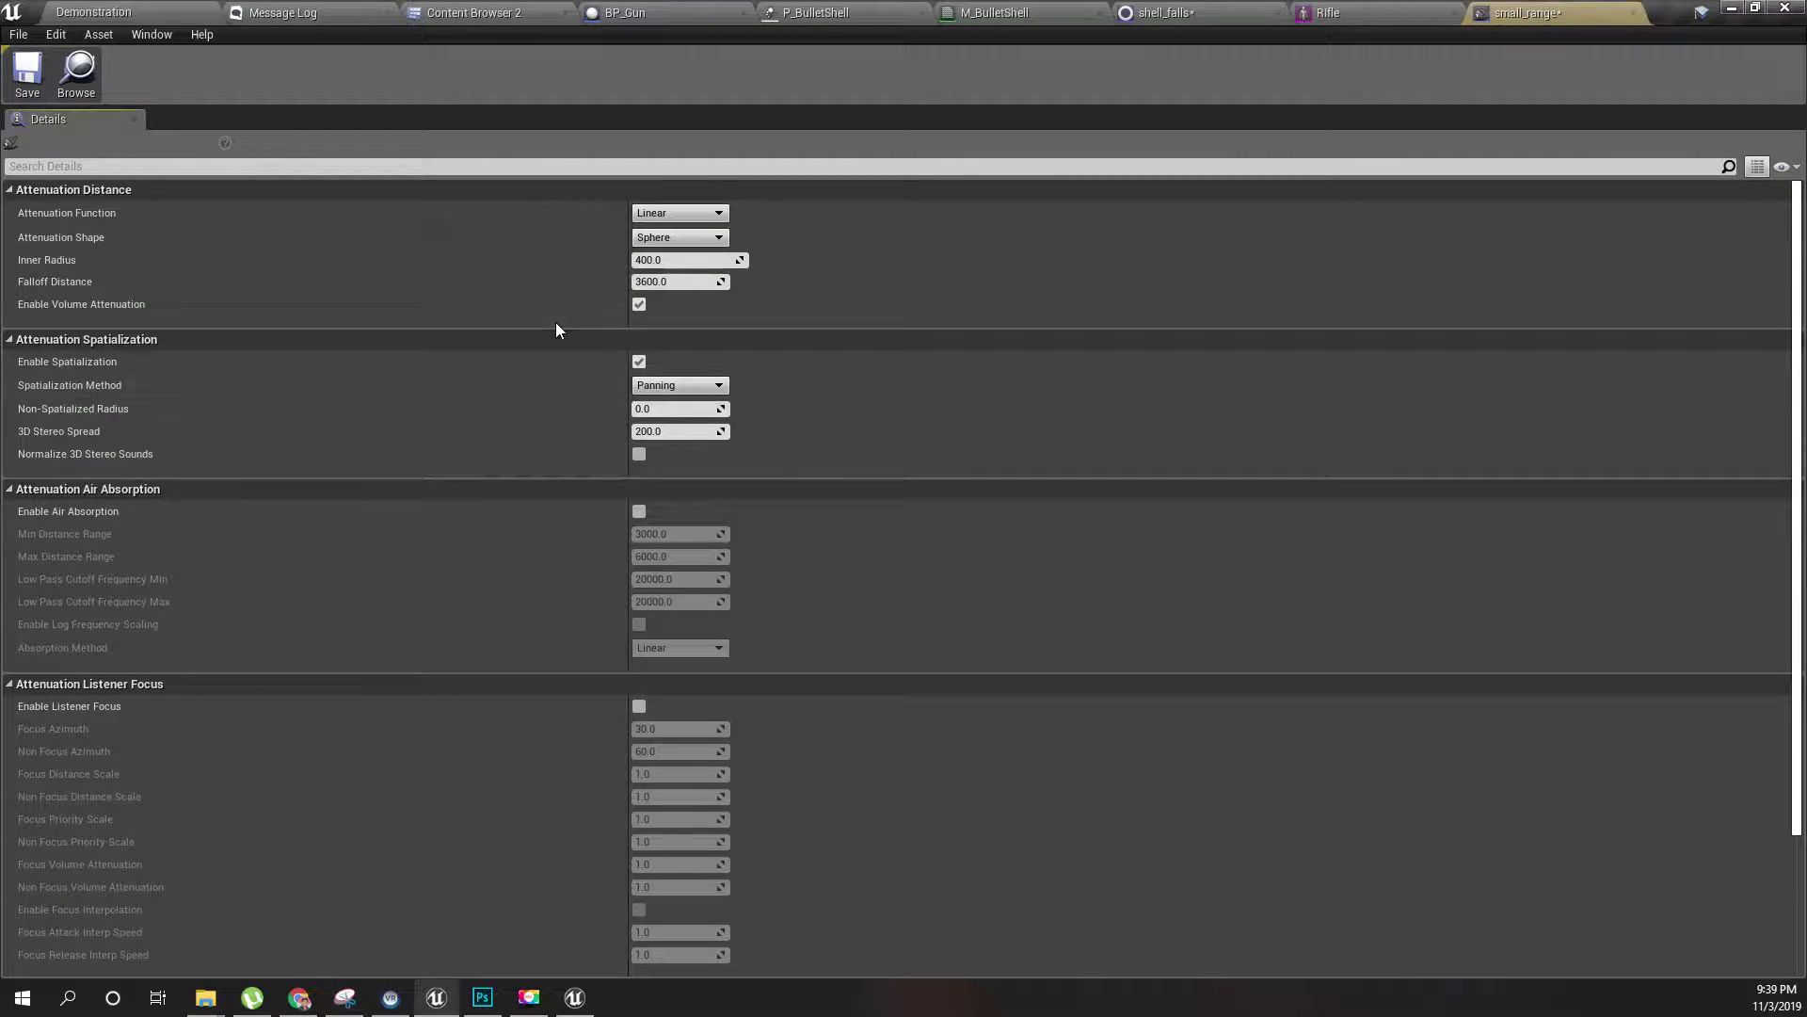
pyautogui.click(691, 259)
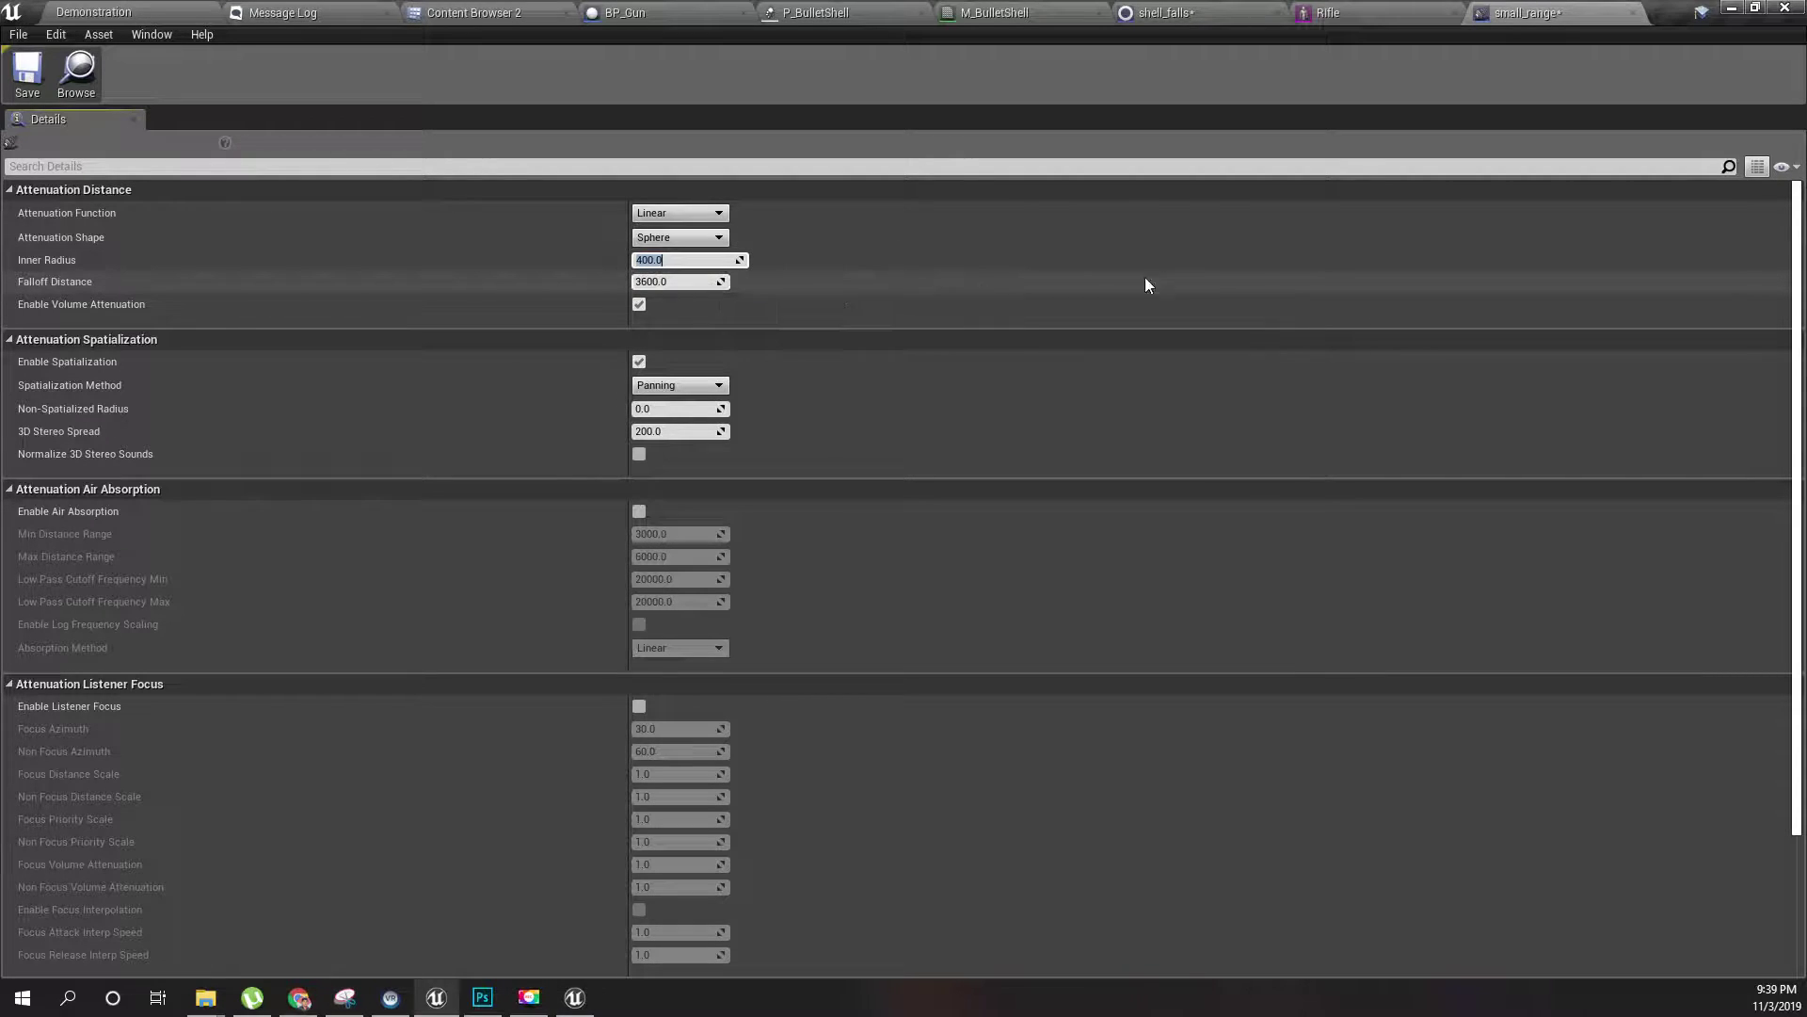
pyautogui.press('Tab')
# - Move the Play Sound at Location node further right of the Delay in BP_Gun's Event Graph and compile the blueprint
pyautogui.click(137, 13)
pyautogui.click(632, 11)
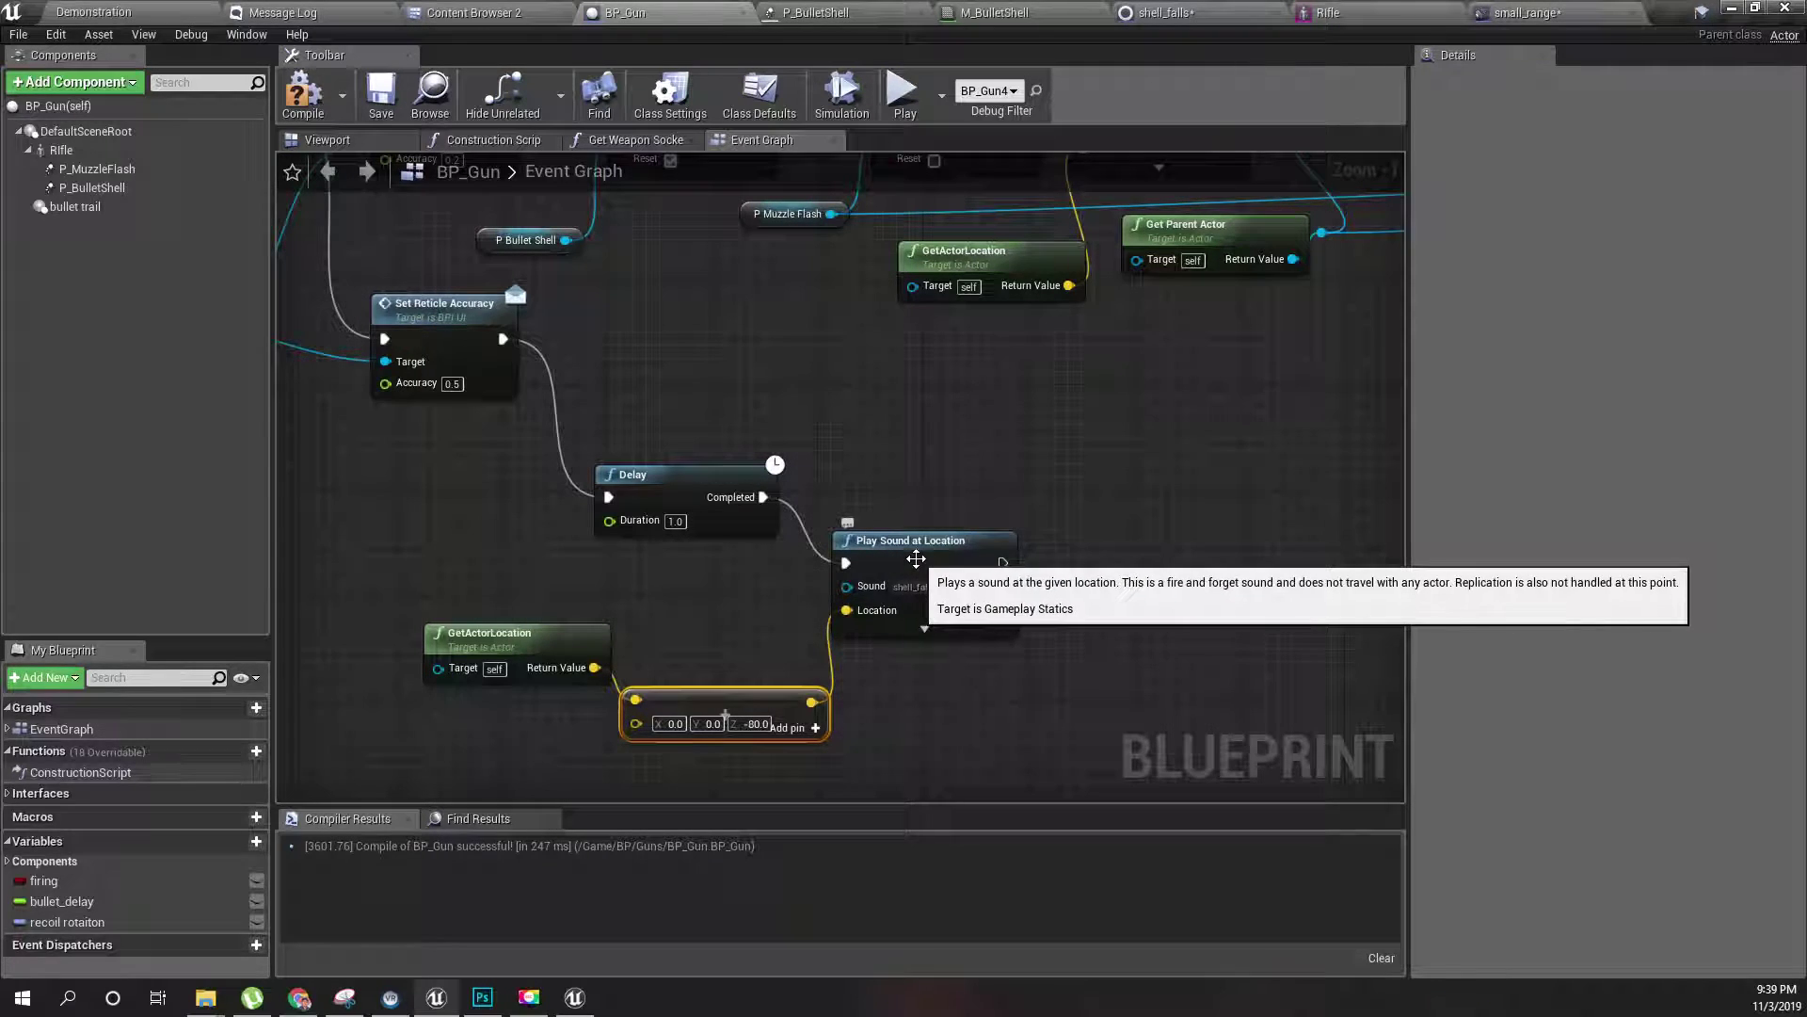
pyautogui.moveTo(845, 543); pyautogui.dragTo(961, 554)
pyautogui.moveTo(1002, 721); pyautogui.dragTo(841, 678, button='right')
pyautogui.click(303, 94)
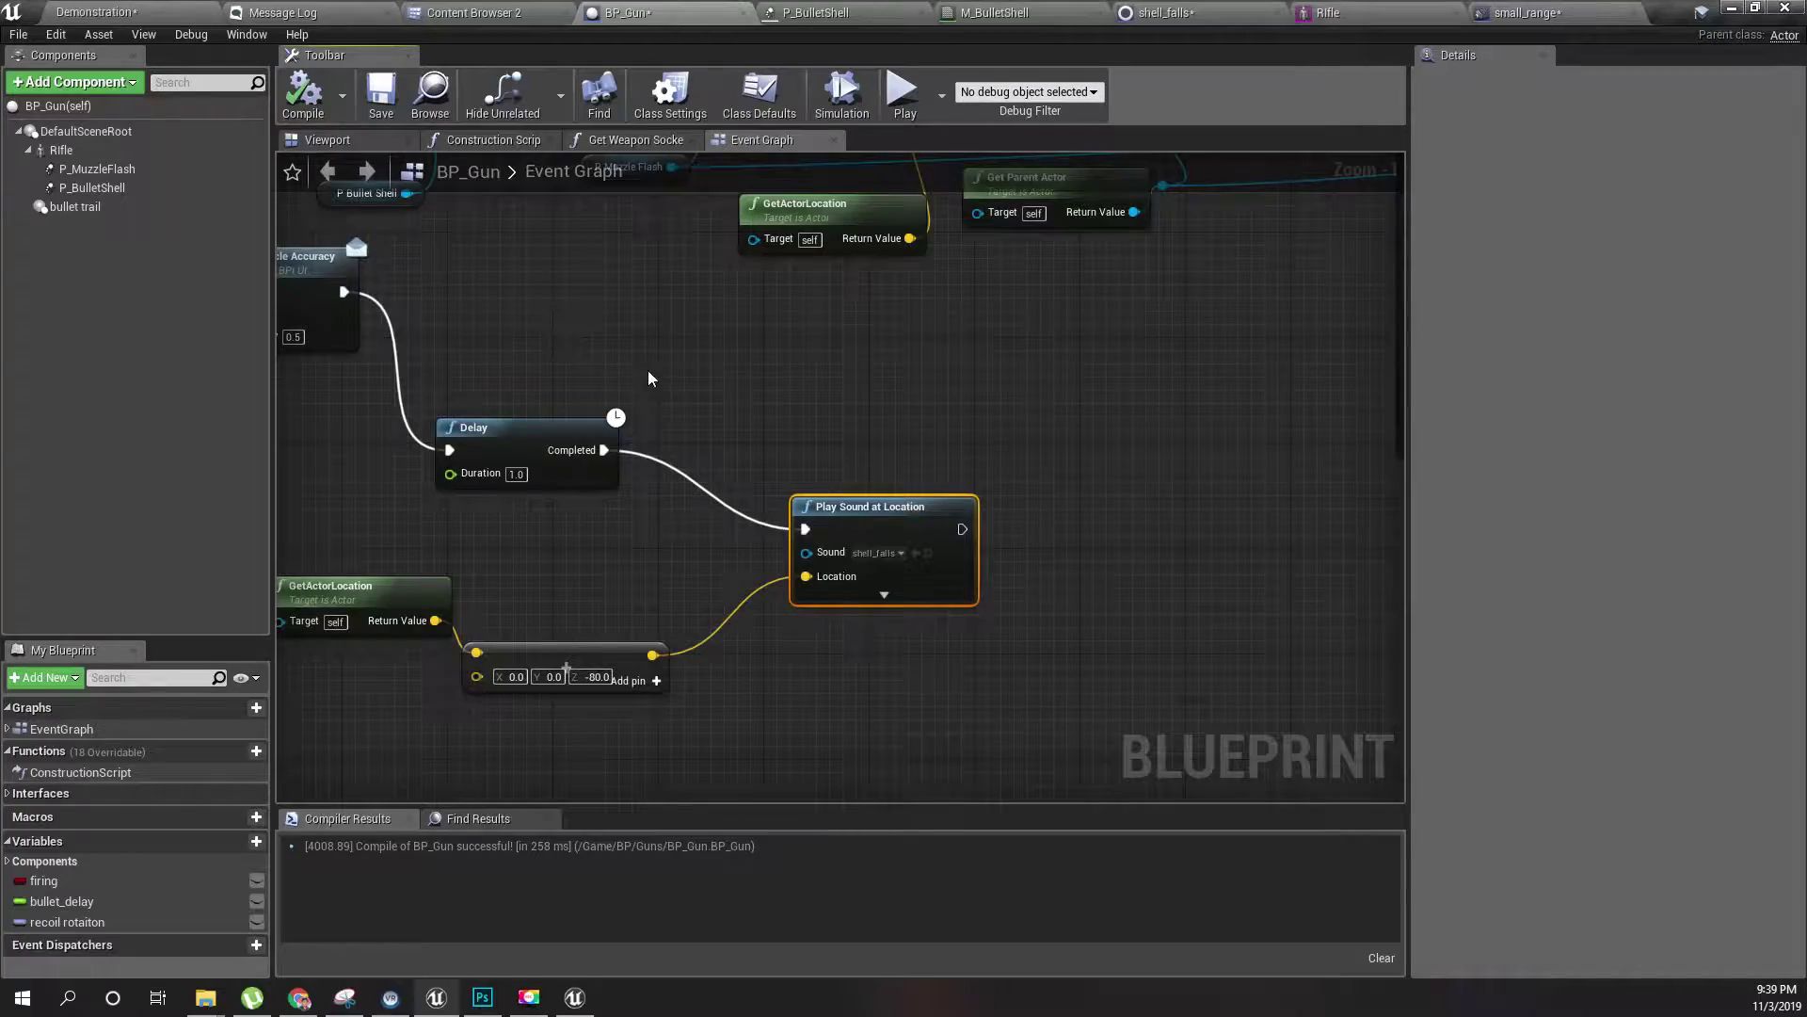
pyautogui.moveTo(648, 371)
pyautogui.mouseDown(button='right')
pyautogui.moveTo(1062, 409)
pyautogui.moveTo(801, 371)
pyautogui.moveTo(659, 386)
pyautogui.mouseUp(button='right')
# - Play-test the Demonstration level in full screen, aiming and firing the rifle to check the shell sound
pyautogui.click(154, 7)
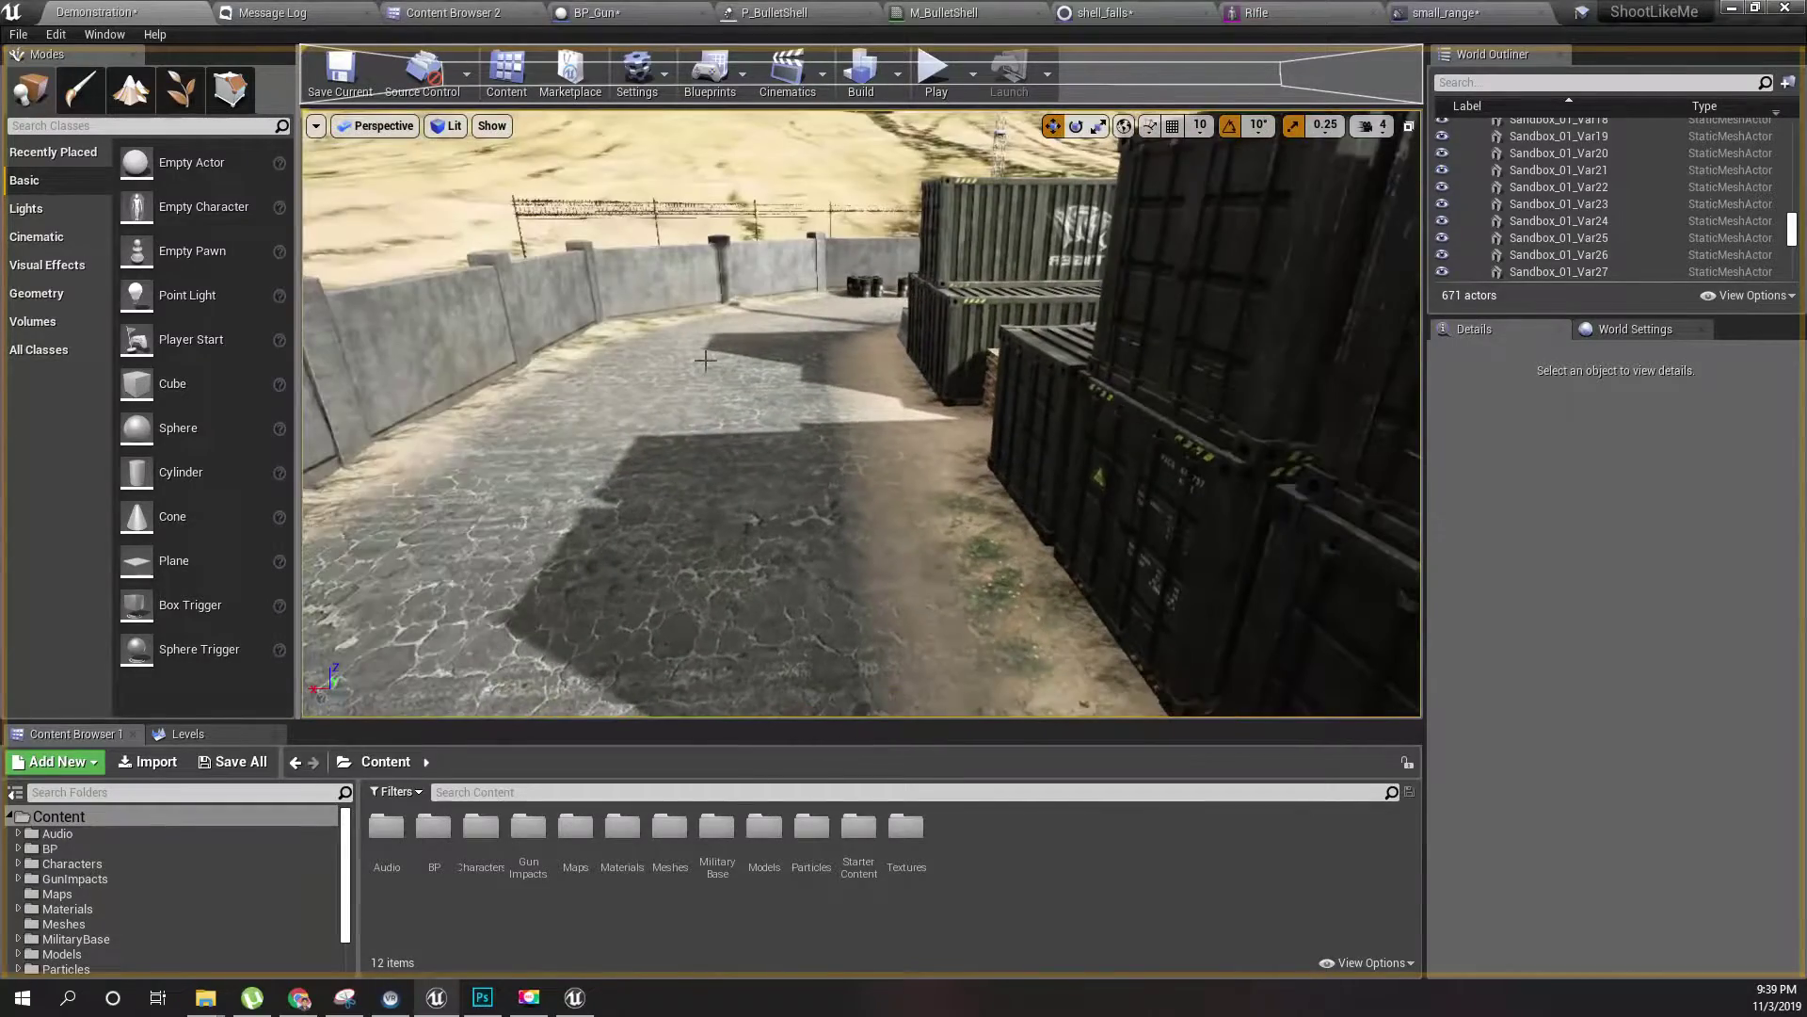
pyautogui.press('F11')
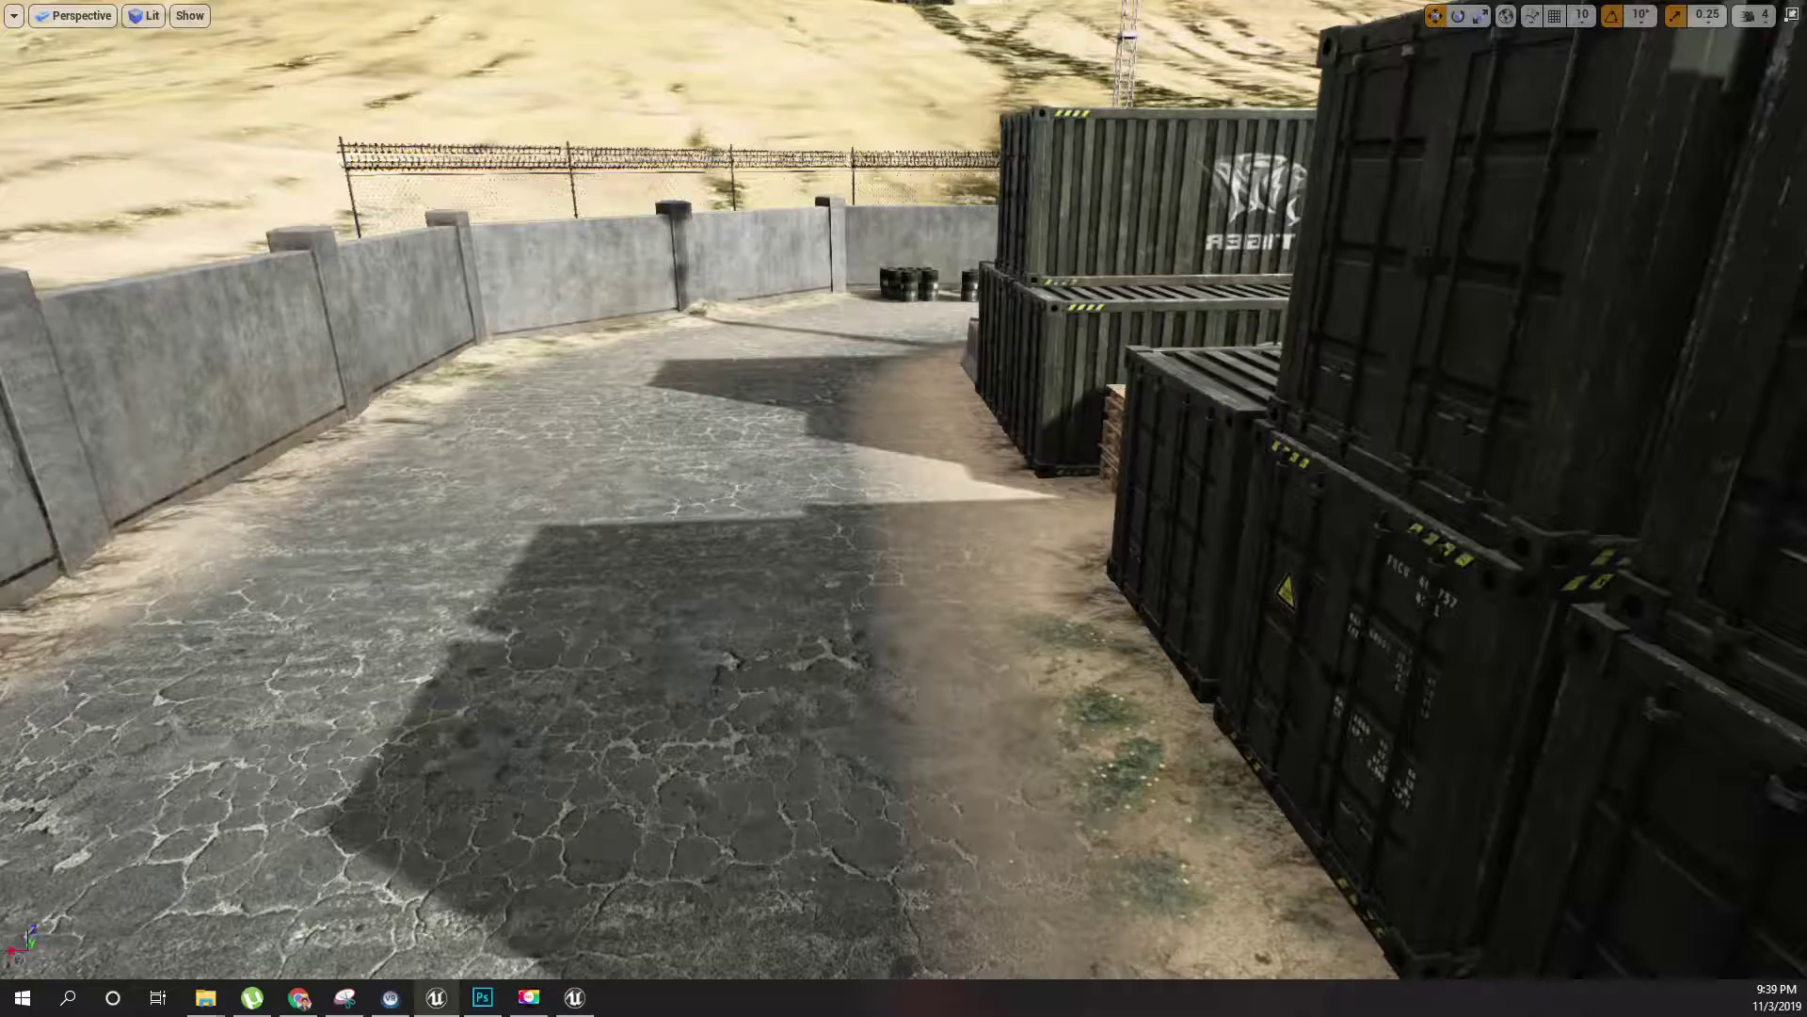
pyautogui.hotkey('alt', 'p')
pyautogui.rightClick(392, 593)
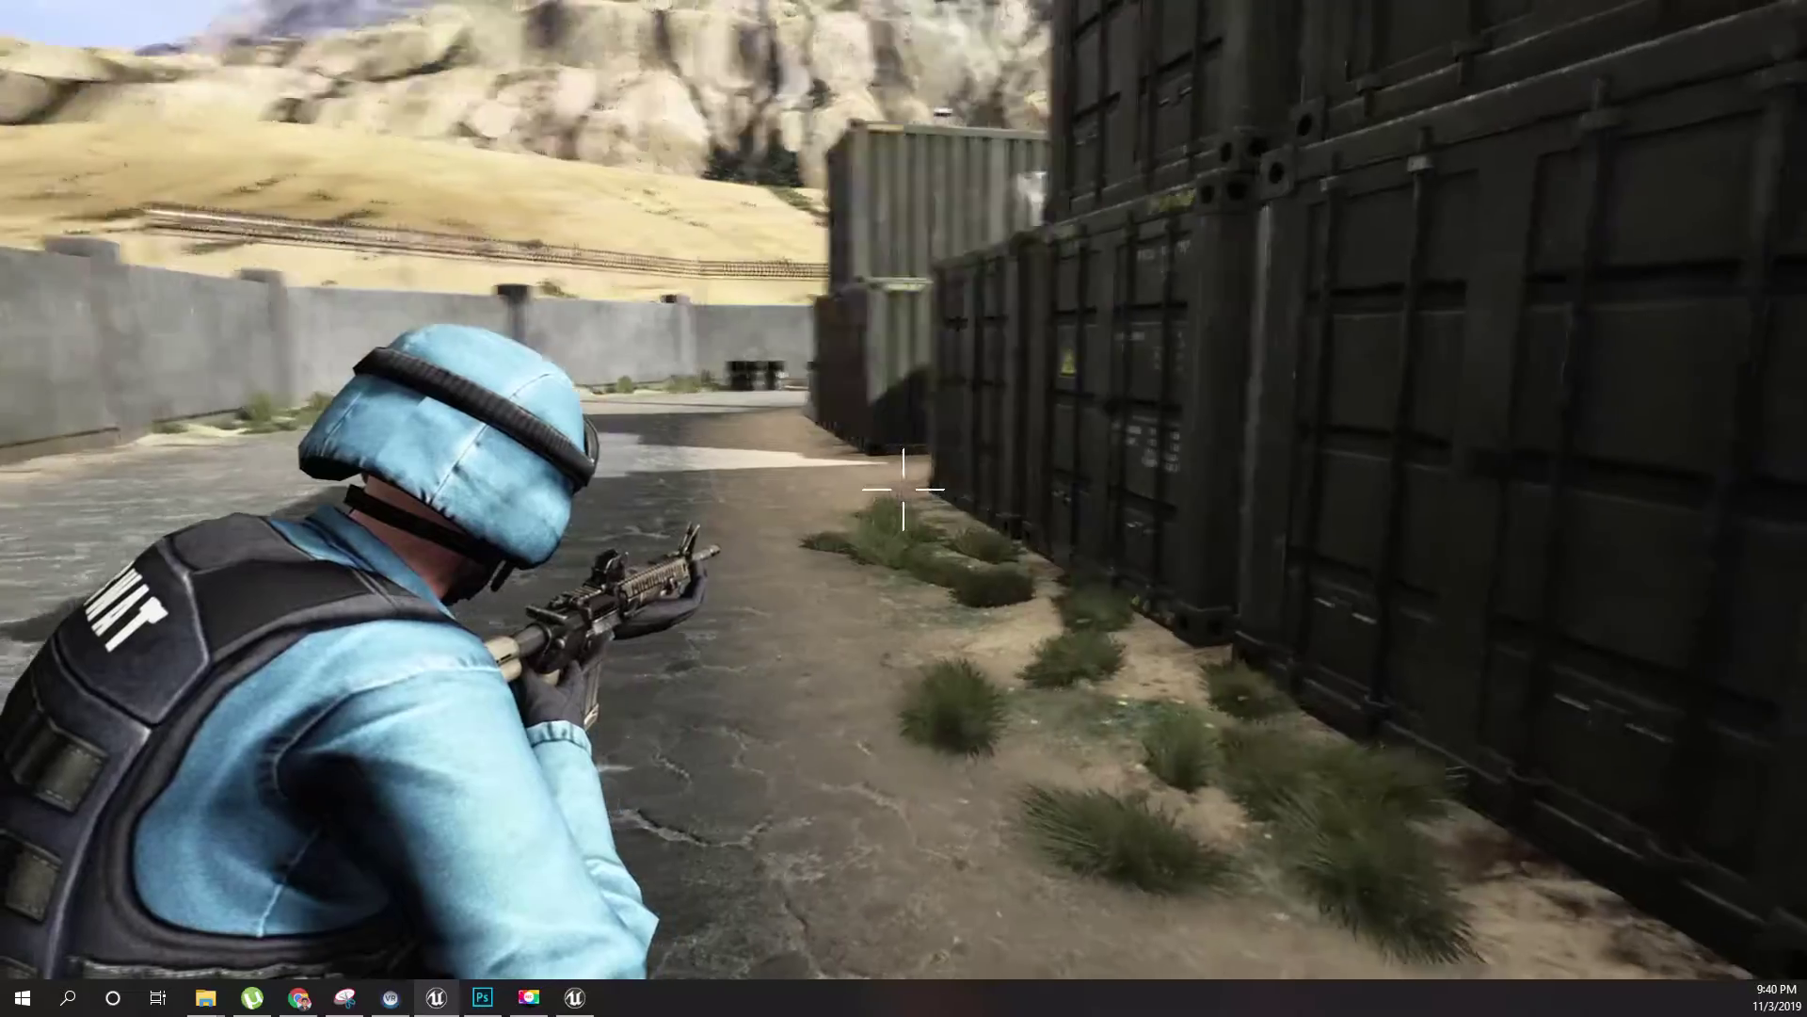
pyautogui.click(904, 490)
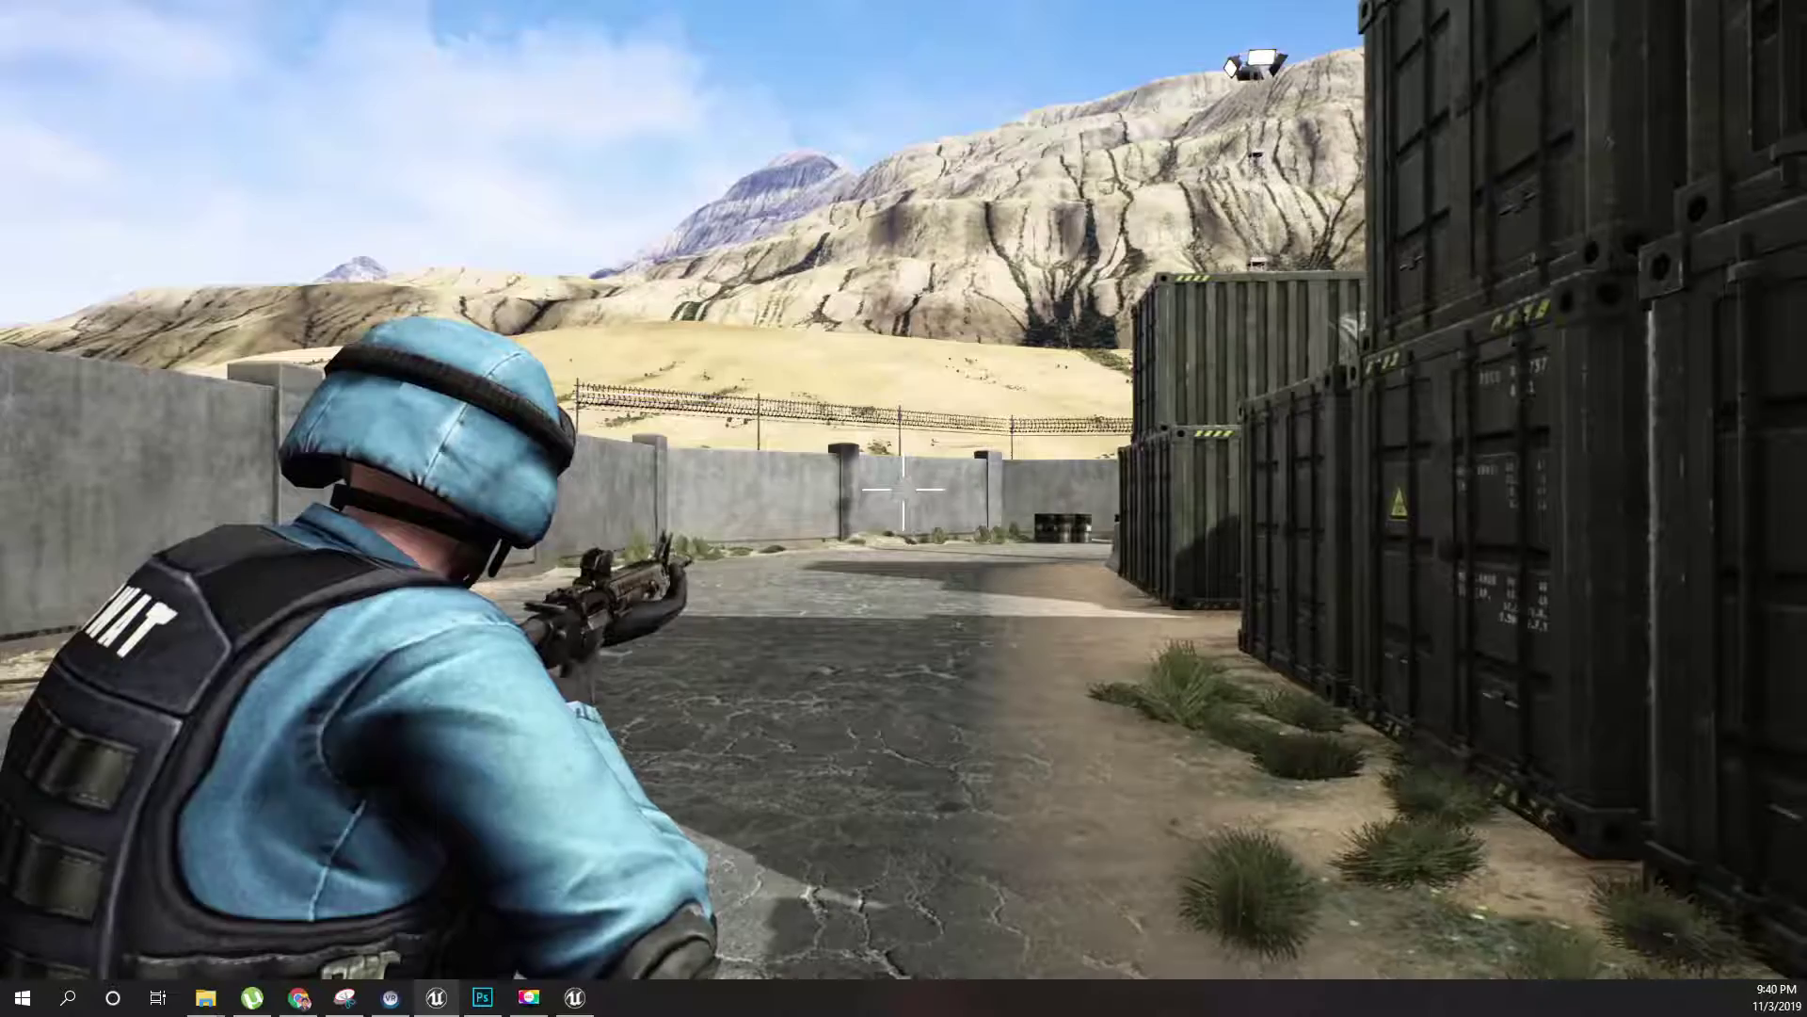
pyautogui.press('Escape')
pyautogui.press('F11')
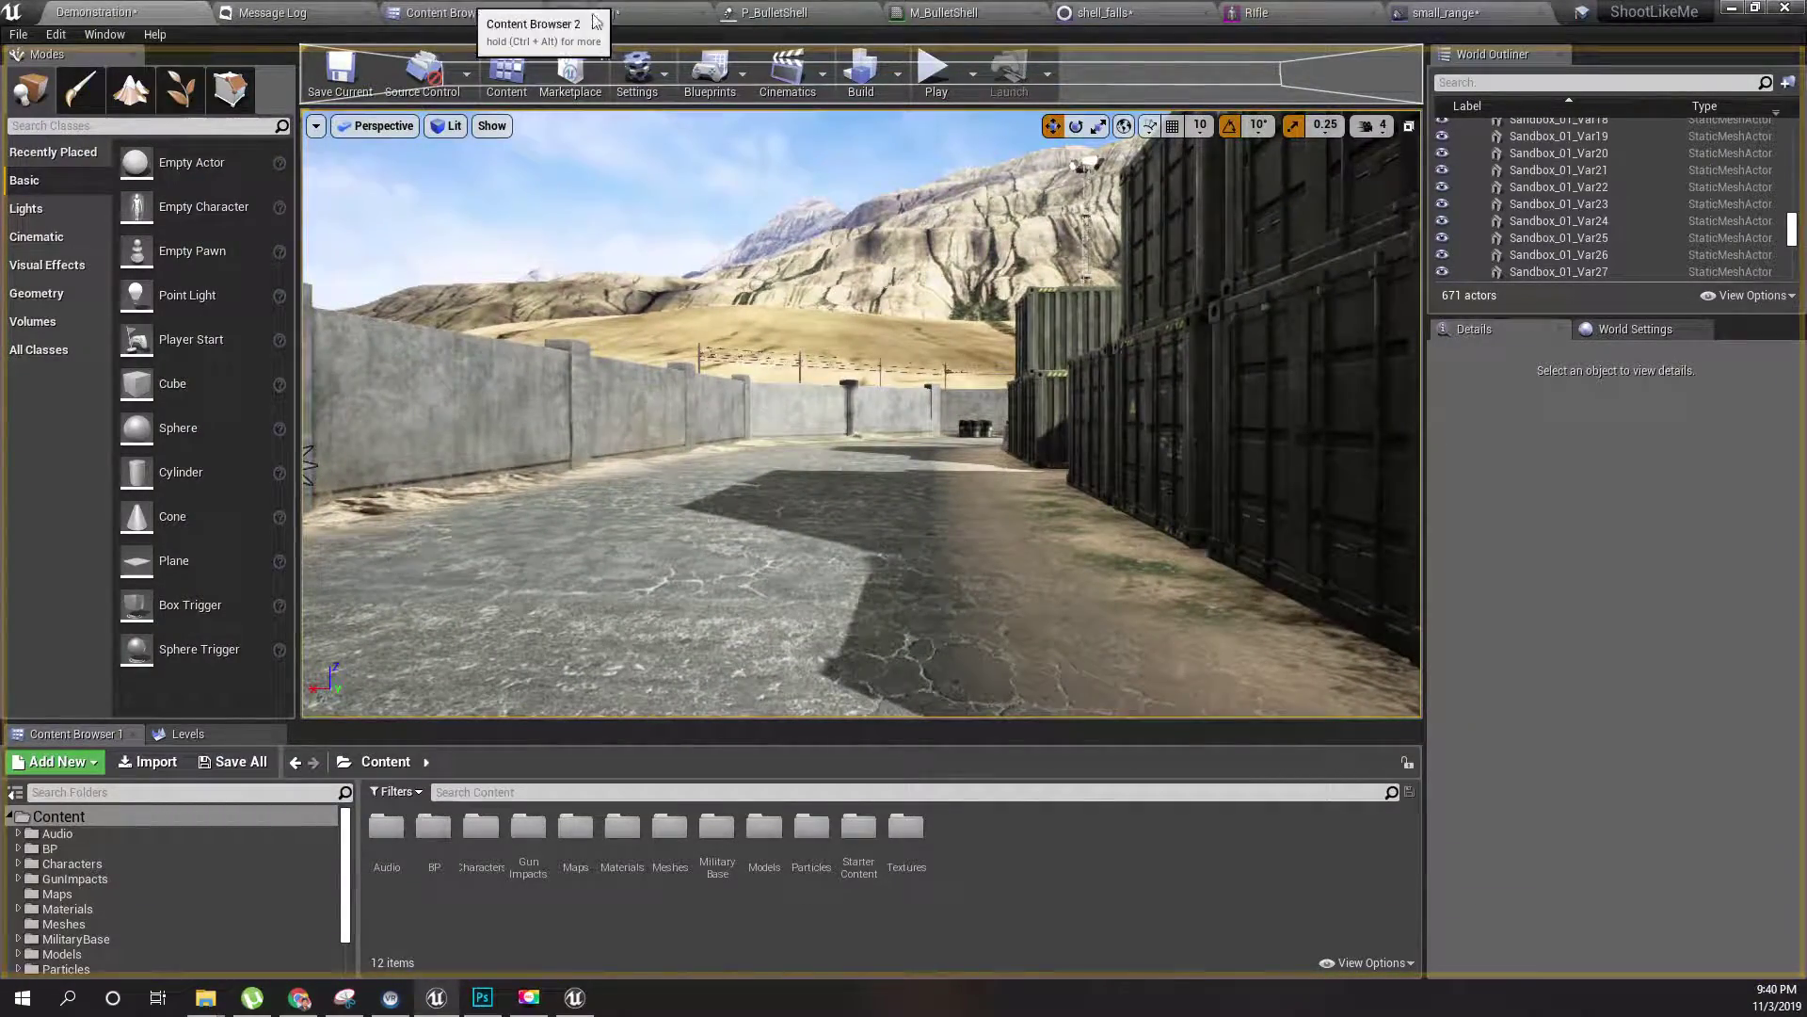
# - Set the shell_falls sound's Volume to 0.3 and save the asset
pyautogui.click(1088, 11)
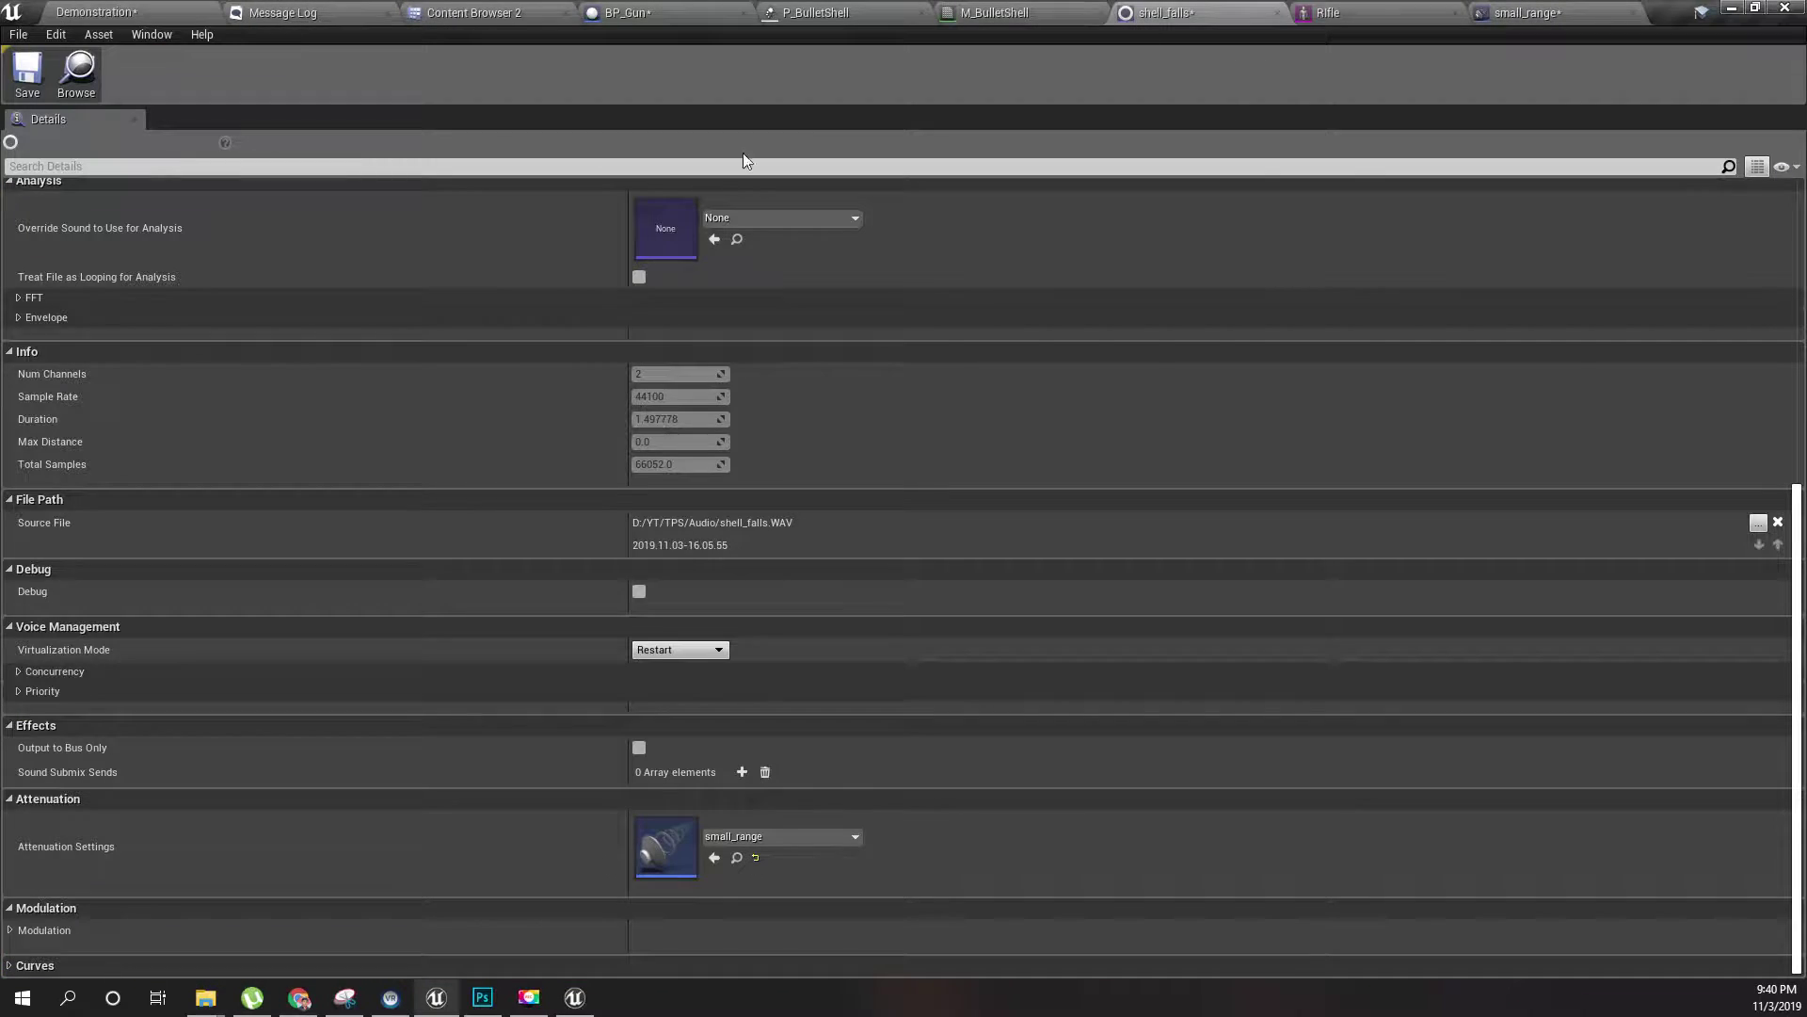
pyautogui.scroll(10, 685, 465)
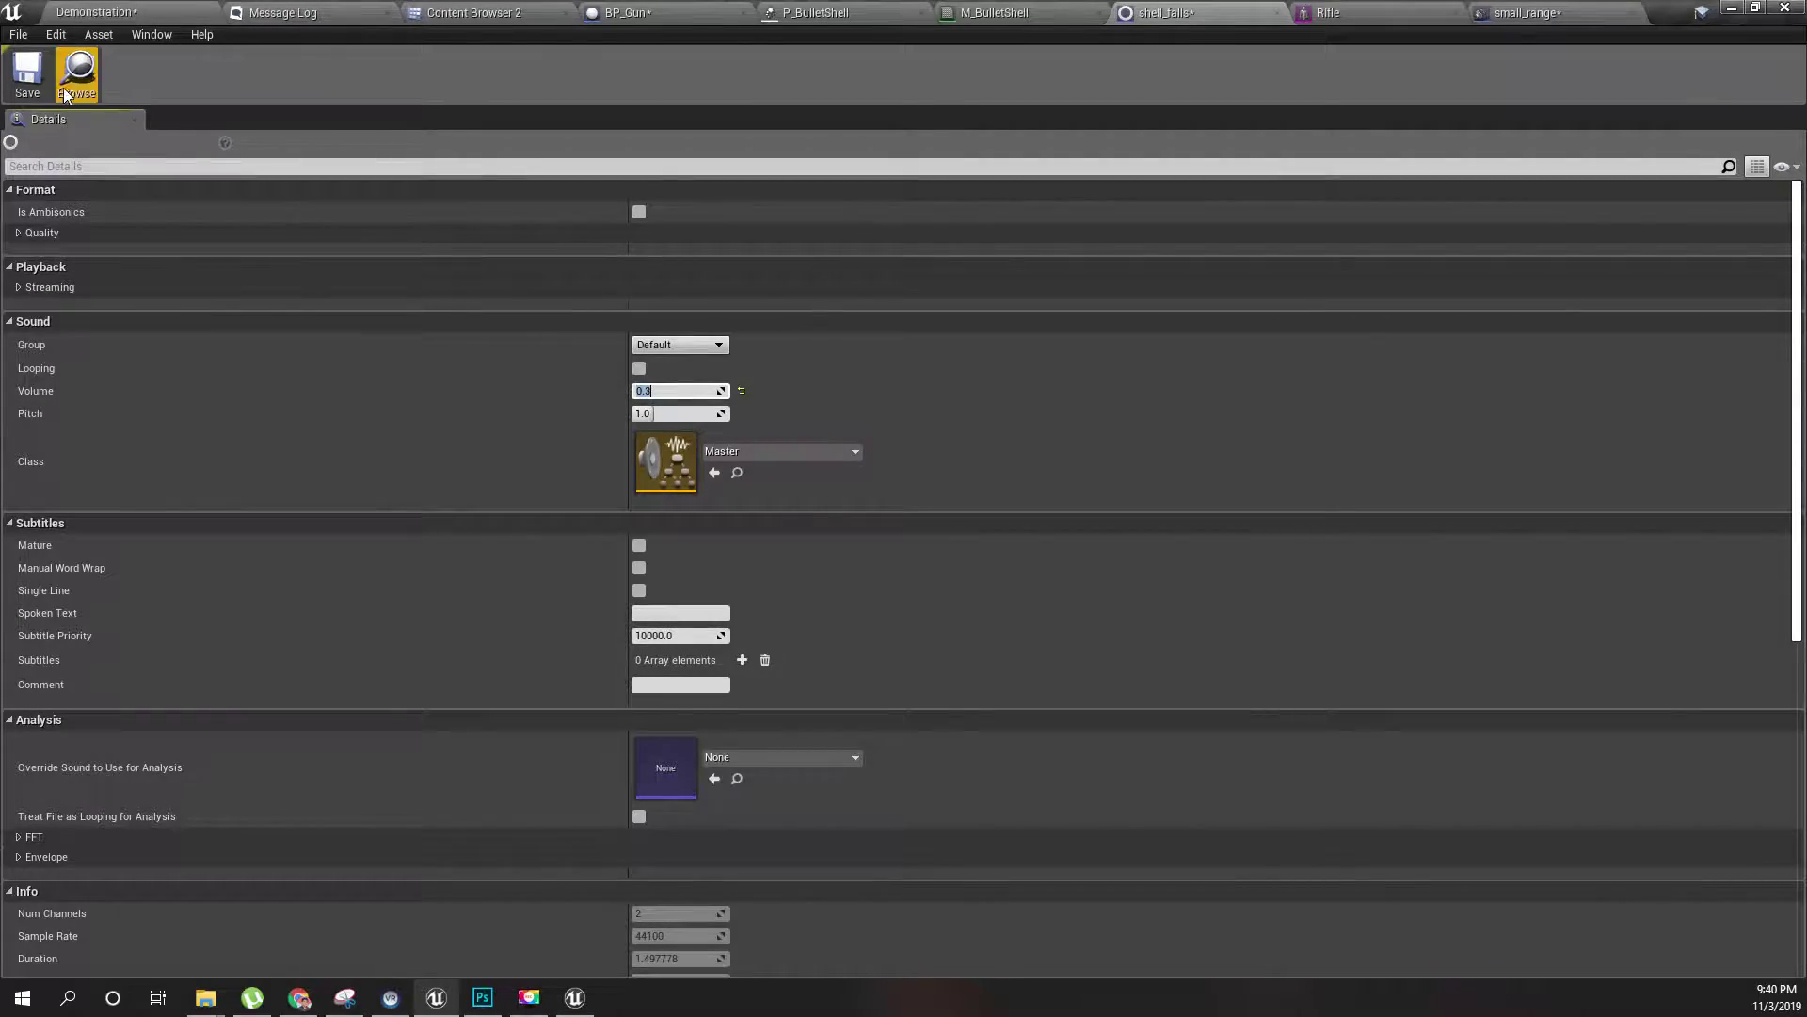
pyautogui.click(27, 74)
# - Play the Demonstration level in full screen again and fire the rifle to judge the shell sound's reduced volume
pyautogui.click(114, 11)
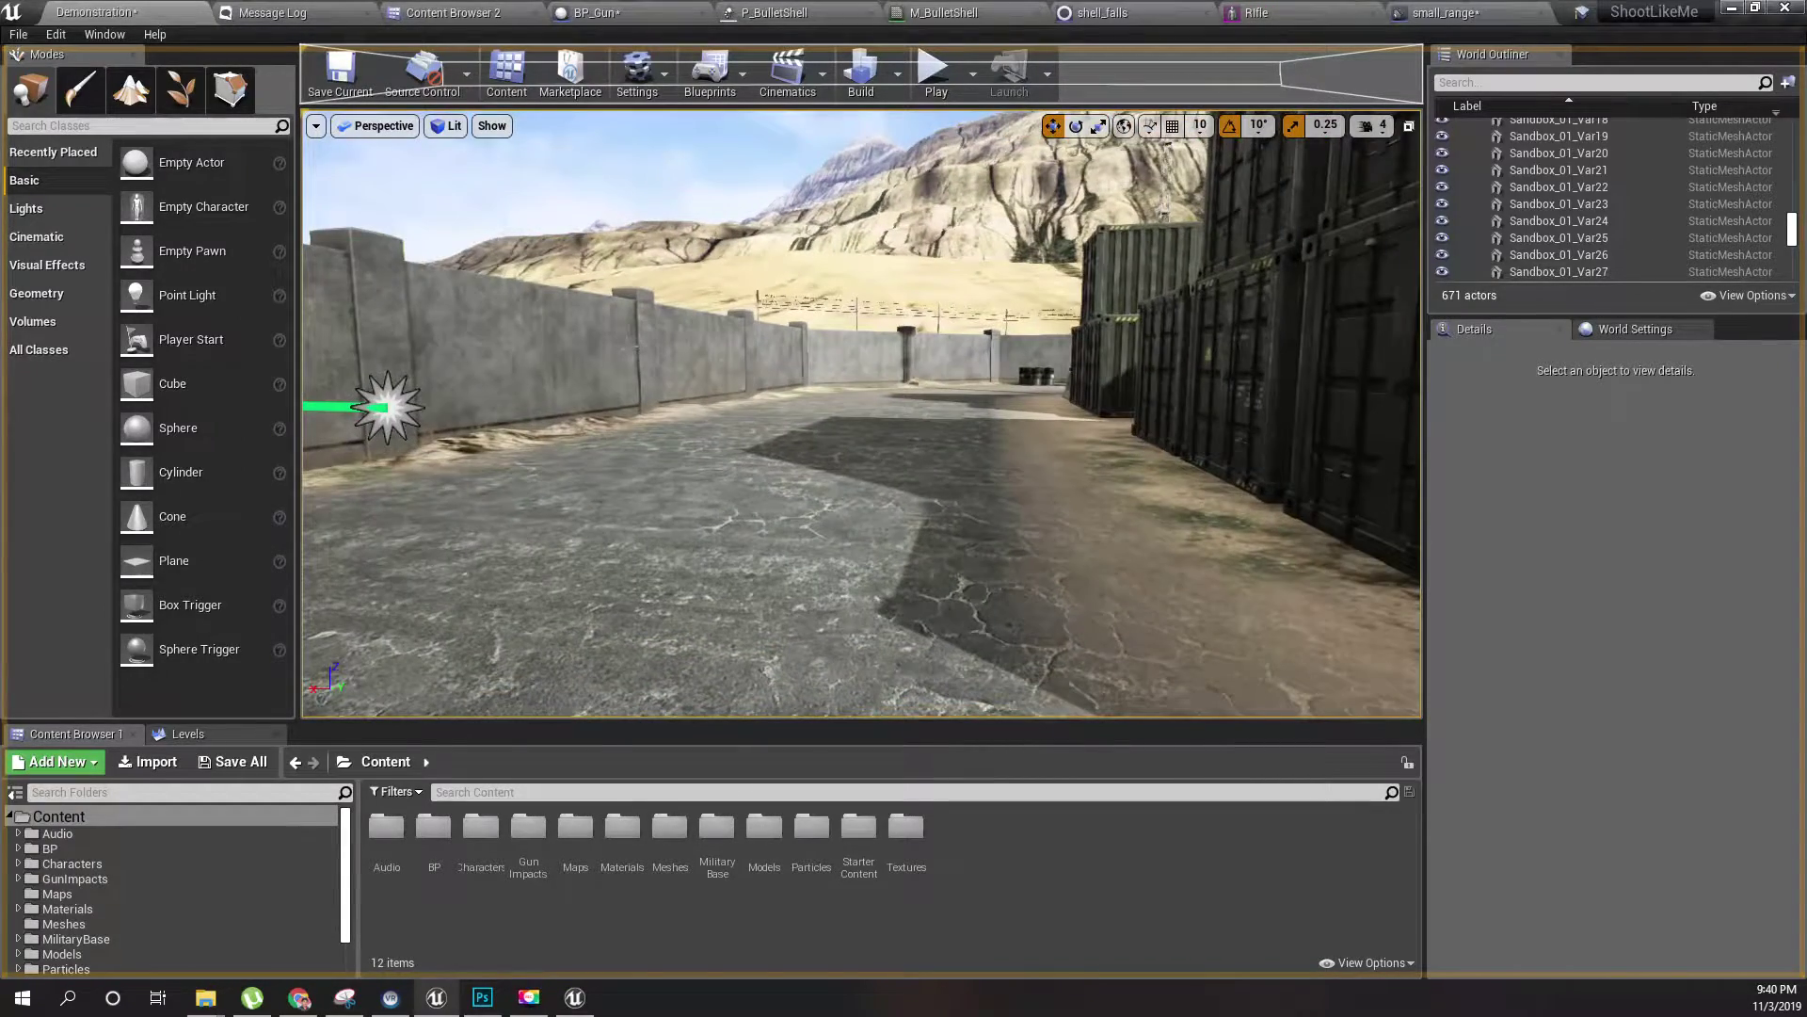
pyautogui.press('F11')
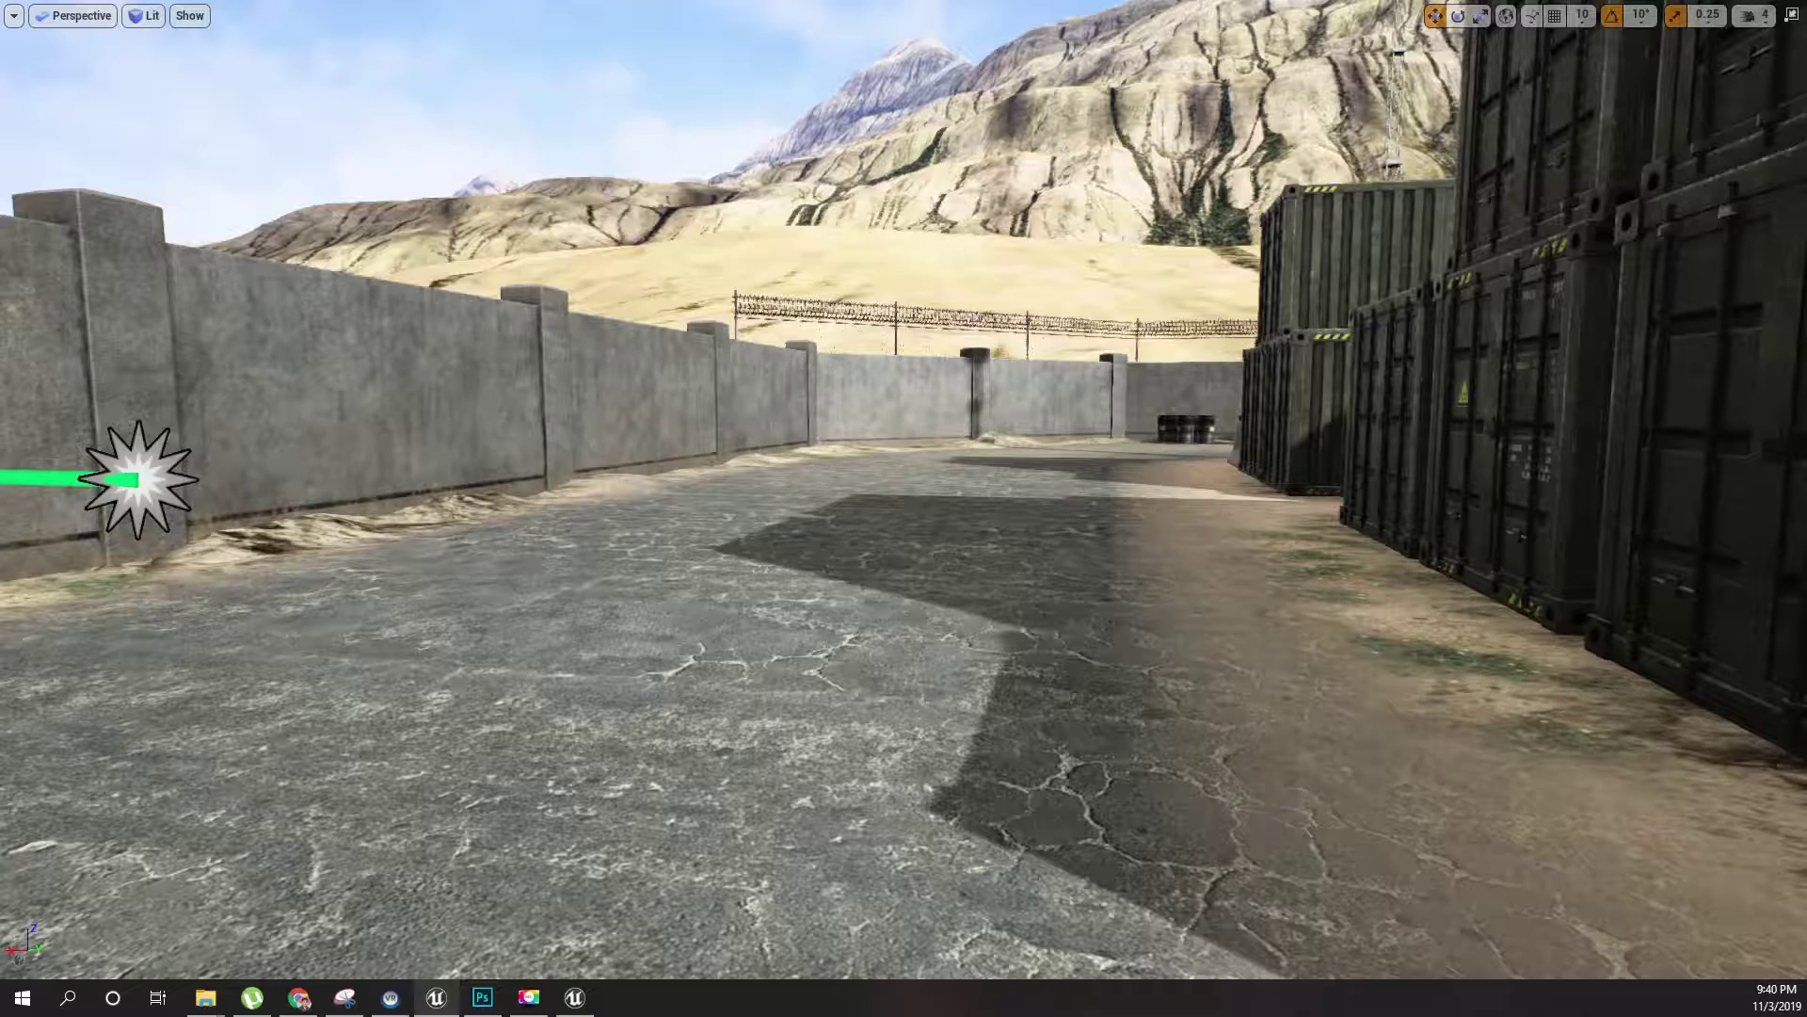
pyautogui.hotkey('alt', 'p')
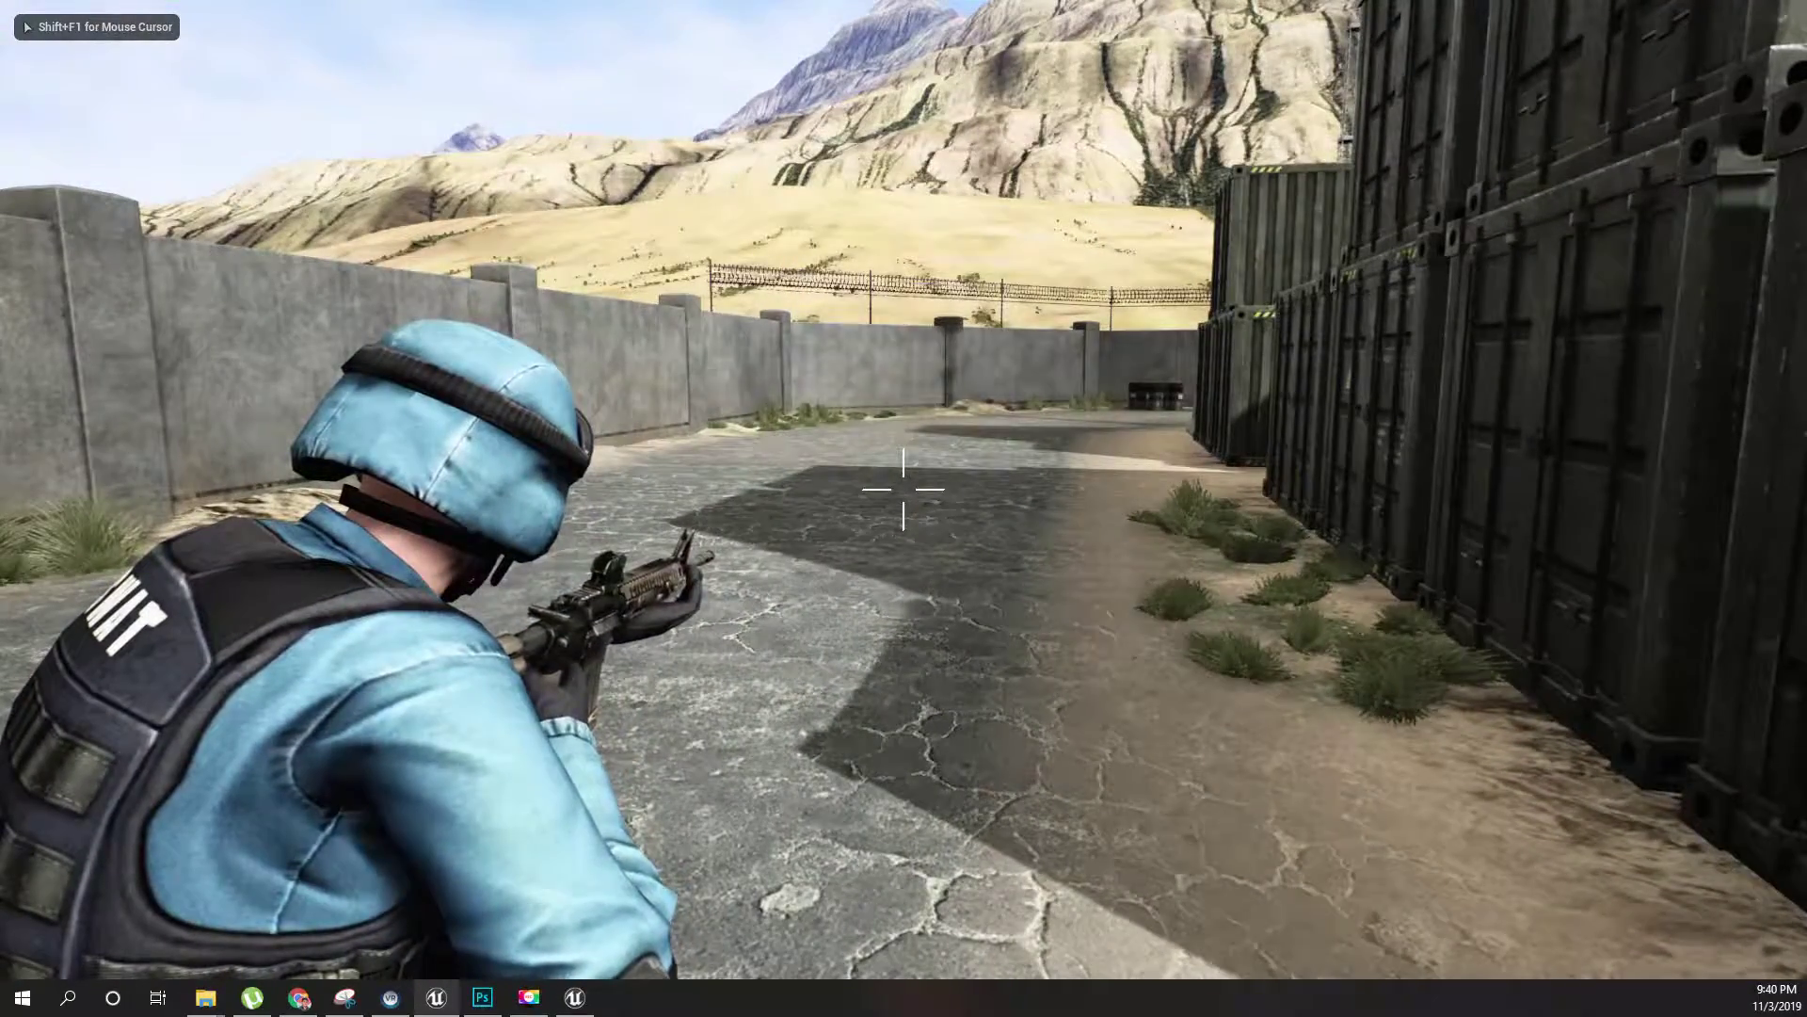
pyautogui.press('s')
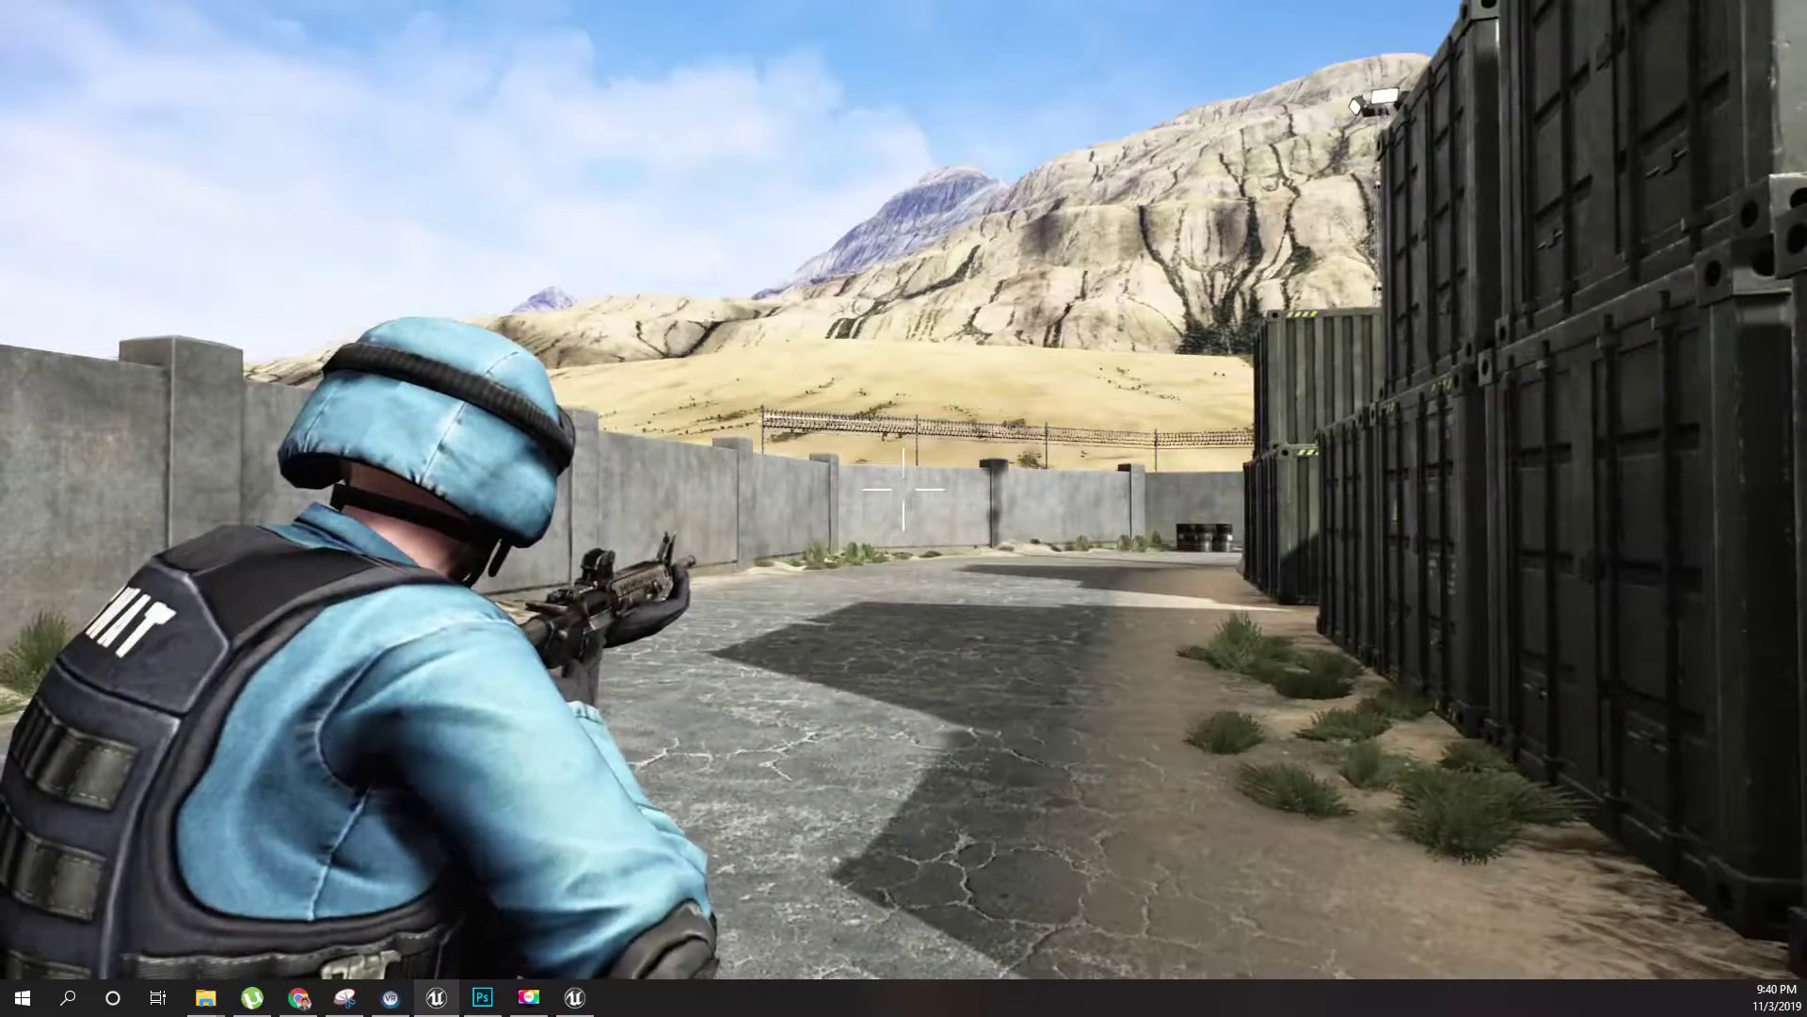
pyautogui.click(904, 489)
pyautogui.click(904, 509)
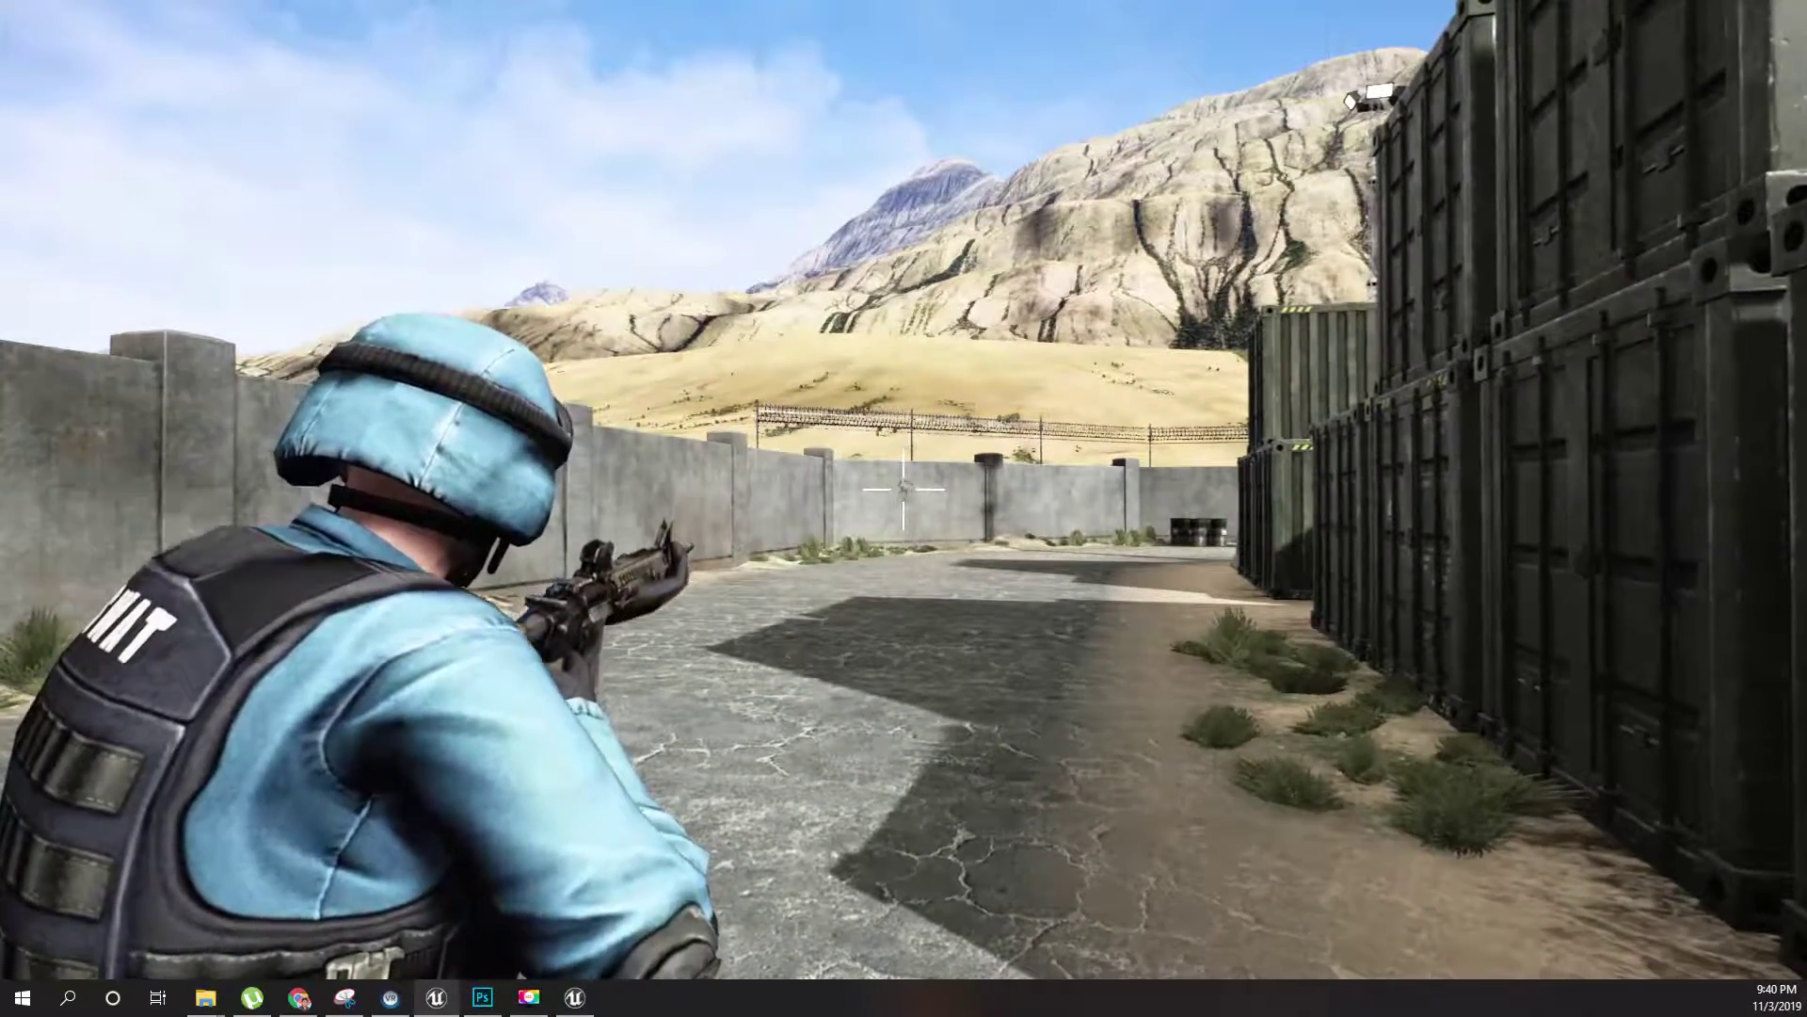
pyautogui.press('w')
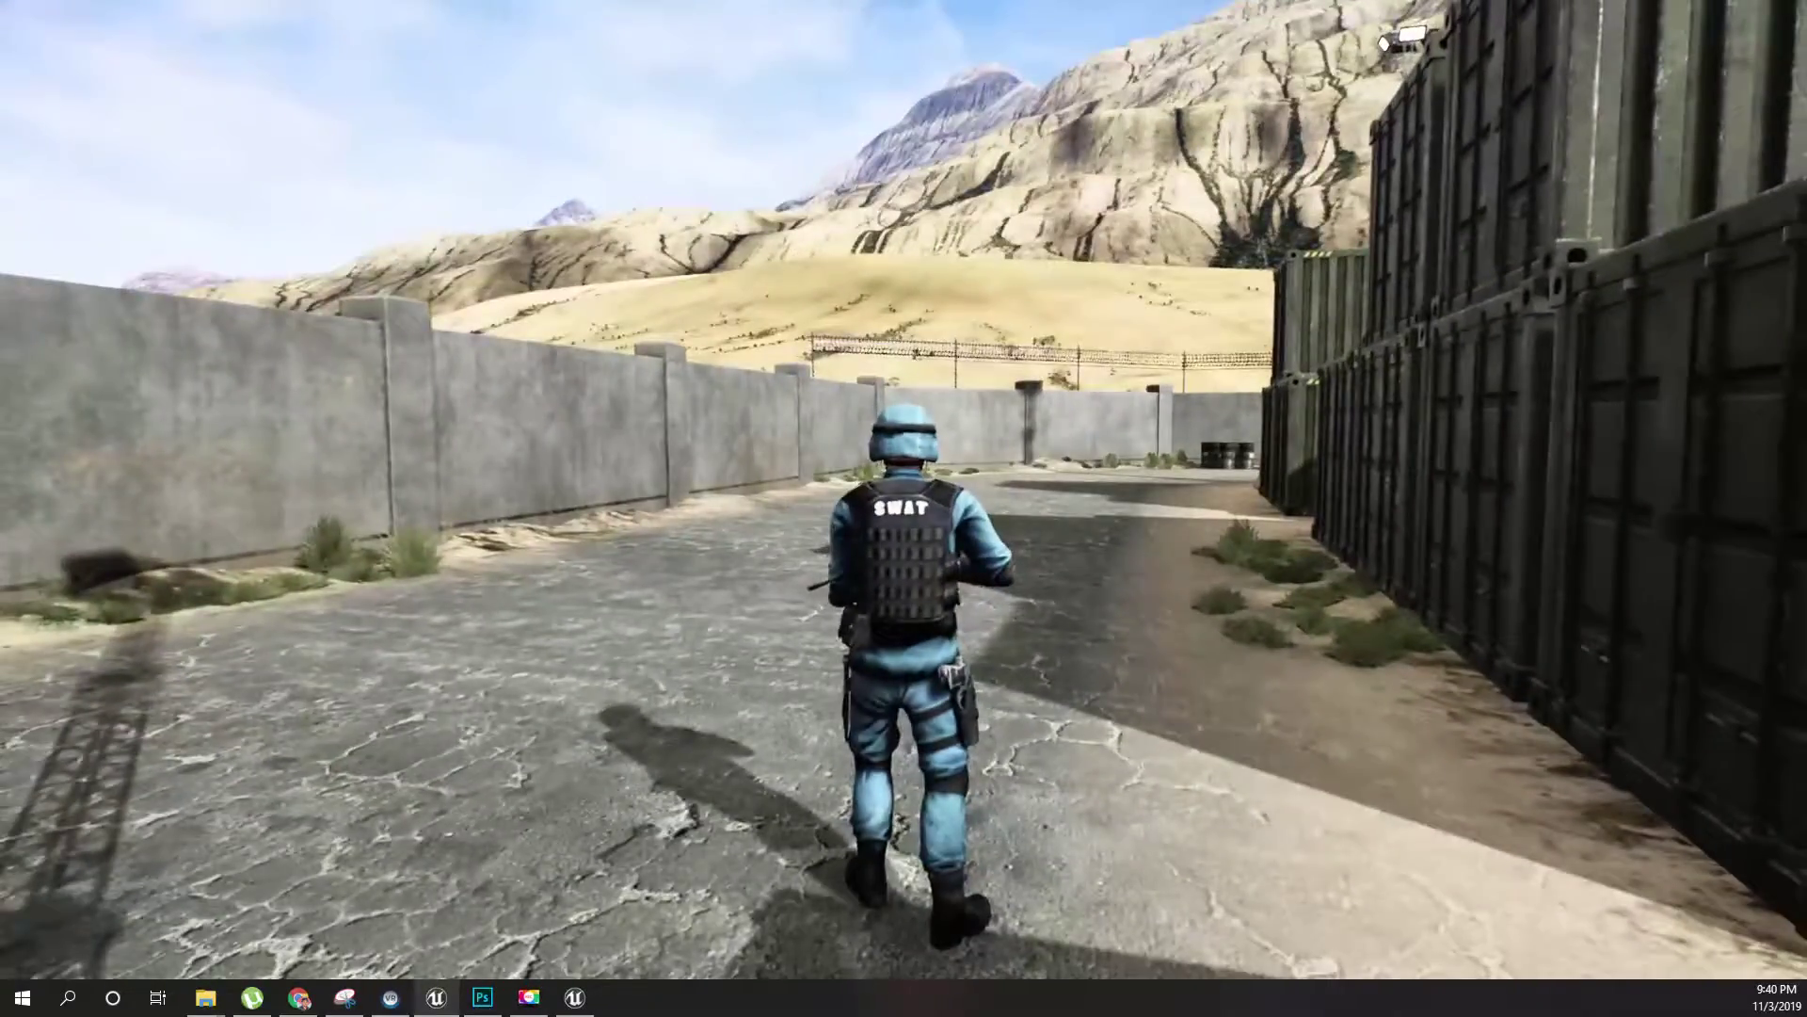
pyautogui.press('Escape')
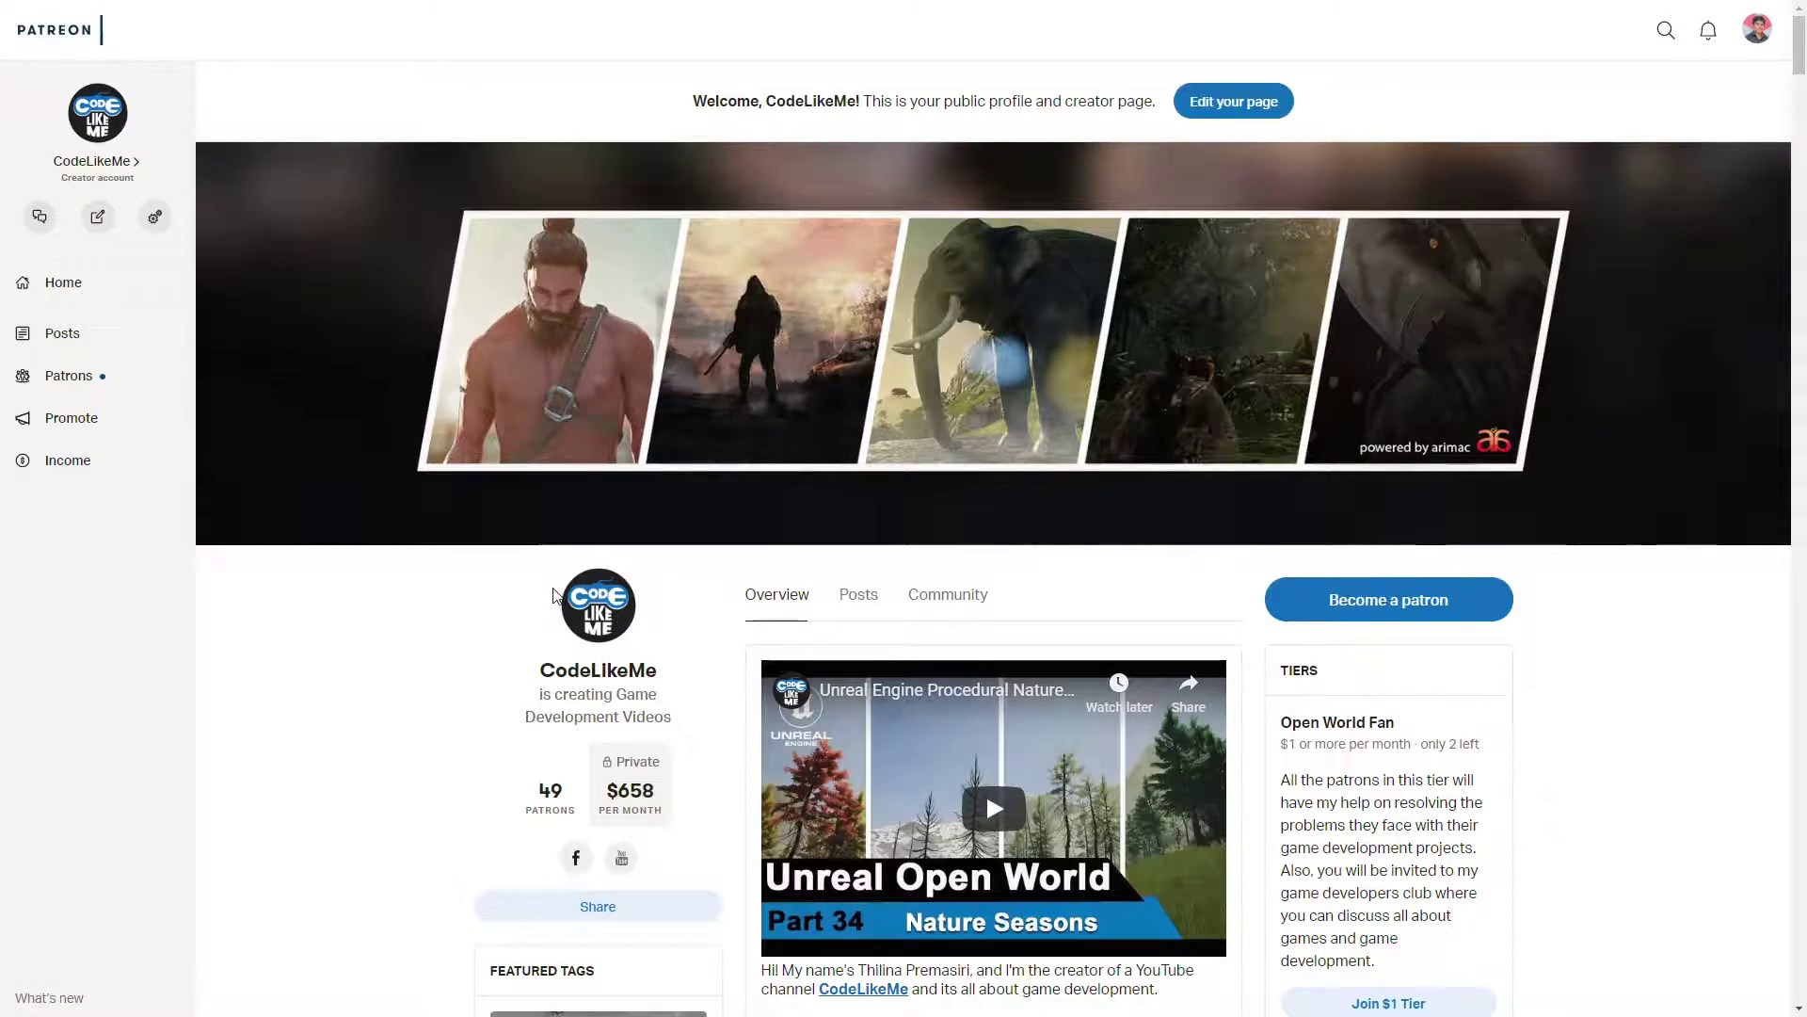
# - Look through the CodeLikeMe Patreon page's overview and membership tiers
pyautogui.scroll(-5, 532, 576)
pyautogui.scroll(-4, 533, 576)
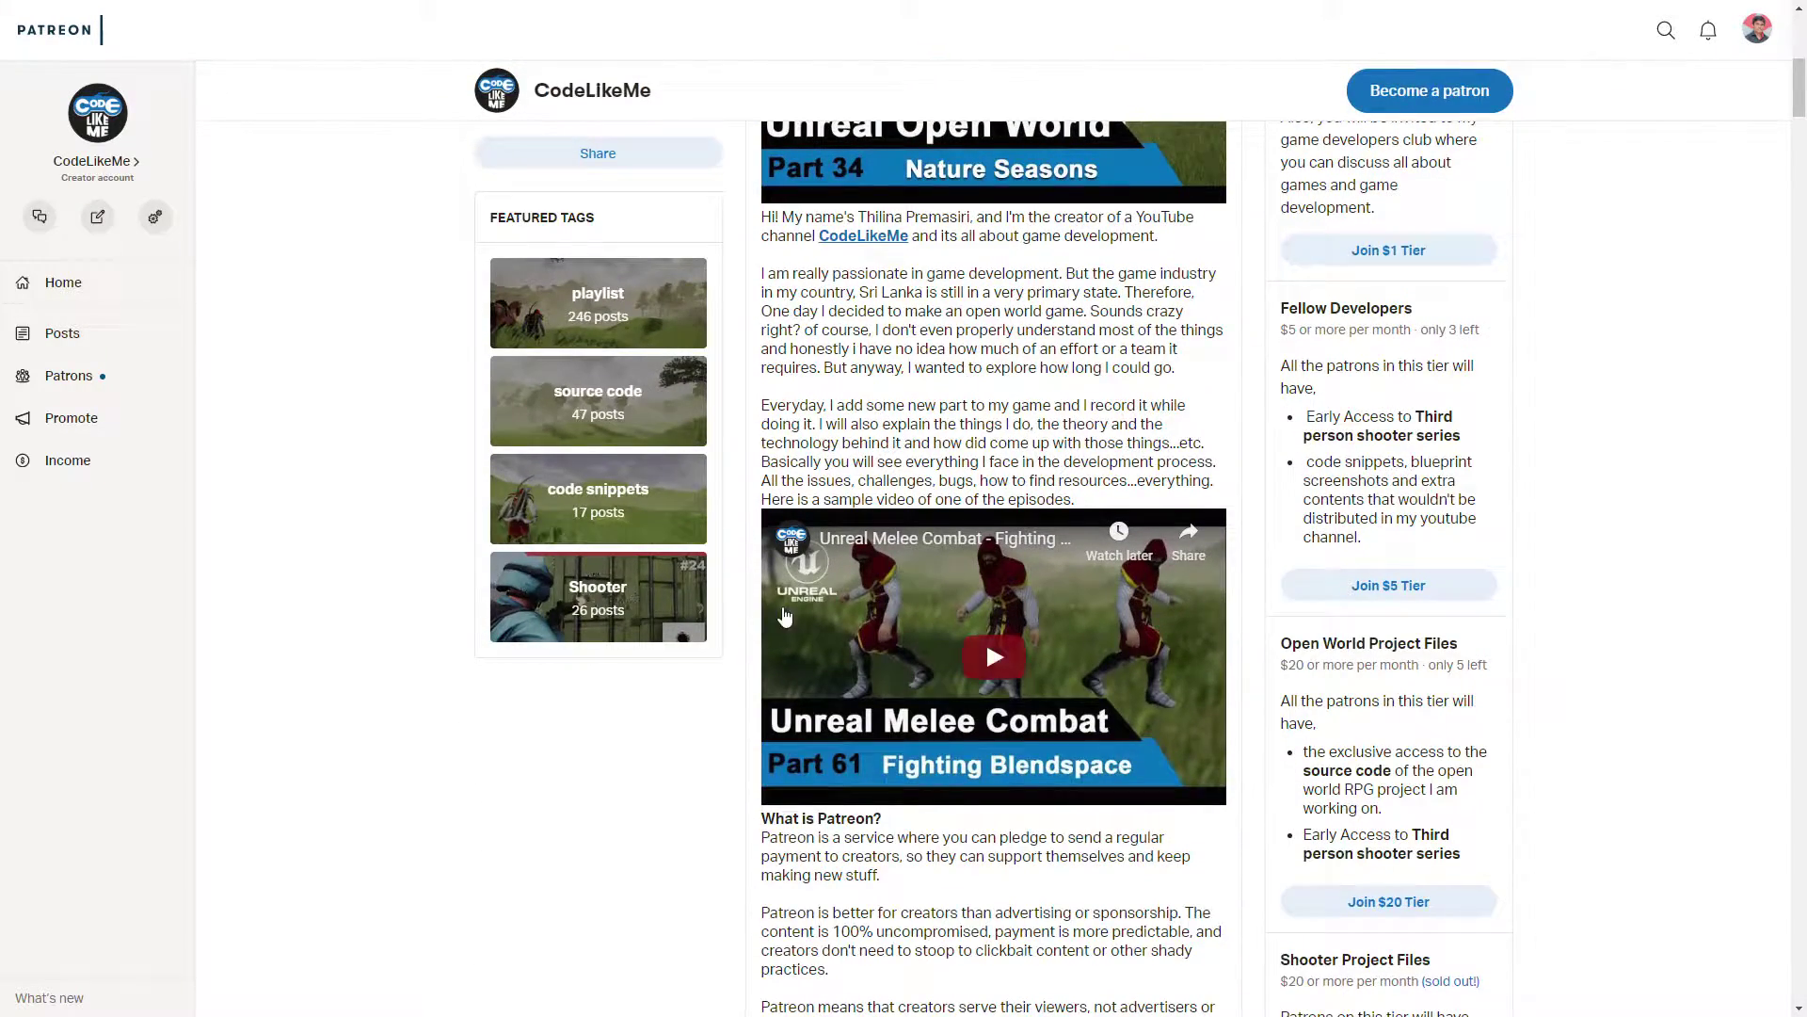
pyautogui.scroll(-3, 805, 631)
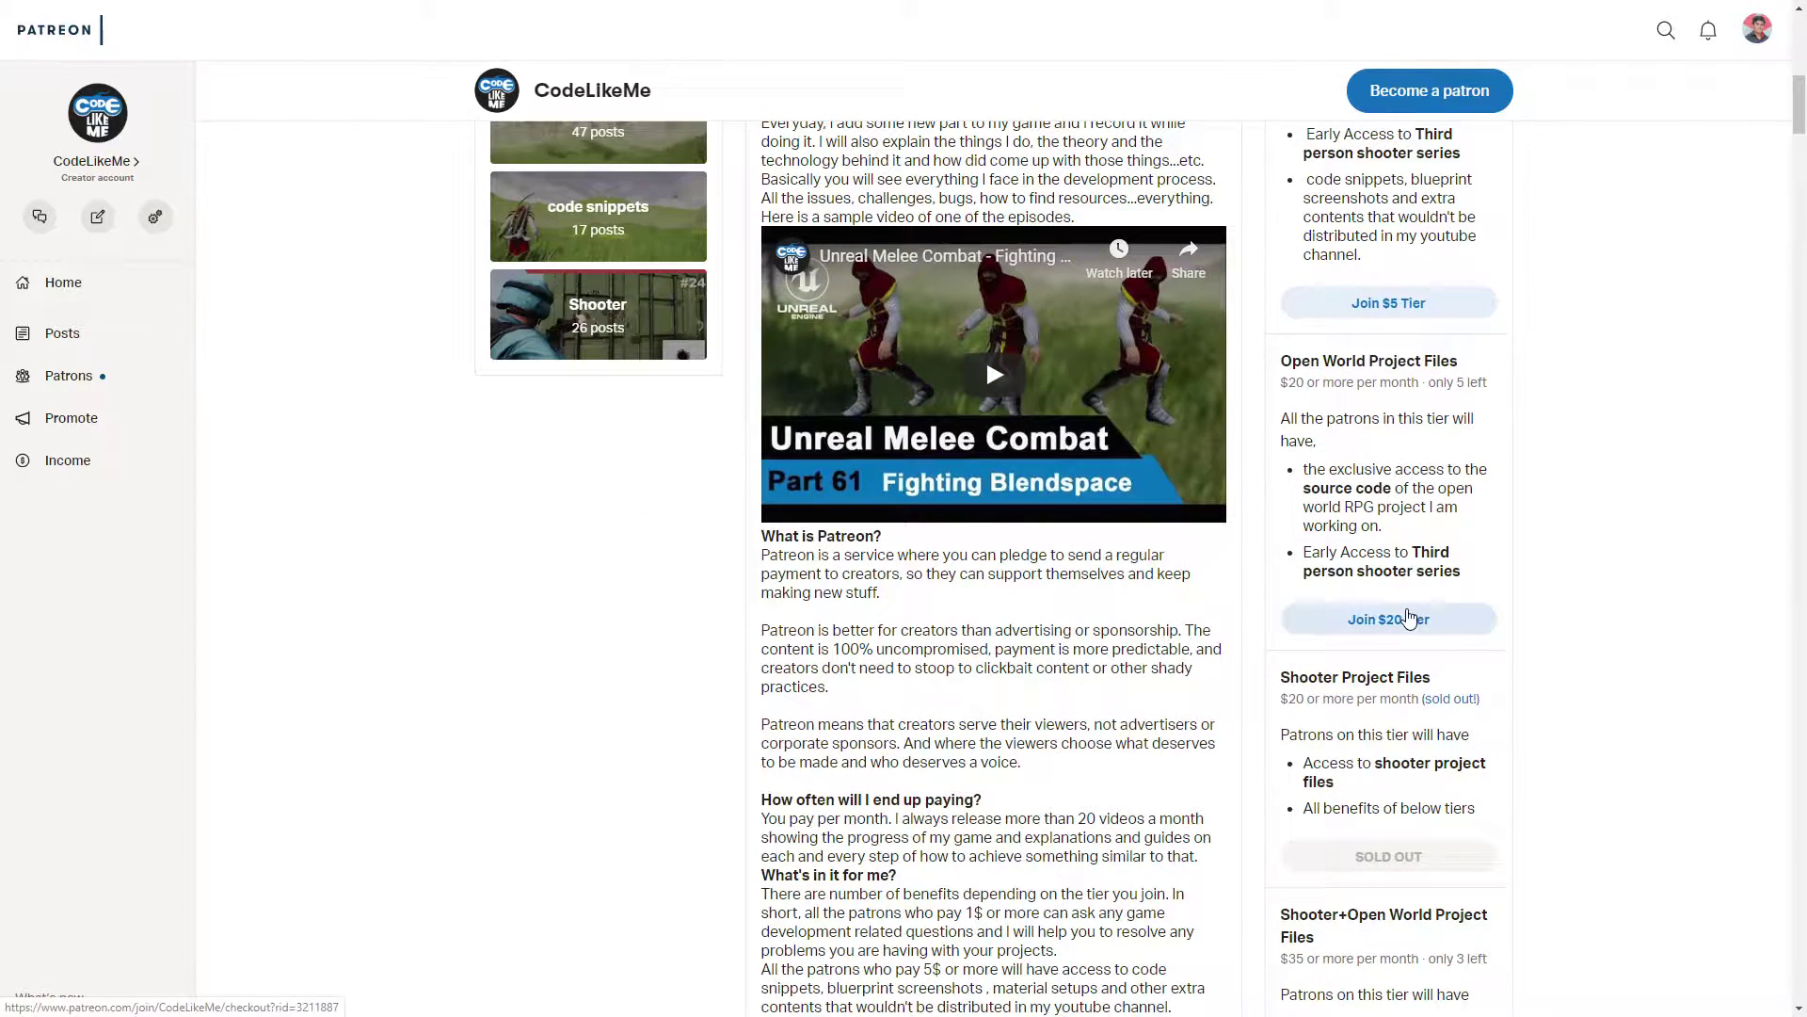
# - Review the benefits of the higher-priced membership tiers, from Open World Project Files to MasterClass
pyautogui.scroll(-8, 1403, 603)
pyautogui.scroll(-2, 1402, 569)
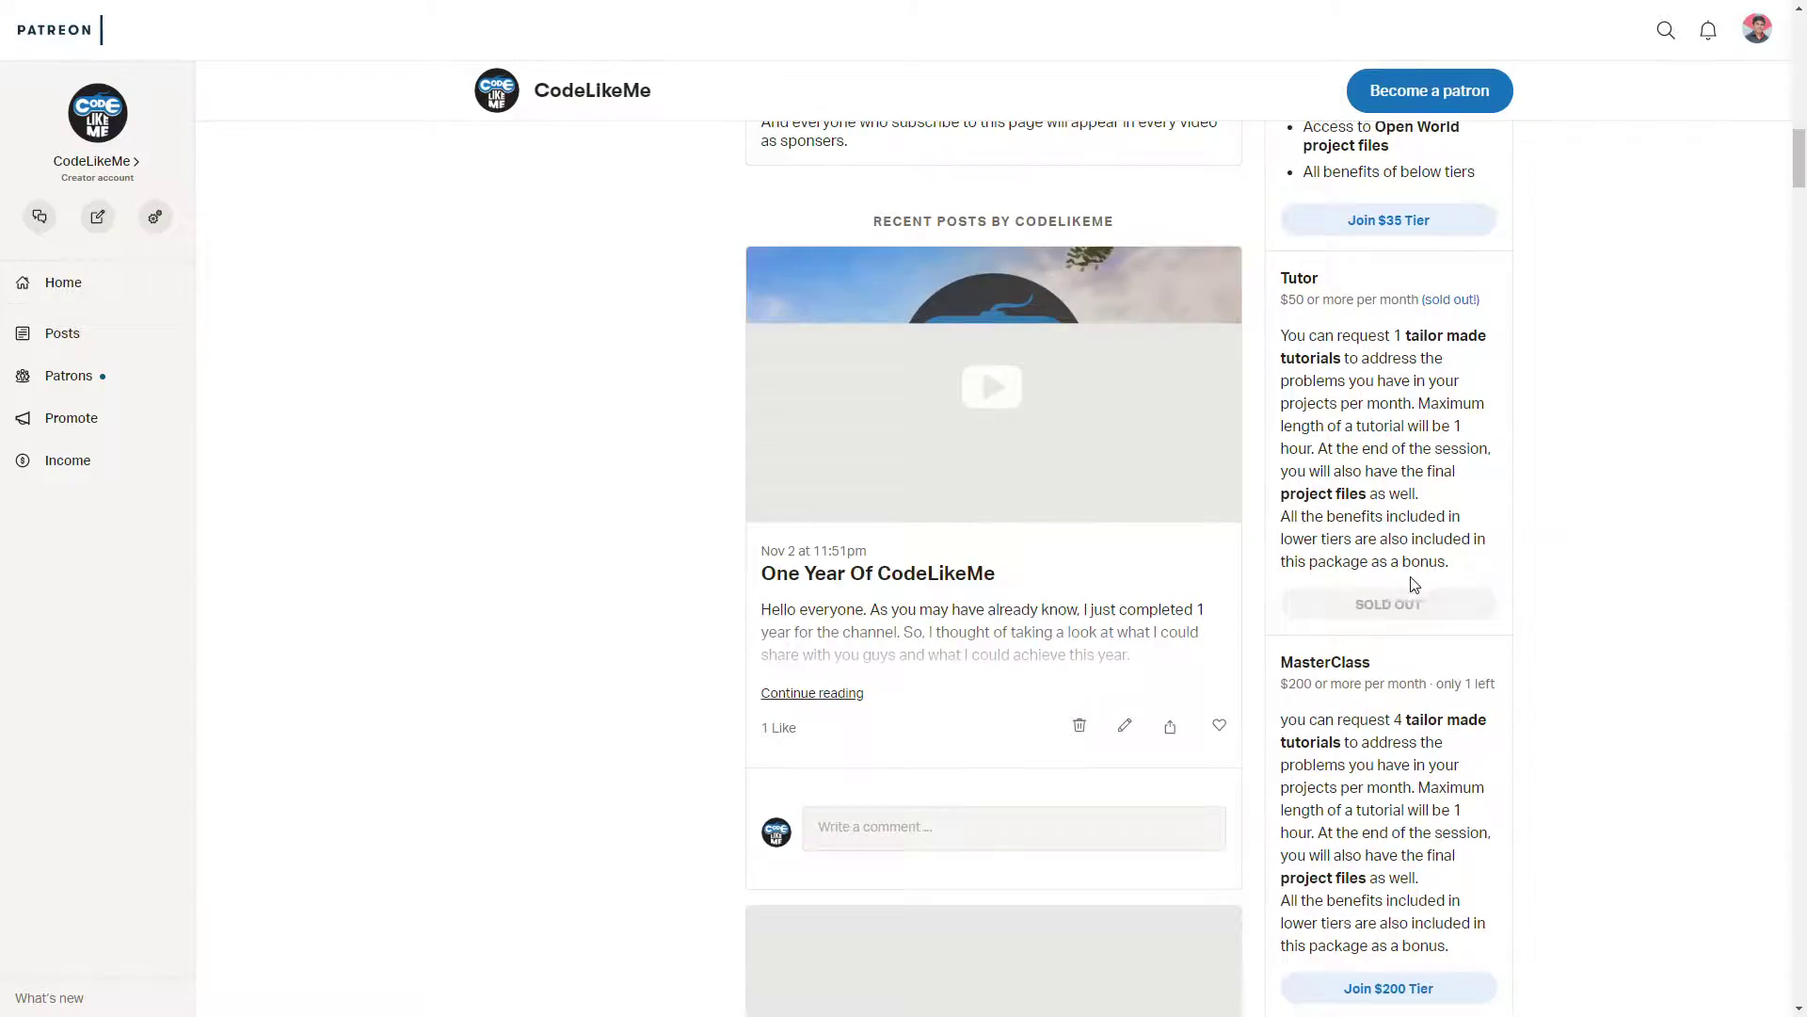
pyautogui.scroll(8, 1412, 584)
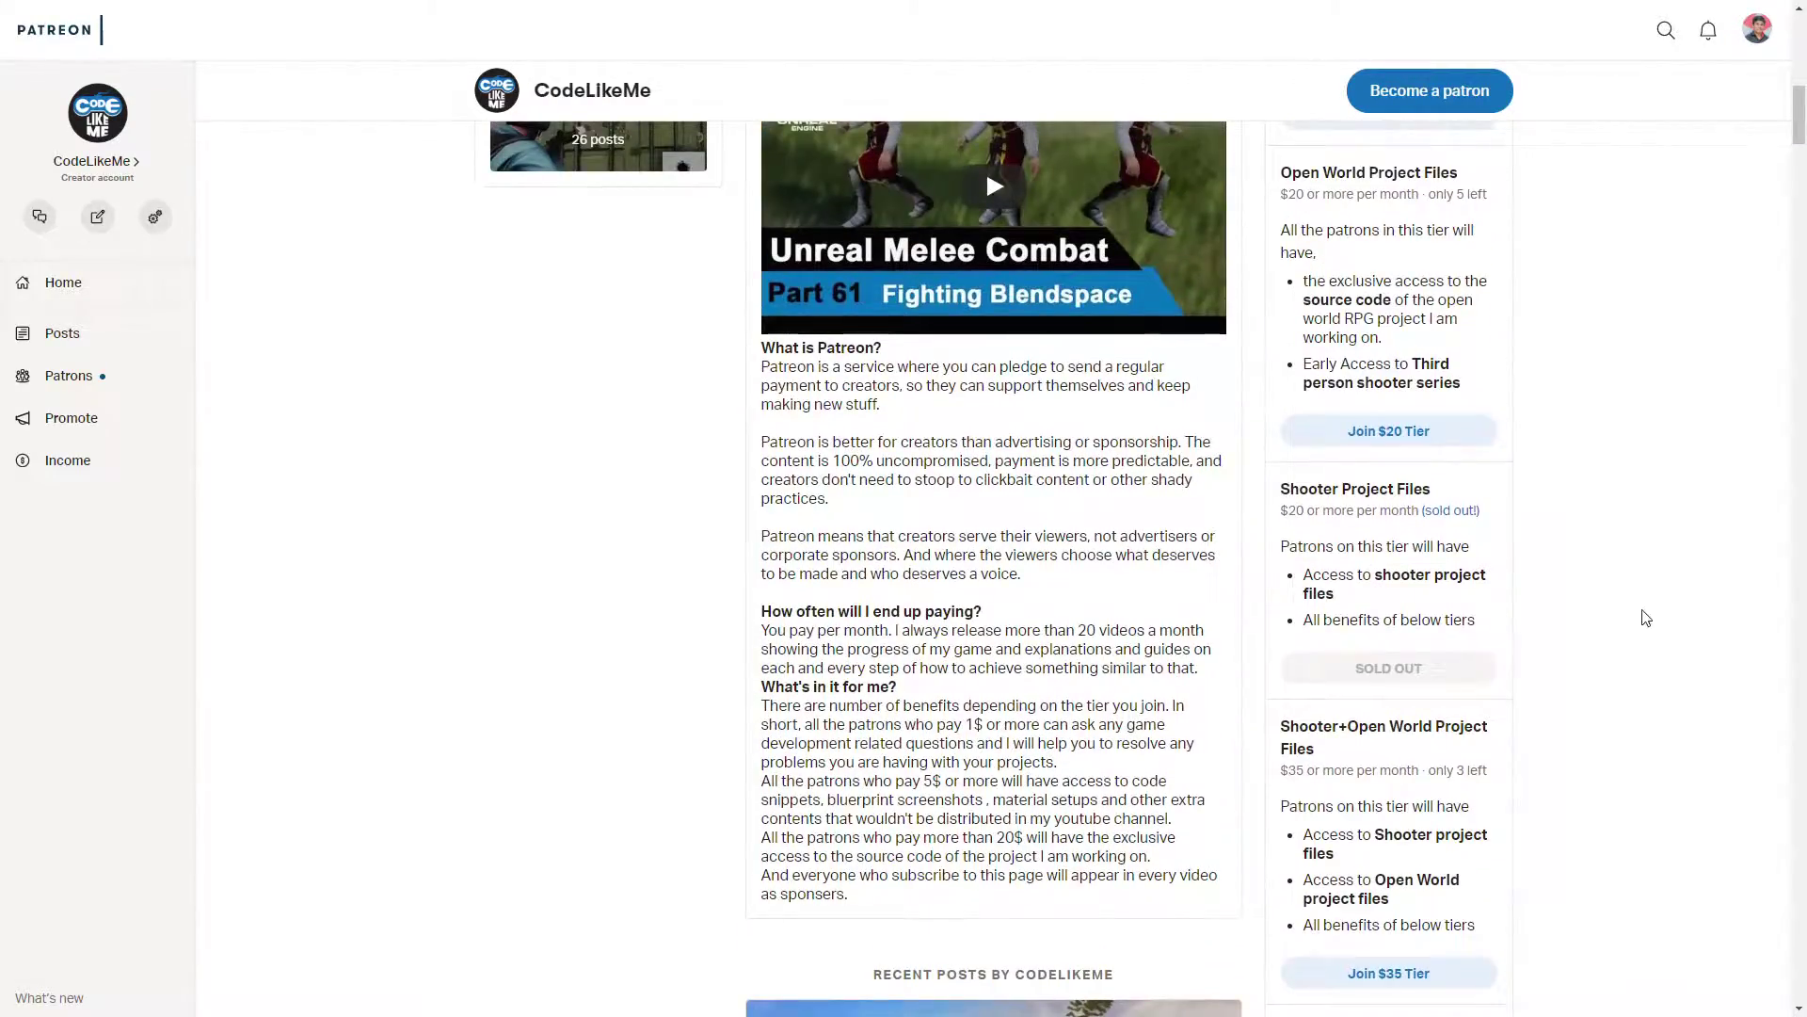
pyautogui.scroll(12, 1646, 618)
pyautogui.scroll(-8, 1638, 621)
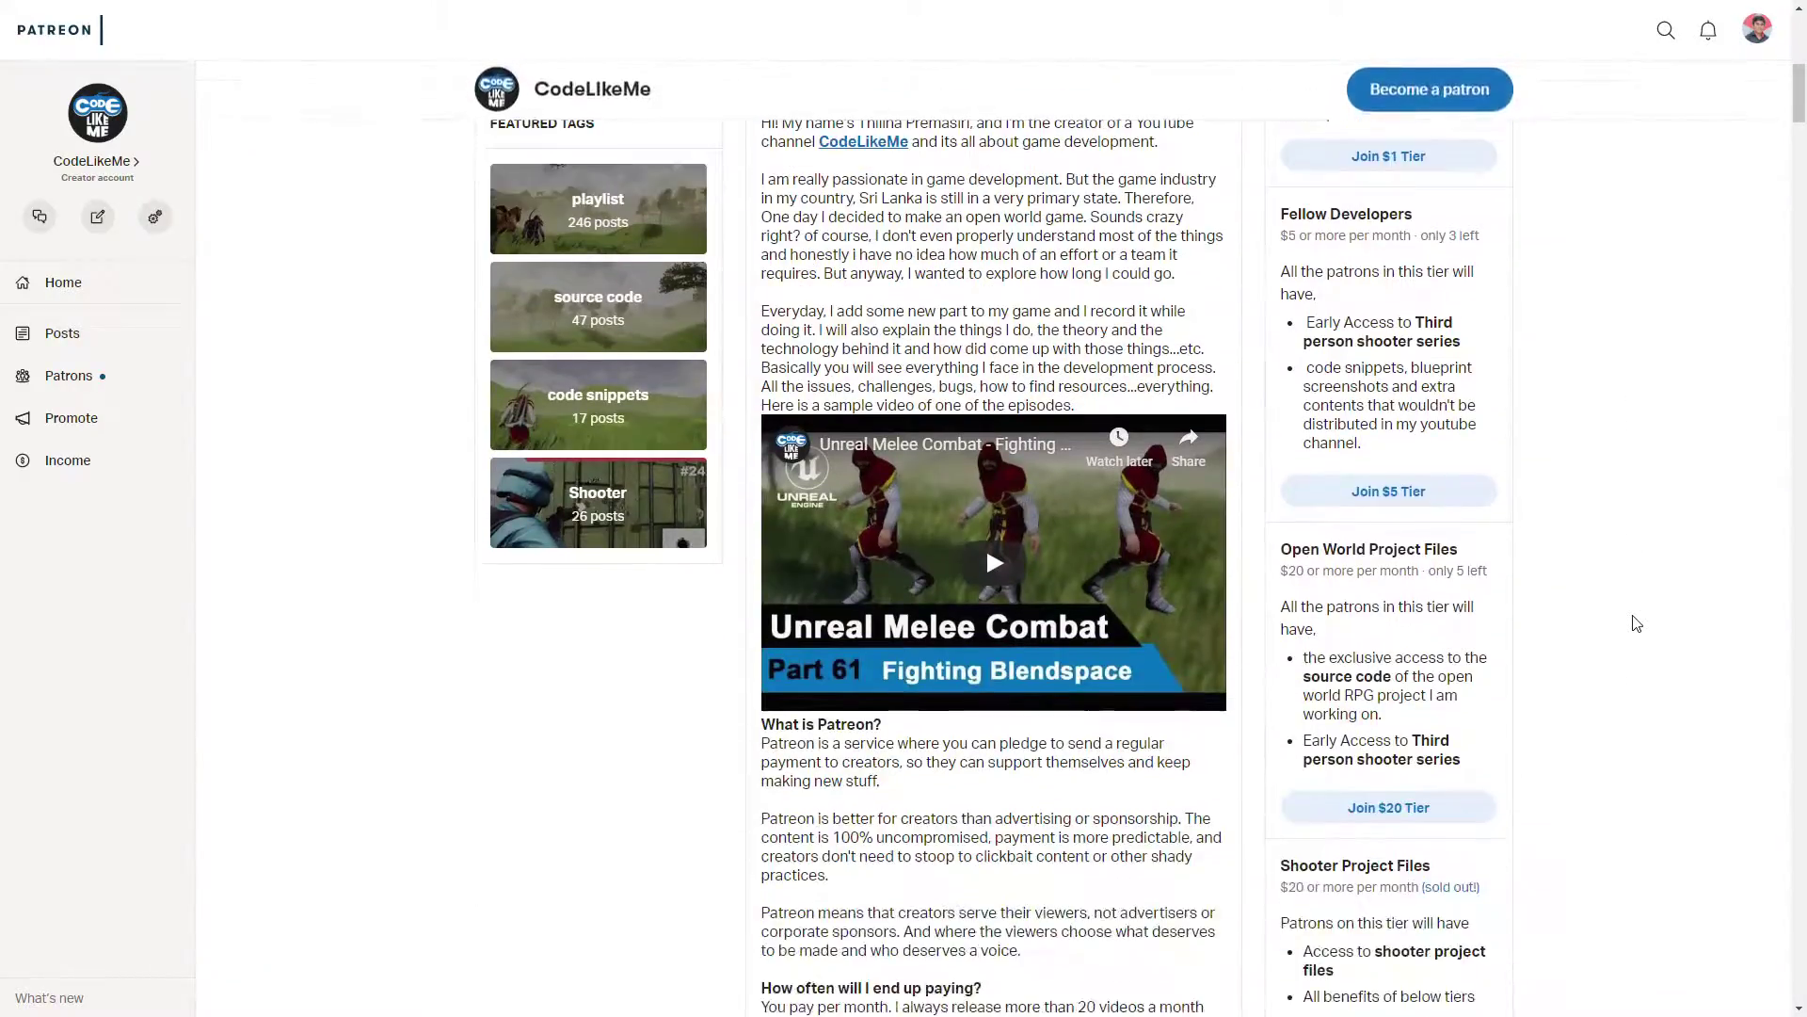
pyautogui.scroll(-3, 1636, 623)
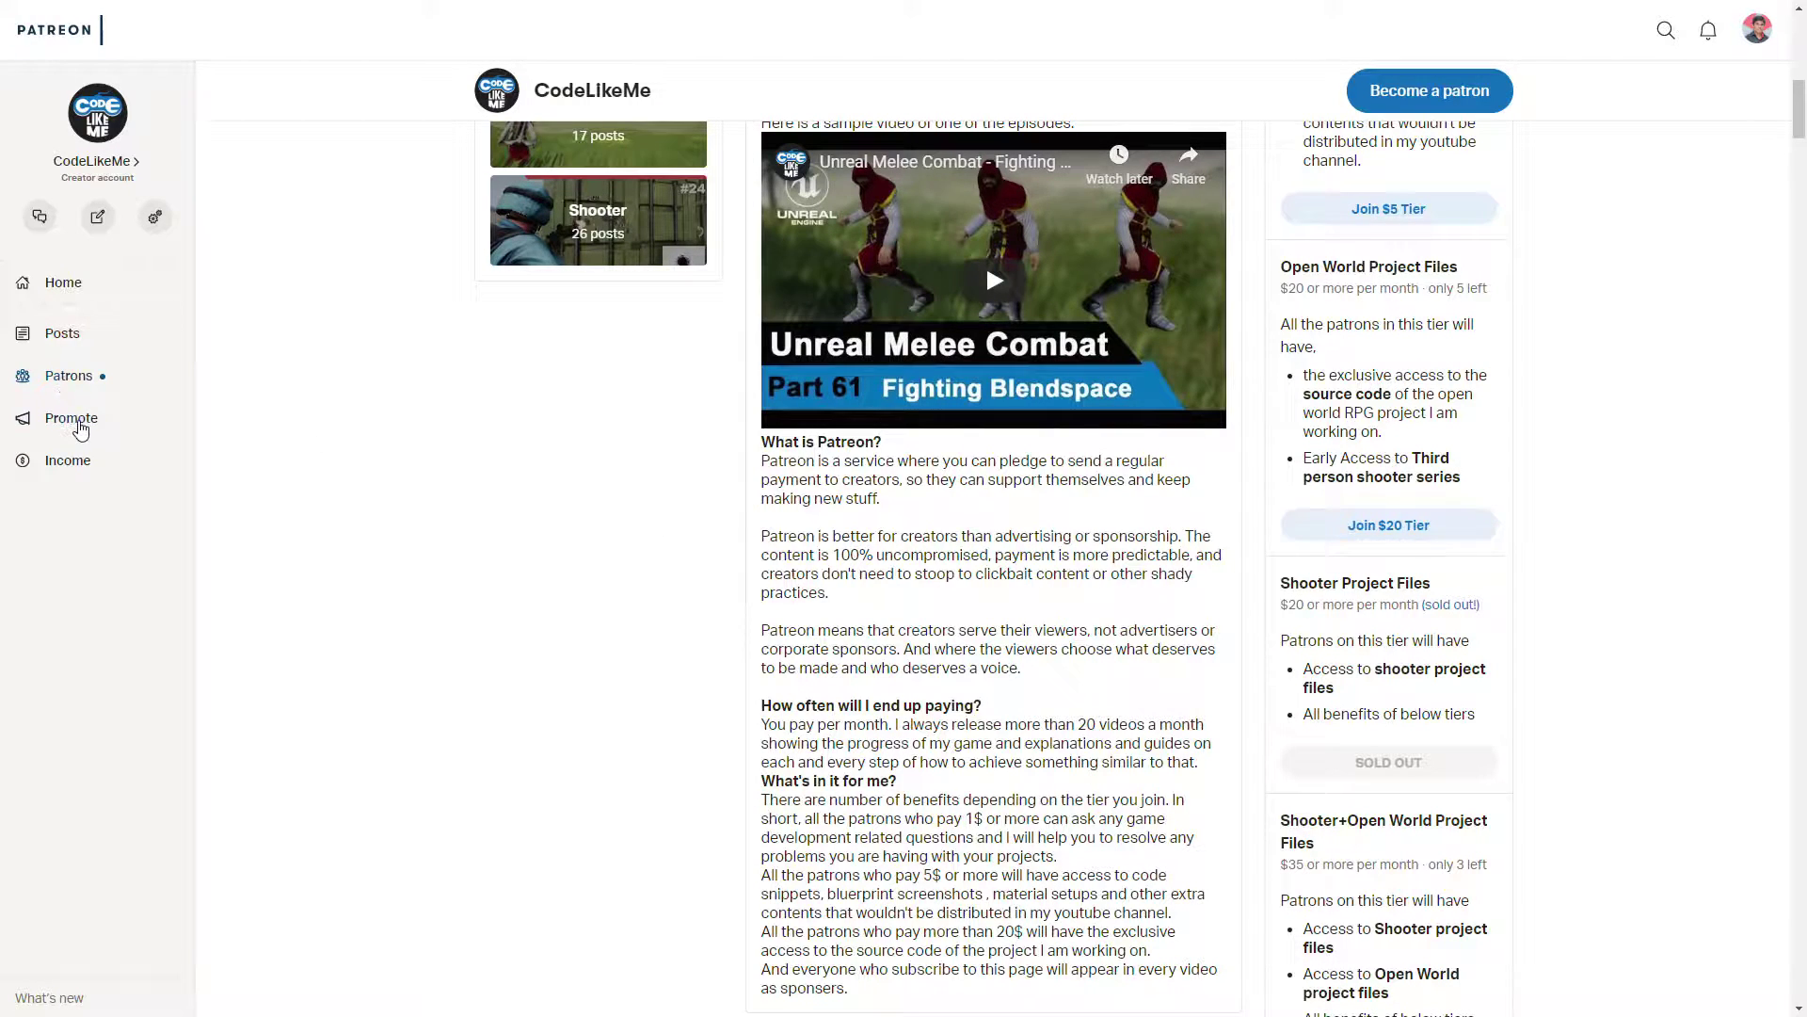
# - Open the patron Relationship manager and filter the members to Active patrons with the Paid charge status
pyautogui.click(66, 376)
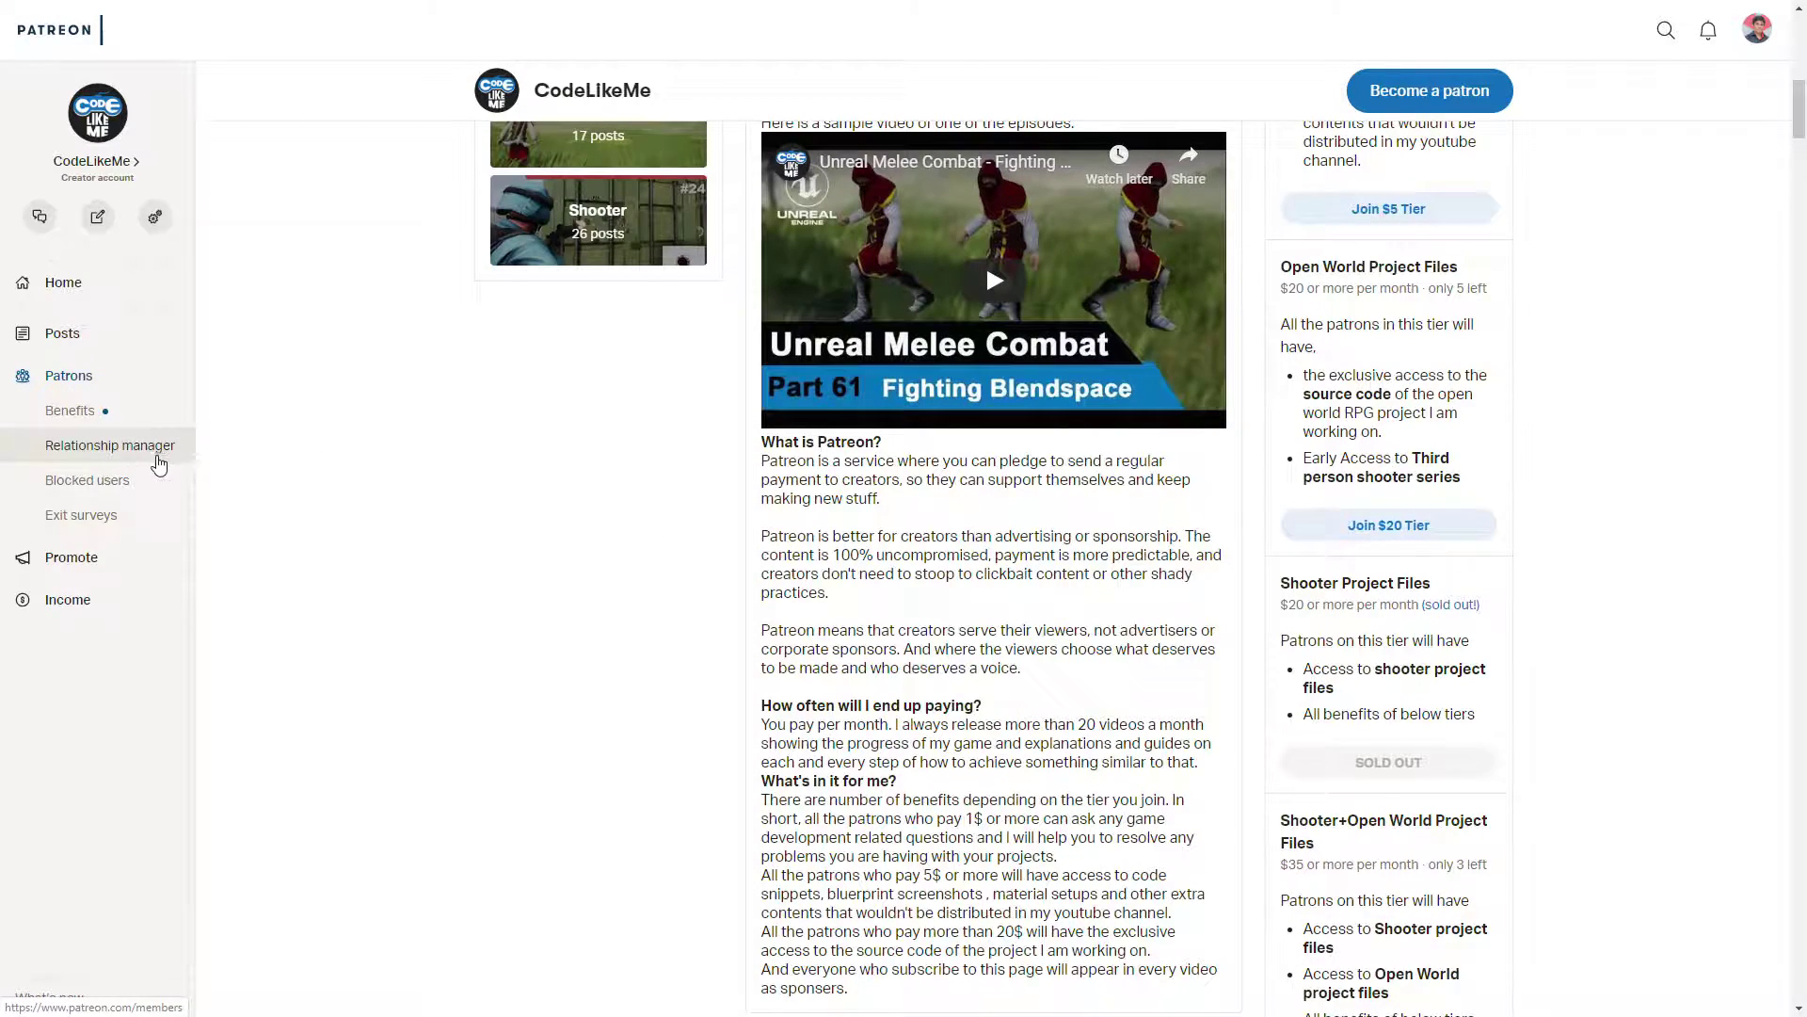
pyautogui.click(95, 450)
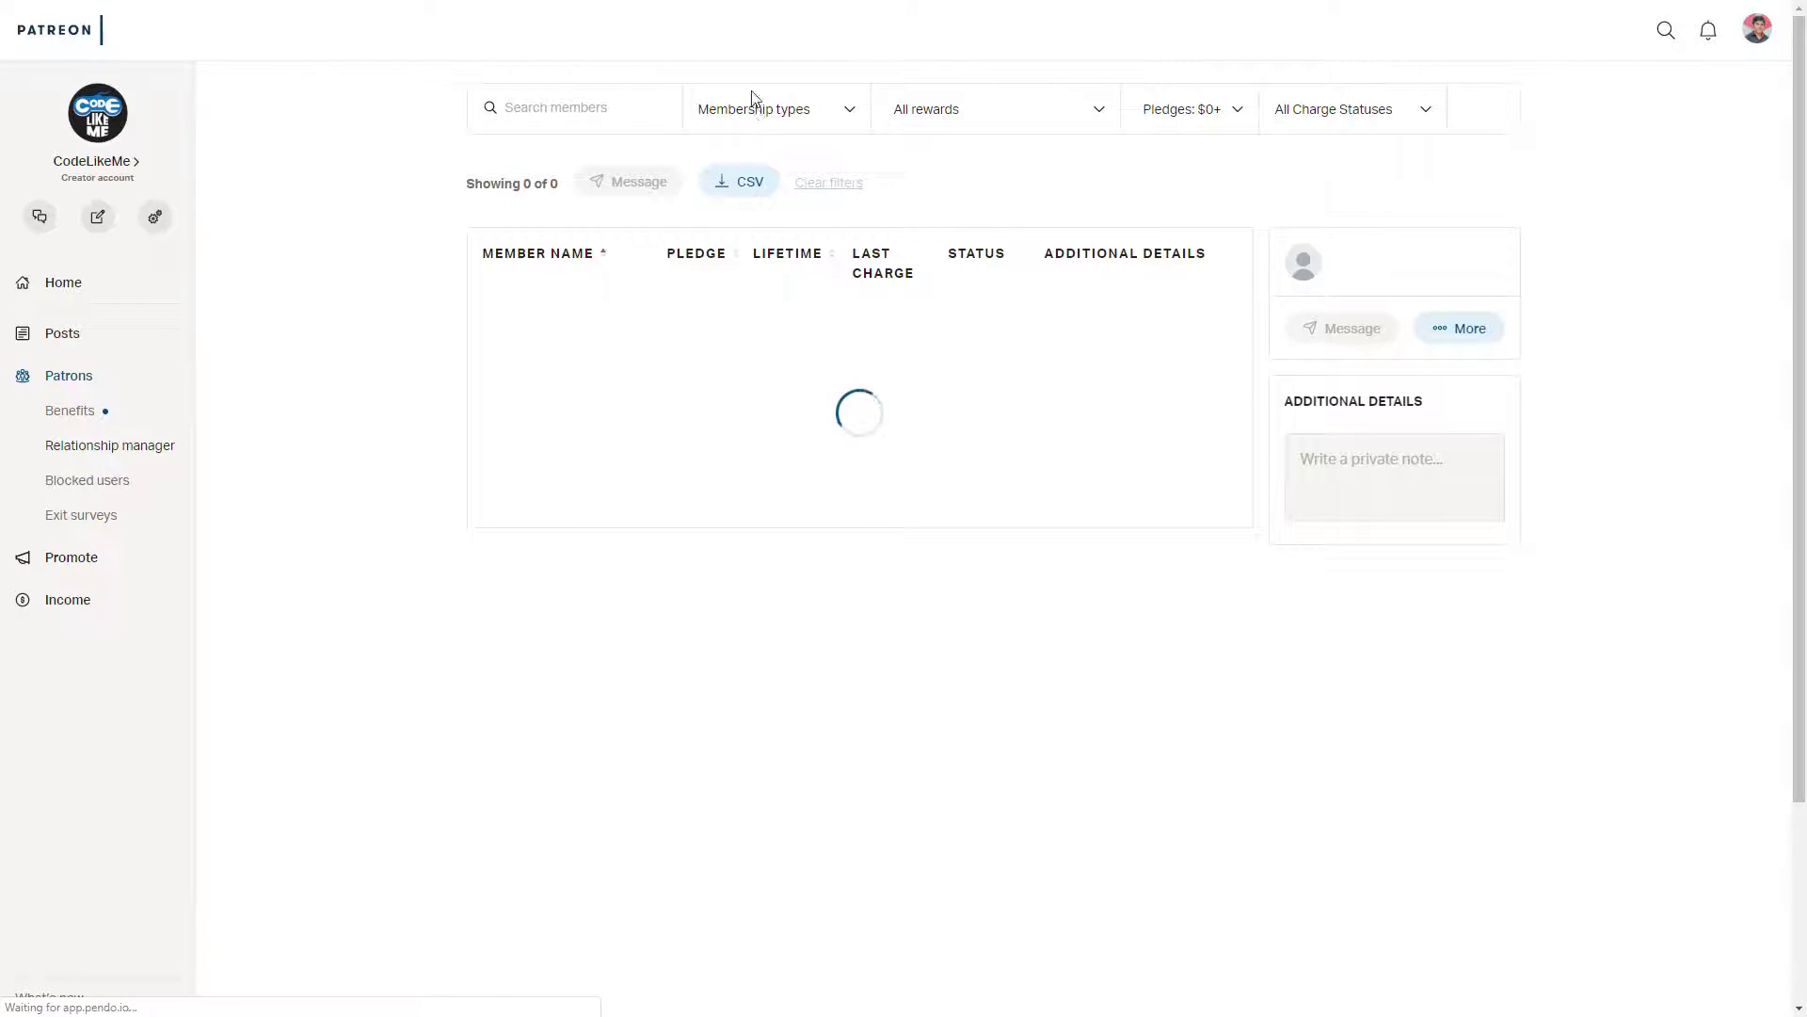
pyautogui.click(753, 104)
pyautogui.click(712, 160)
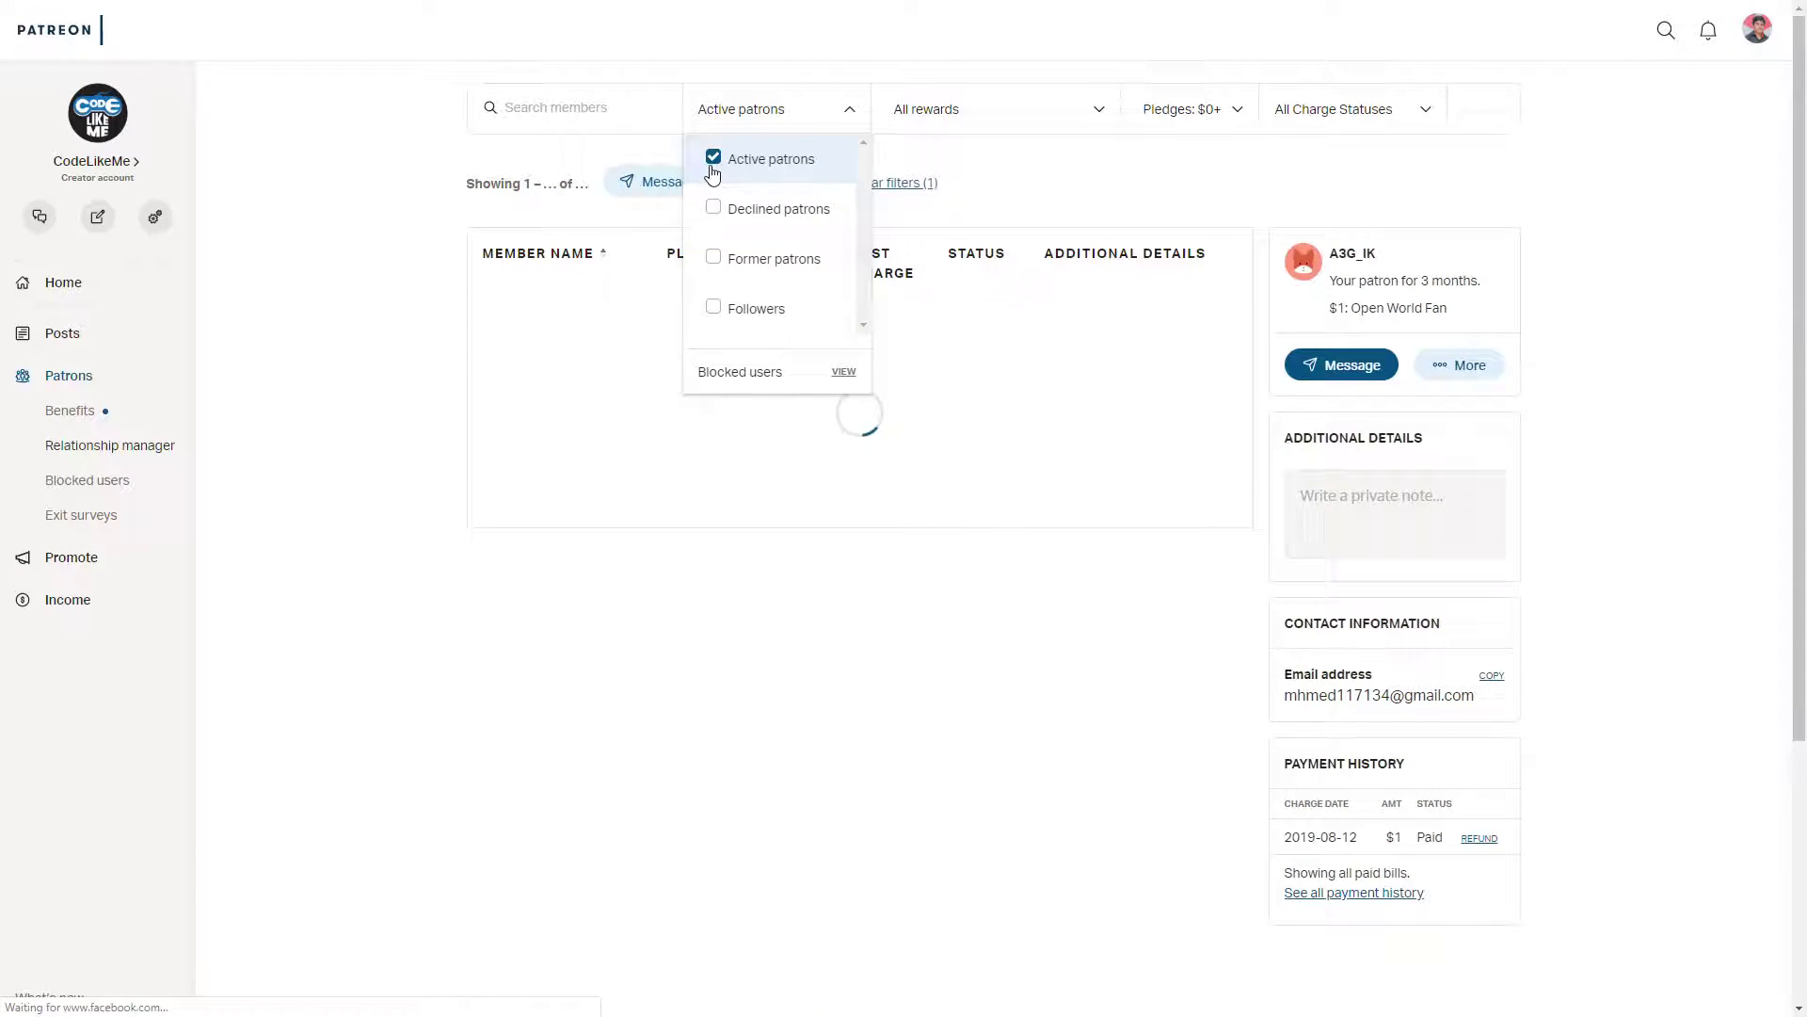
pyautogui.click(1306, 117)
pyautogui.click(1287, 208)
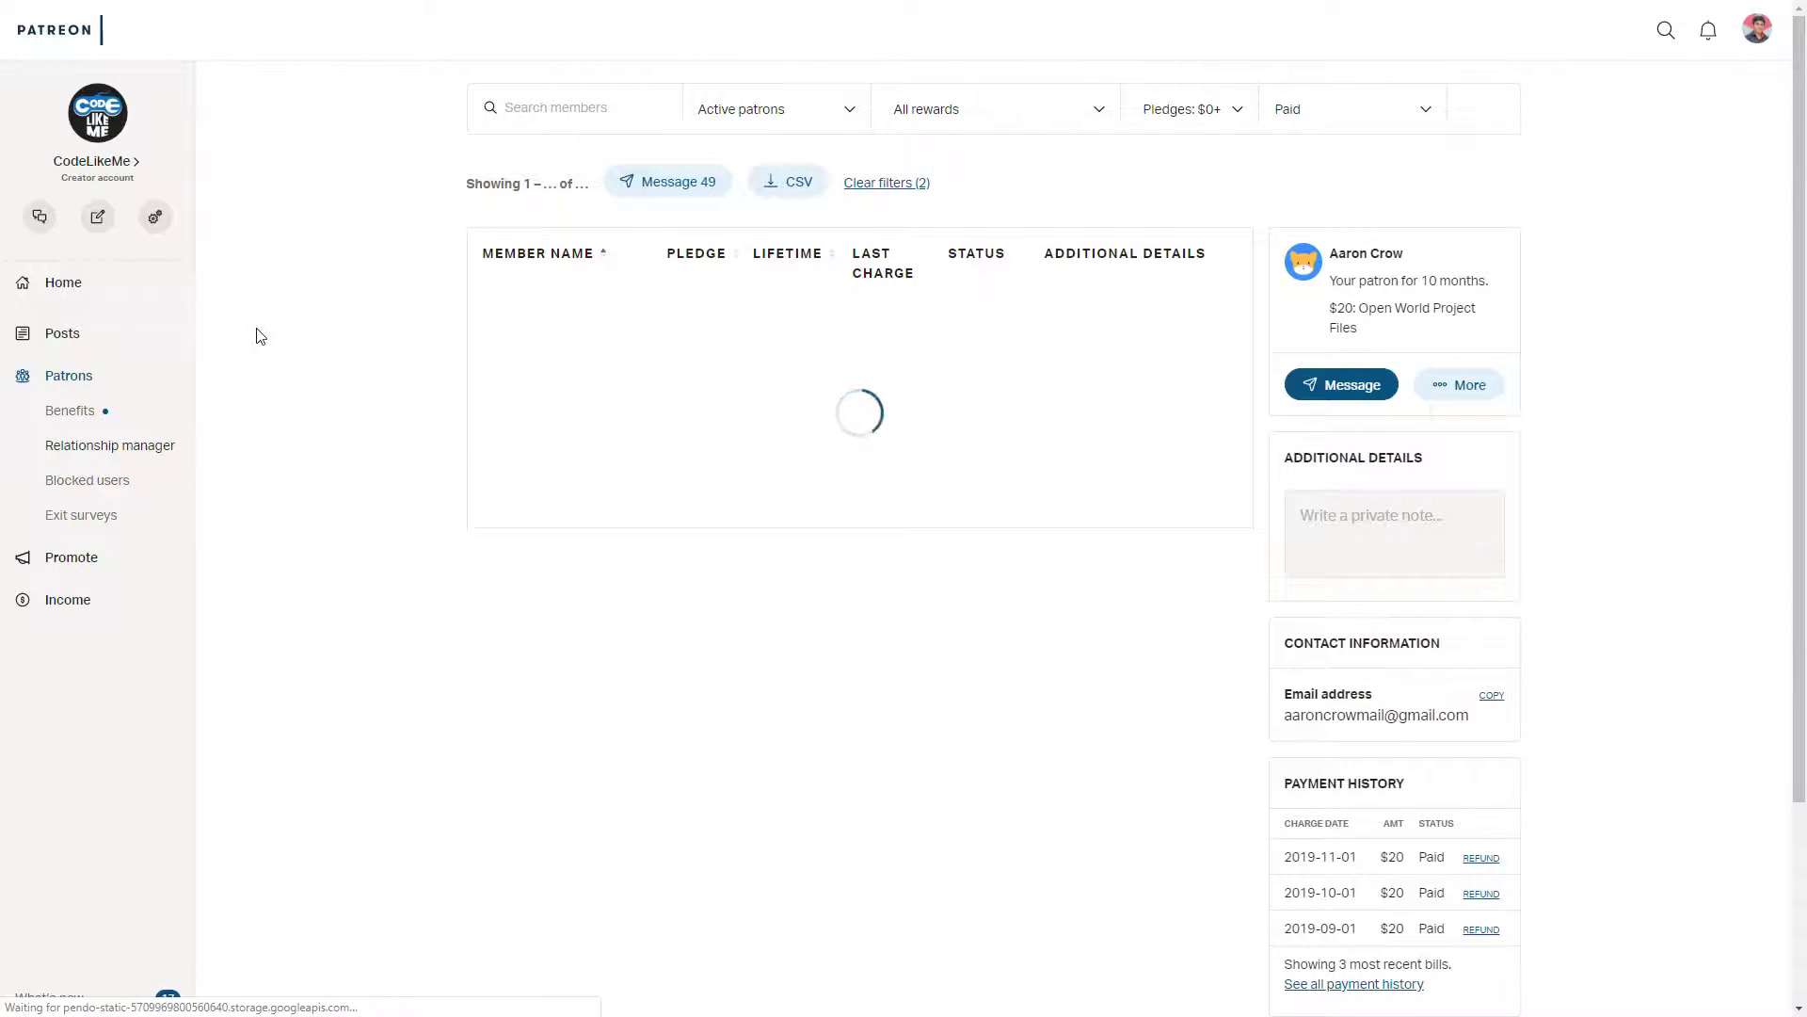
# - Enlarge the page to 200% and read through the filtered patron list to its end, then reduce the magnification
pyautogui.keyDown('ctrl'); pyautogui.scroll(6, 780, 601); pyautogui.keyUp('ctrl')
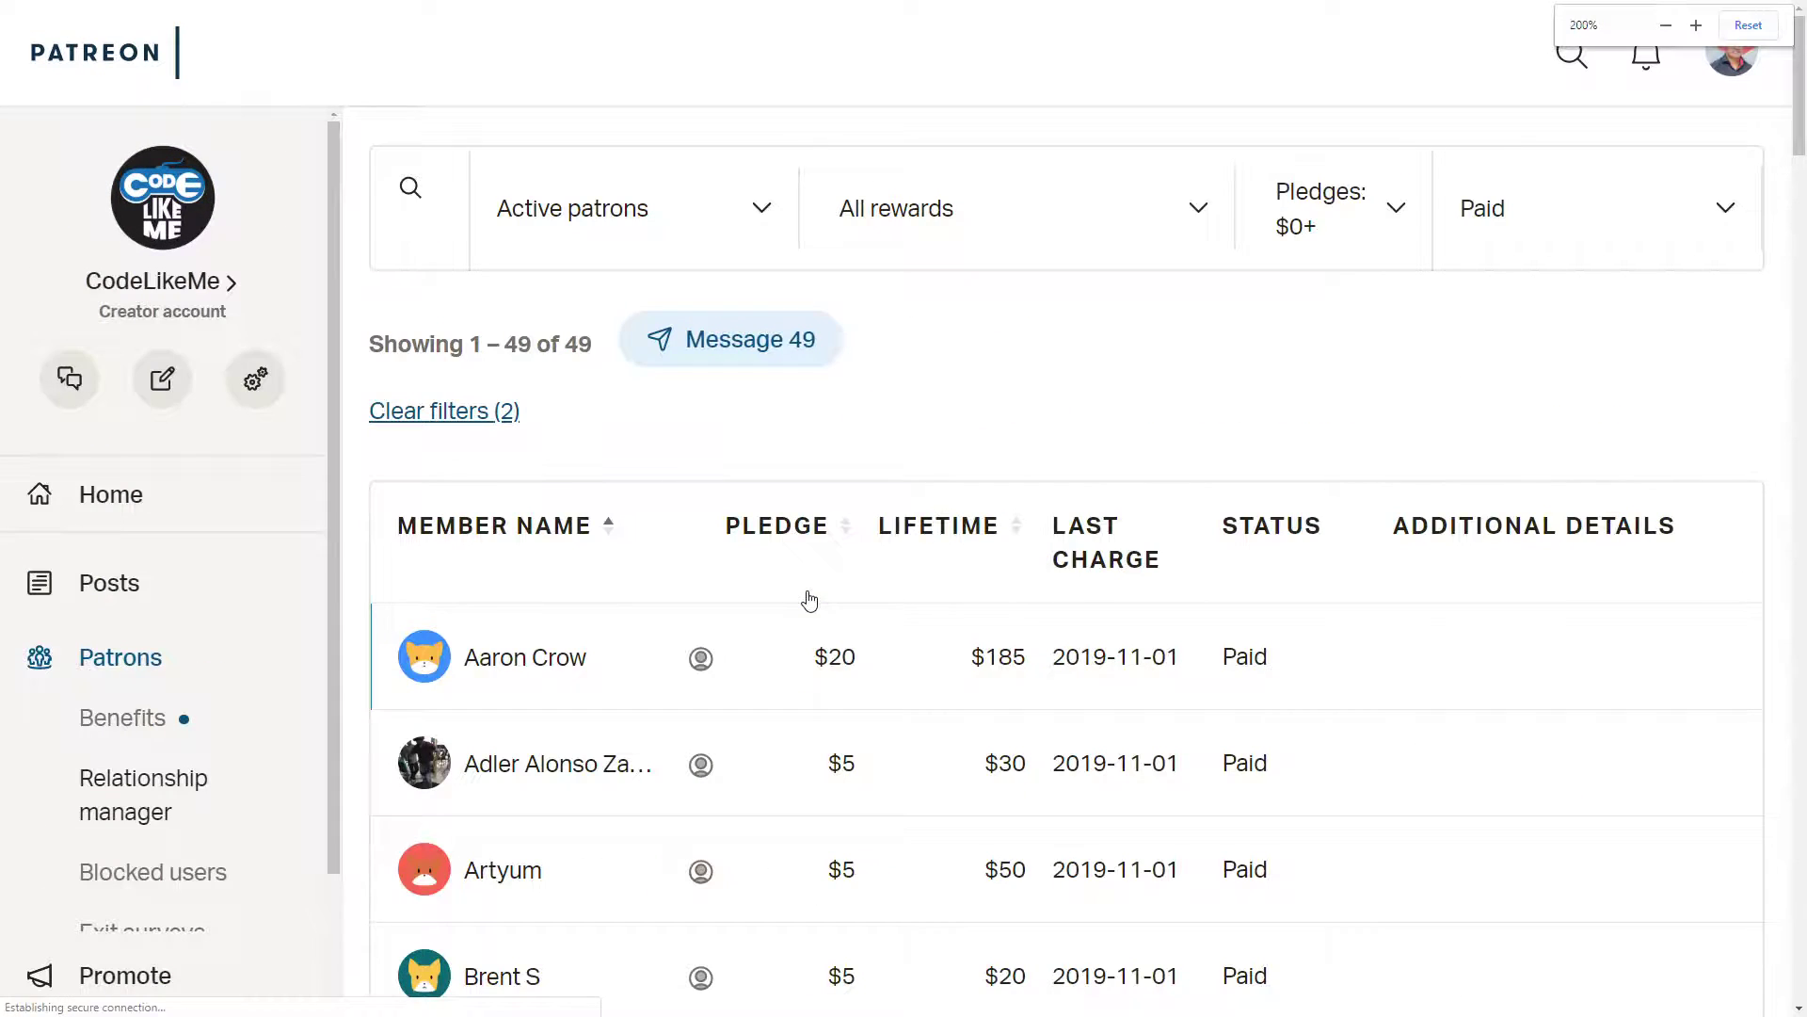
pyautogui.keyDown('ctrl'); pyautogui.scroll(-1, 810, 599); pyautogui.keyUp('ctrl')
pyautogui.scroll(-3, 811, 598)
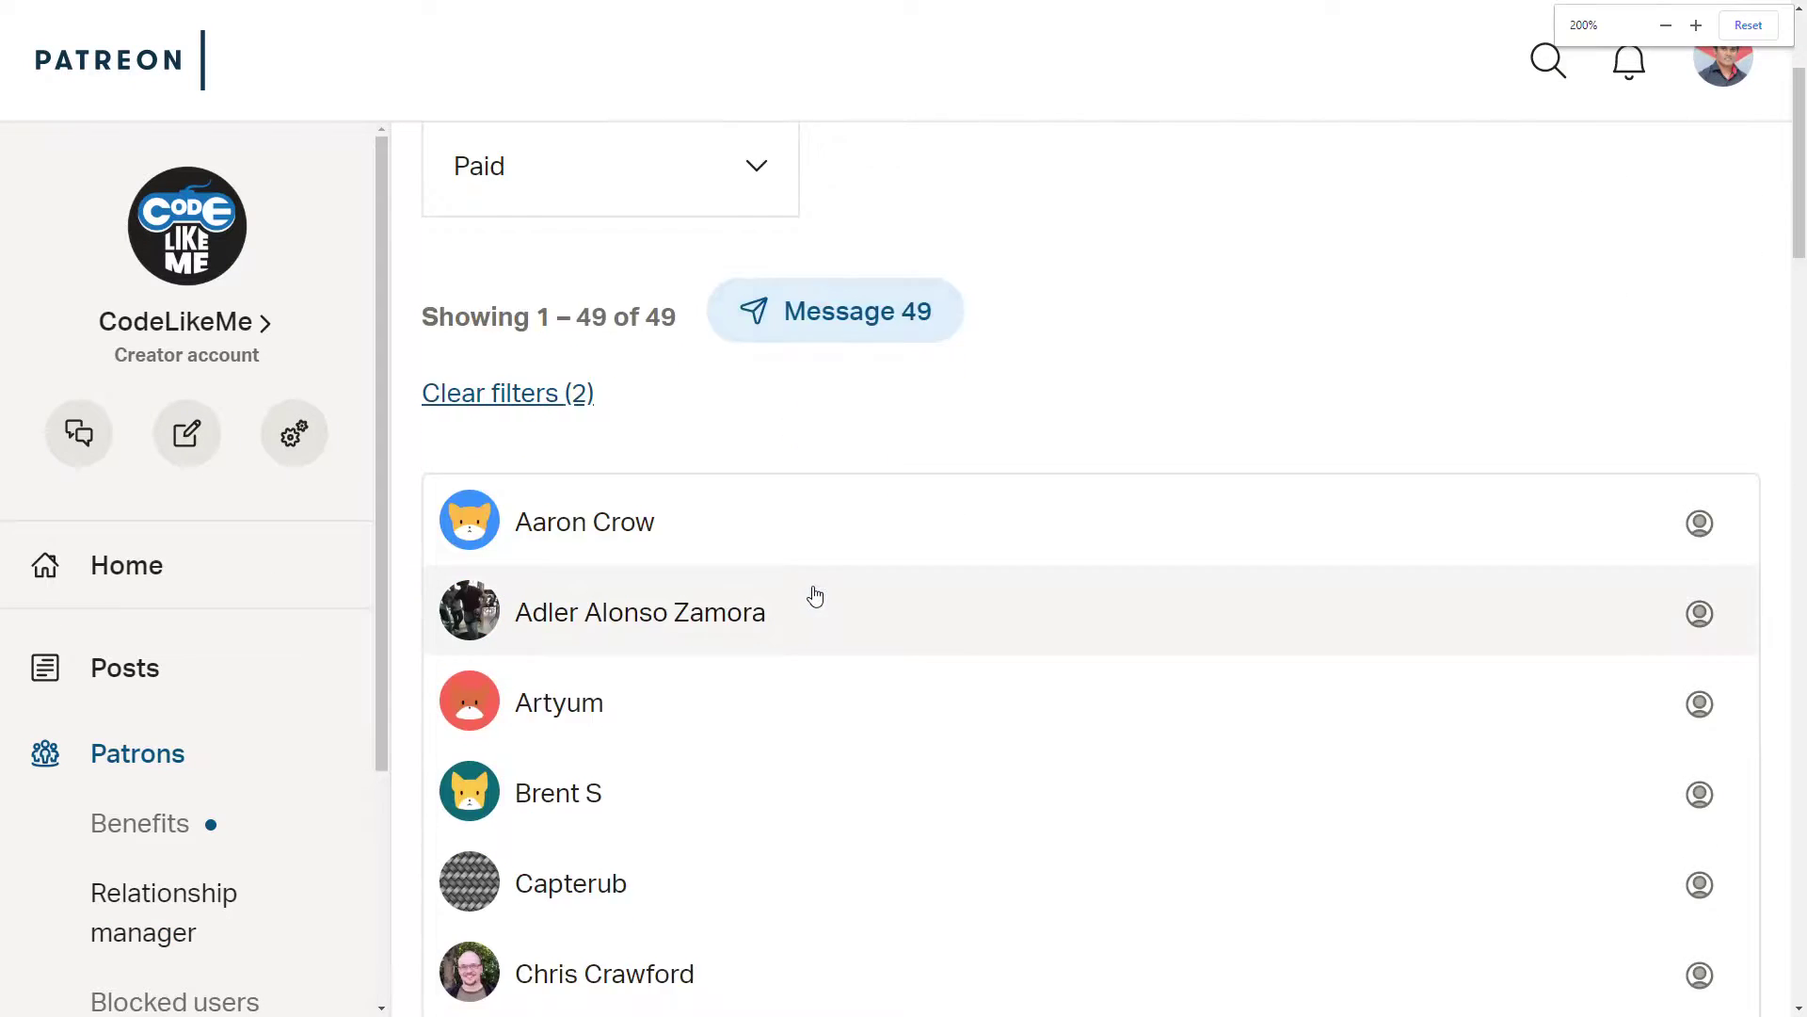
pyautogui.scroll(-12, 816, 597)
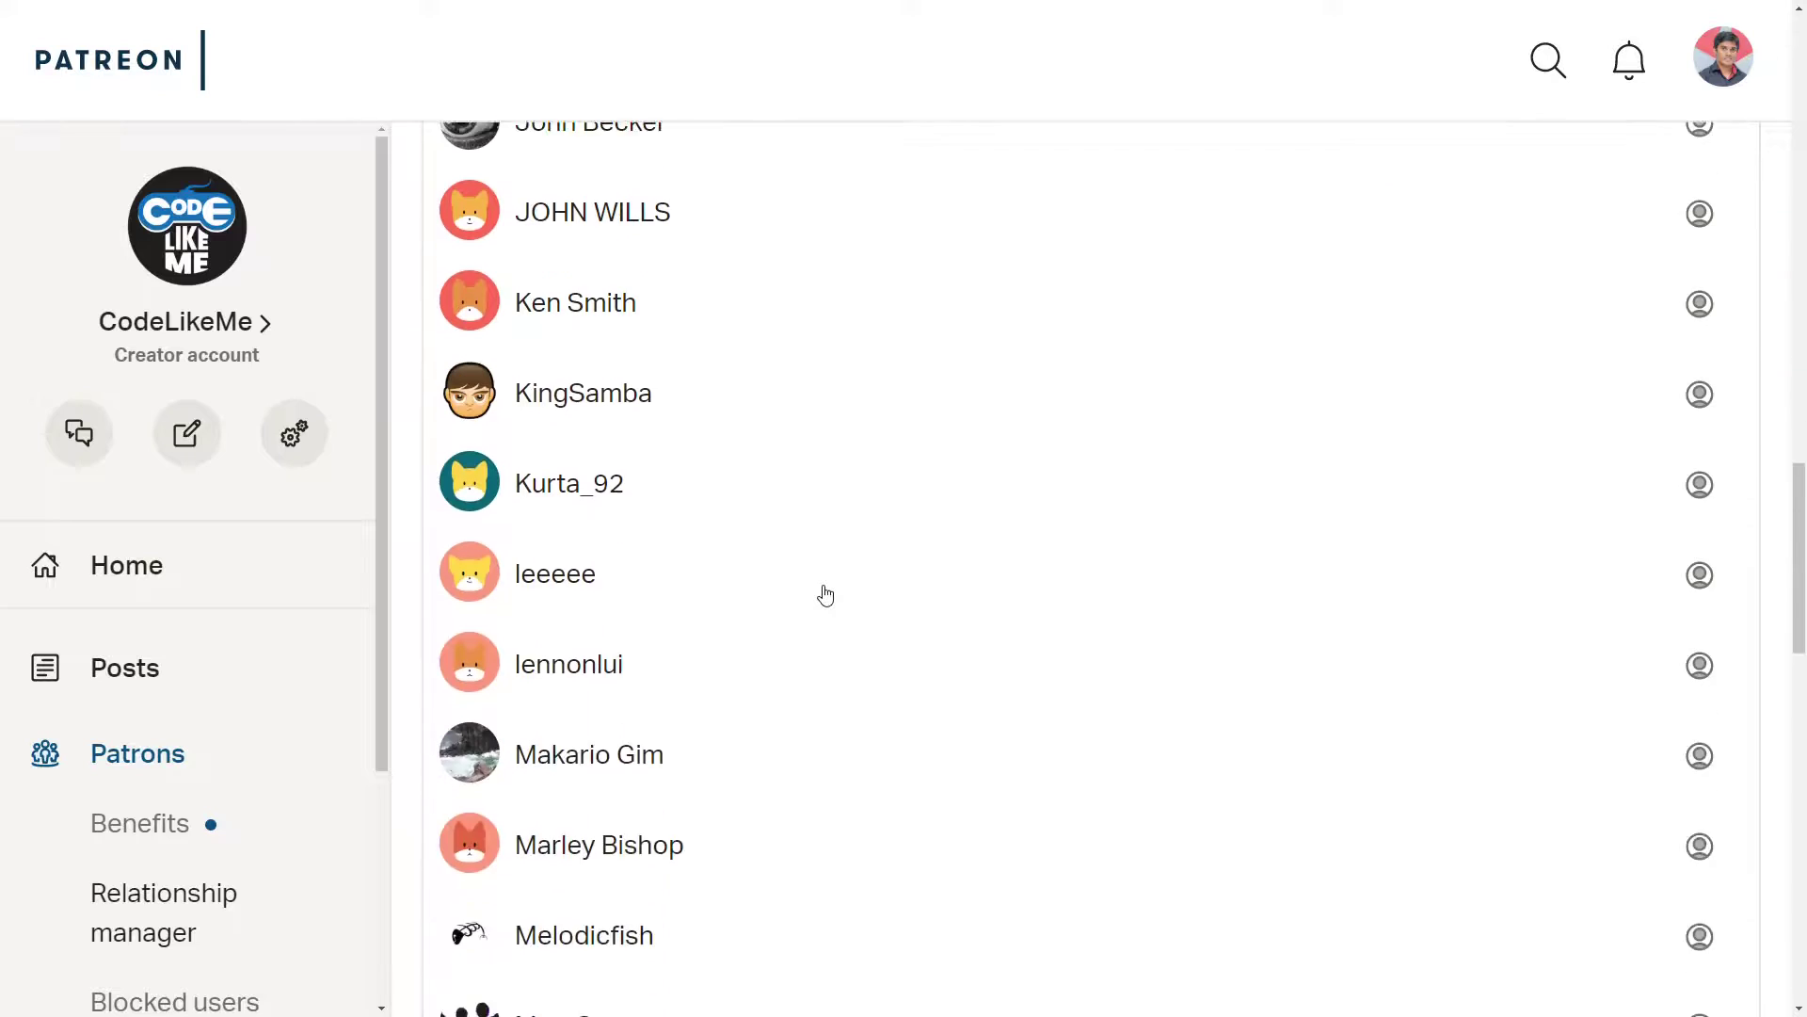
pyautogui.scroll(-12, 833, 599)
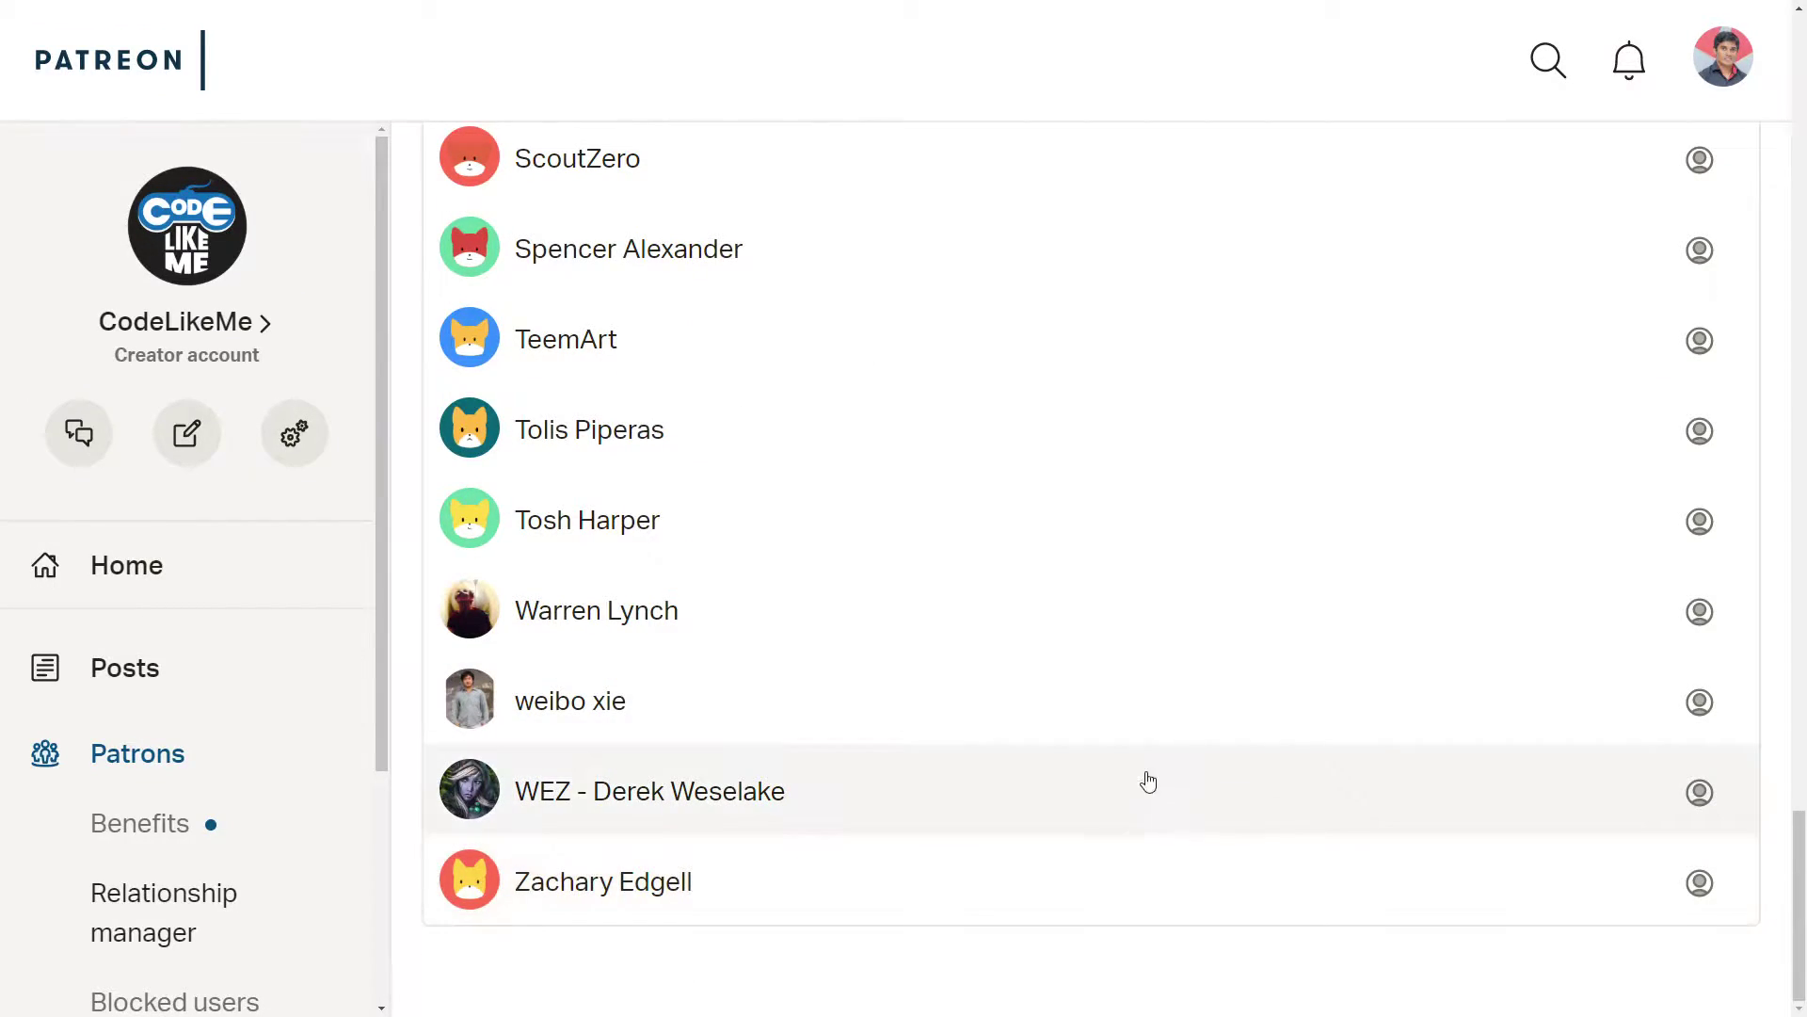
pyautogui.keyDown('ctrl'); pyautogui.scroll(-1, 1122, 761); pyautogui.keyUp('ctrl')
pyautogui.scroll(-20, 1120, 758)
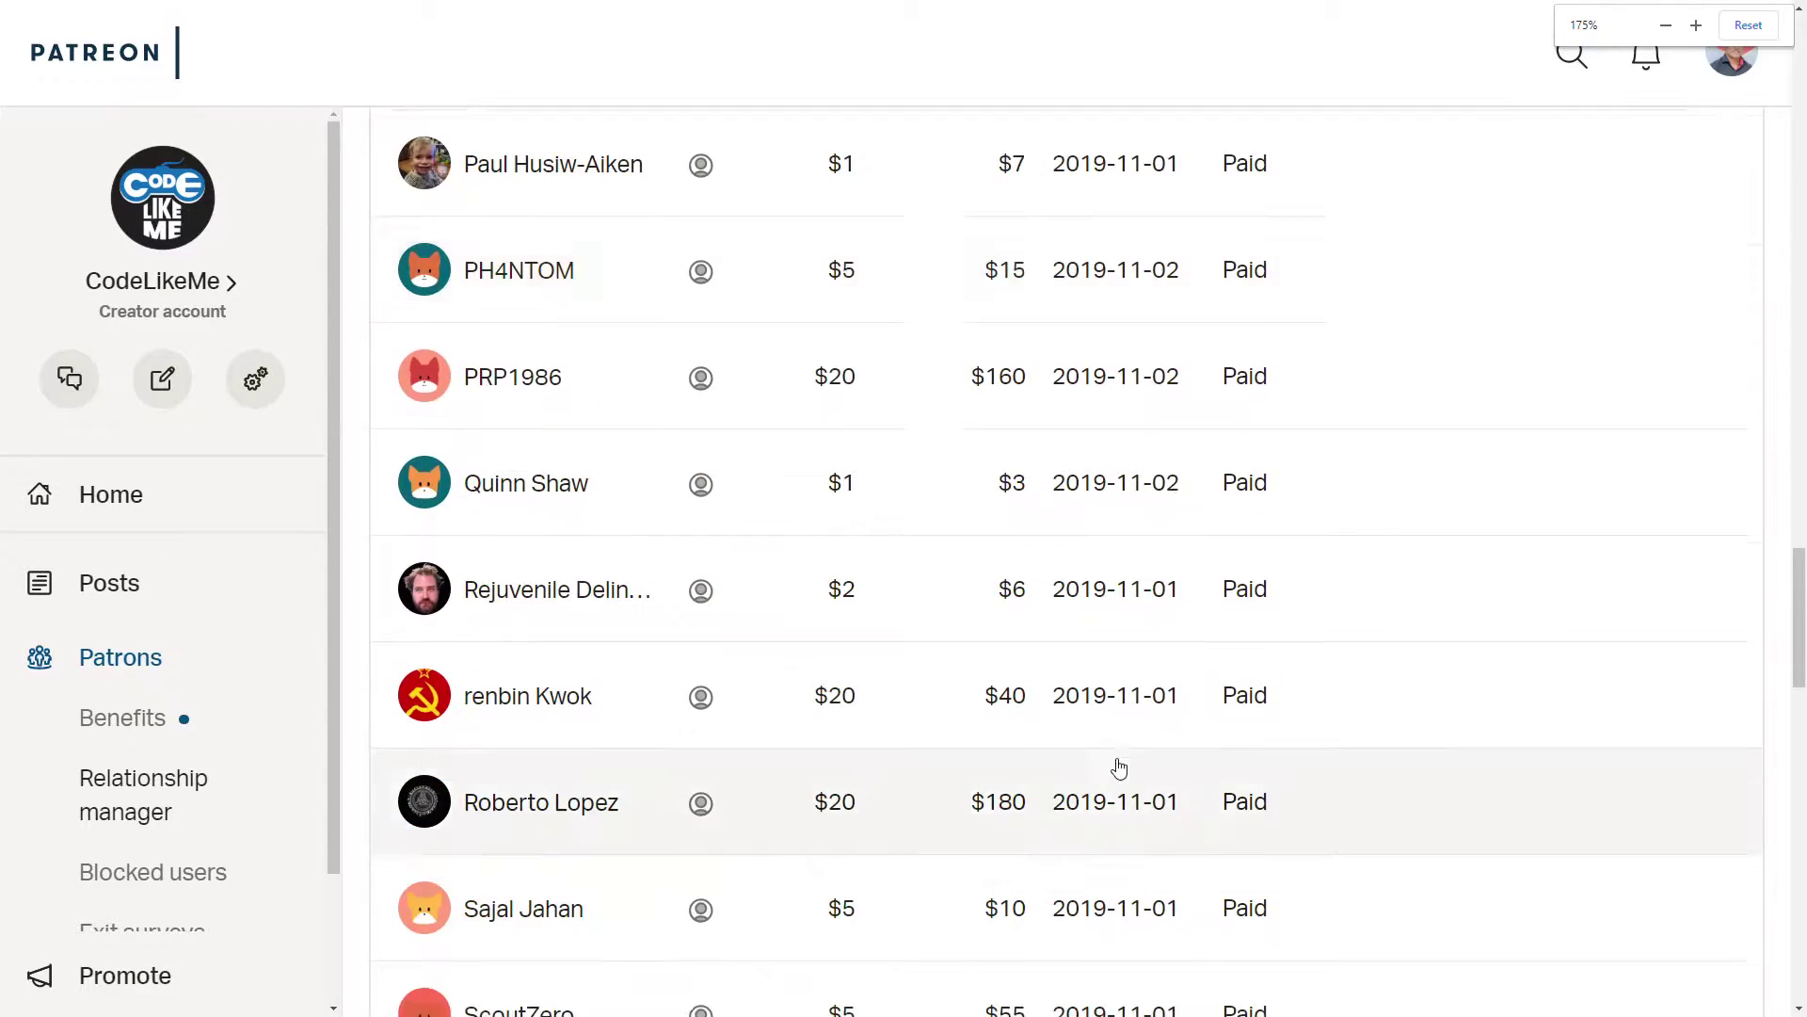